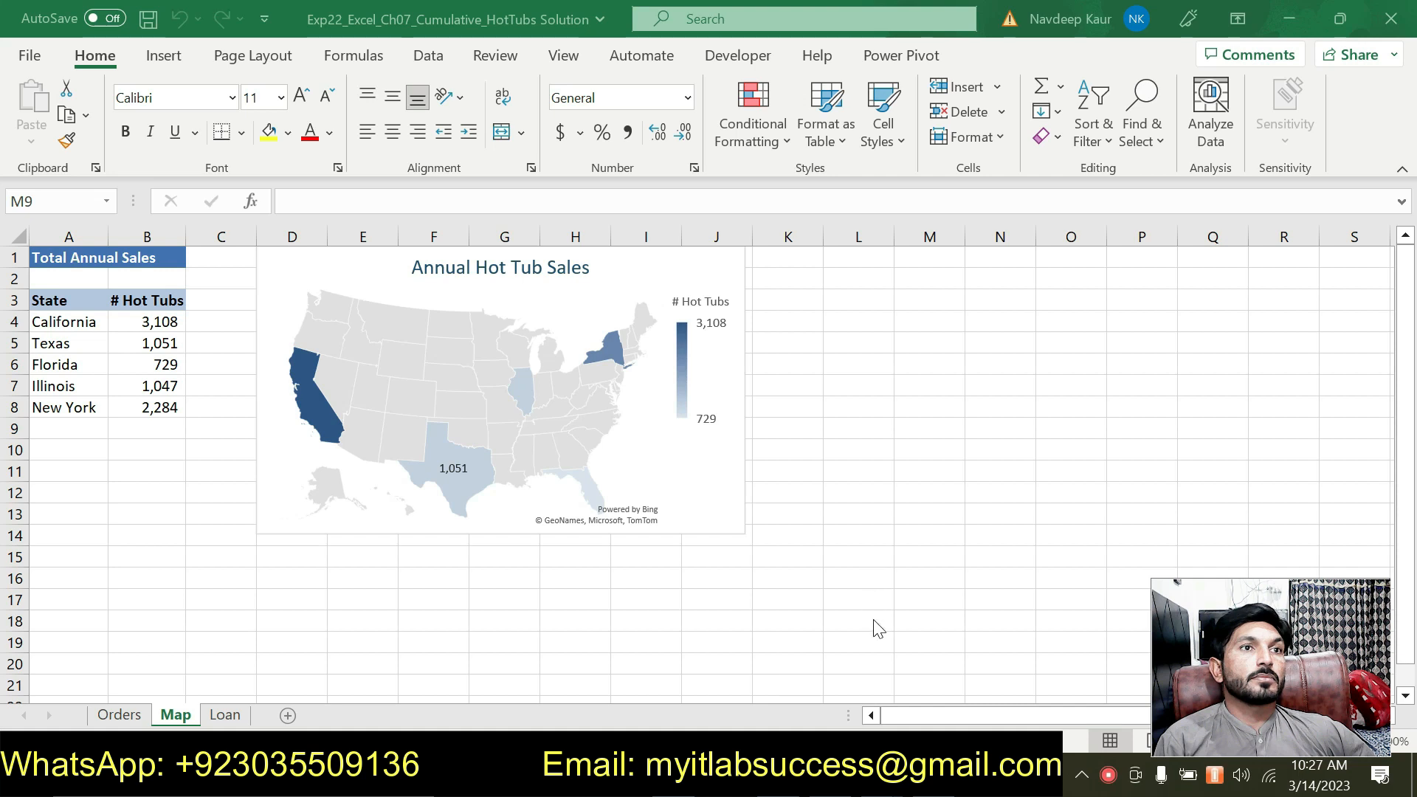
Switch to the Word instructions, highlight the workbook file name in step 1 in green and clear that highlight again.
key("alt+Tab")
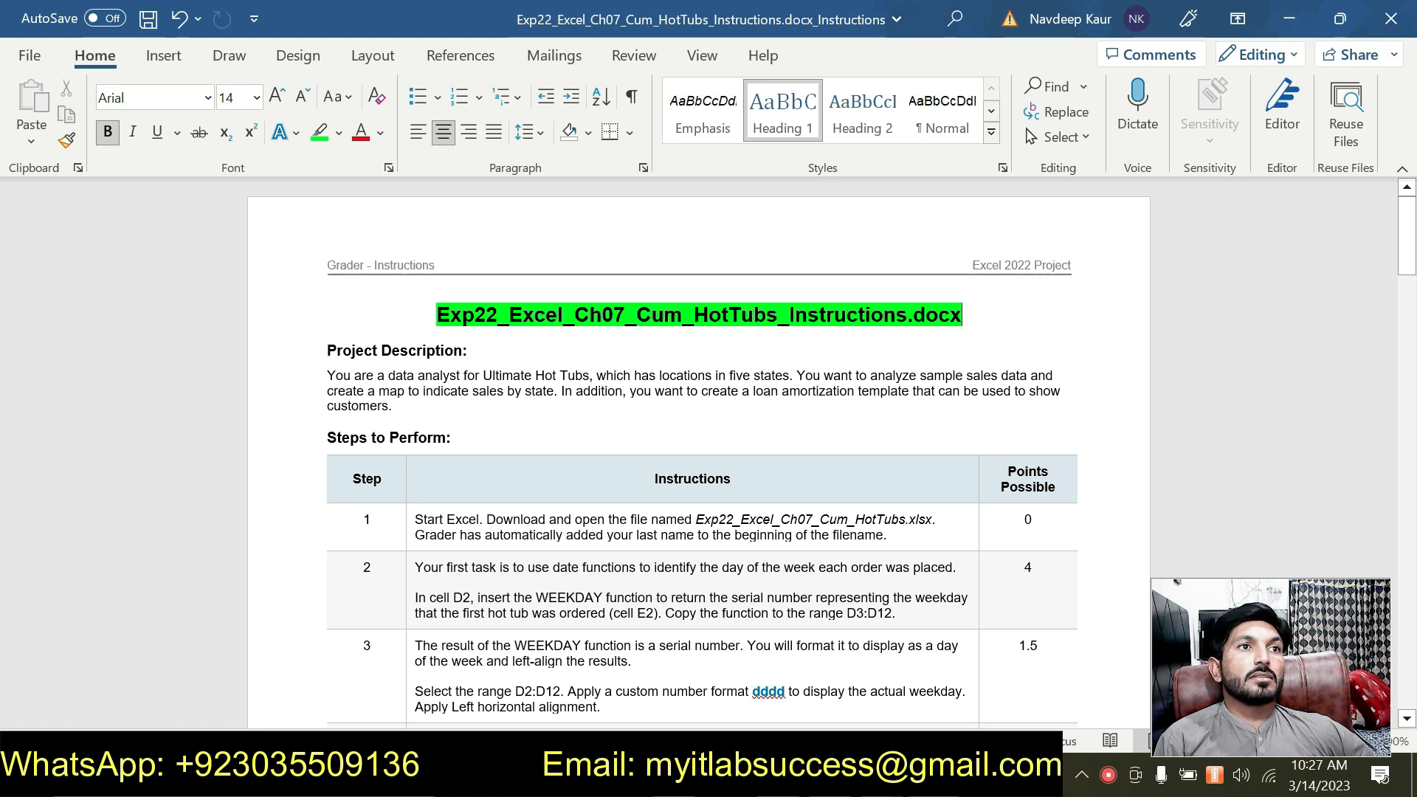
left_click_drag(695, 520, 906, 520)
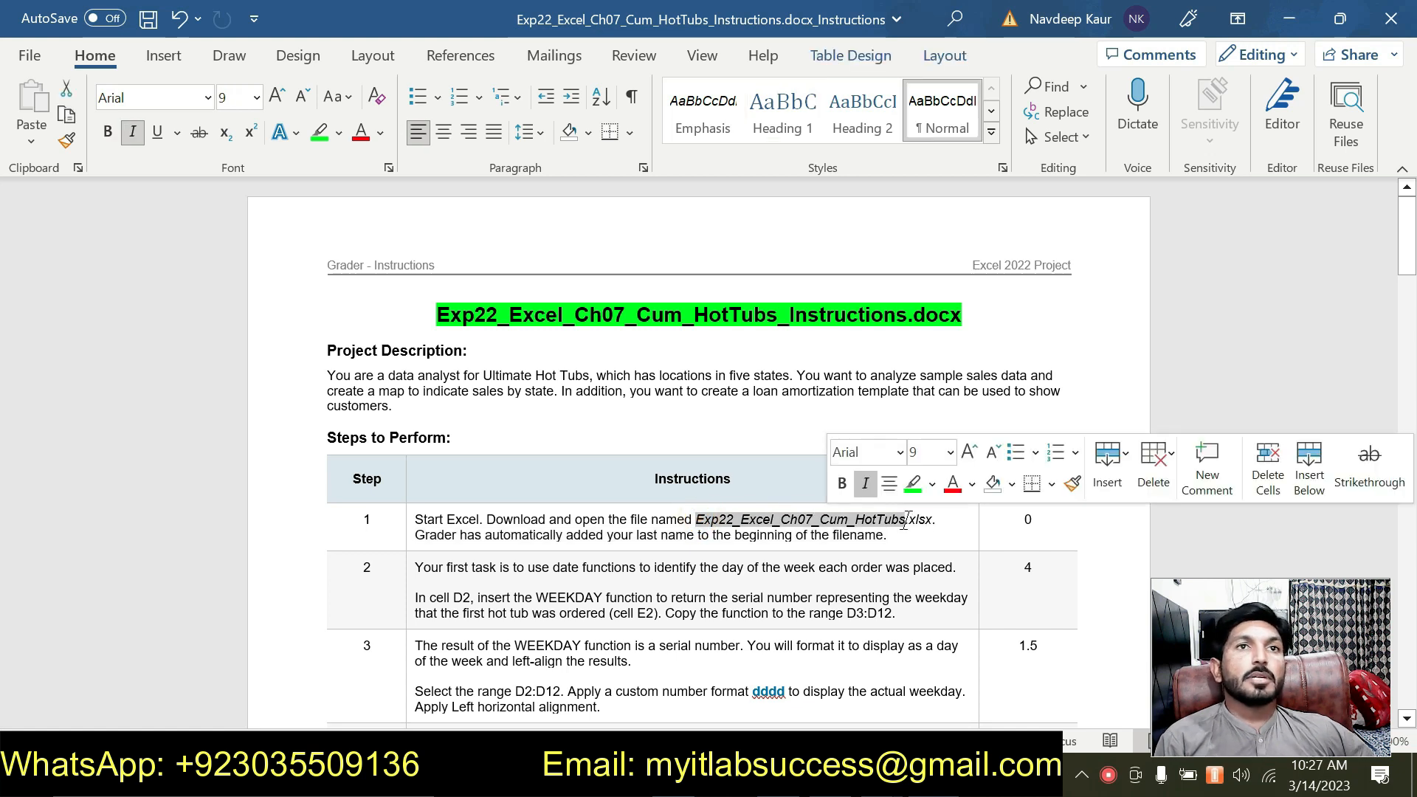
left_click(913, 483)
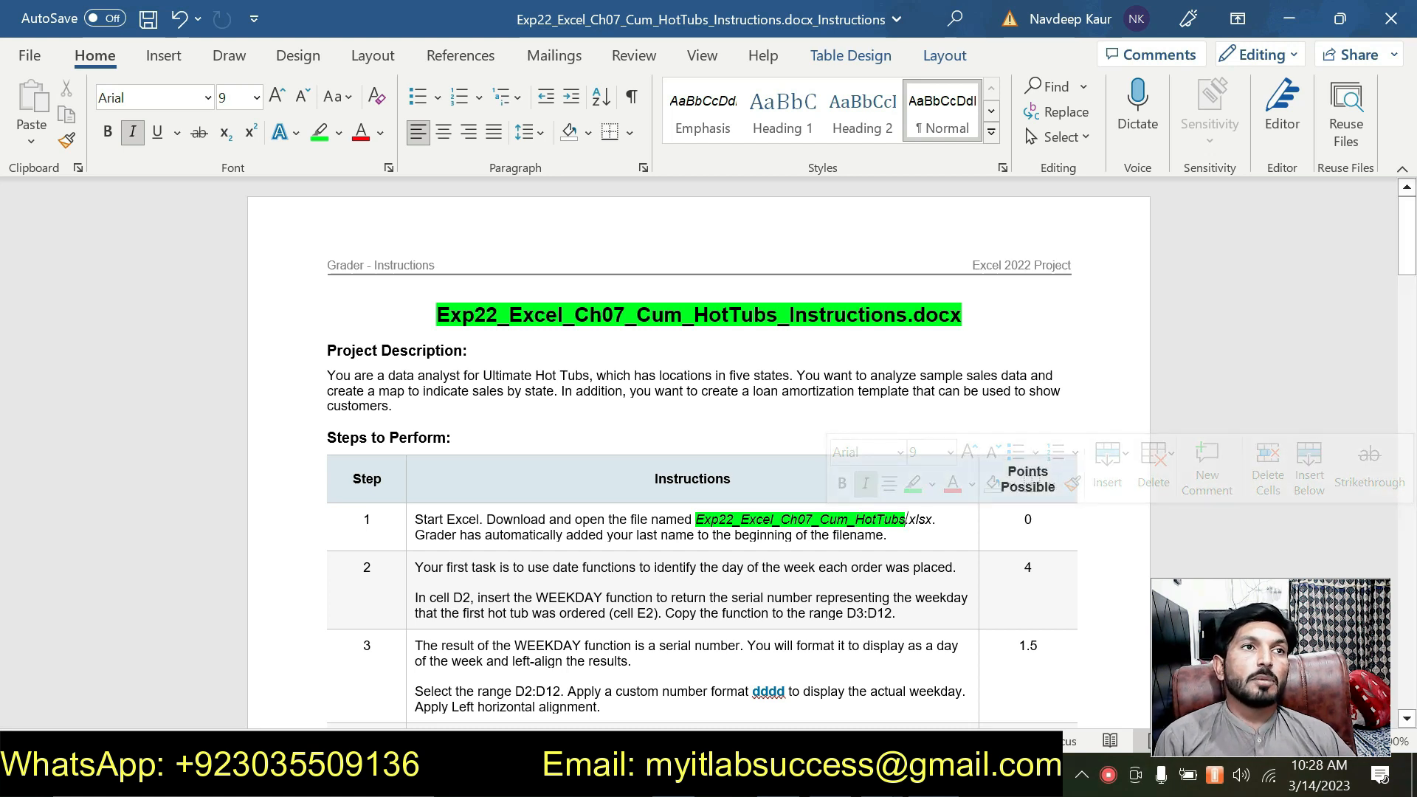
mouse_move(696, 520)
left_mouse_down()
mouse_move(922, 519)
mouse_move(904, 521)
left_mouse_up()
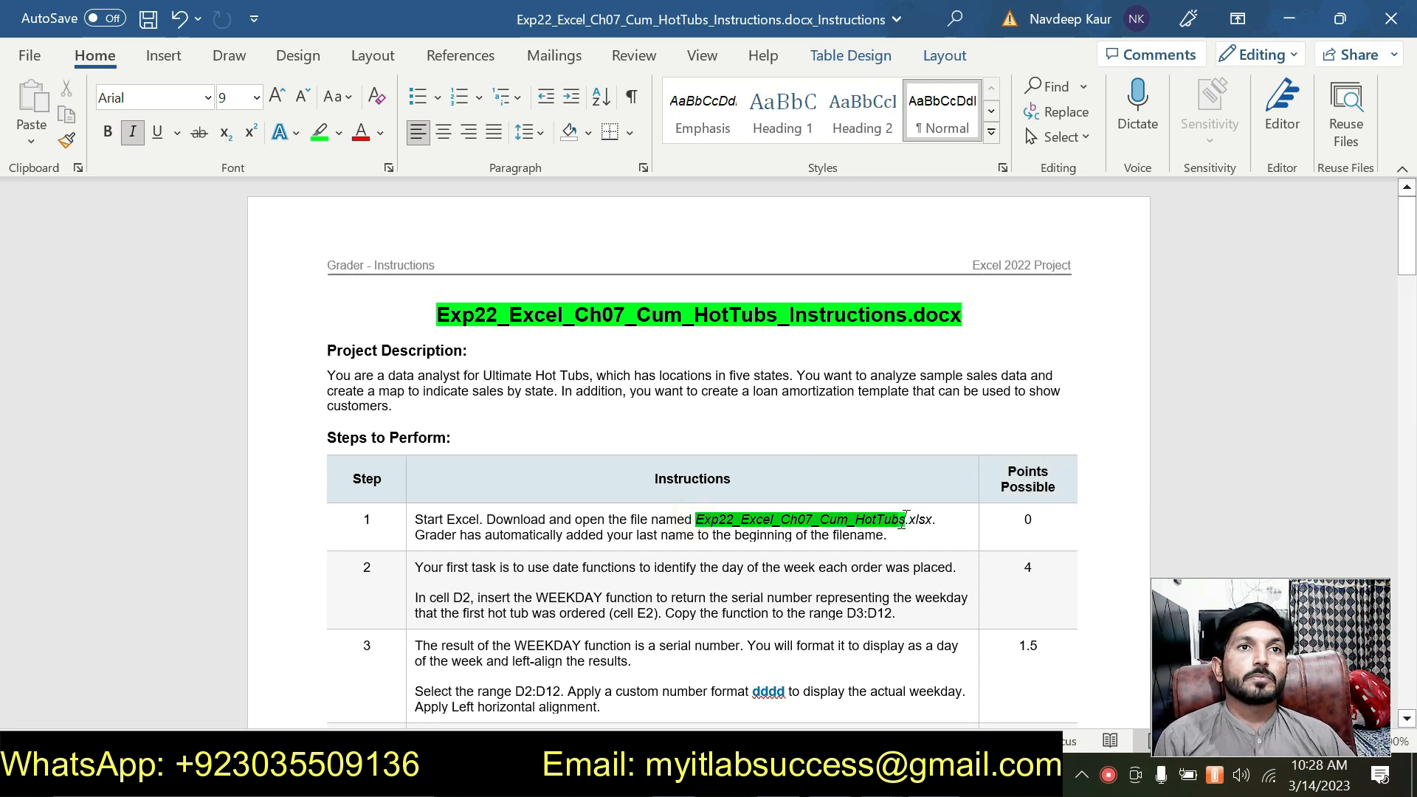
left_click(914, 483)
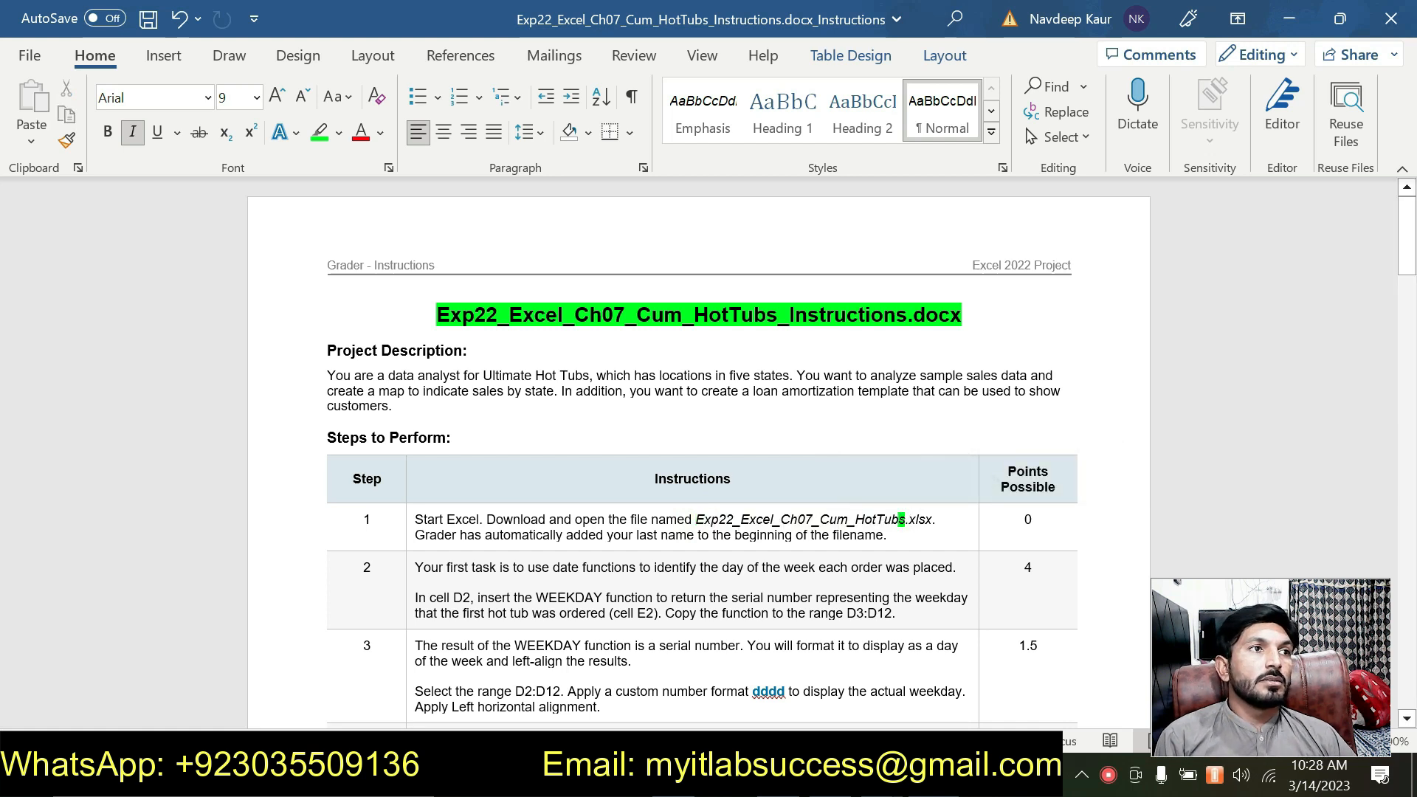
Highlight in green the step 2 paragraph about inserting the WEEKDAY function in cell D2 and copying it to D3:D12.
left_click_drag(415, 599, 896, 614)
left_click(914, 573)
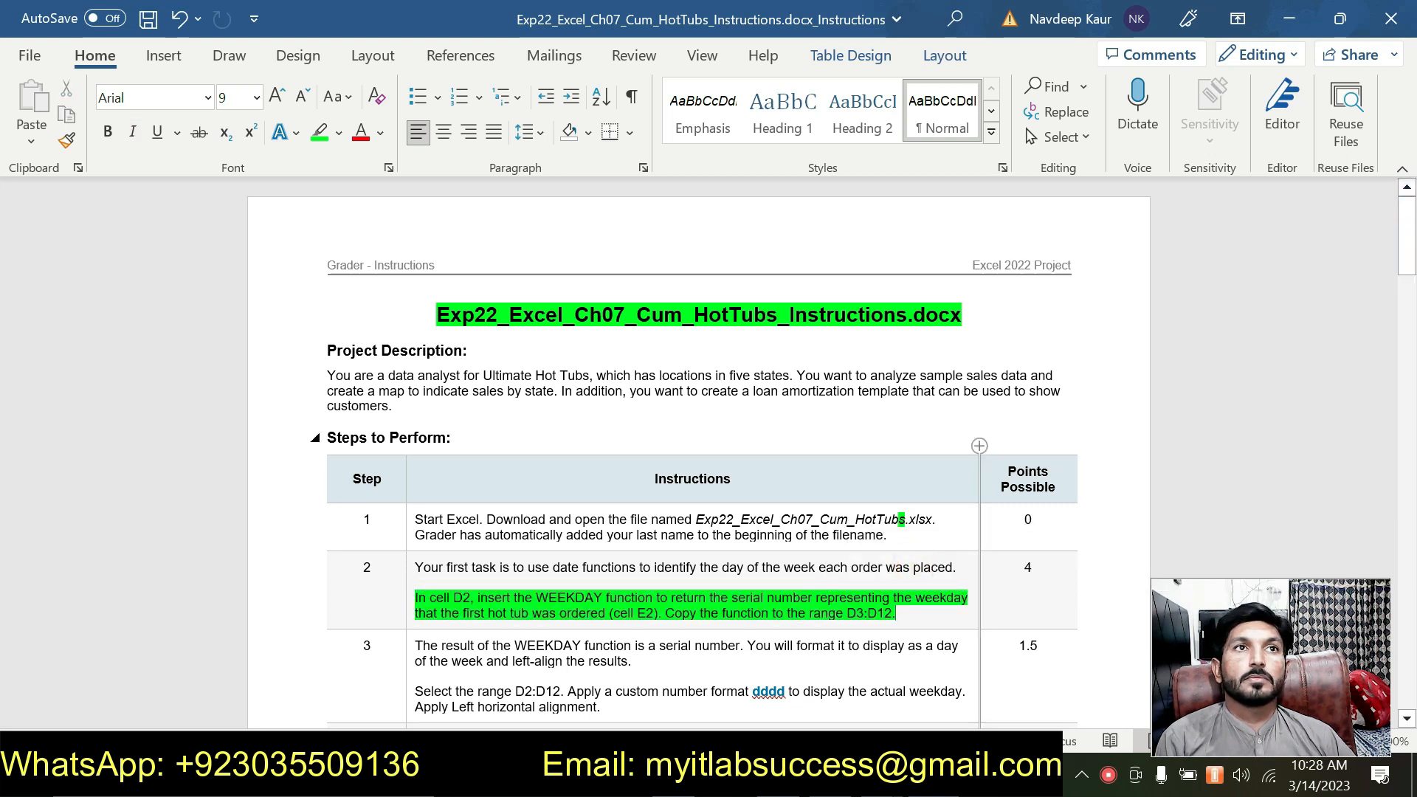
left_click(959, 432)
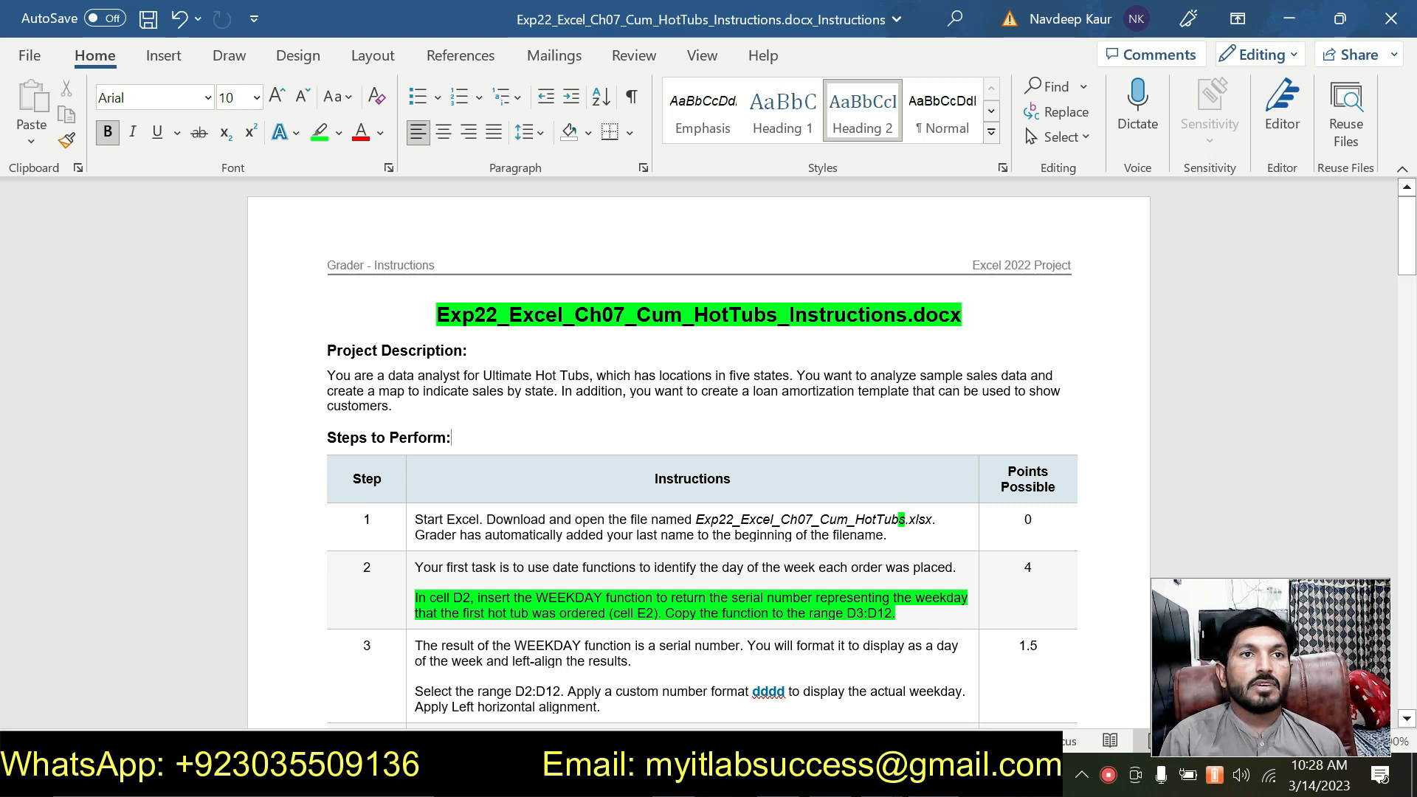
left_click(934, 614)
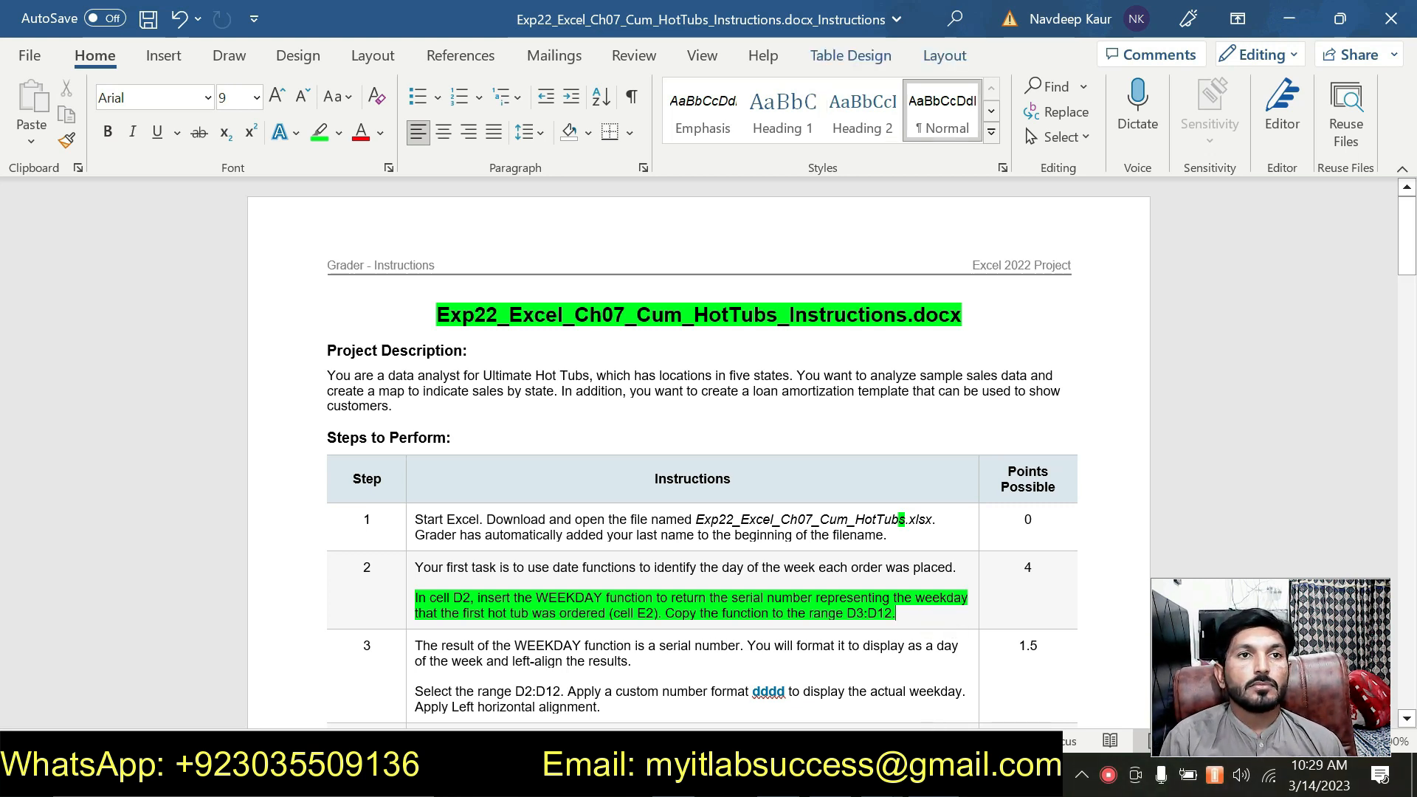
Switch to the Excel workbook and try to insert a WORKDAY function in cell D2 with E2 as the start date.
key("alt+Tab")
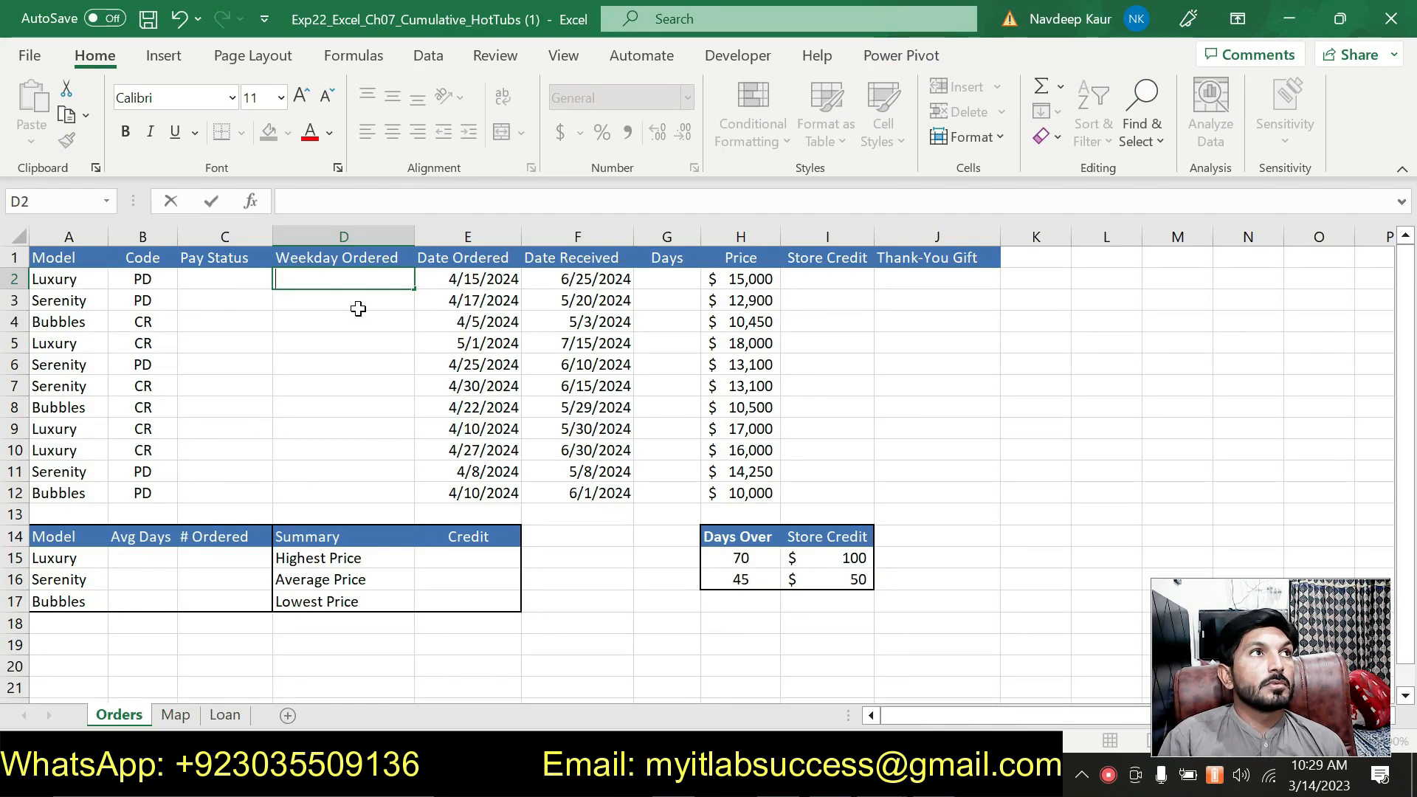
left_click(355, 57)
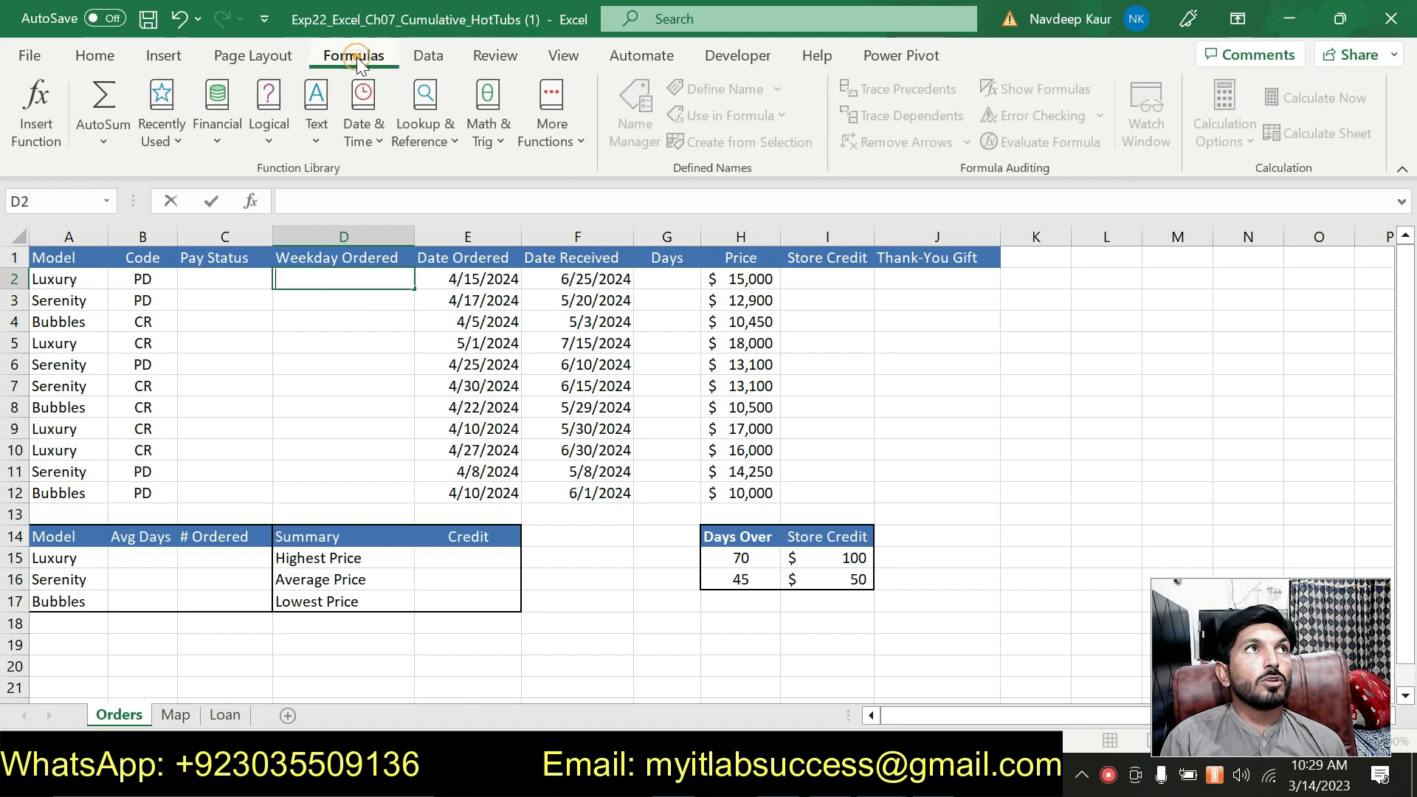
left_click(376, 148)
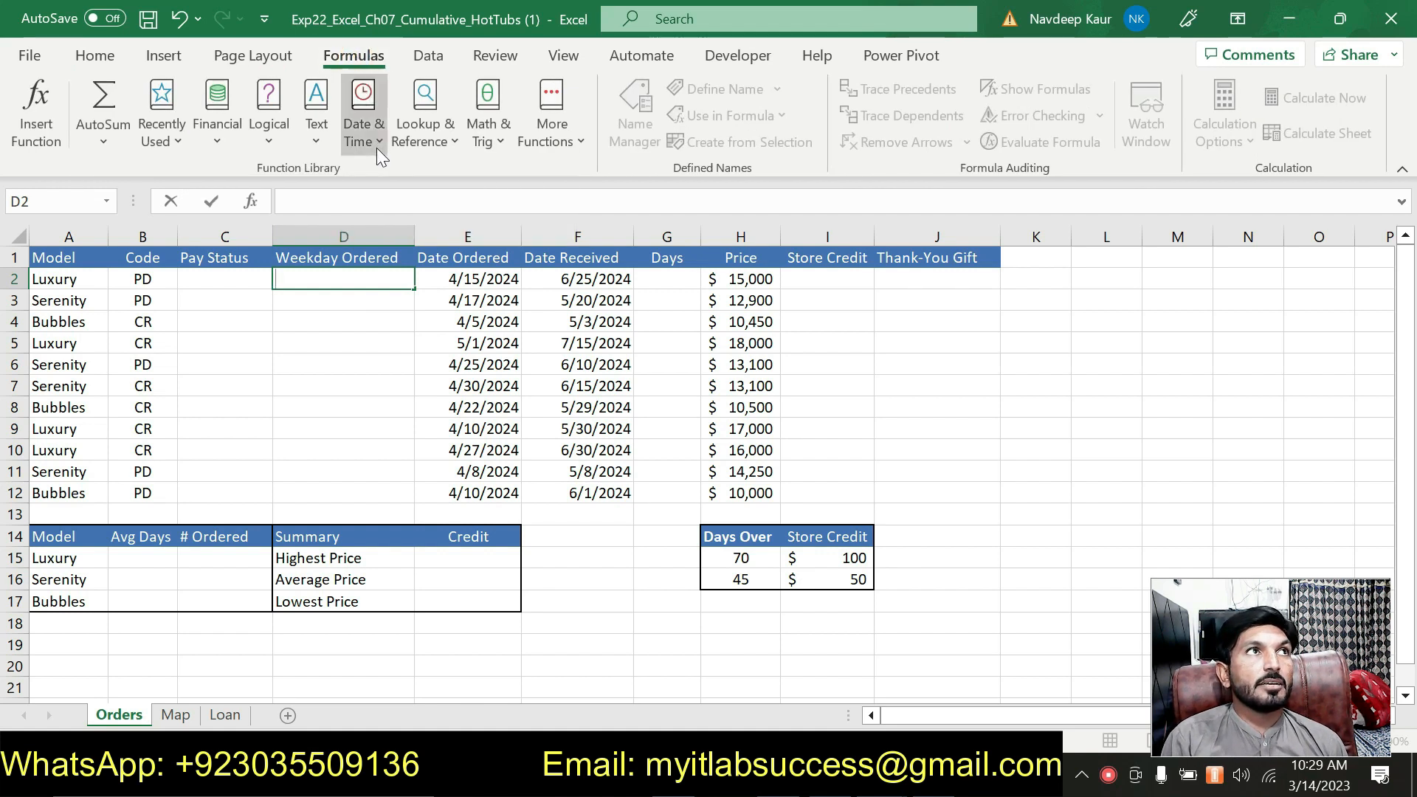
left_click_drag(519, 313, 513, 512)
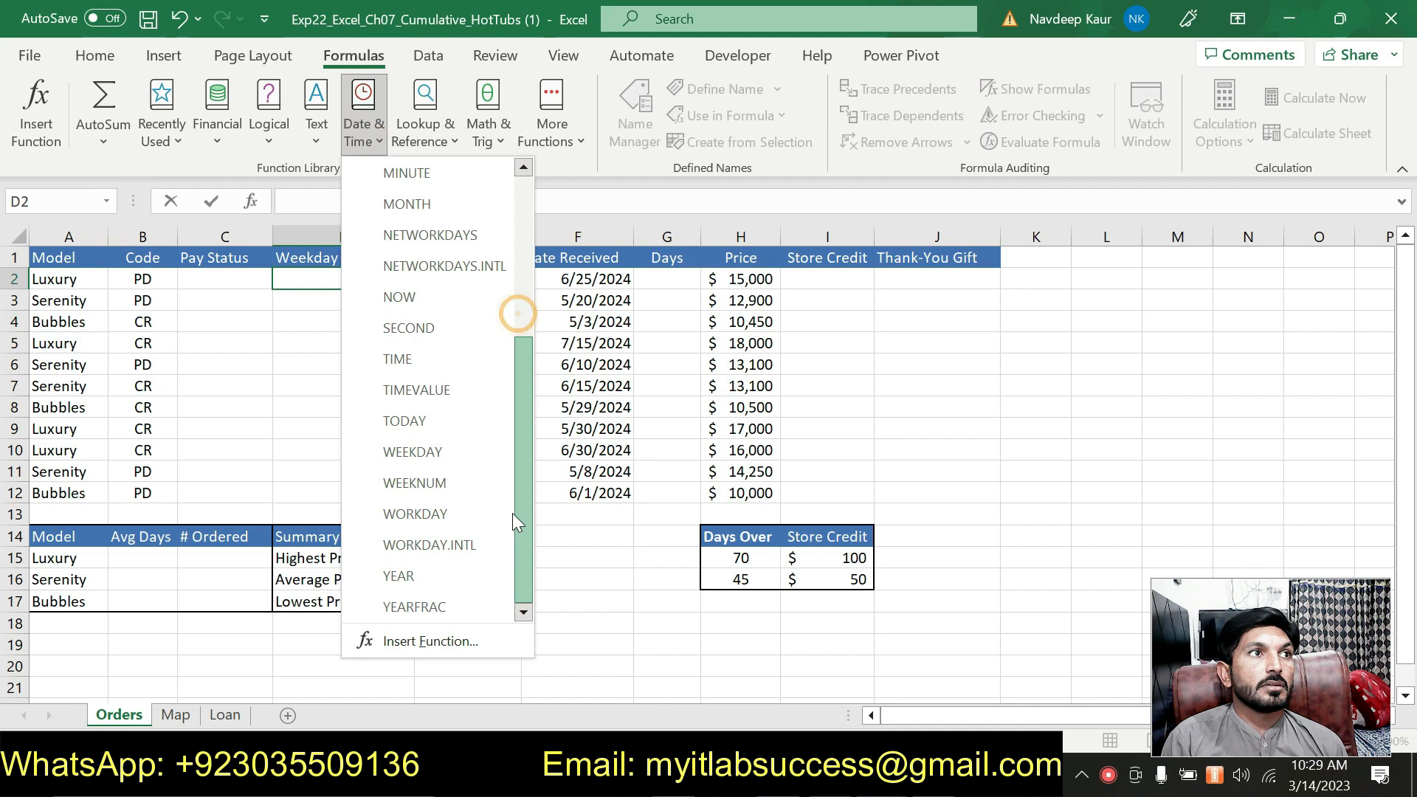
left_click(434, 527)
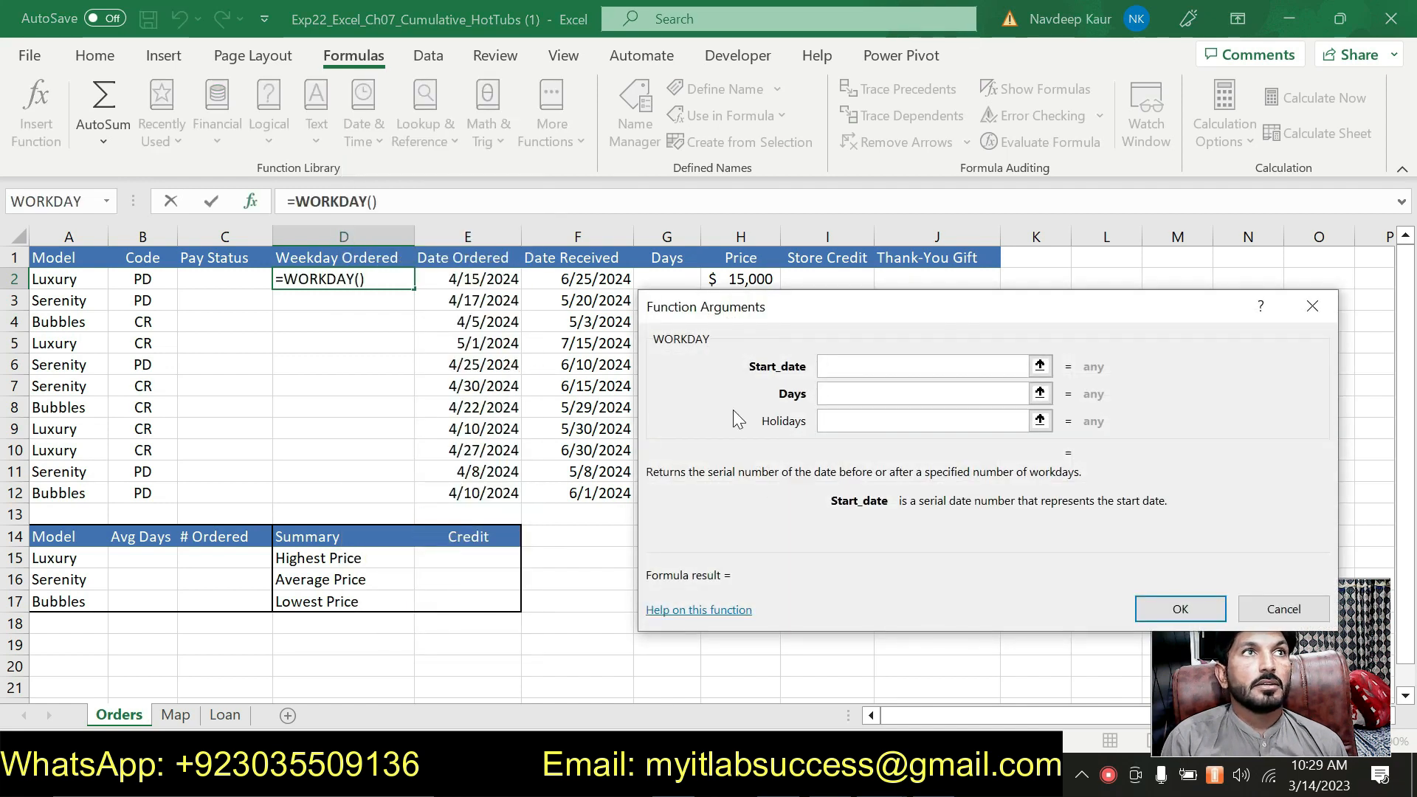
left_click(489, 276)
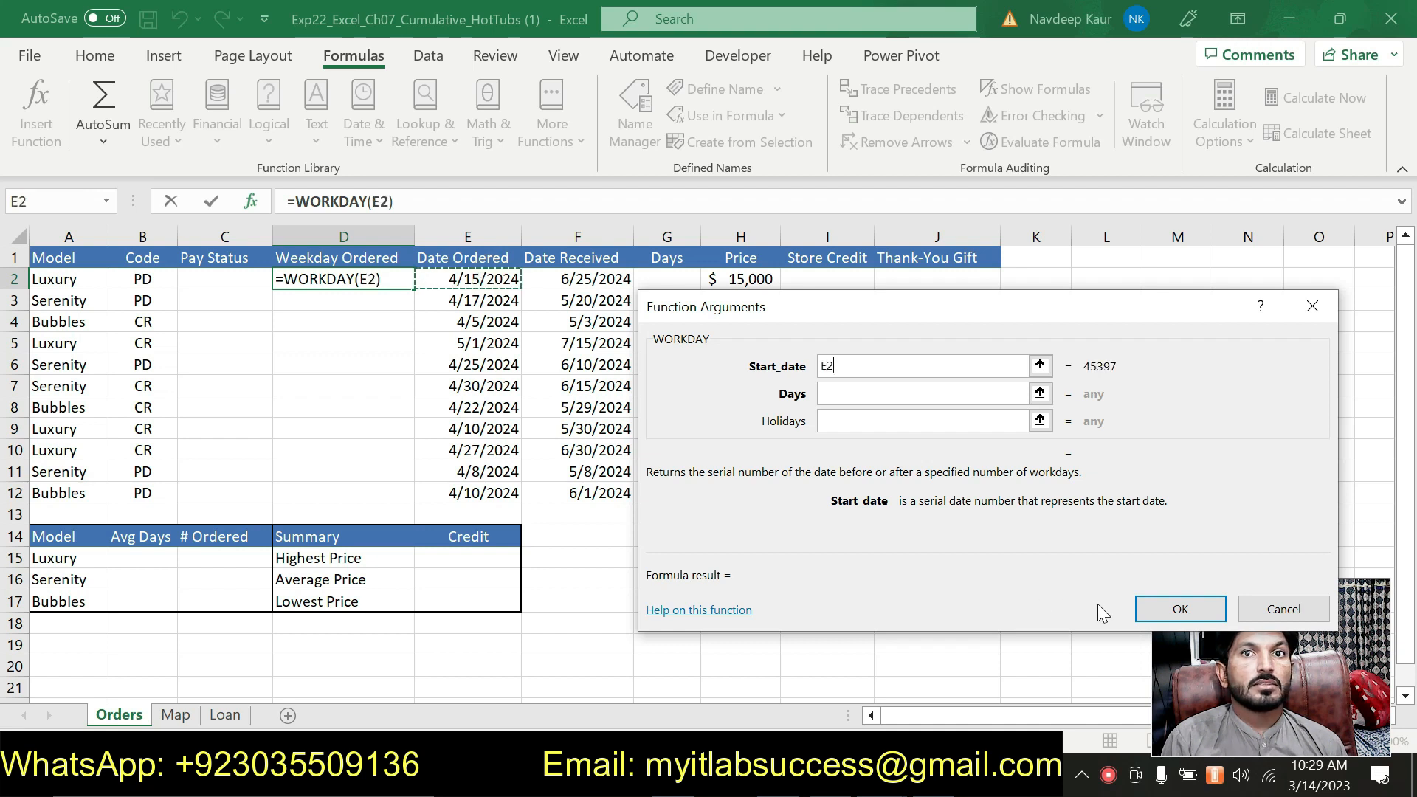
left_click(1179, 613)
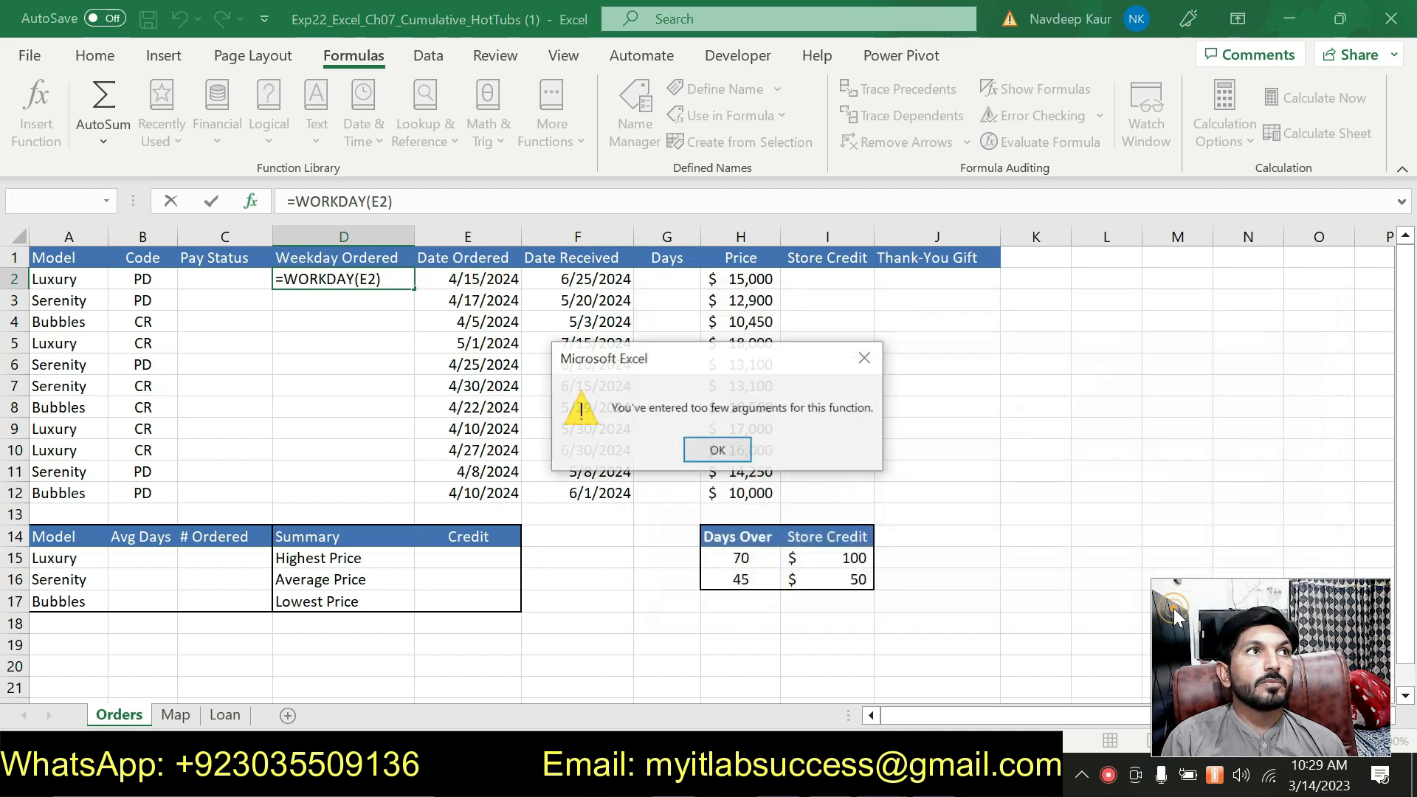
left_click(720, 452)
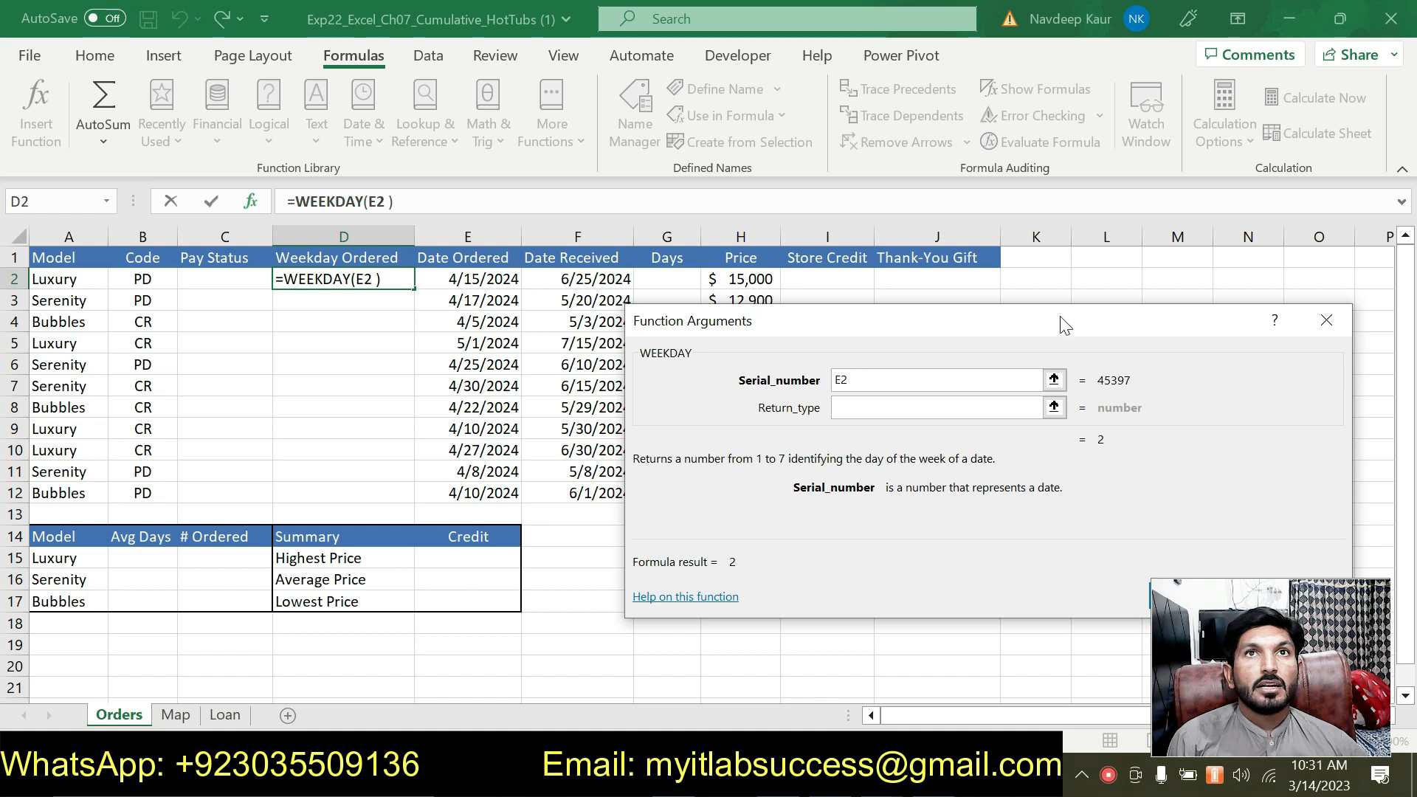
Confirm the WEEKDAY function in cell D2 with E2 as the serial number and copy it down to D3:D12.
left_click_drag(984, 321, 777, 229)
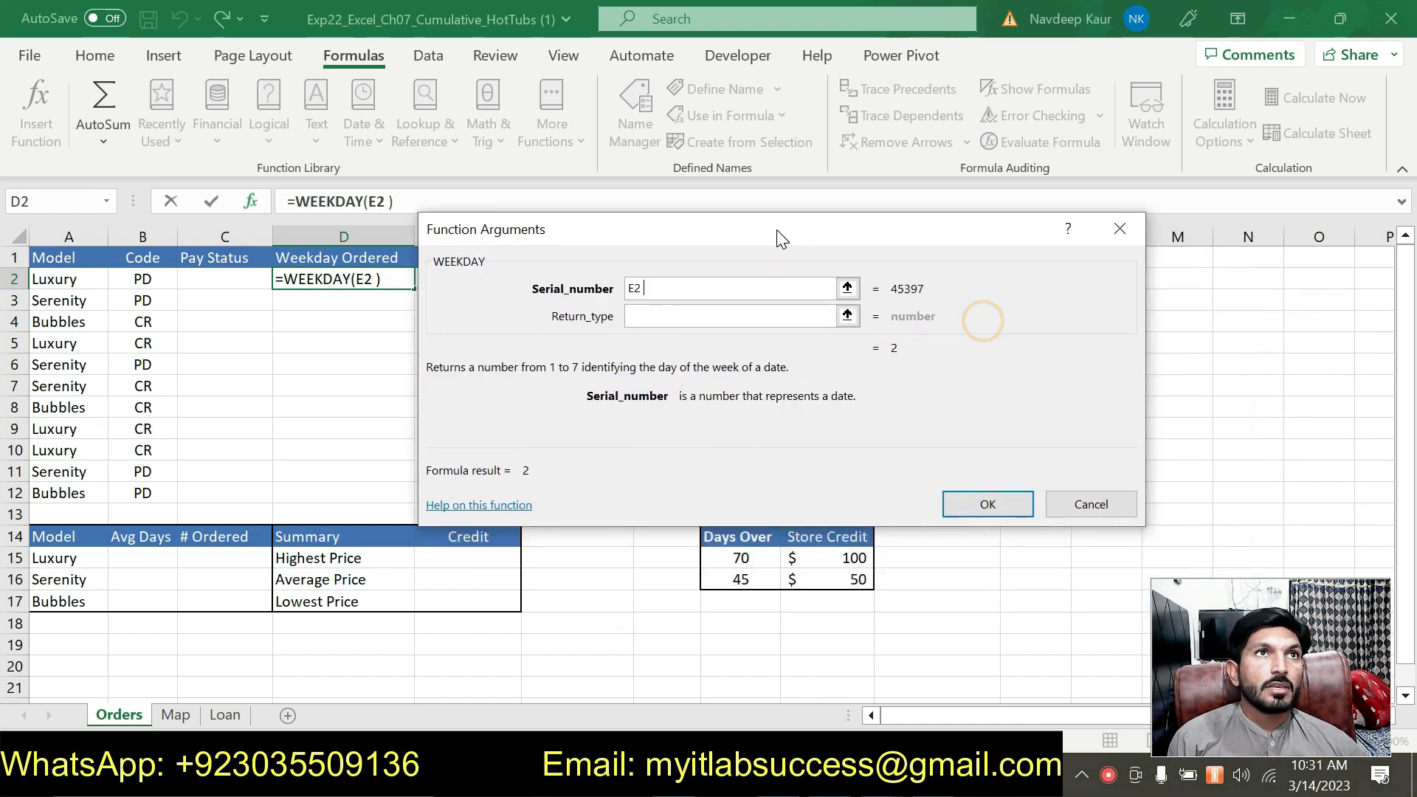
left_click(960, 503)
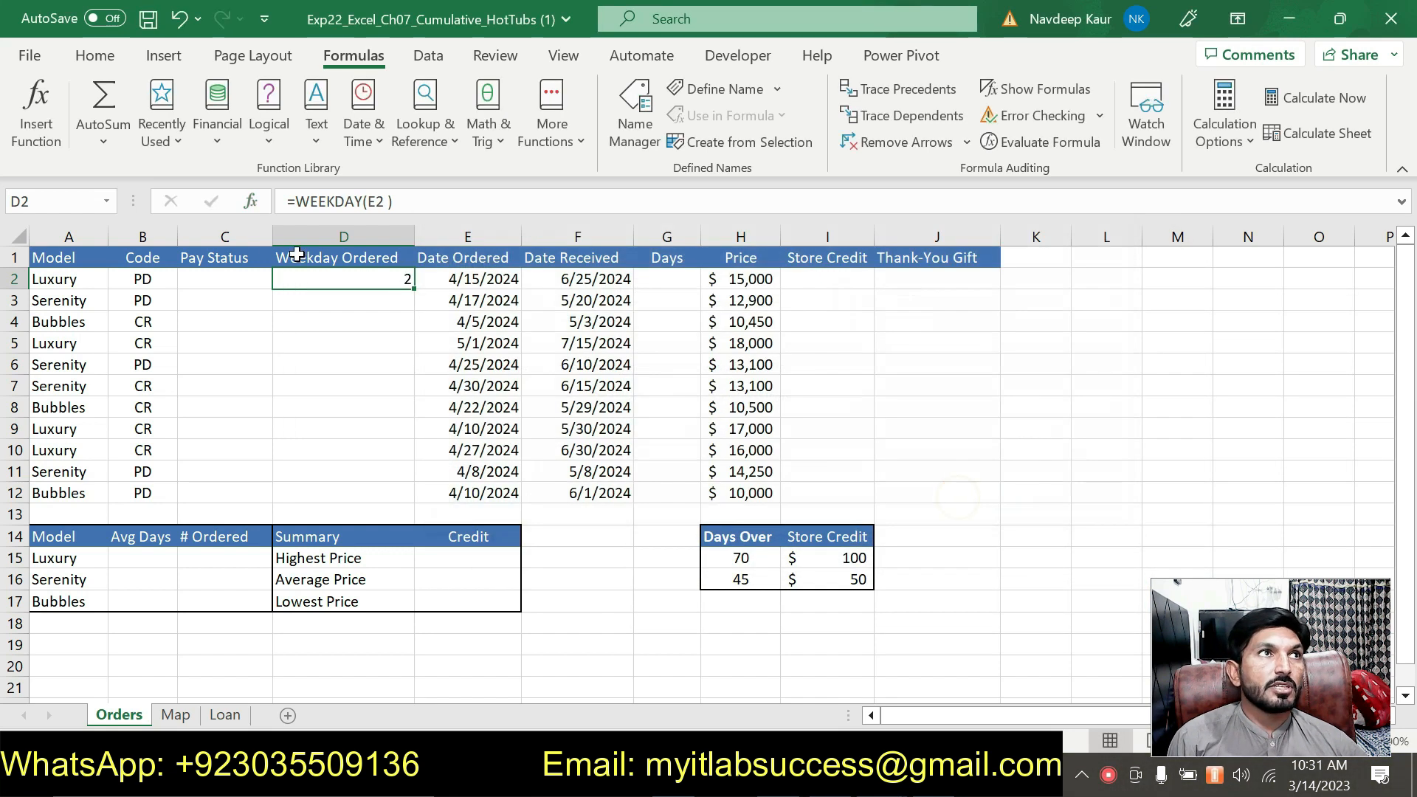
left_click(913, 773)
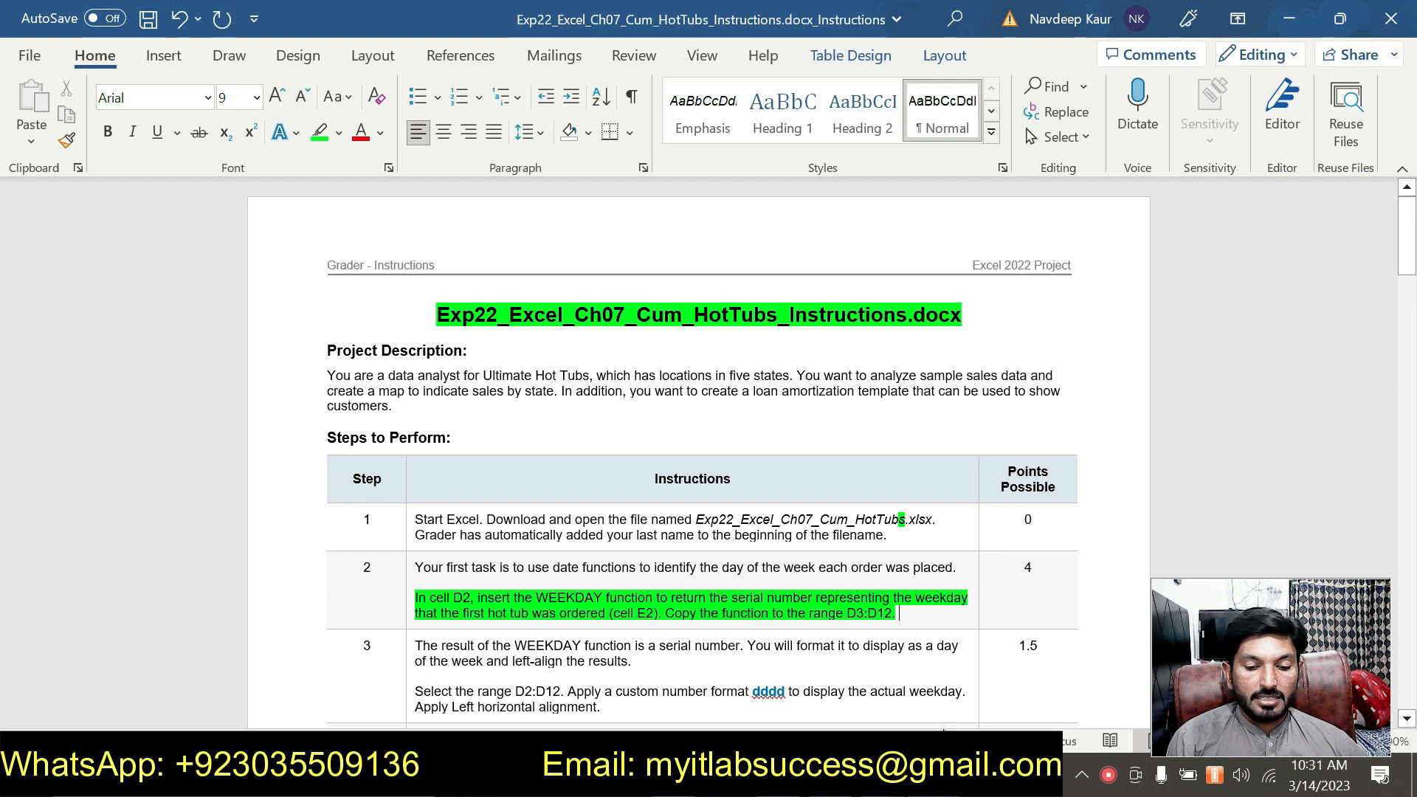
key("alt+Tab")
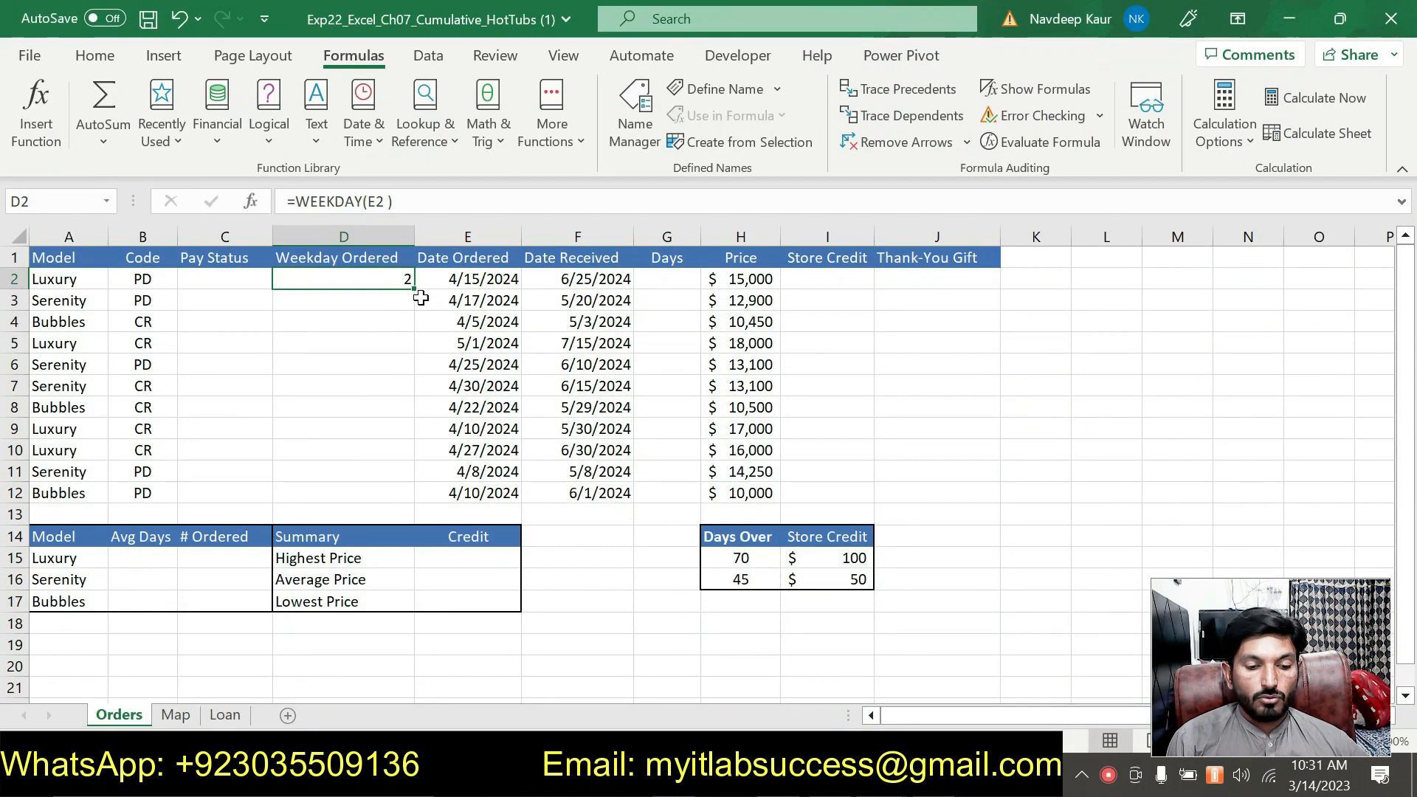
left_click_drag(415, 287, 412, 494)
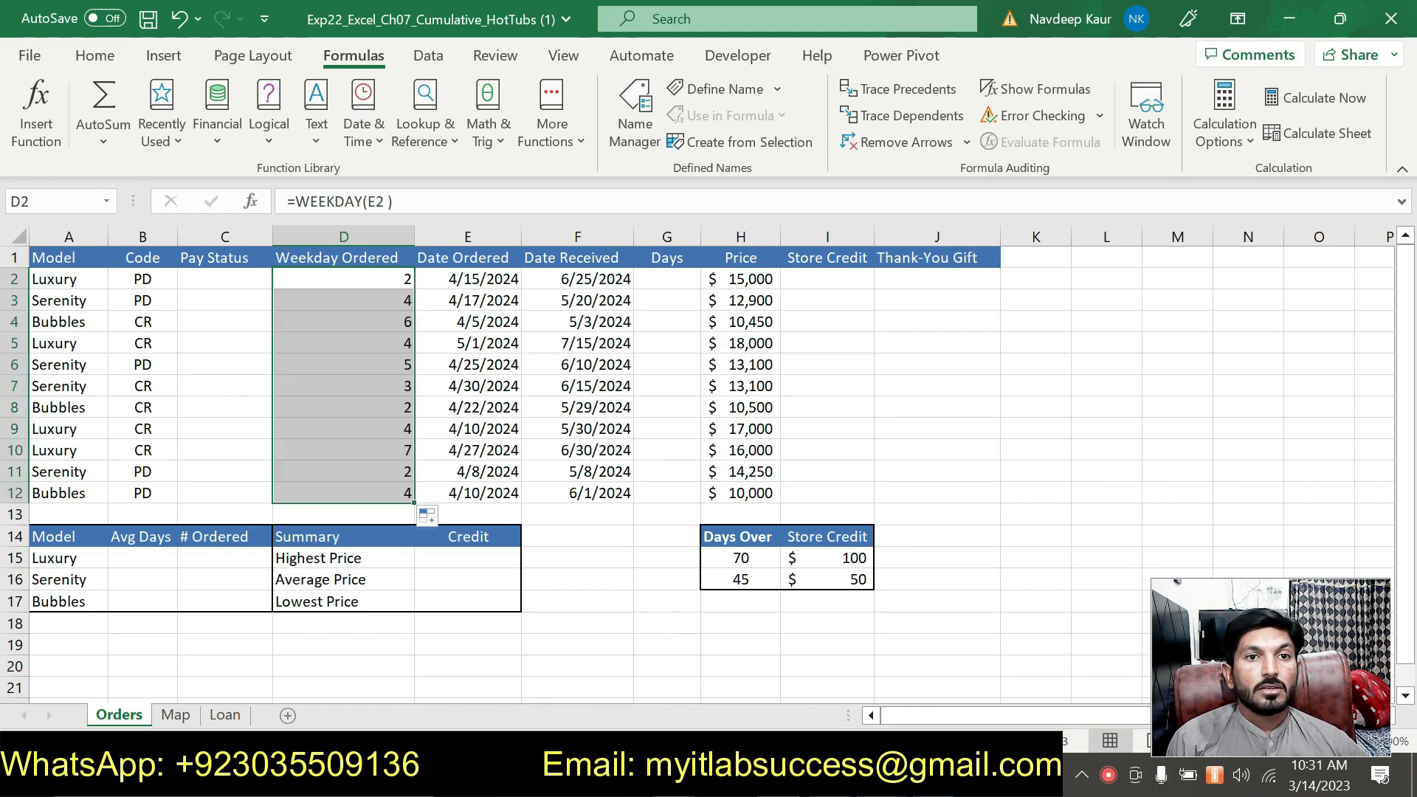
Switch to the Word instructions and remove the green highlight from the step 2 paragraph about the WEEKDAY function.
key("alt+Tab")
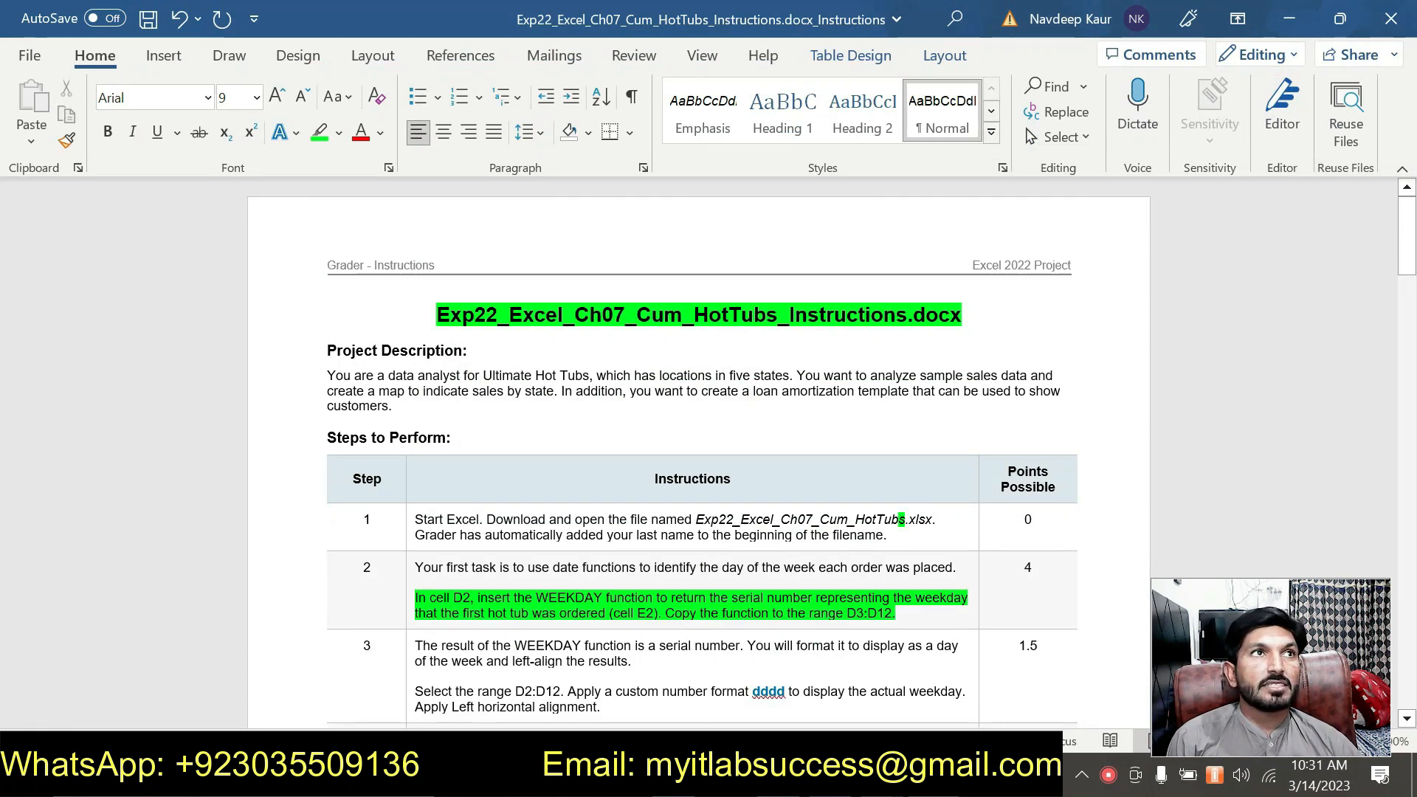
left_click_drag(900, 614, 593, 603)
left_click(421, 600)
left_click(593, 603)
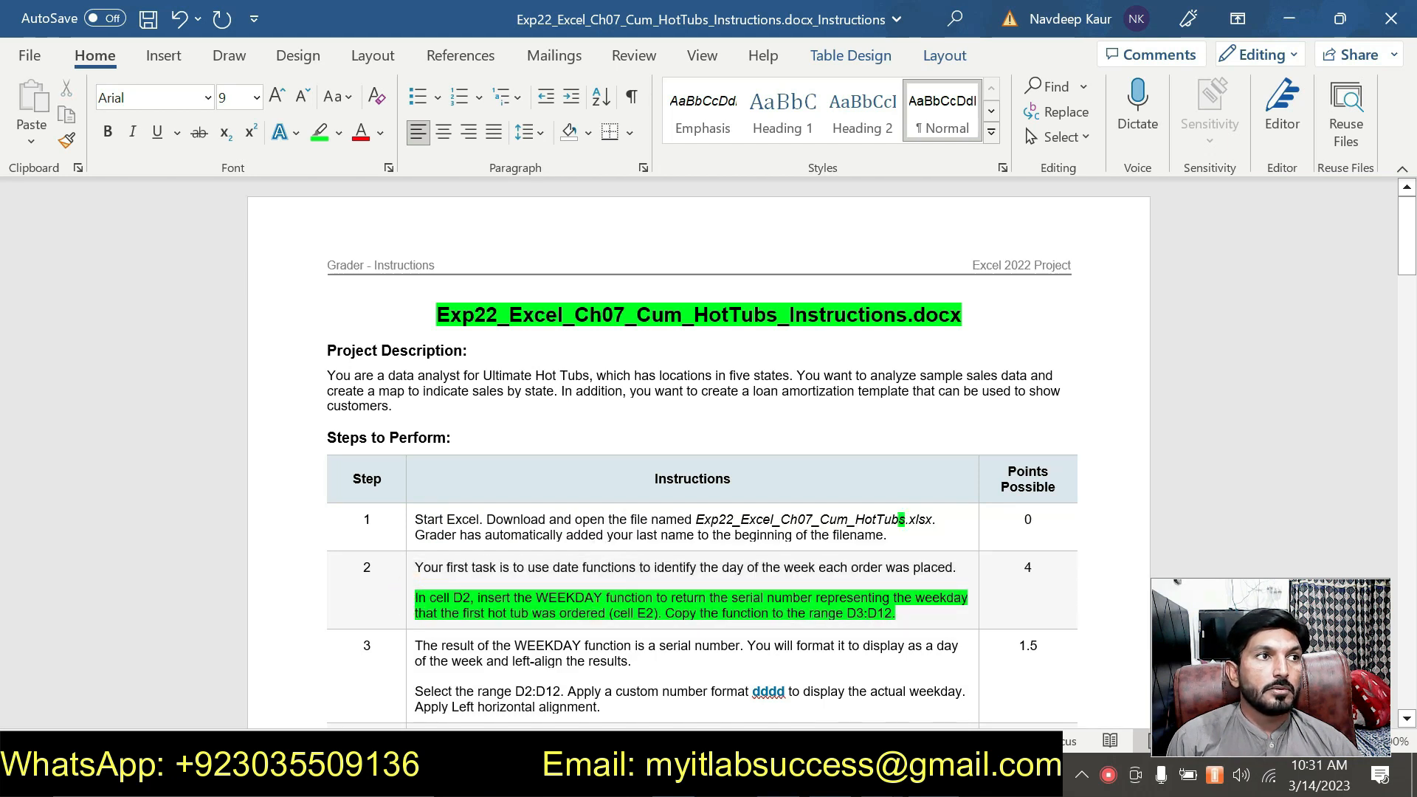
left_click_drag(415, 598, 897, 614)
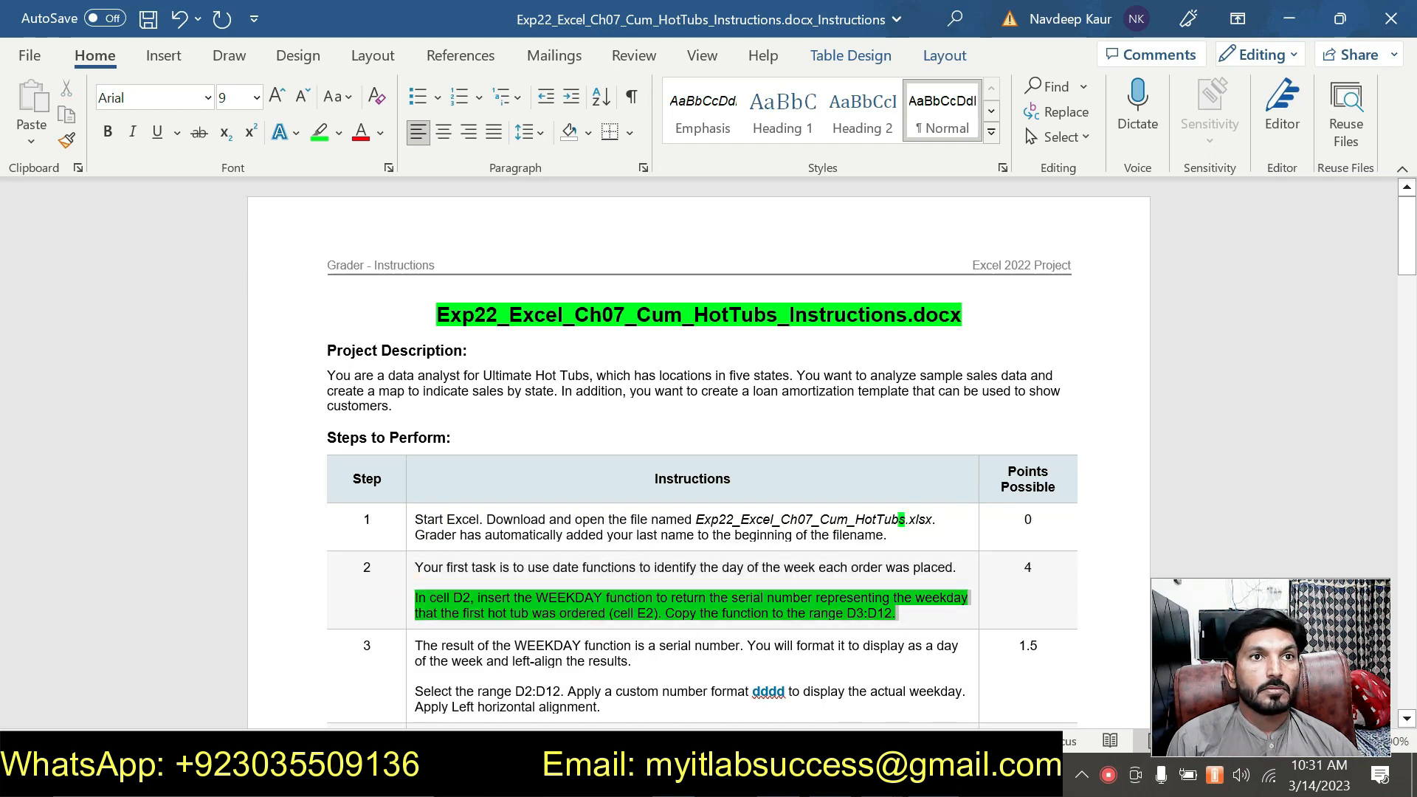
left_click(912, 581)
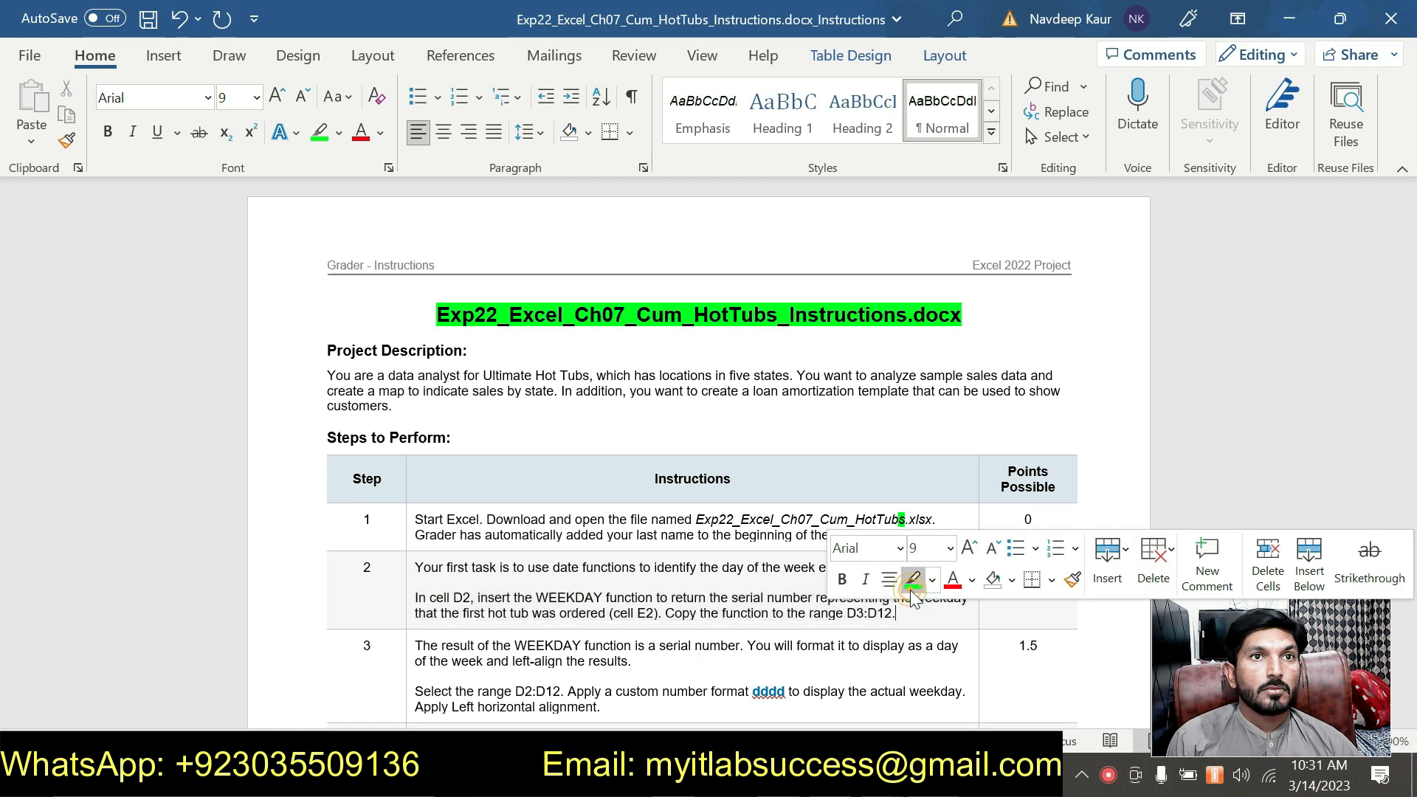
left_click(1154, 379)
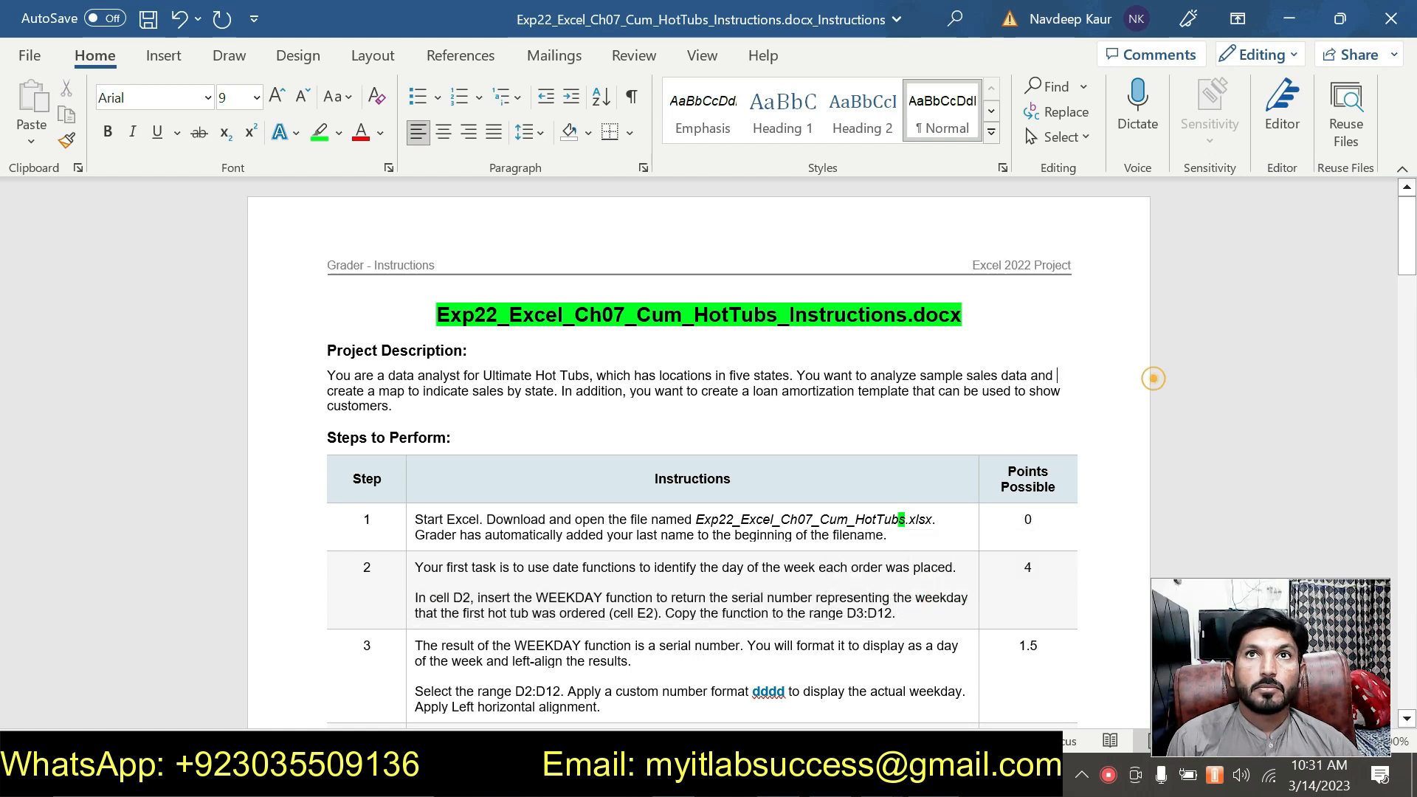
Highlight both paragraphs of step 3, on the dddd weekday format and left alignment, in green.
left_click(698, 678)
key("Down")
key("Down")
key("Down")
key("Down")
key("Down")
key("Down")
key("Down")
key("Down")
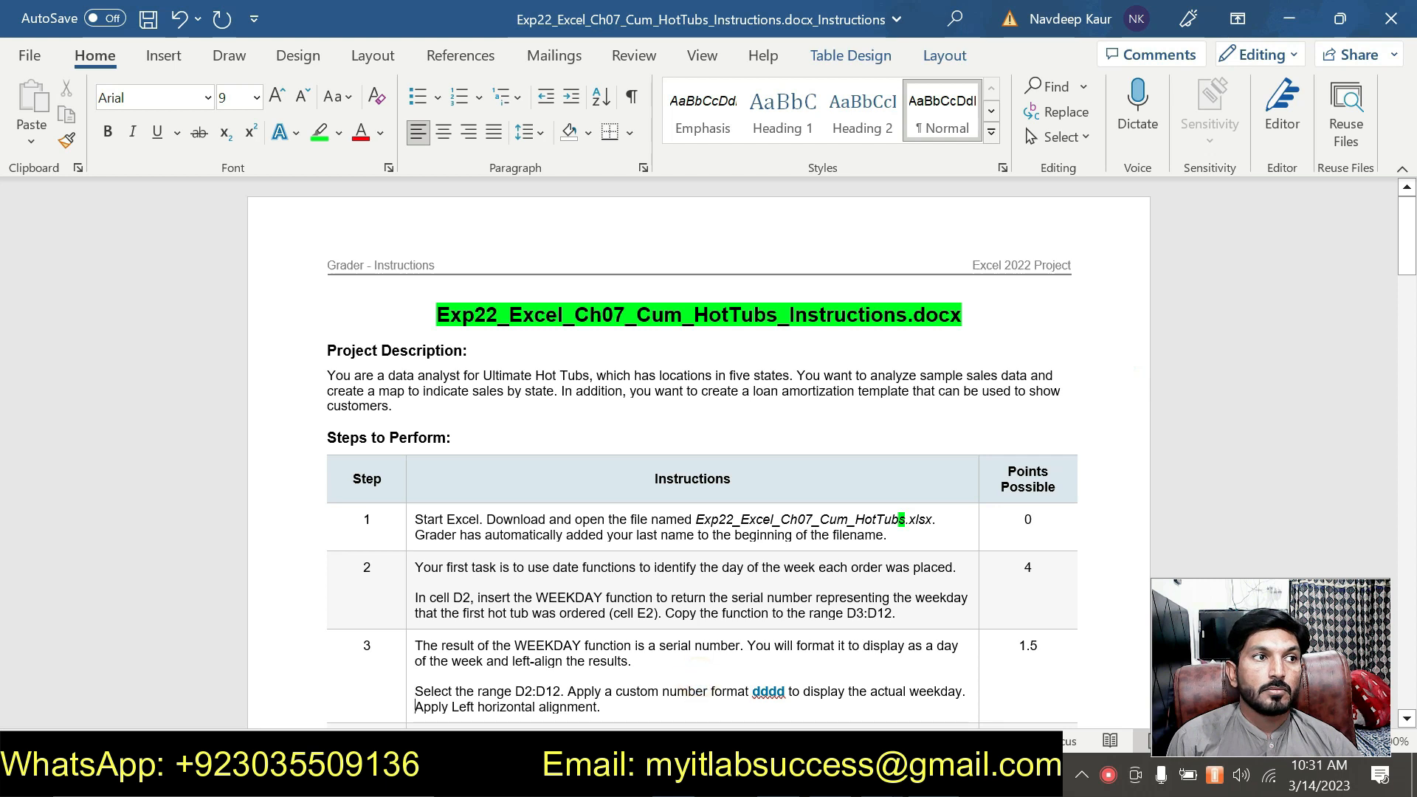
key("Down")
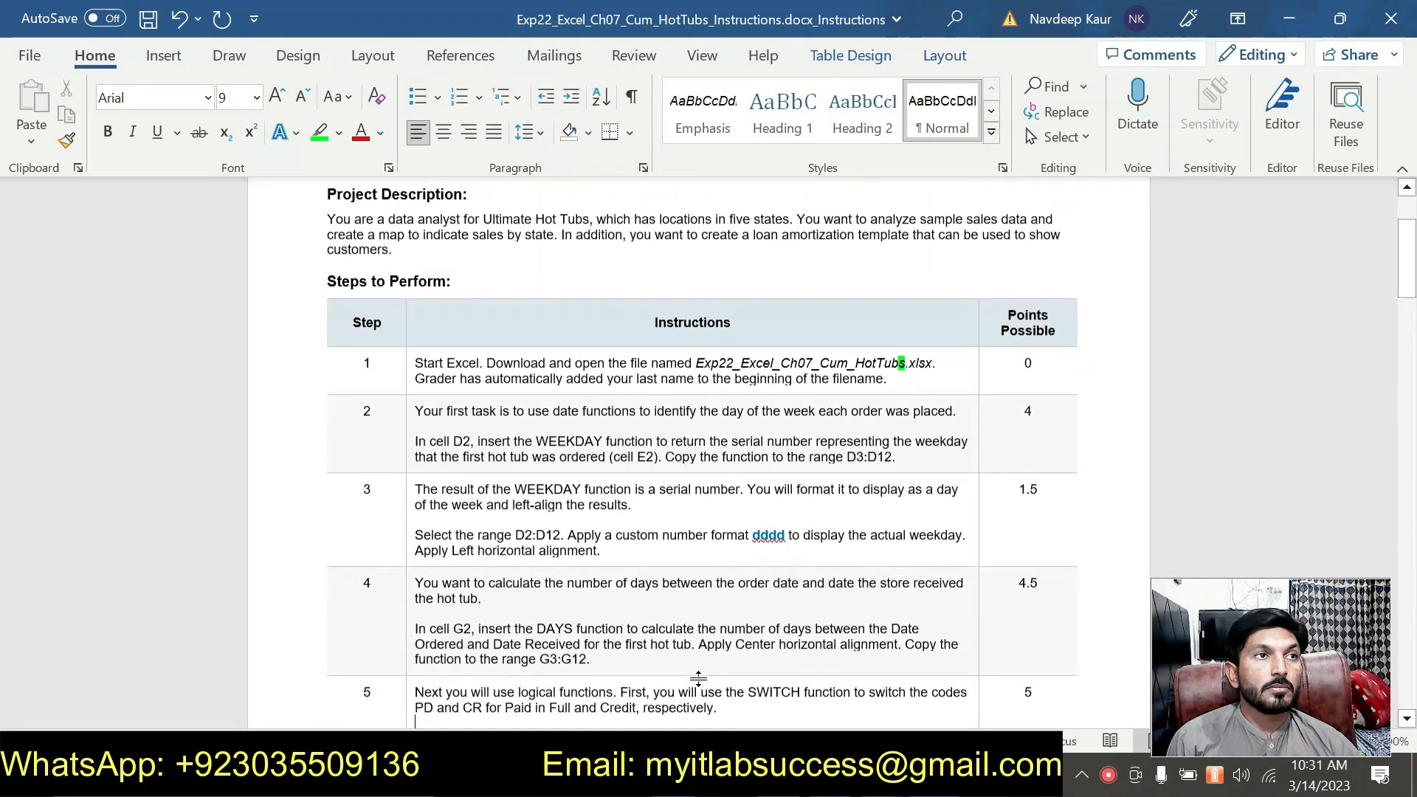
left_click_drag(601, 549, 550, 489)
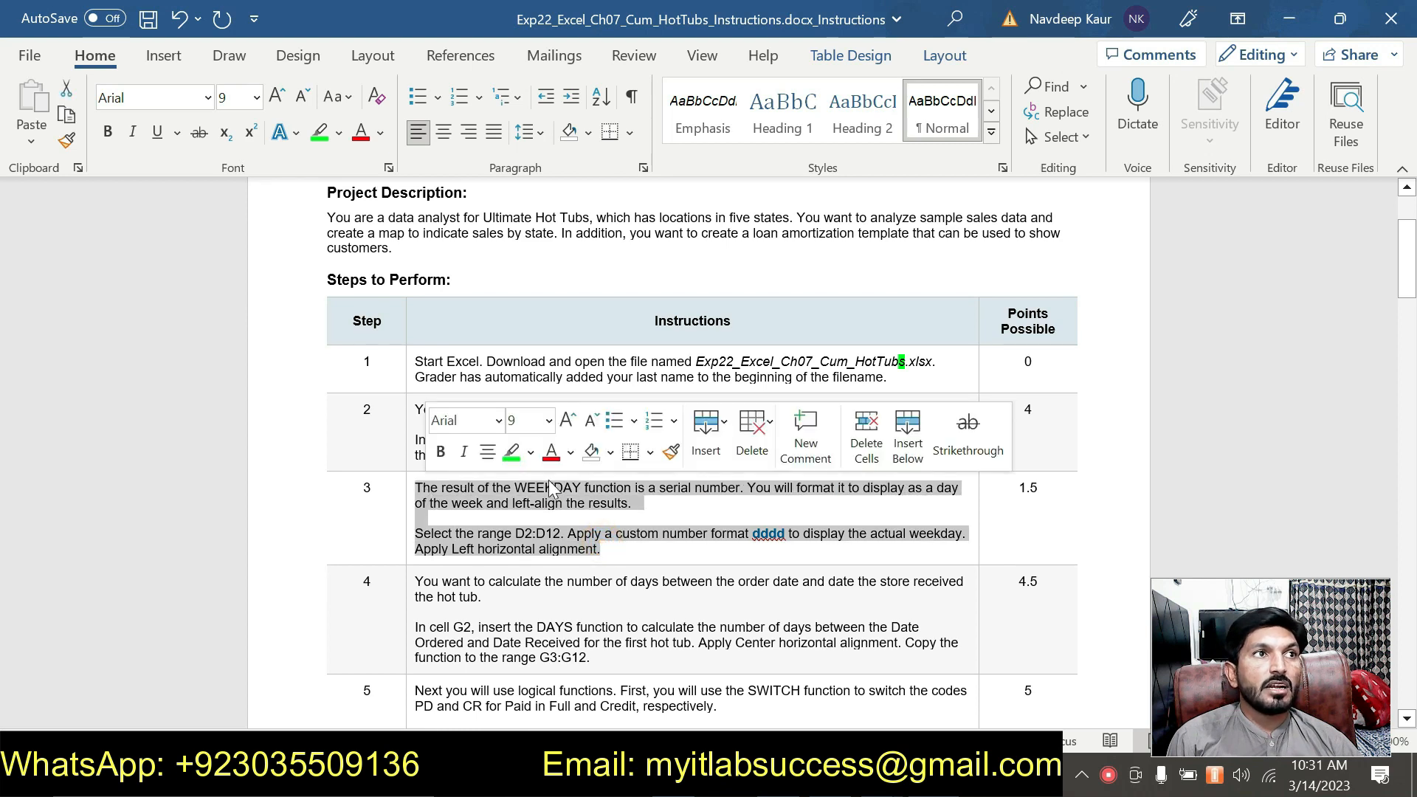
left_click(511, 450)
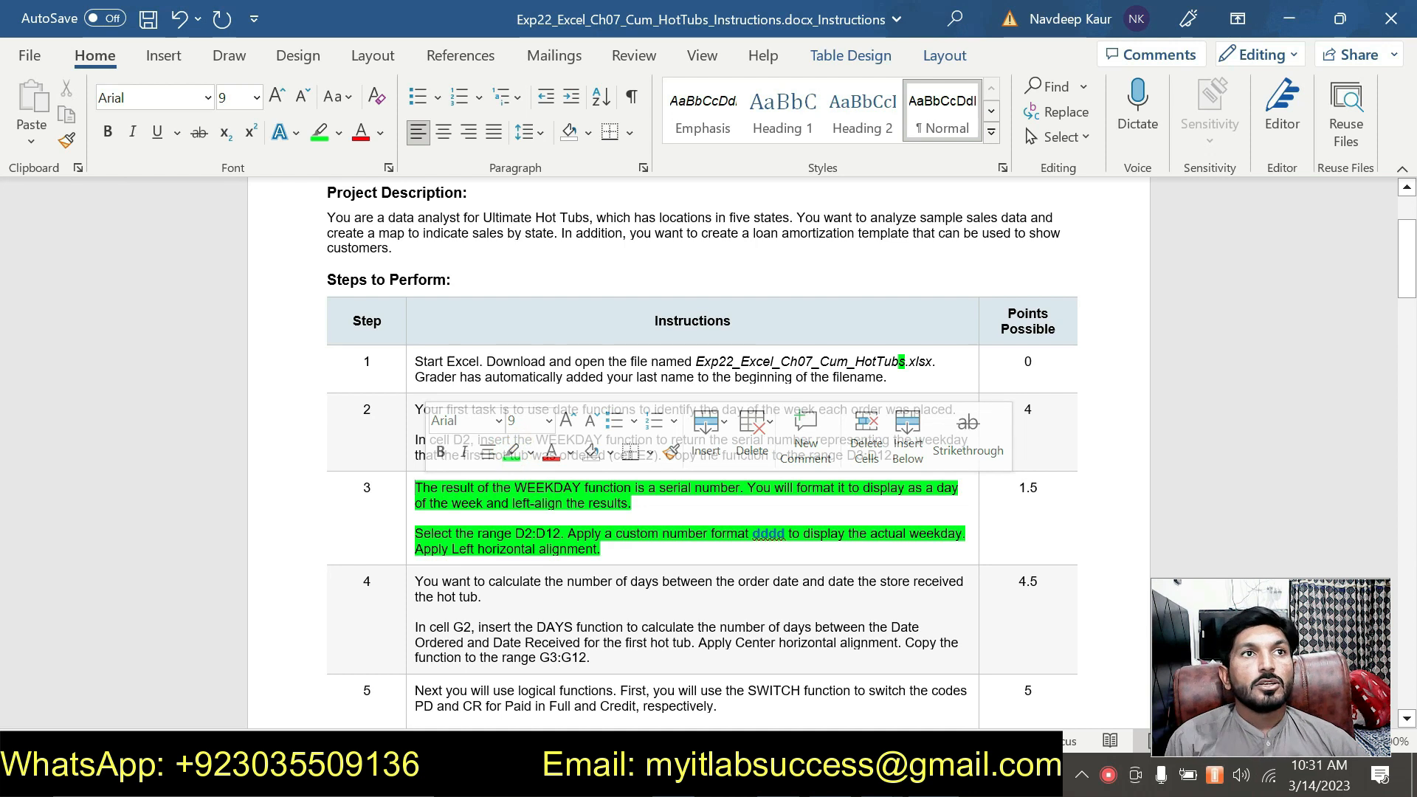
left_click(674, 551)
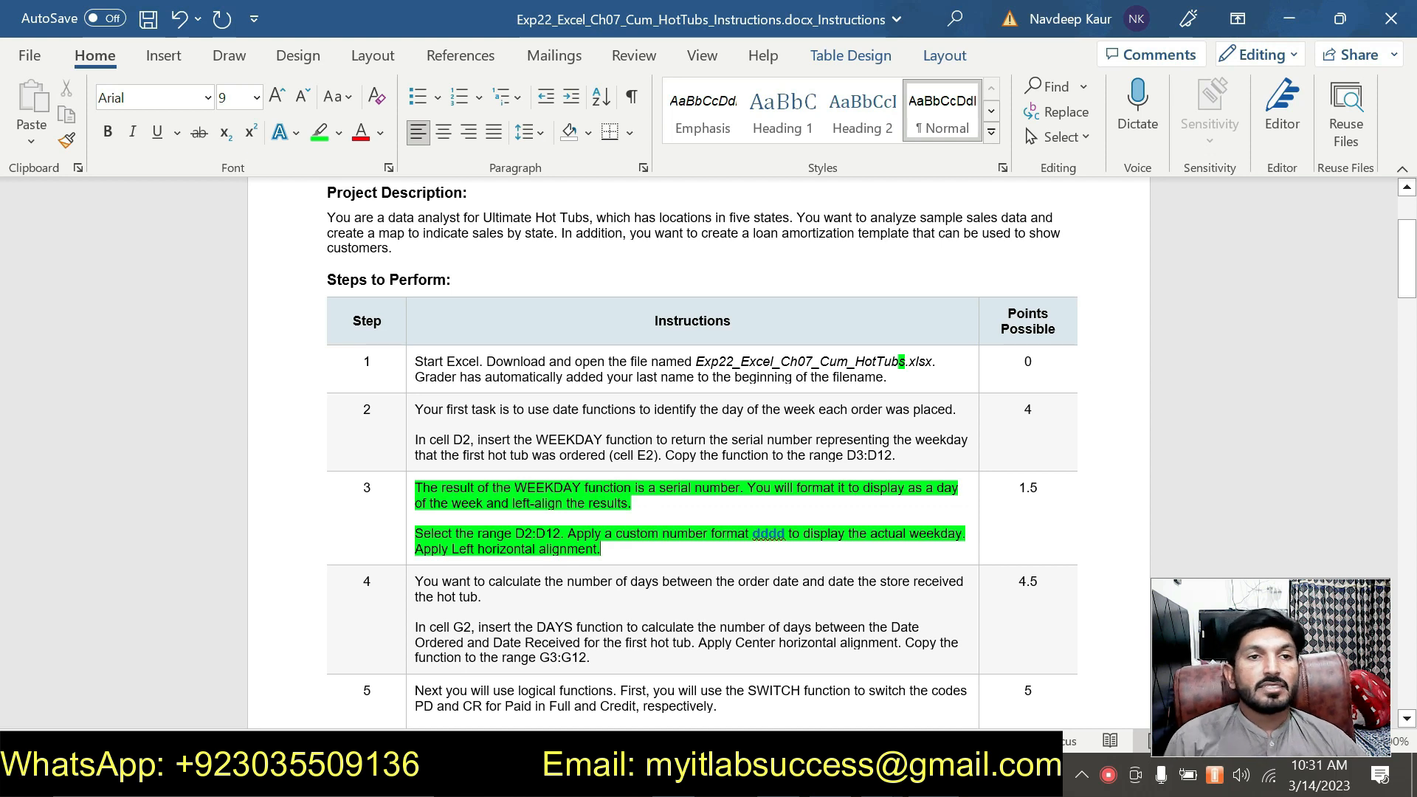
Check the range D2:D12 named in step 3 of the Word instructions and return to the Excel workbook.
left_click(886, 779)
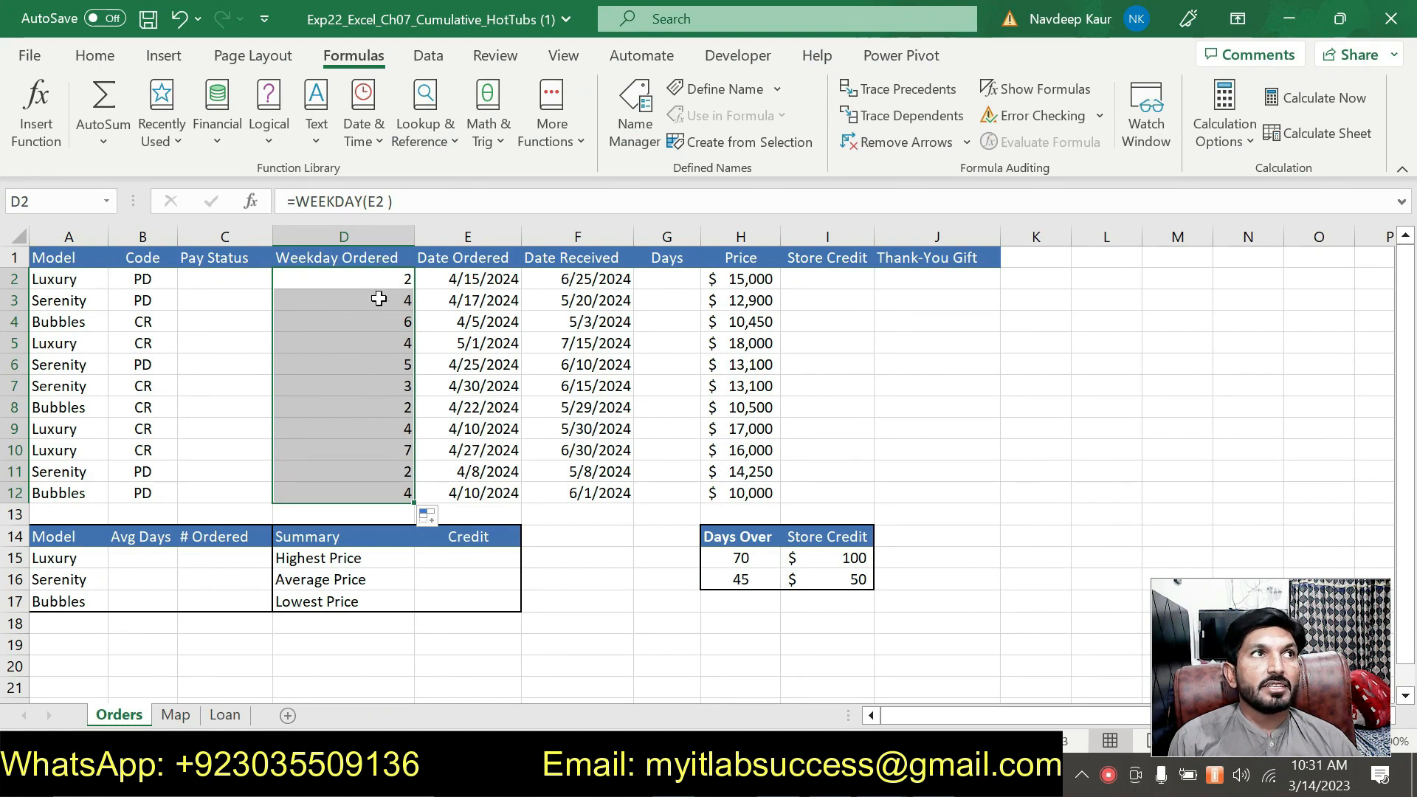
key("alt+Tab")
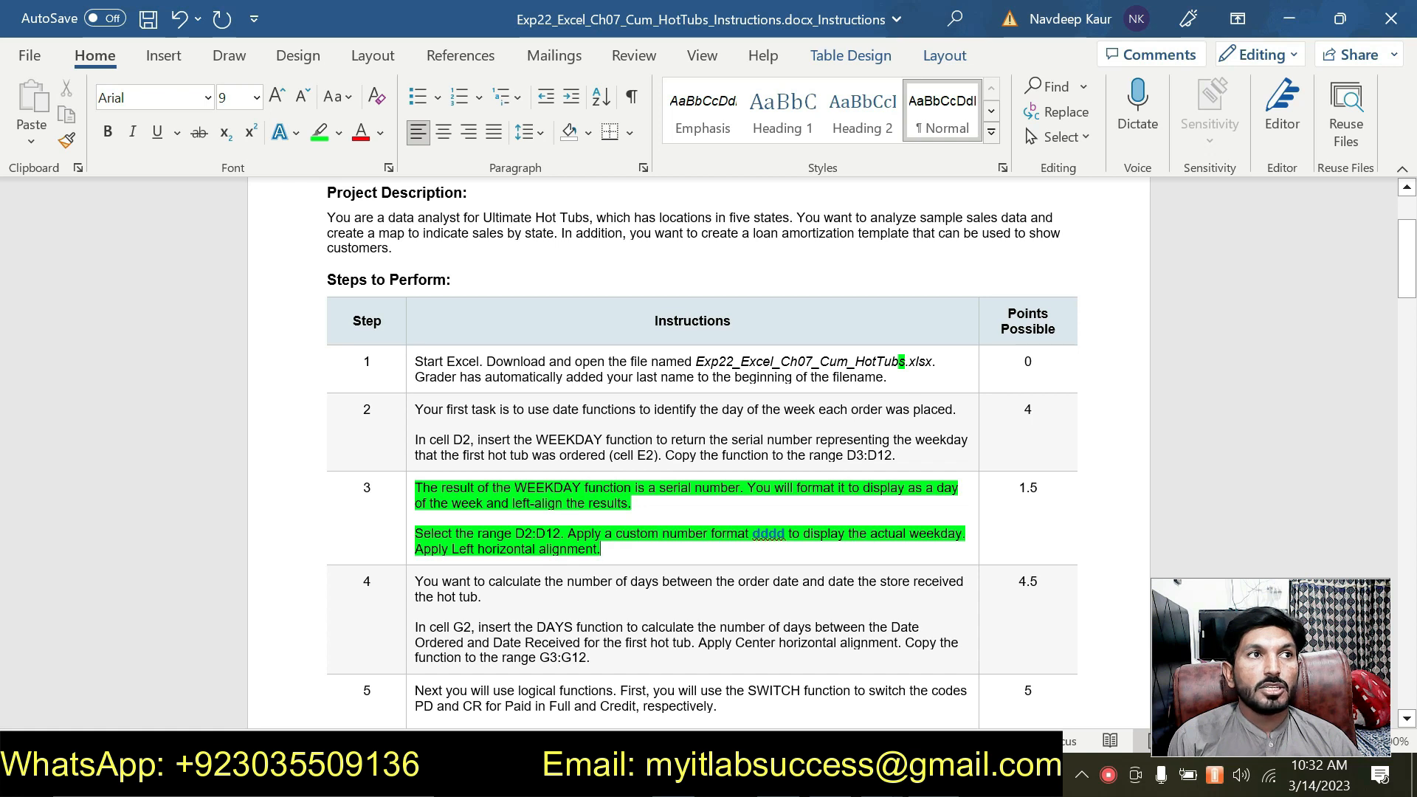
left_click_drag(515, 533, 559, 534)
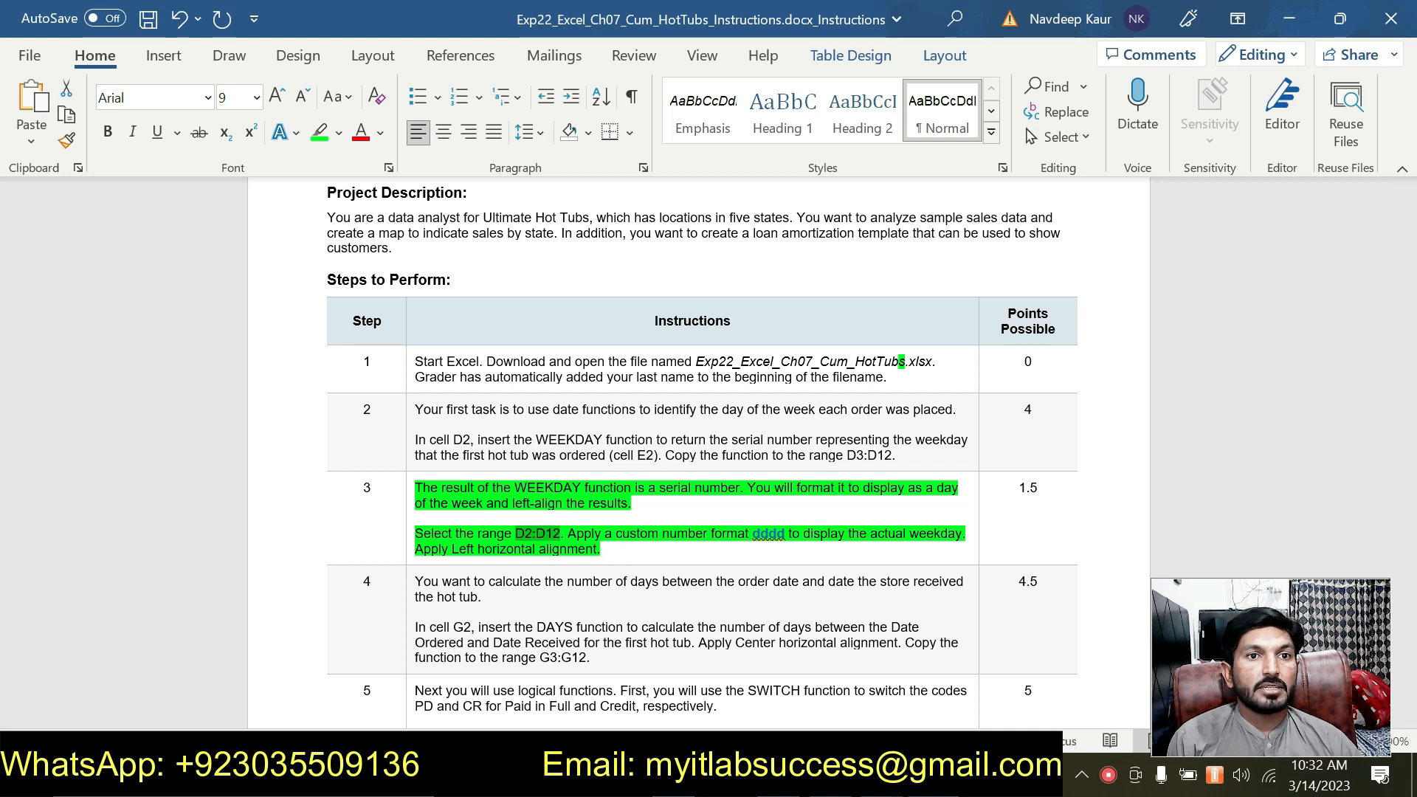
mouse_move(933, 777)
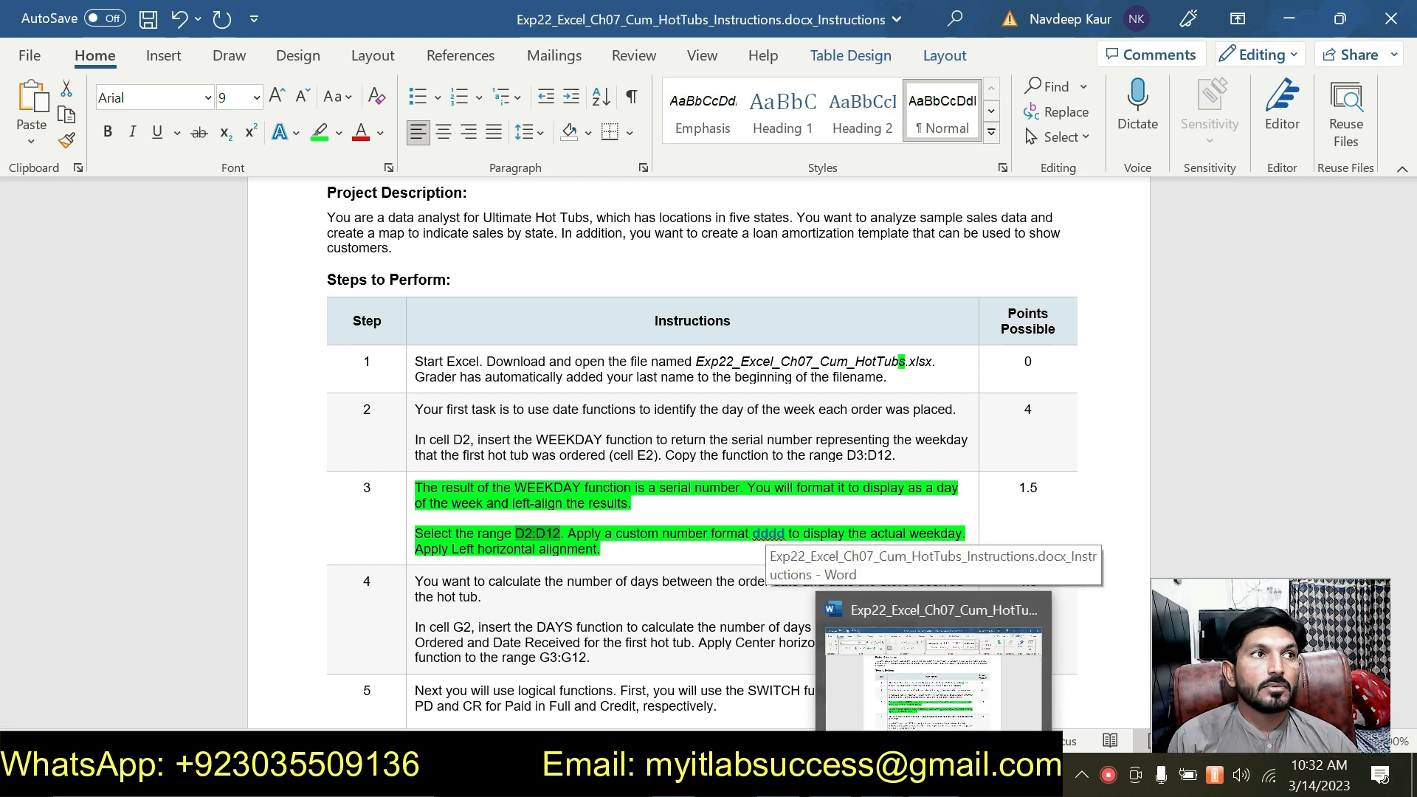
left_click(934, 777)
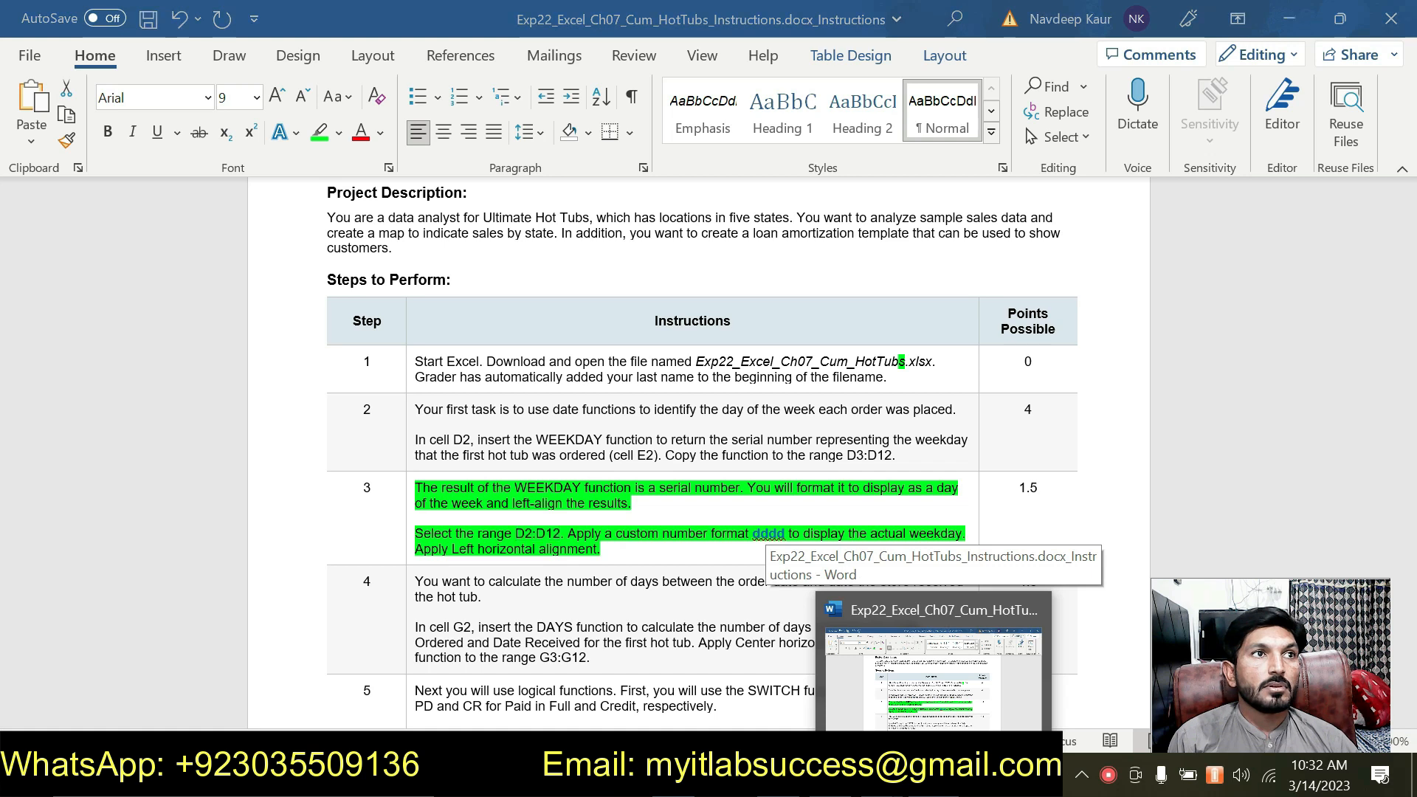
left_click(934, 777)
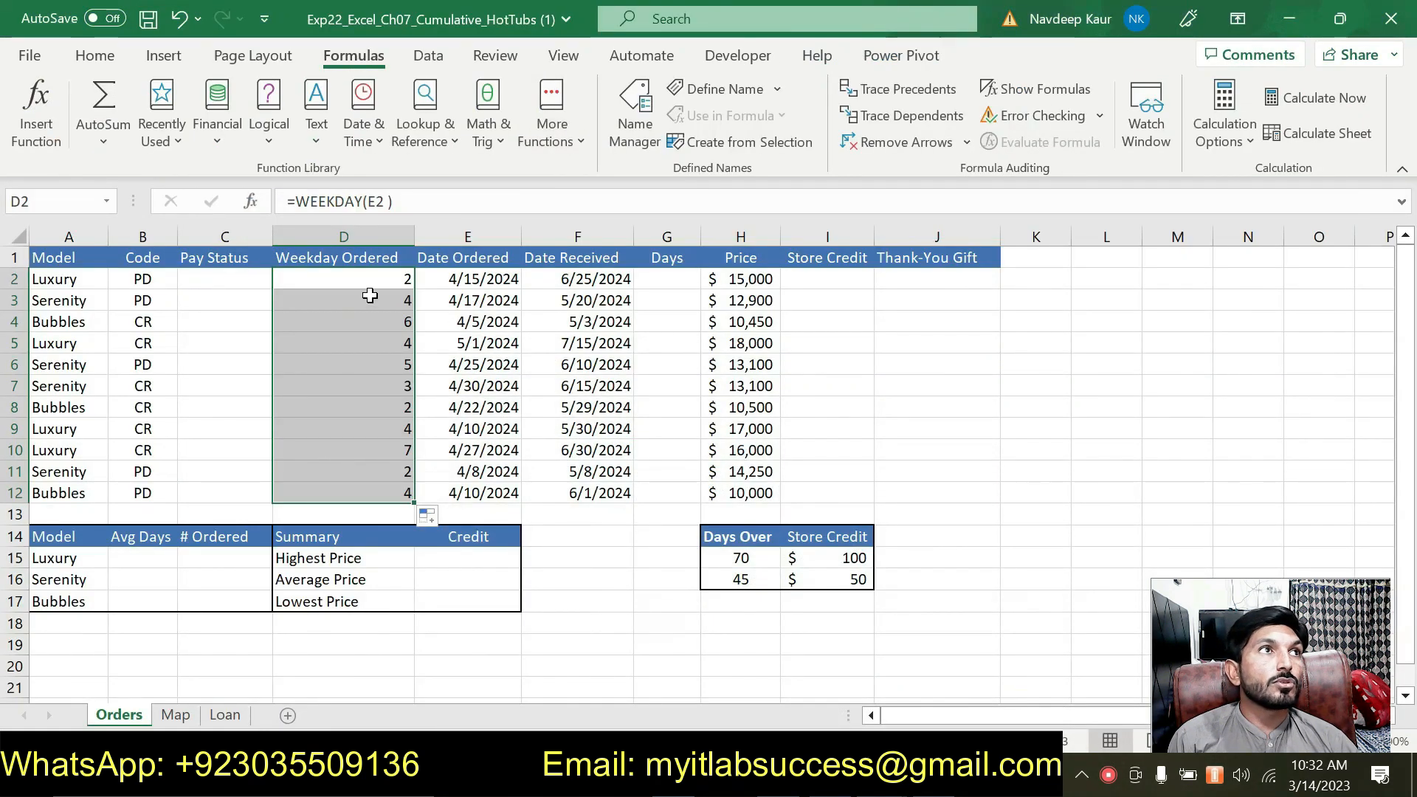
Try a custom number format of "dddd", enclosed in quotation marks, on the range D2:D12.
left_click(112, 56)
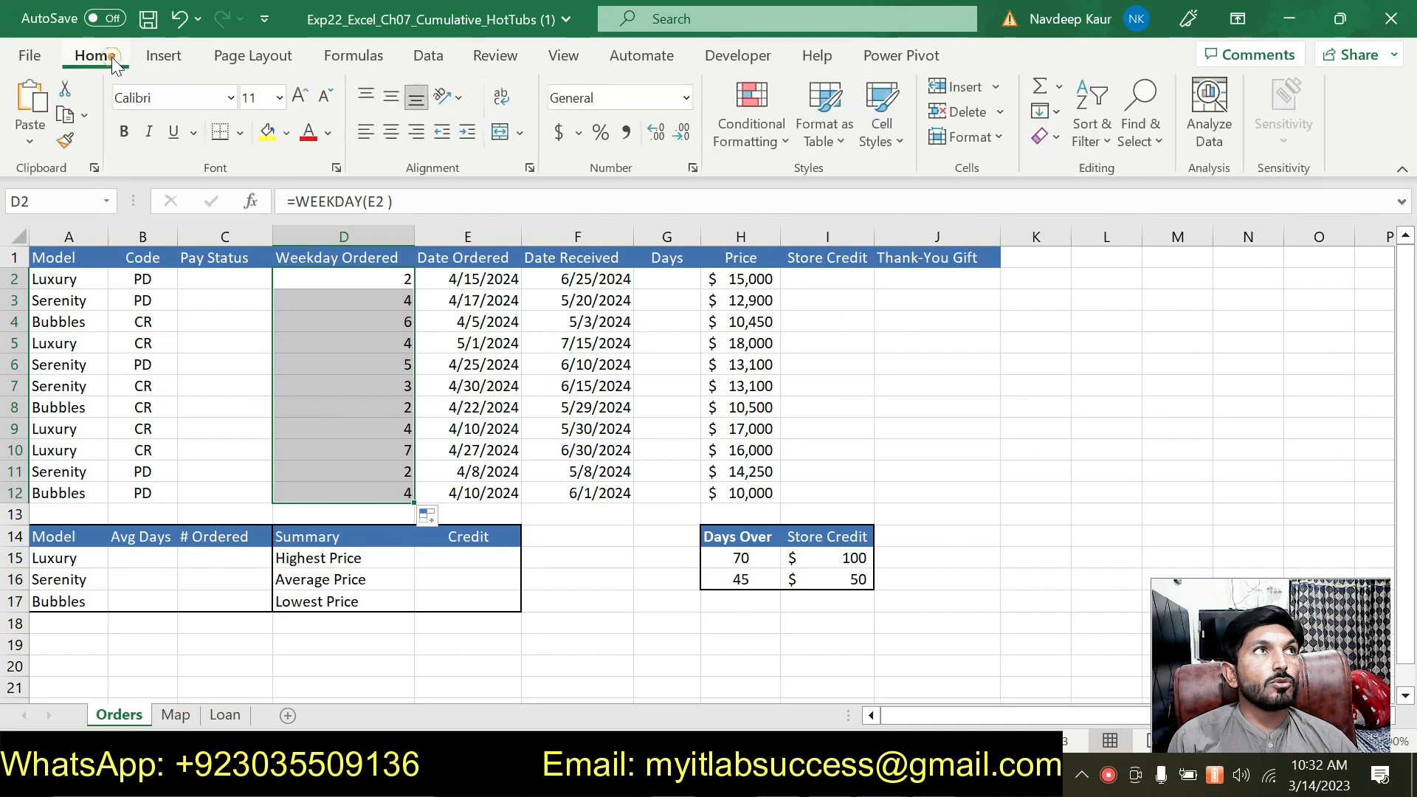
left_click(694, 169)
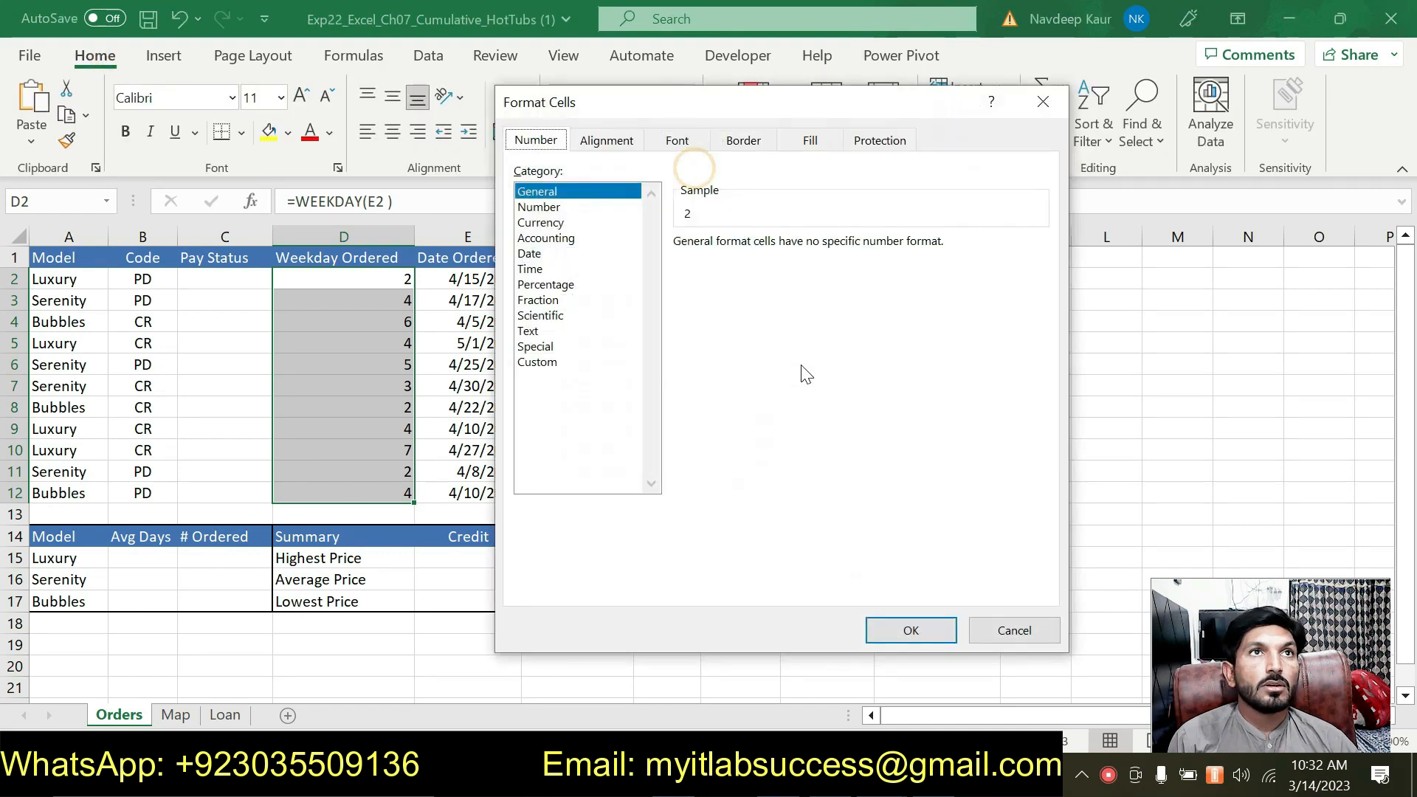
left_click(533, 362)
double_click(739, 262)
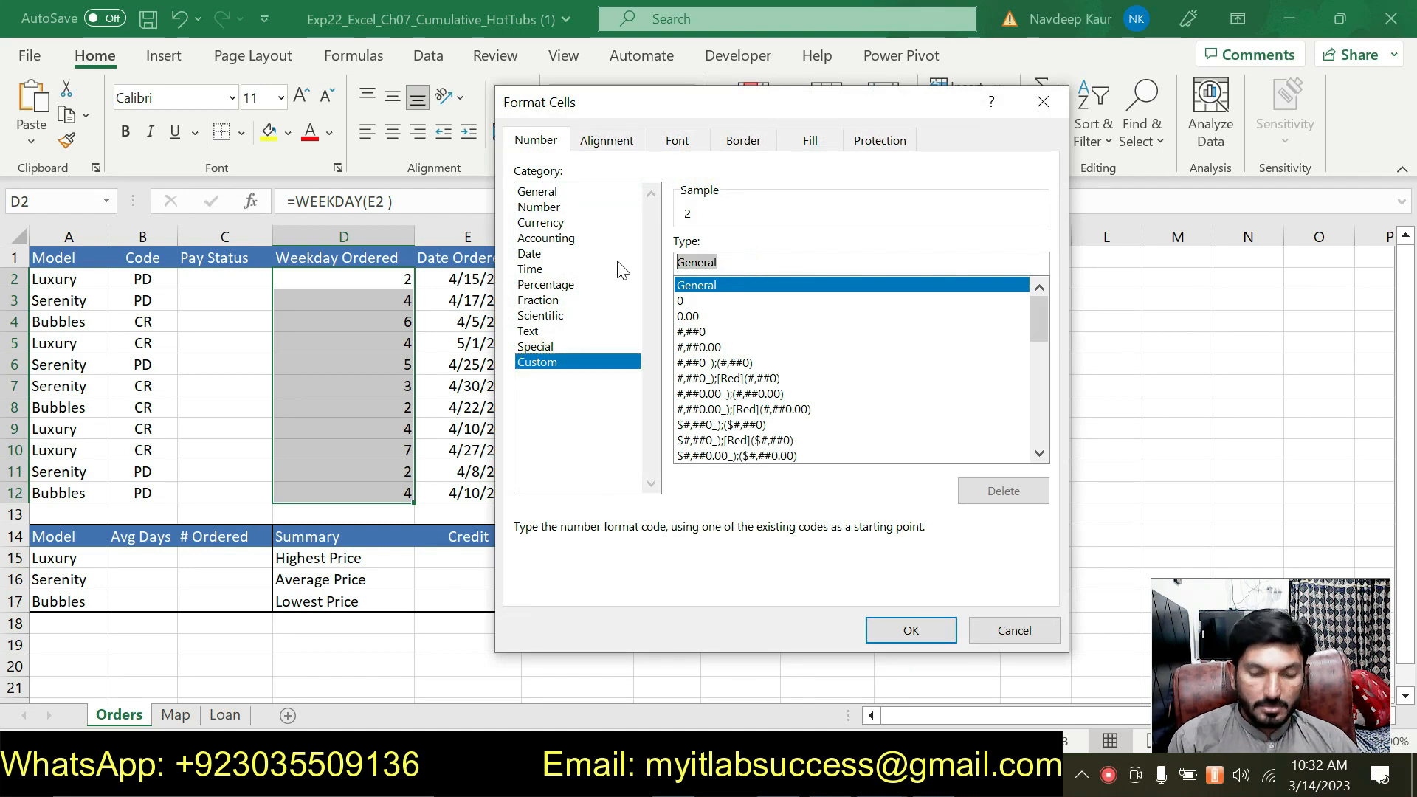
type("\"ddd")
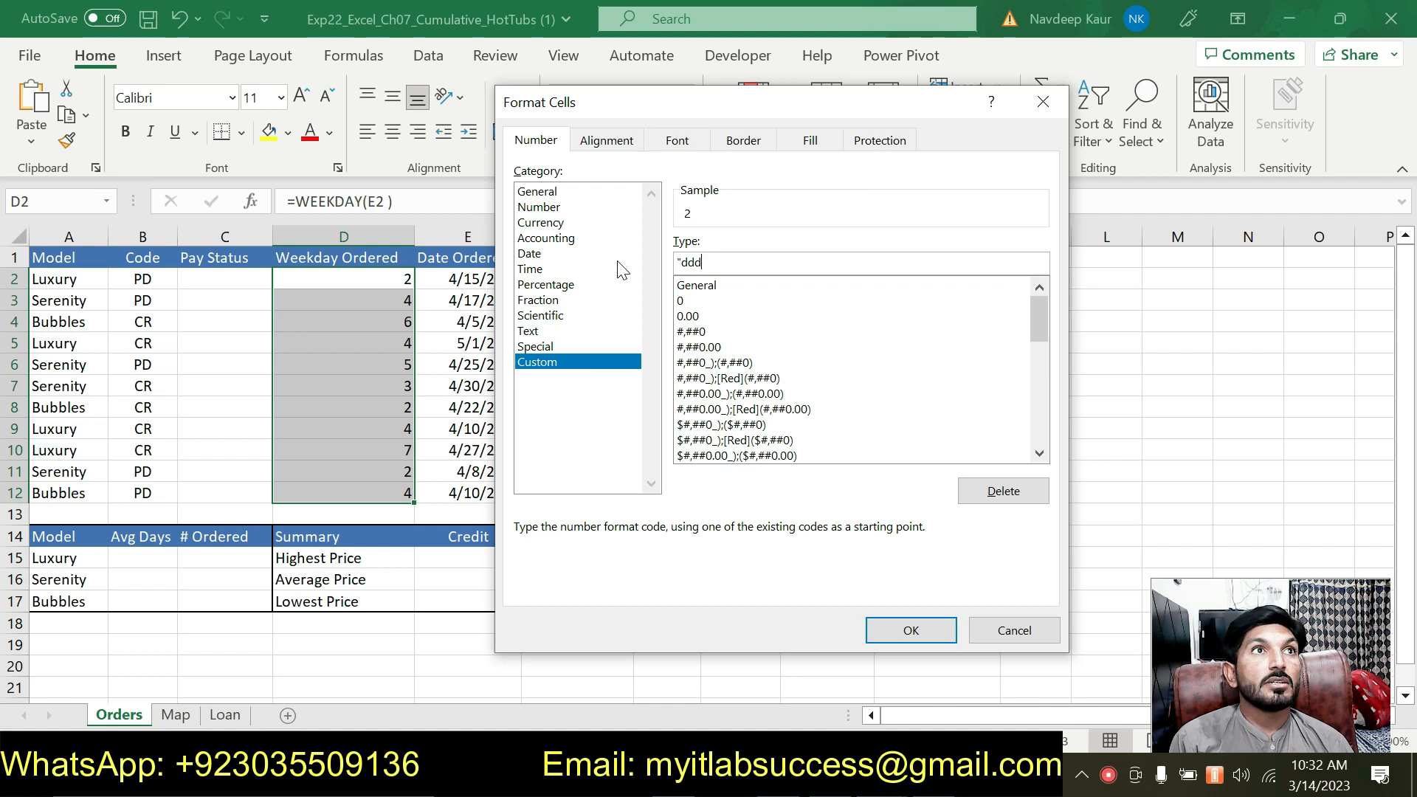
type("d\"")
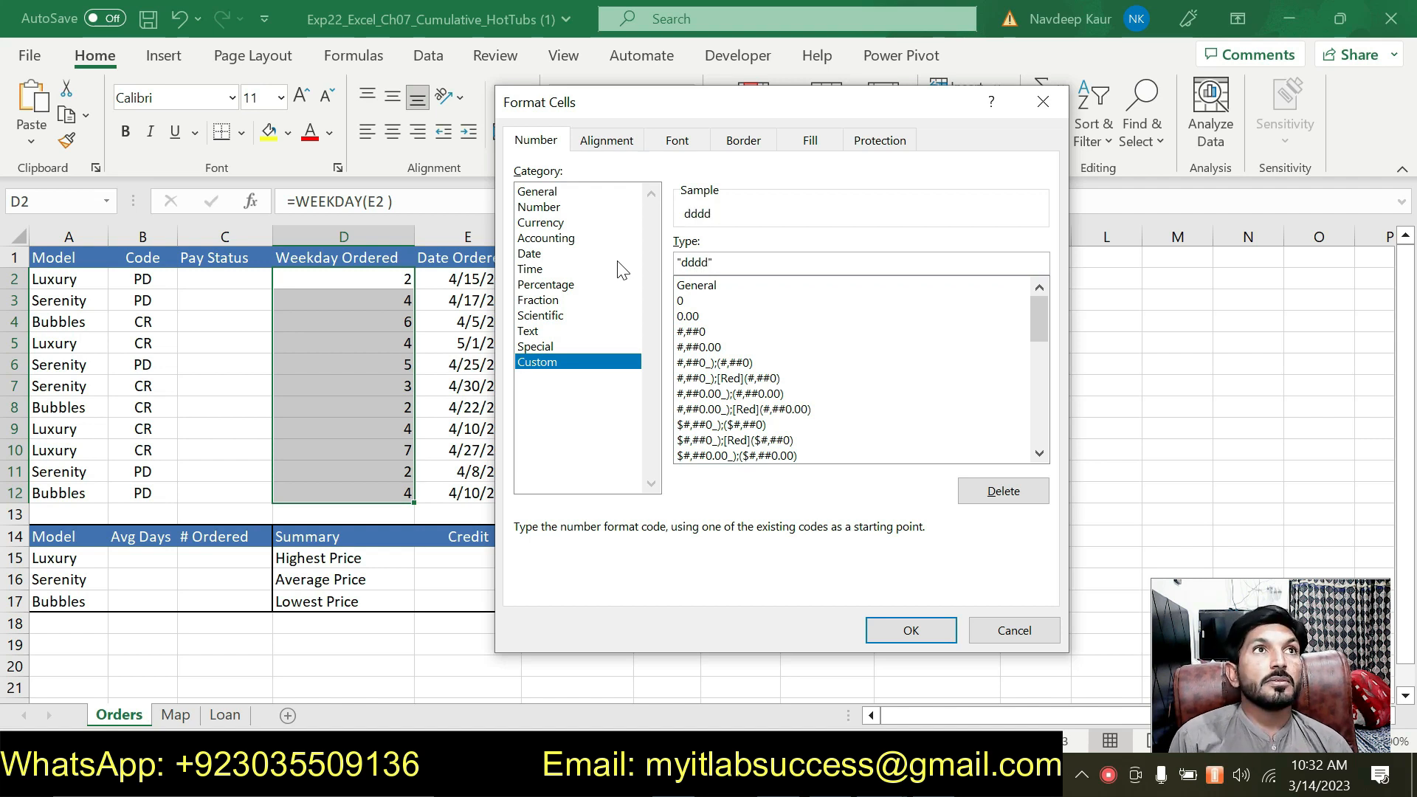
left_click(891, 630)
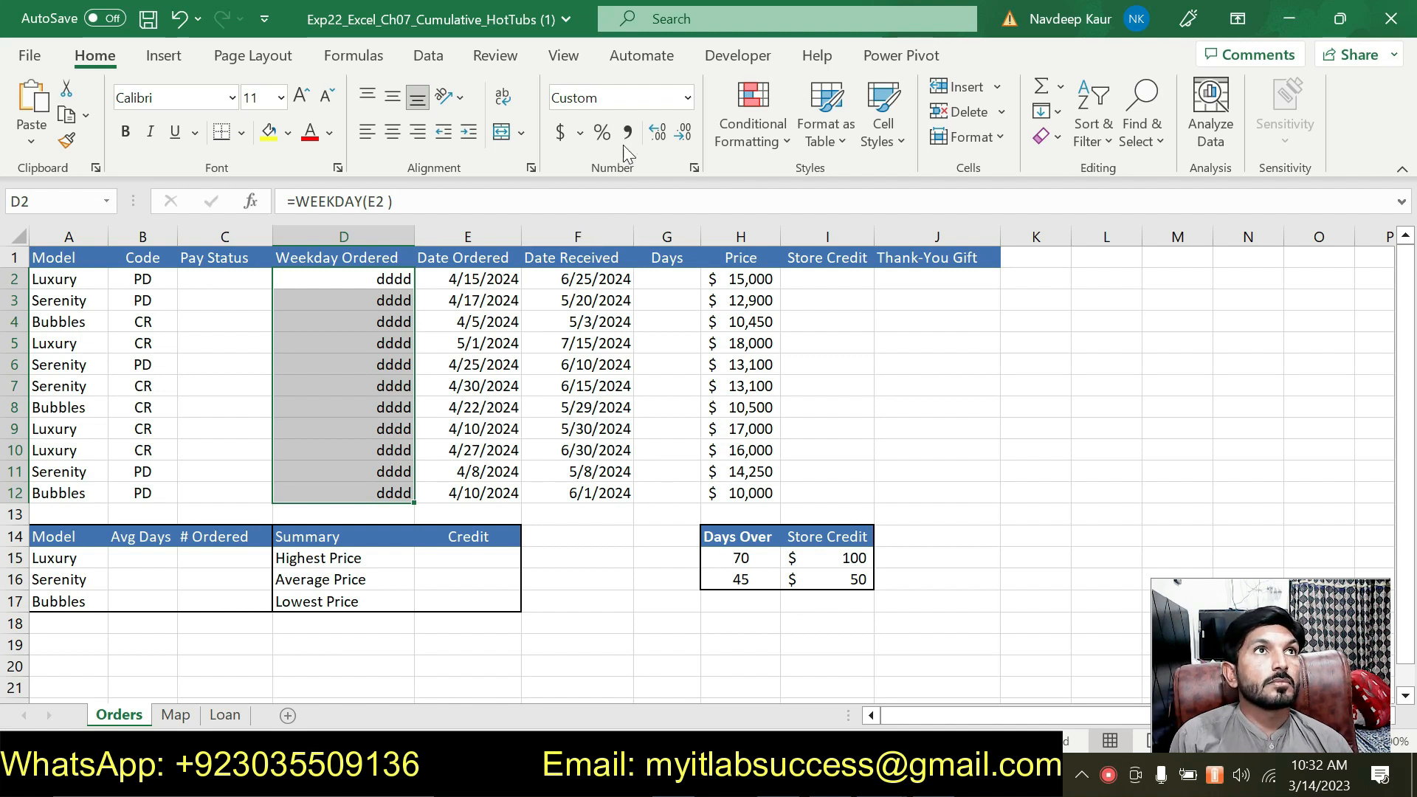
Set the custom number format of D2:D12 to dddd without quotation marks.
left_click(695, 168)
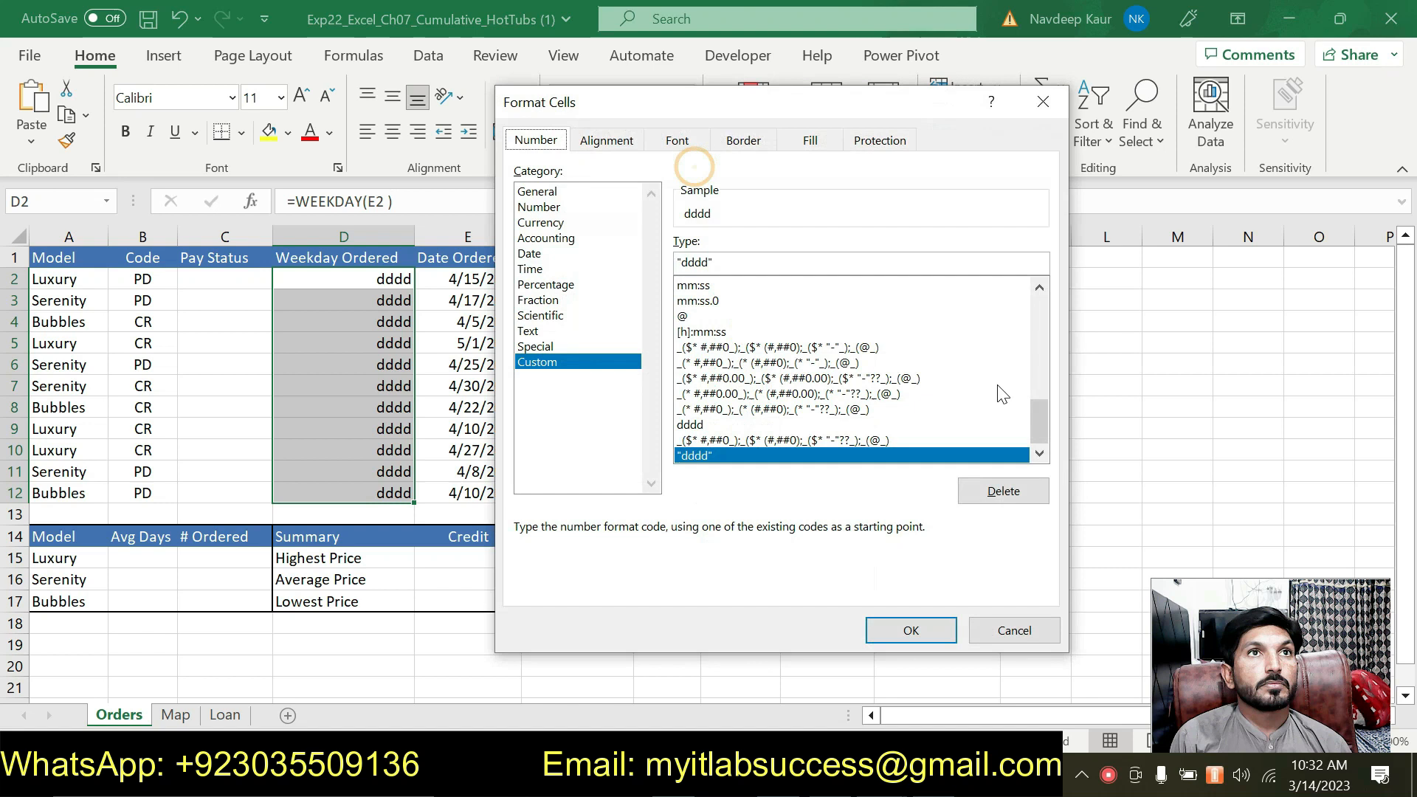
mouse_move(1042, 421)
left_mouse_down()
mouse_move(1056, 377)
mouse_move(1045, 321)
mouse_move(1042, 394)
mouse_move(1033, 303)
mouse_move(1032, 427)
left_mouse_up()
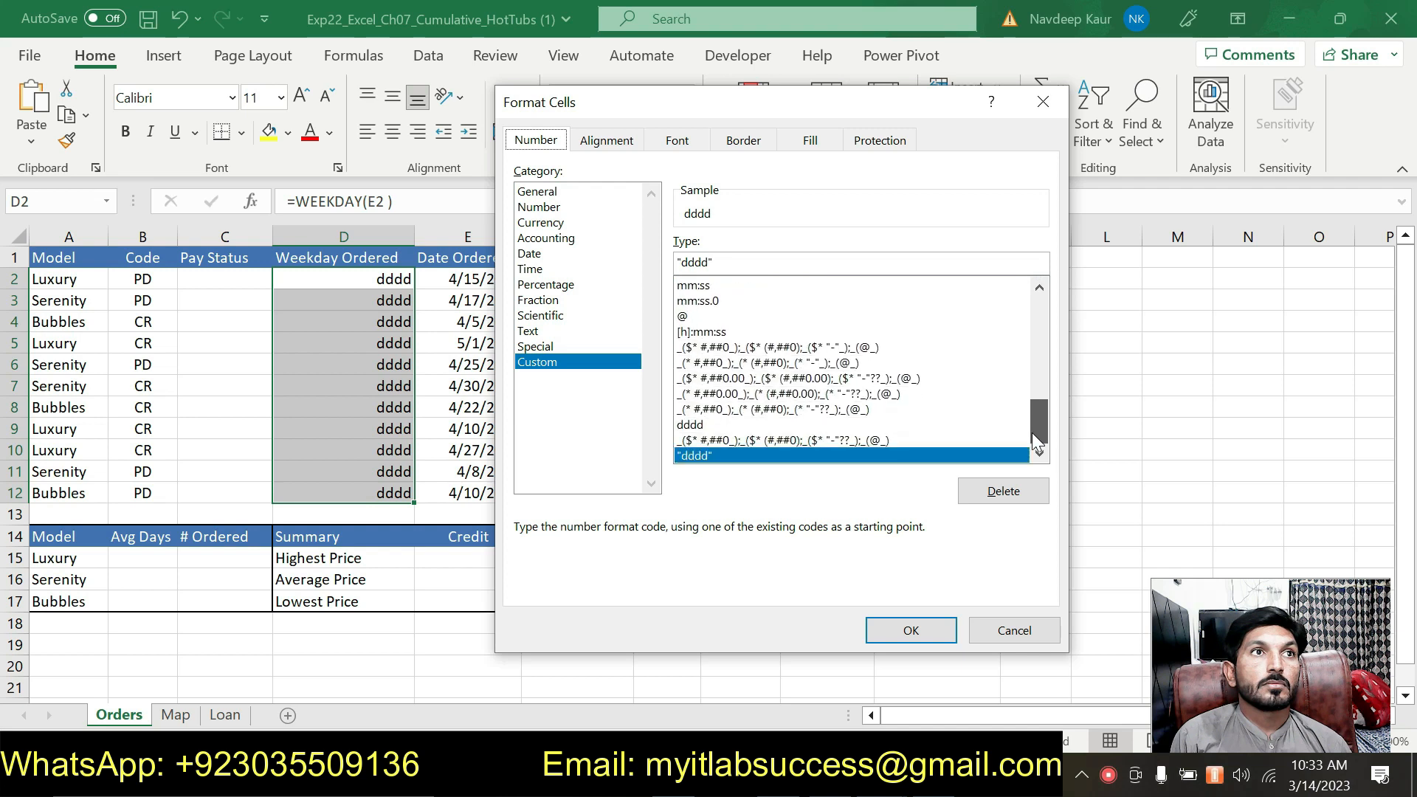
left_click_drag(1034, 430, 1031, 444)
left_click(731, 260)
key("BackSpace")
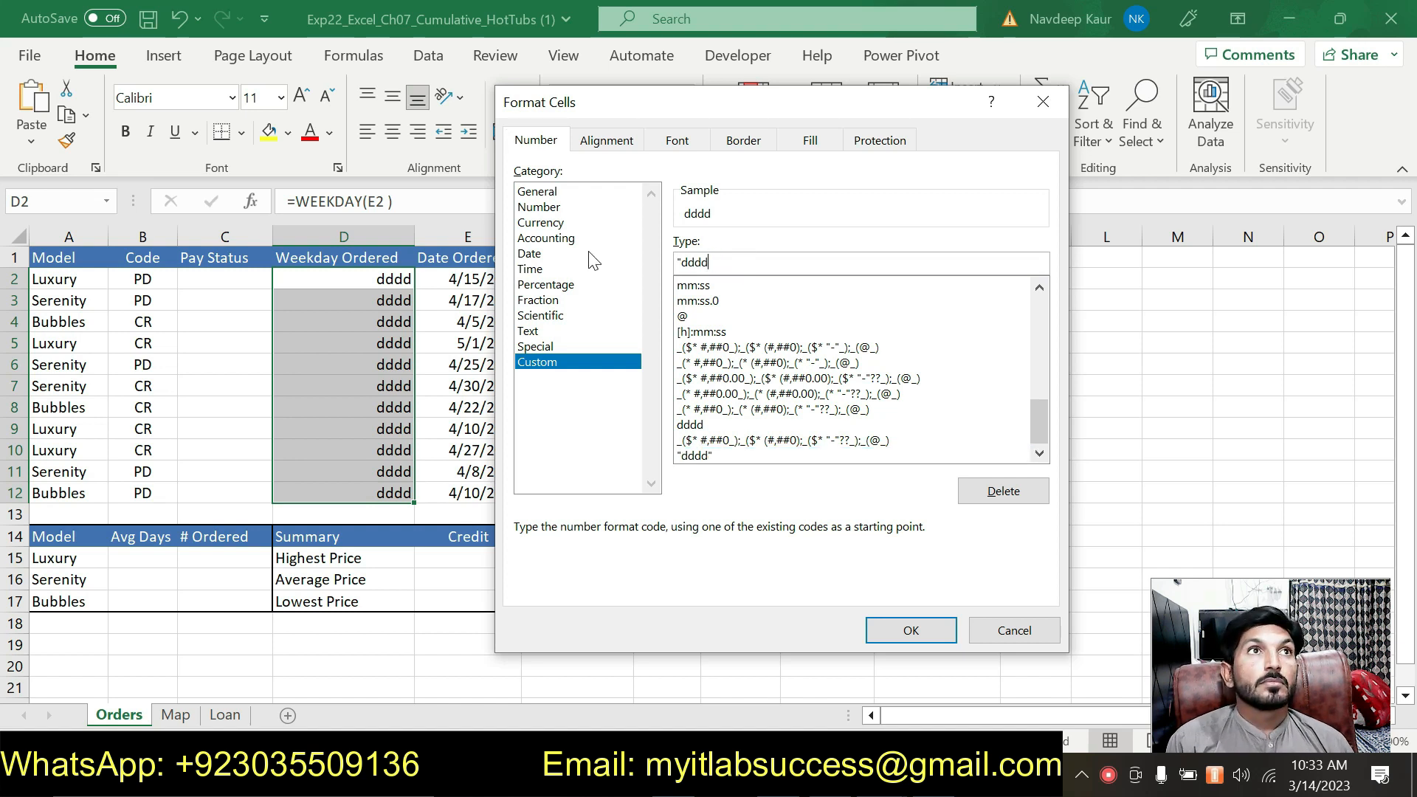
left_click(686, 263)
left_click(680, 264)
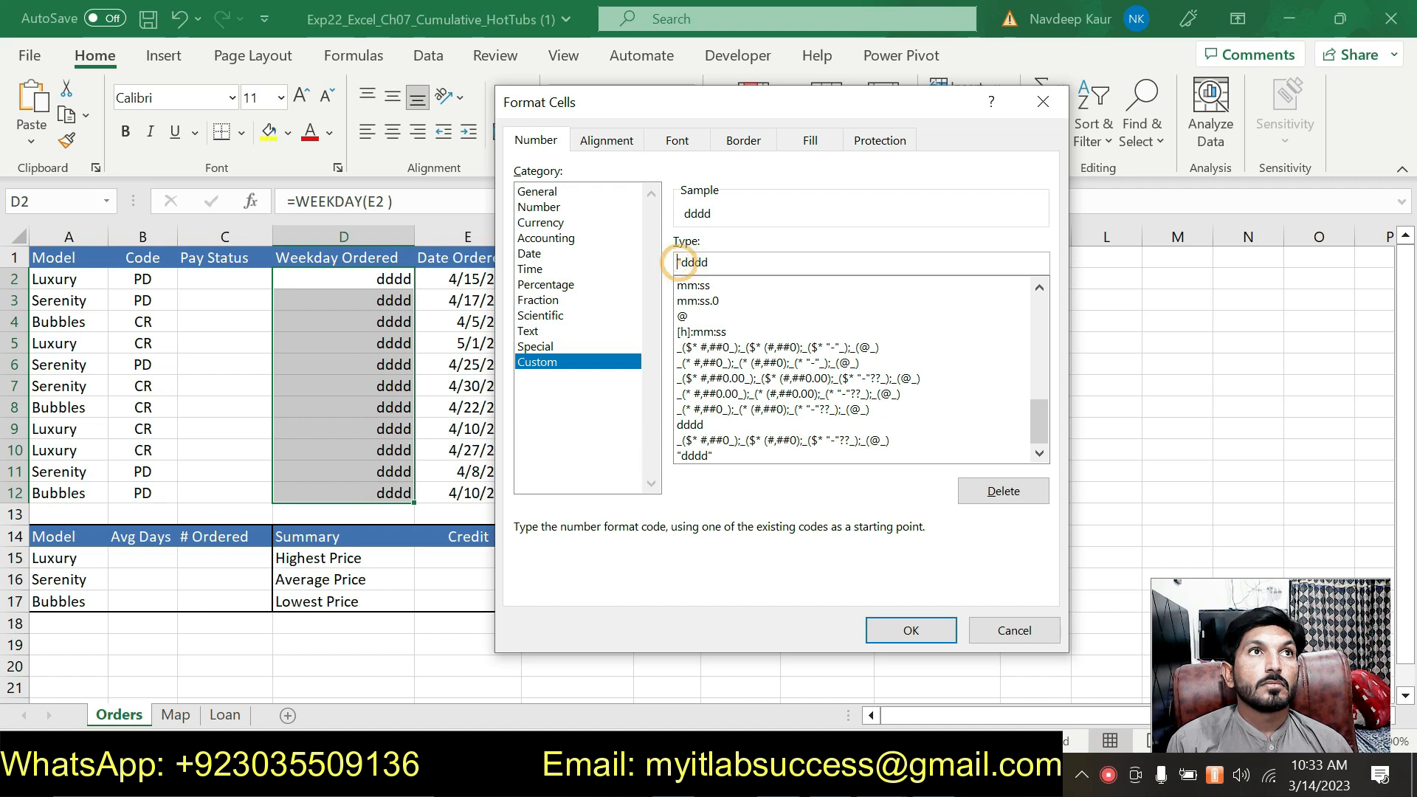
key("BackSpace")
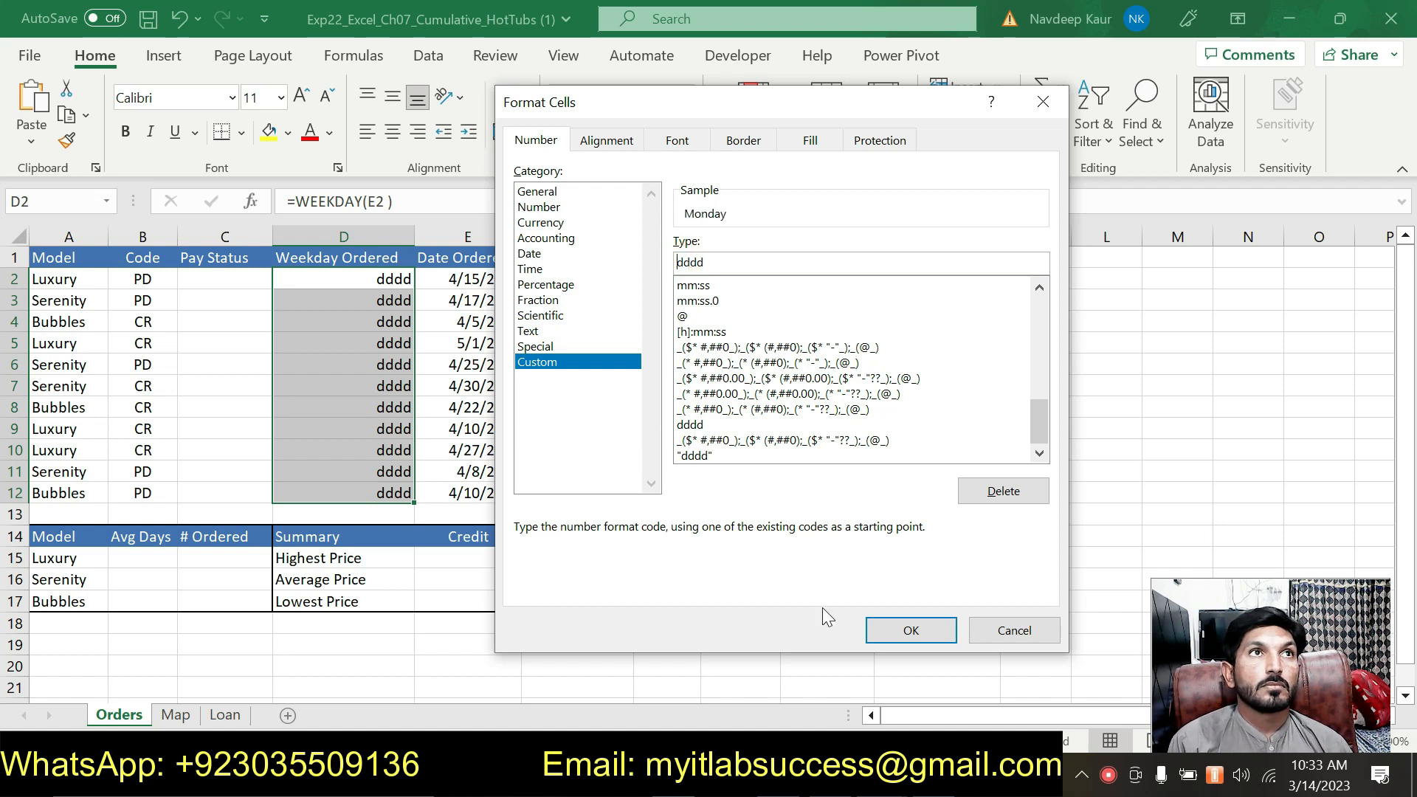
left_click(892, 626)
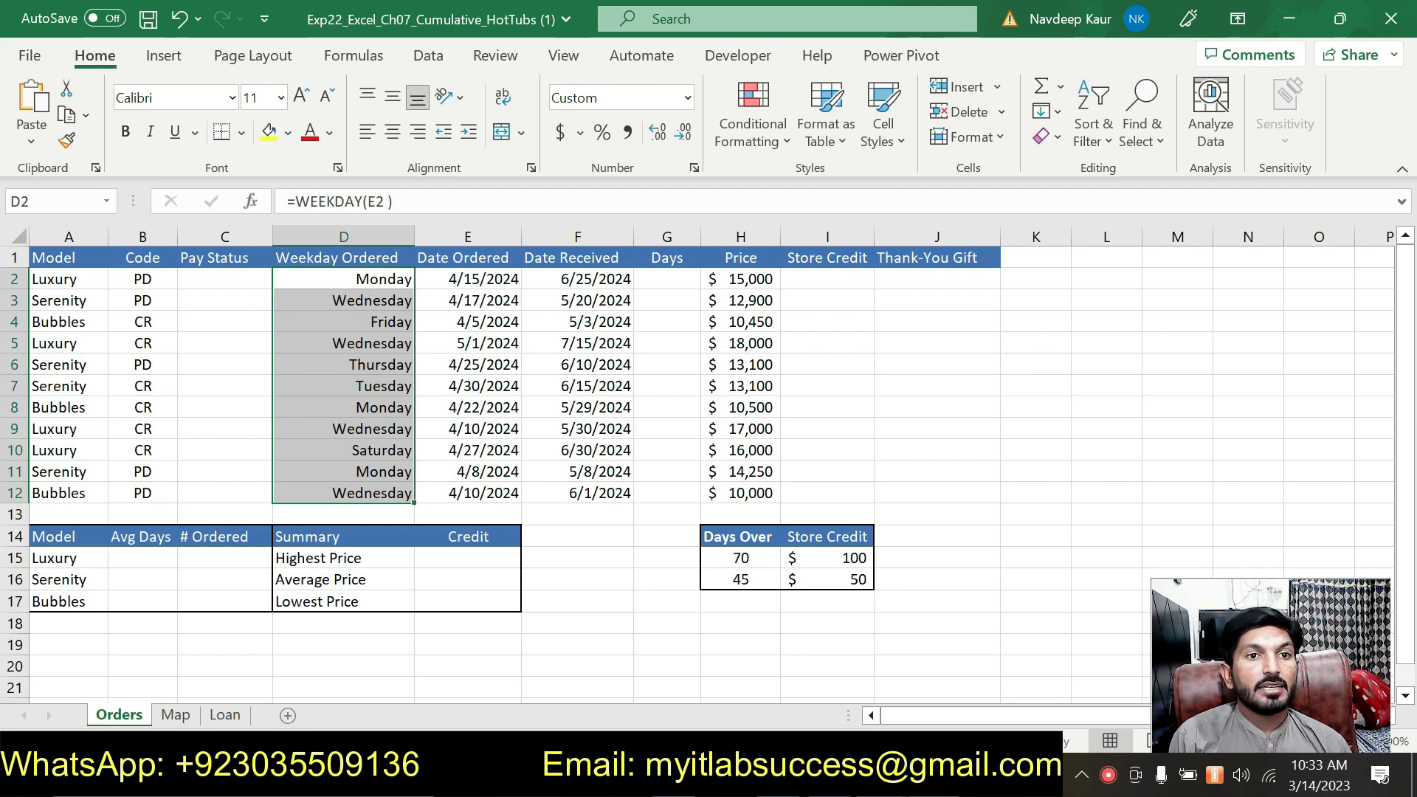
Recheck step 3 in the Word instructions and left-align the weekdays in D2:D12 of the Excel workbook.
key("alt+Tab")
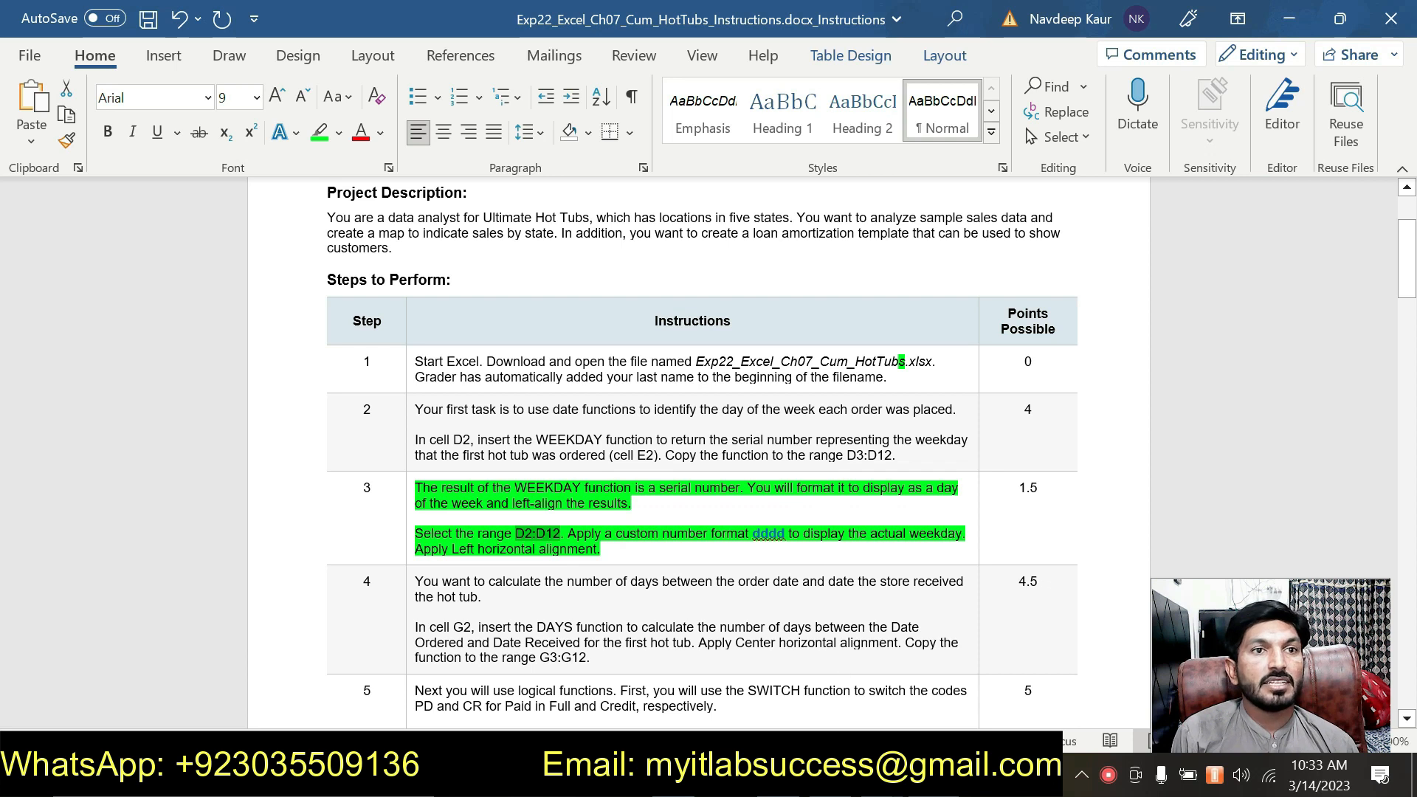
key("alt+Tab")
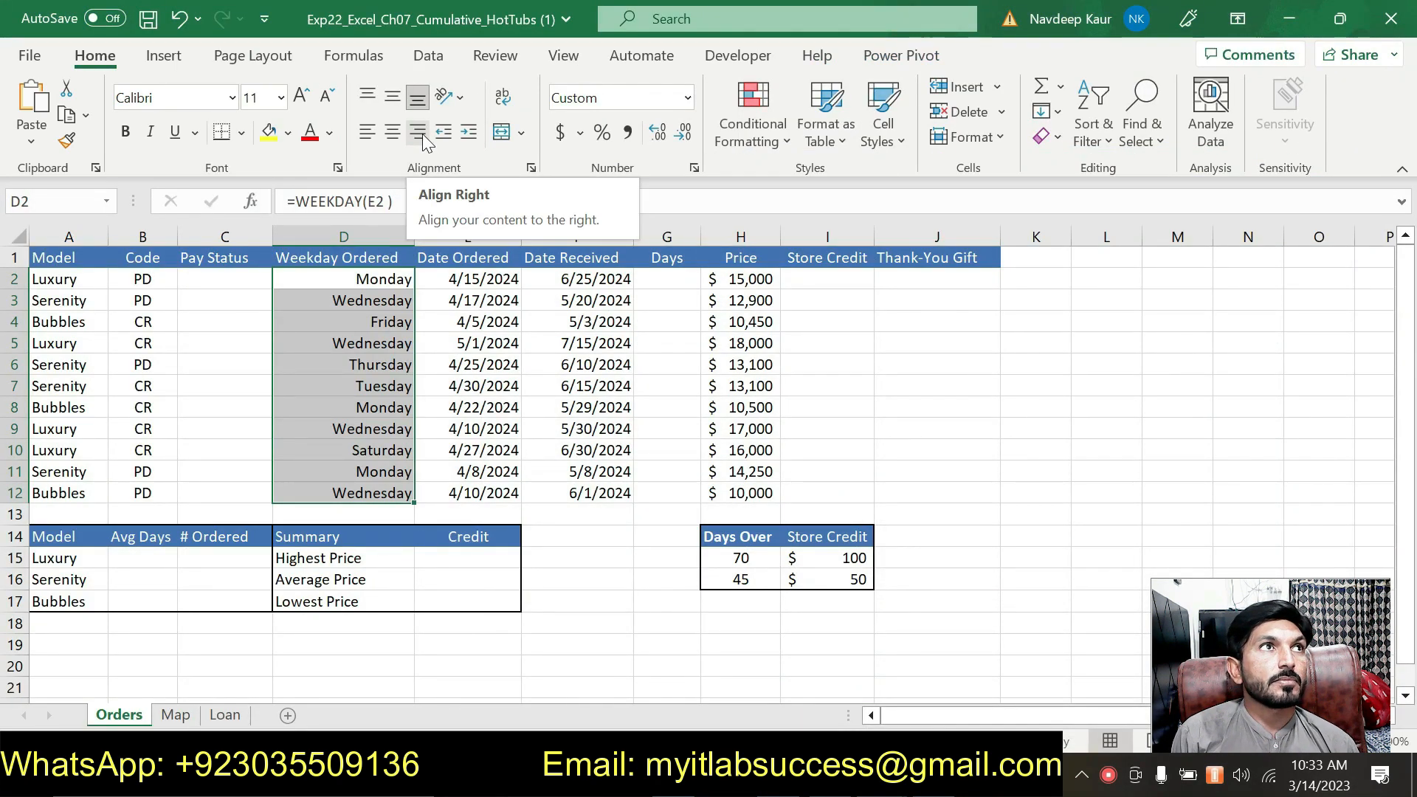
left_click(372, 131)
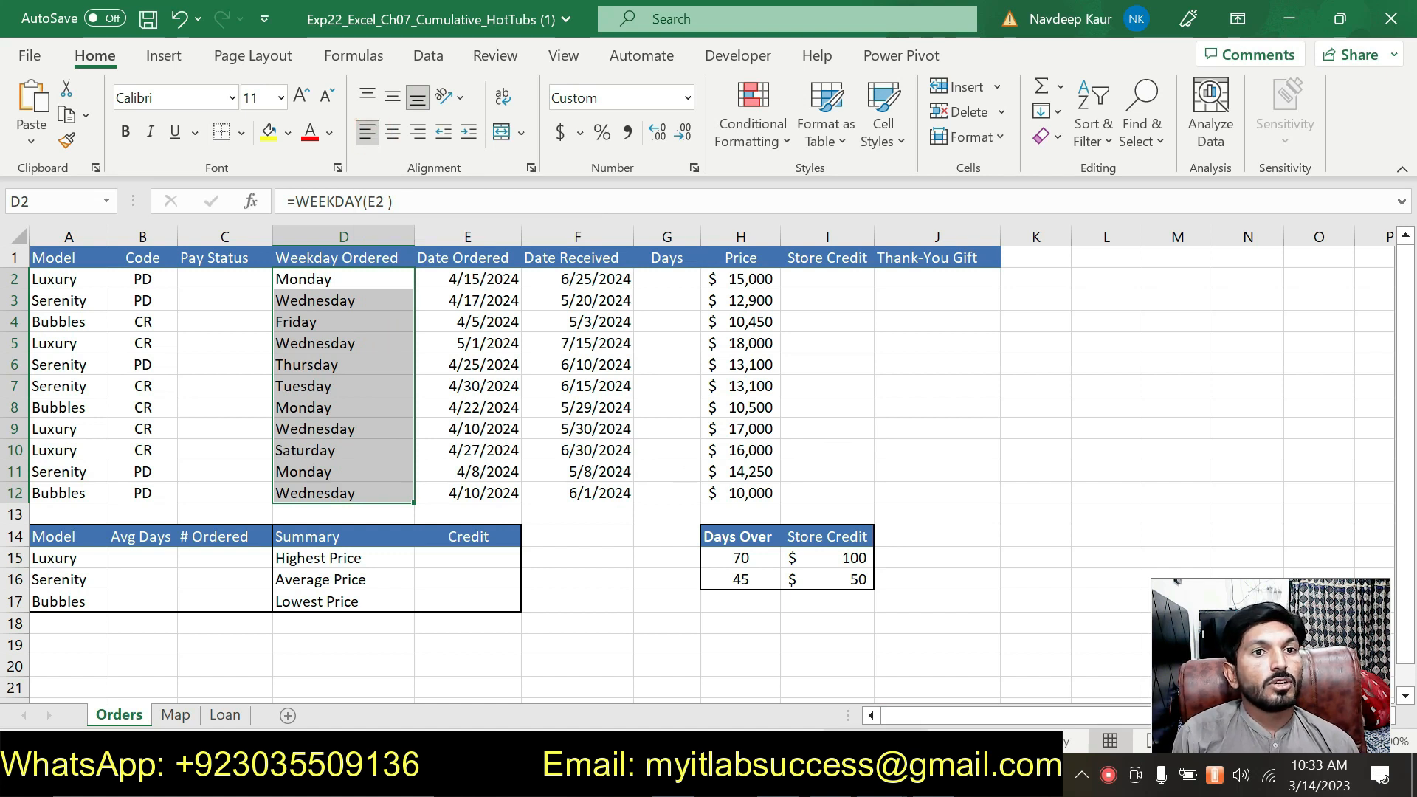
Switch to the Word instructions and remove the green highlight from both paragraphs of step 3.
left_click(827, 777)
left_click(706, 549)
left_click_drag(706, 549, 508, 479)
left_click(508, 446)
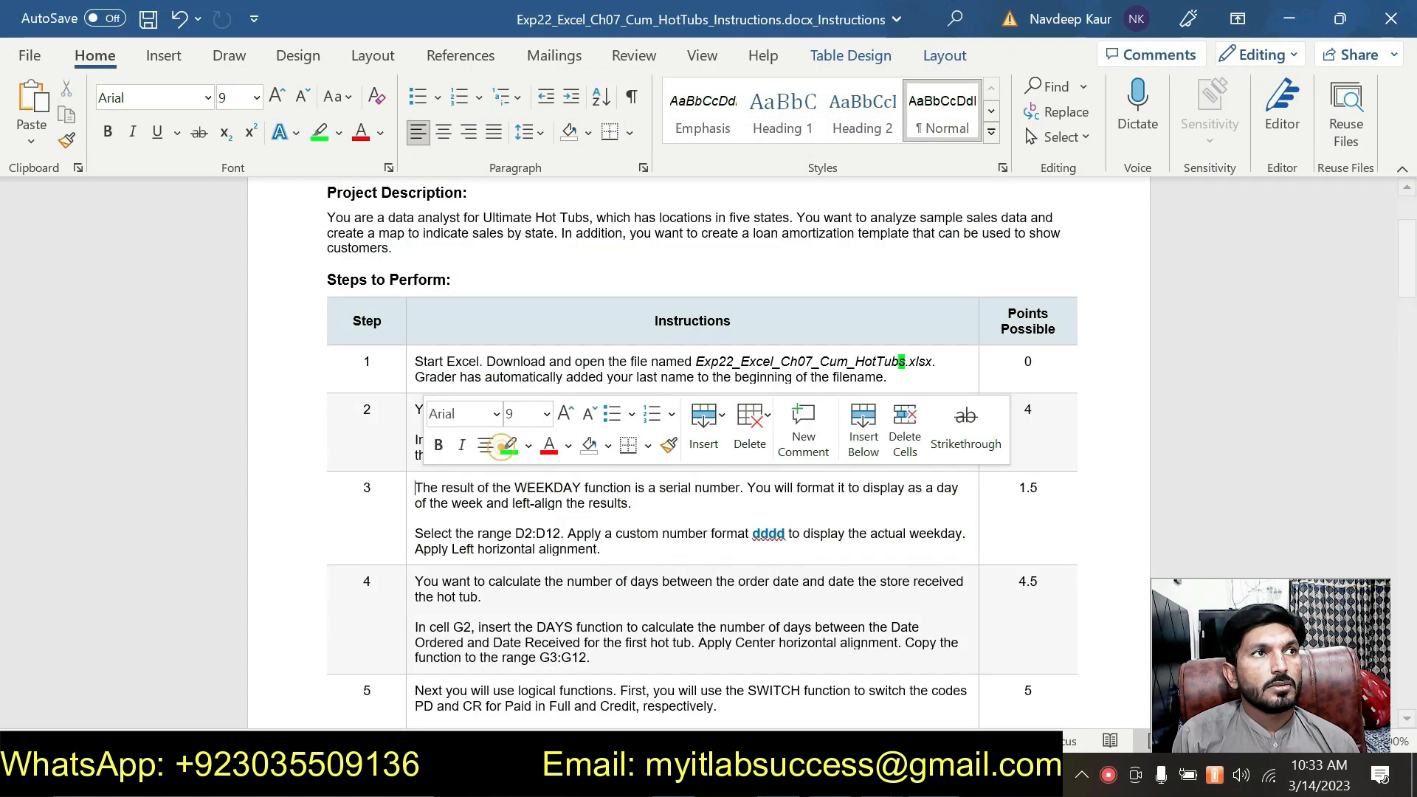
left_click(636, 533)
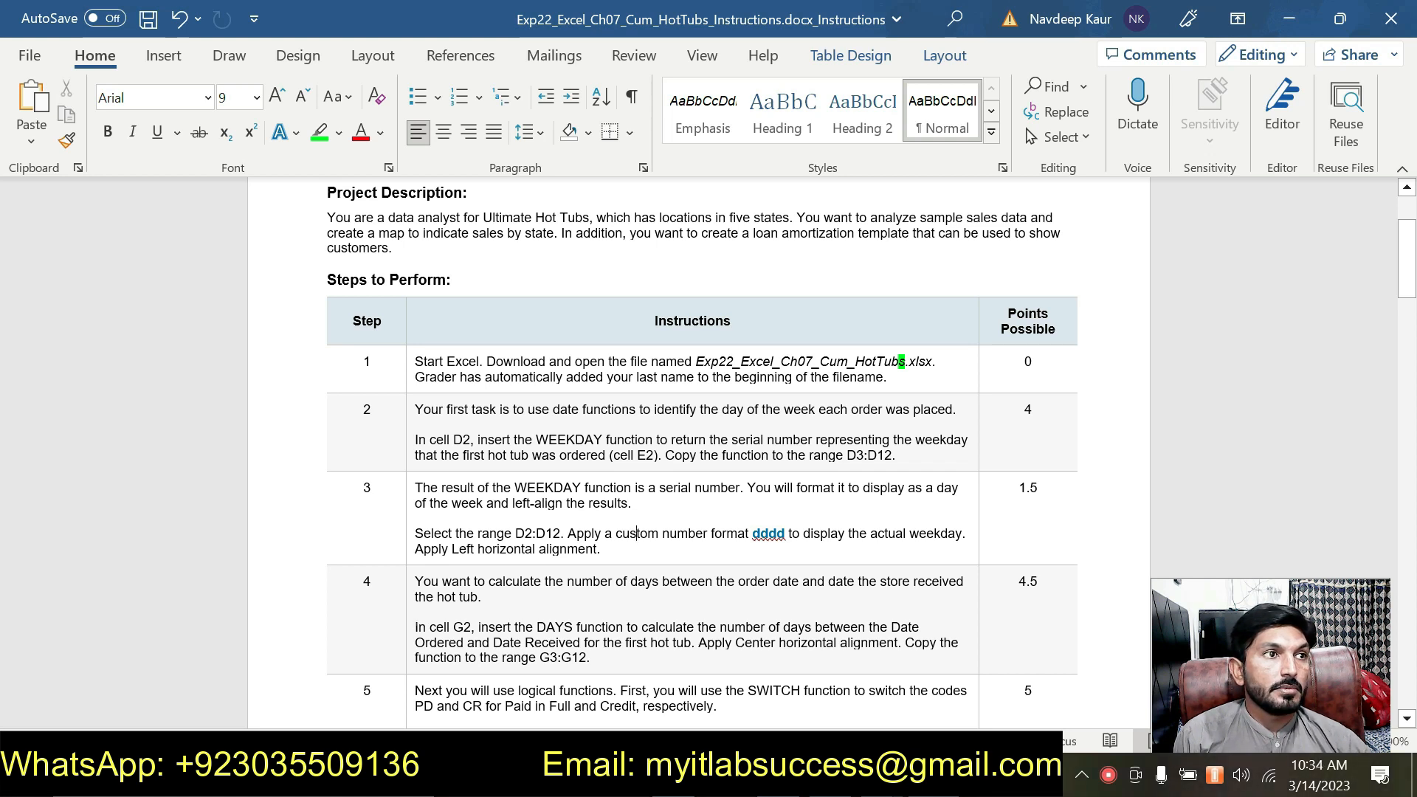
Highlight the step 4 paragraph about the DAYS function in cell G2 in green.
triple_click(417, 627)
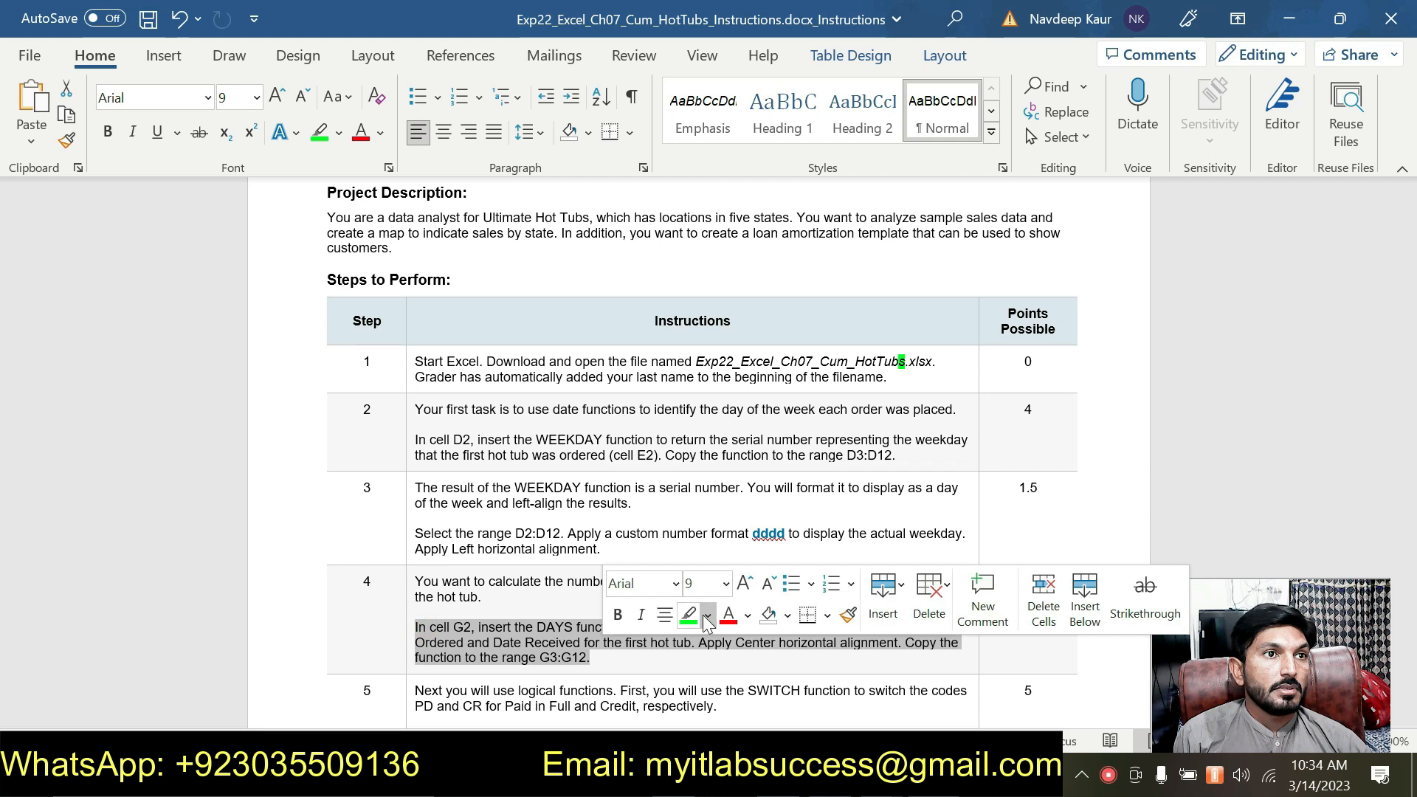
left_click(688, 615)
left_click(589, 658)
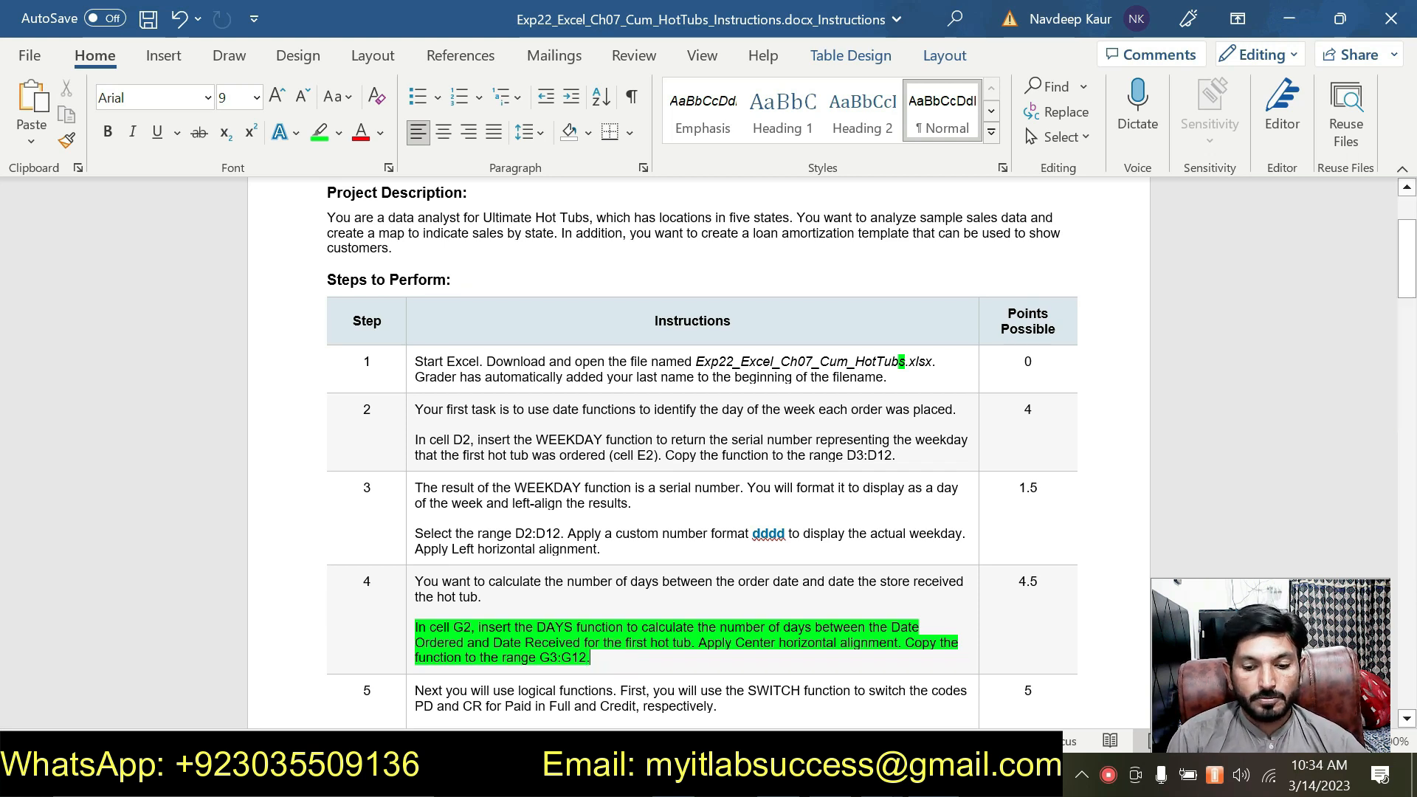
Switch to the Excel workbook and begin a formula with the DAYS function in cell G2.
key("alt+Tab")
type("=")
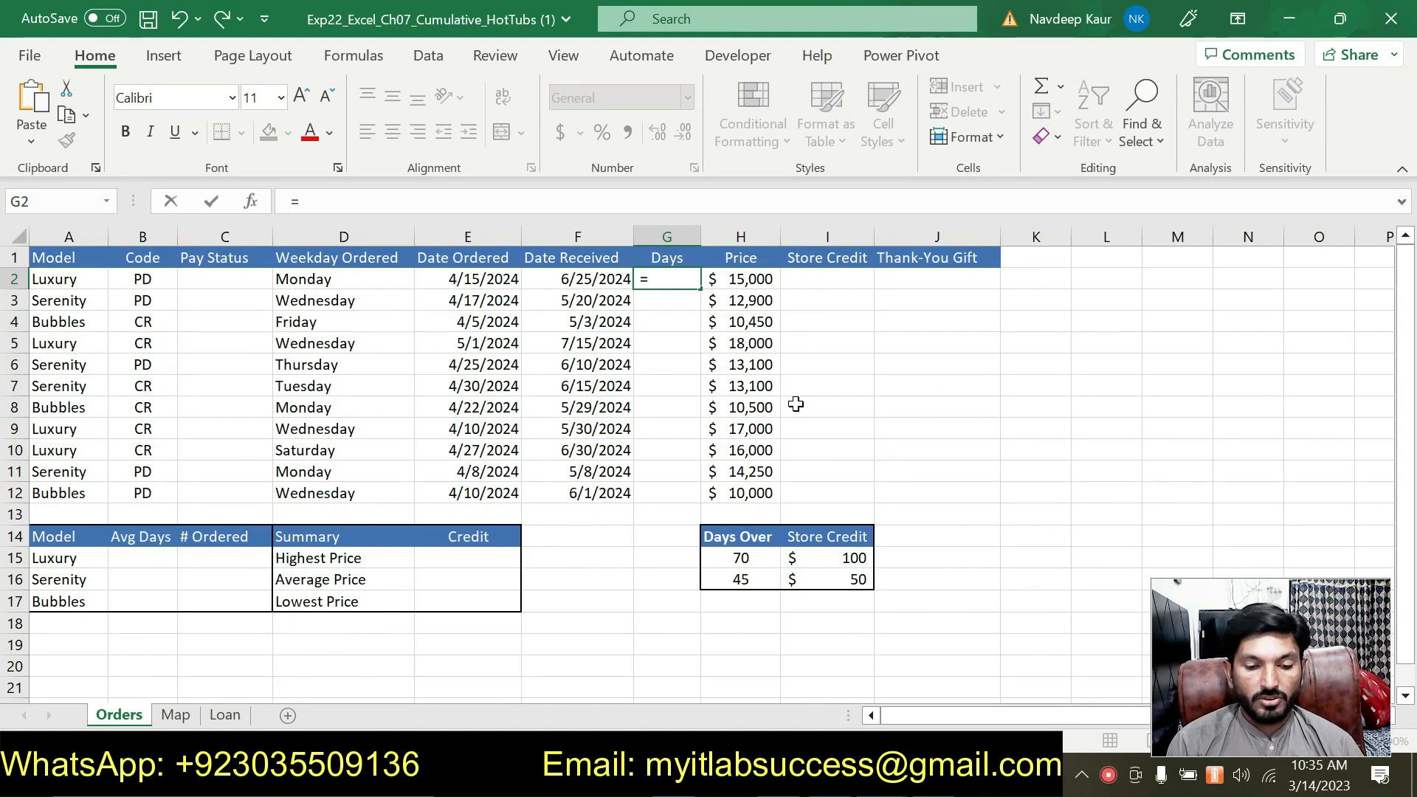
type("dat")
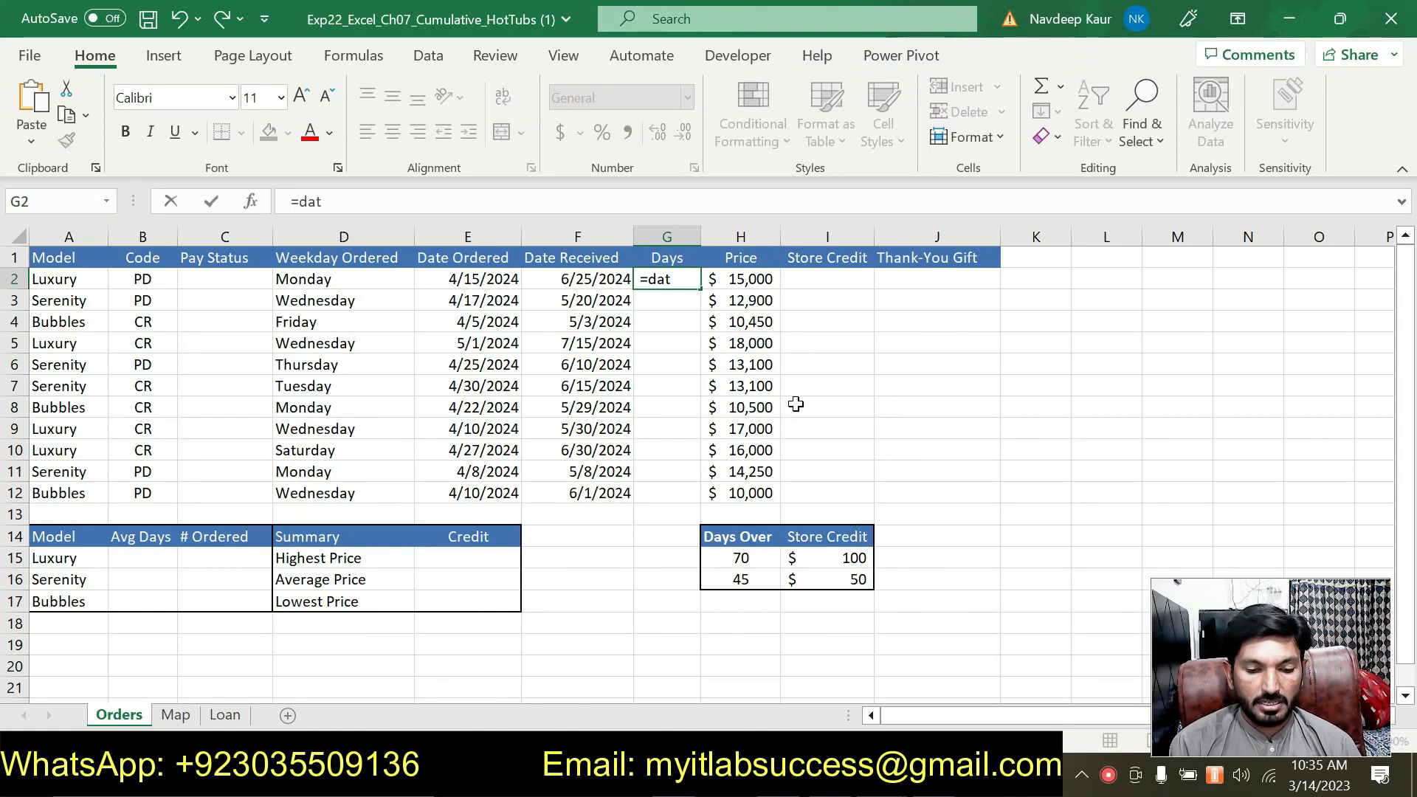
type("ys")
key("BackSpace")
key("BackSpace")
key("BackSpace")
key("BackSpace")
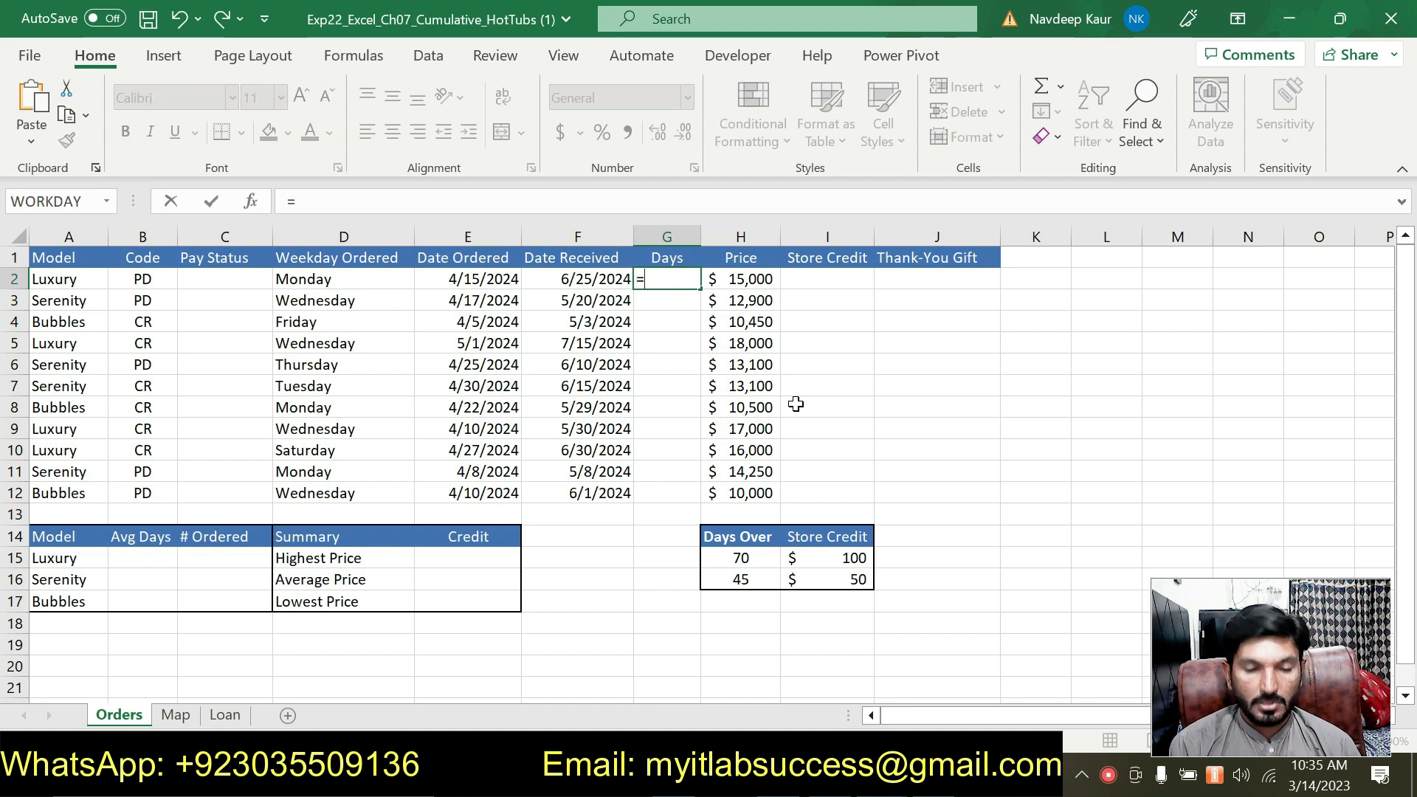
type("Days")
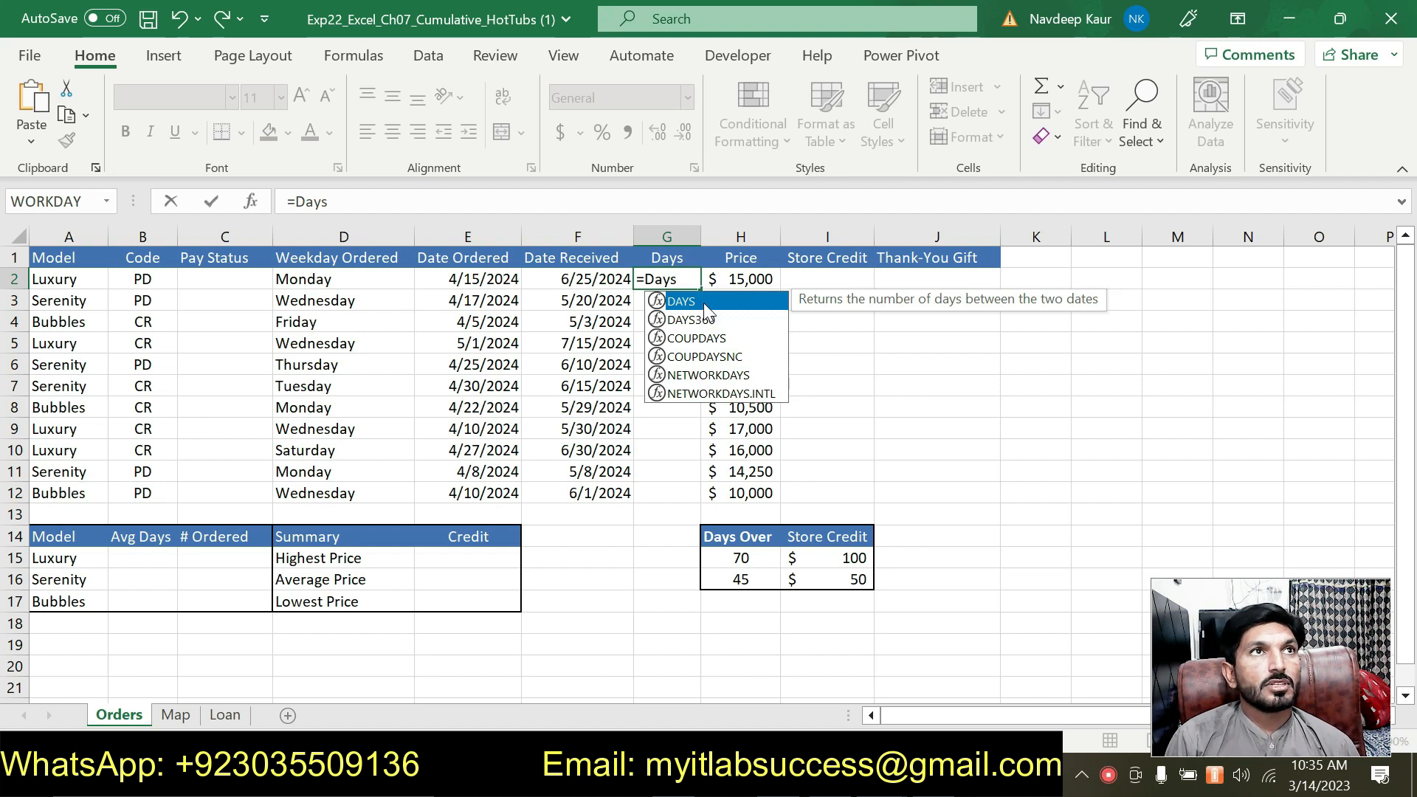
double_click(703, 303)
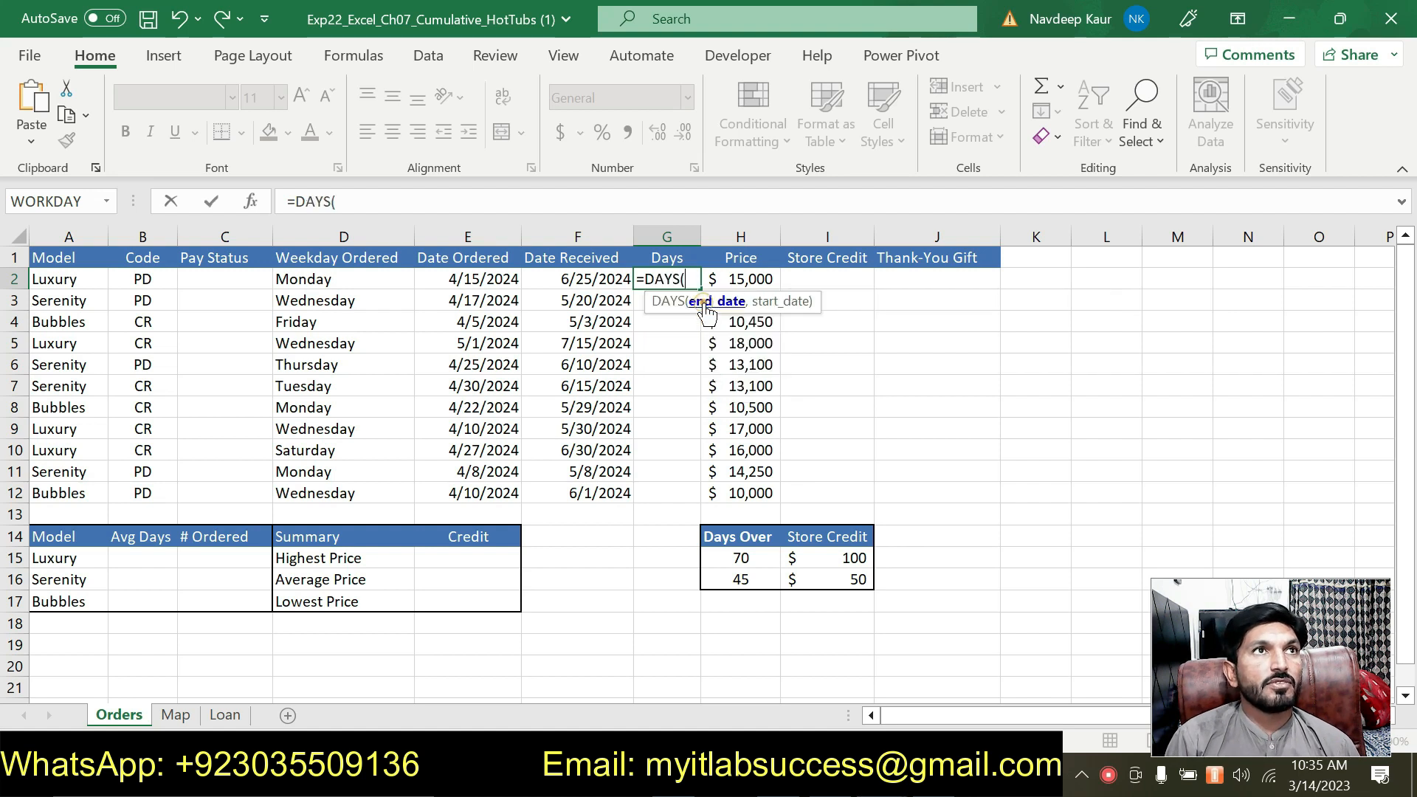
Complete the DAYS function in G2 with F2 as the end date and E2 as the start date.
left_click(258, 204)
left_click_drag(783, 235, 1062, 235)
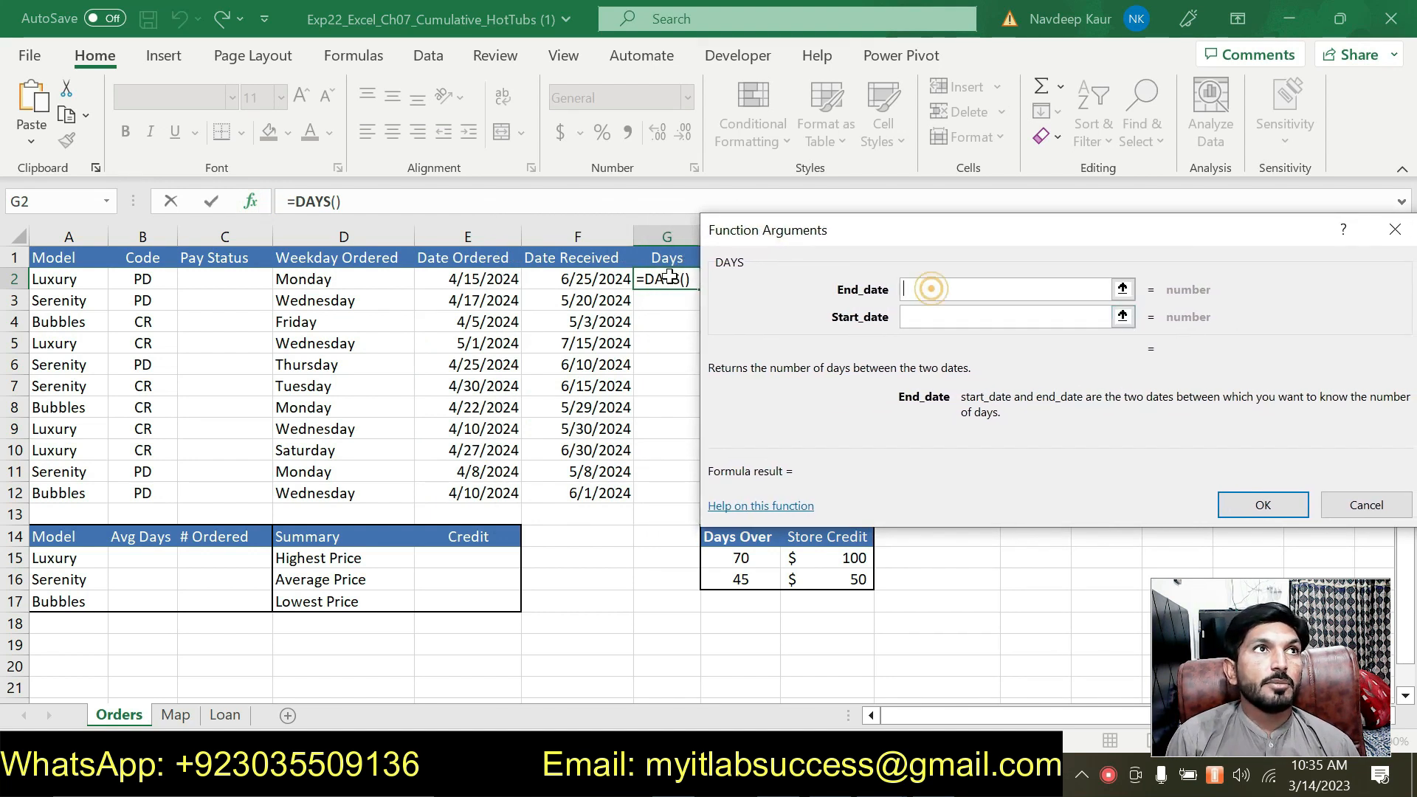
left_click(591, 279)
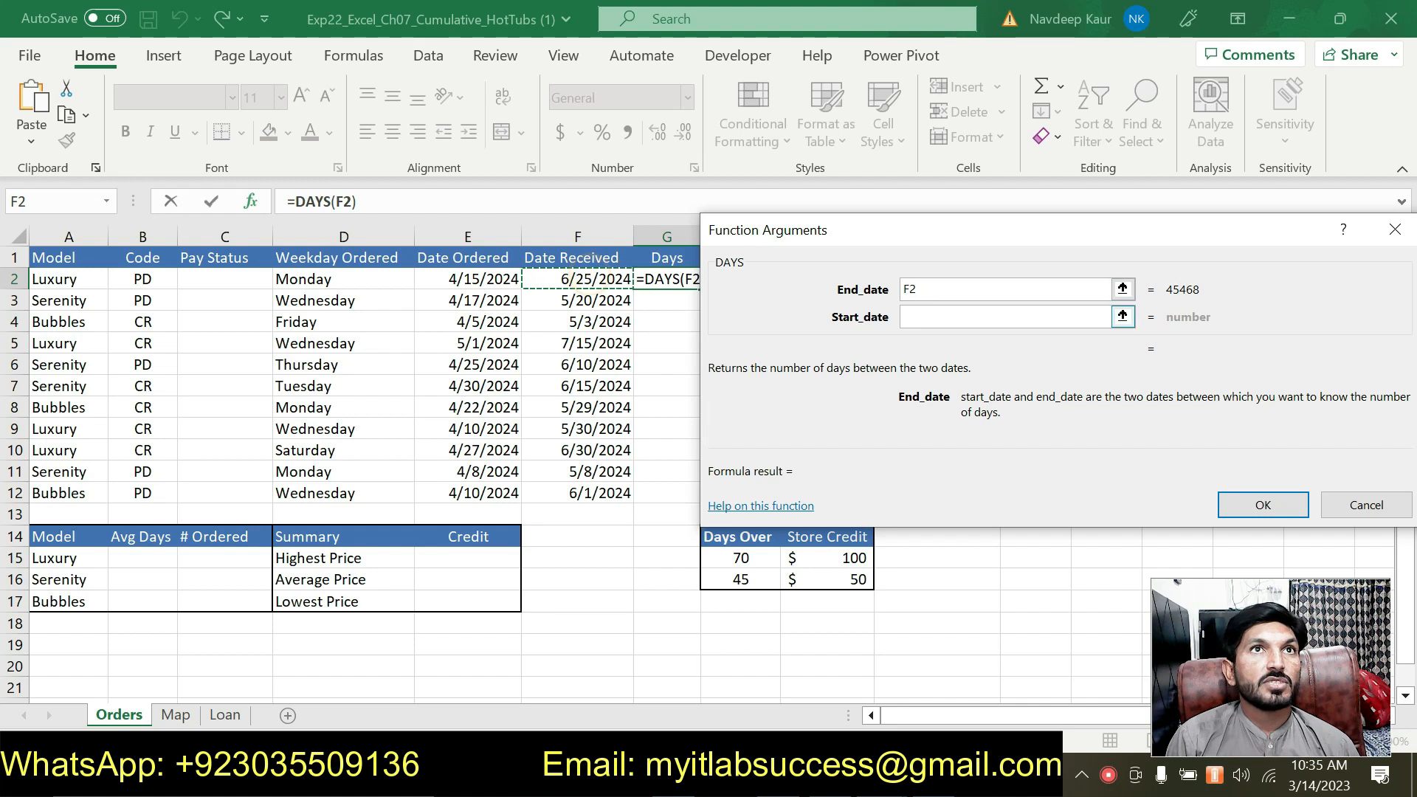
left_click(1004, 320)
left_click(480, 284)
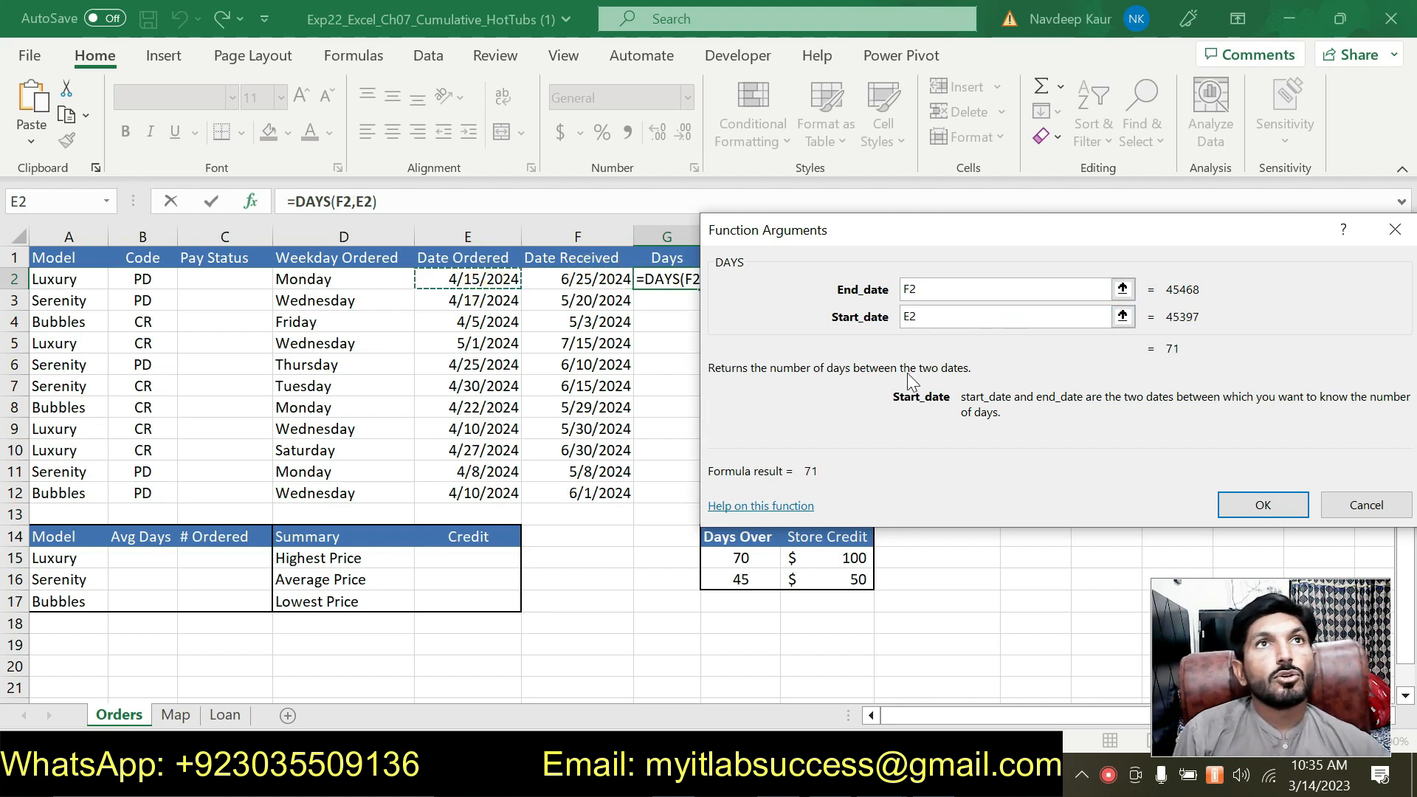
left_click_drag(921, 231, 587, 323)
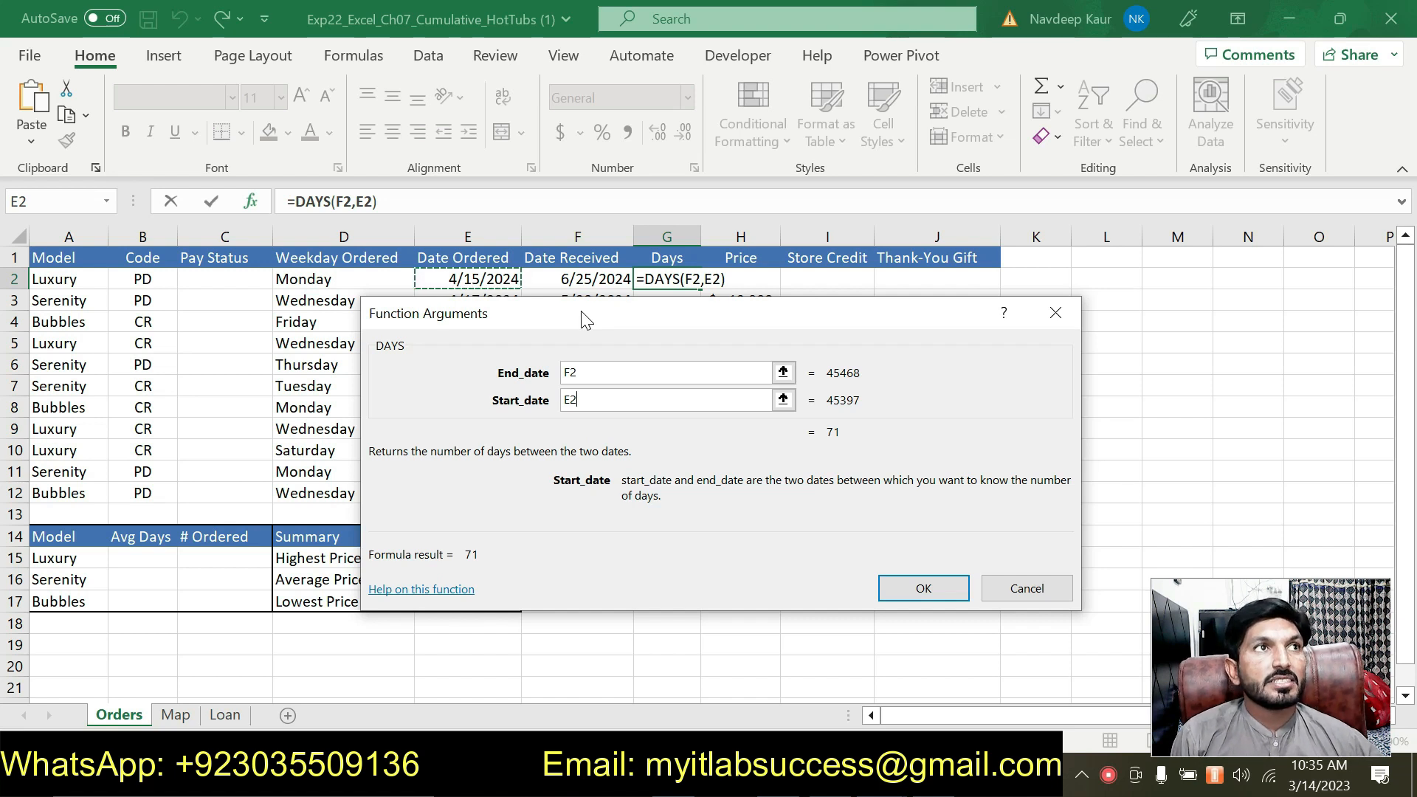
left_click(588, 373)
left_click(588, 400)
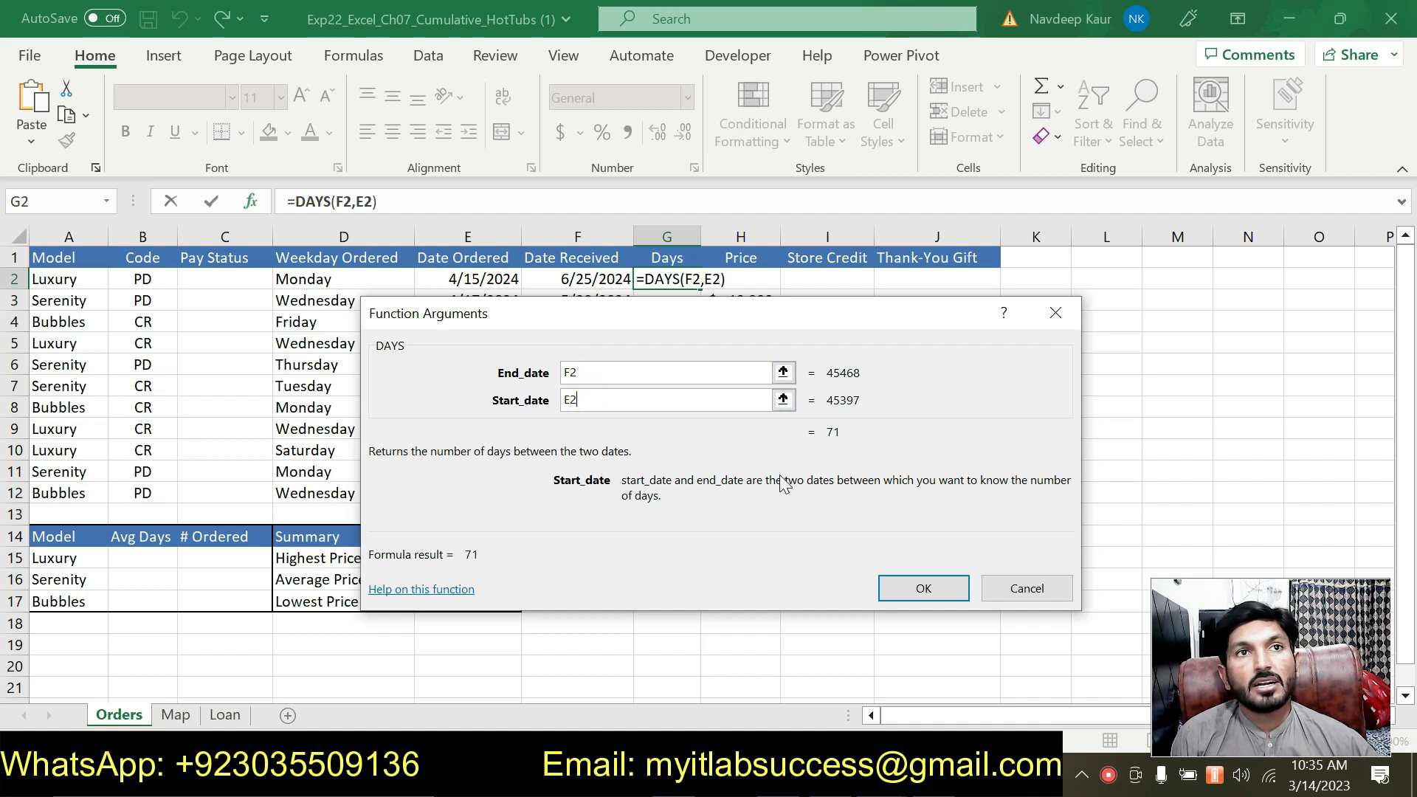
left_click(937, 599)
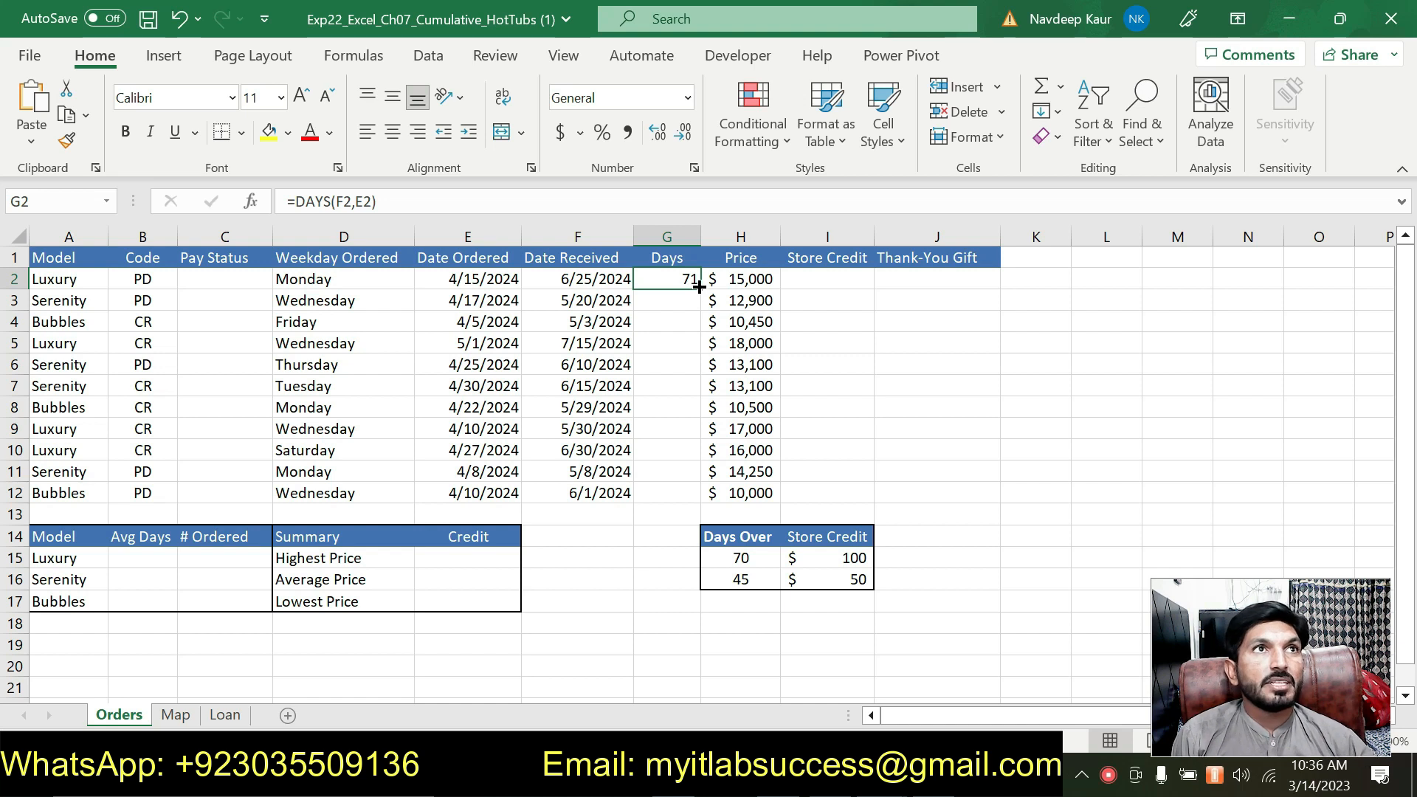
Copy the DAYS formula from G2 down to G12 and center-align the range G2:G12.
left_click_drag(699, 287, 695, 507)
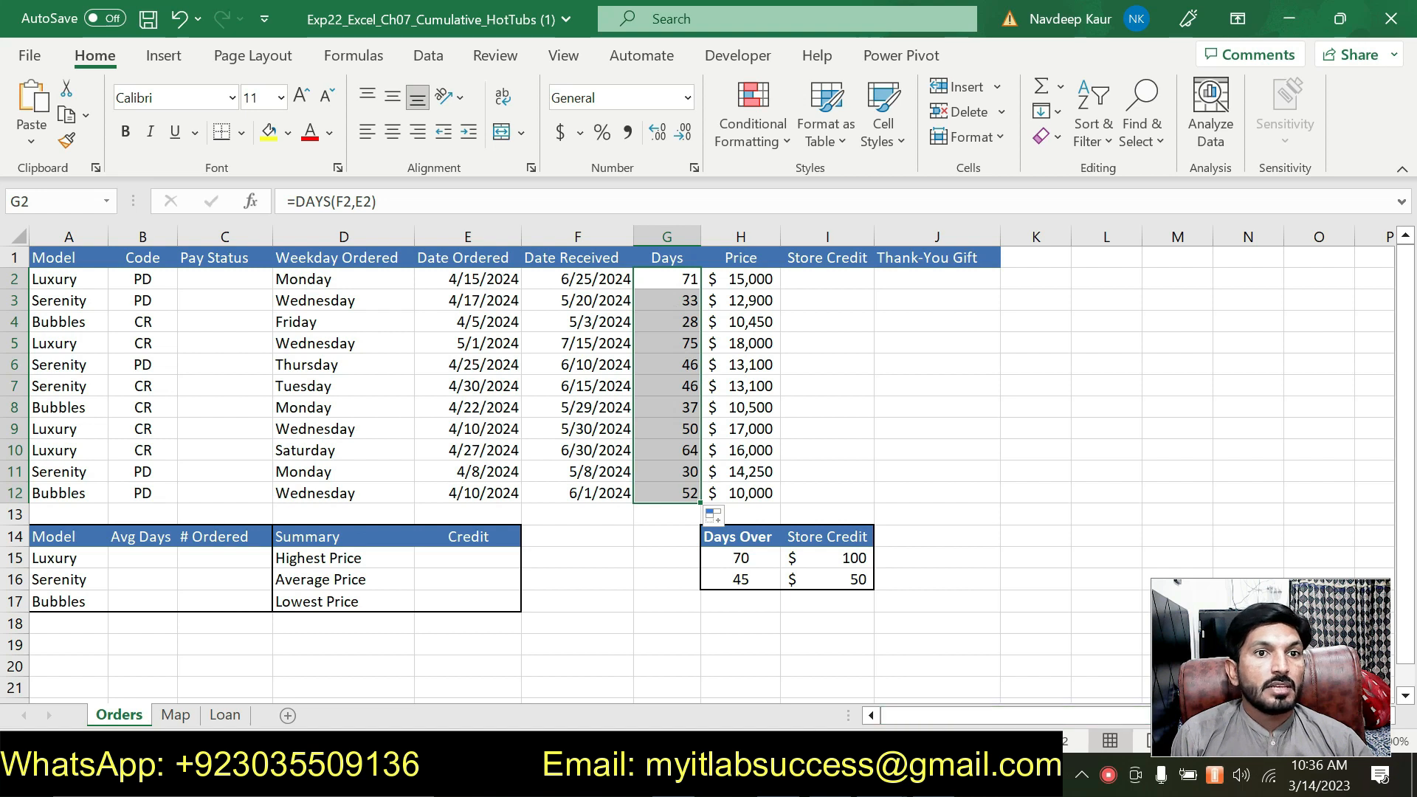
key("alt+Tab")
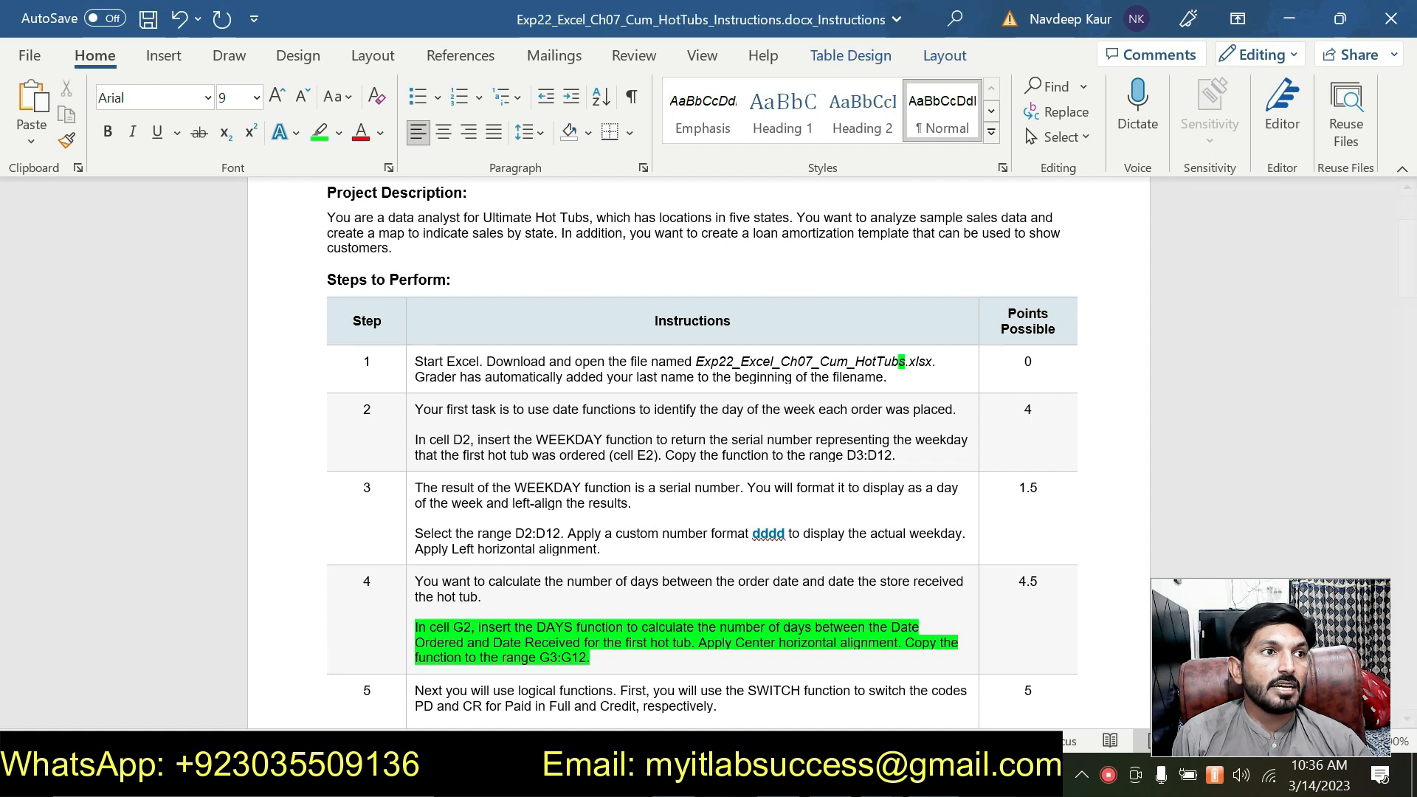
key("alt+Tab")
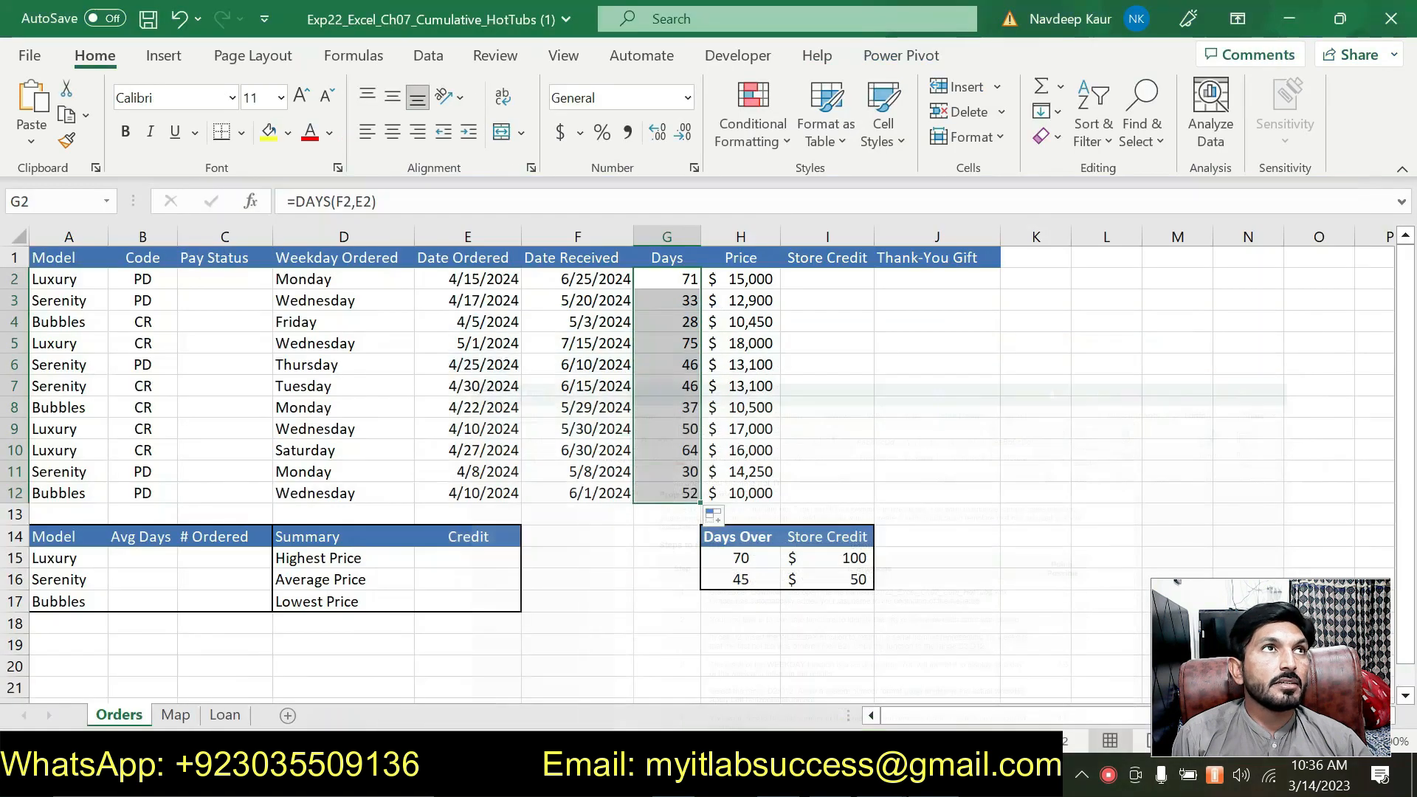
left_click(392, 133)
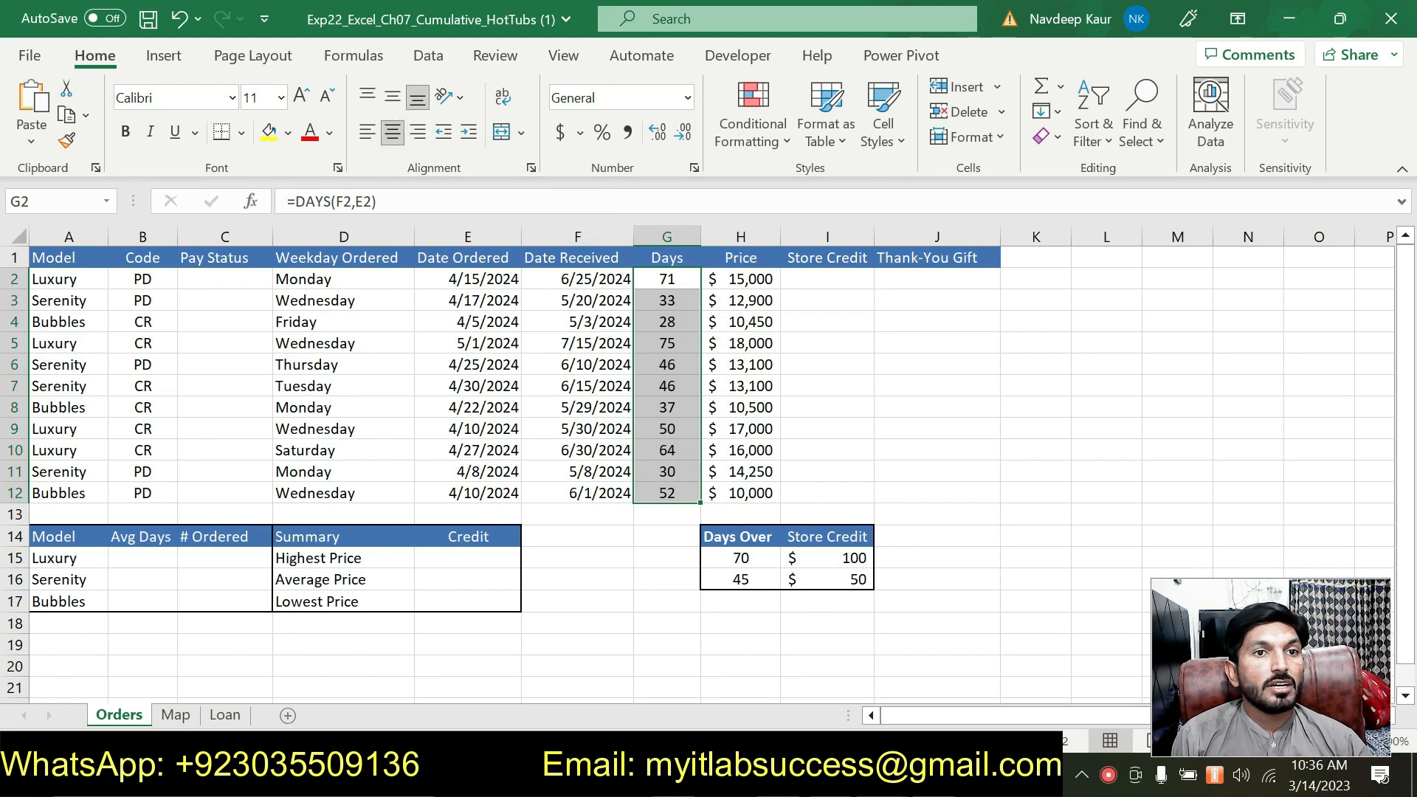
Compare the step 4 instructions in Word with the order date, weekday and days cells in row 2 of the Excel workbook.
left_click(936, 775)
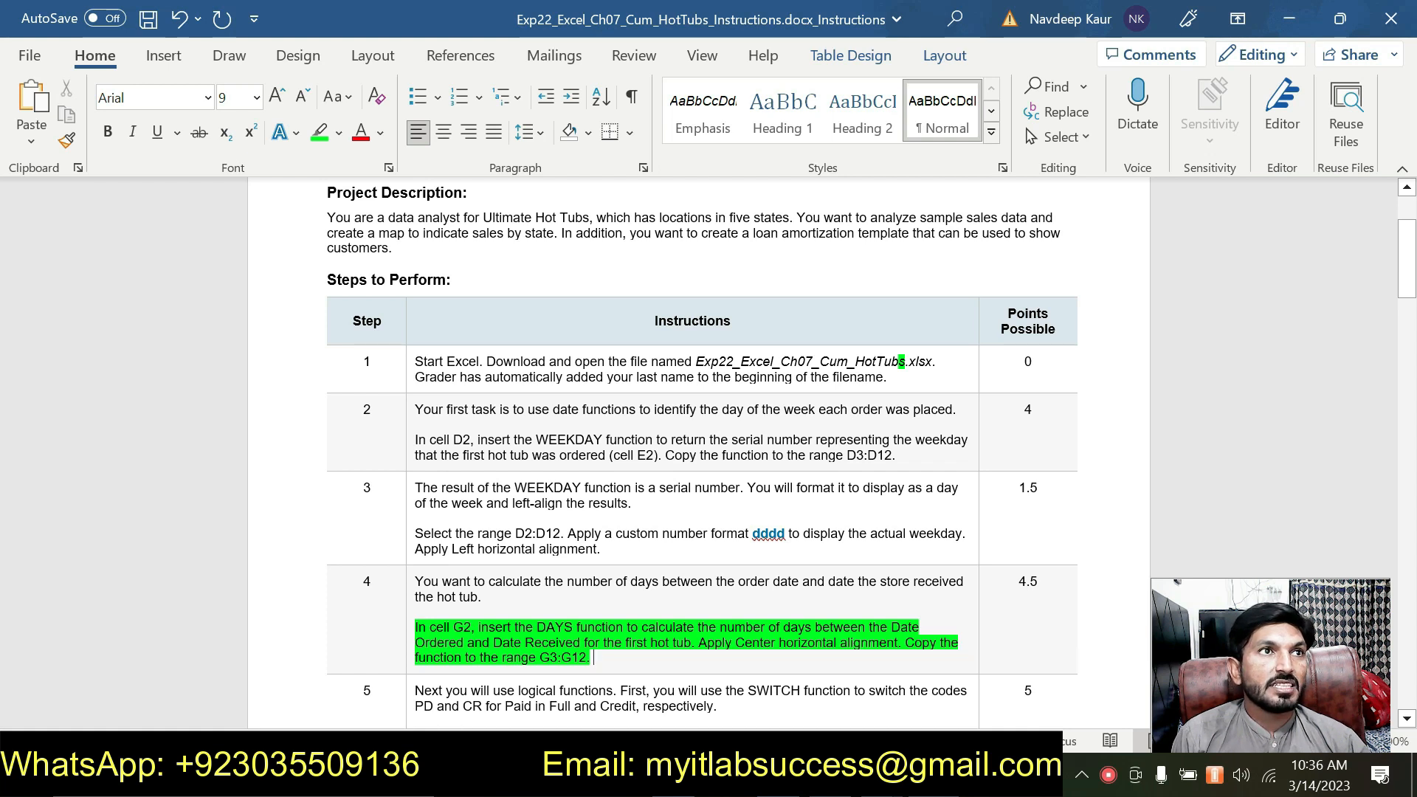
key("alt+Tab")
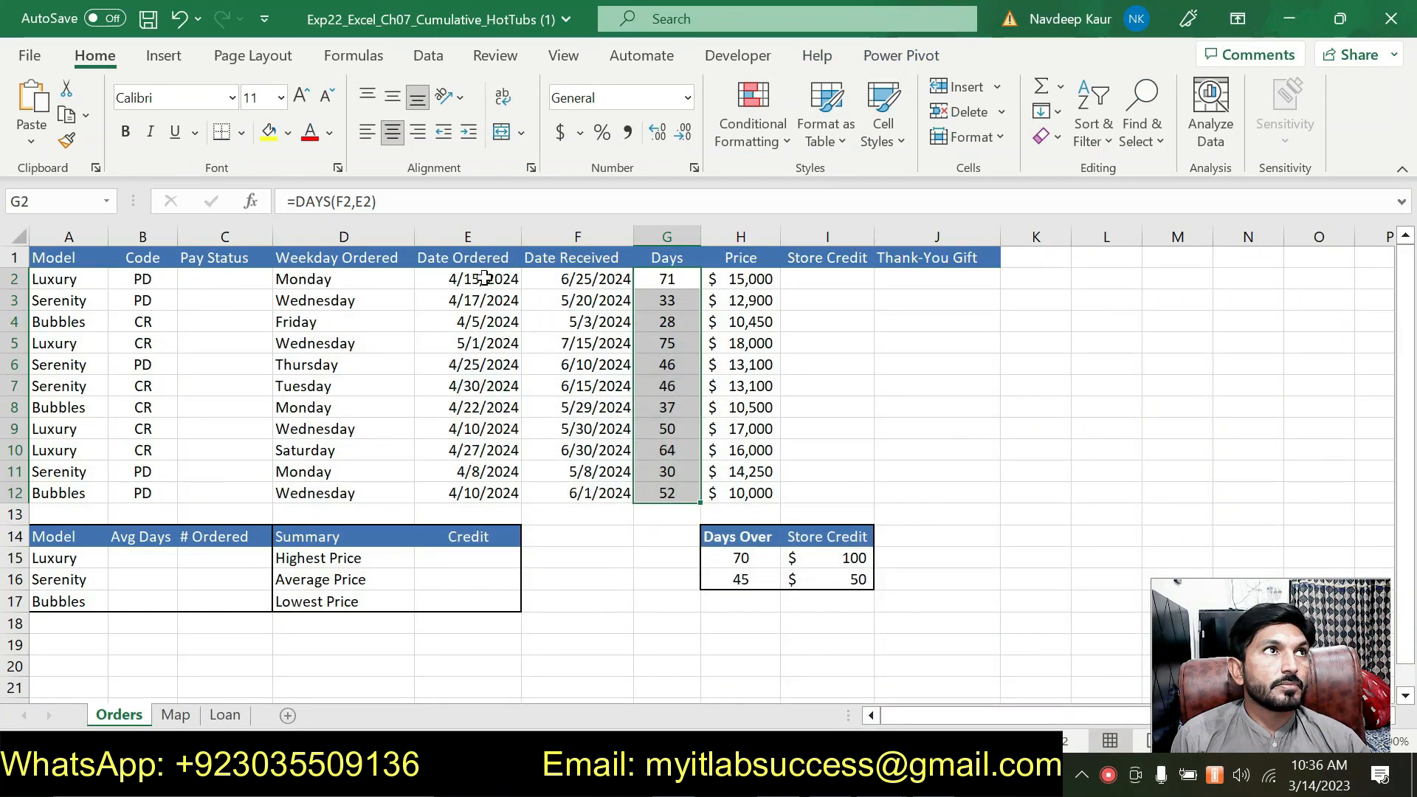
left_click(484, 278)
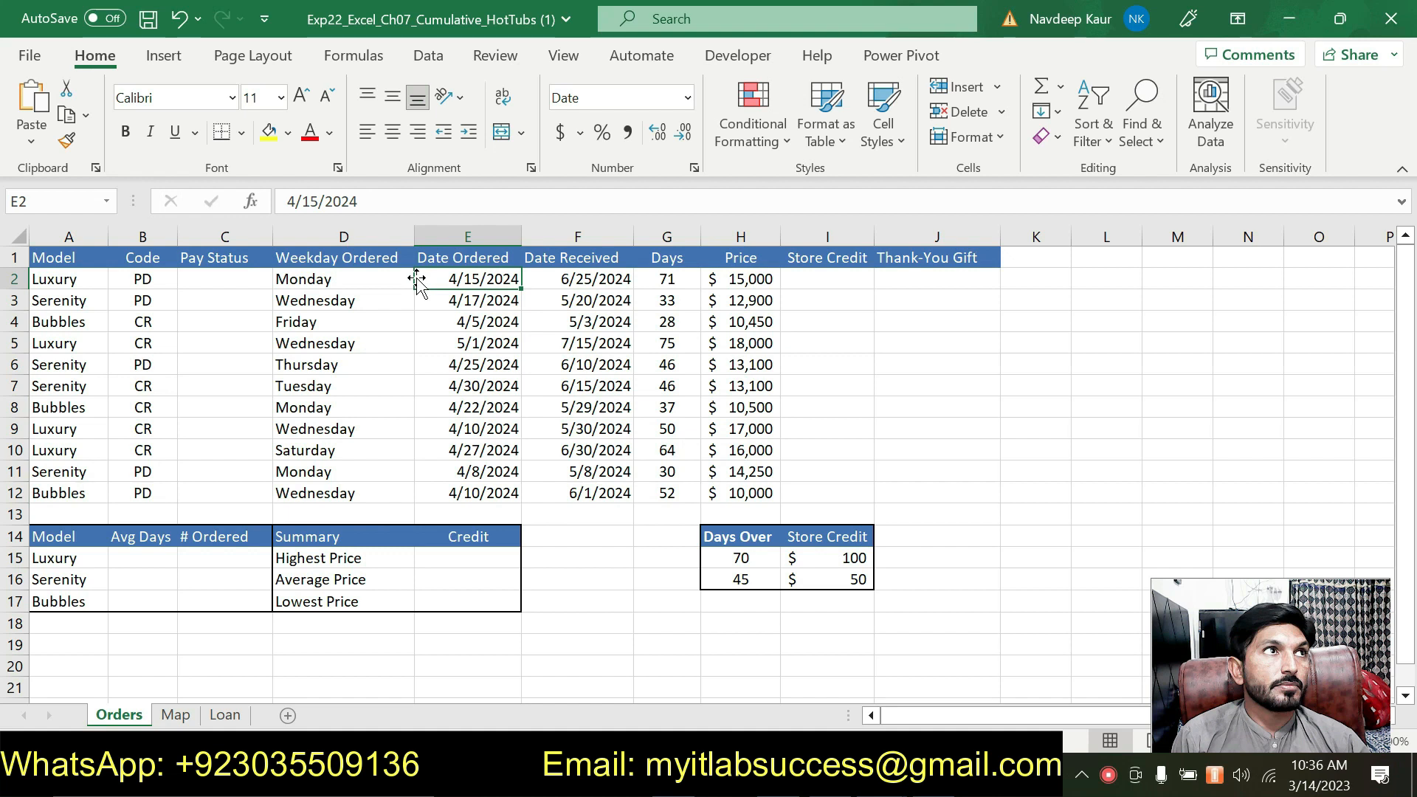
left_click(886, 777)
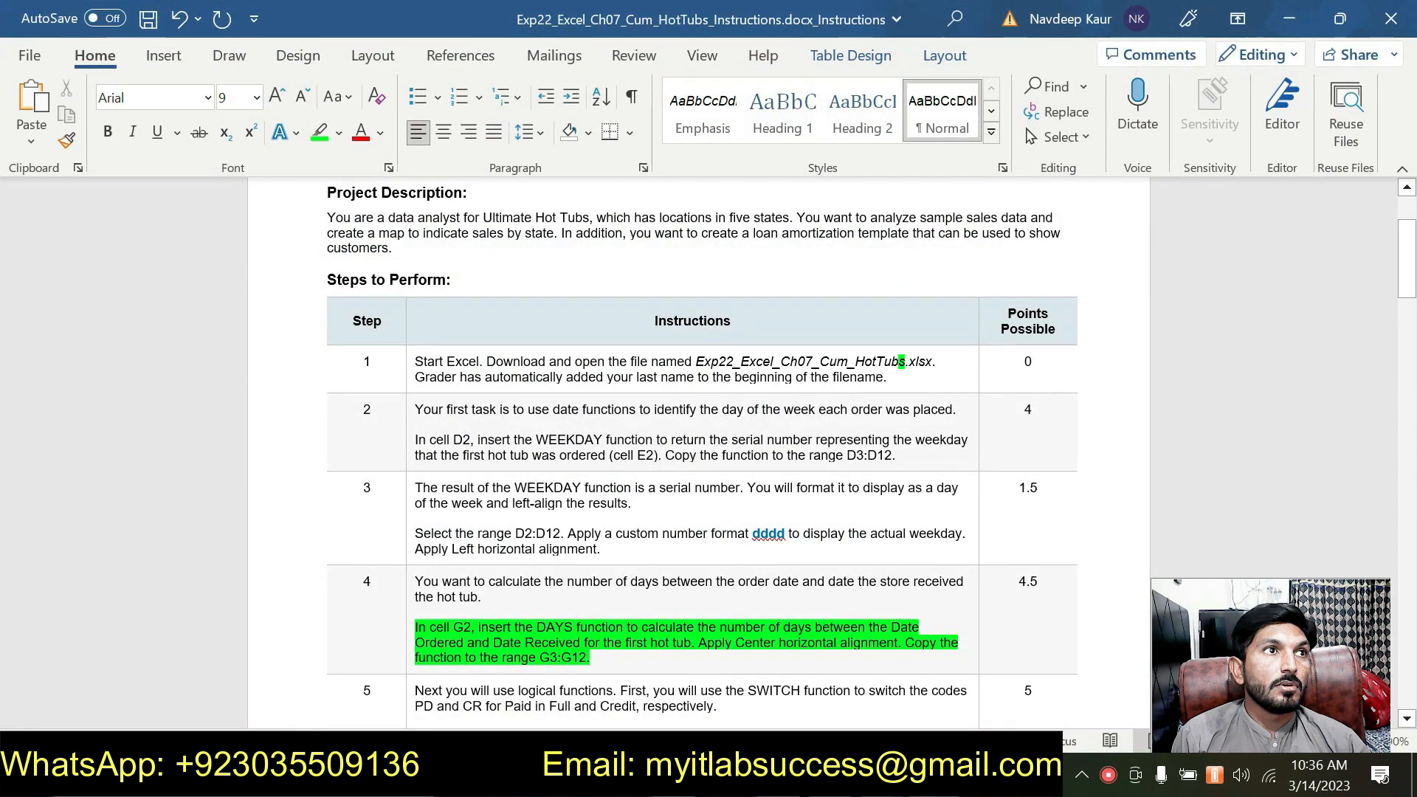
left_click(830, 777)
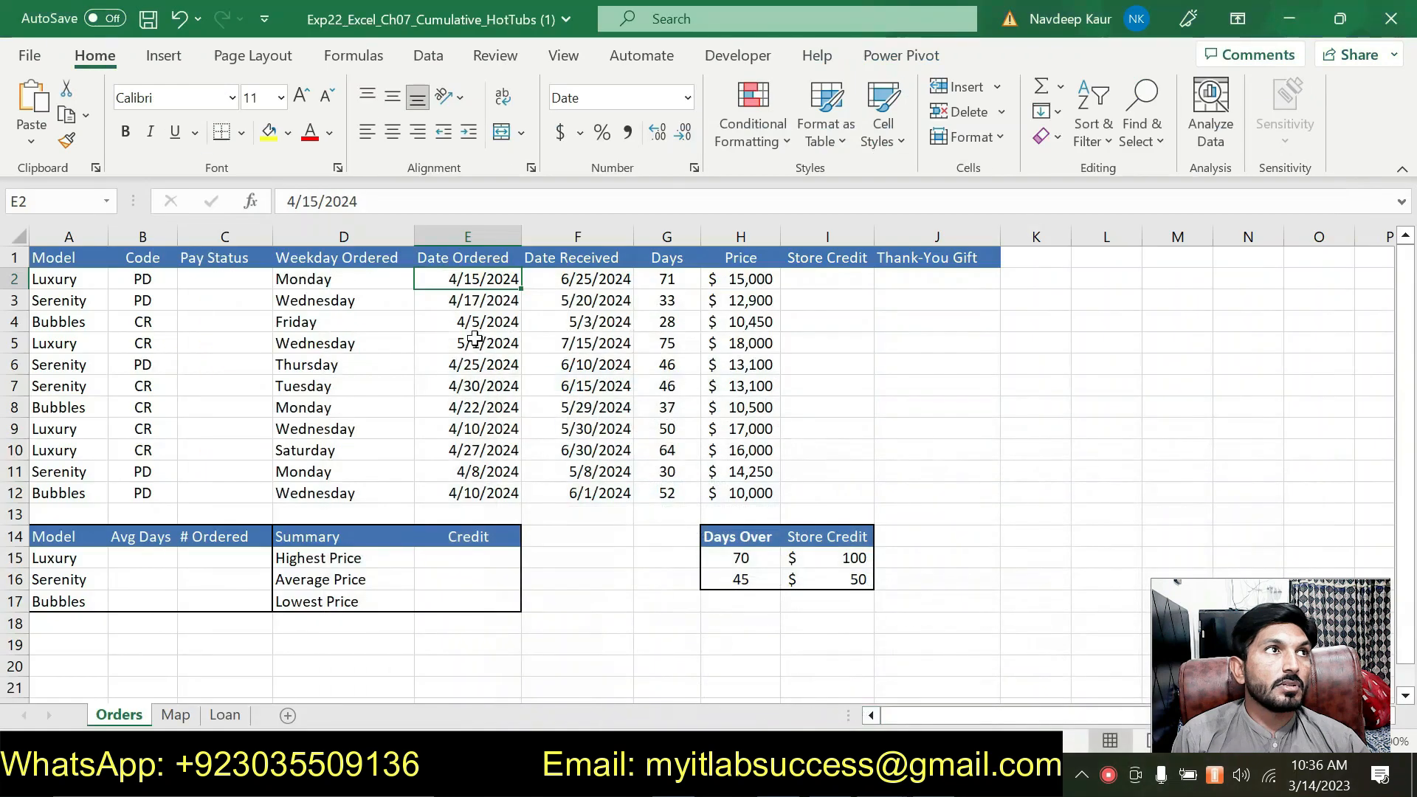
left_click(358, 280)
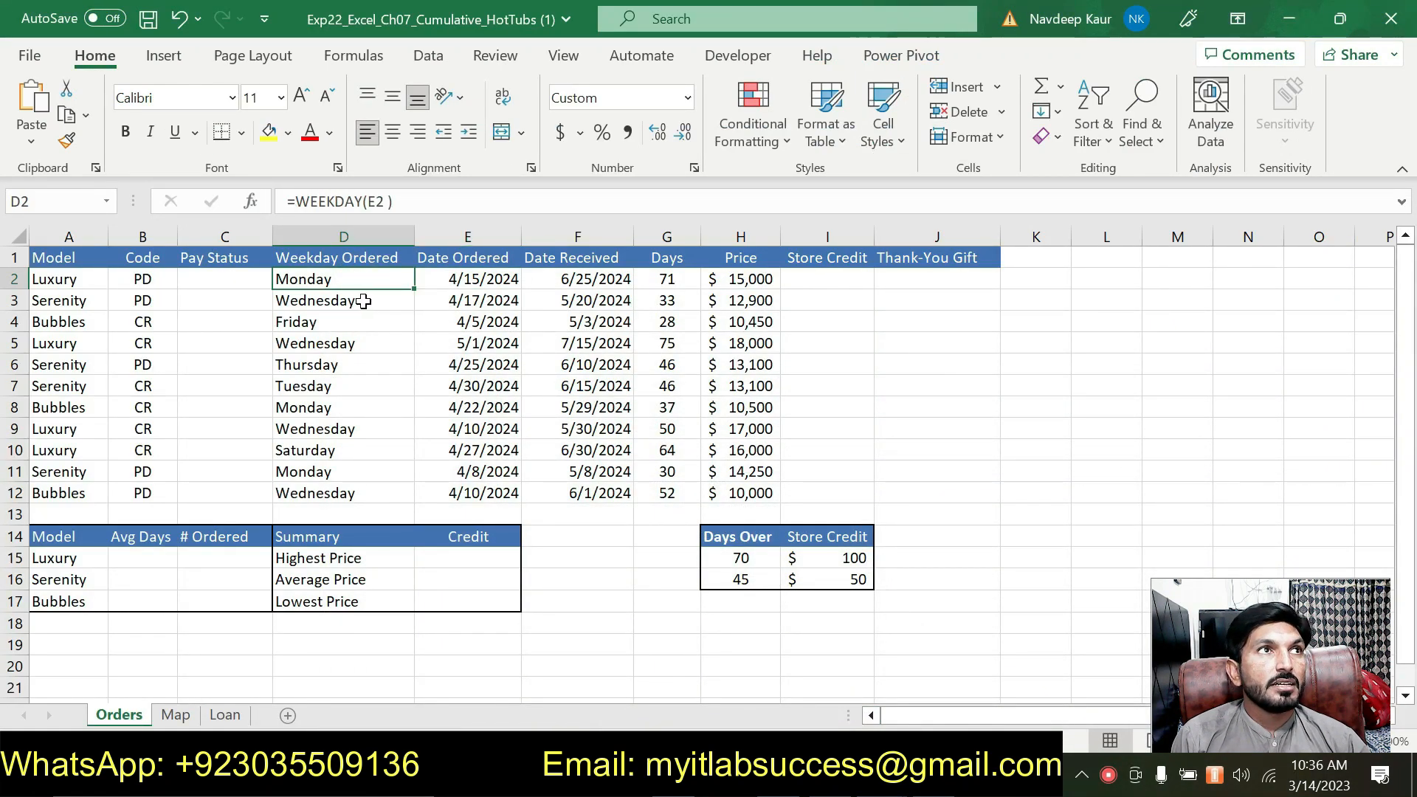
key("alt+Tab")
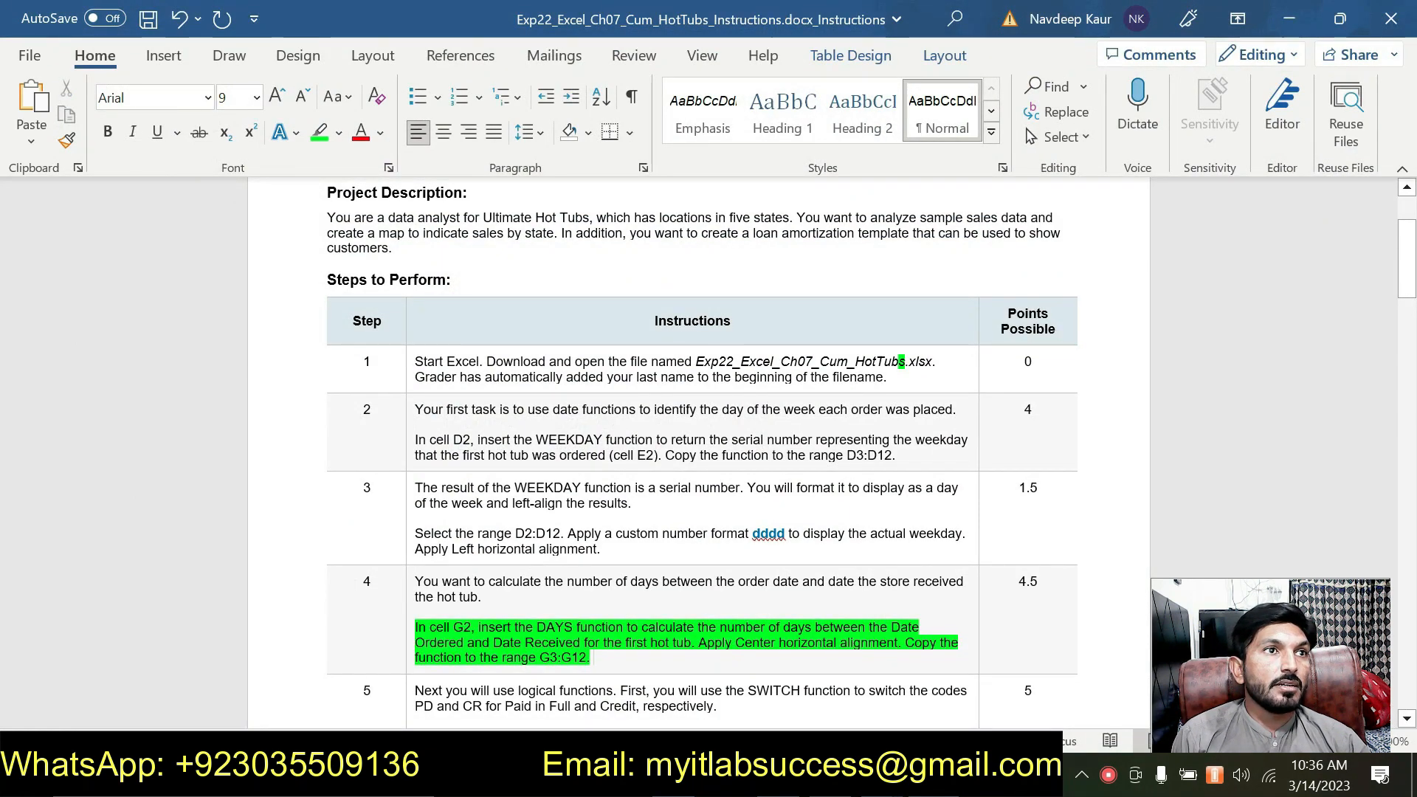
key("alt+Tab")
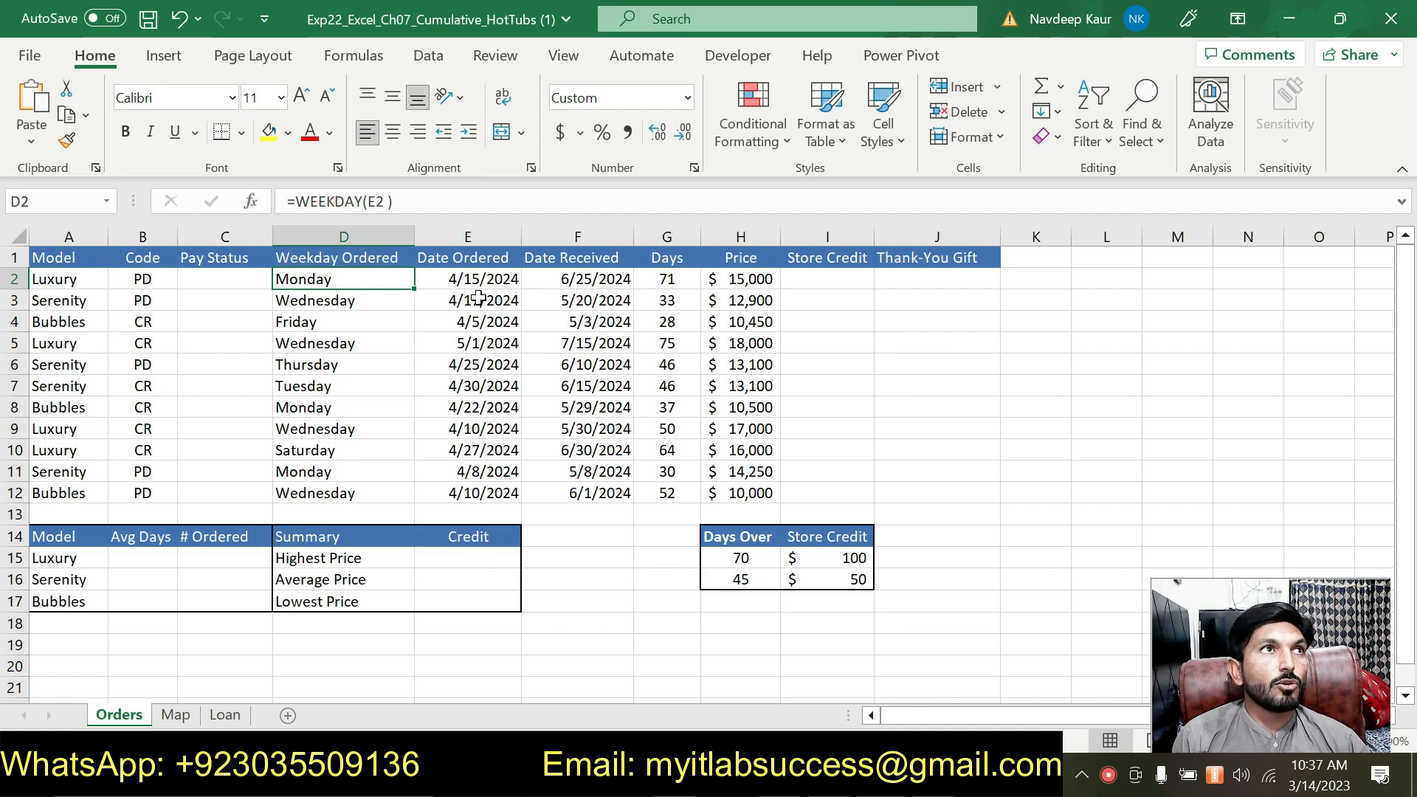
left_click(671, 279)
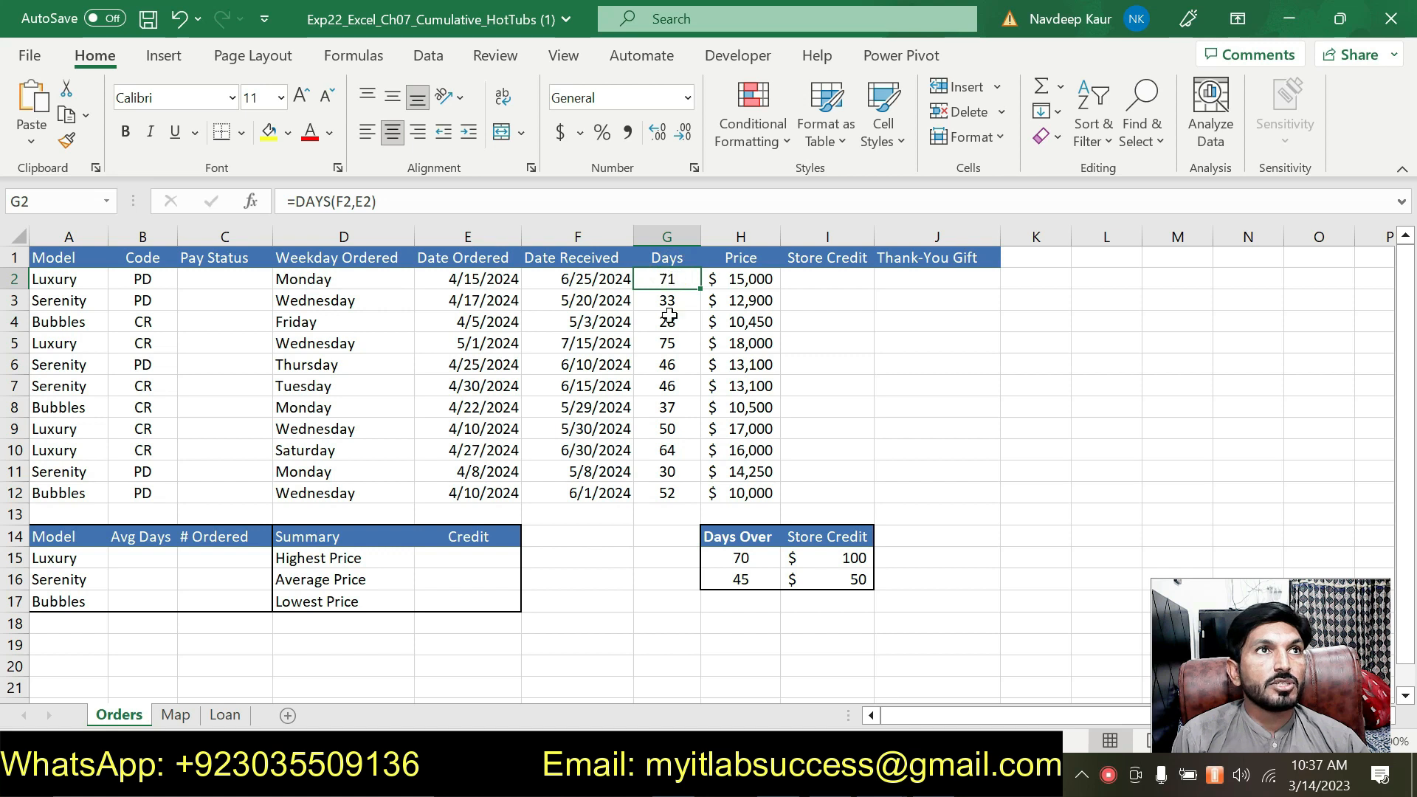
Switch to the Word instructions and remove the green highlight from the step 4 paragraph about the DAYS function.
key("alt+Tab")
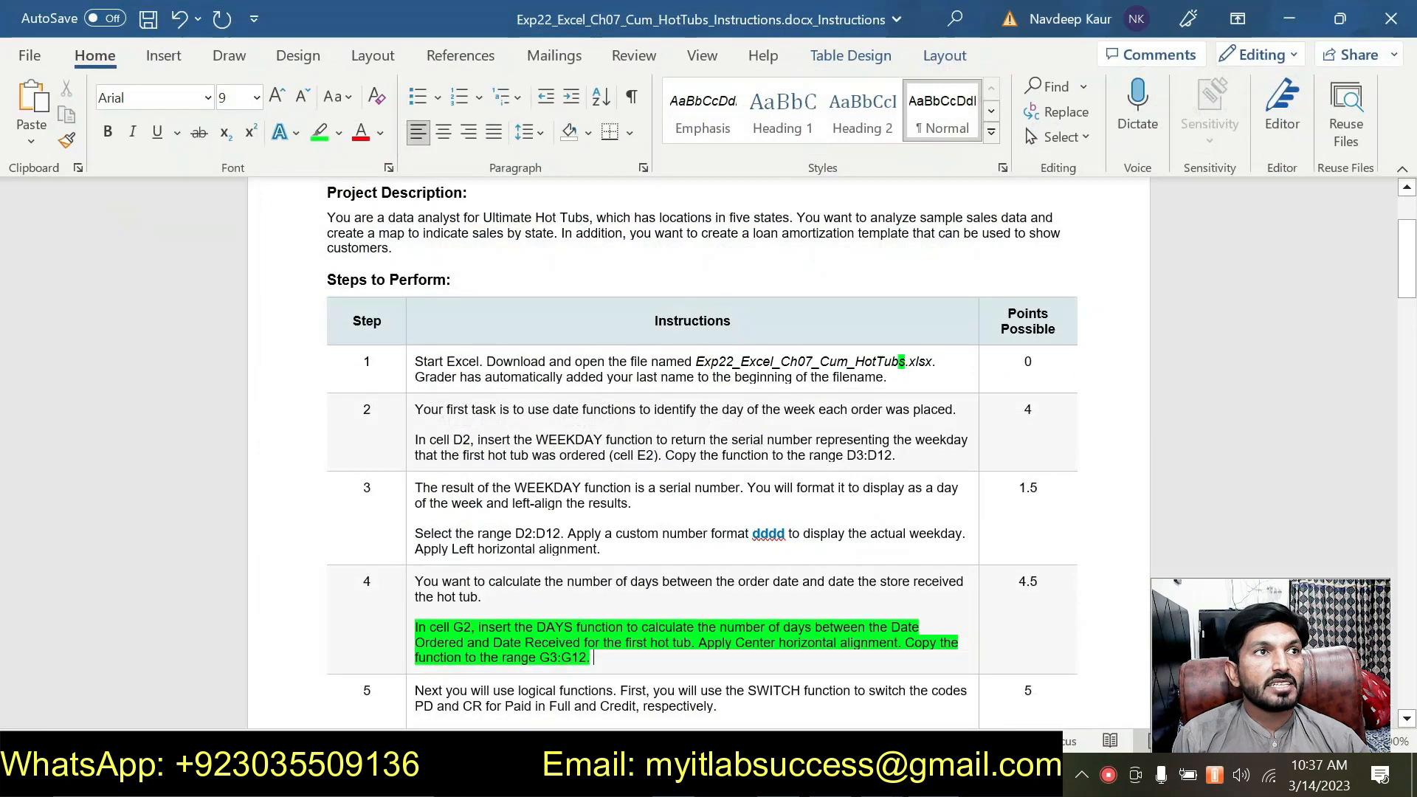
left_click(592, 655)
left_click_drag(593, 655, 415, 627)
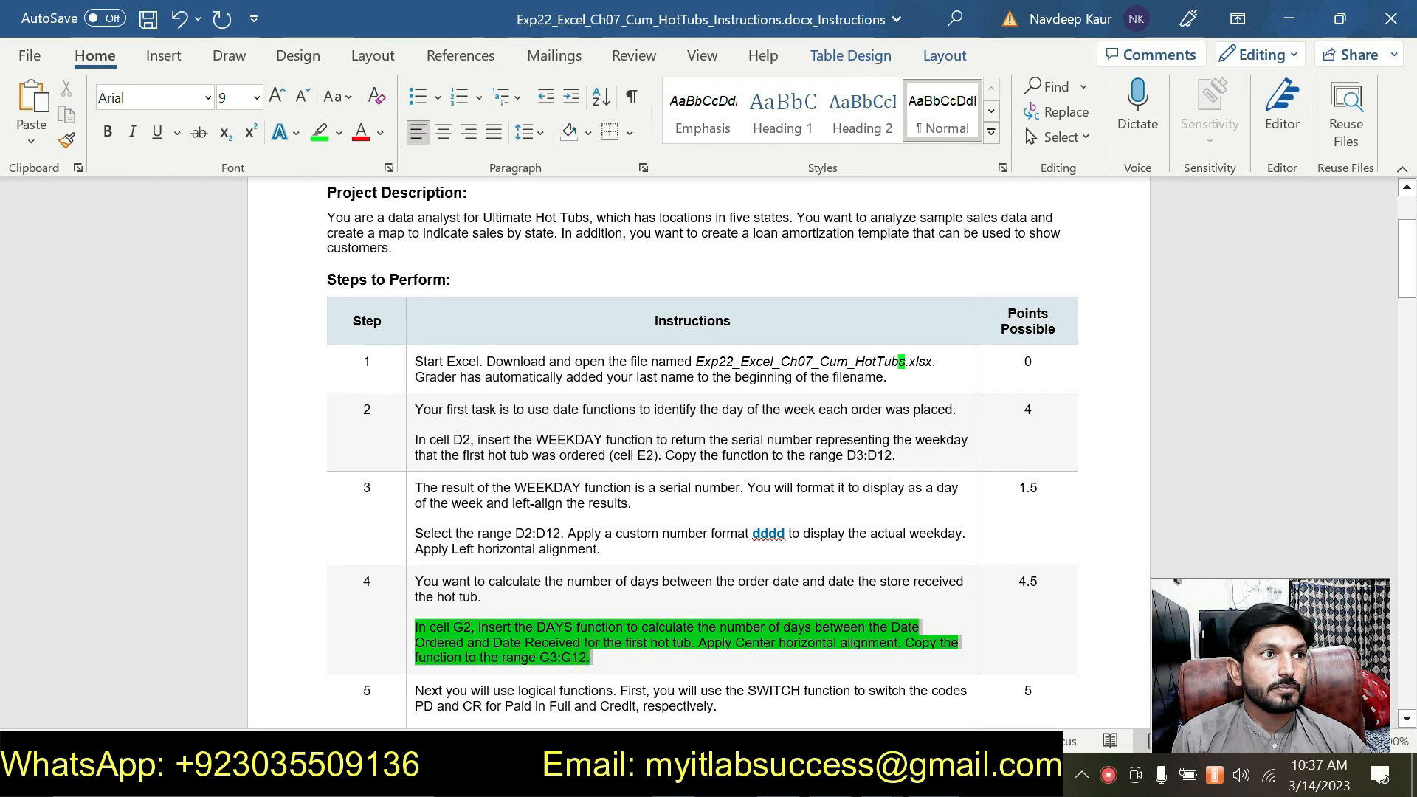
left_click(492, 591)
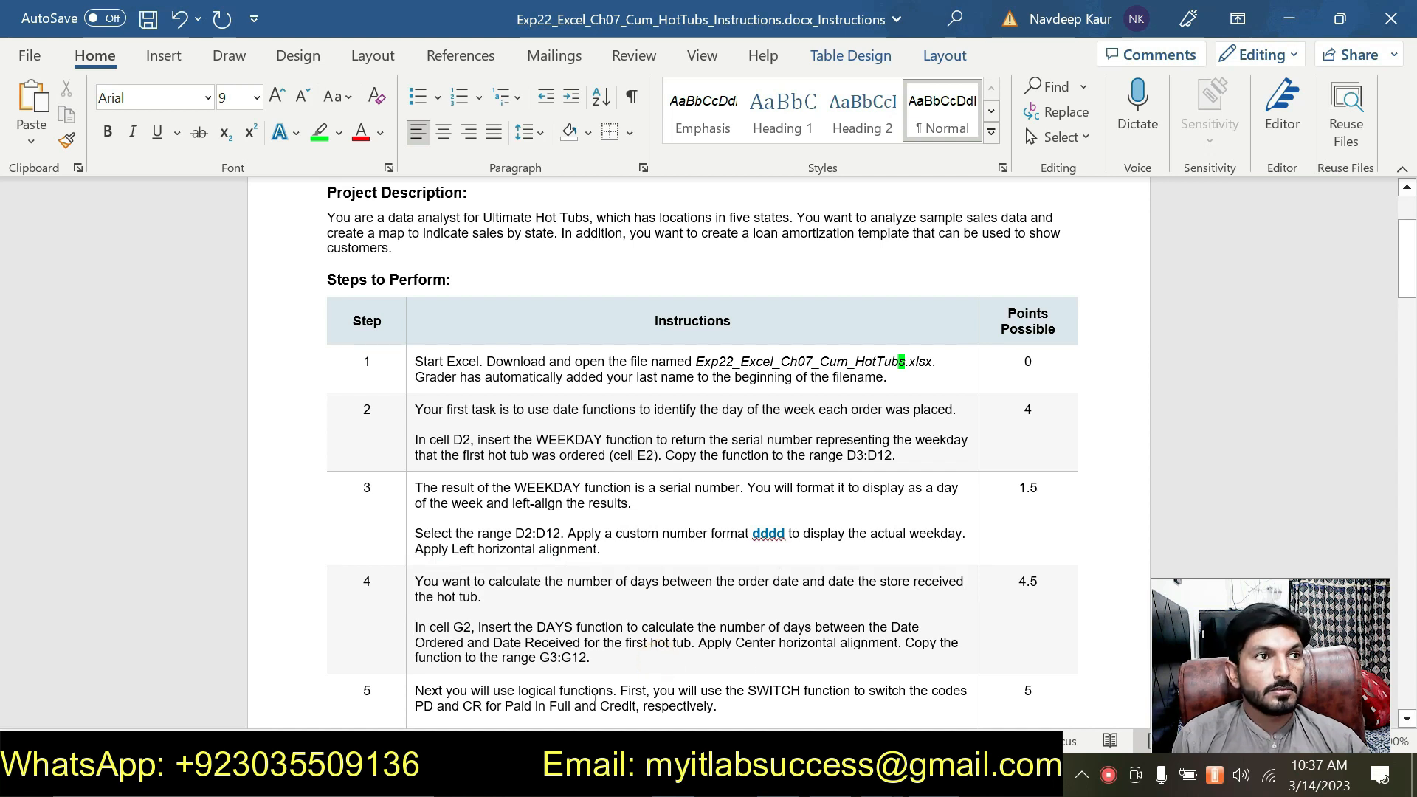
Highlight the step 5 paragraph about the SWITCH function in cell C2 in green.
scroll(595, 701, "down", 3)
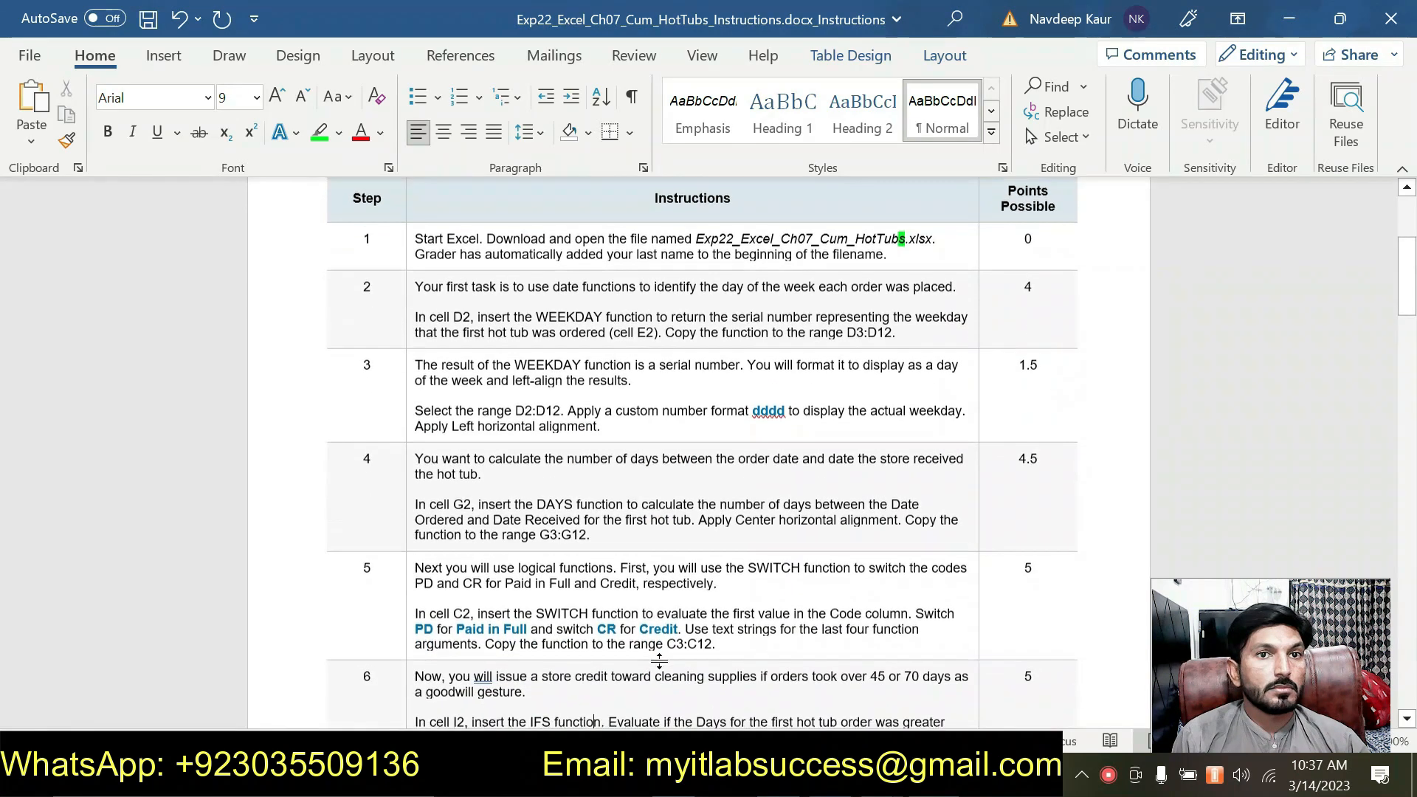
scroll(659, 661, "down", 3)
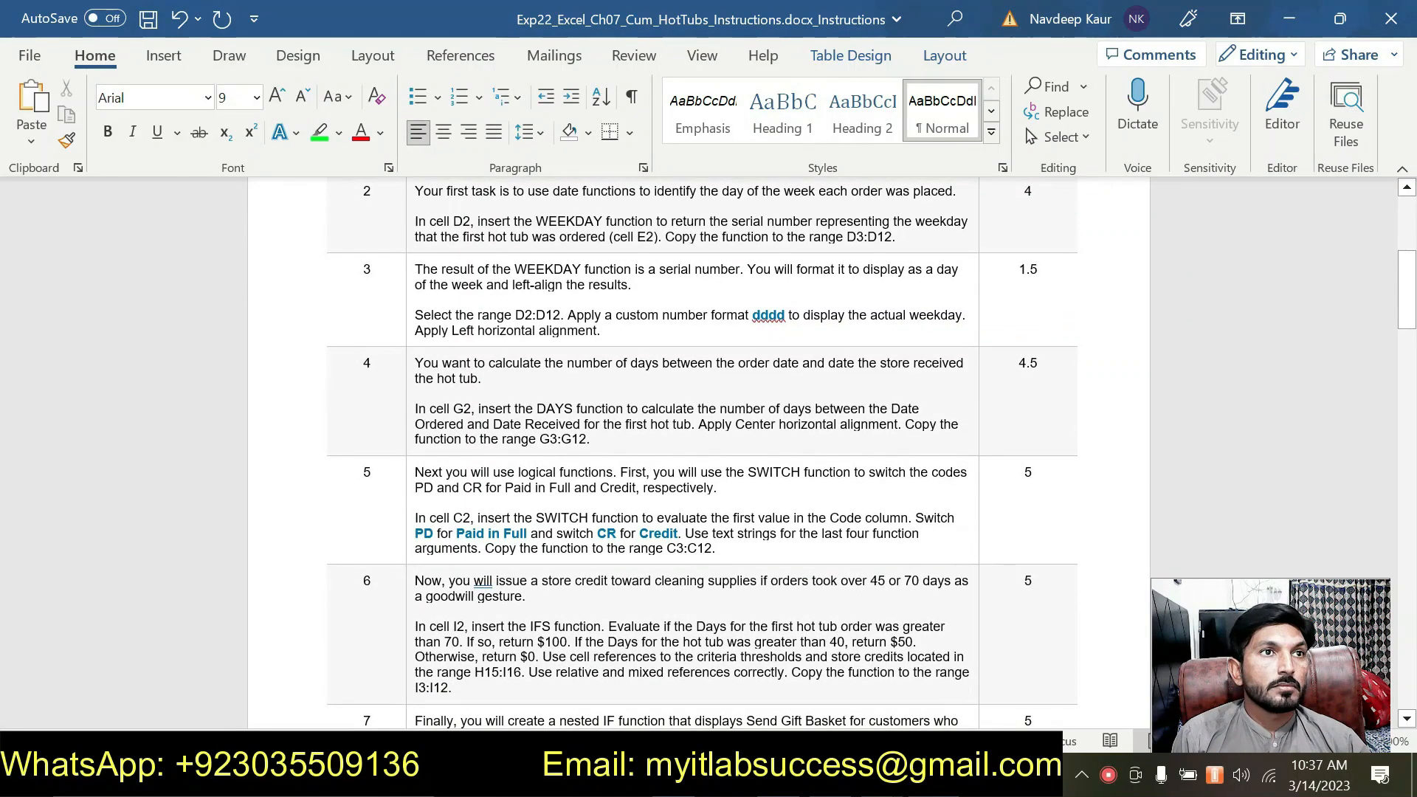
triple_click(714, 550)
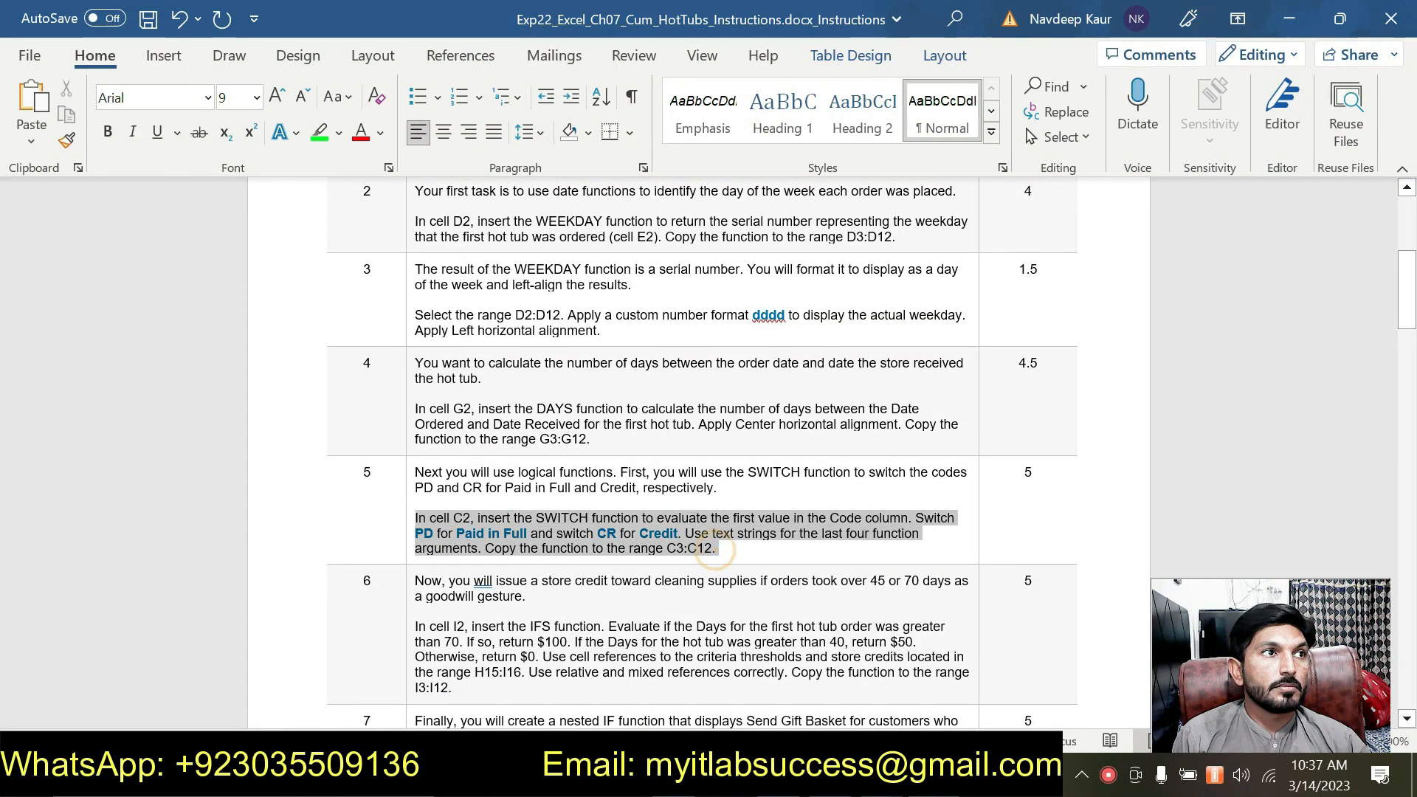
left_click(502, 481)
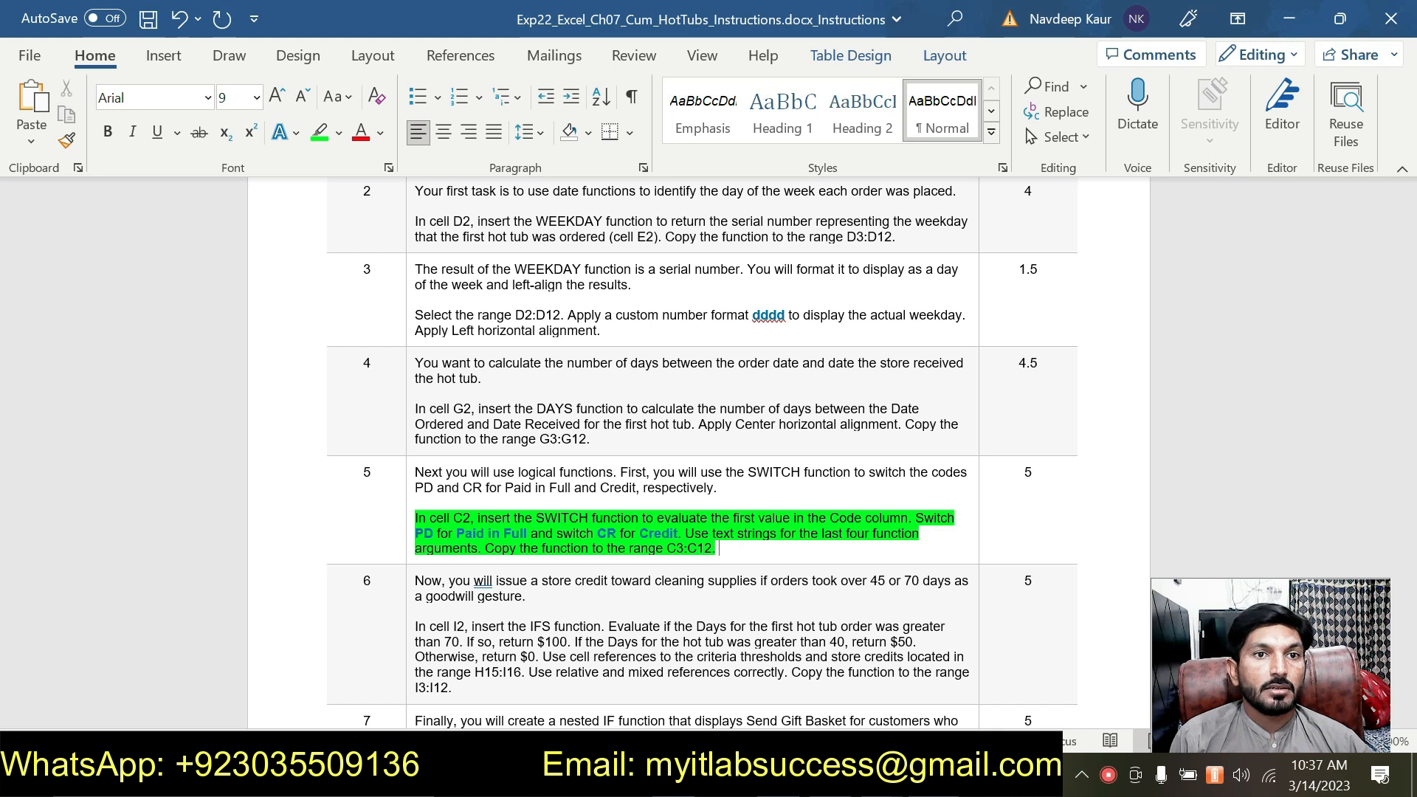
Check the step 5 SWITCH requirements in Word against the Code column in the Excel workbook and select Pay Status cell C2.
left_click(934, 777)
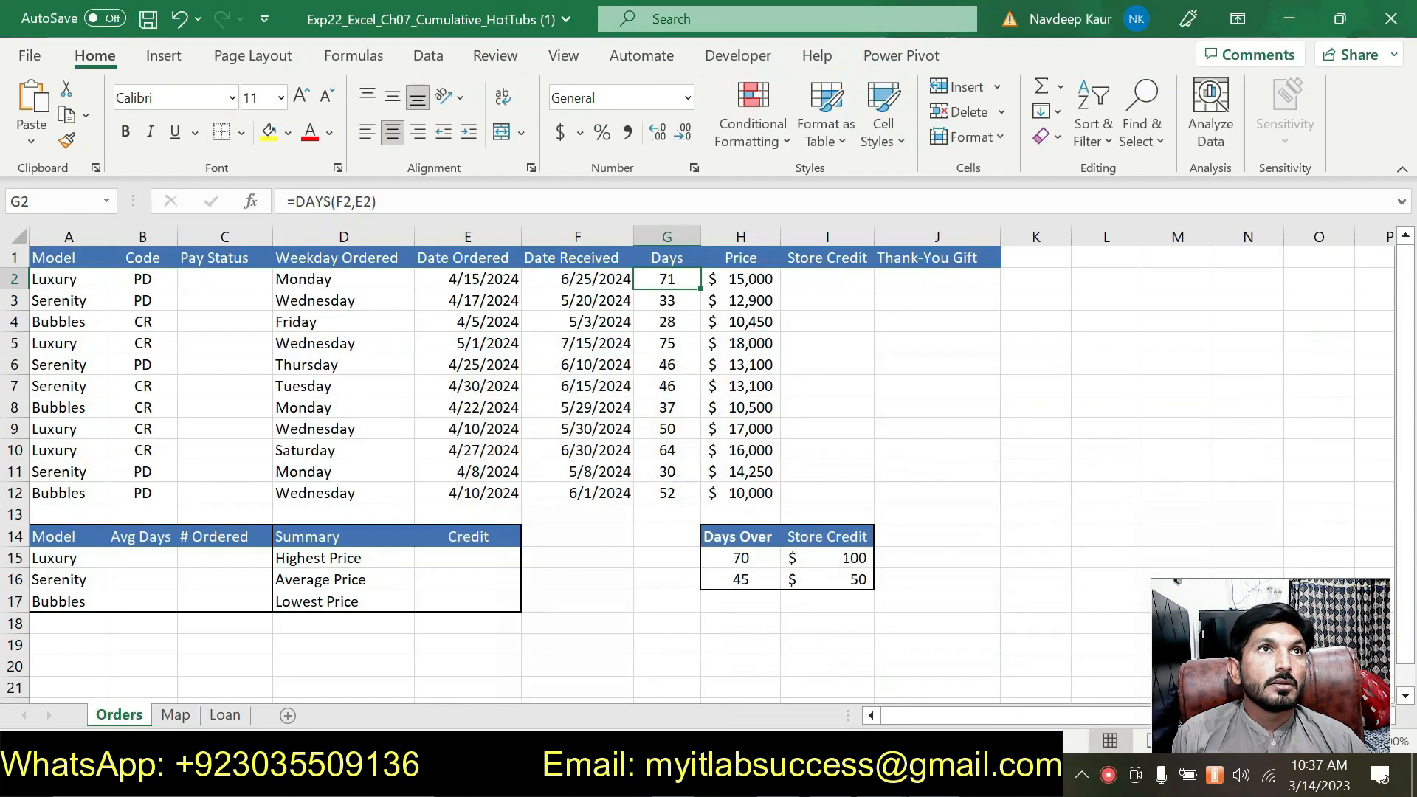
left_click(158, 279)
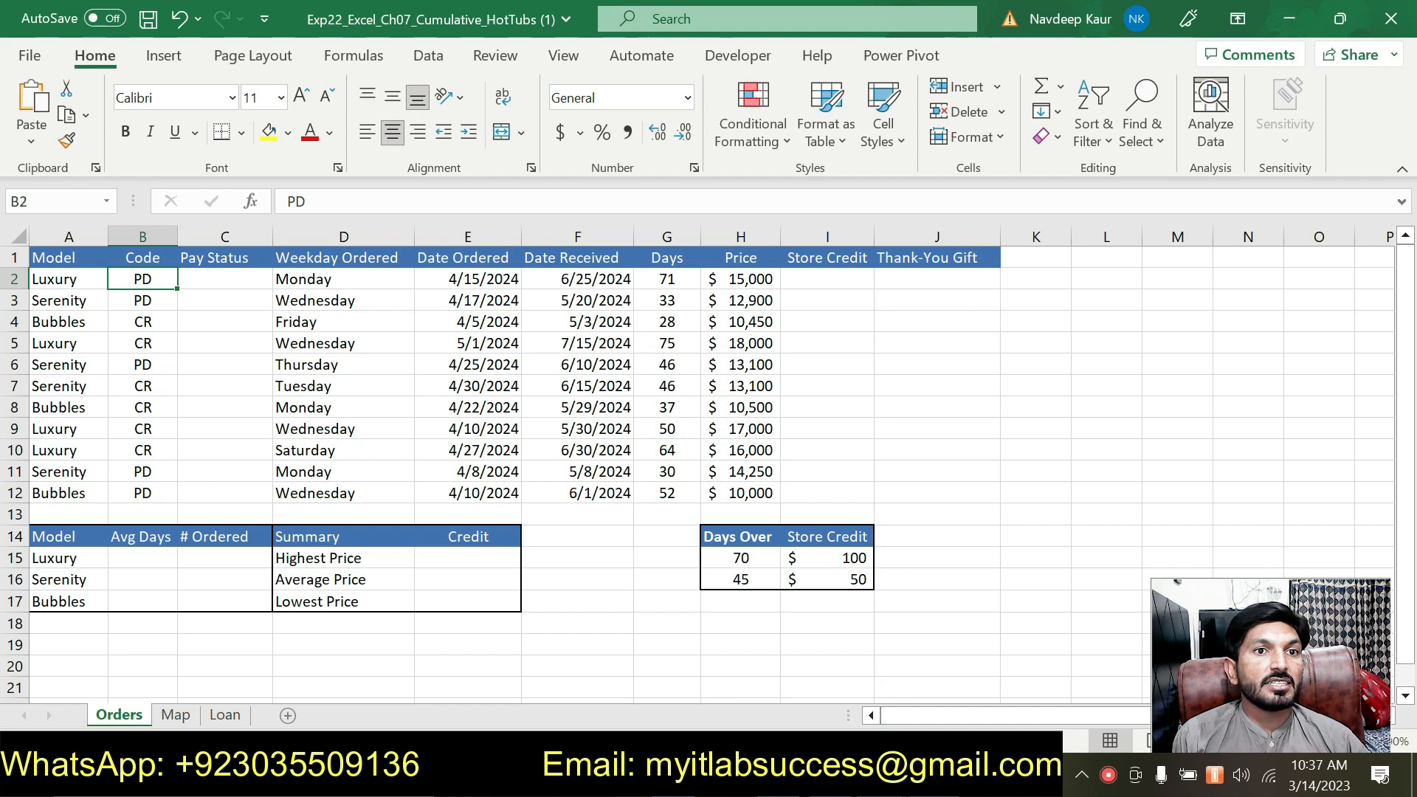
left_click(238, 283)
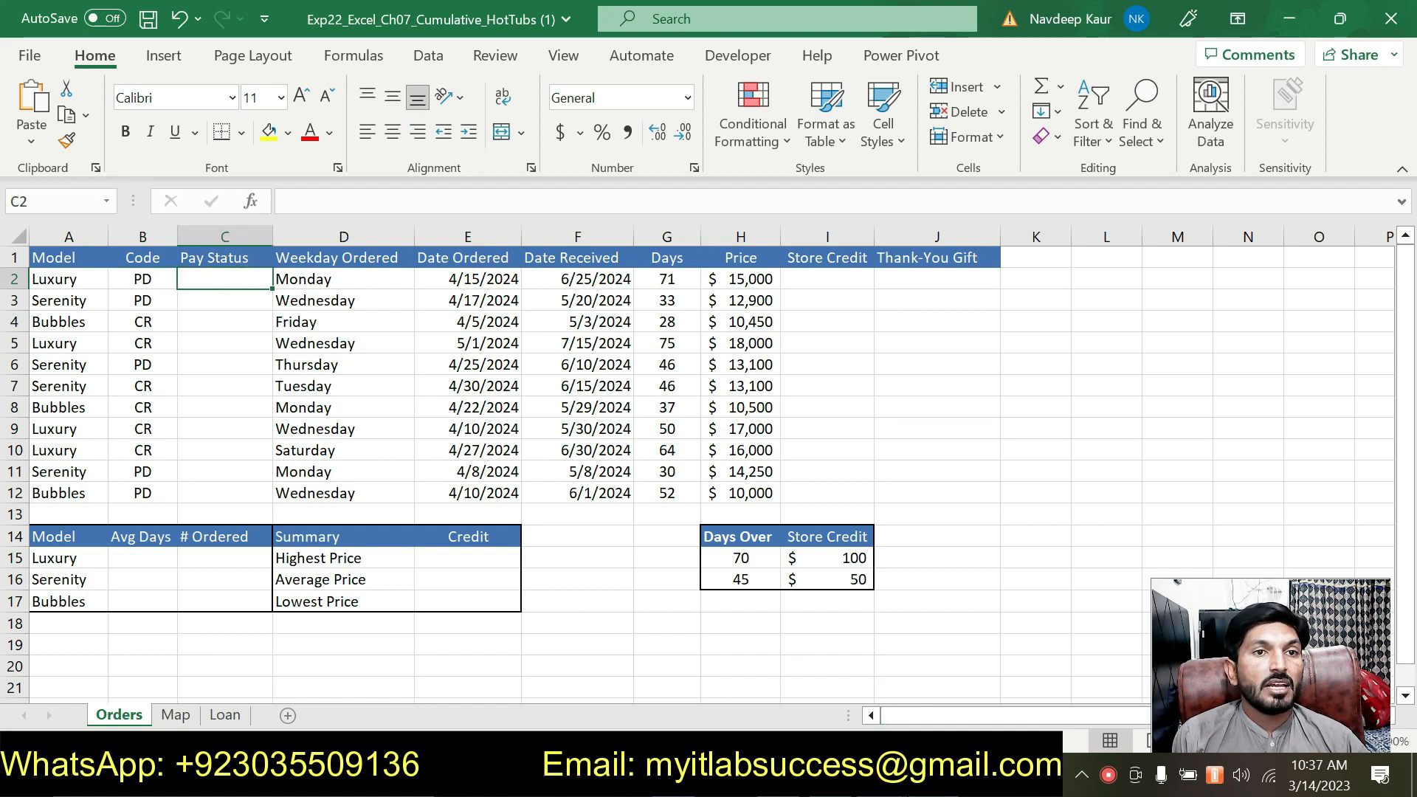
key("alt+Tab")
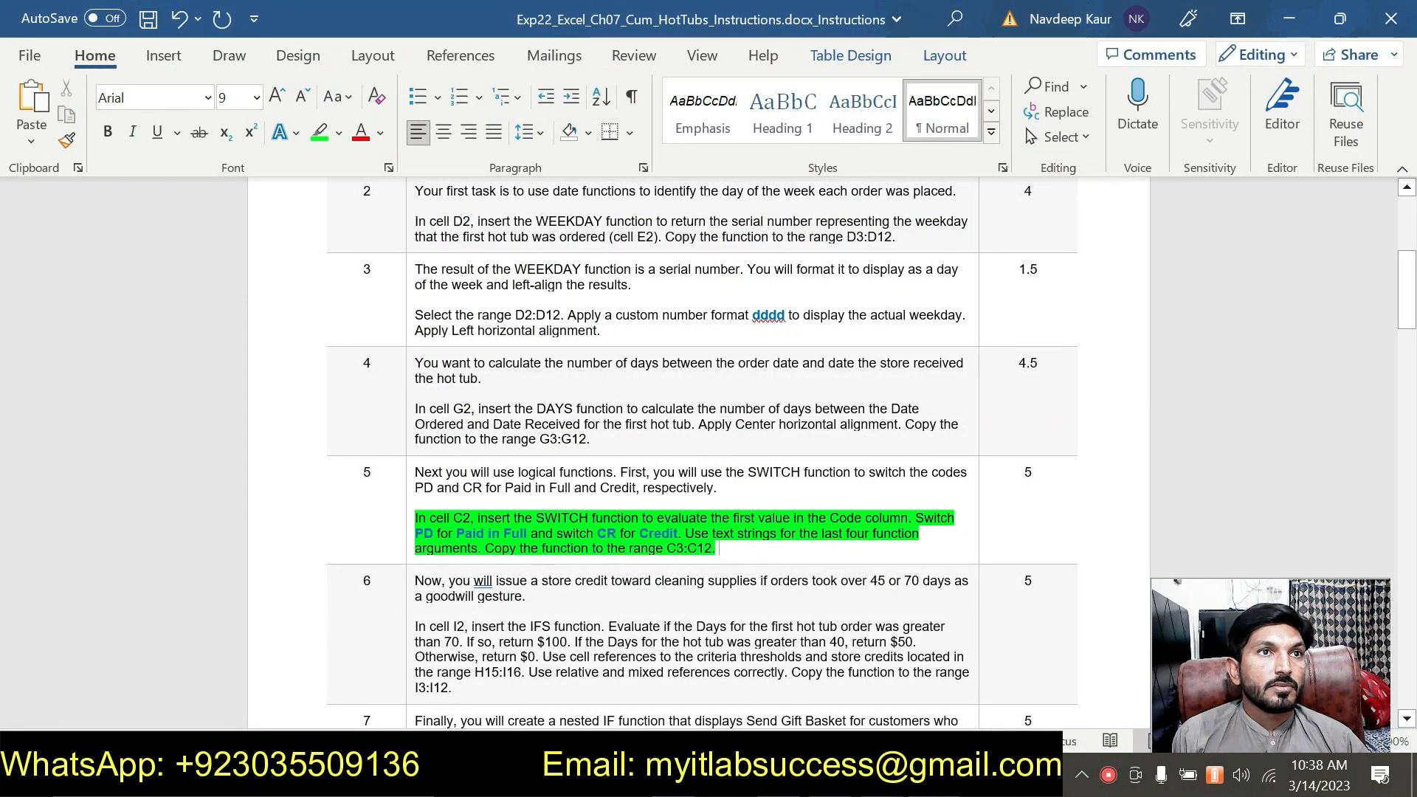
key("alt+Tab")
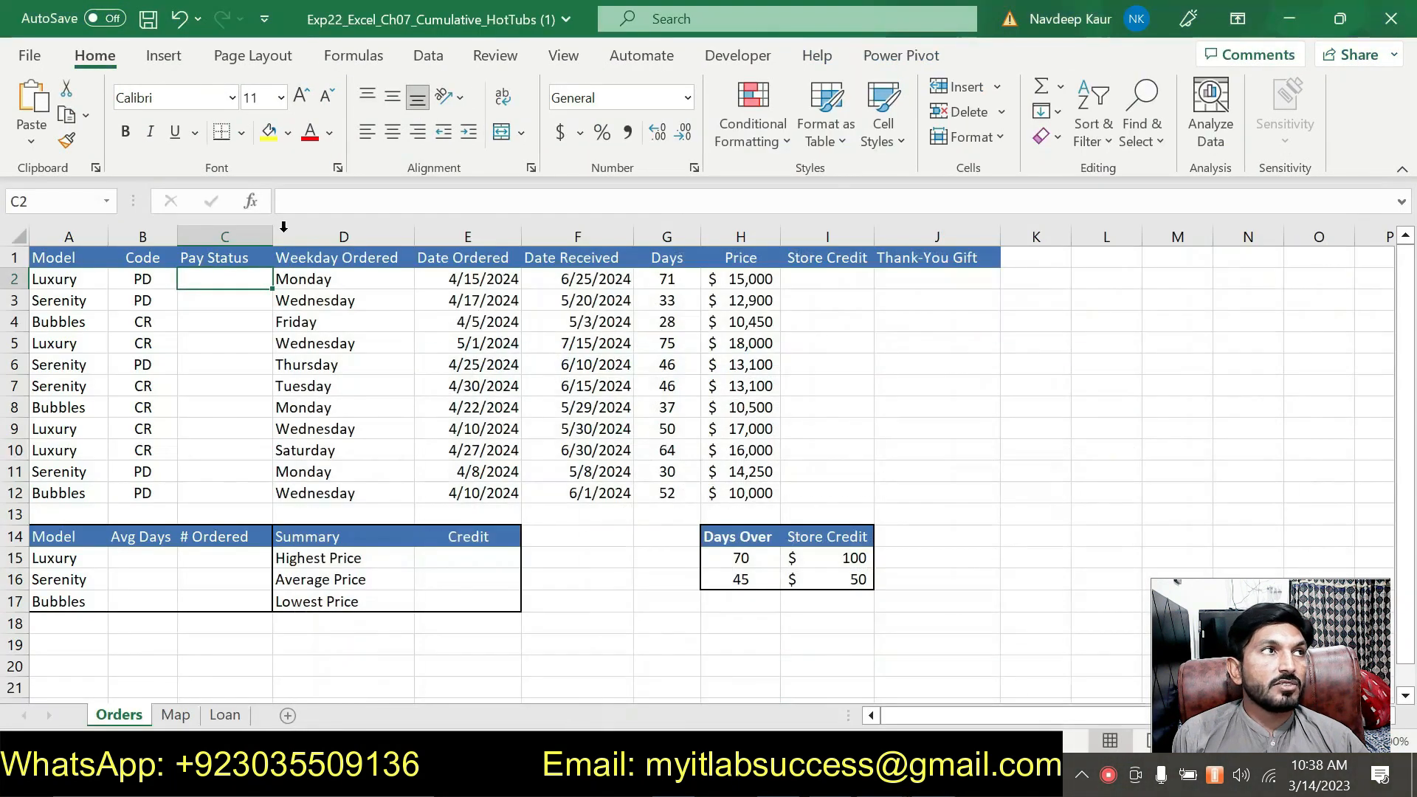
left_click(142, 279)
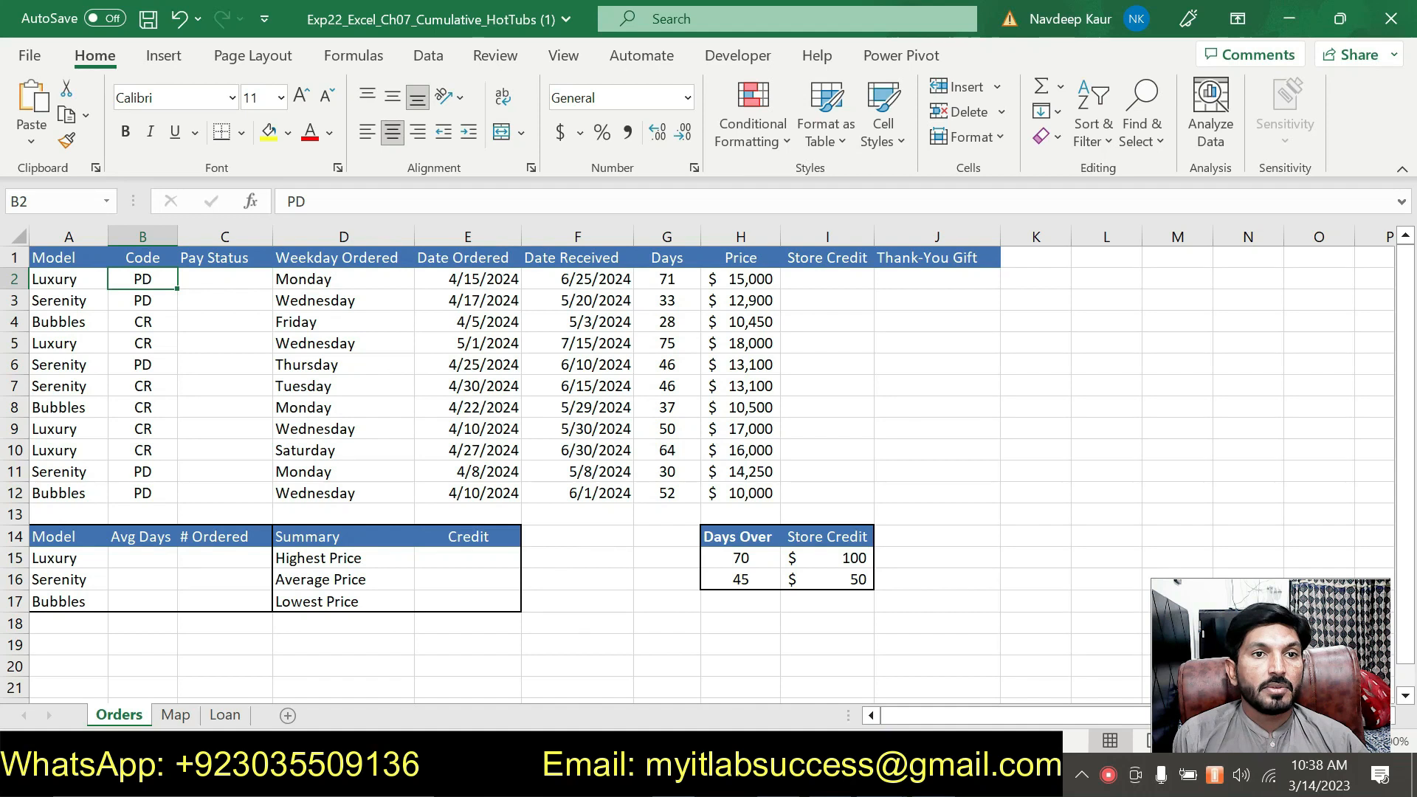
key("alt+Tab")
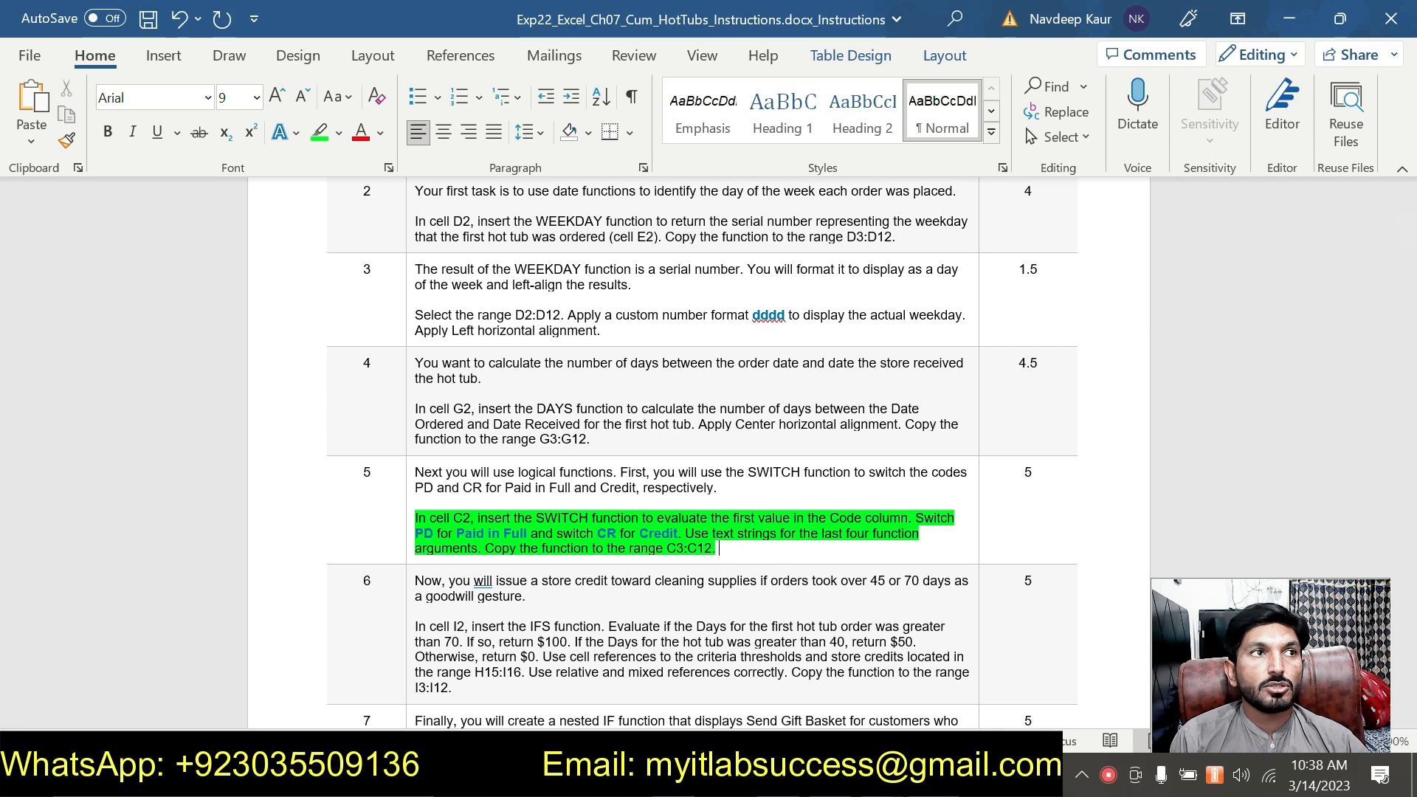
left_click(726, 545)
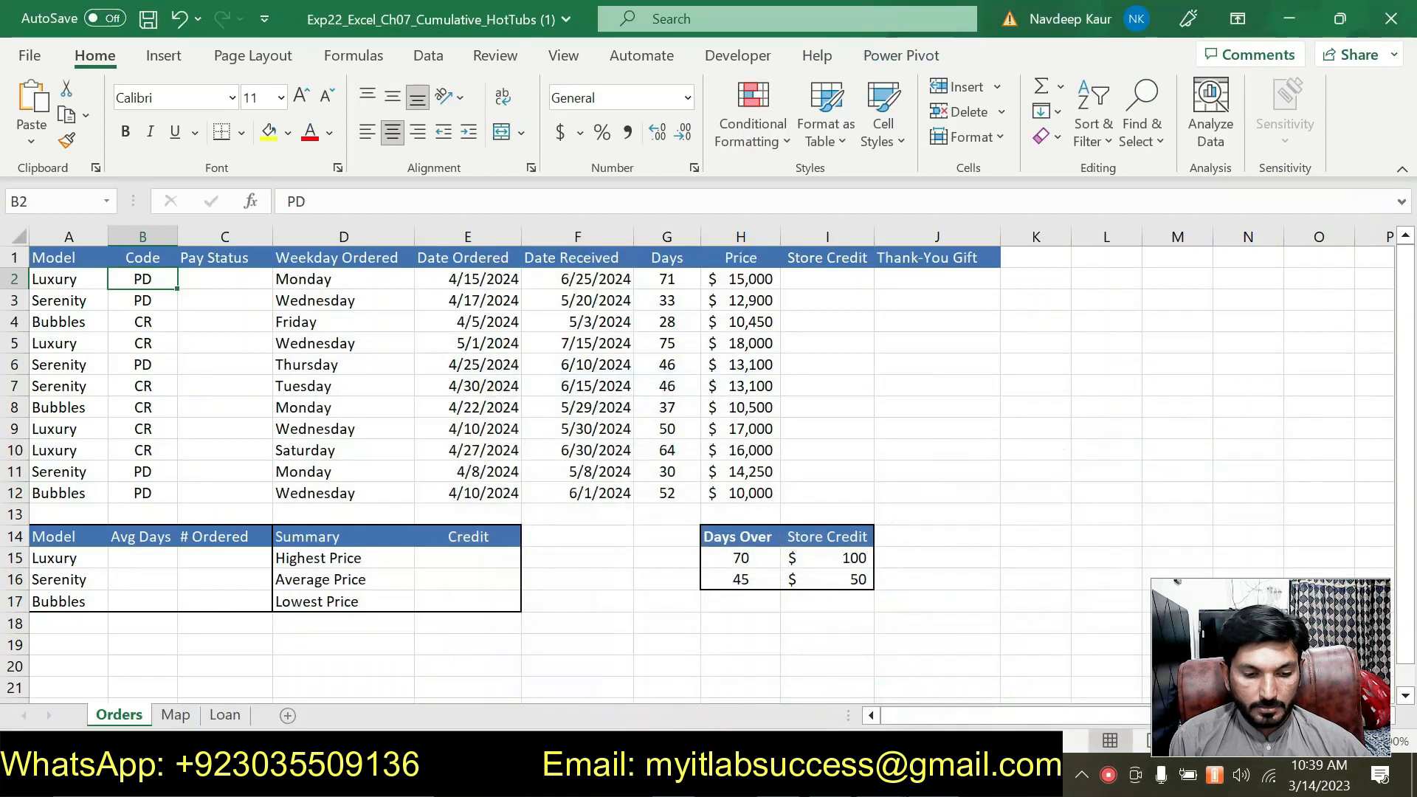
key("alt+Tab")
left_click(250, 281)
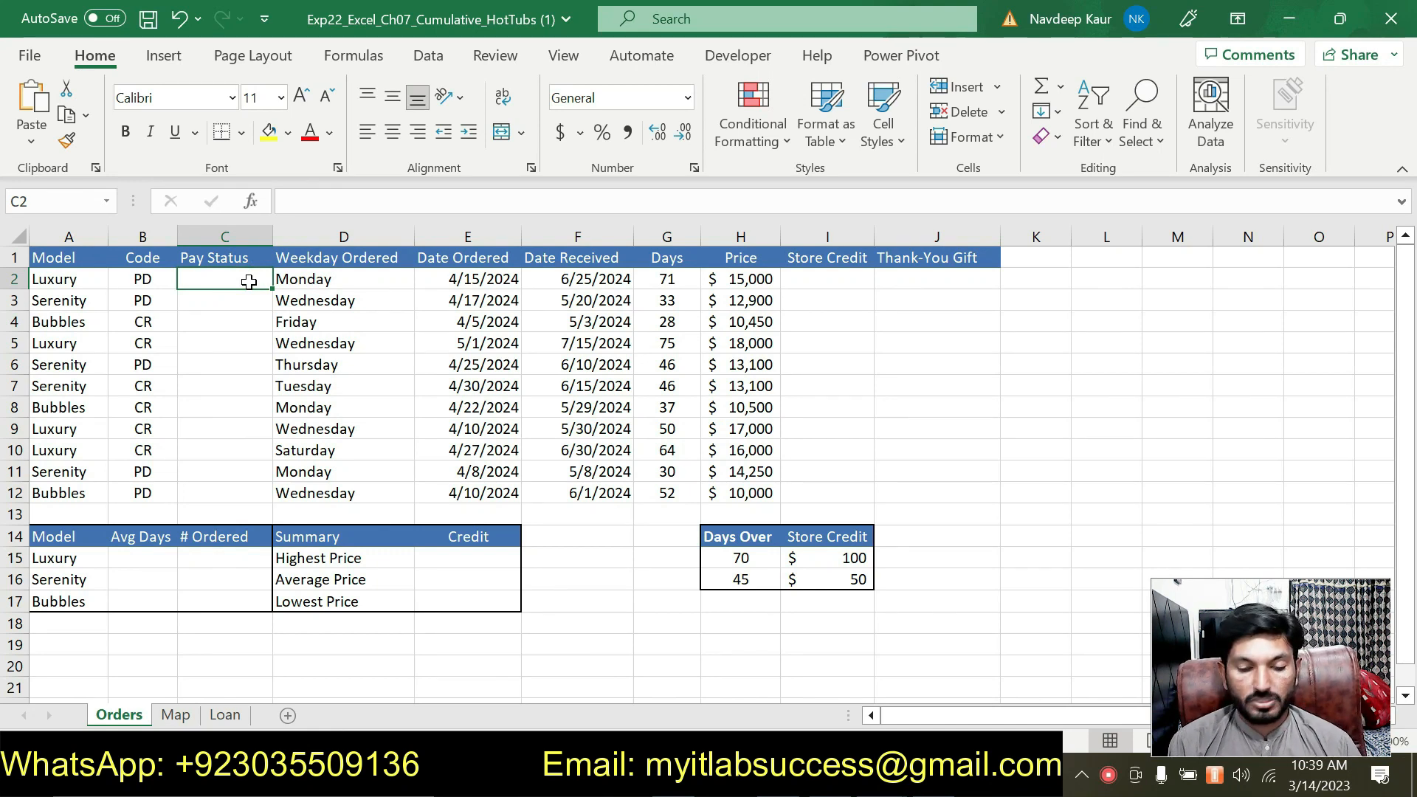
Start a SWITCH function in Pay Status cell C2 and set code cell B2 as its expression.
type("=")
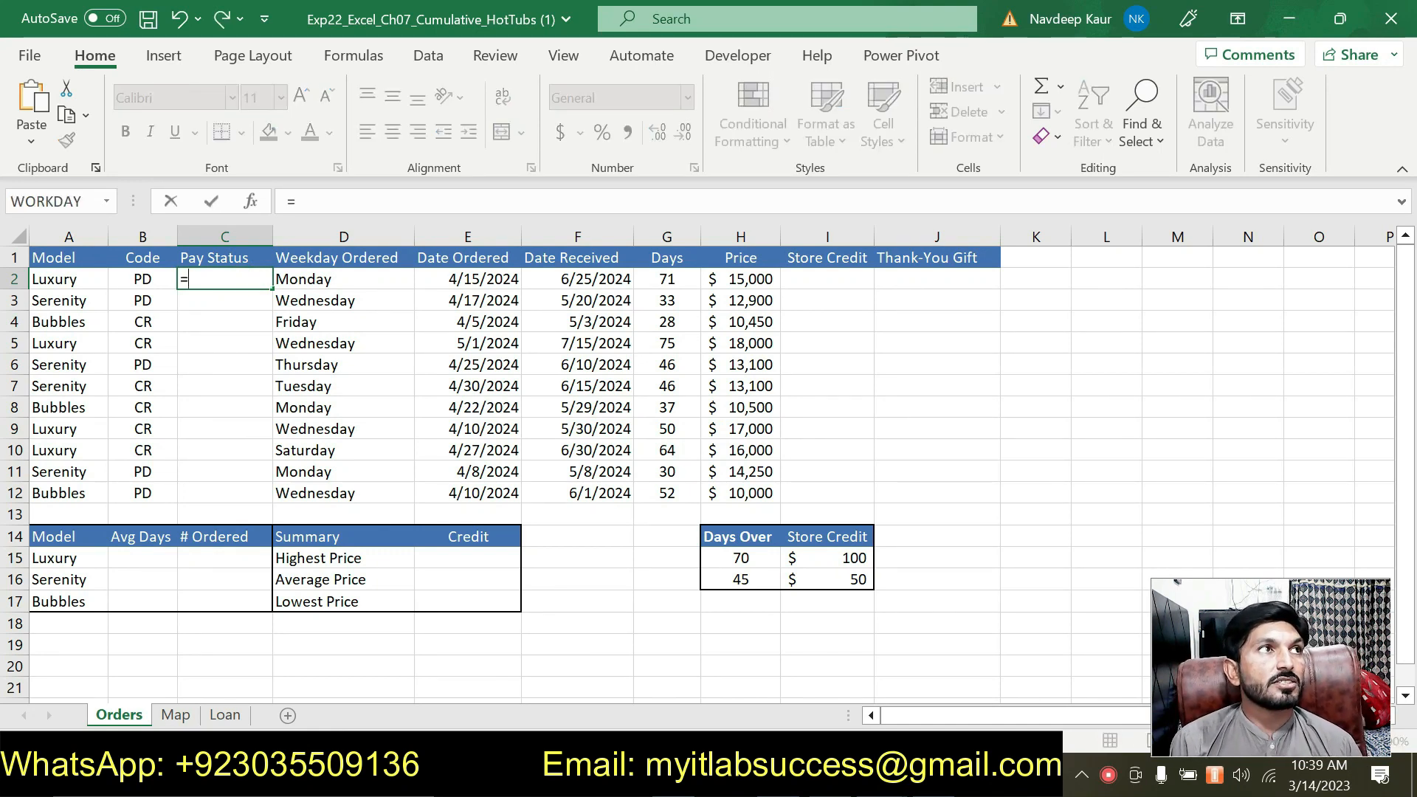
type("swi")
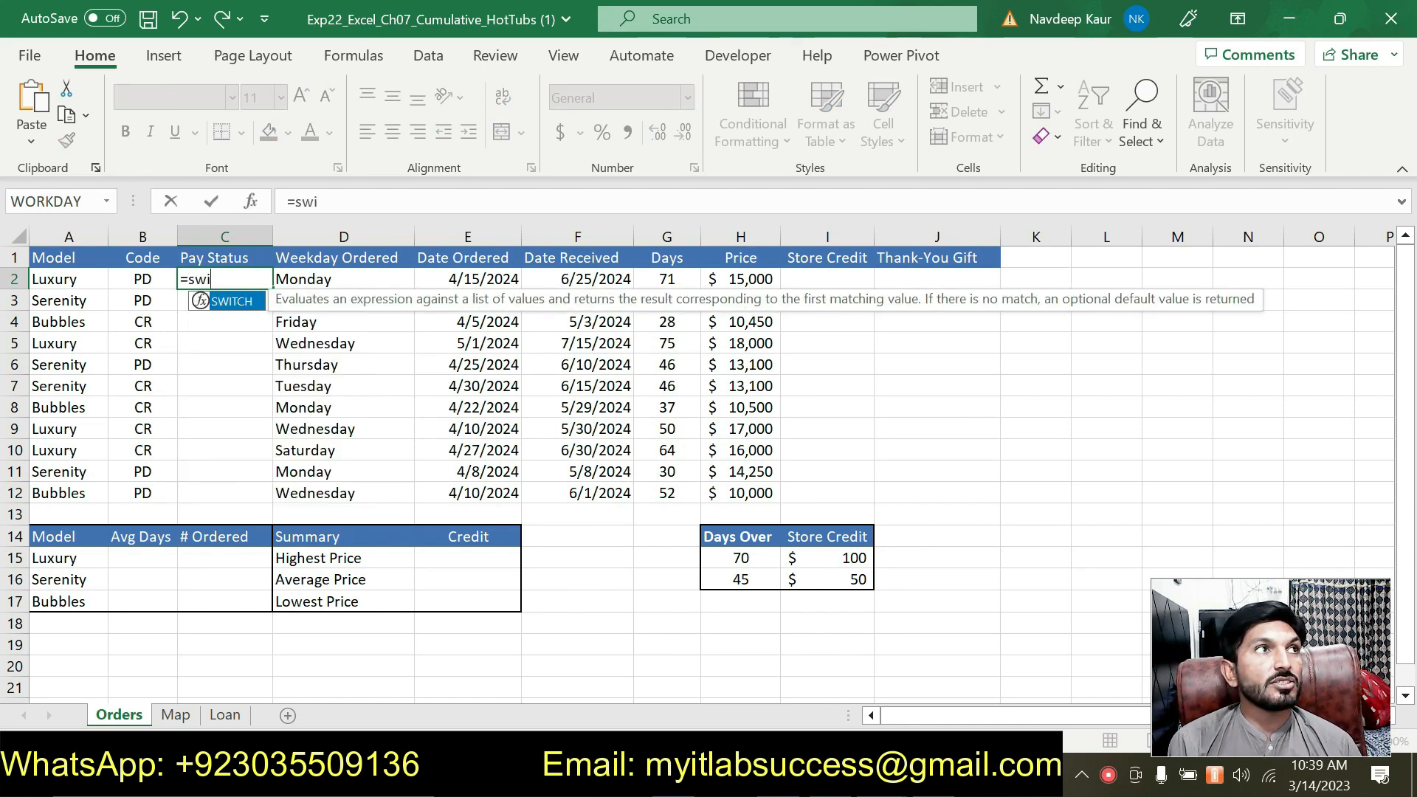
double_click(230, 301)
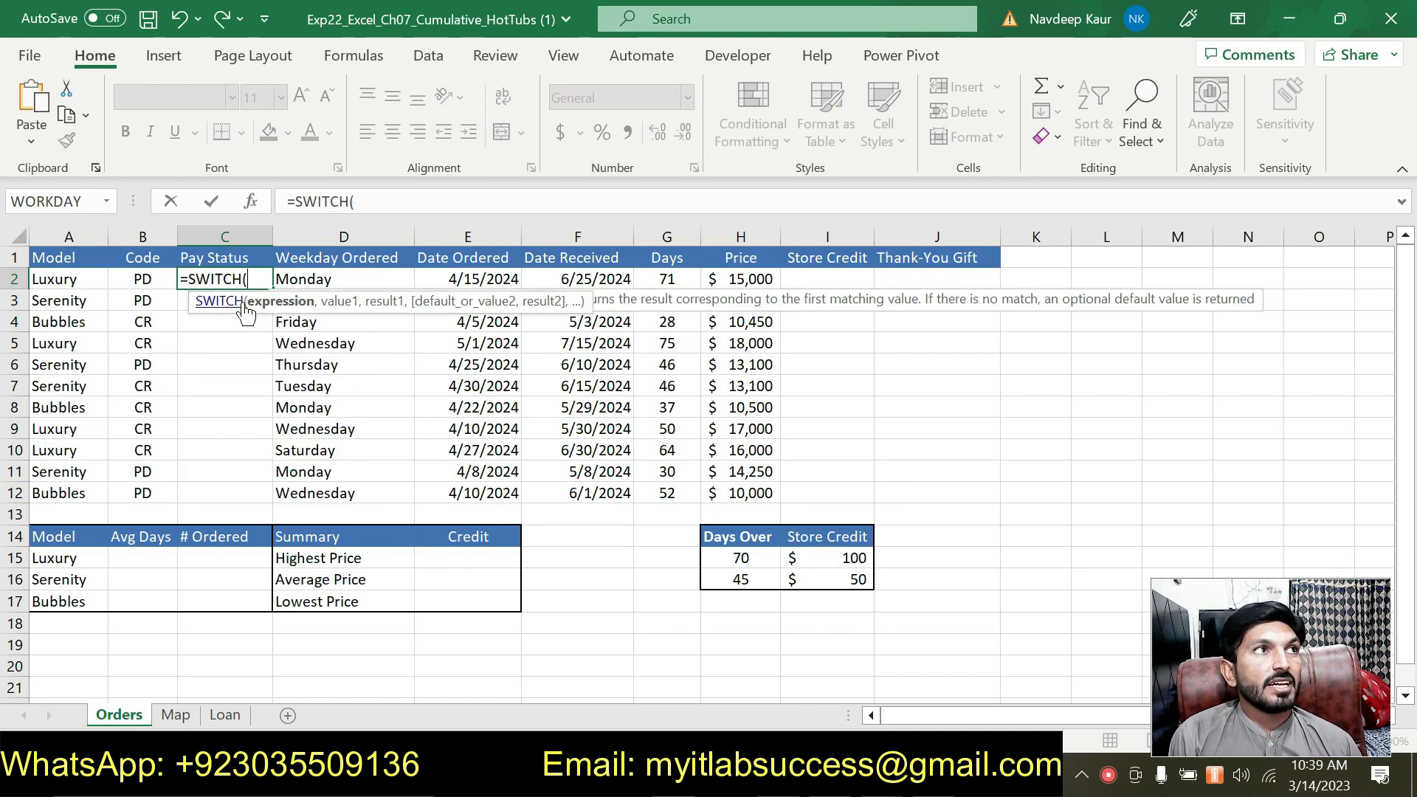
left_click(252, 203)
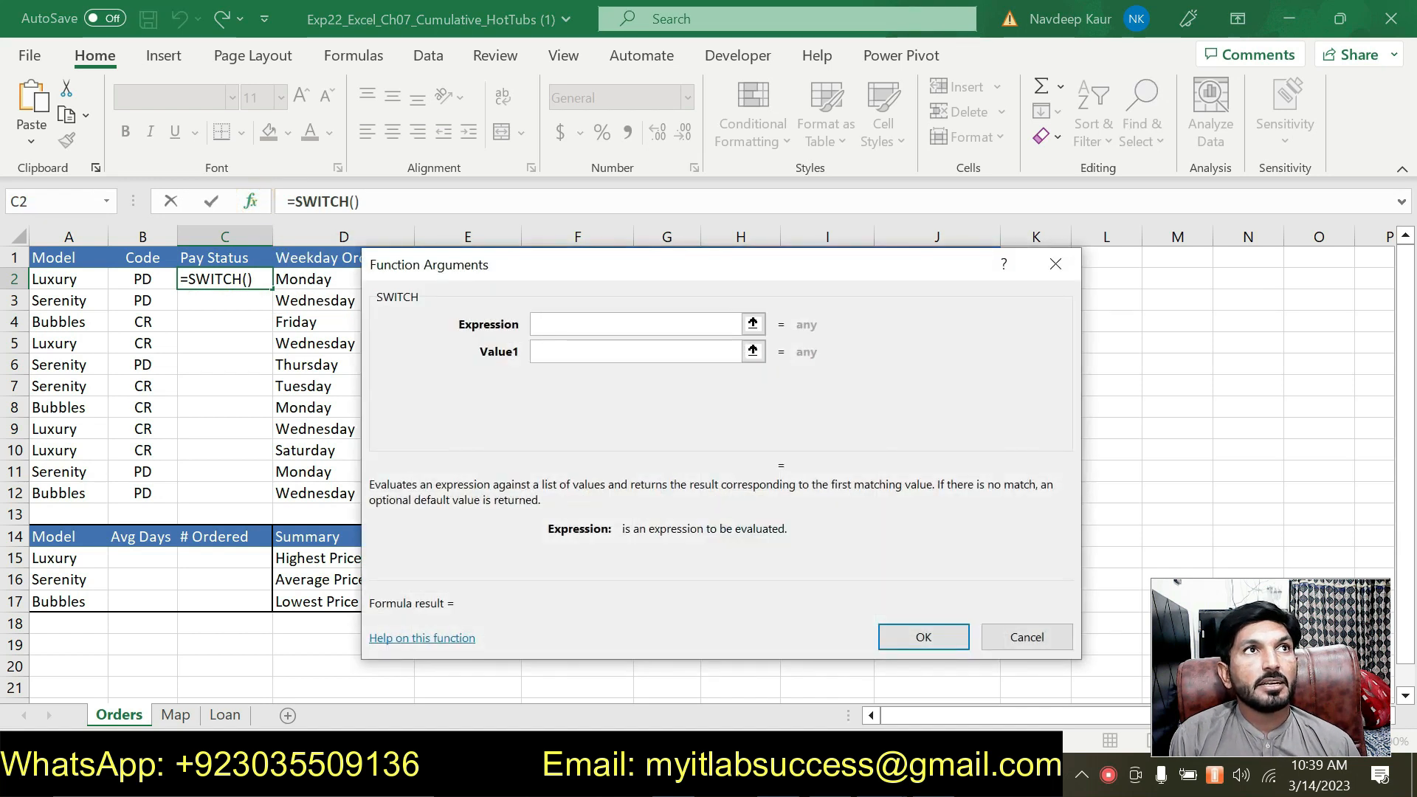
left_click_drag(641, 272, 730, 238)
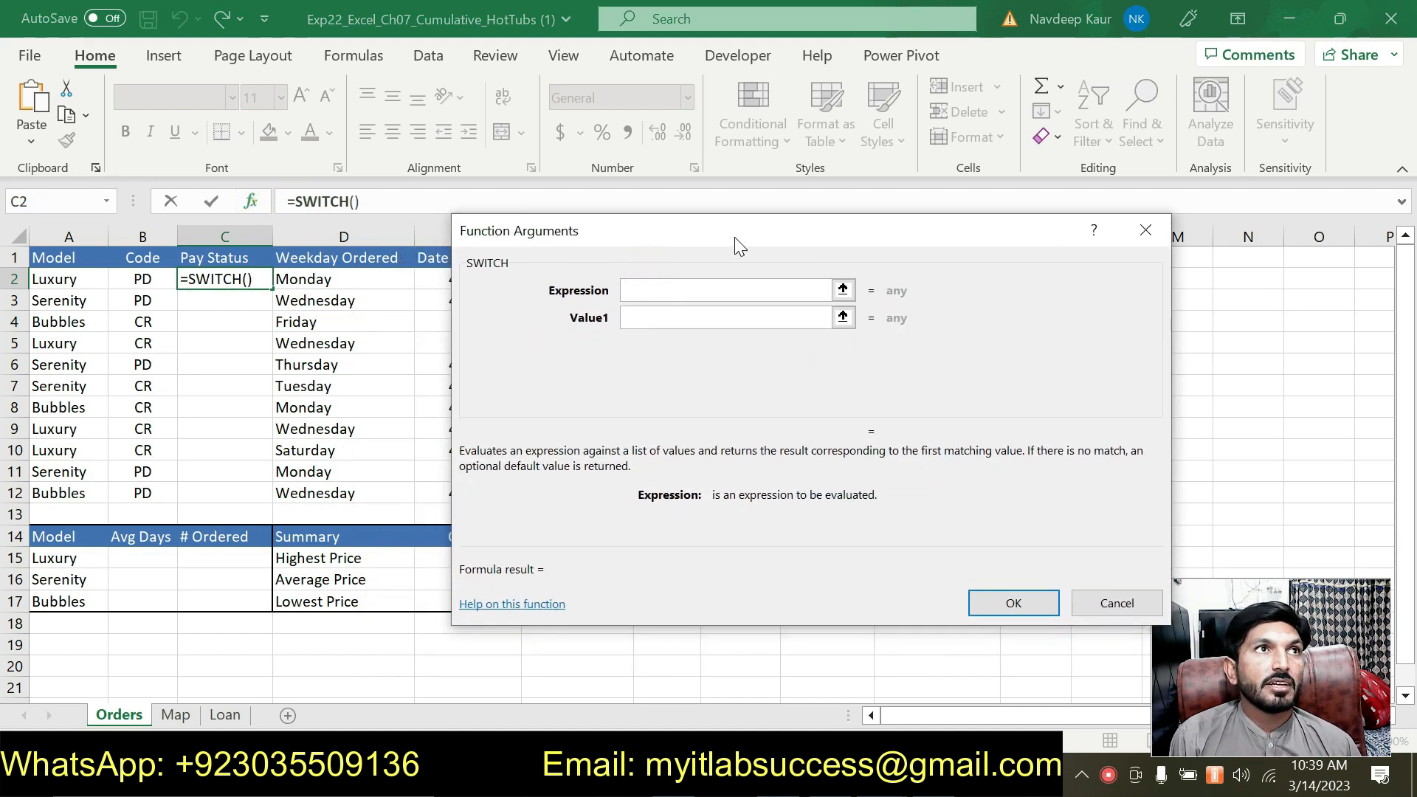
left_click(142, 279)
Set the first comparison value of the SWITCH function to "PD".
left_click(659, 317)
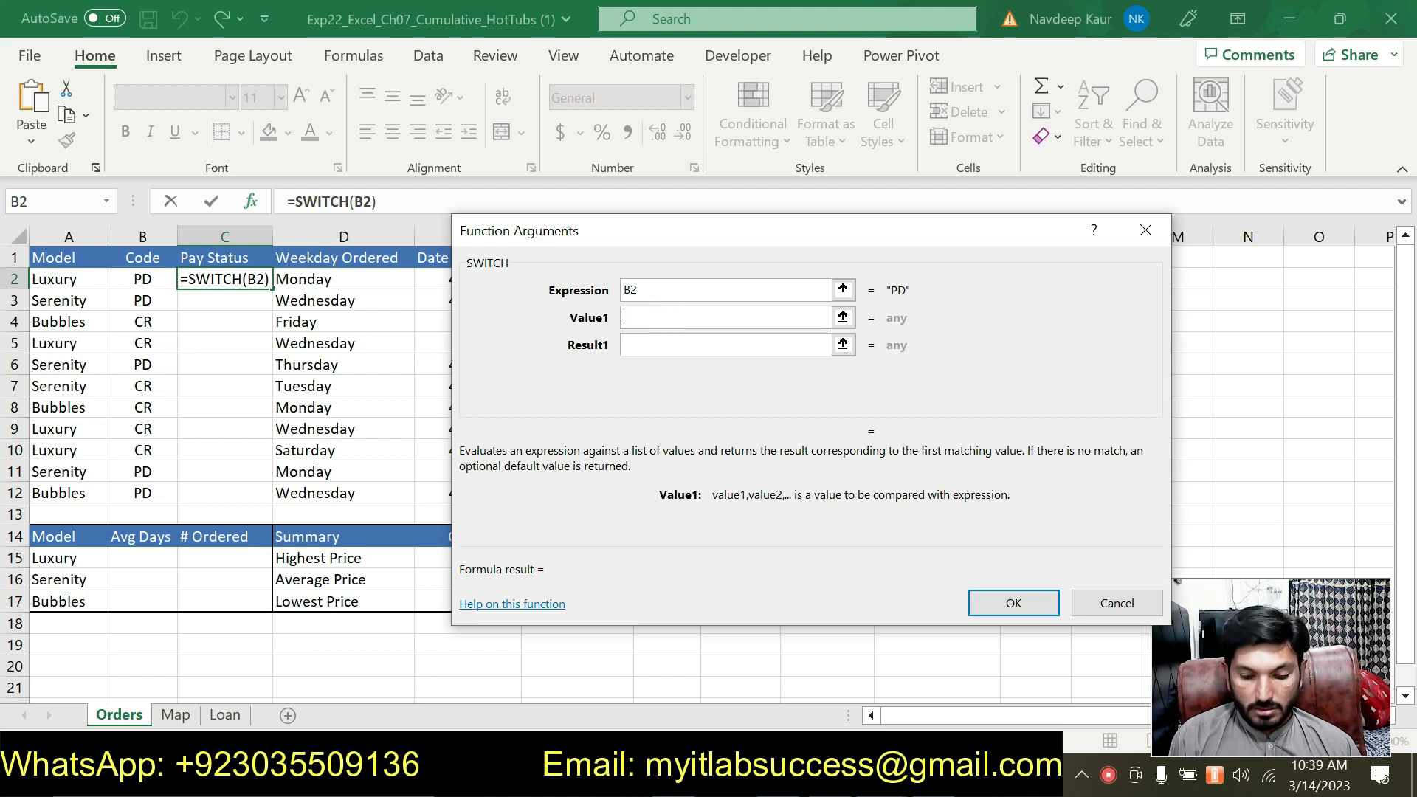
type("\"")
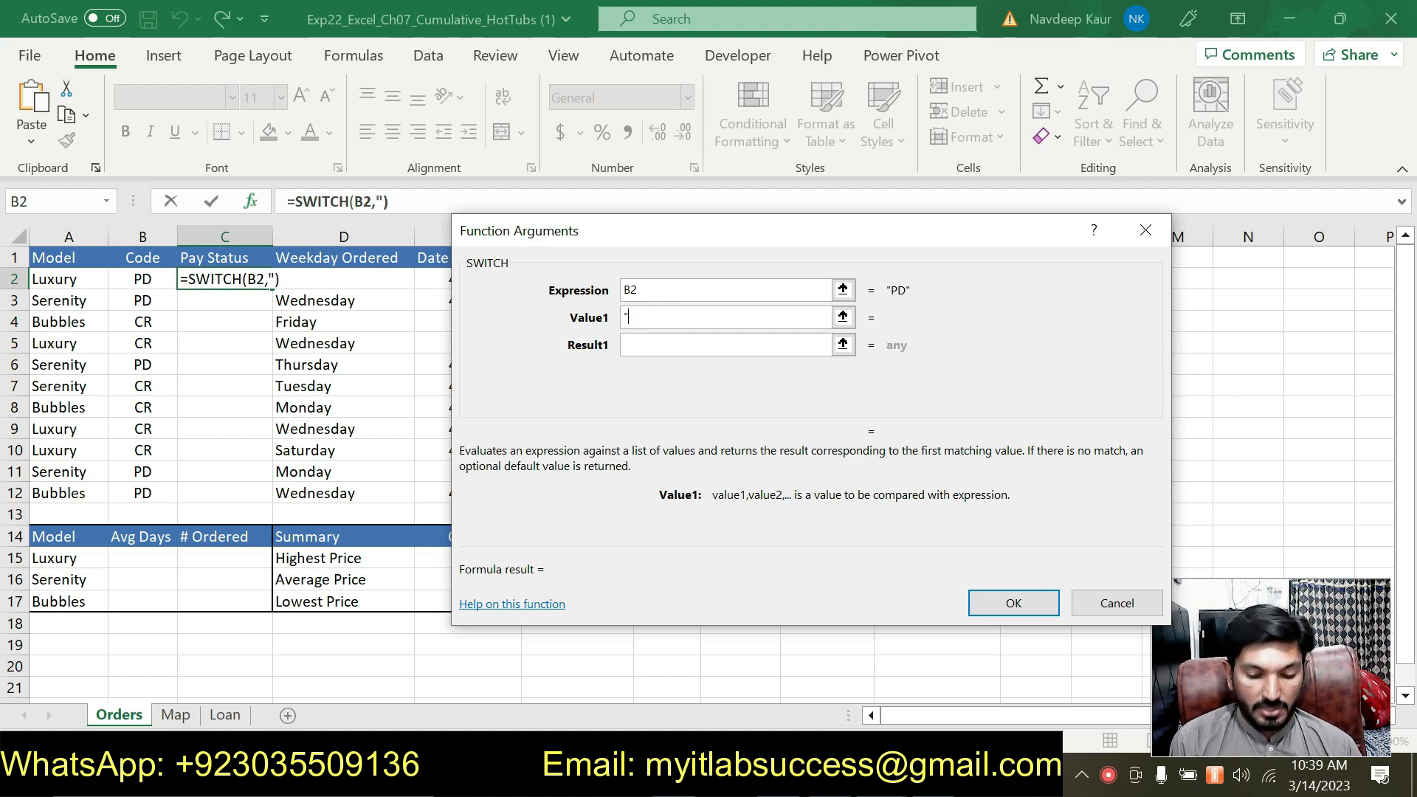
type("PD")
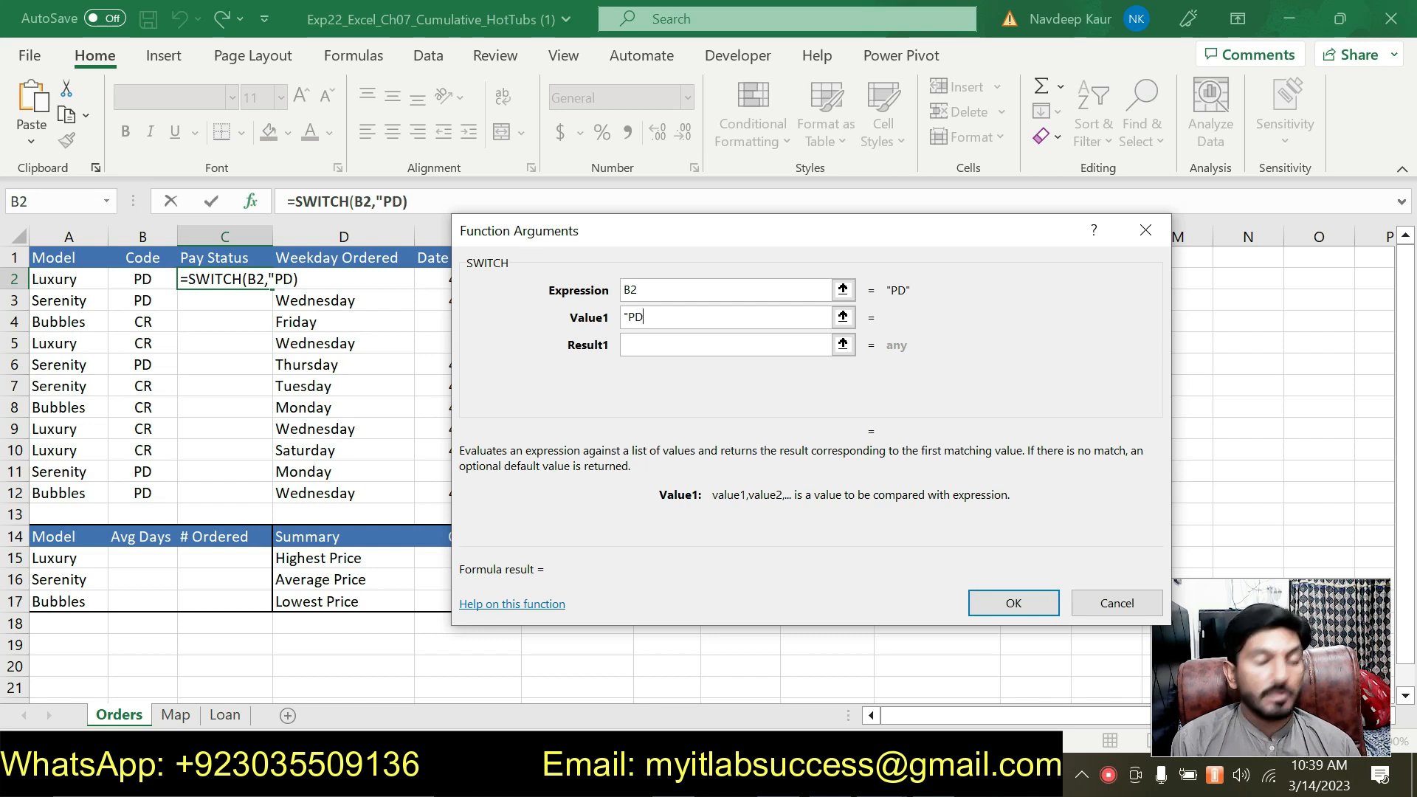
type("\"")
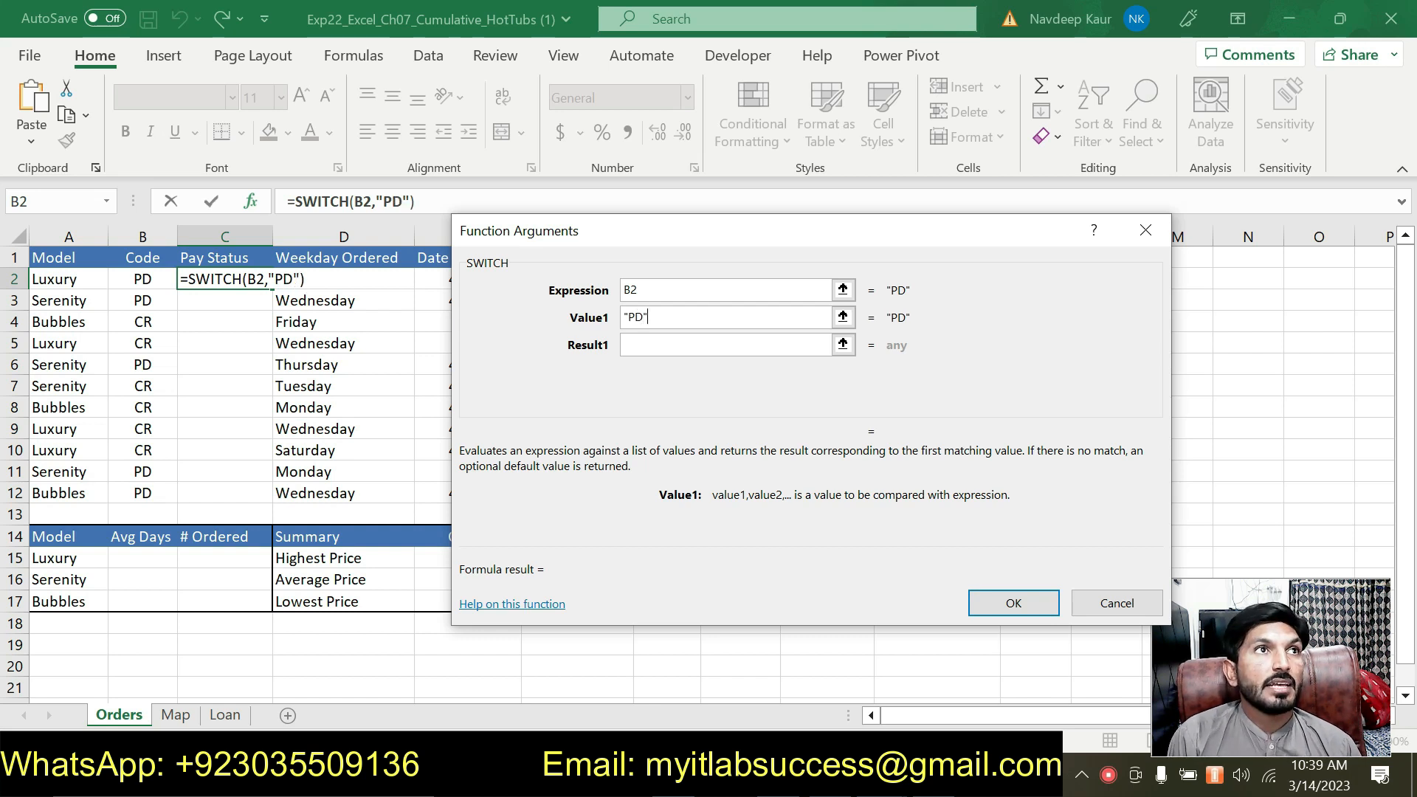
Check the required wording in the Word instructions and set the SWITCH function's first result to "Paid in Full".
key("Tab")
type("\"")
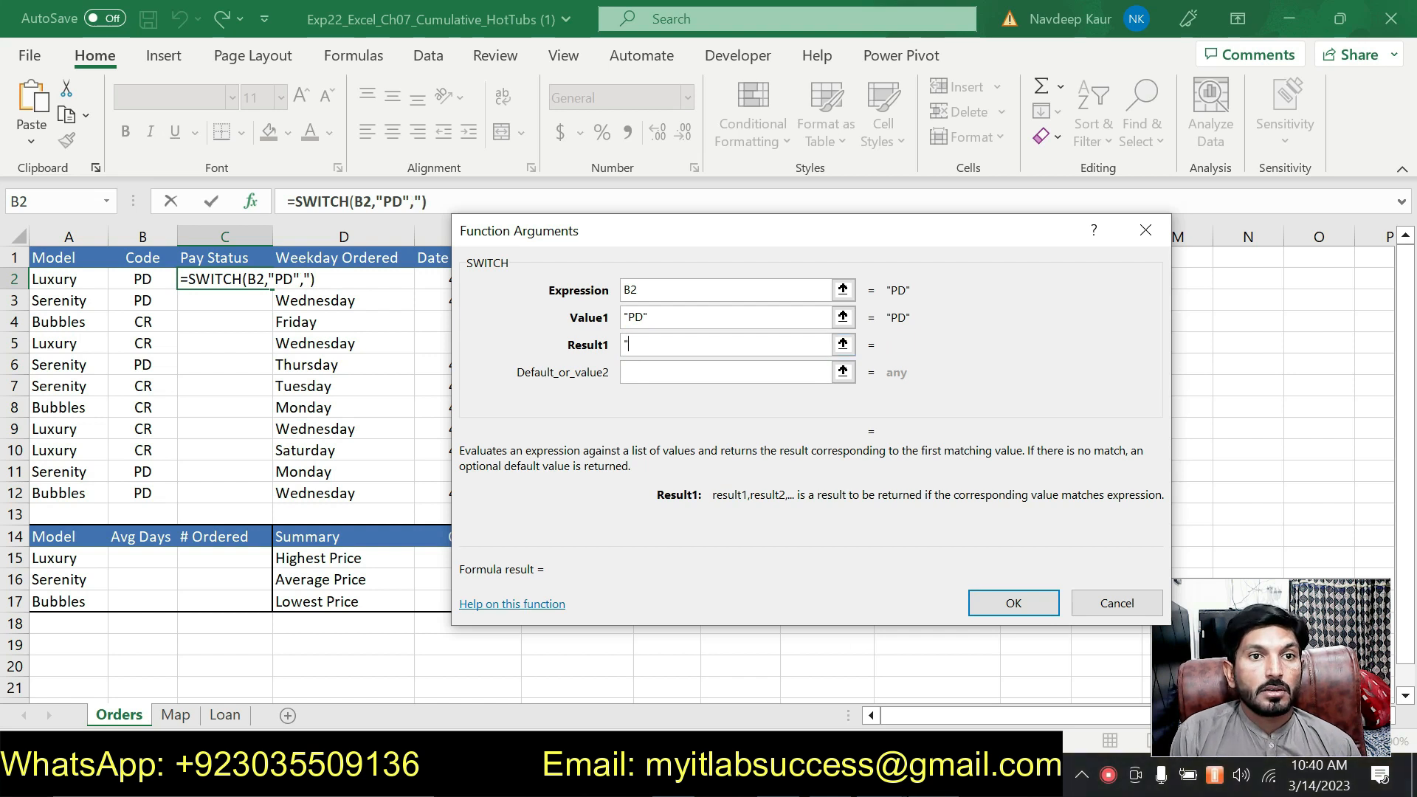
key("alt+Tab")
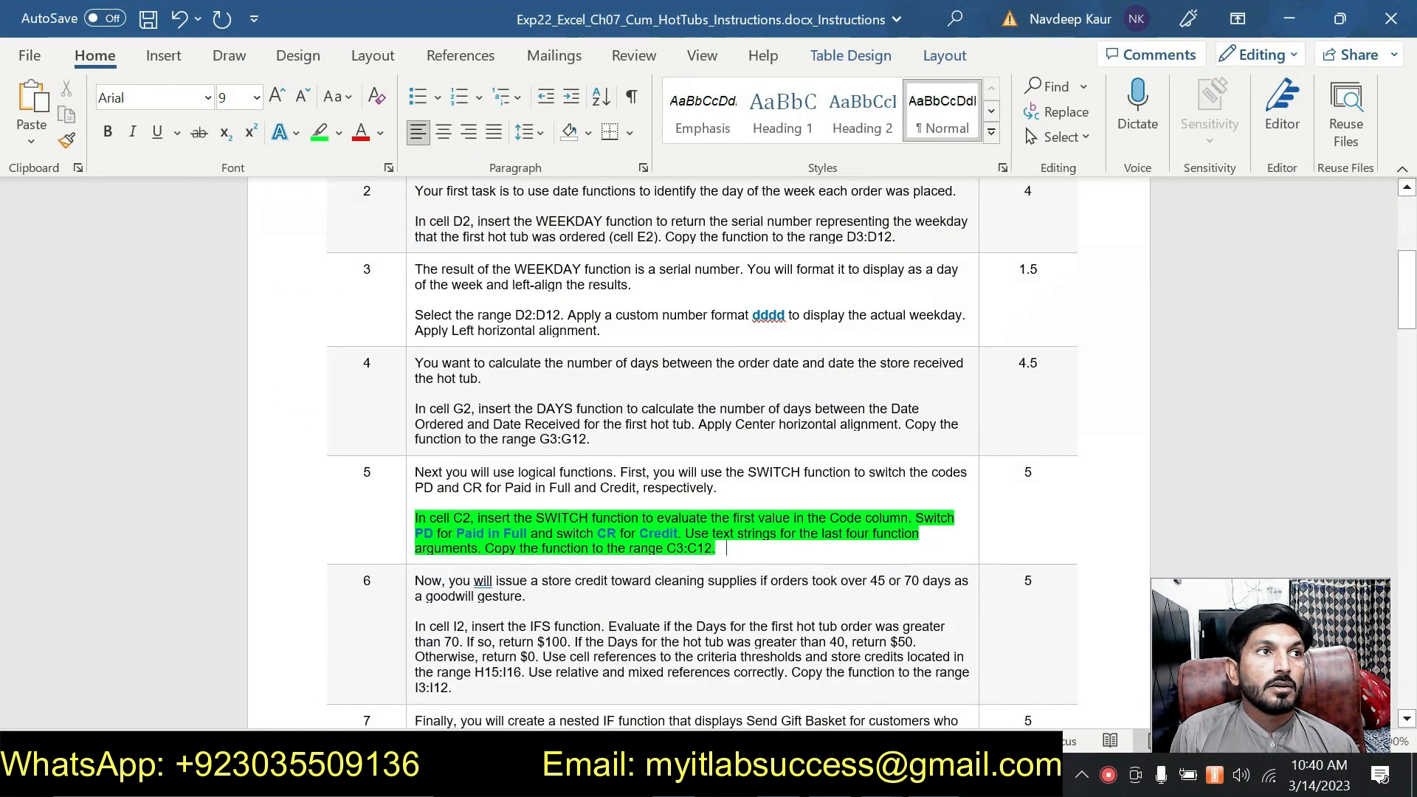
key("alt+Tab")
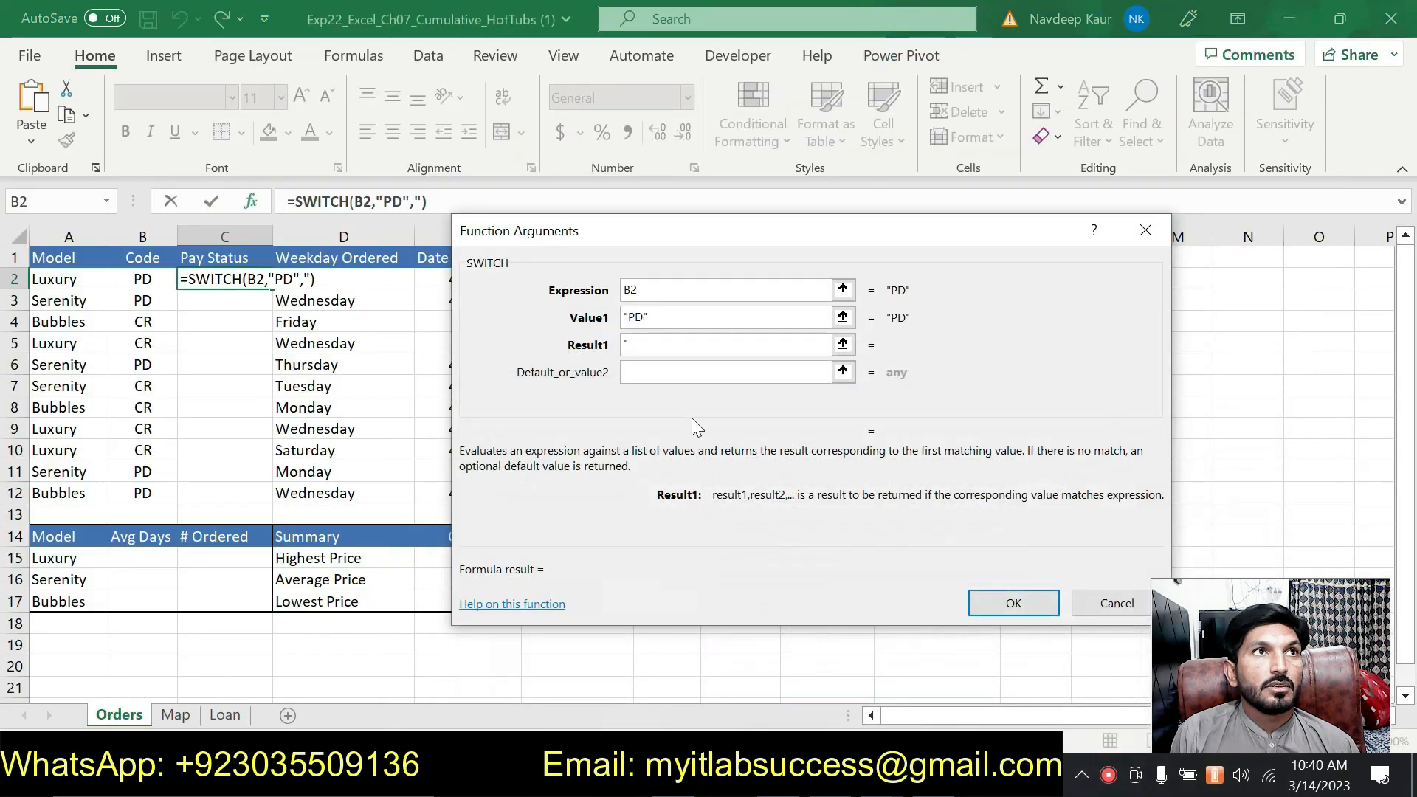
type("P")
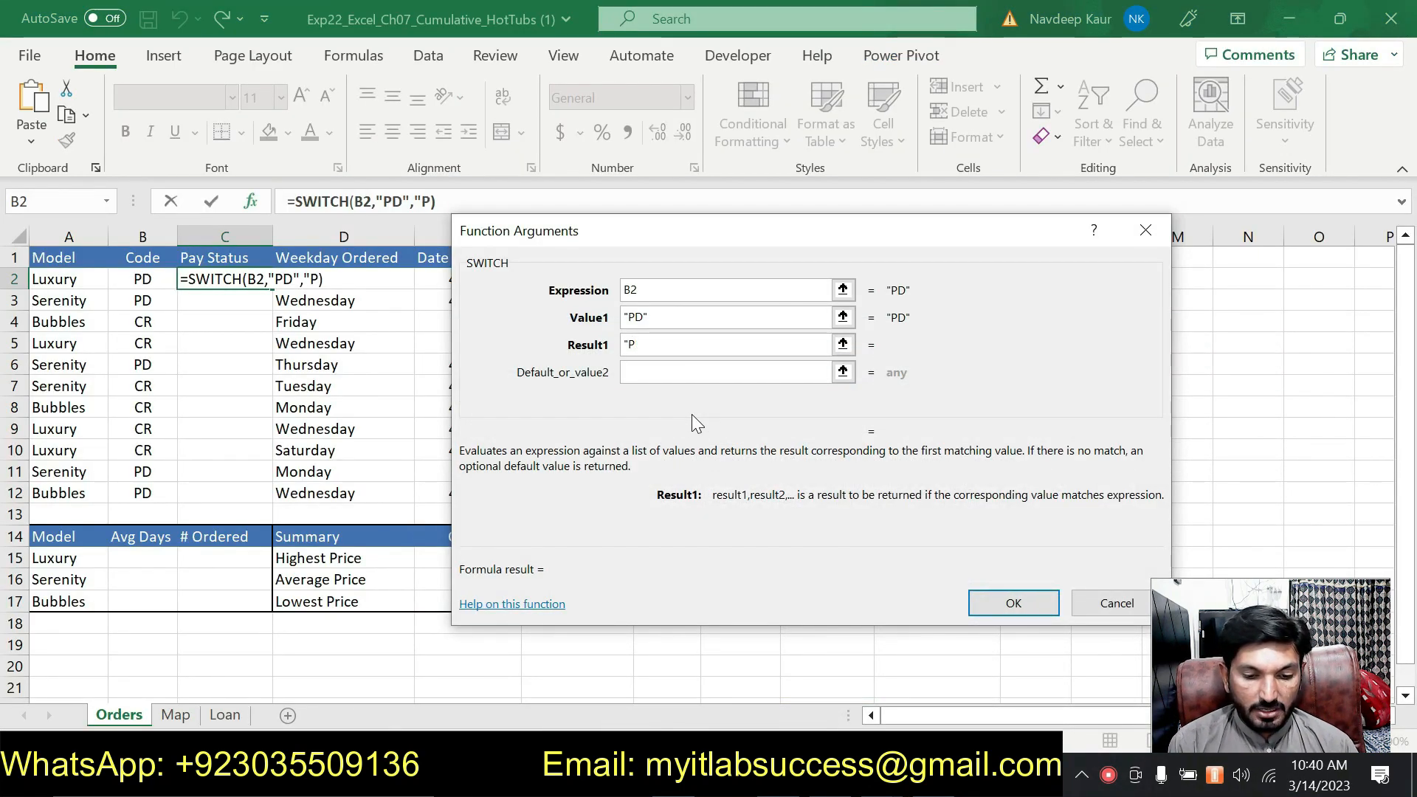
type("aid in F ")
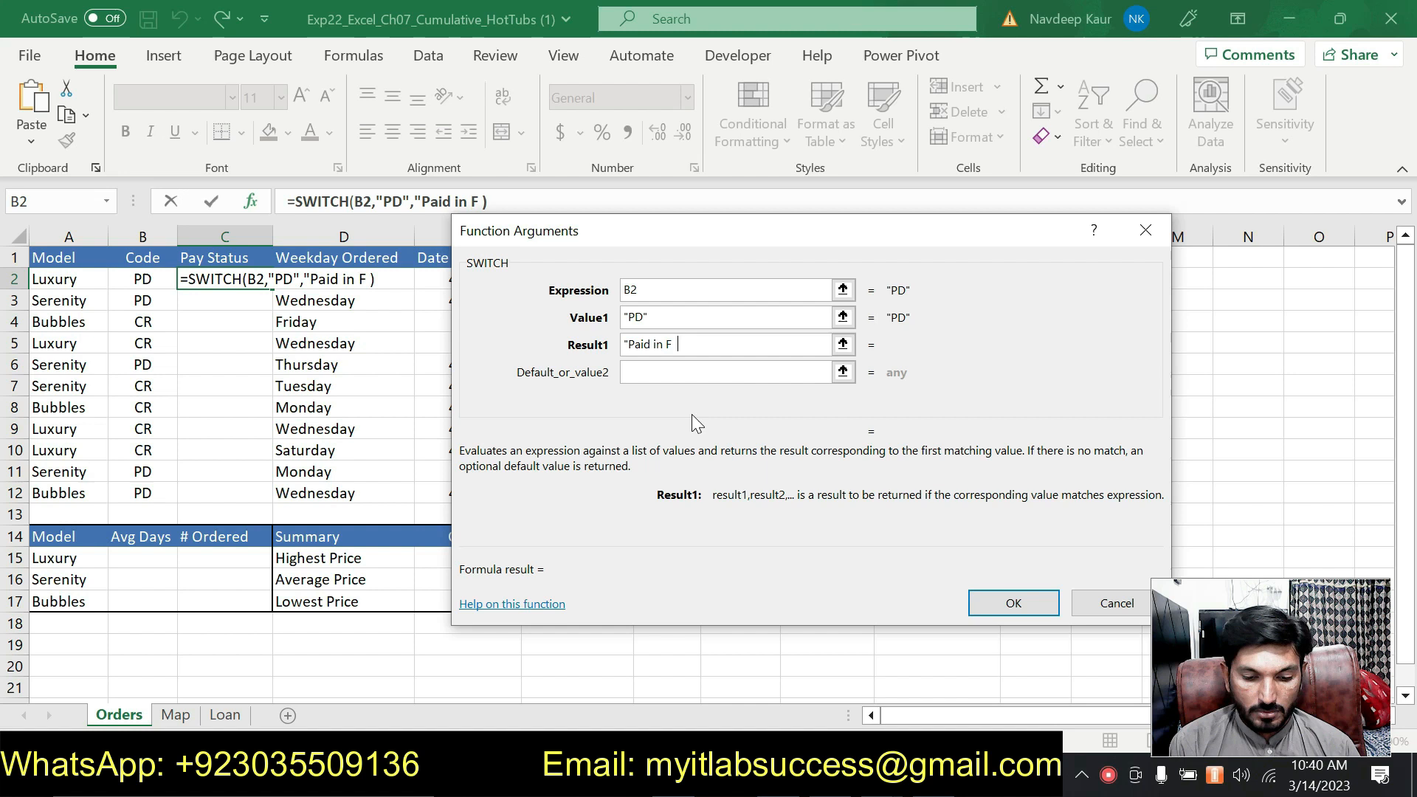
type("ull")
key("BackSpace")
key("BackSpace")
key("BackSpace")
key("BackSpace")
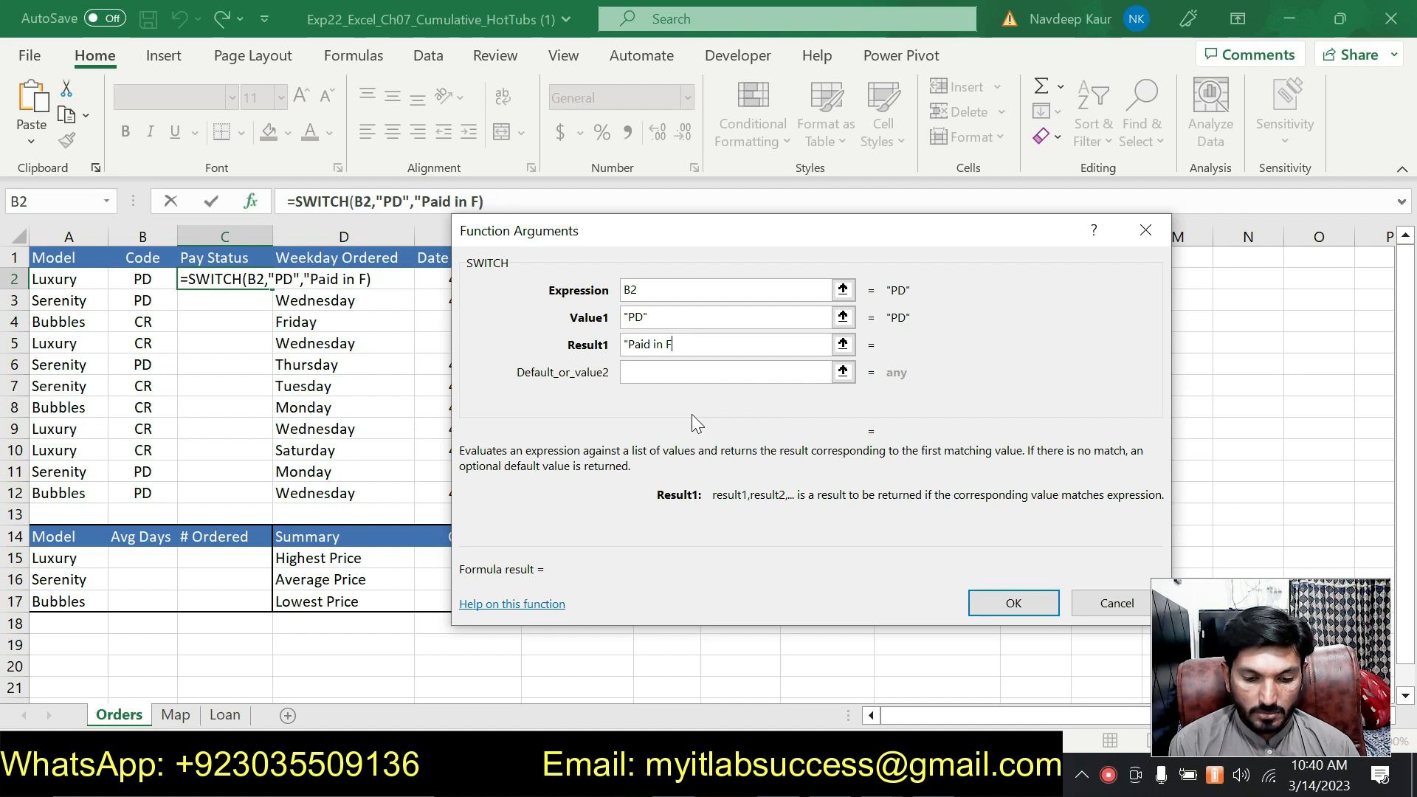
type("ull\"")
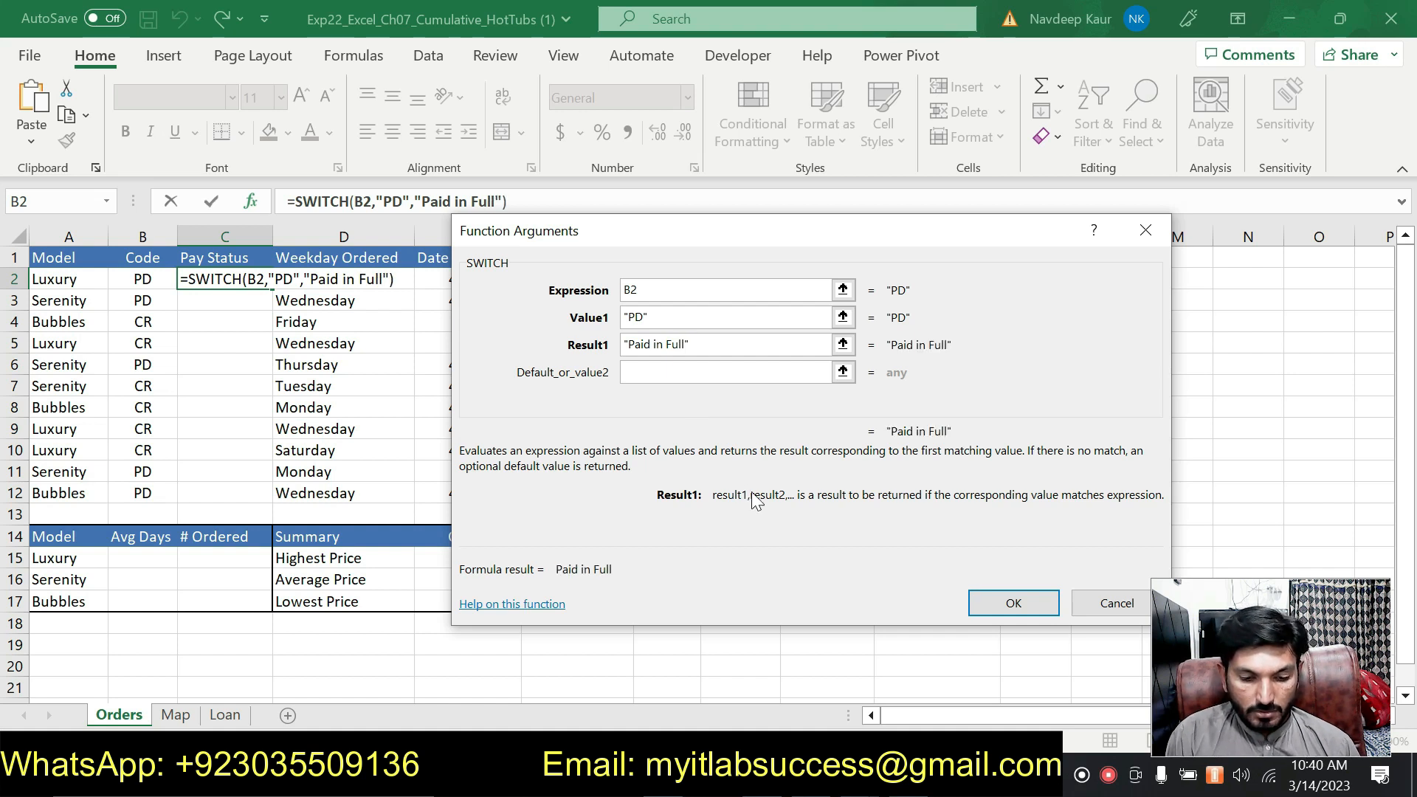
Recheck the Word instructions, then complete the SWITCH function with second value "CR" and second result "Credit".
key("alt+Tab")
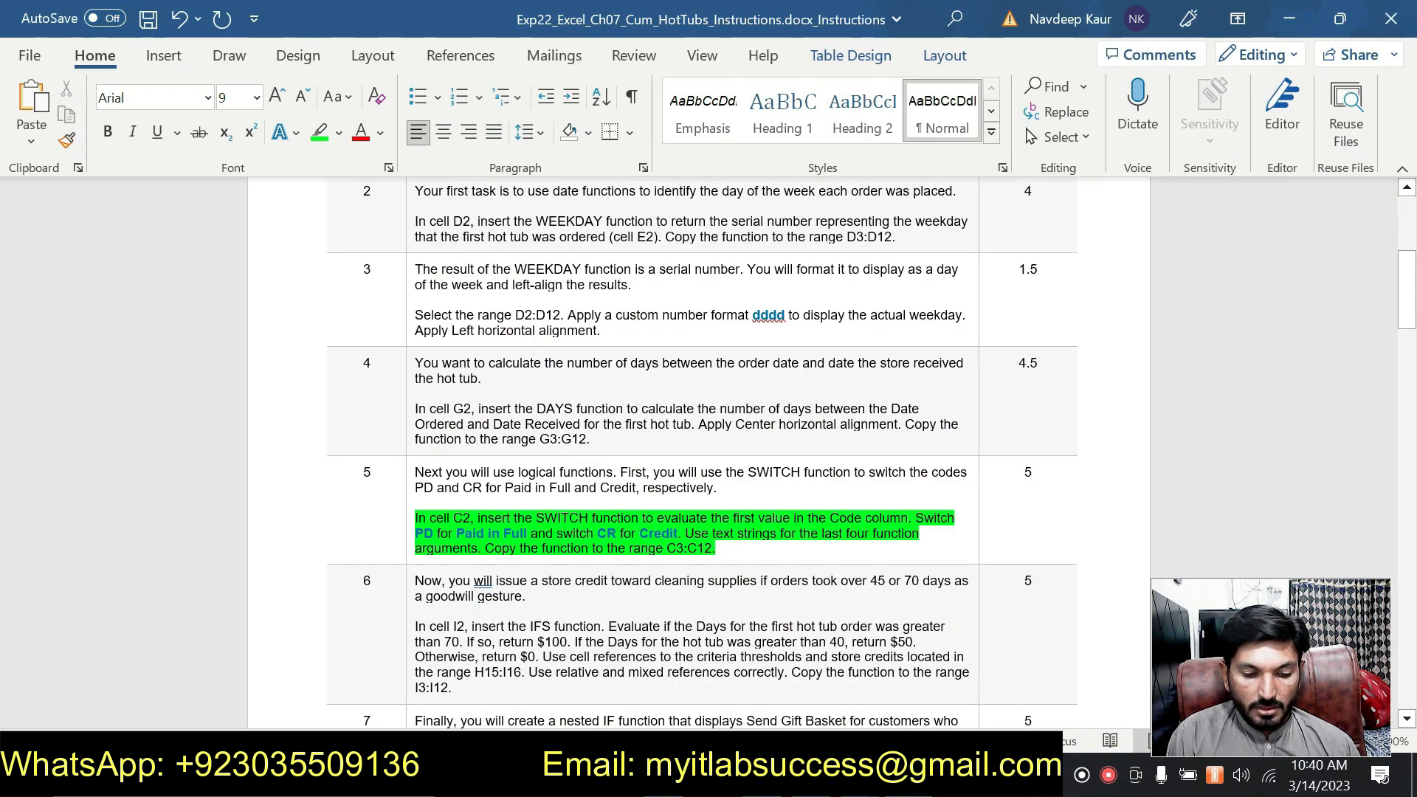
key("alt+Tab")
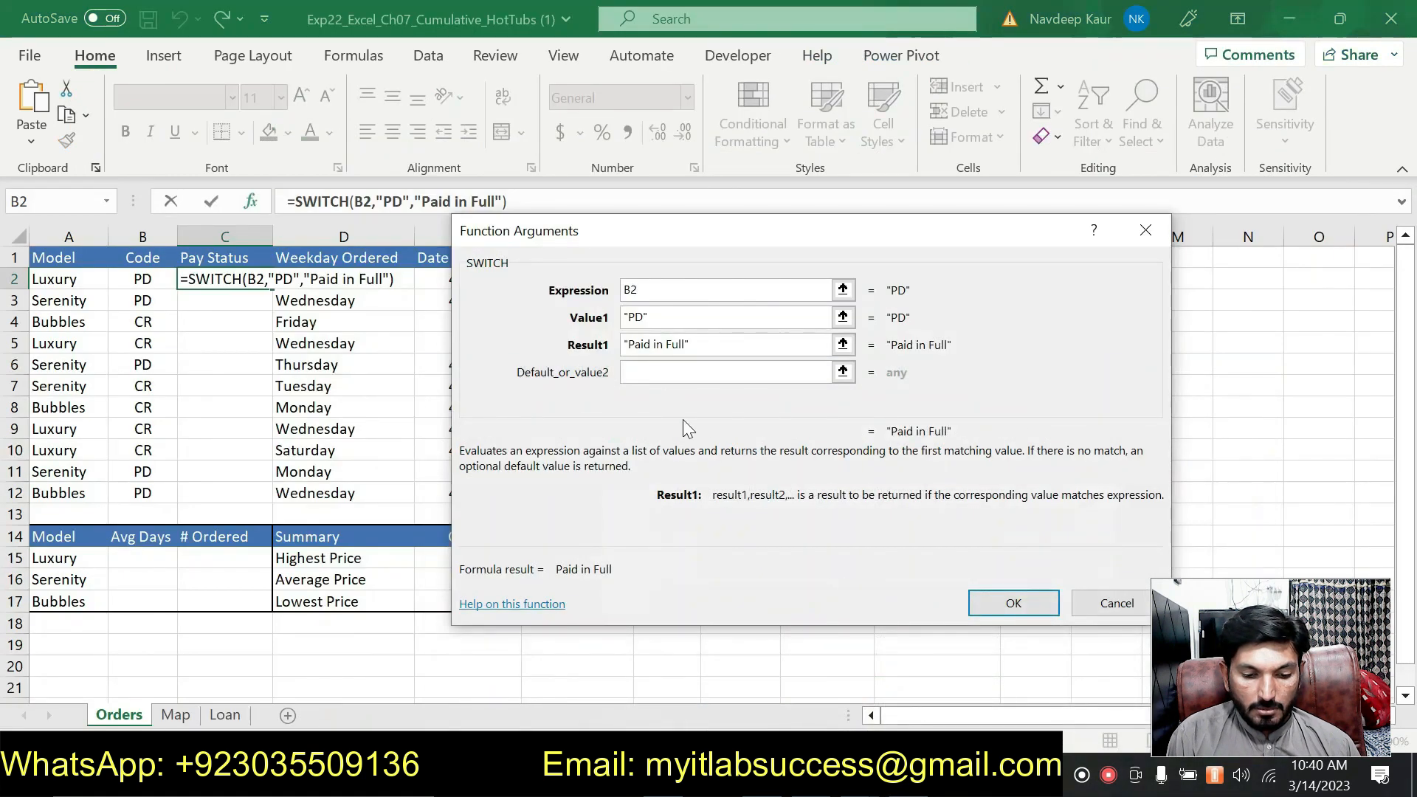
left_click(657, 373)
type("\"CR\"")
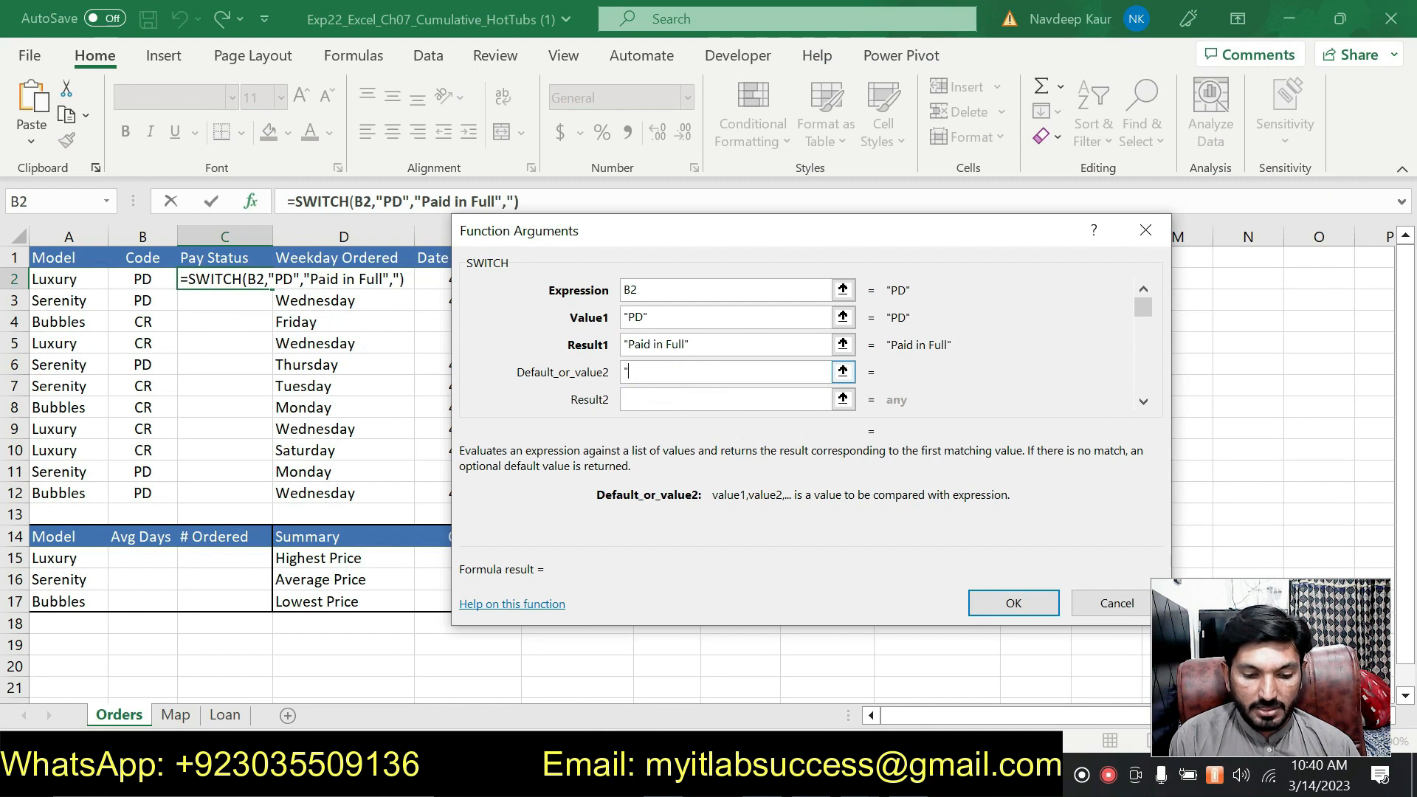
left_click(662, 398)
type("\"")
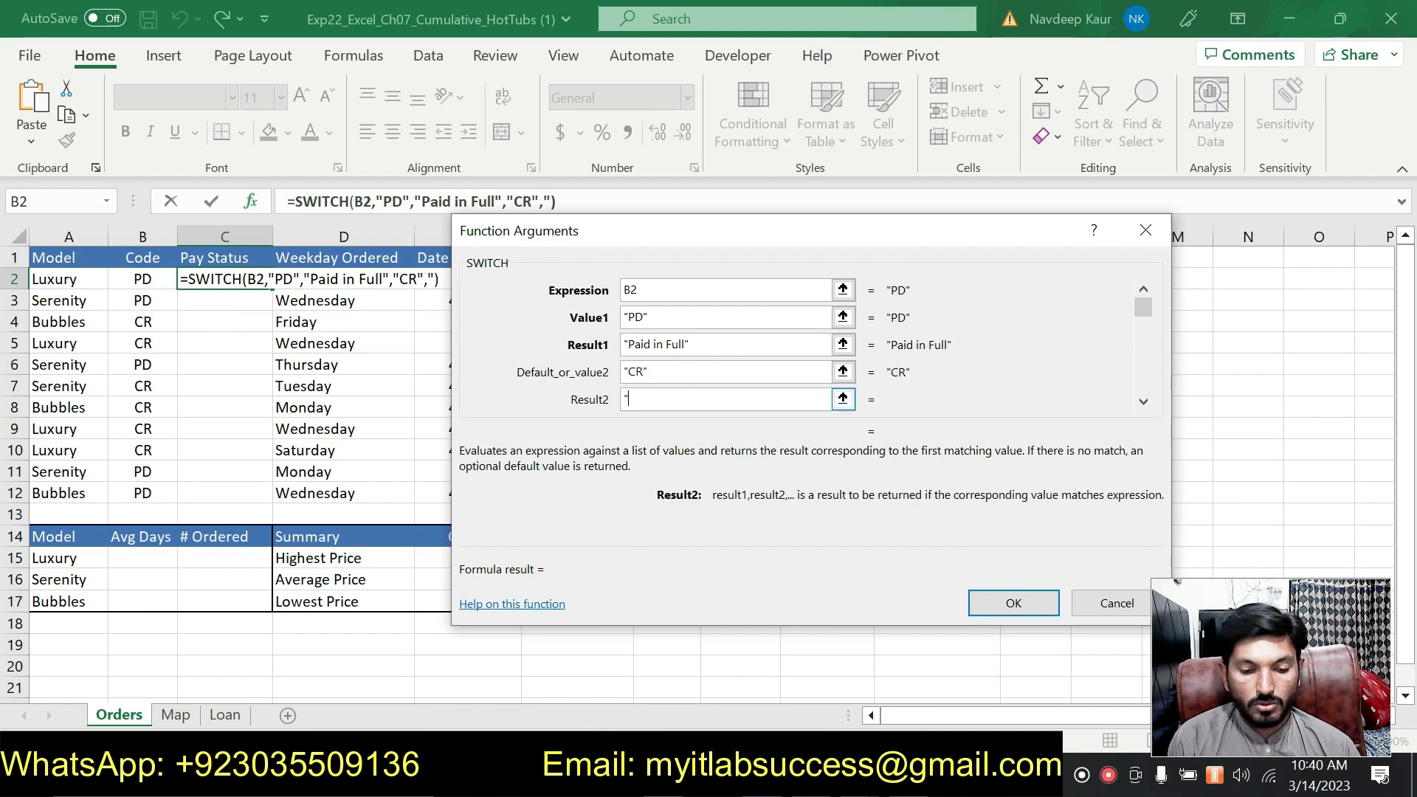
type("Credit\"")
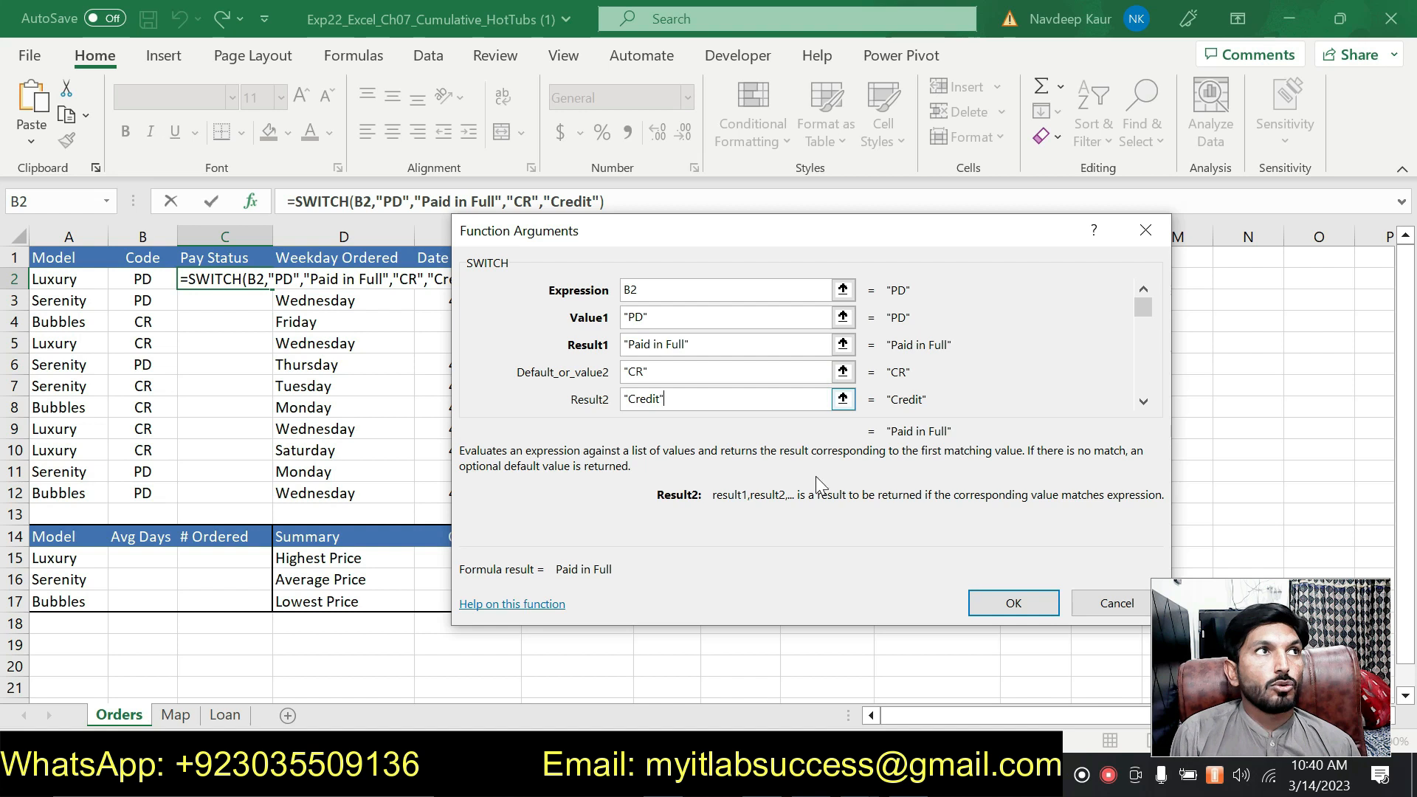
left_click(1012, 603)
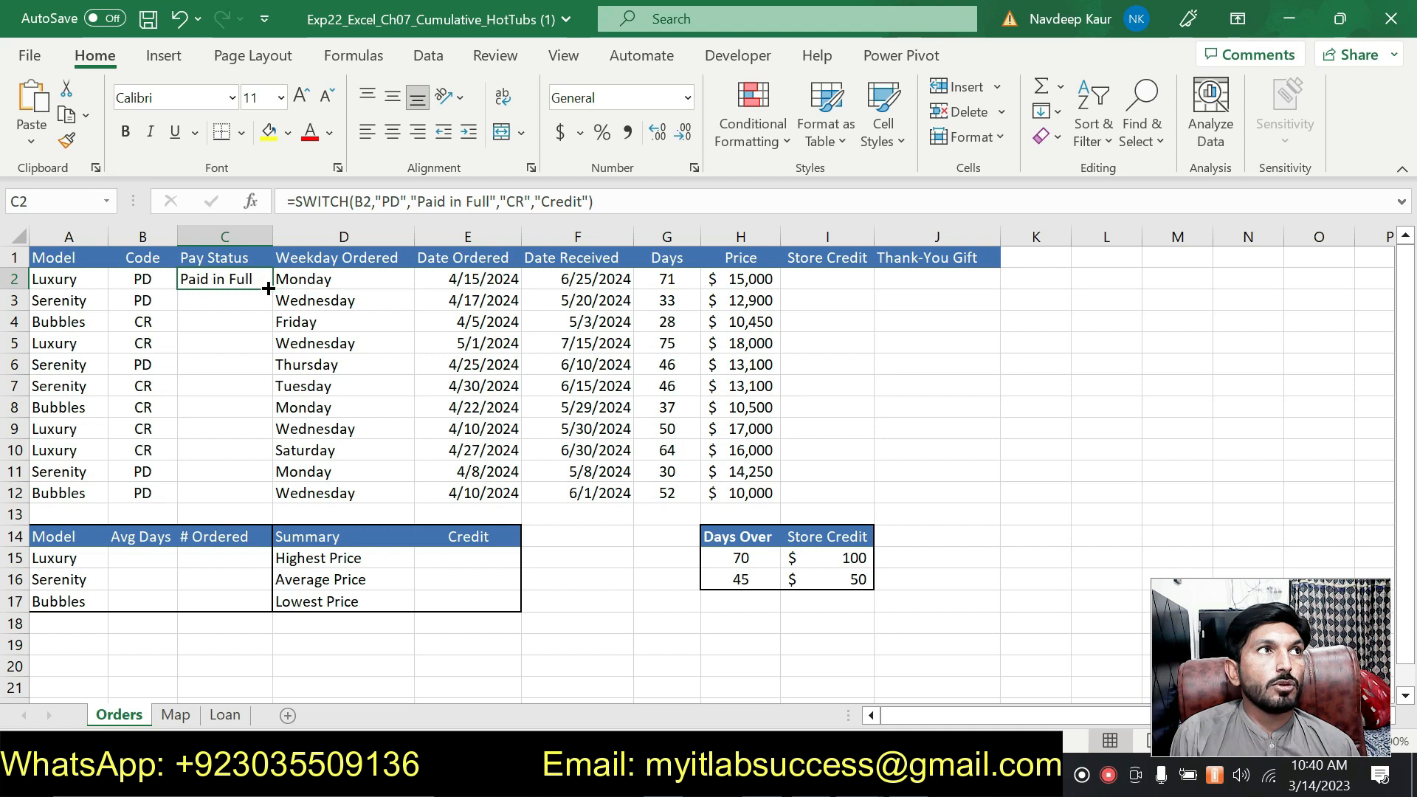
Copy the SWITCH function from C2 down to C3:C12 and check several Pay Status cells against their codes.
left_click_drag(268, 289, 267, 504)
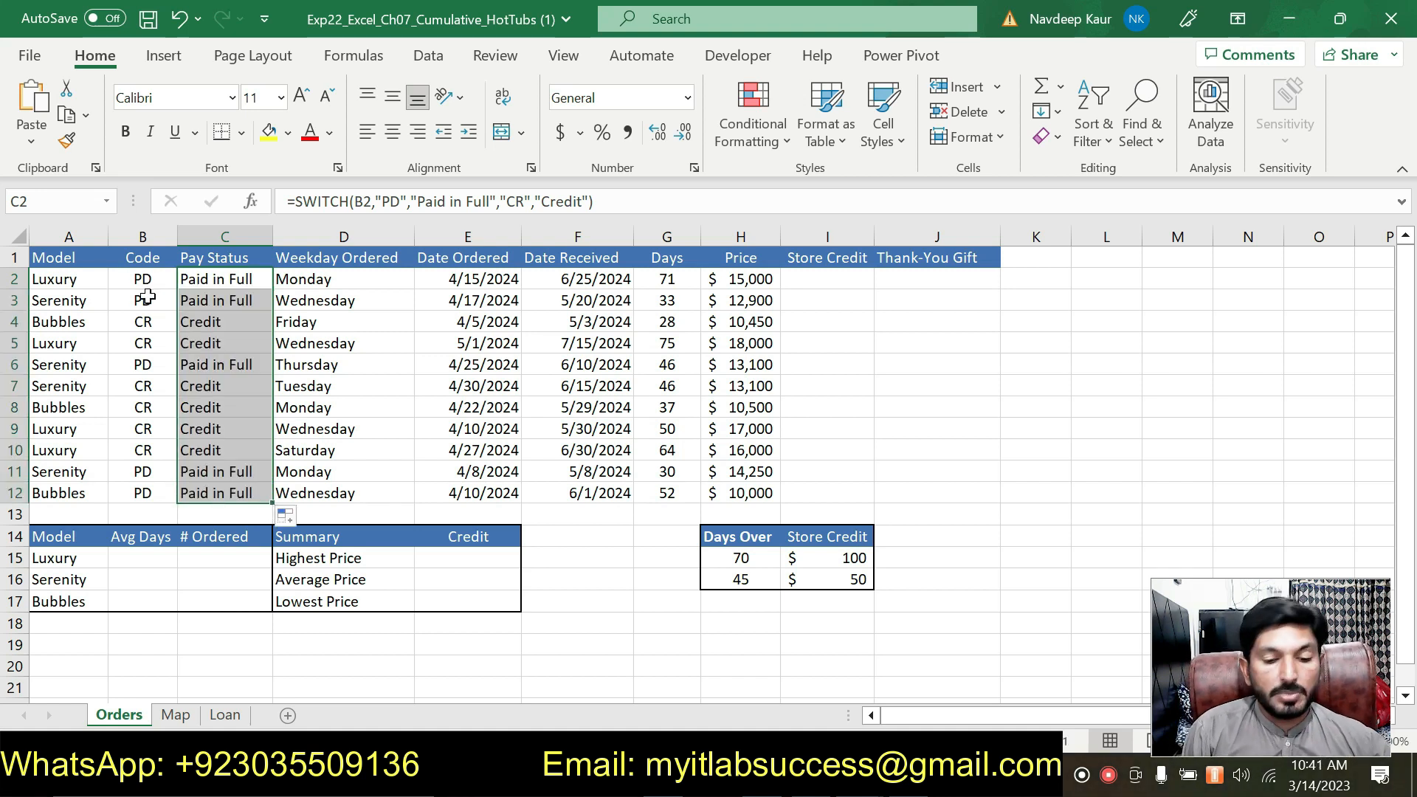
left_click(228, 300)
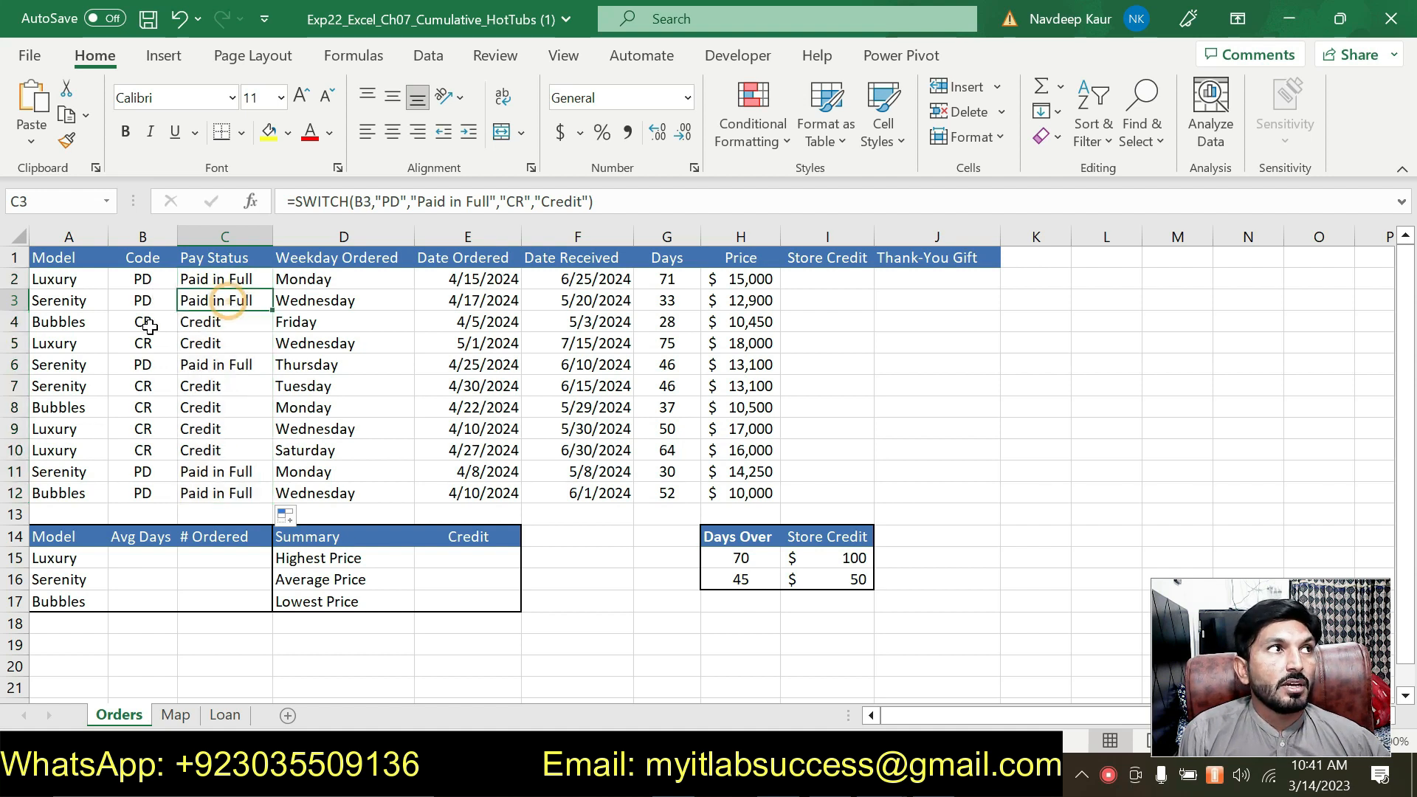
left_click(202, 322)
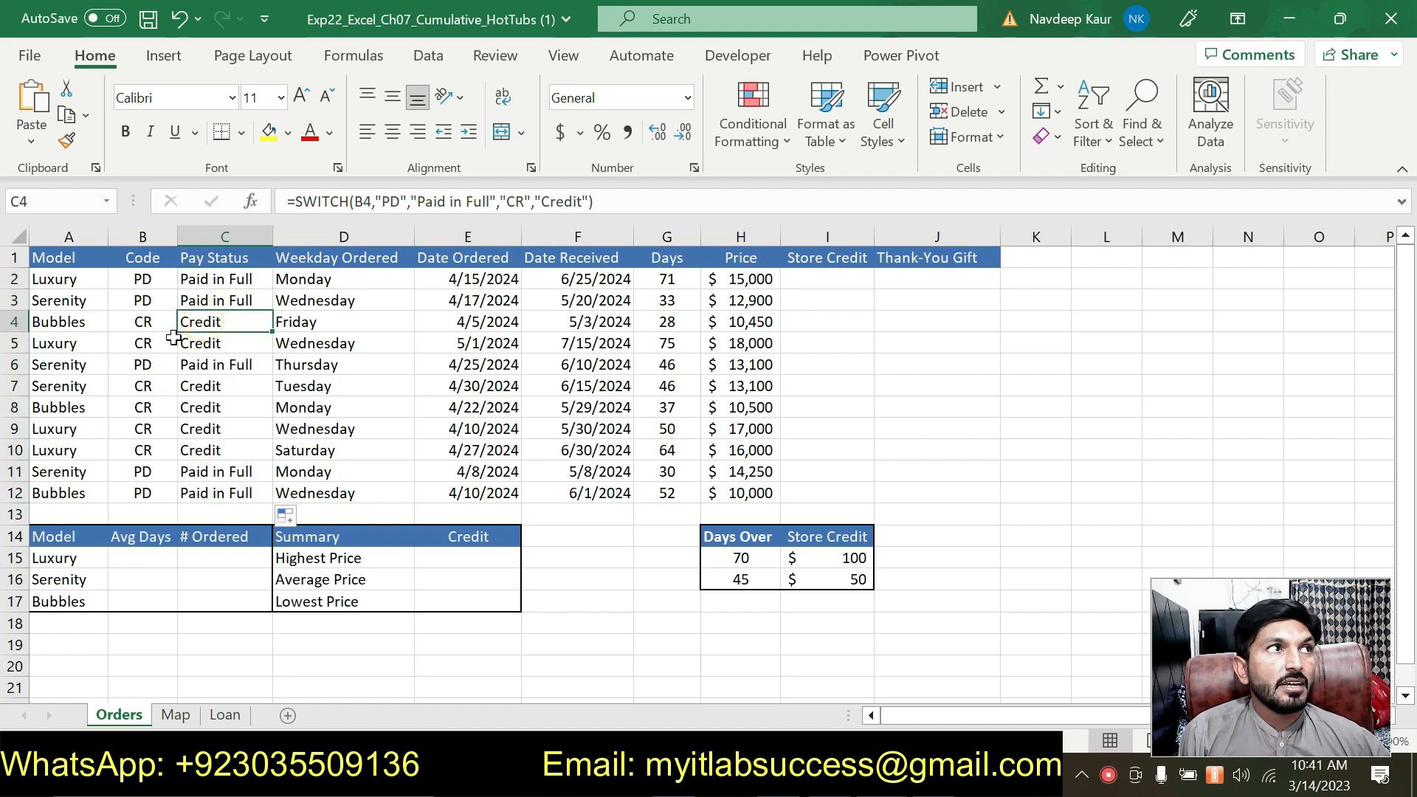
left_click(155, 320)
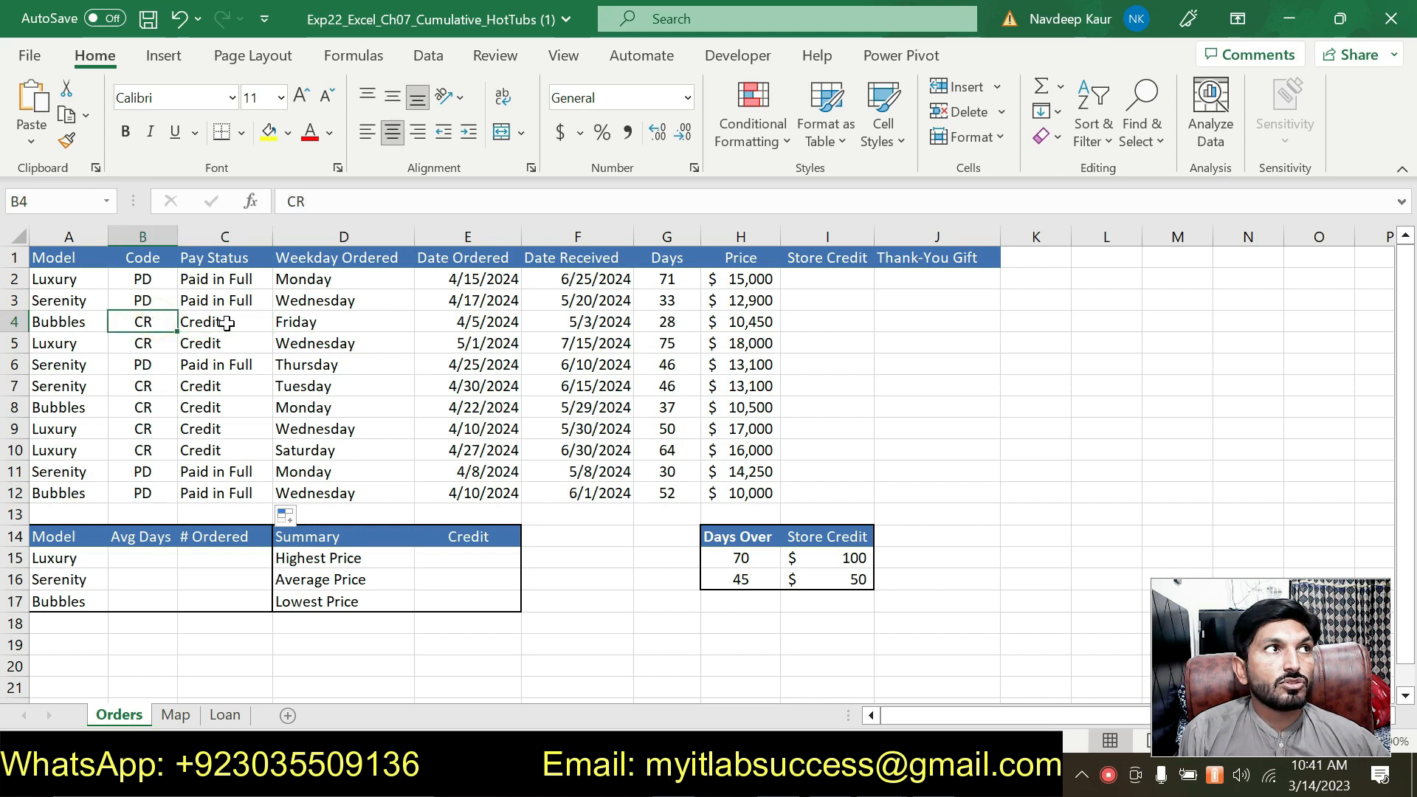
left_click(221, 322)
left_click(155, 365)
left_click(223, 364)
left_click(211, 386)
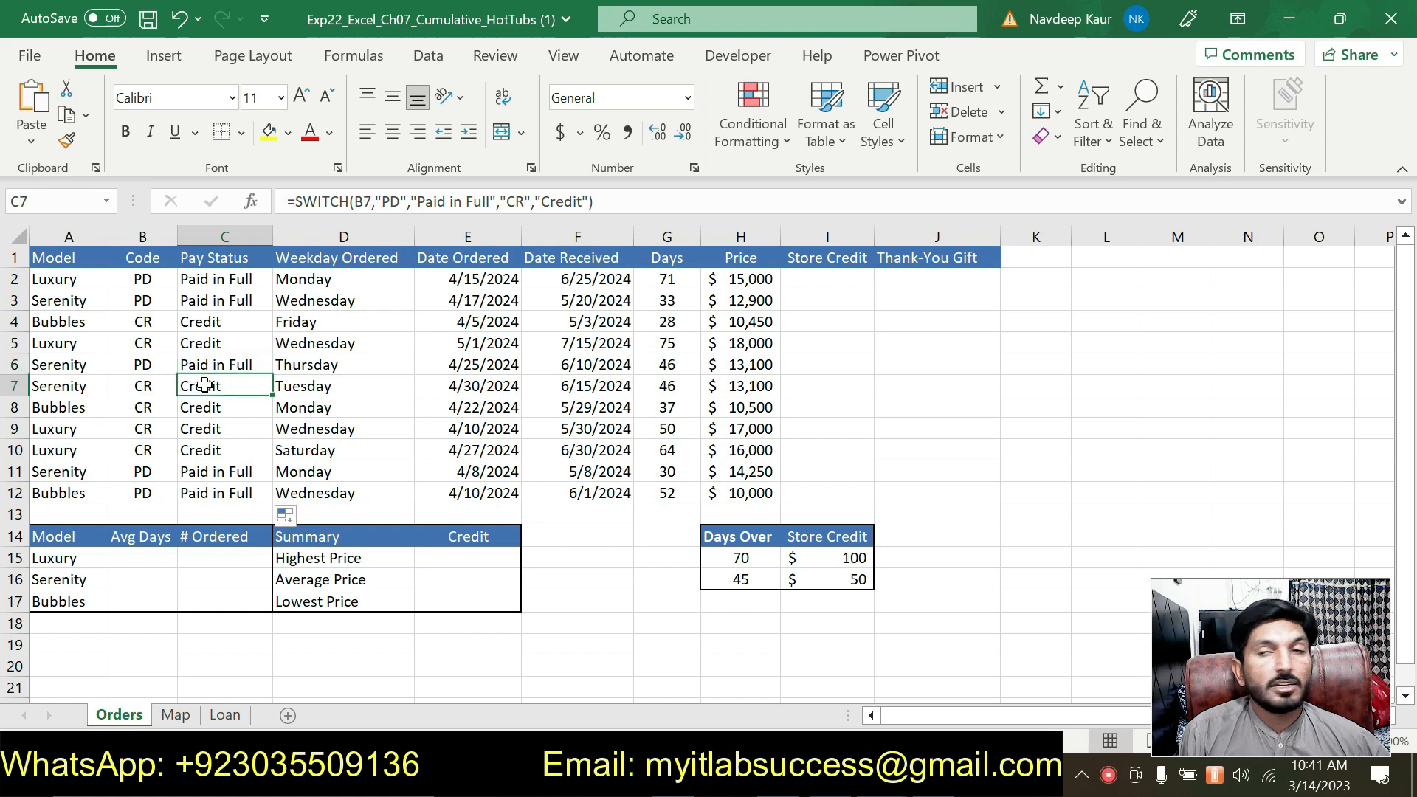
Switch to the Word instructions and remove the green highlight from the step 5 paragraph about the SWITCH function.
key("alt+Tab")
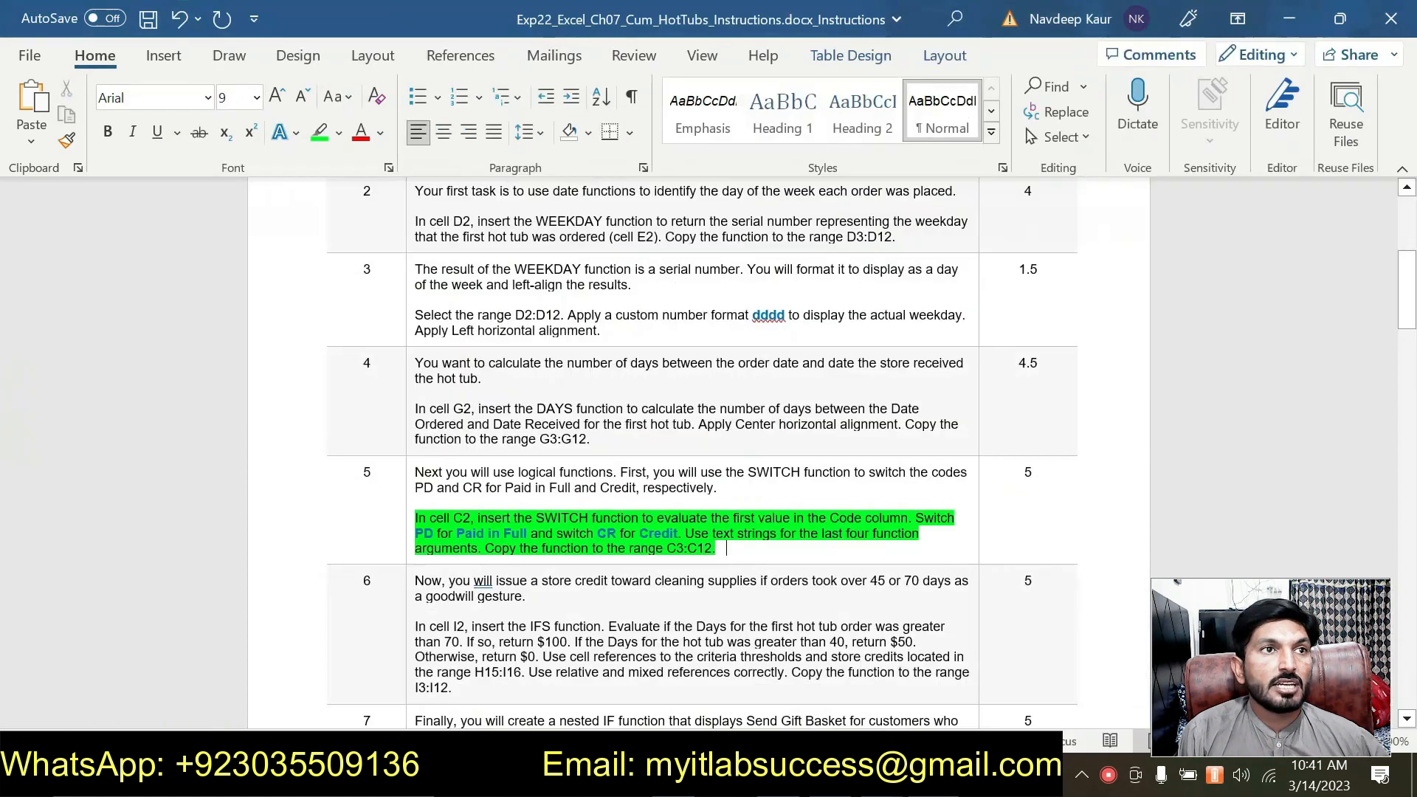
left_click_drag(726, 550, 416, 512)
left_click(502, 473)
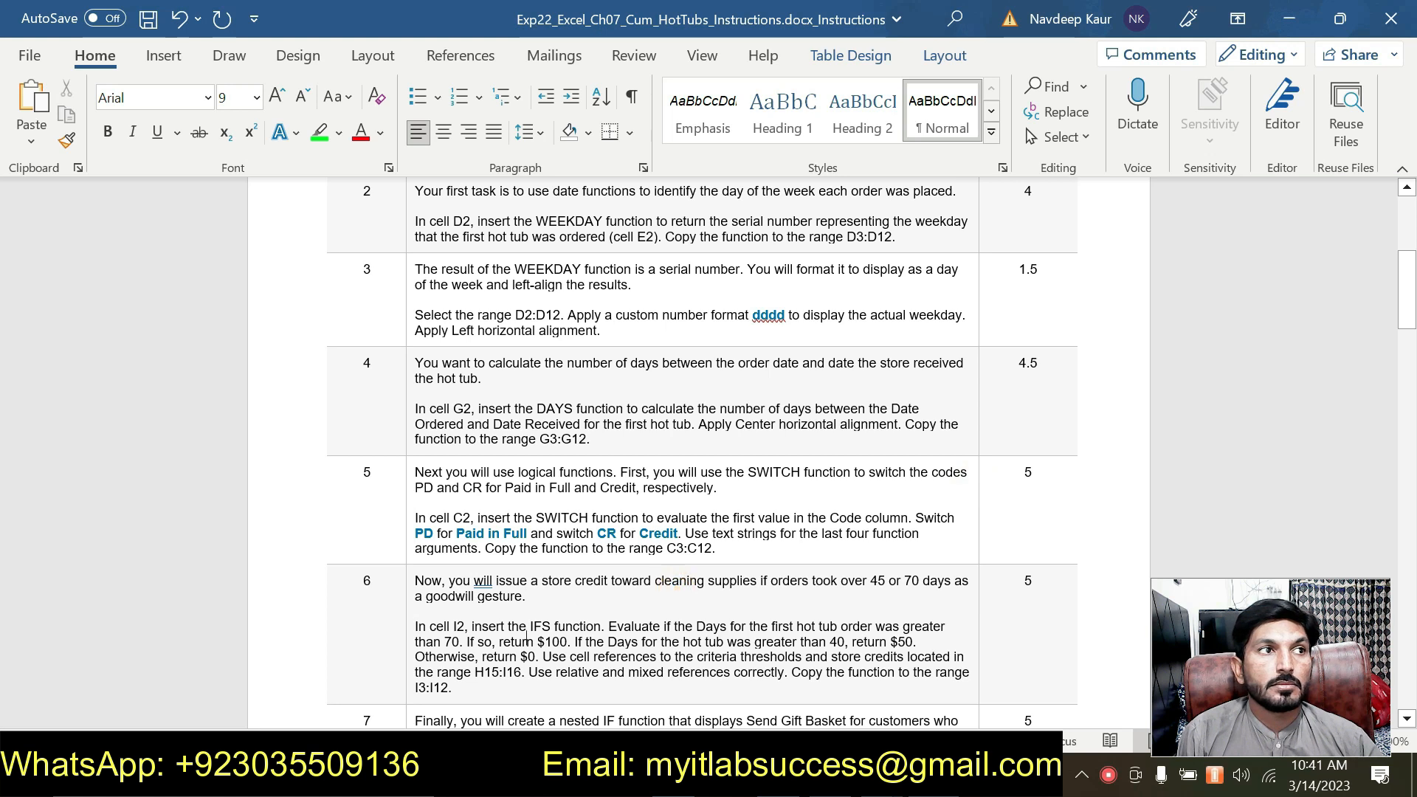
Highlight the step 6 paragraph about the IFS function in cell I2.
scroll(527, 720, "down", 6)
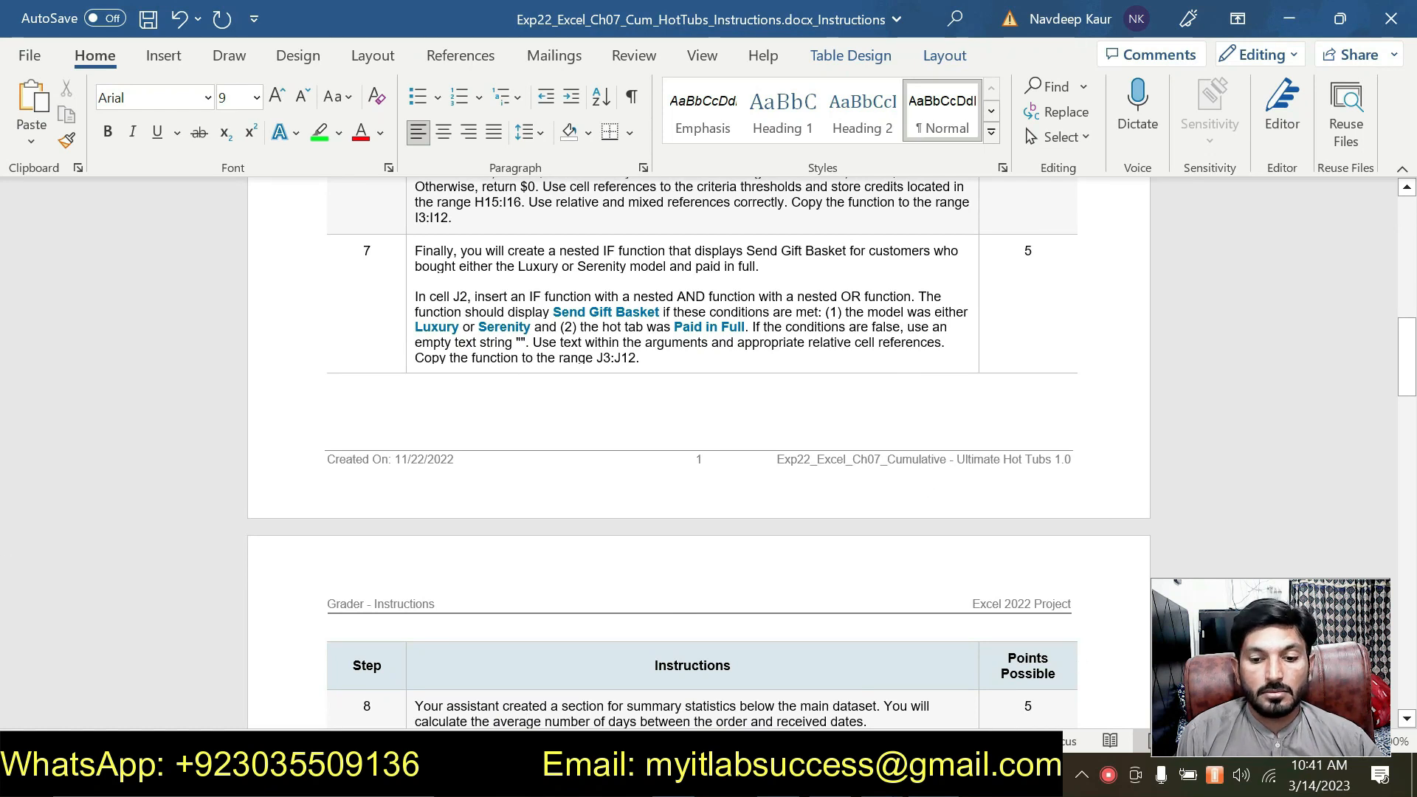
left_click_drag(1407, 361, 1407, 340)
left_click_drag(452, 374, 417, 313)
left_click(499, 288)
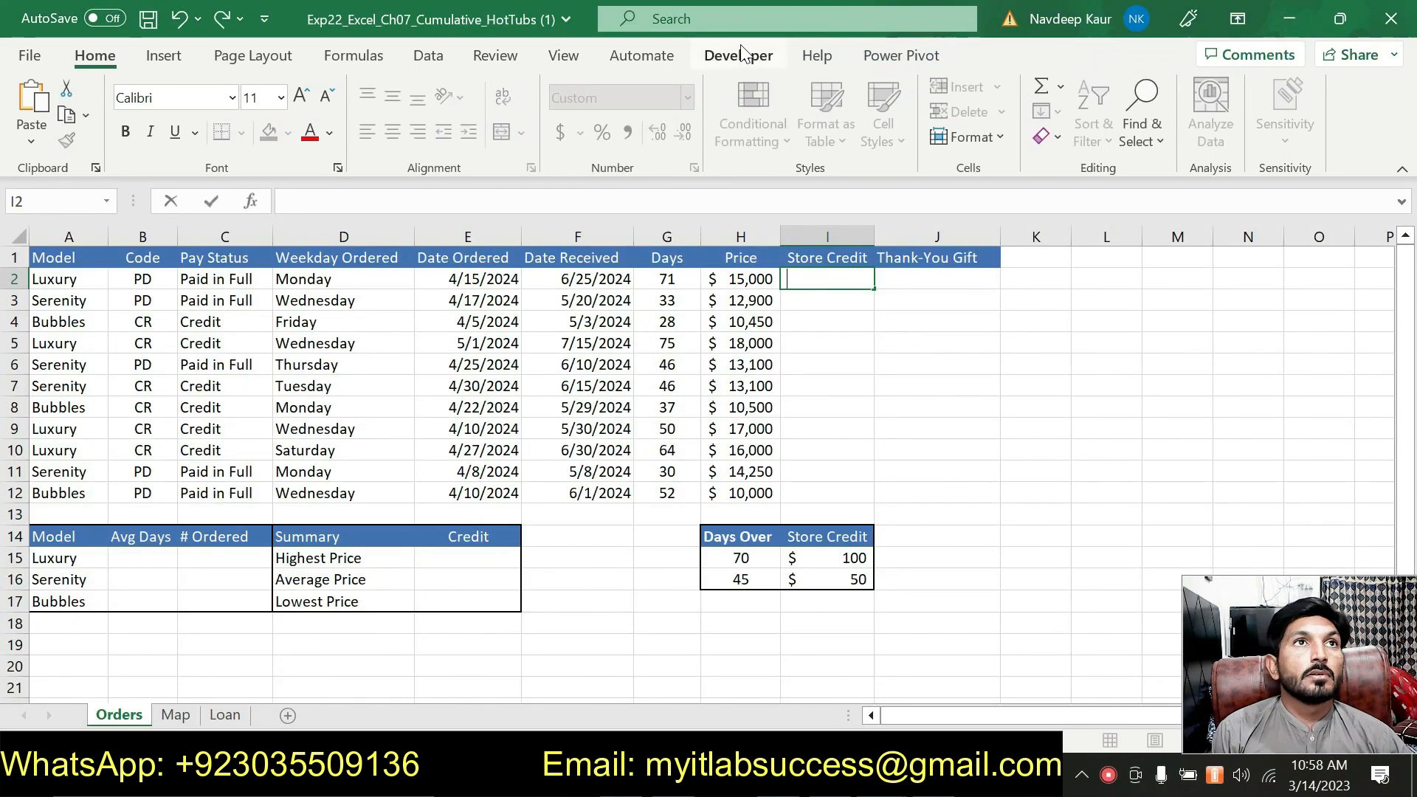
Start an IFS function in cell I2 of the Orders sheet and open its function arguments.
left_click(796, 279)
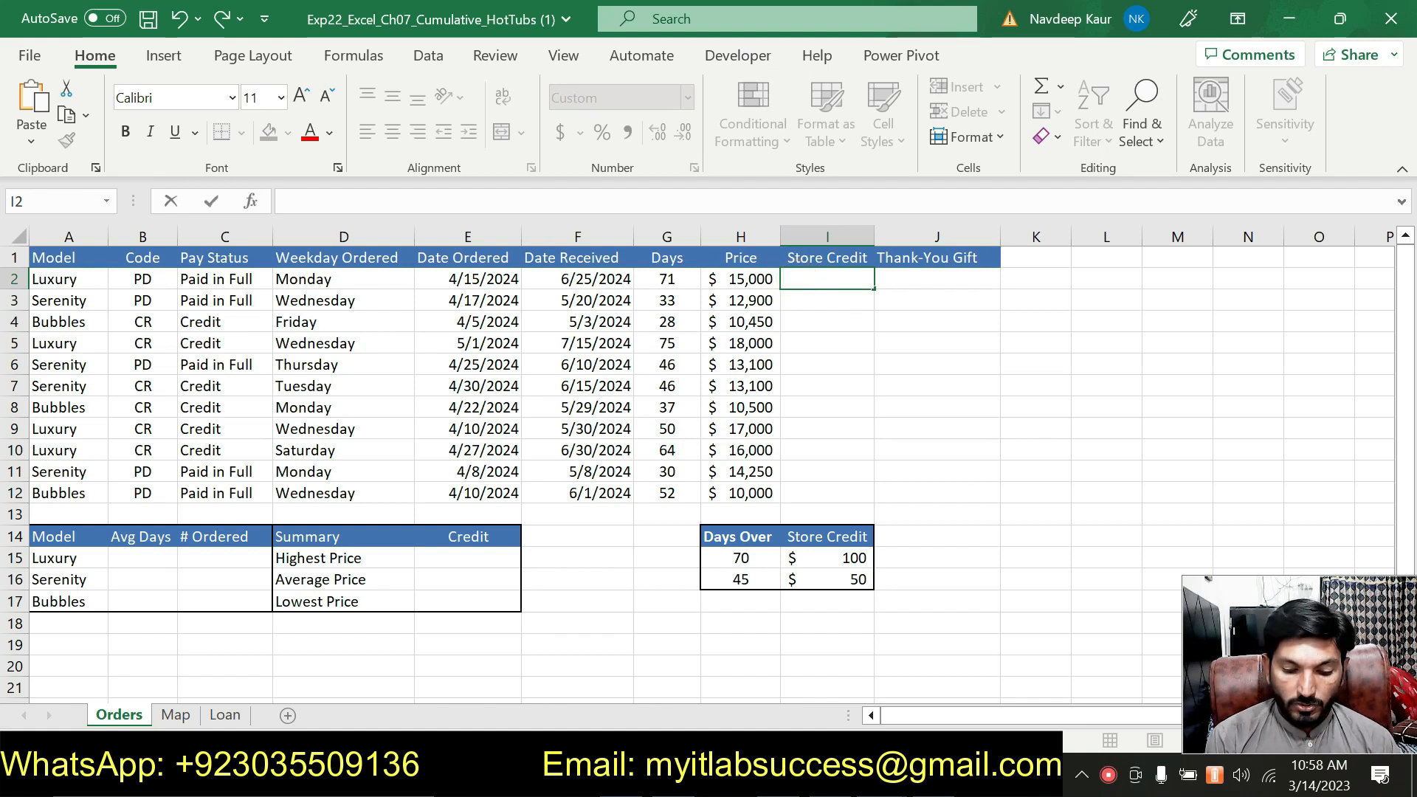
type("=if")
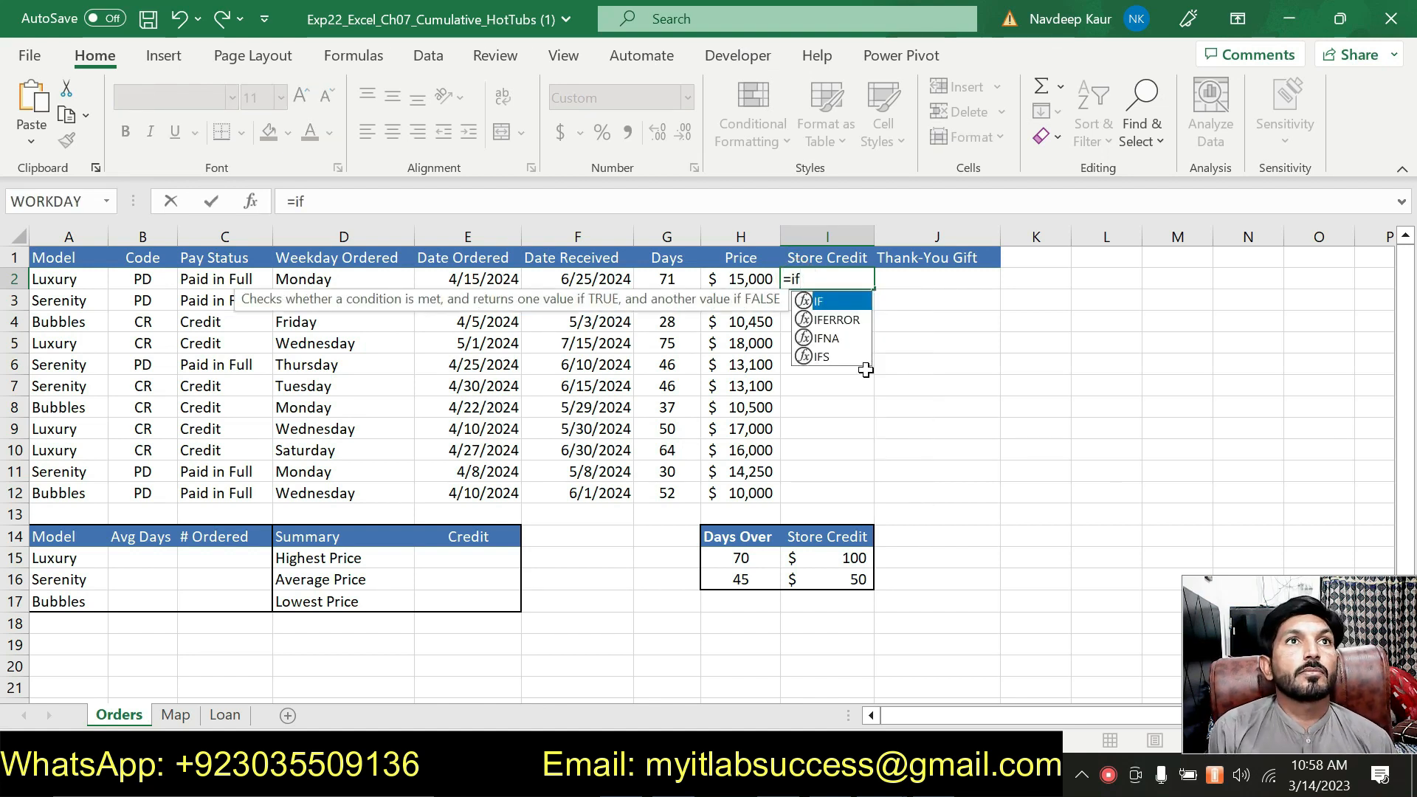
double_click(834, 358)
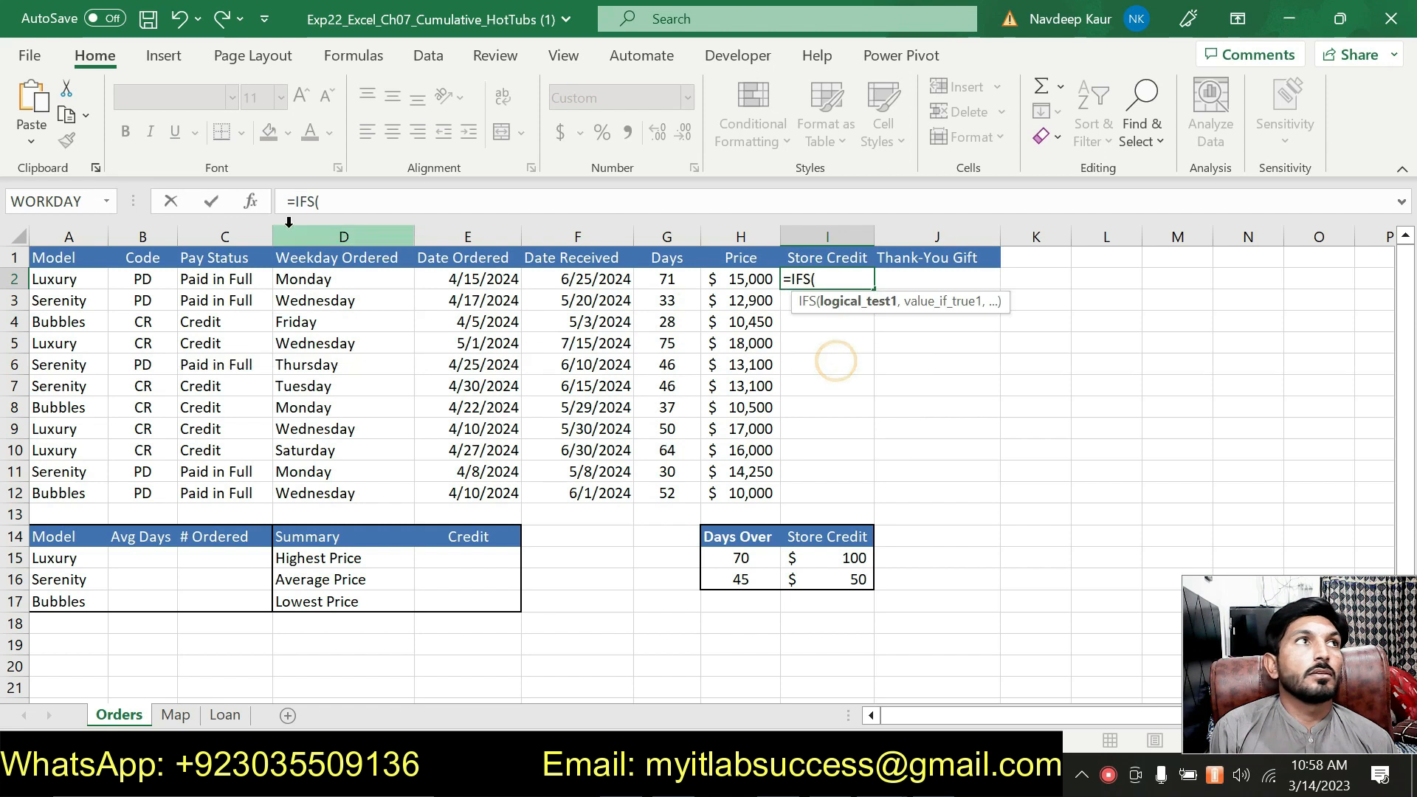
left_click(250, 200)
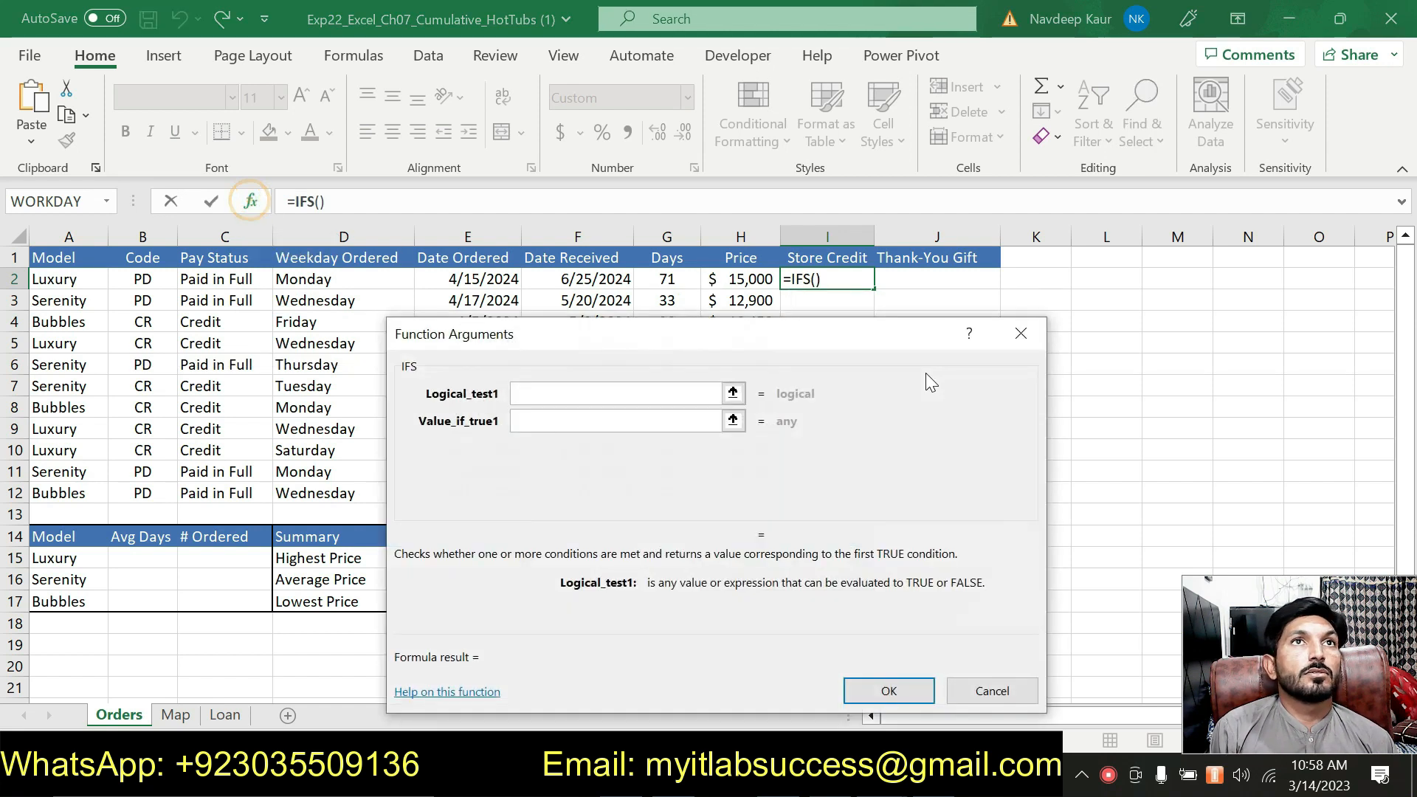
Enter G2>H15 as the first logical test of the IFS function, rechecking the Word instructions for the threshold.
left_click_drag(761, 337, 467, 140)
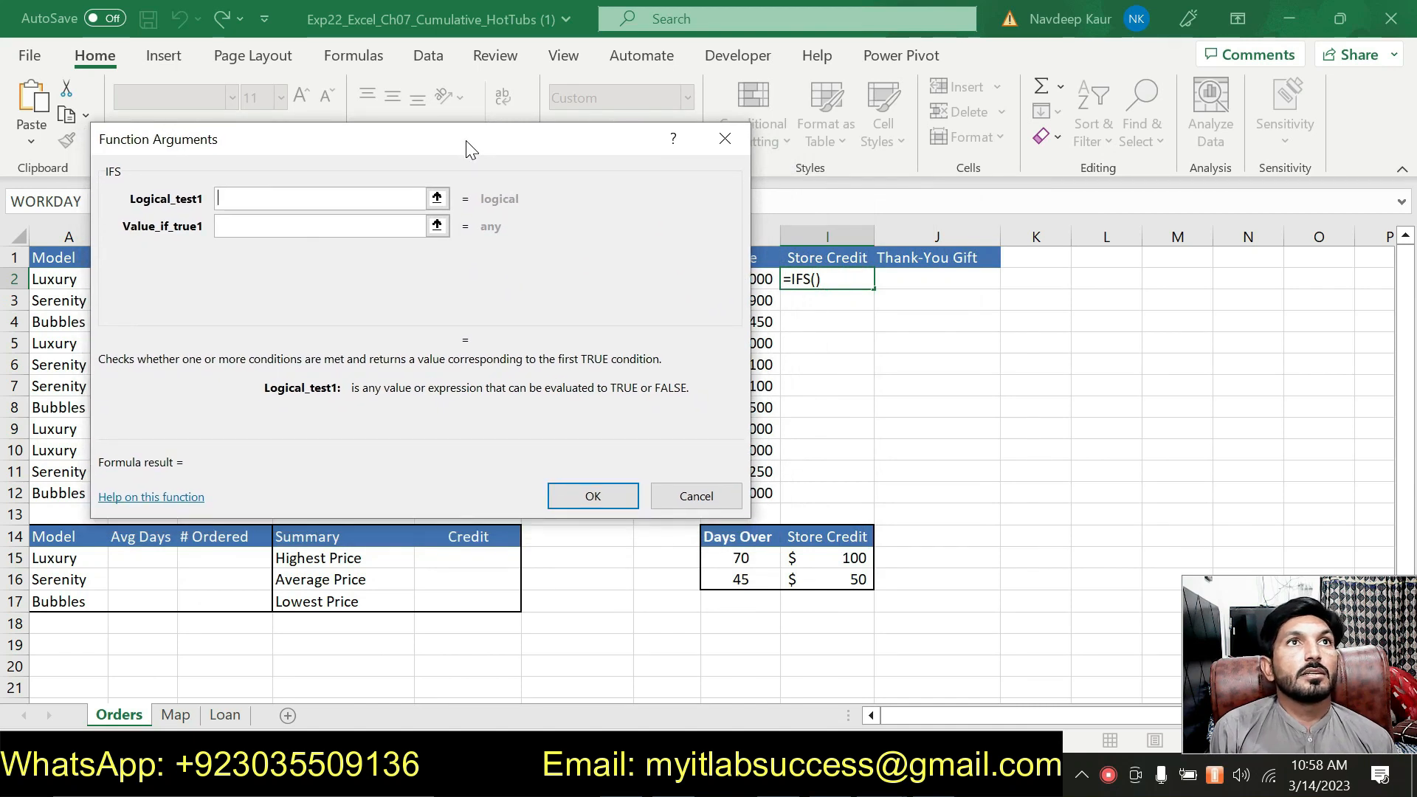
left_click(296, 198)
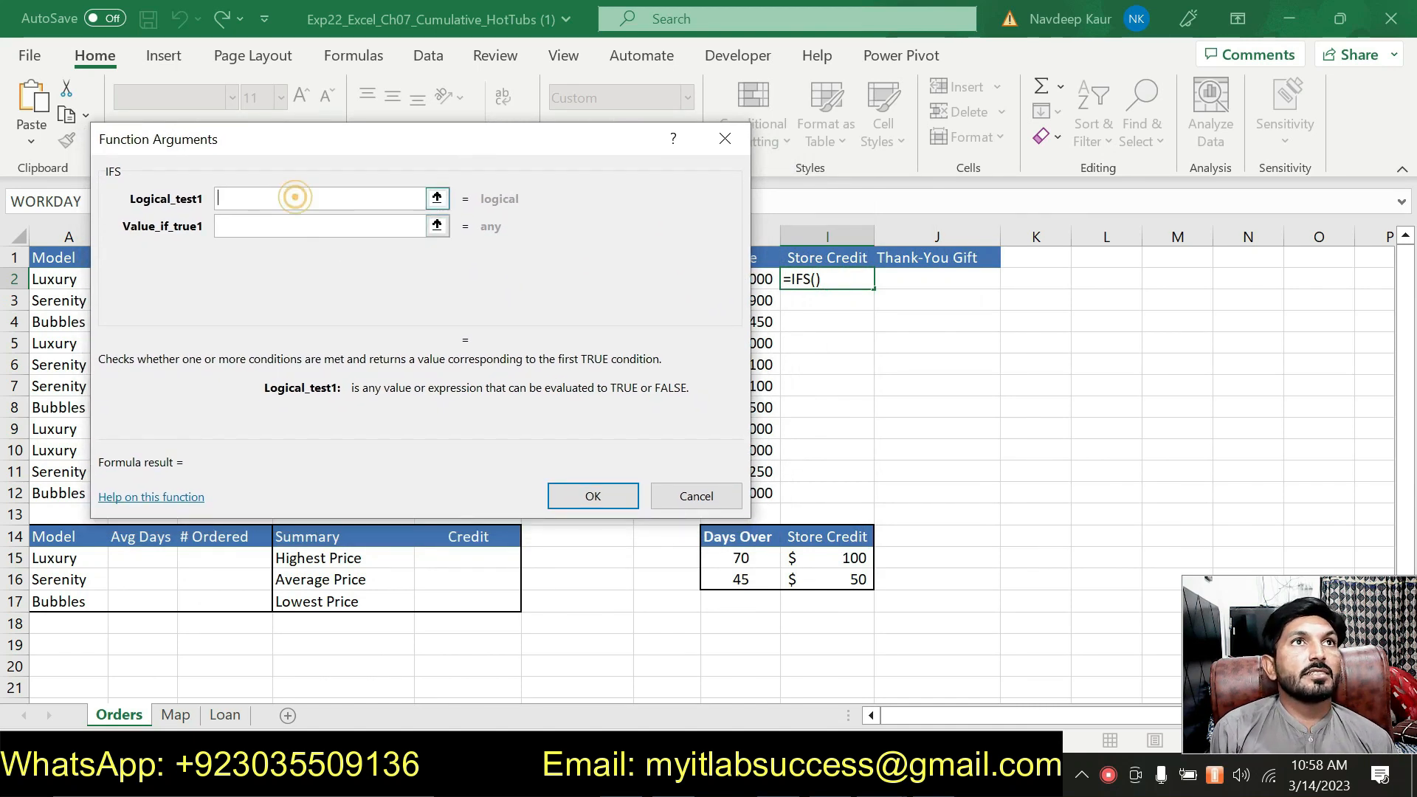
left_click_drag(409, 139, 408, 300)
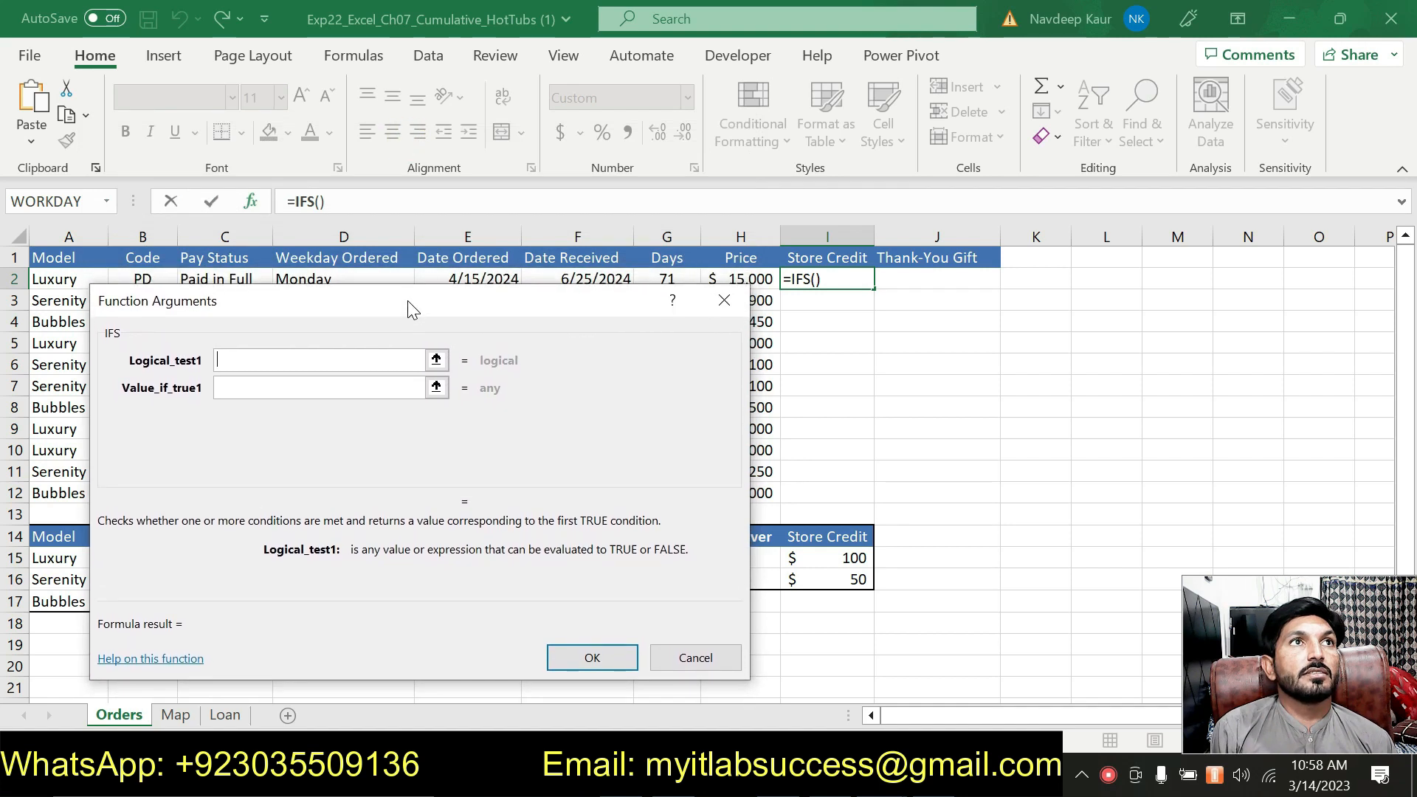
left_click(670, 280)
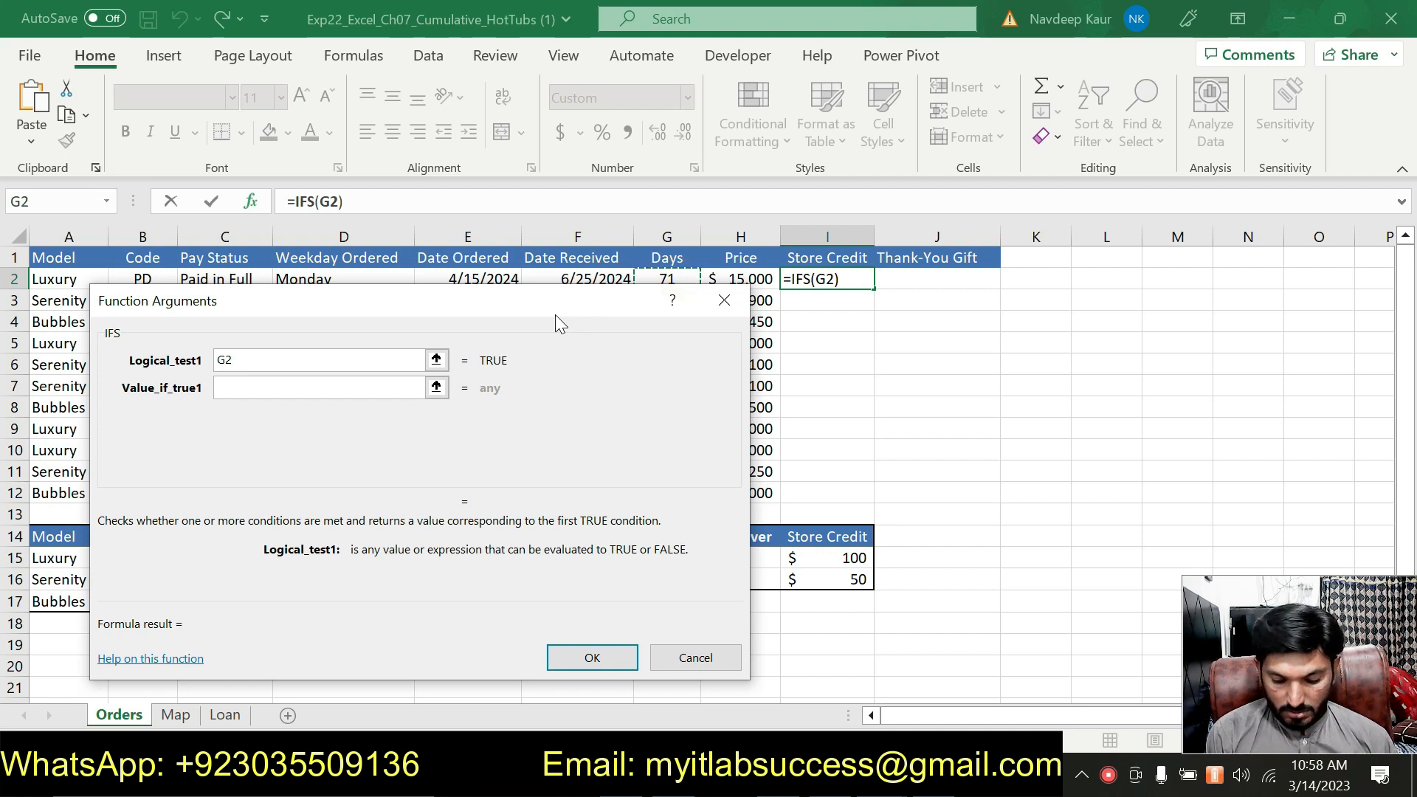
type(">")
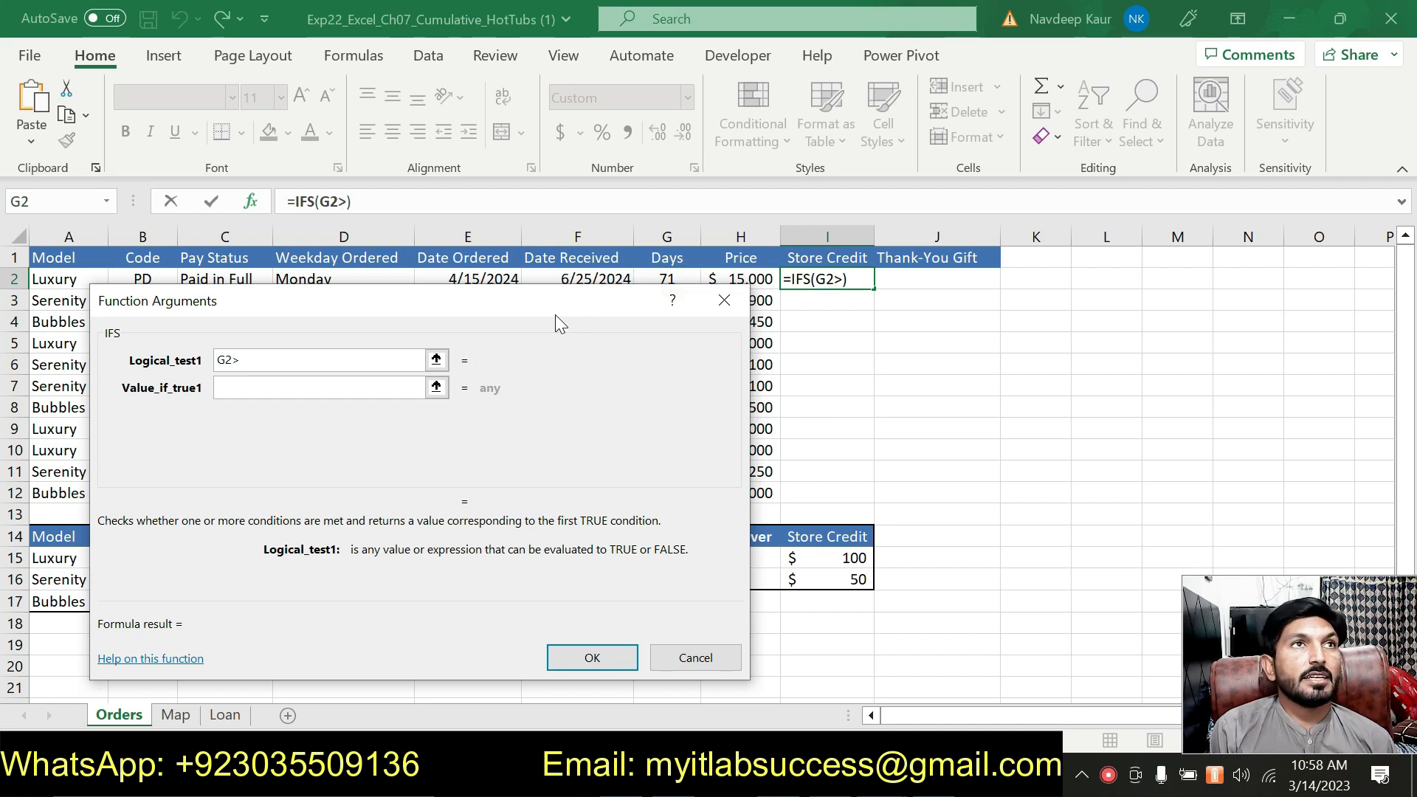
left_click_drag(538, 300, 544, 108)
left_click(902, 779)
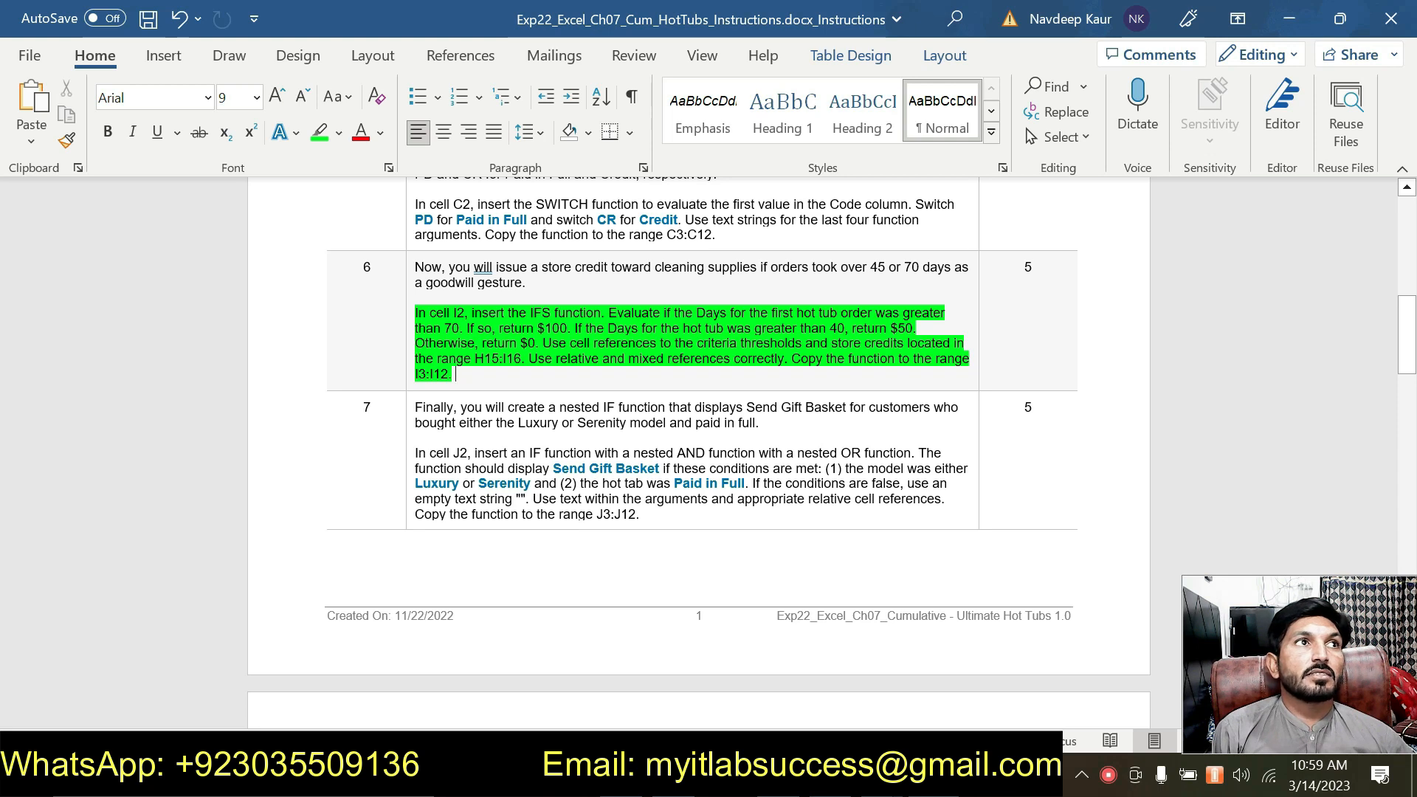
left_click(860, 779)
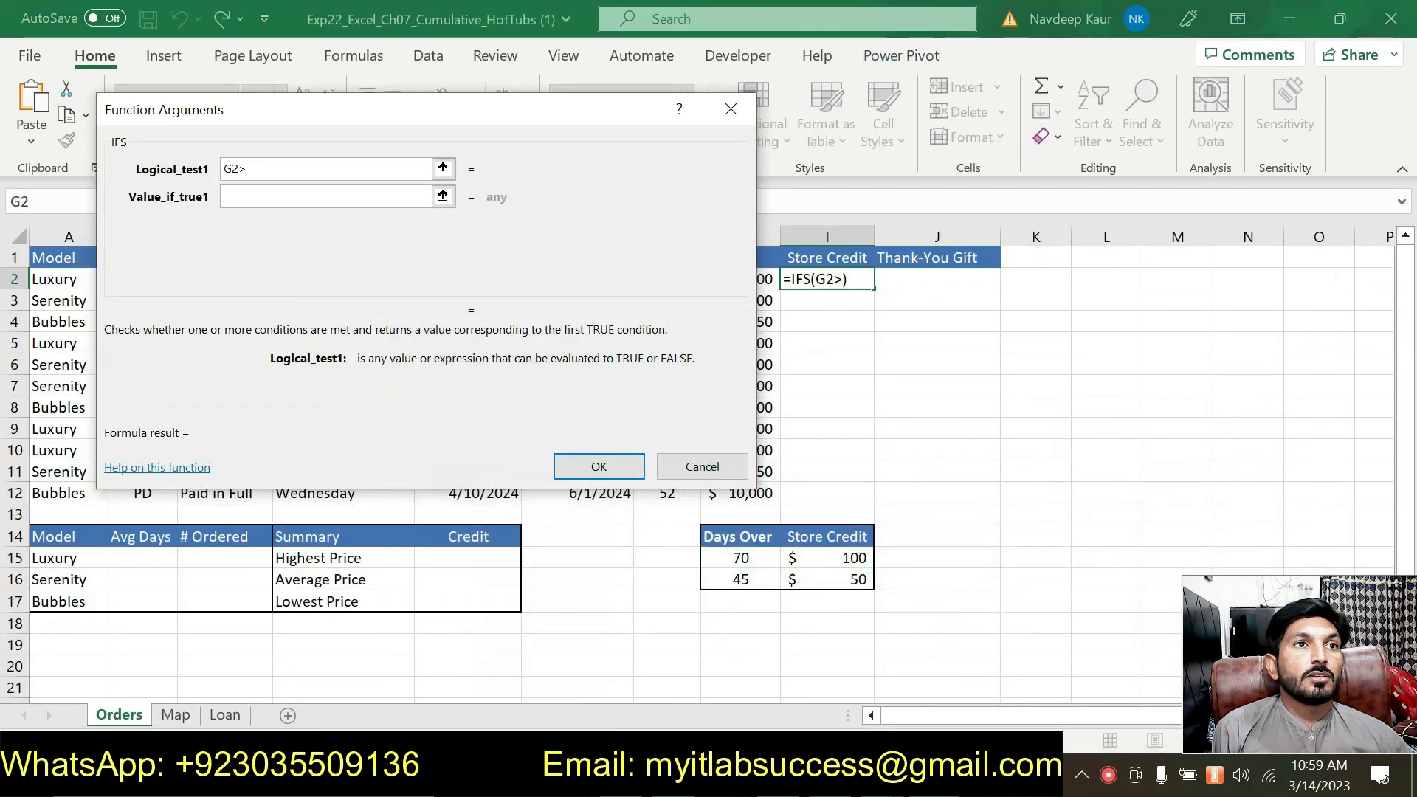
left_click(759, 555)
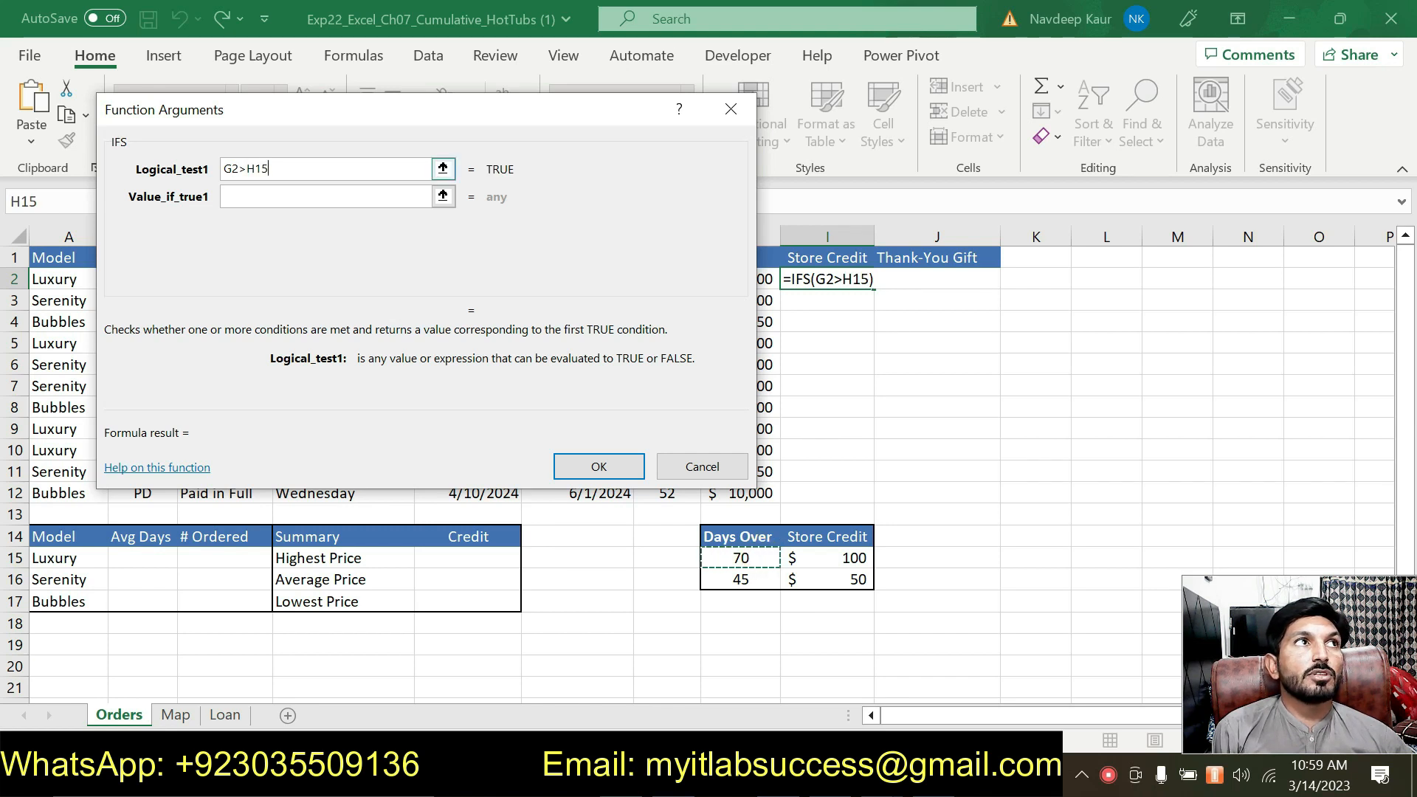
Make the H15 reference in the first logical test absolute, giving G2>$H$15.
left_click(246, 168)
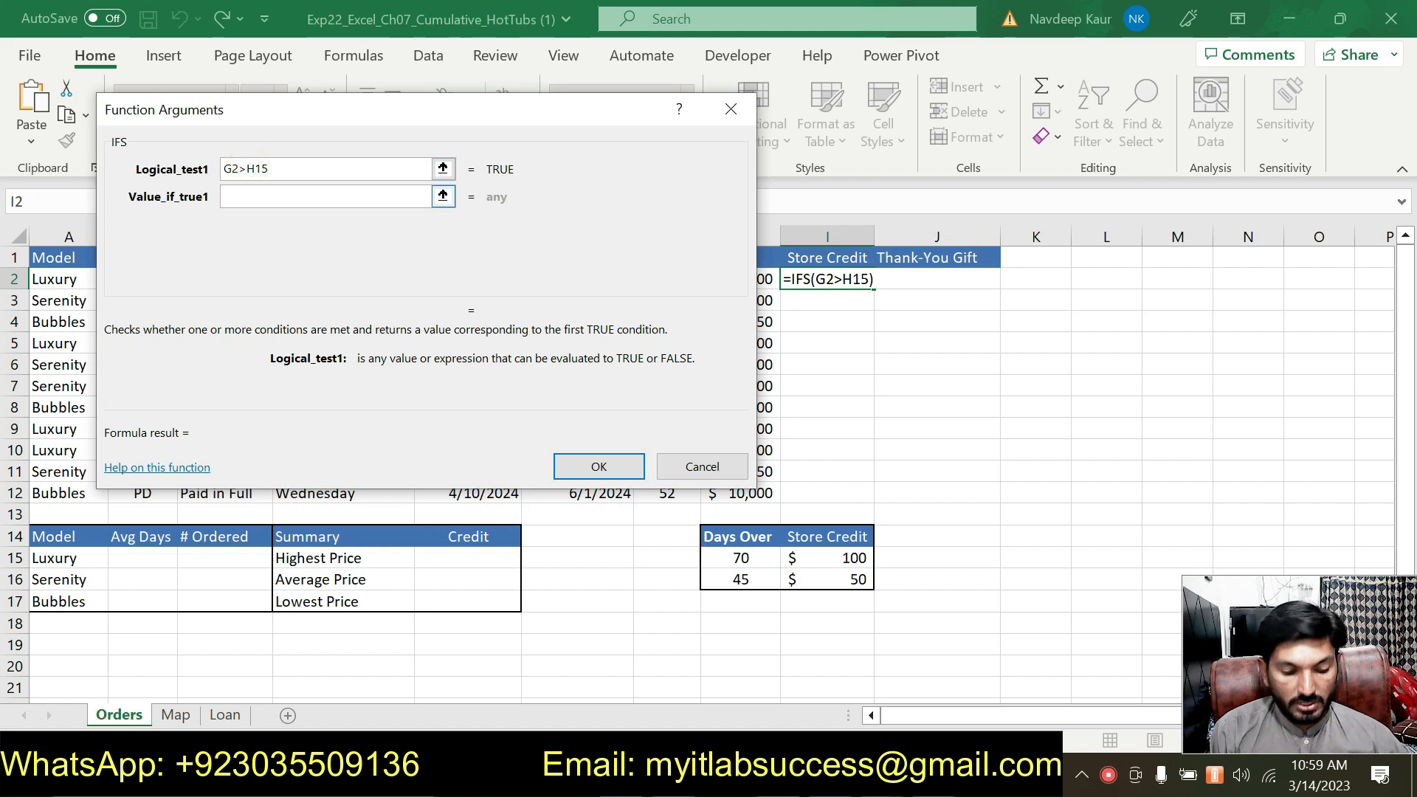
type("$")
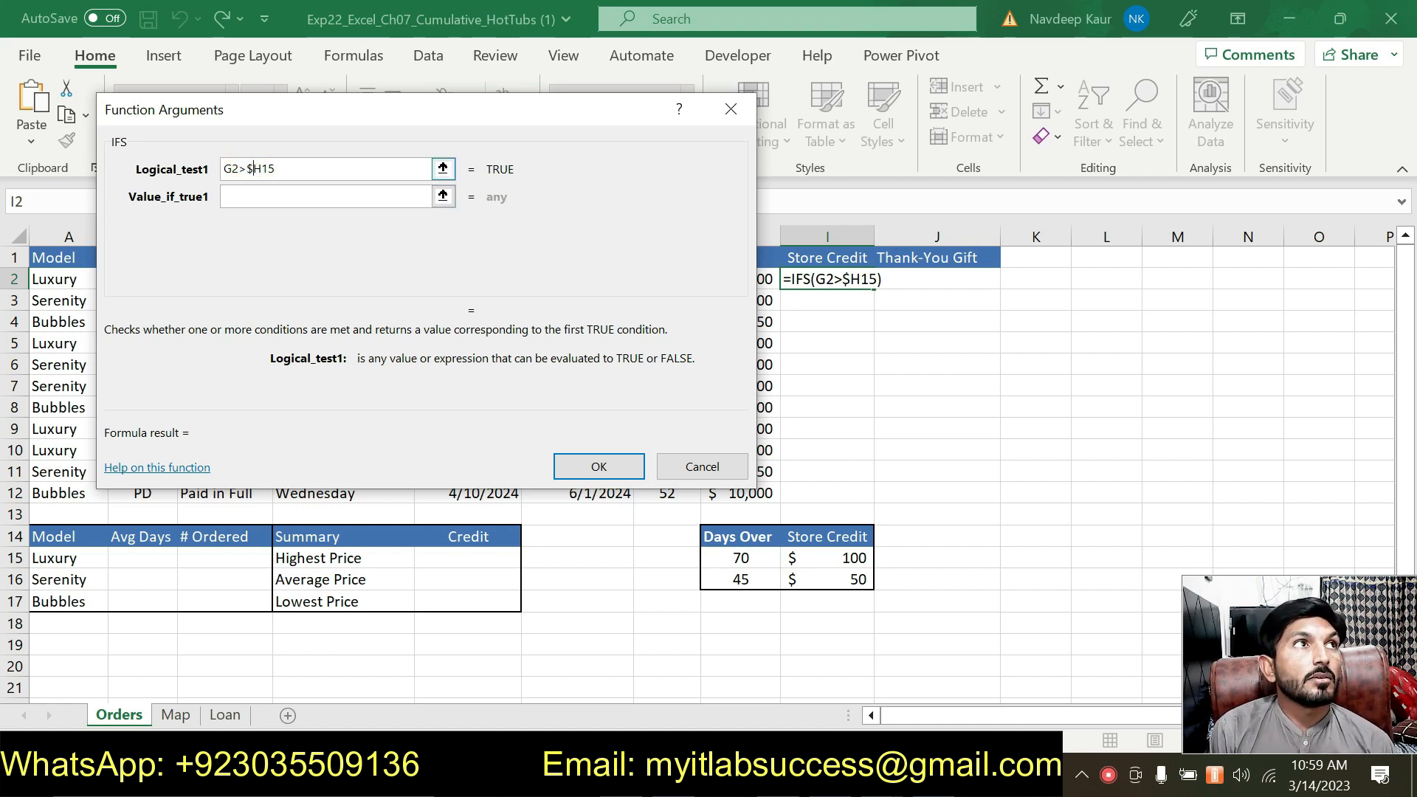
left_click(264, 169)
type("$")
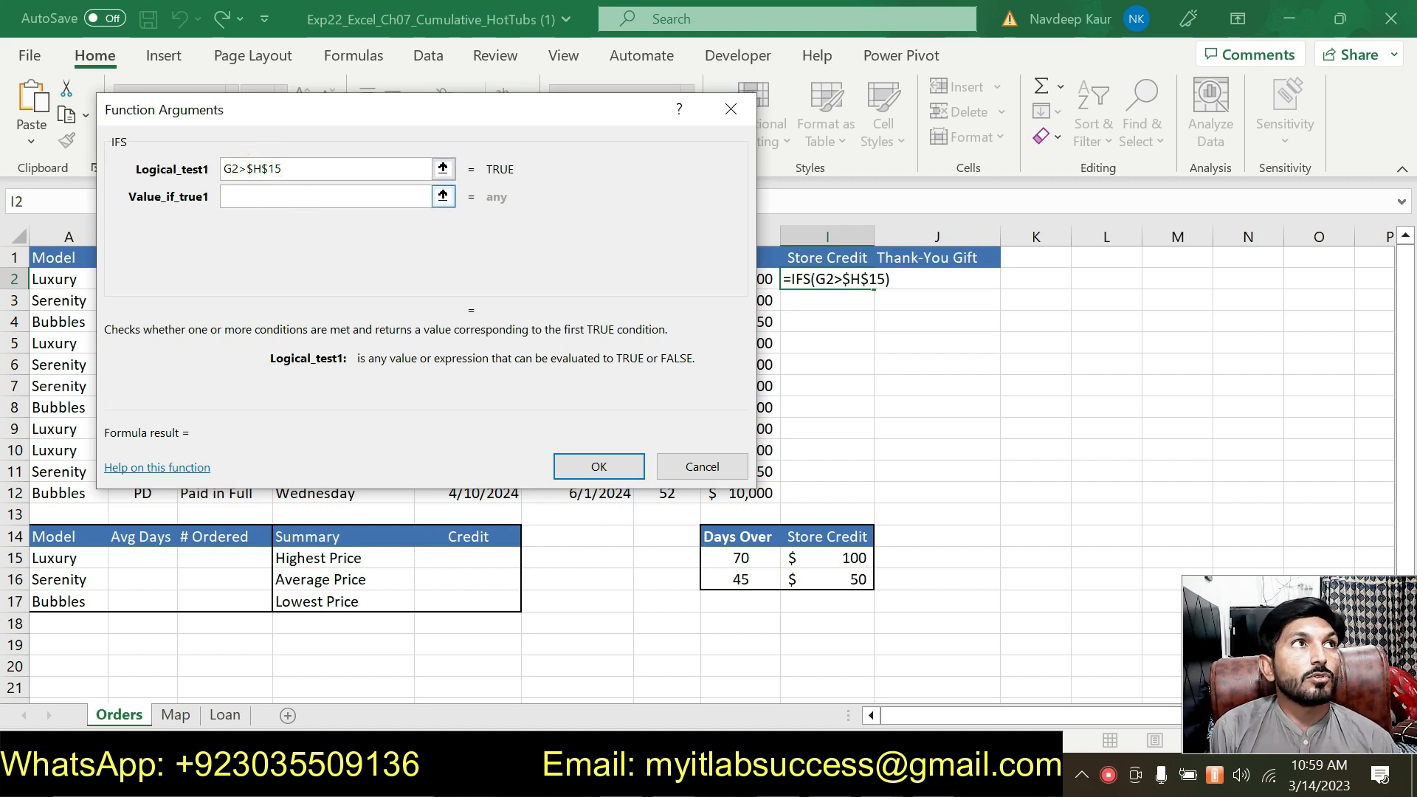
Set the first value-if-true argument to the absolute reference $I$15.
left_click(299, 195)
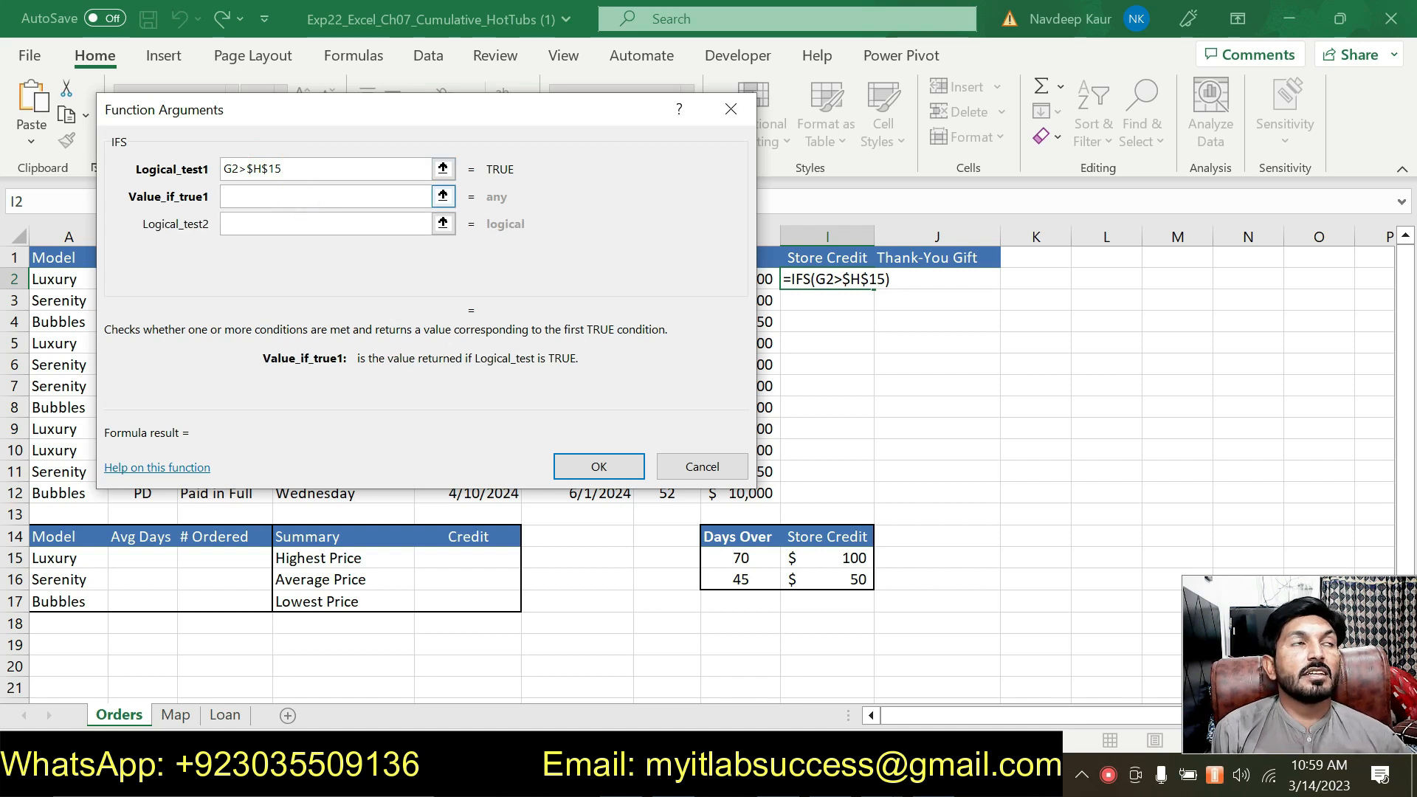
left_click(853, 560)
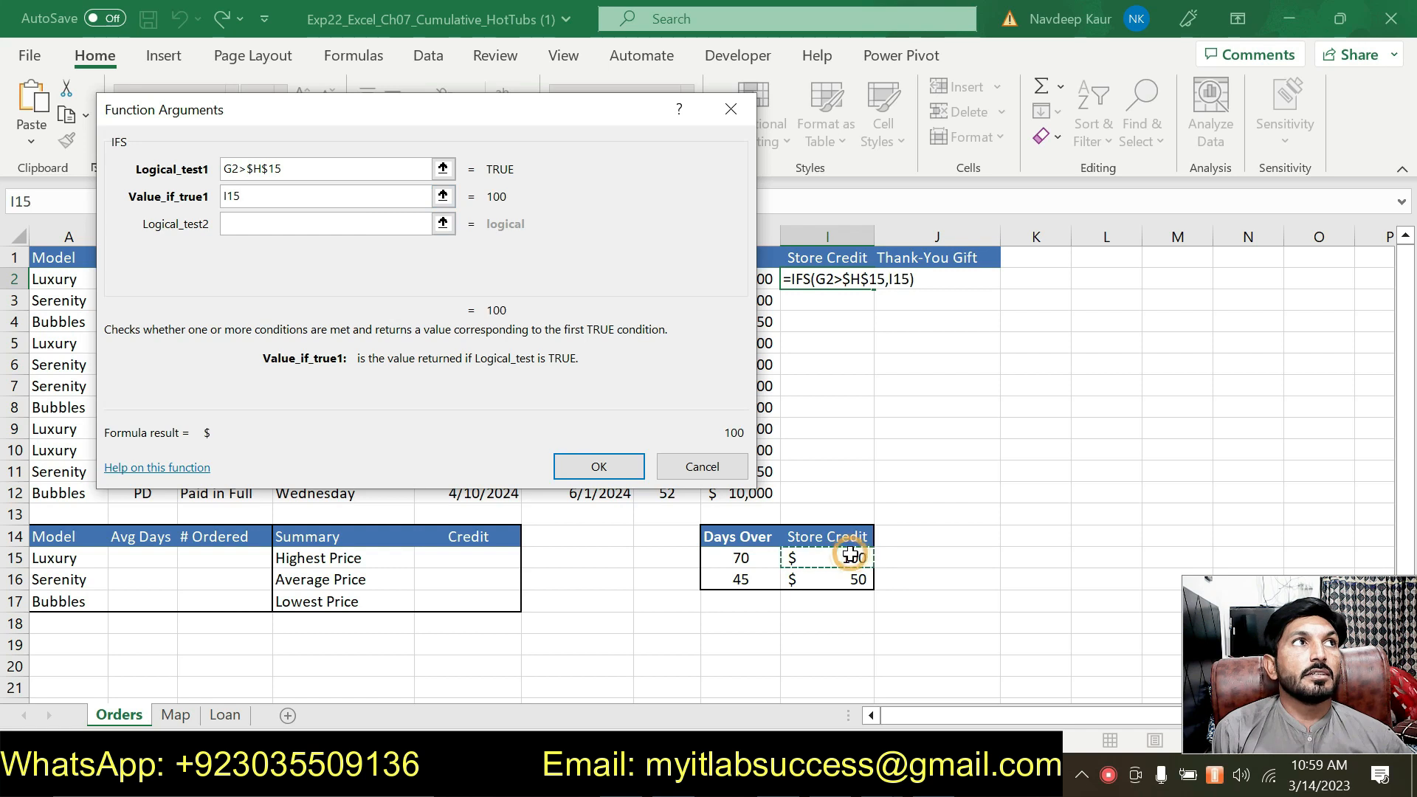
left_click(227, 197)
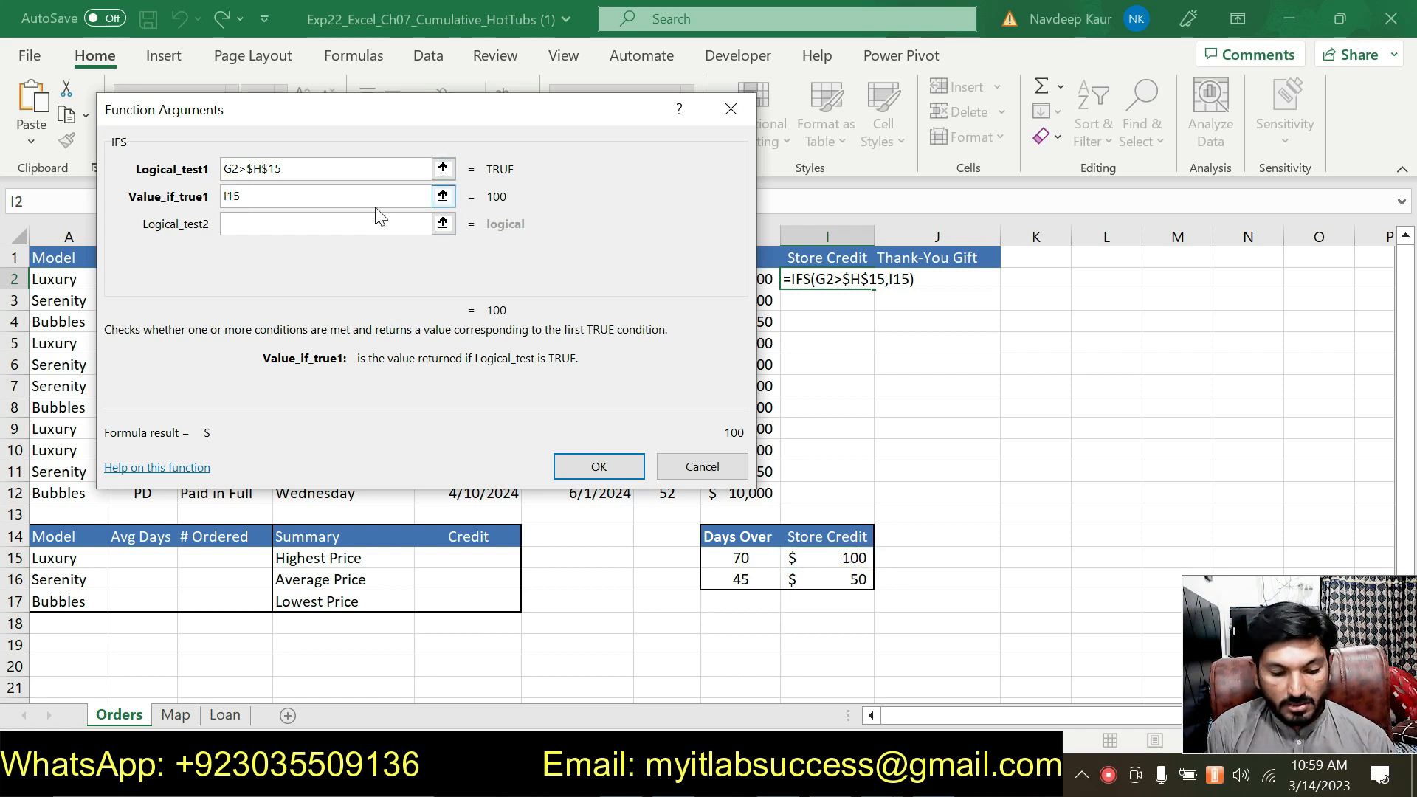
type("$")
key("Right")
type("$")
Recheck the Word instructions for the second condition and enter G3>H16 as the second logical test.
left_click(313, 225)
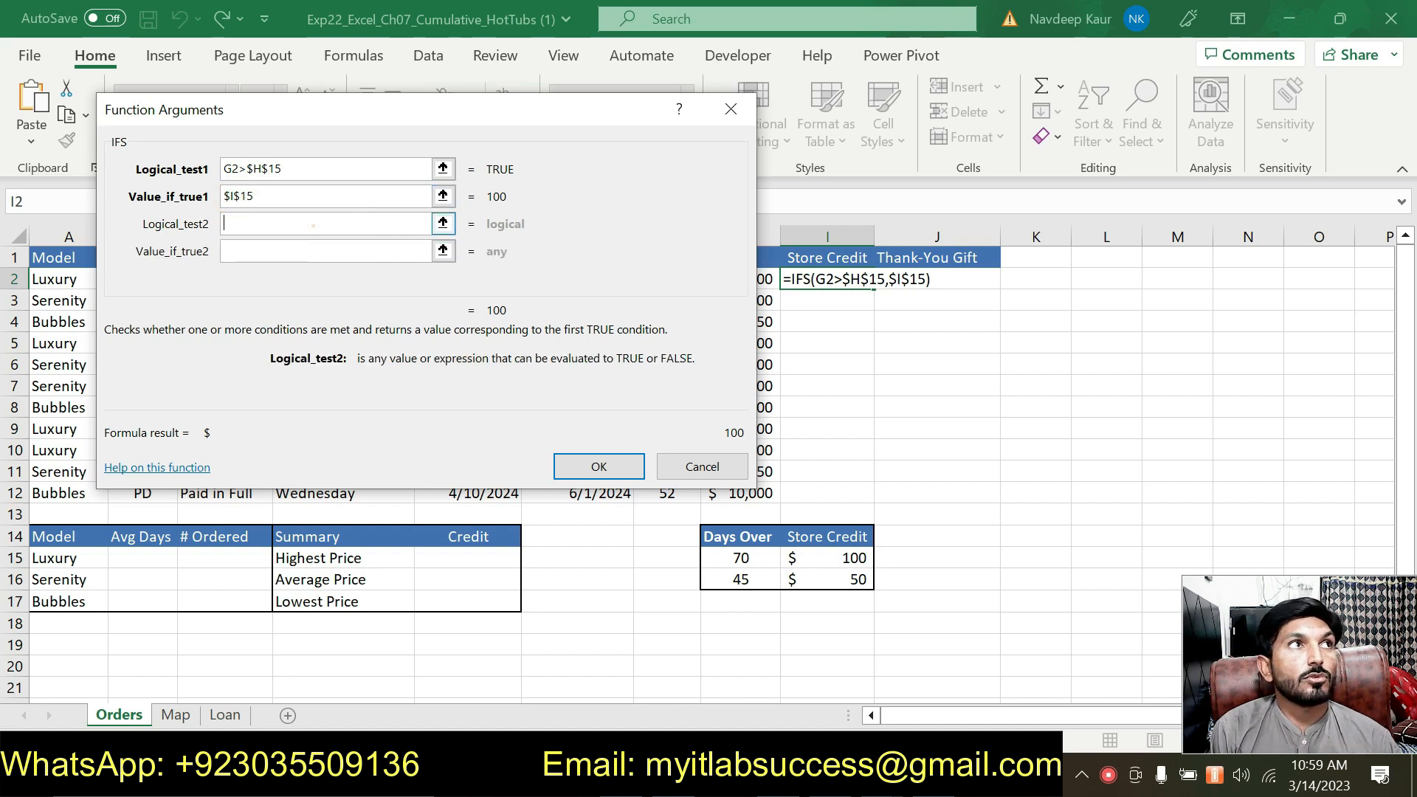
key("alt+Tab")
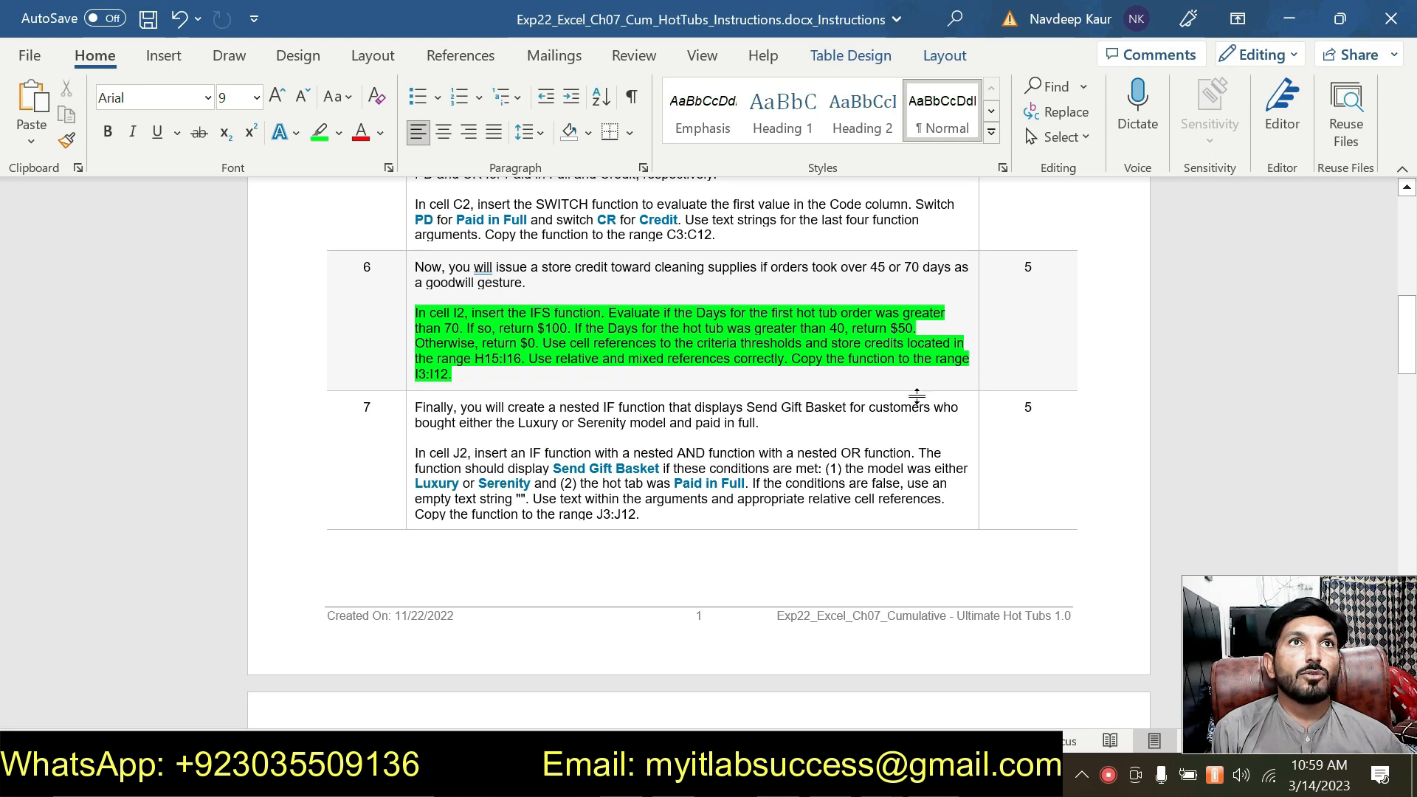
key("alt+Tab")
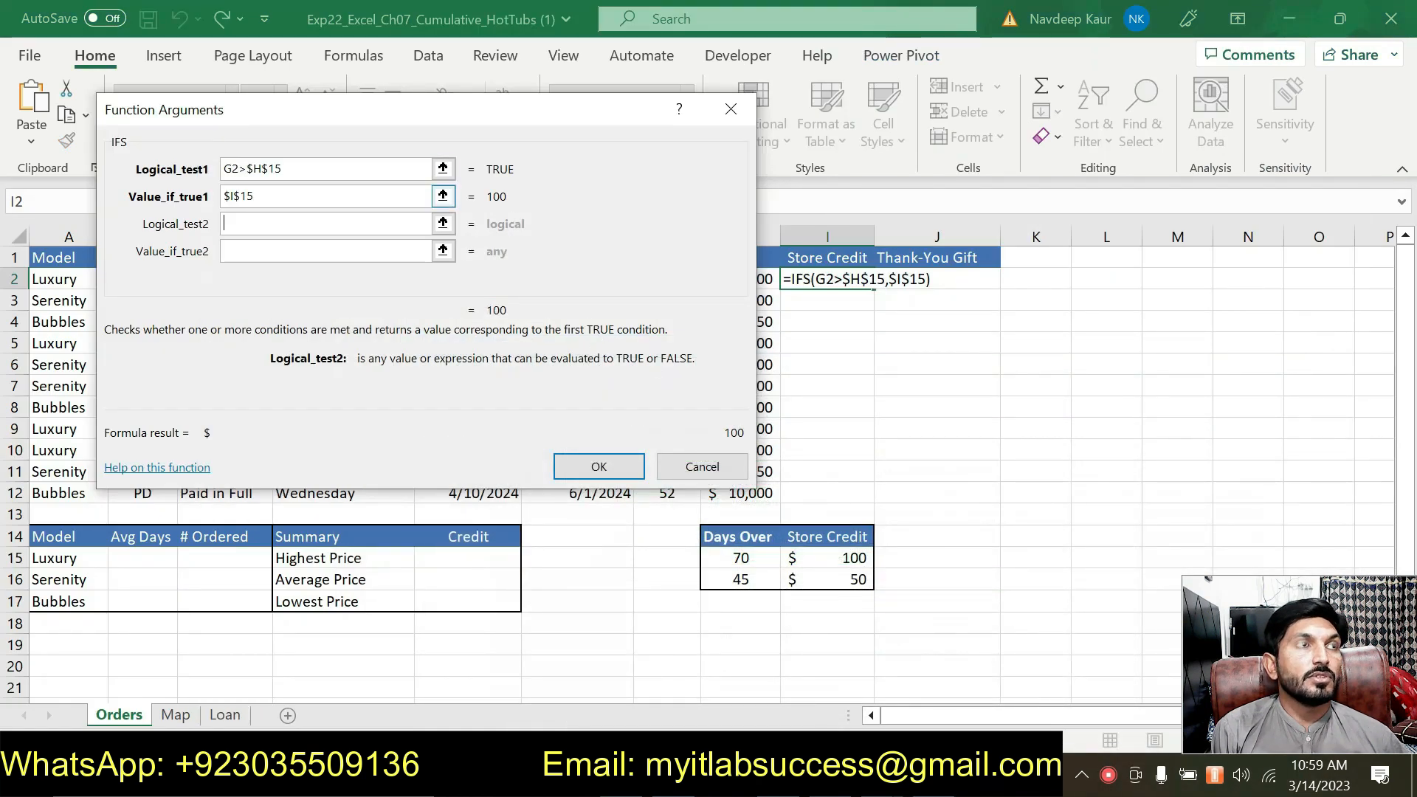
left_click_drag(432, 105, 433, 330)
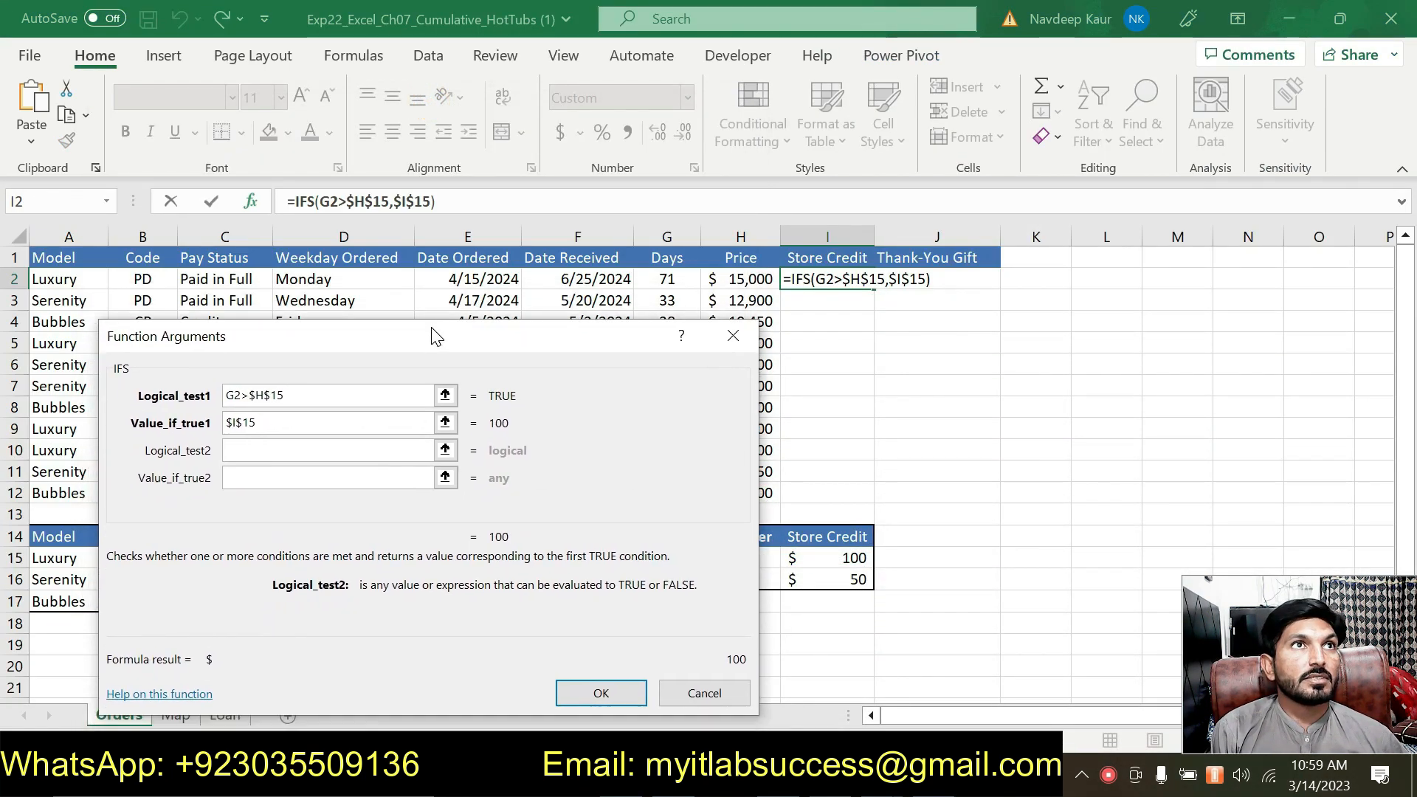
left_click(677, 297)
type(">")
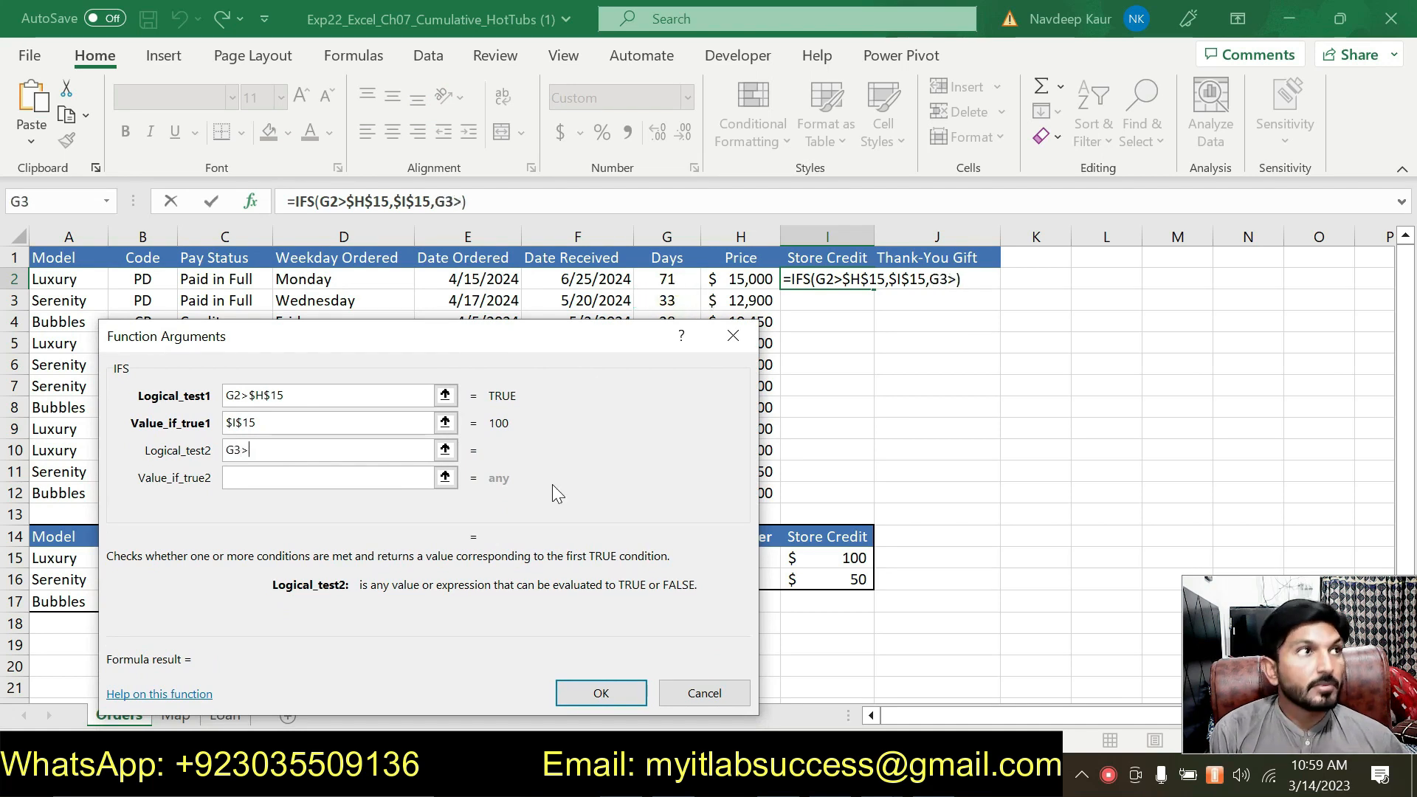
left_click_drag(457, 334, 483, 149)
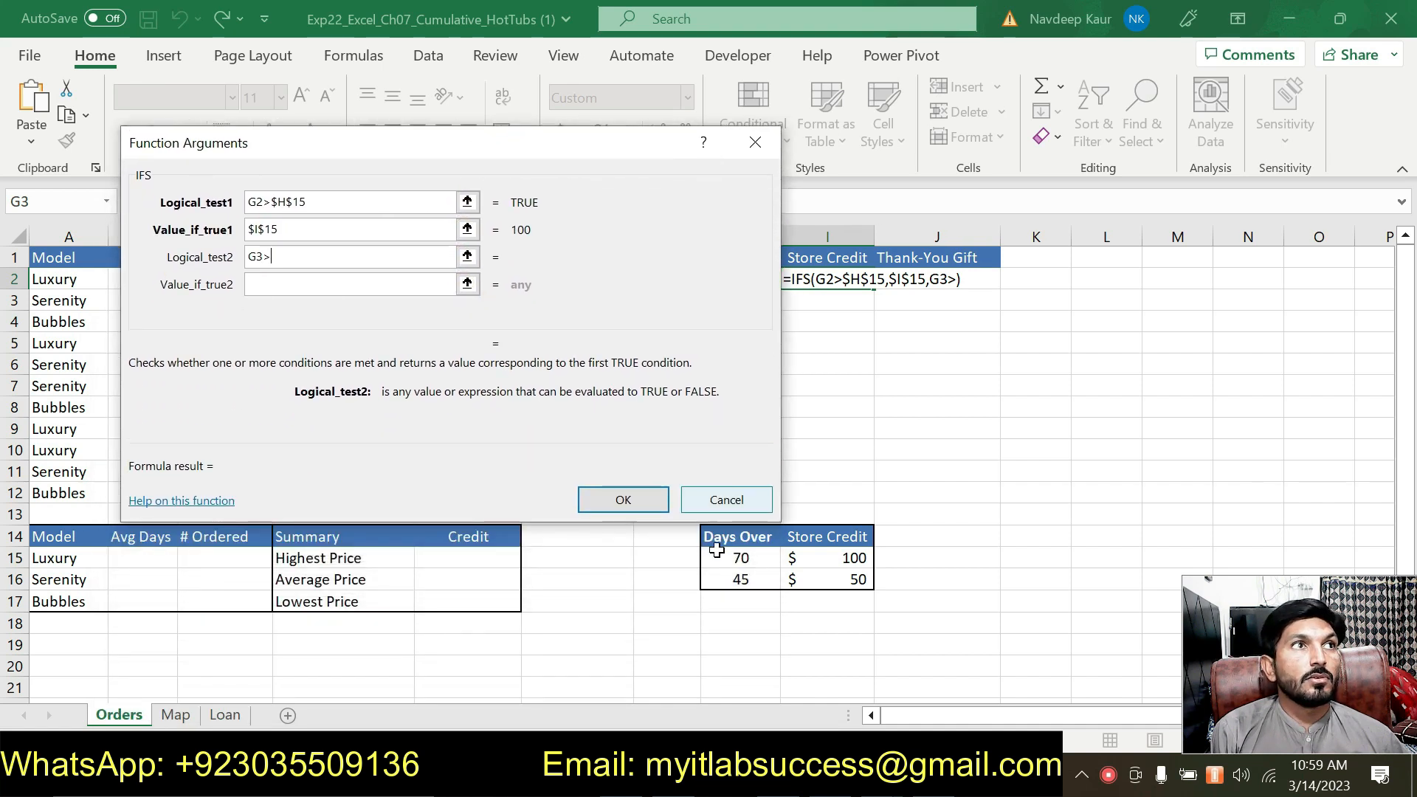
left_click(736, 581)
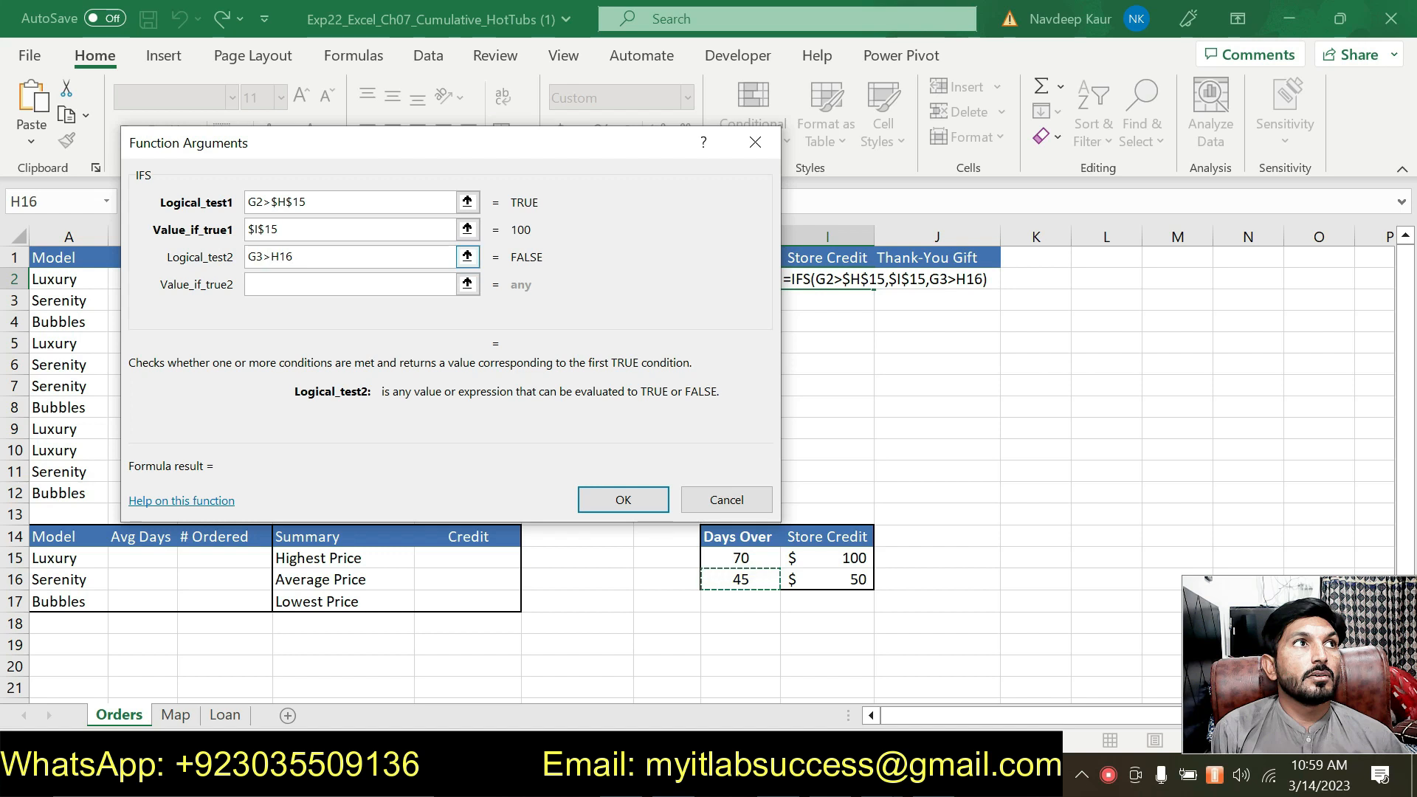
Make the H16 reference in the second logical test absolute, giving G3>$H$16.
left_click(270, 256)
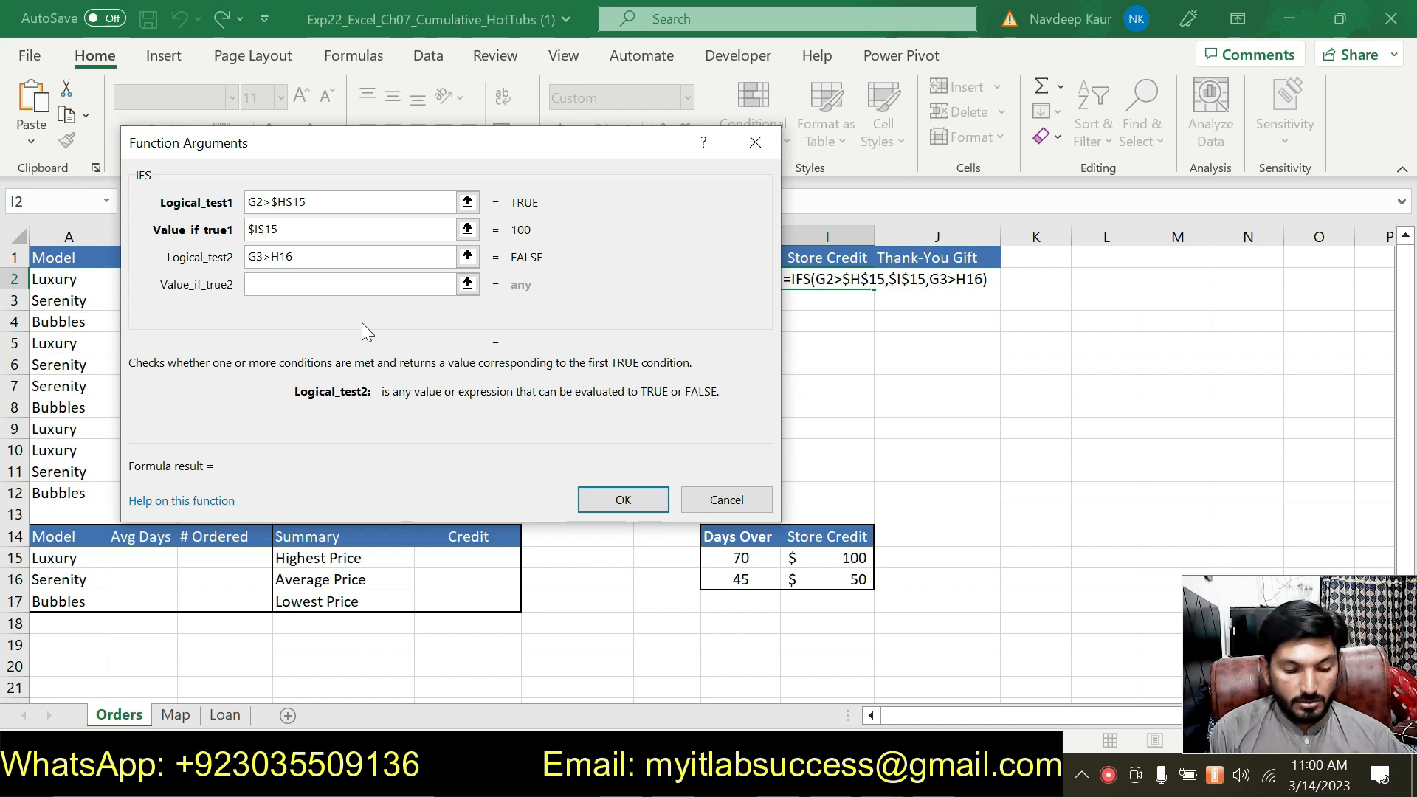
type("$")
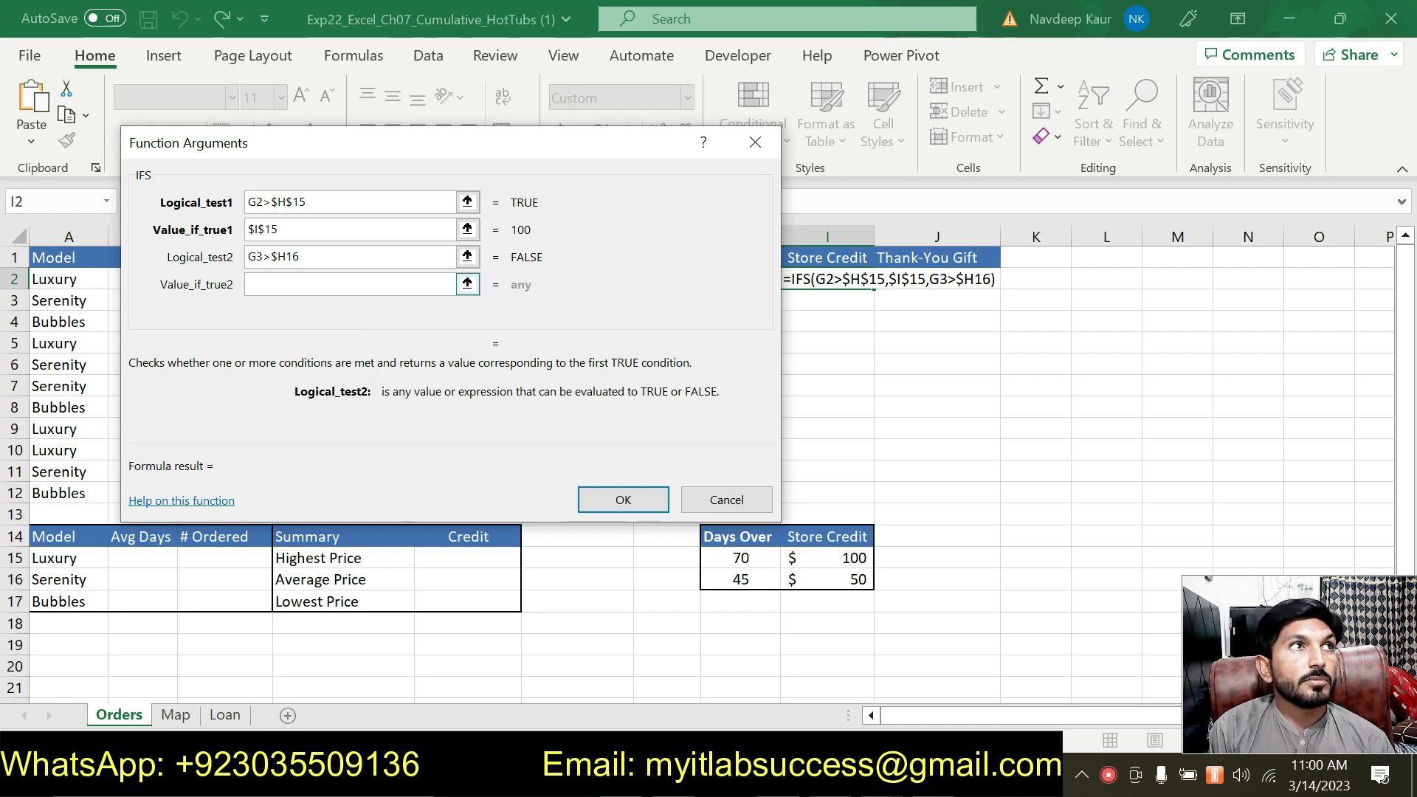
left_click(288, 256)
type("$")
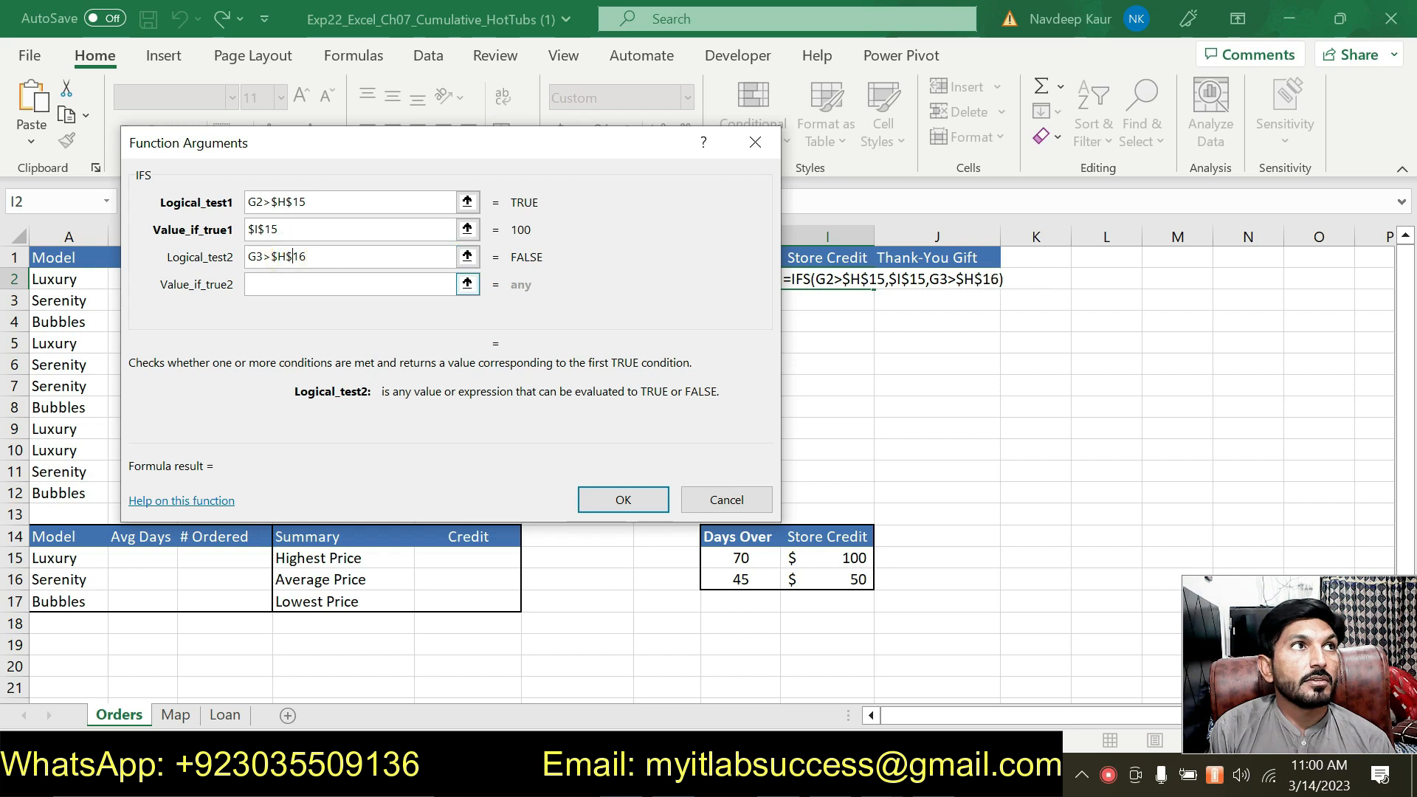
Set the second value-if-true argument to the absolute reference $I$16.
left_click(338, 289)
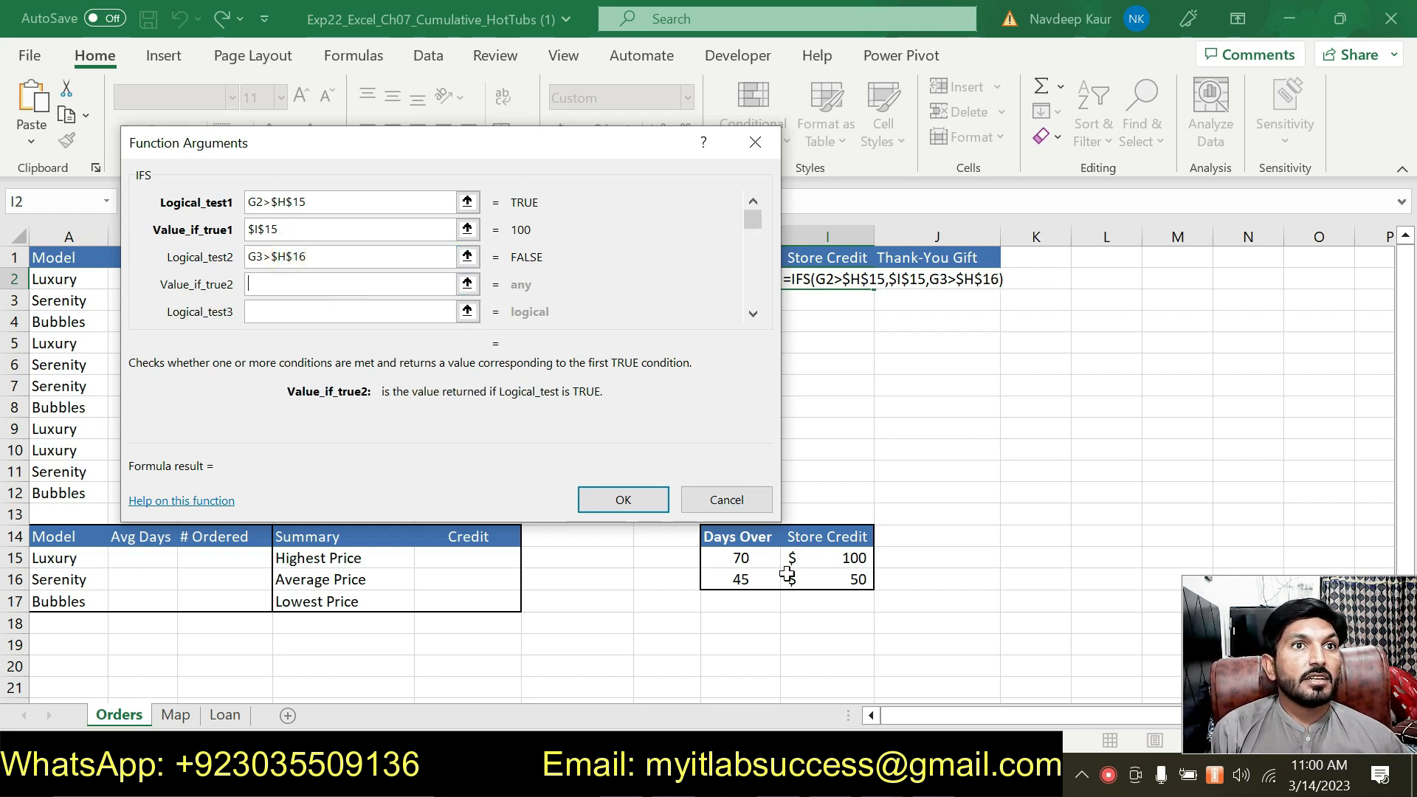
left_click(847, 577)
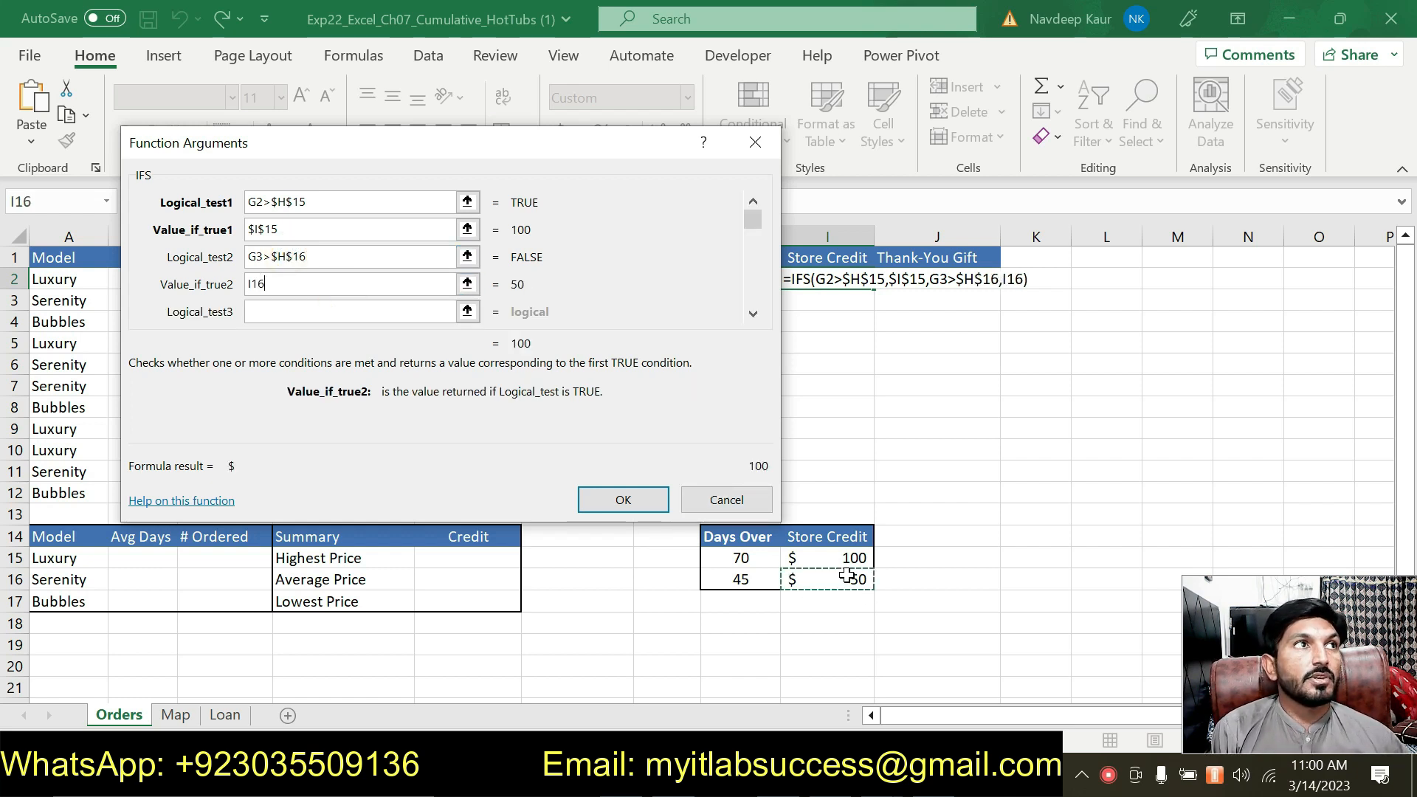
left_click(250, 285)
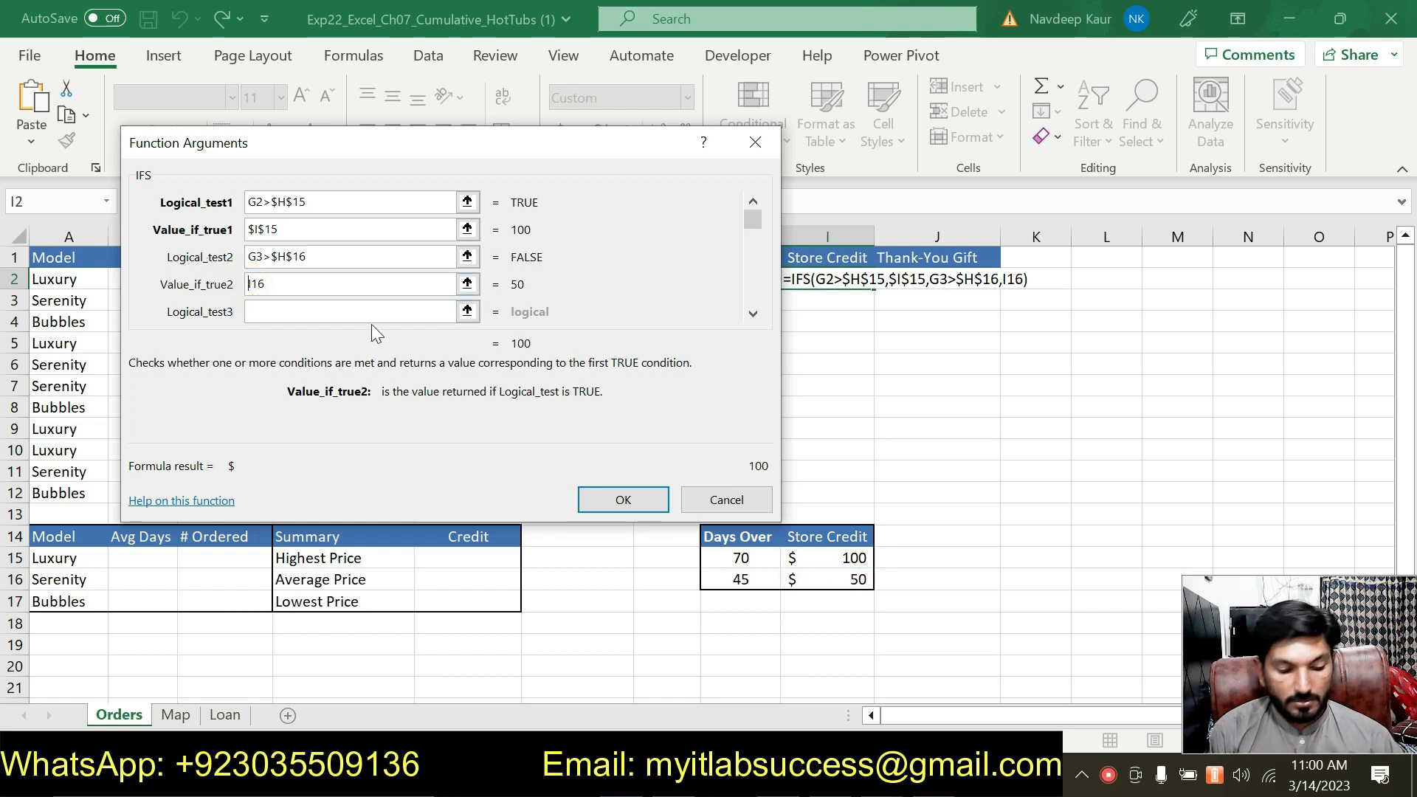
type("$")
left_click(259, 284)
left_click(257, 283)
type("$")
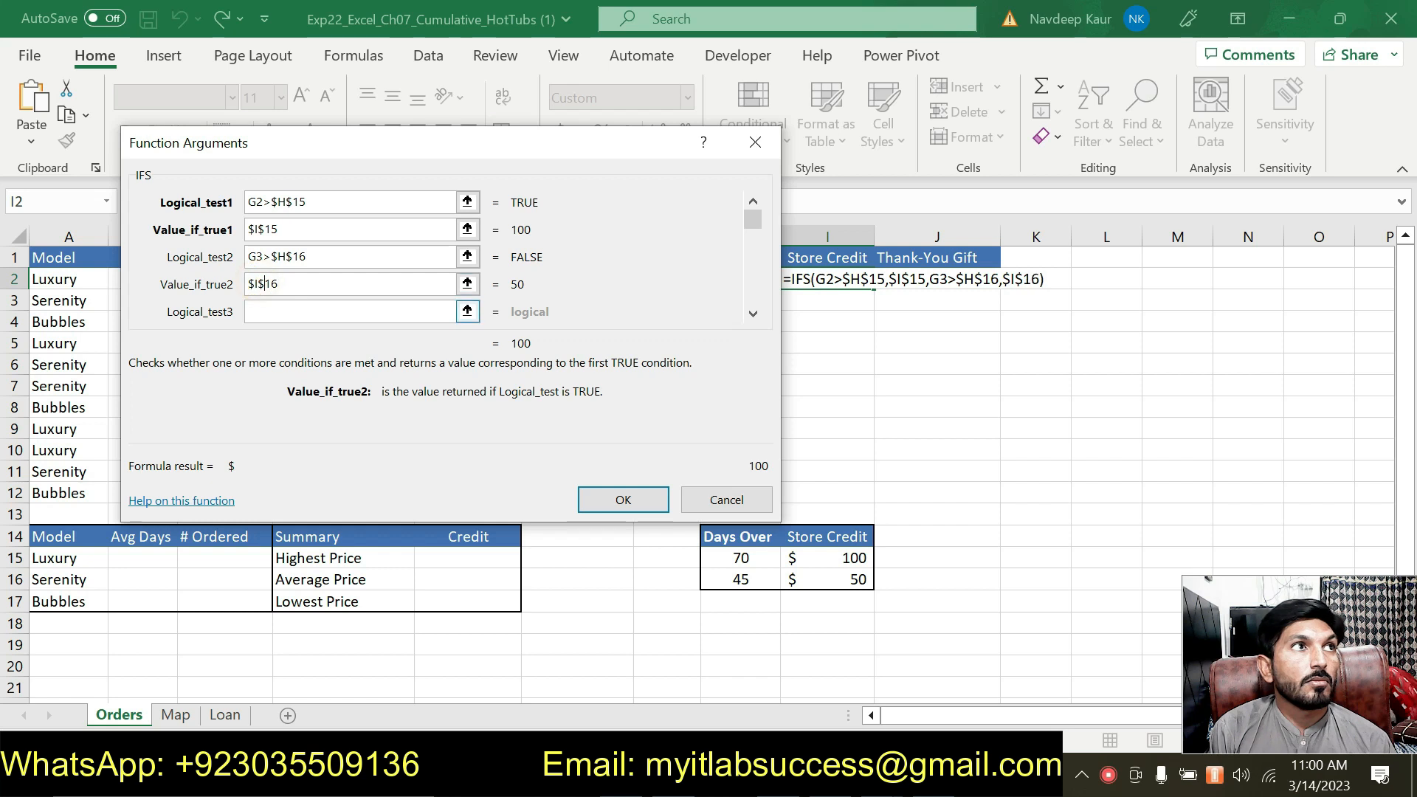
Recheck the Word instructions for the otherwise case and enter G2<H16 as the third logical test.
key("Tab")
left_click(307, 311)
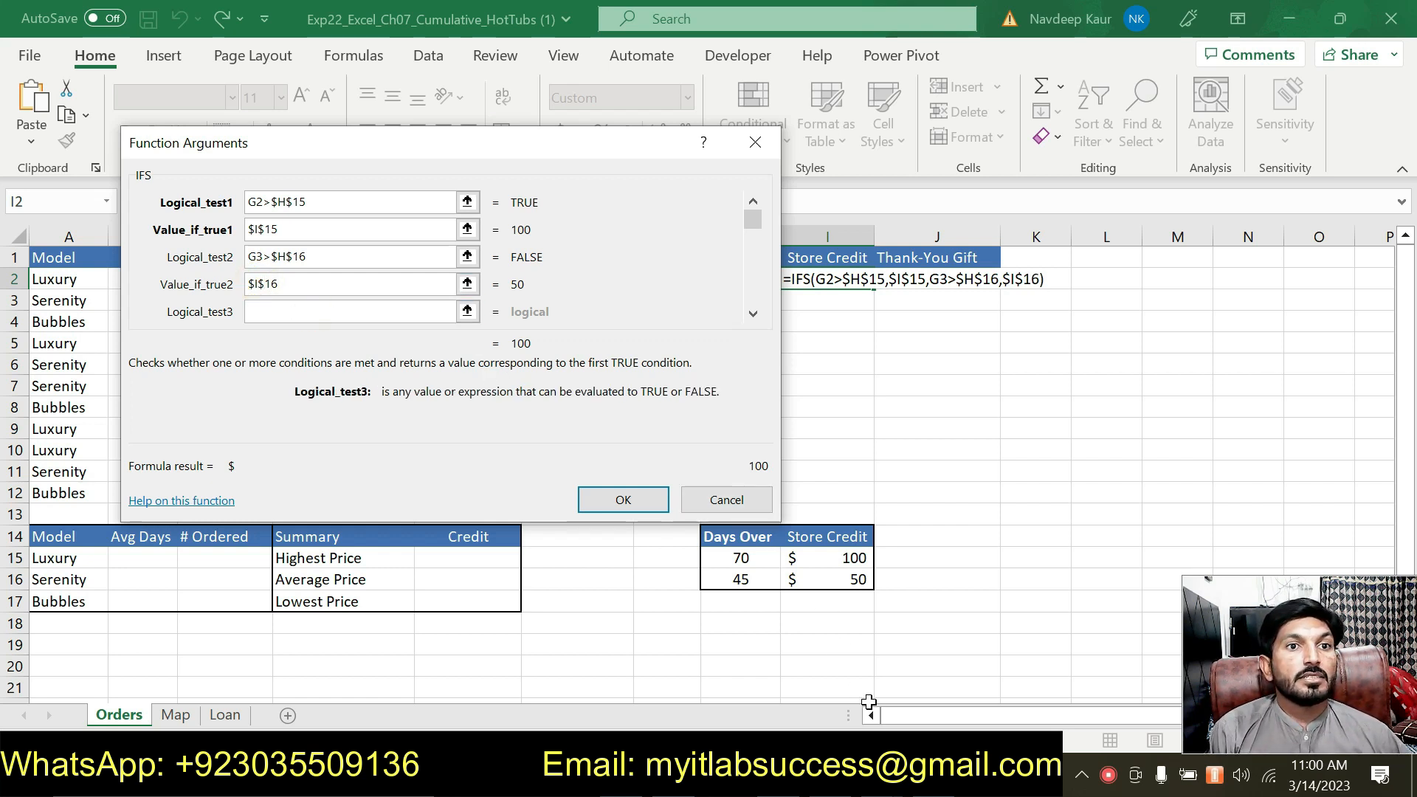
left_click(898, 771)
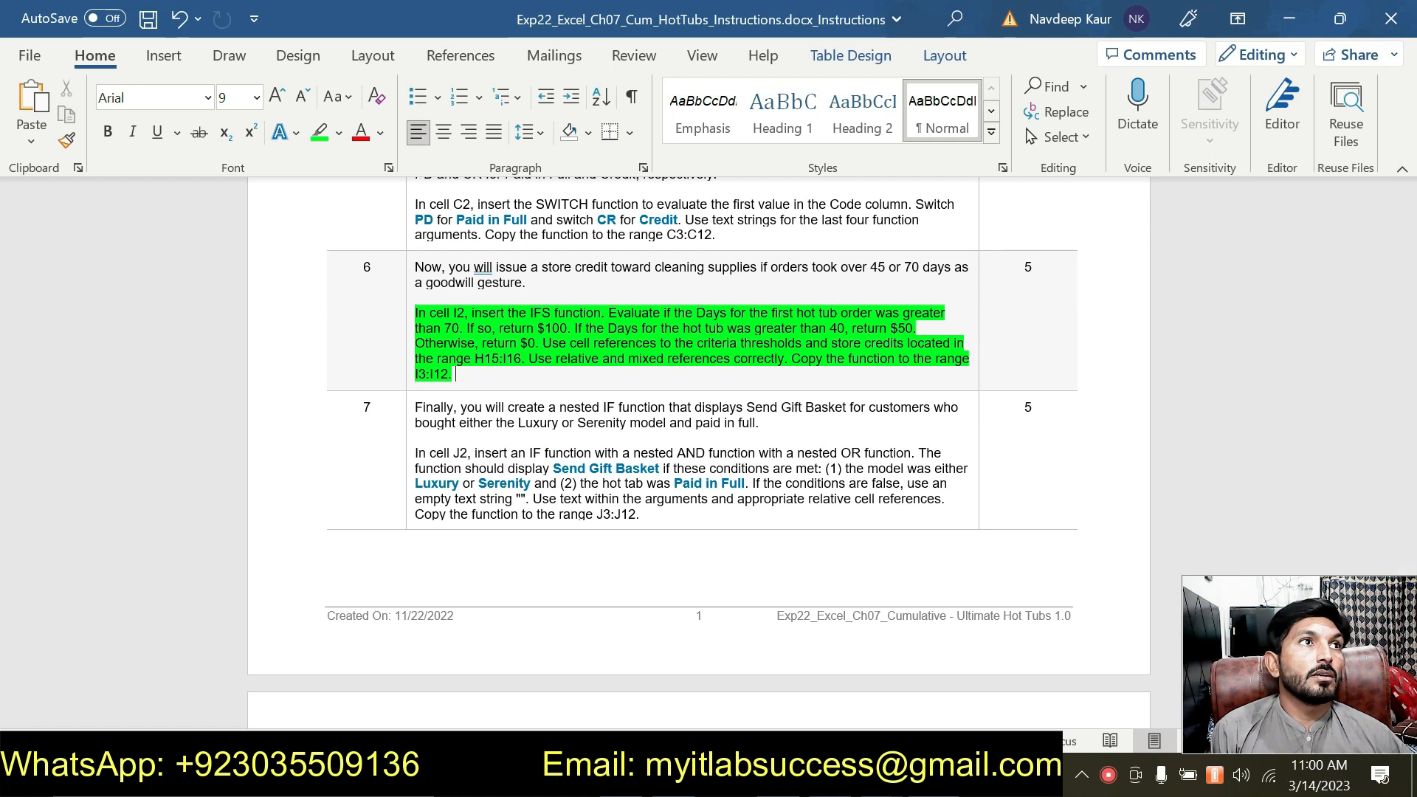
right_click(934, 776)
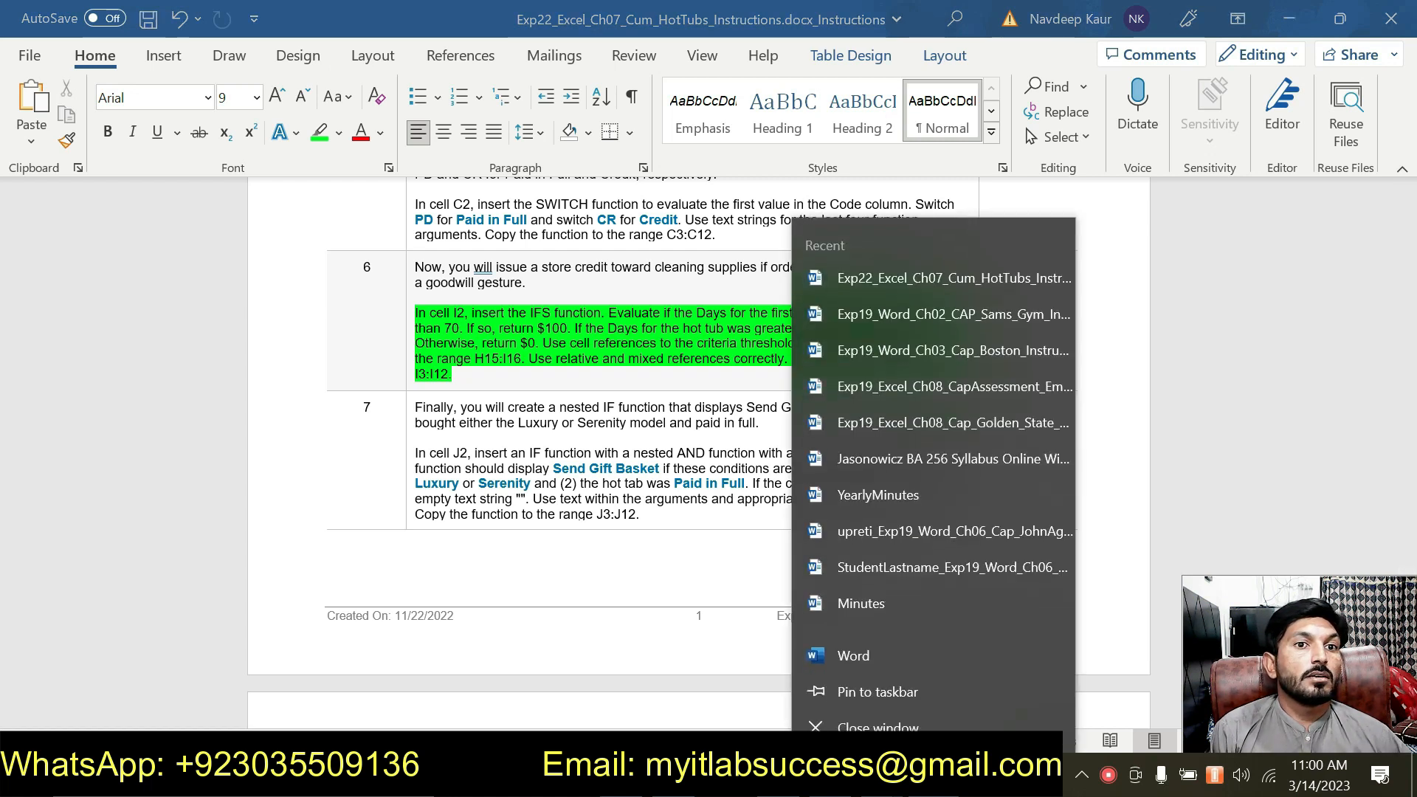
left_click(880, 777)
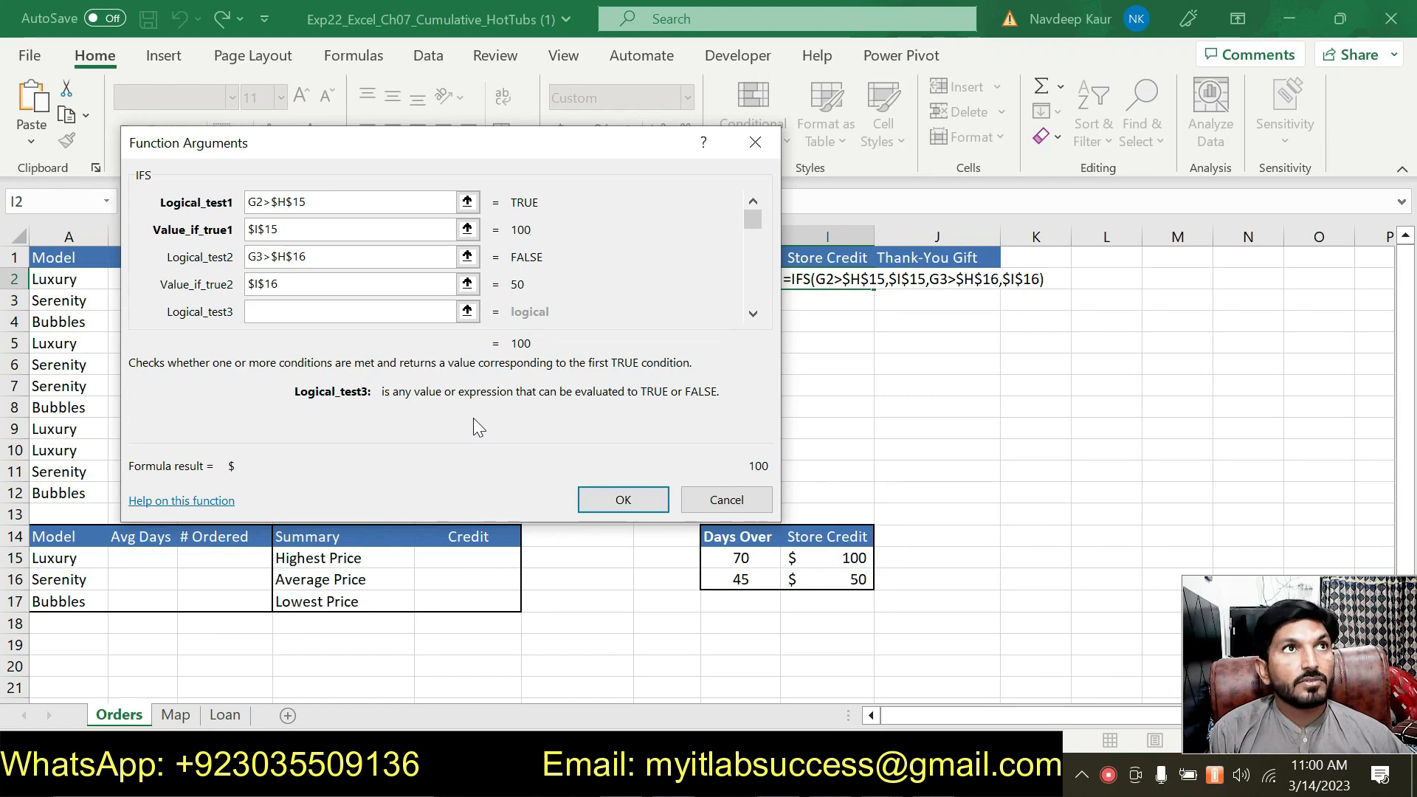
left_click_drag(448, 146, 425, 315)
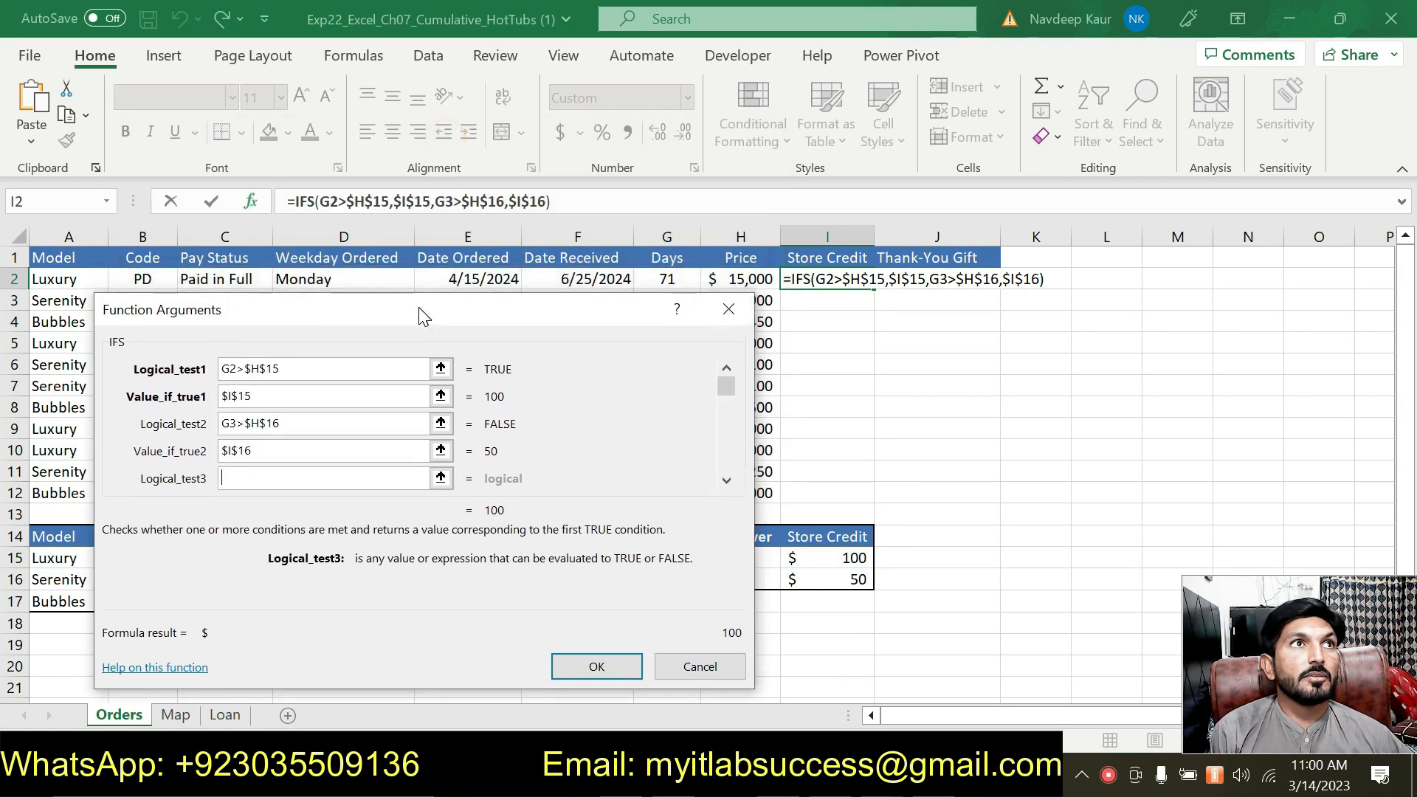
left_click(659, 278)
type("<")
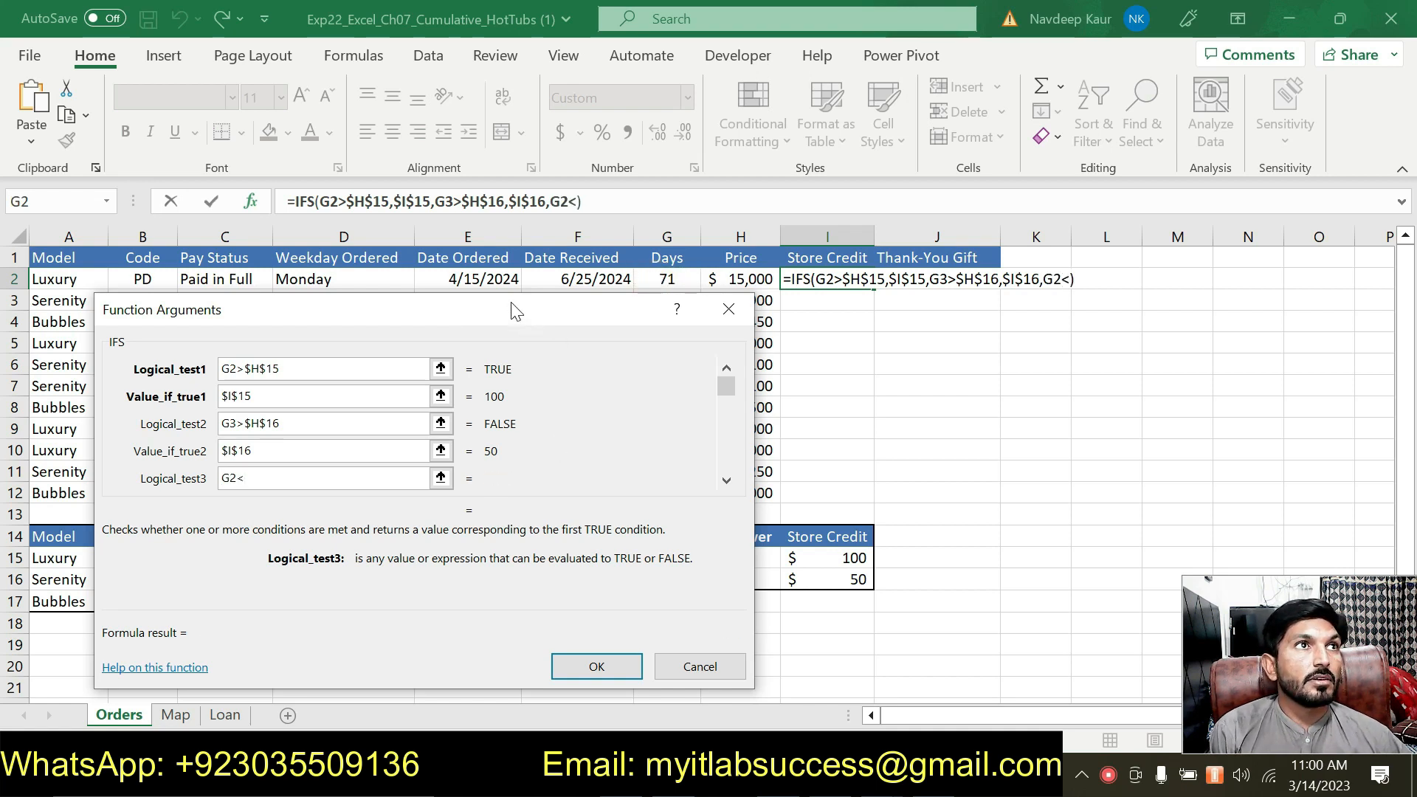
left_click_drag(515, 310, 515, 149)
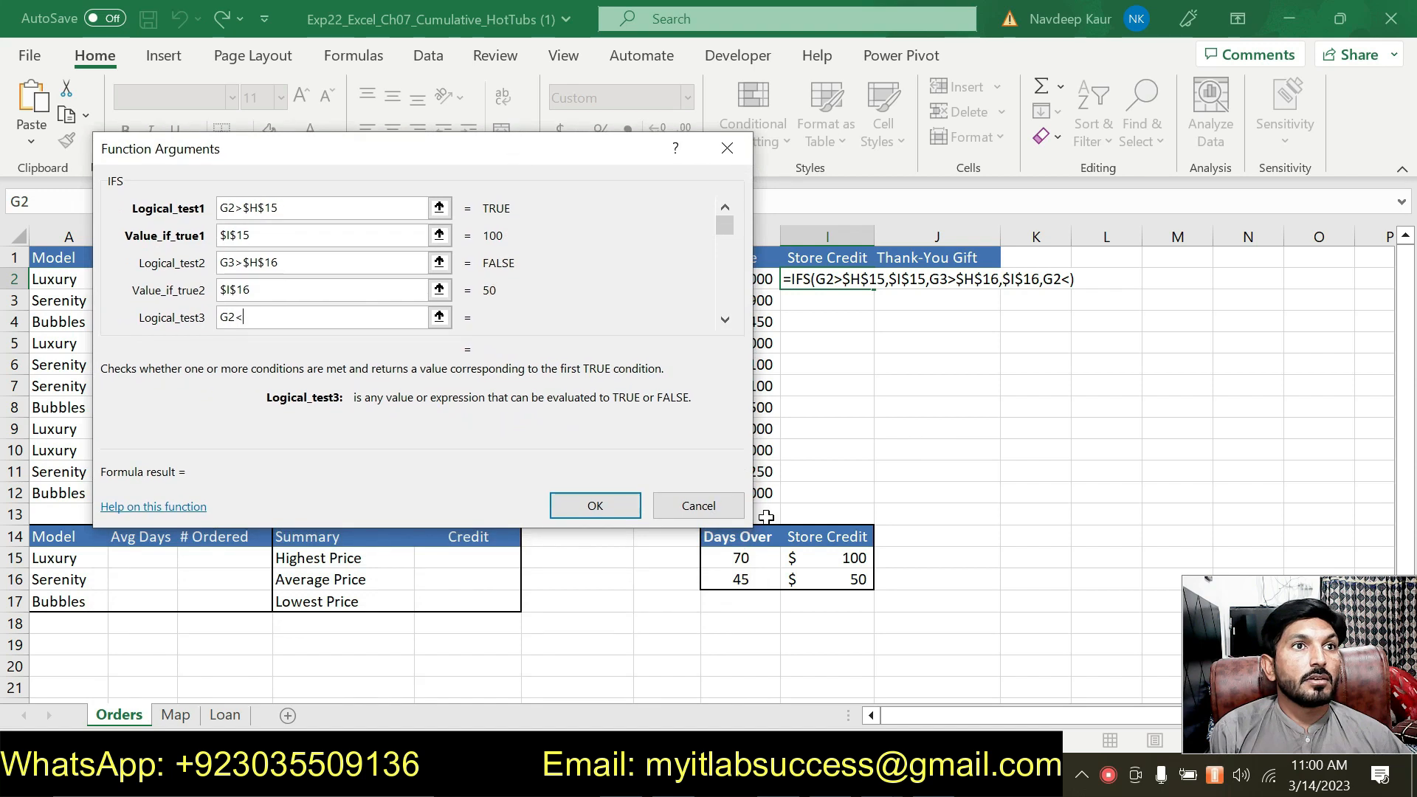
left_click(742, 581)
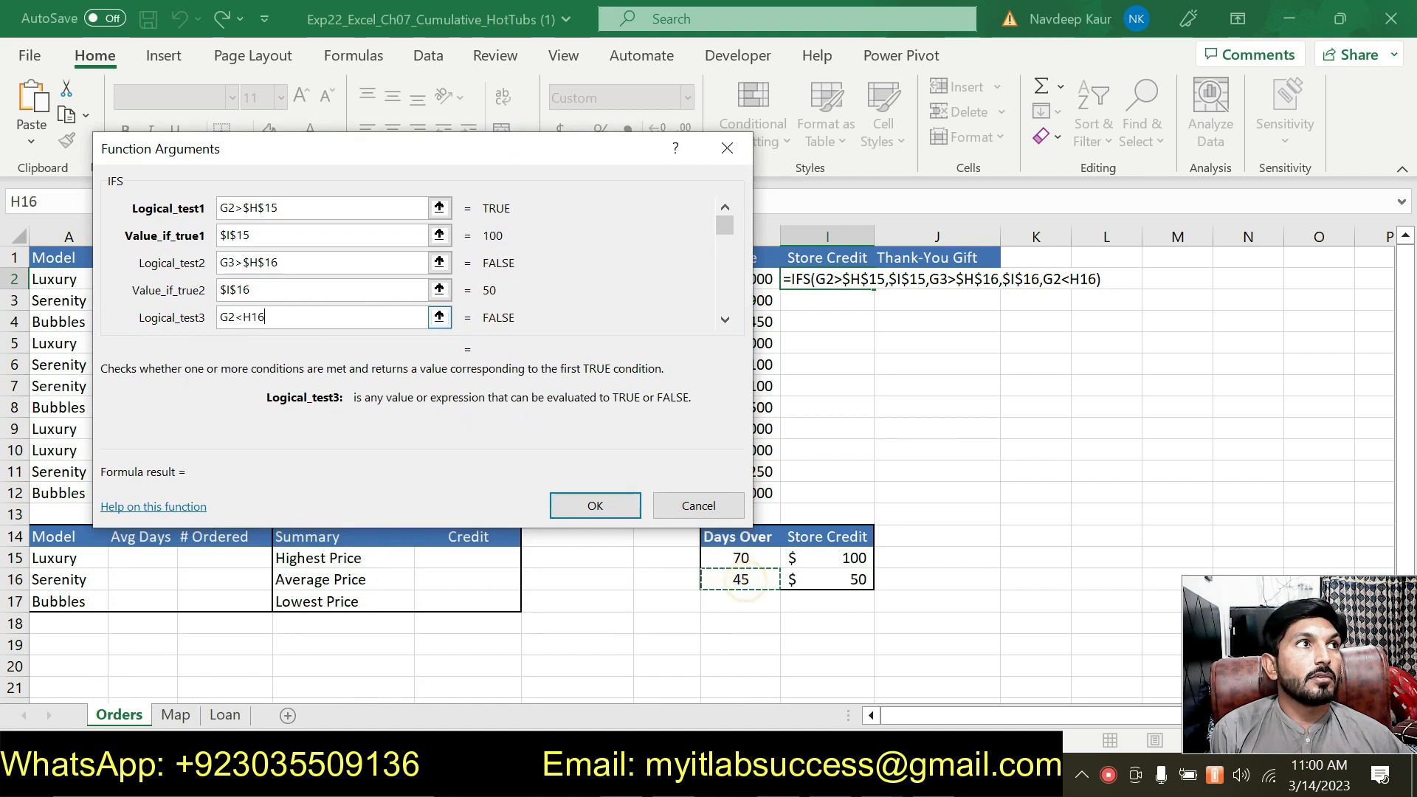
Make the H16 reference in the third logical test absolute, giving G2<$H$16.
left_click(244, 315)
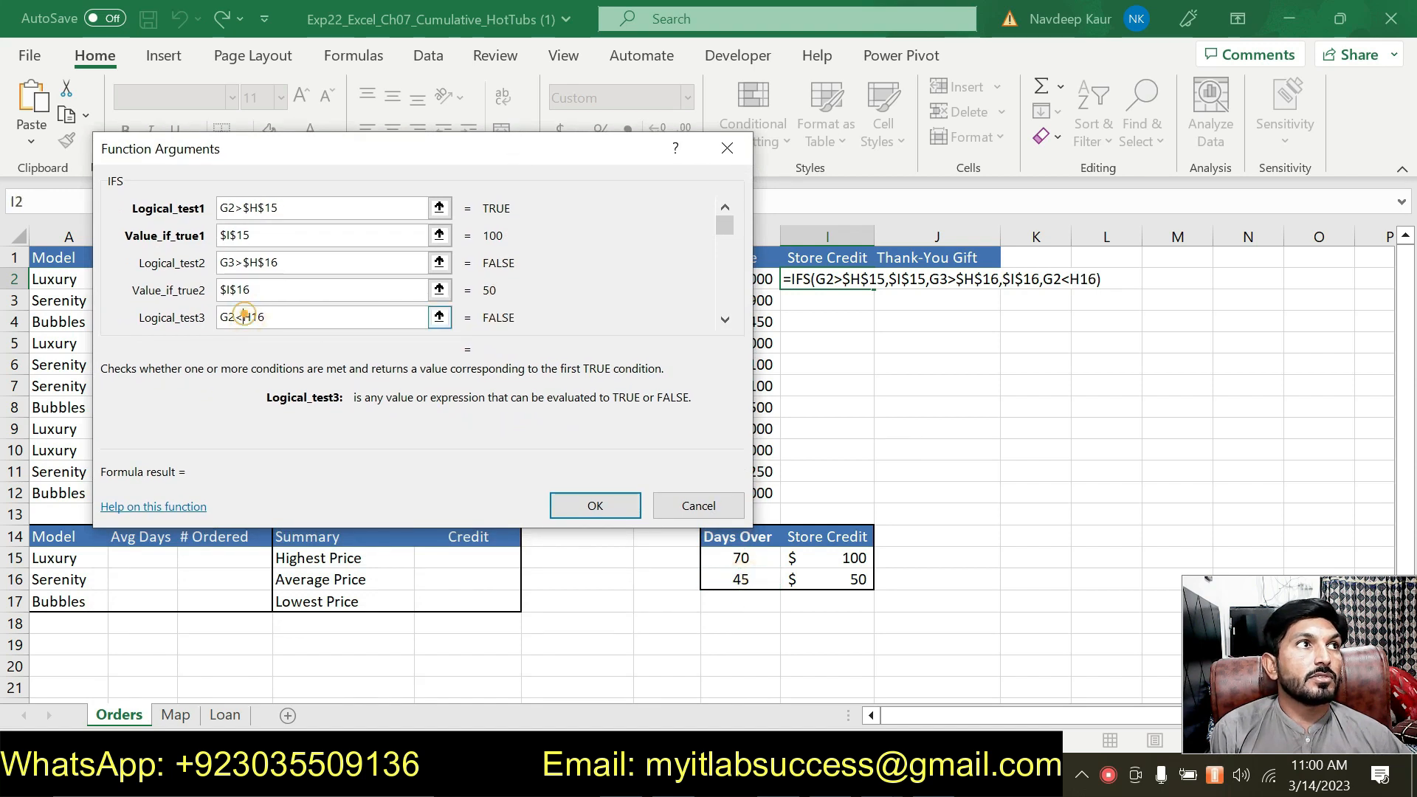
type("$")
key("Tab")
left_click(259, 316)
type("$")
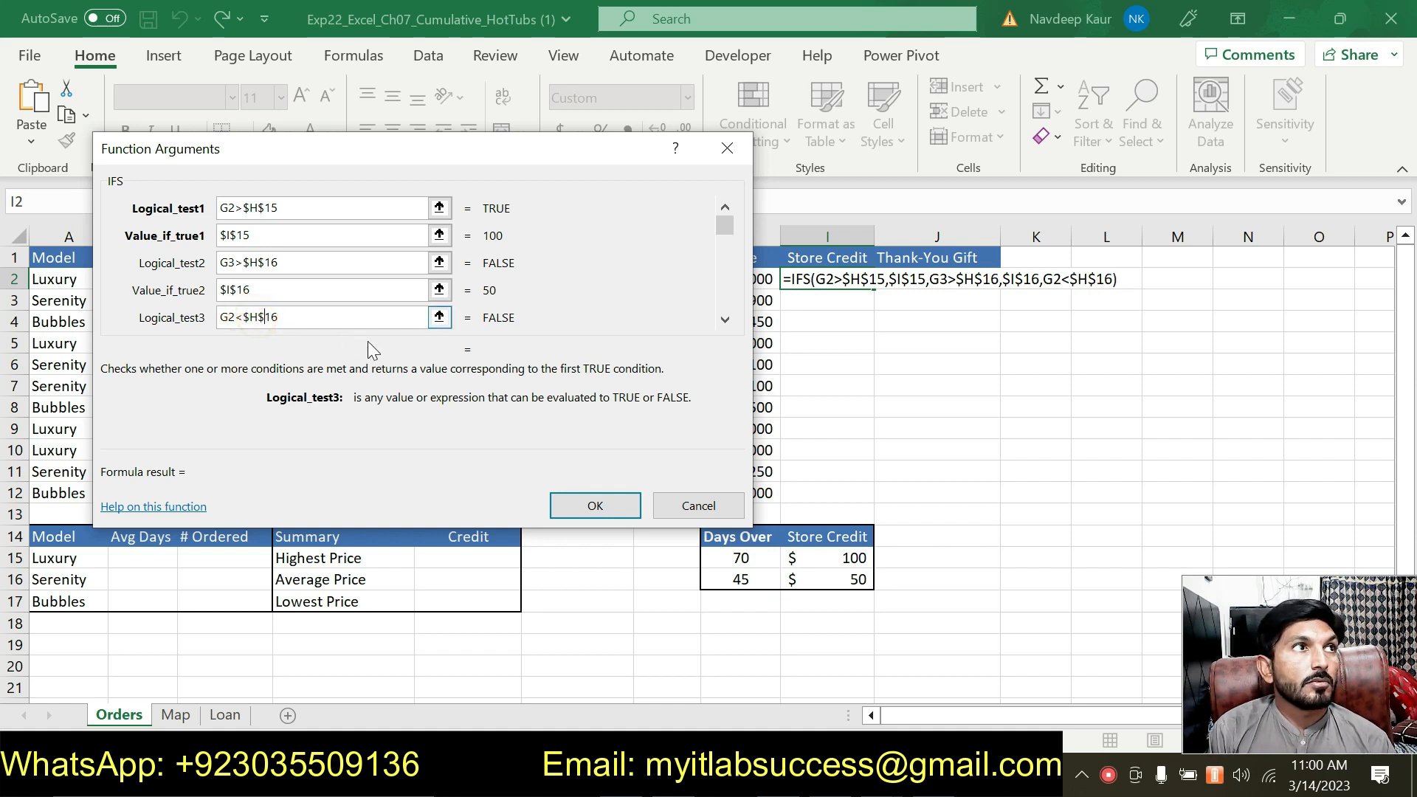
Set the third value-if-true argument to "$0" and insert the completed IFS function in I2.
left_click(726, 318)
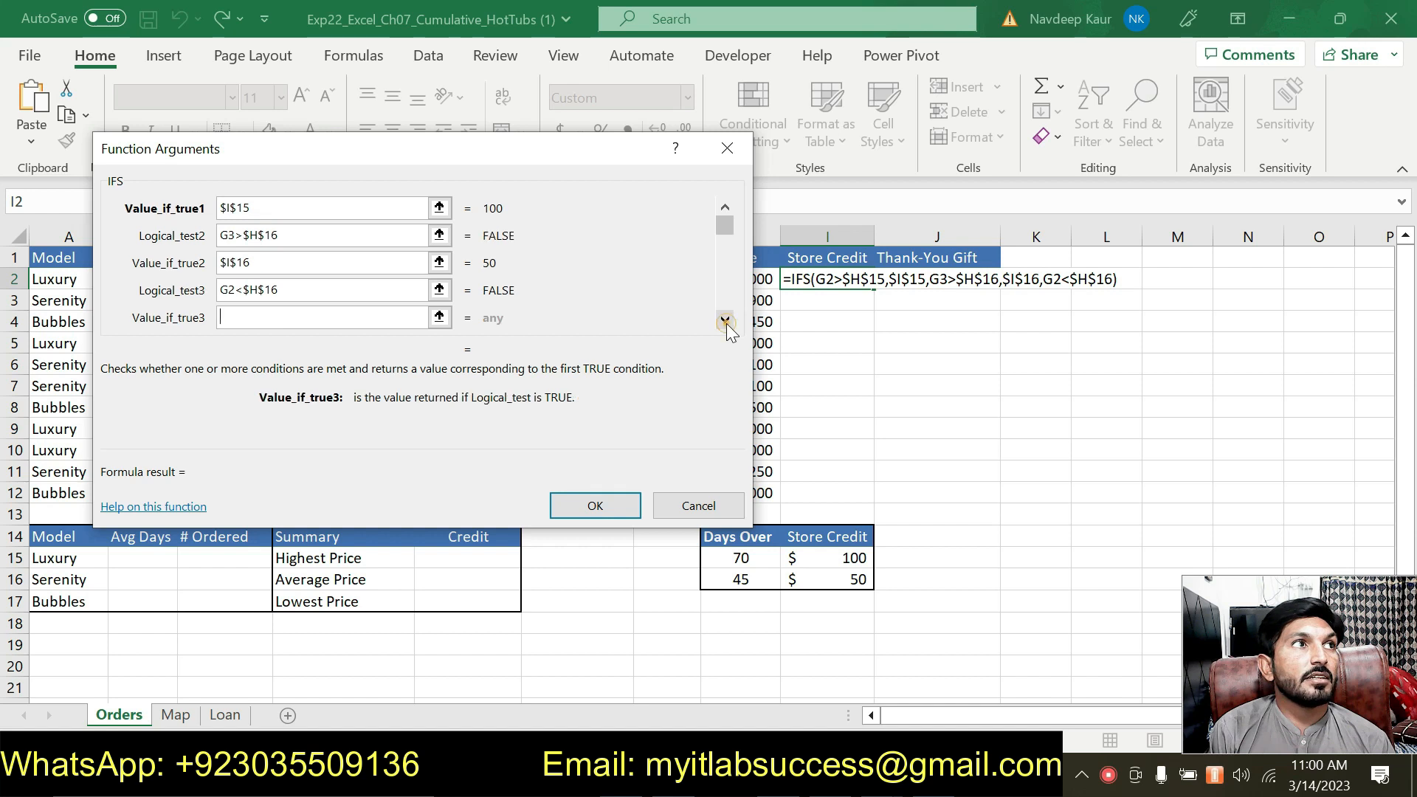
left_click(257, 317)
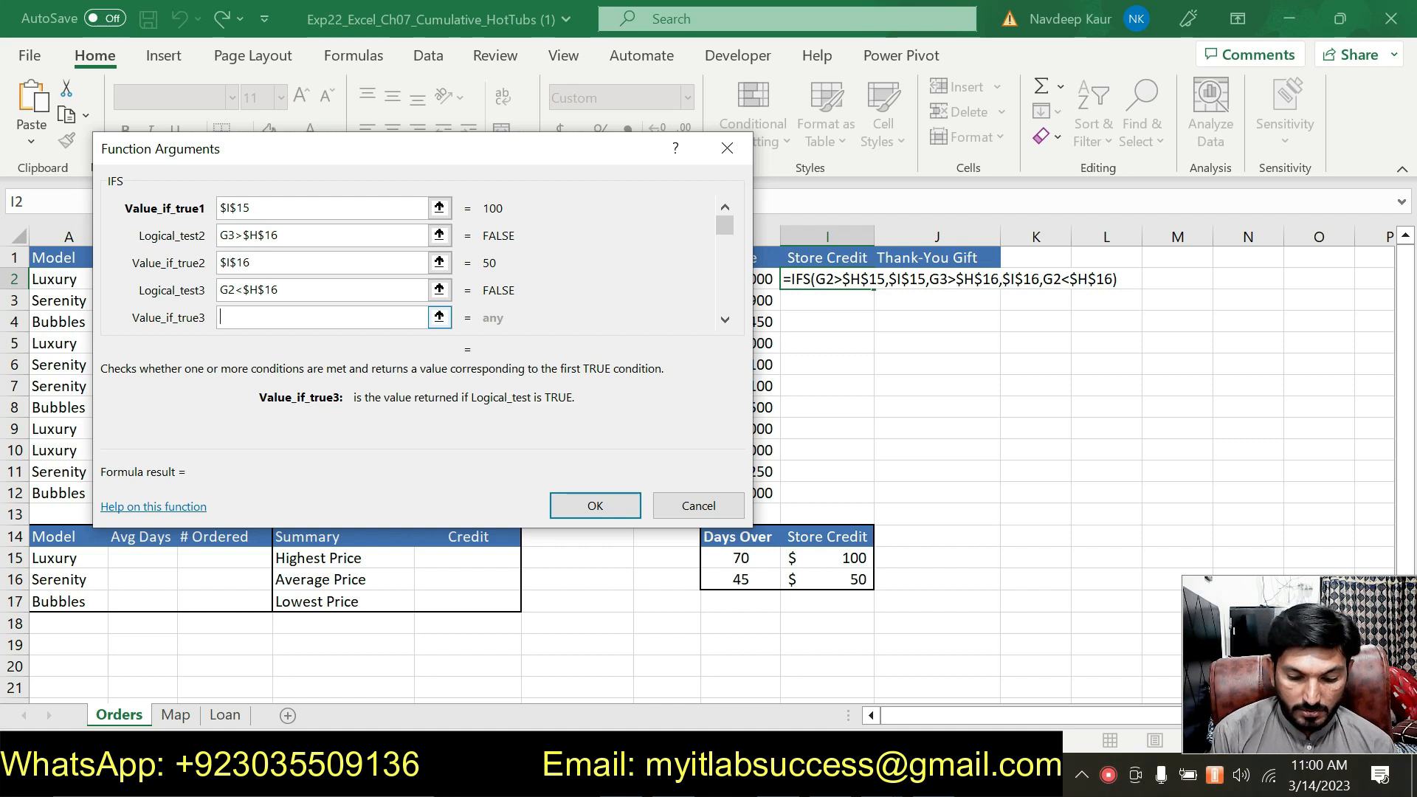
type("\"")
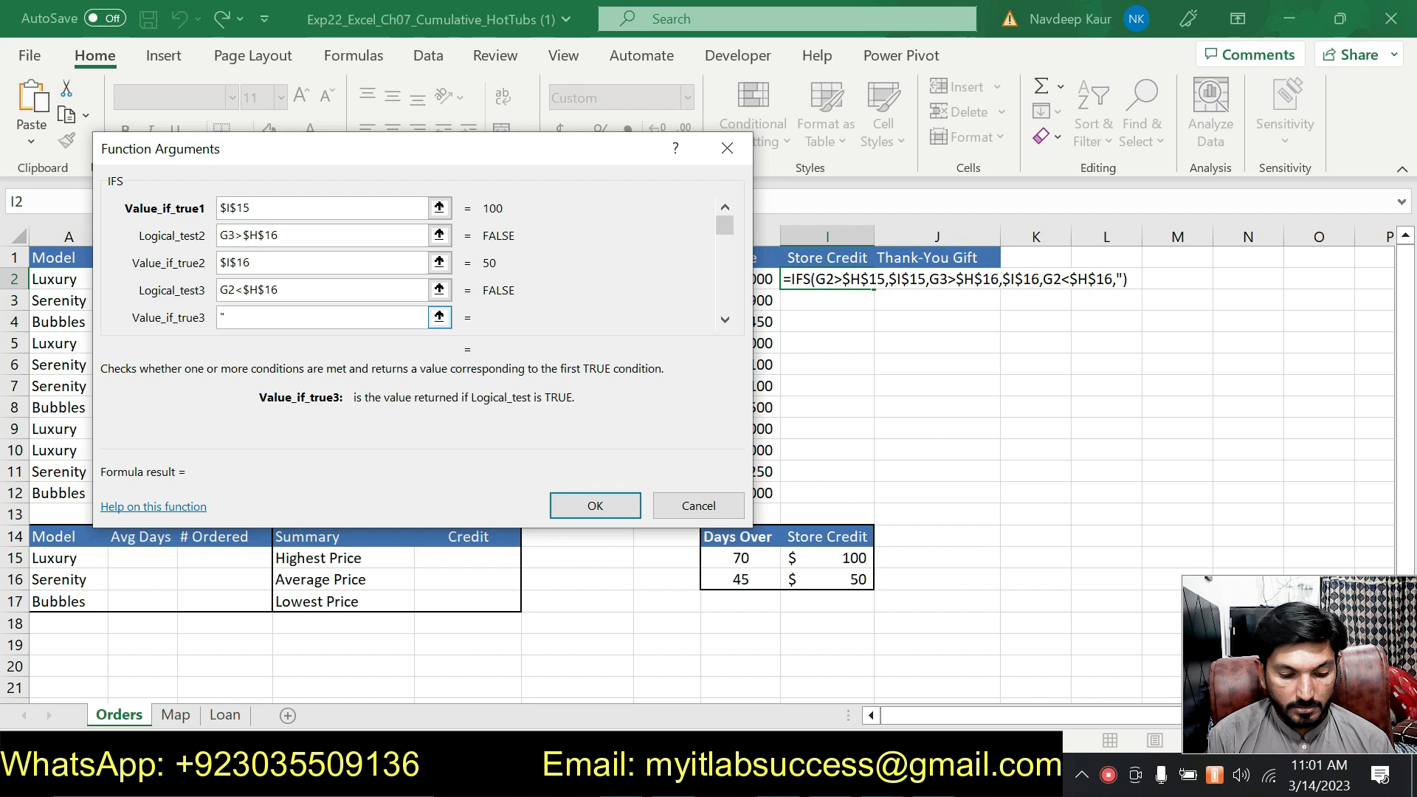
type("$")
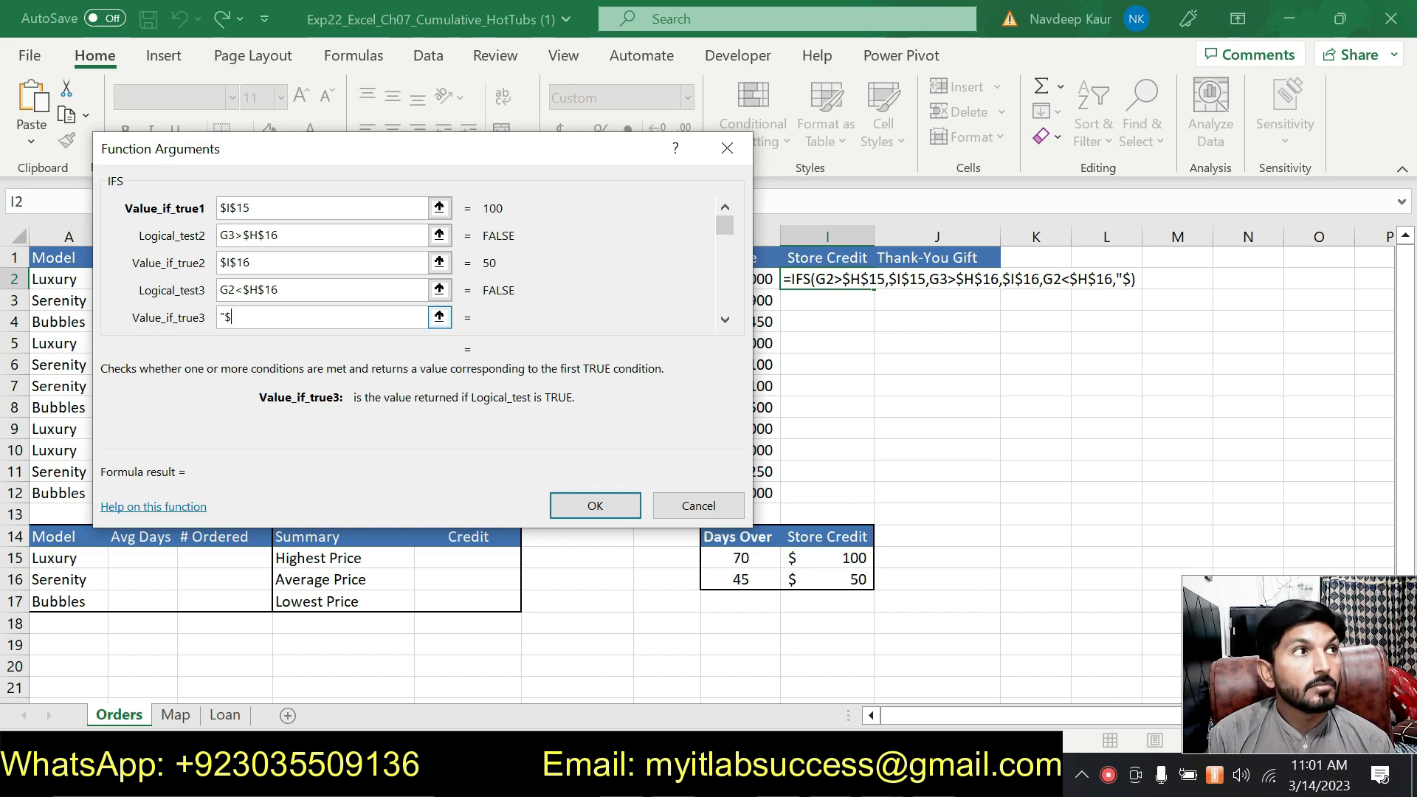
type("0\"")
left_click(595, 507)
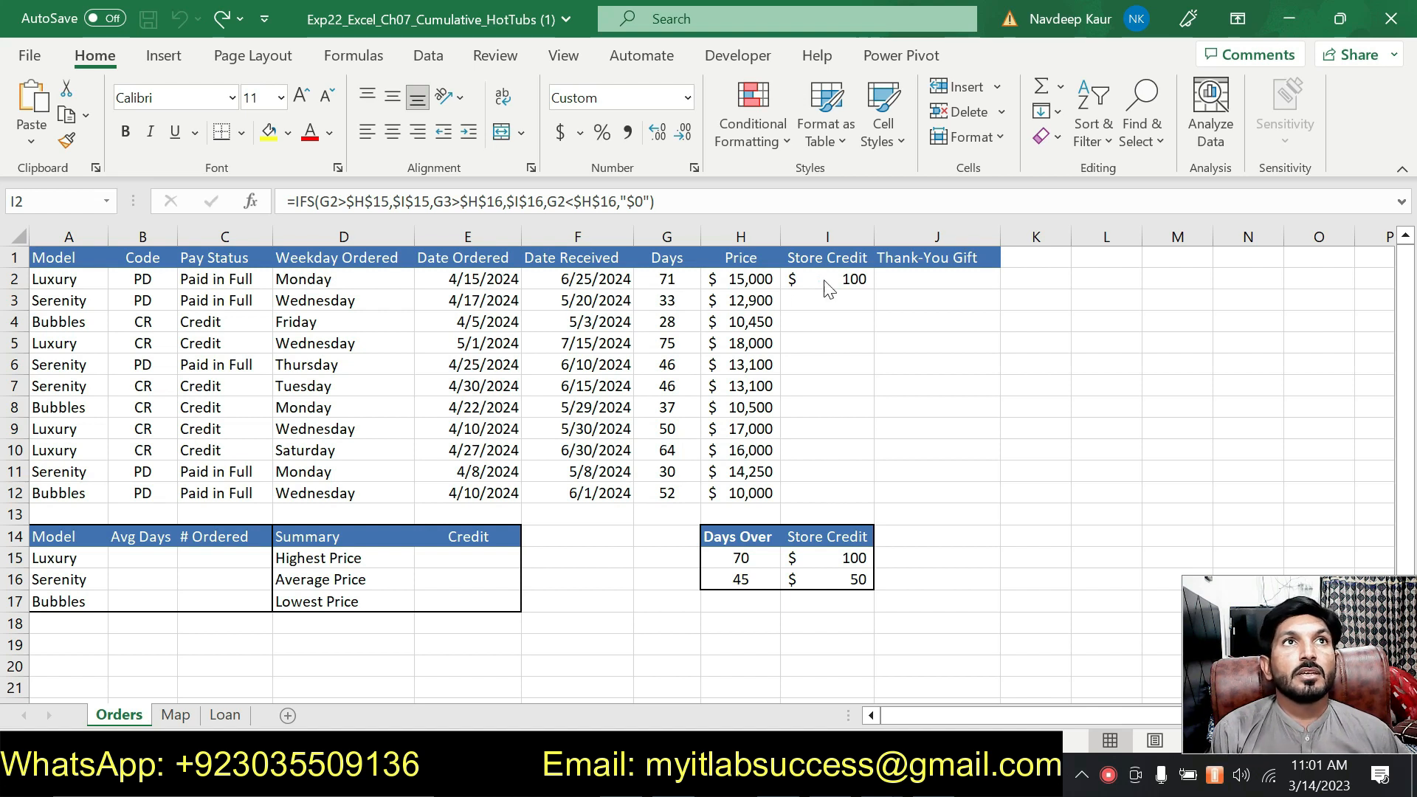
Copy the IFS formula from I2 down to I3:I12 and check row 4's Store Credit against its Days value.
left_click(845, 276)
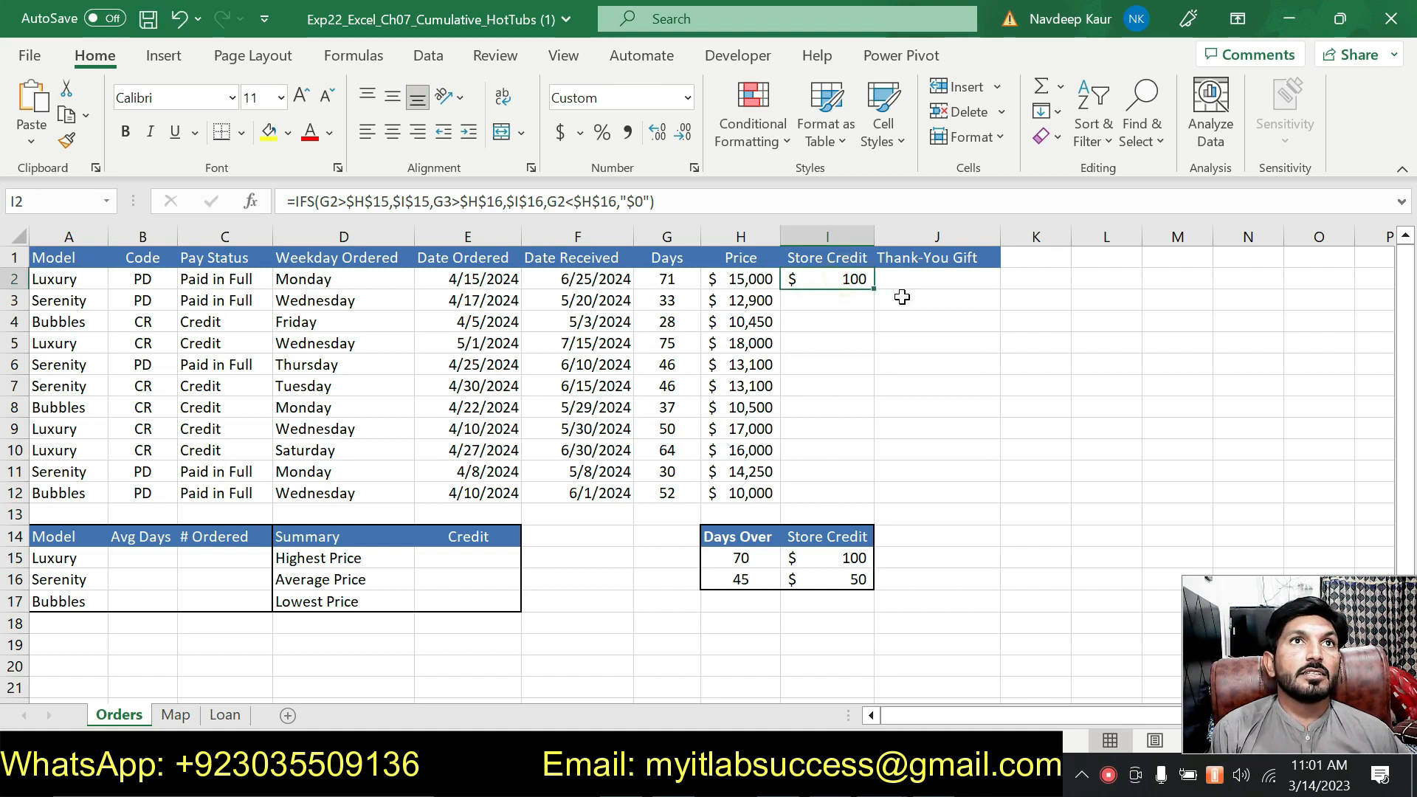
left_click_drag(873, 288, 875, 506)
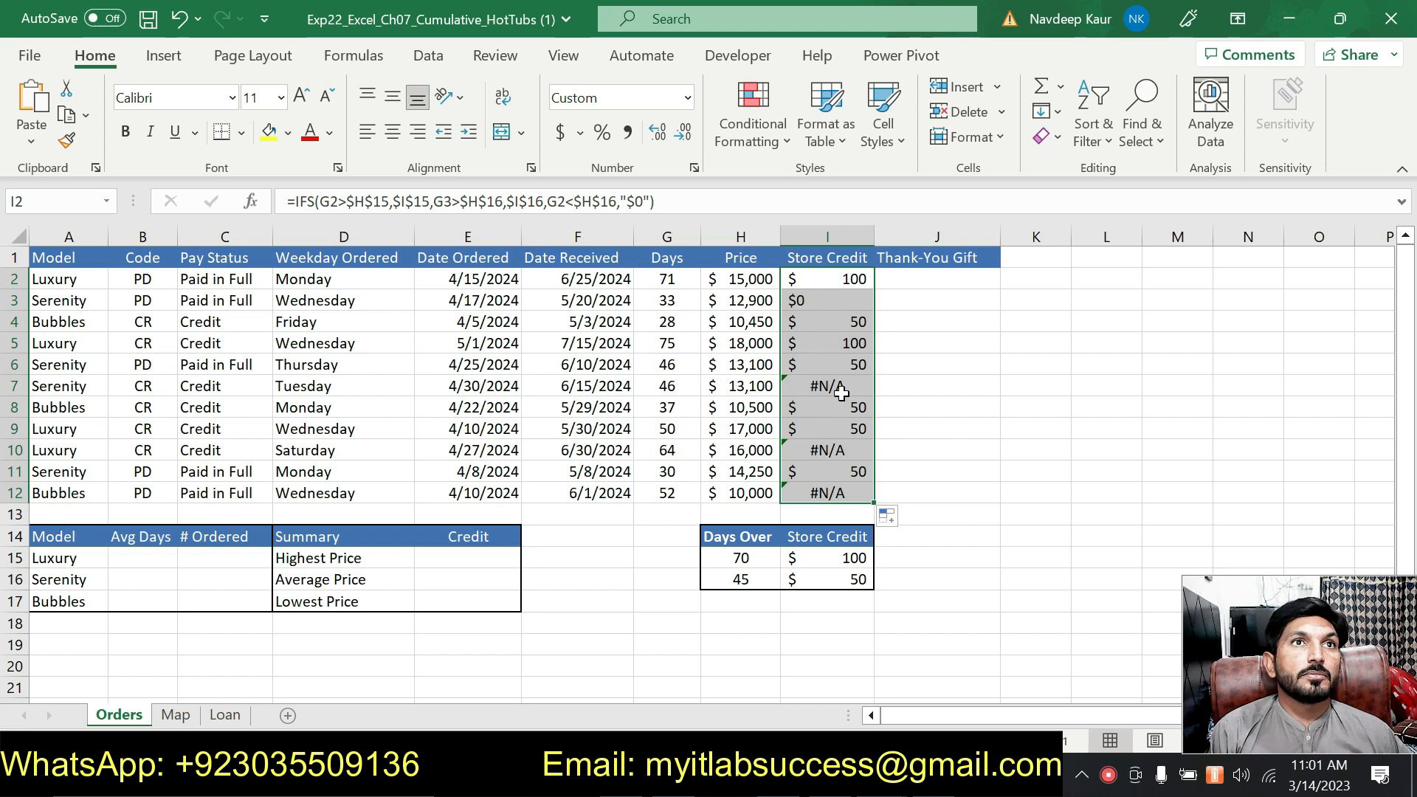
left_click(854, 320)
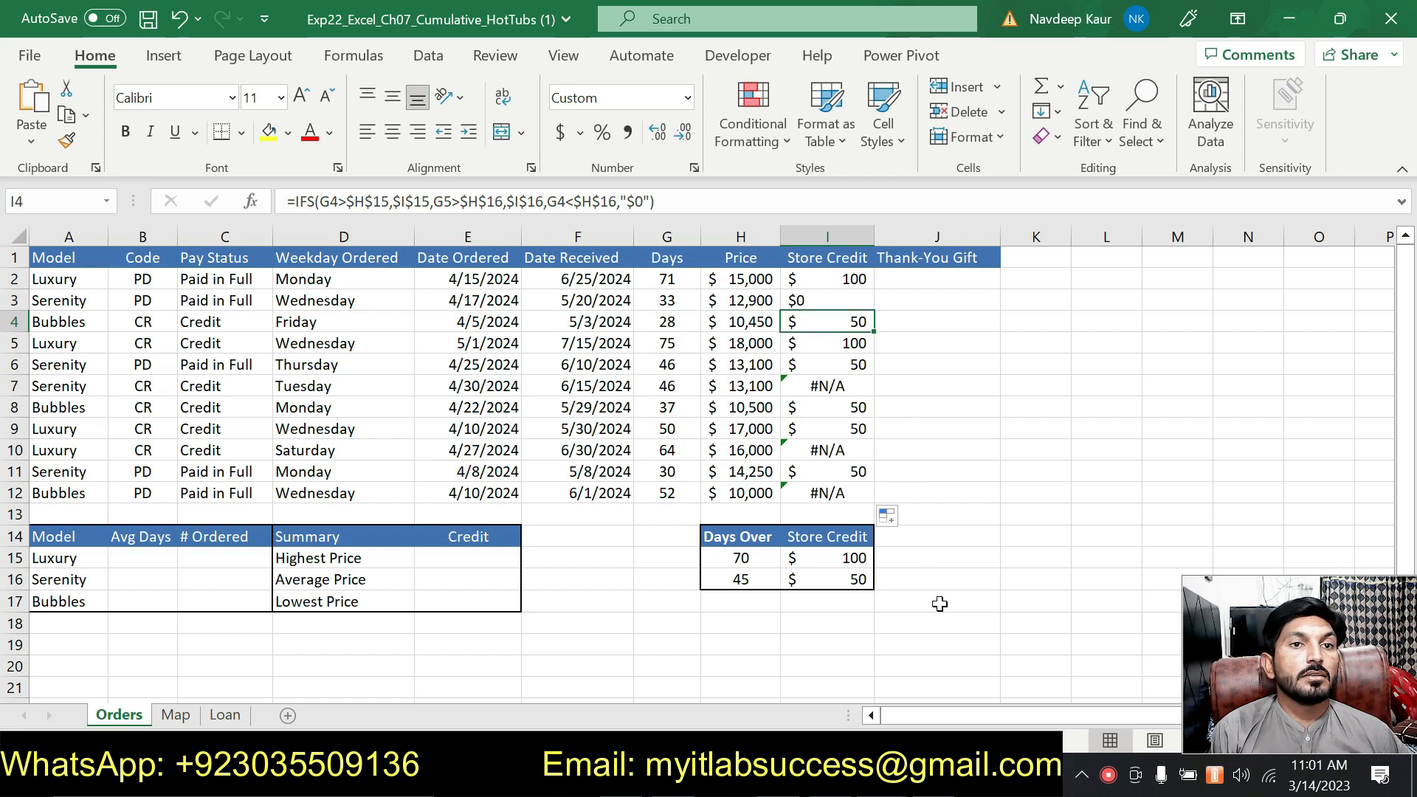
mouse_move(934, 779)
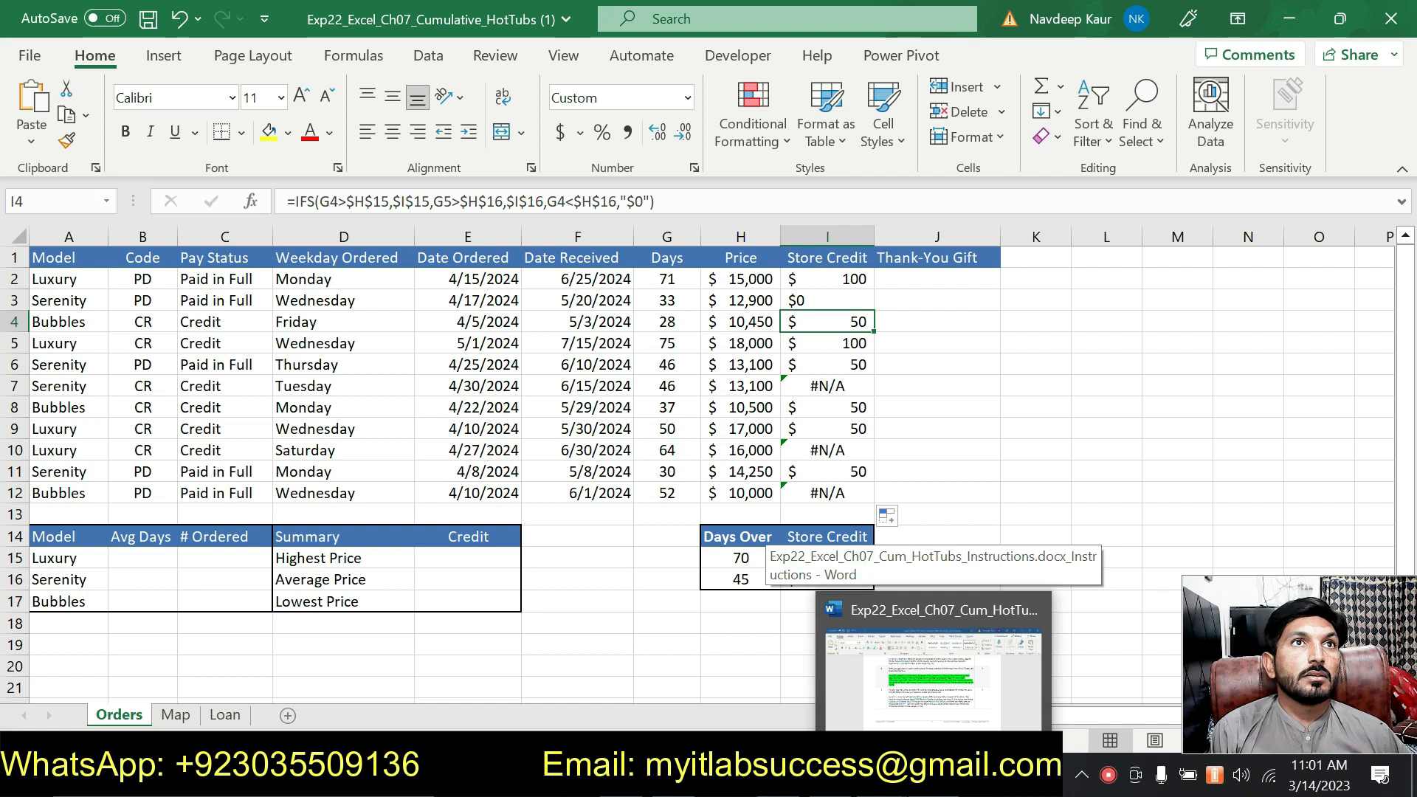
left_click(681, 322)
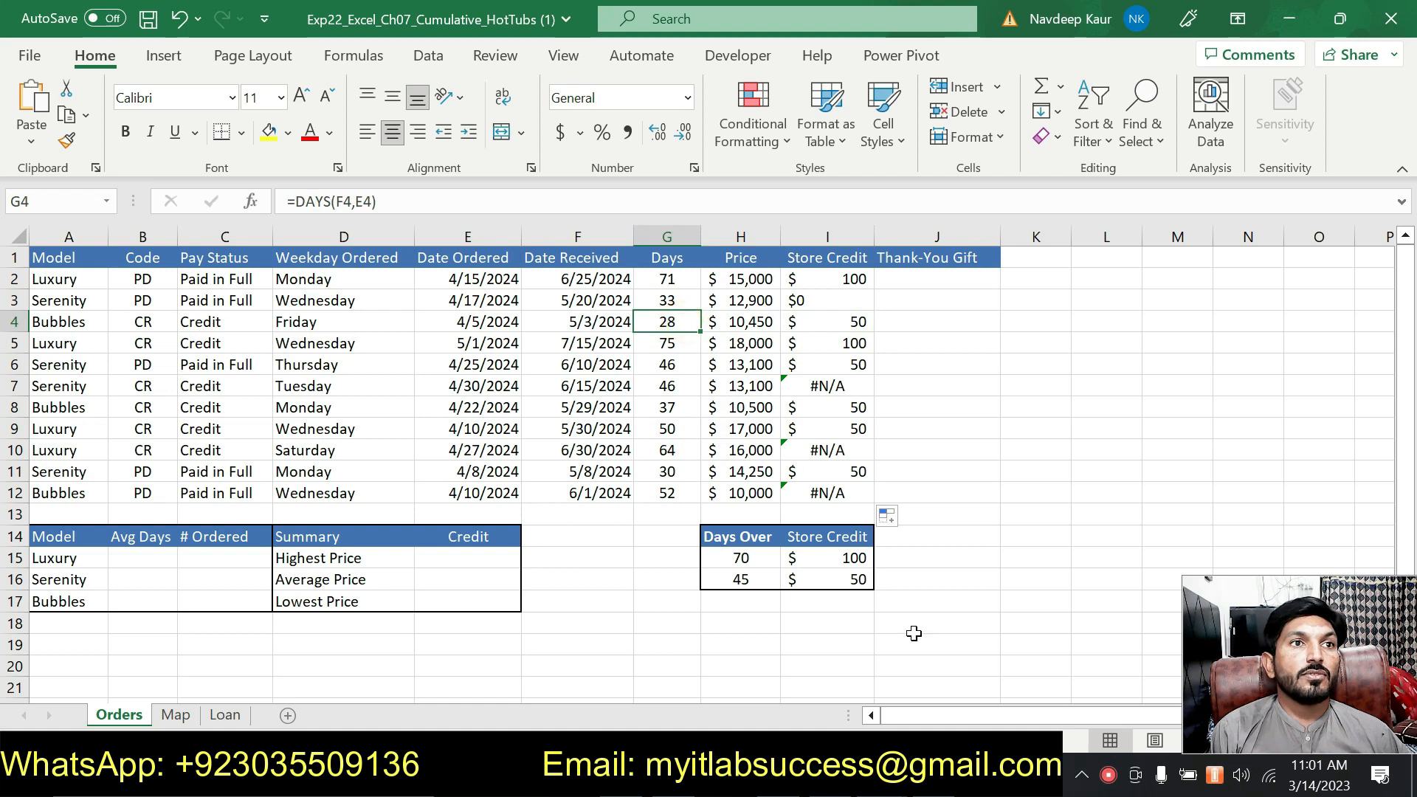
left_click(900, 779)
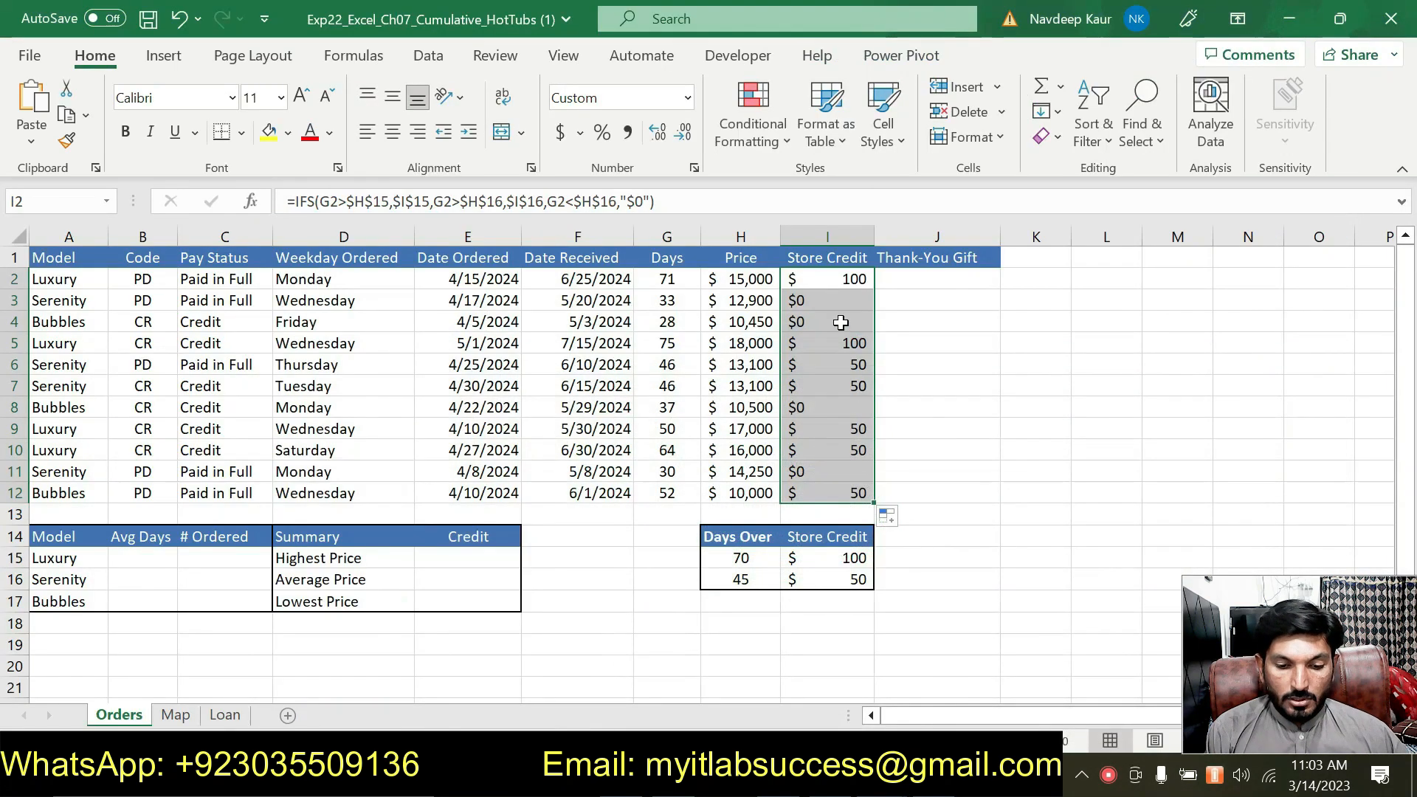
Compare the Days values with the Store Credit results and formulas in I2:I12, rechecking step 6 of the Word instructions.
left_click(667, 286)
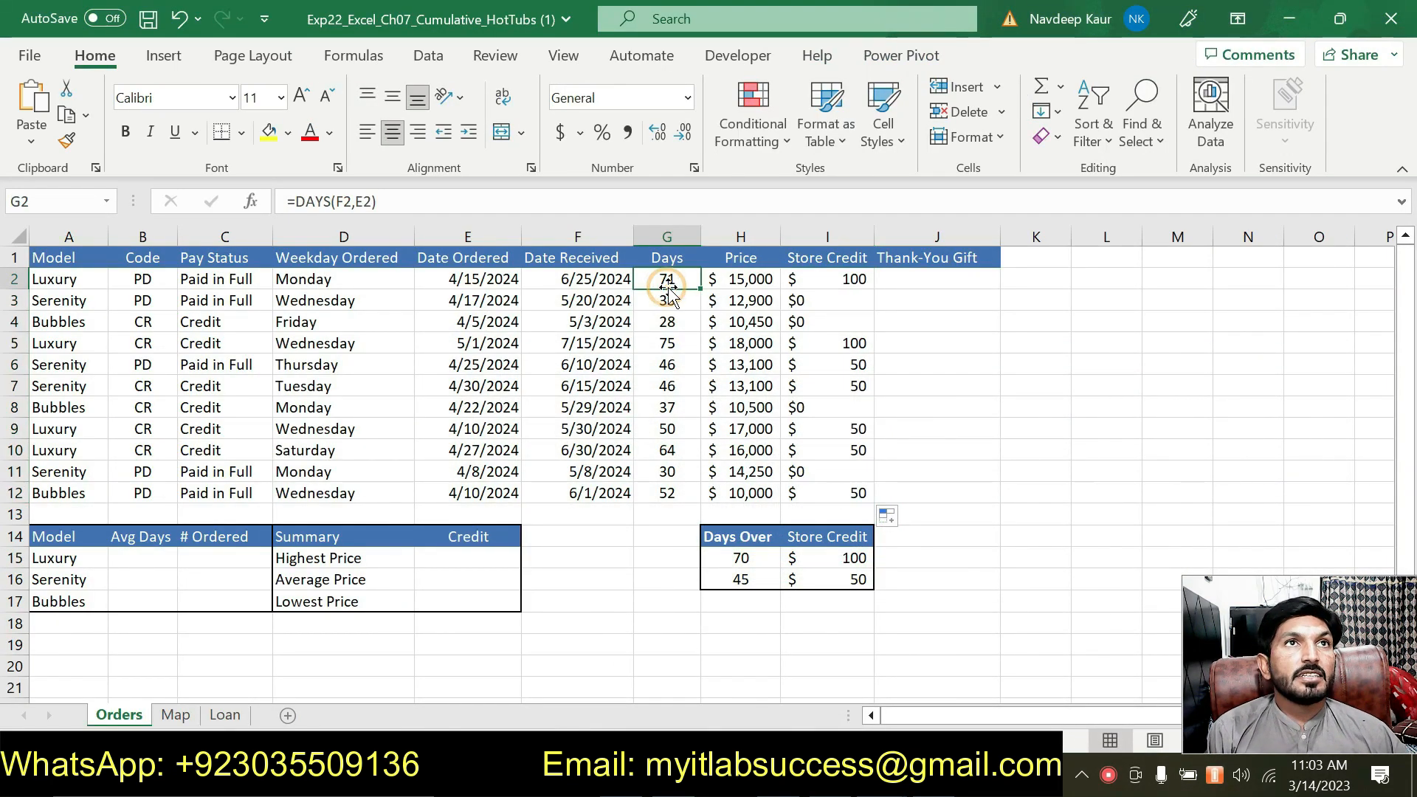
left_click(855, 277)
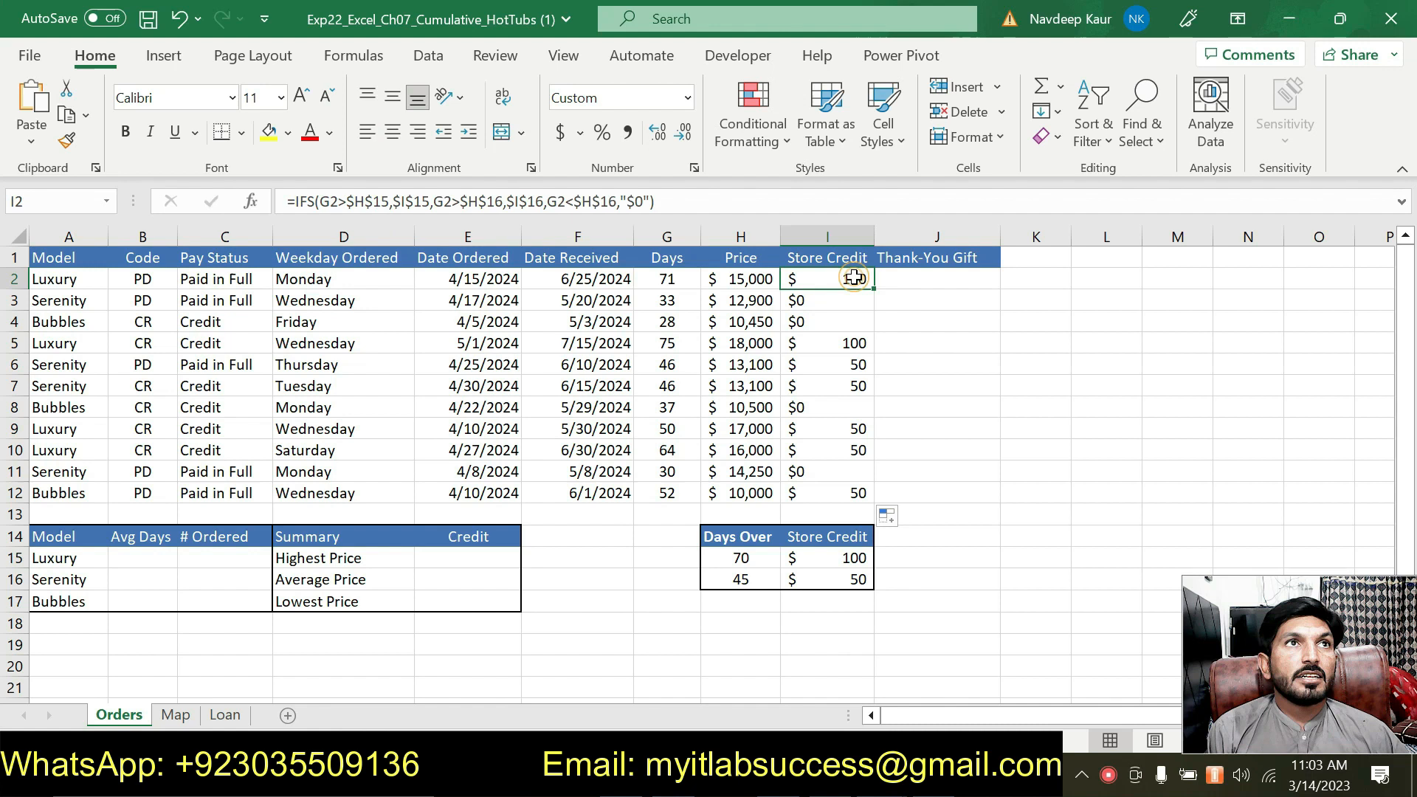
left_click(670, 302)
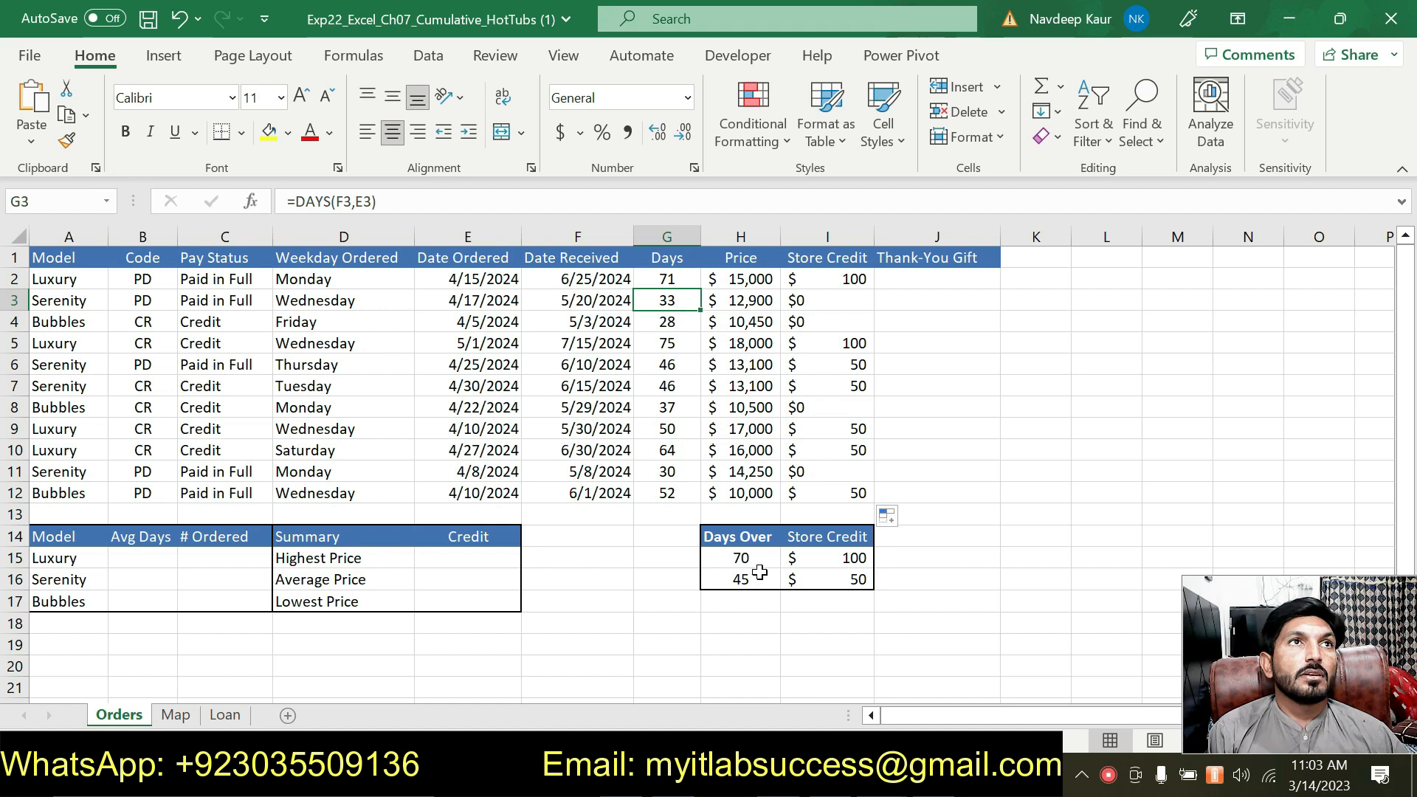
left_click(674, 364)
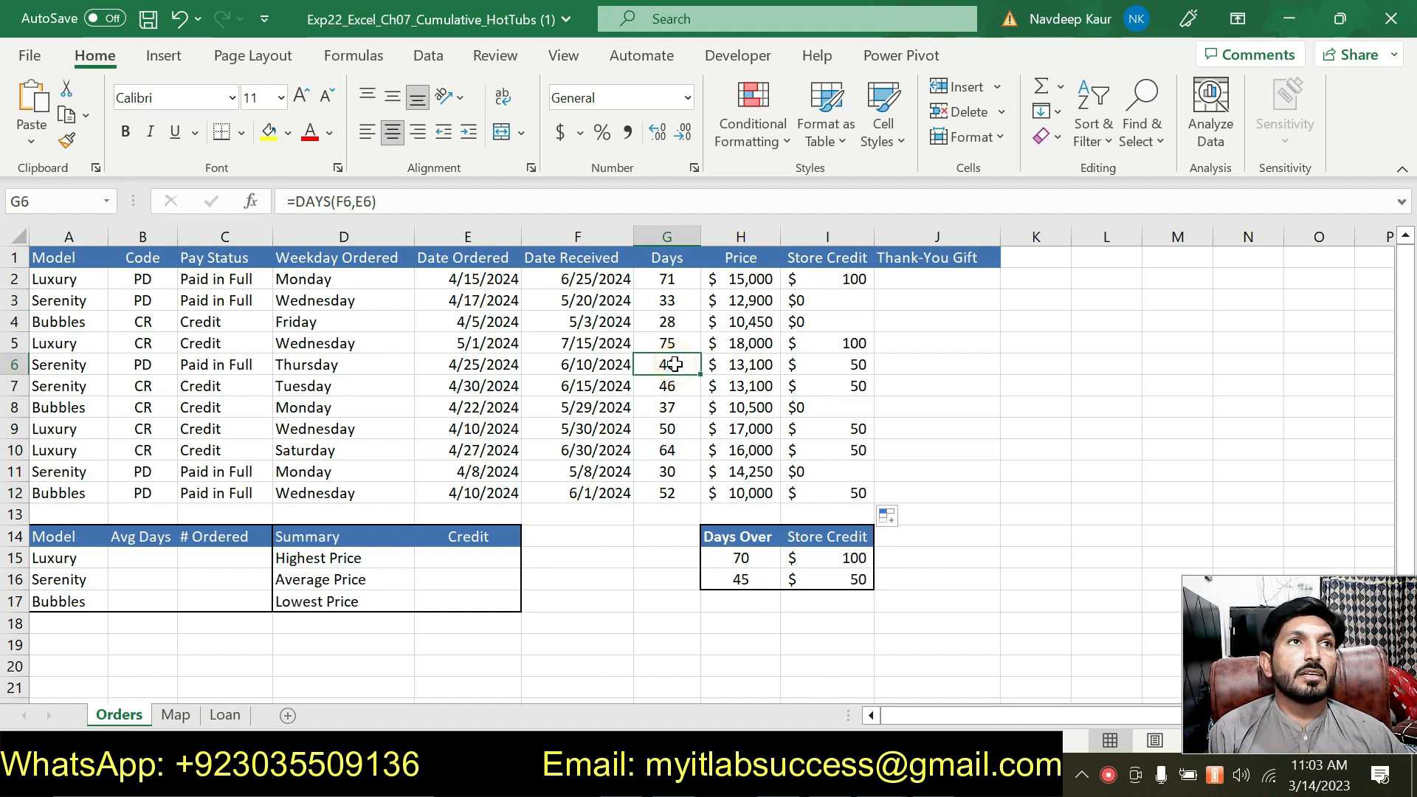
left_click(838, 364)
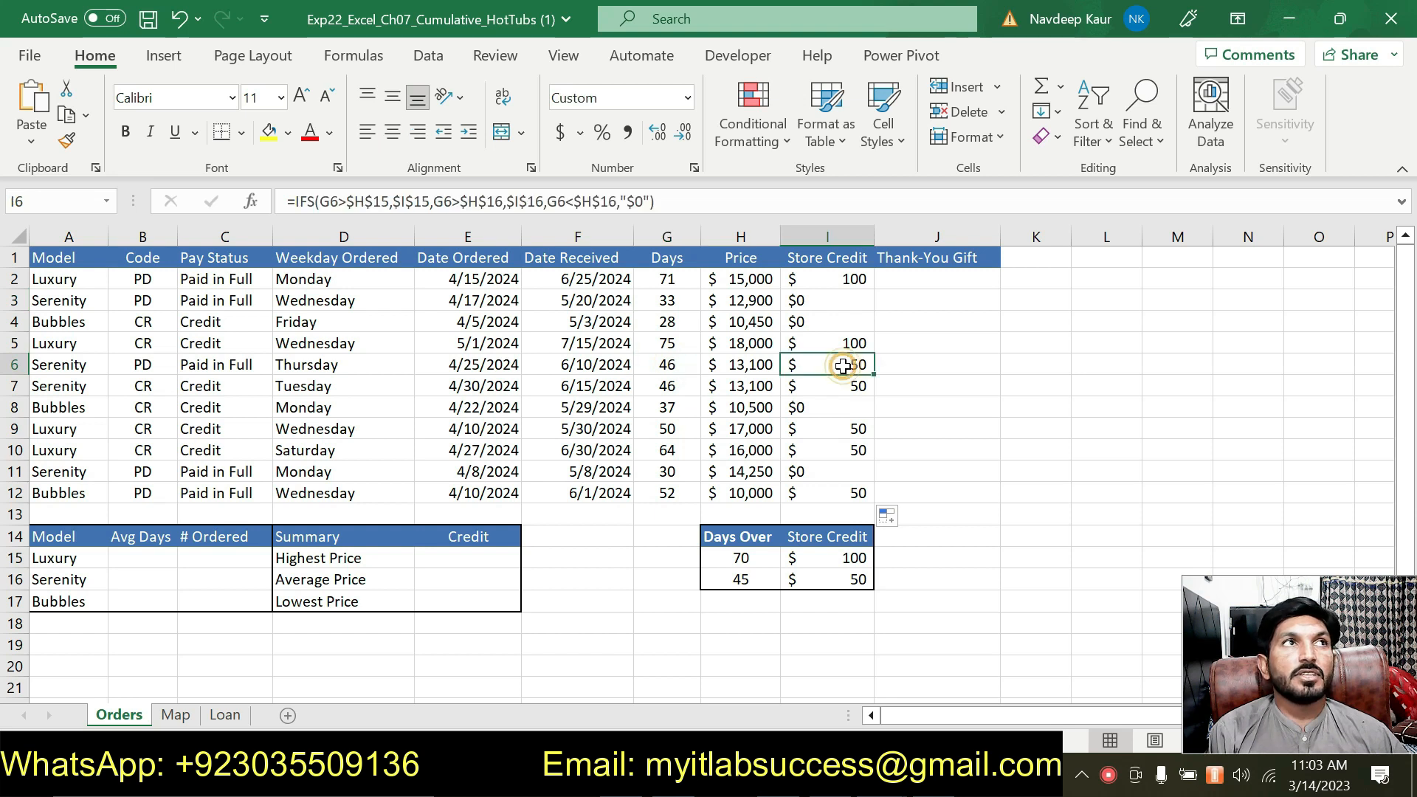
key("alt+Tab")
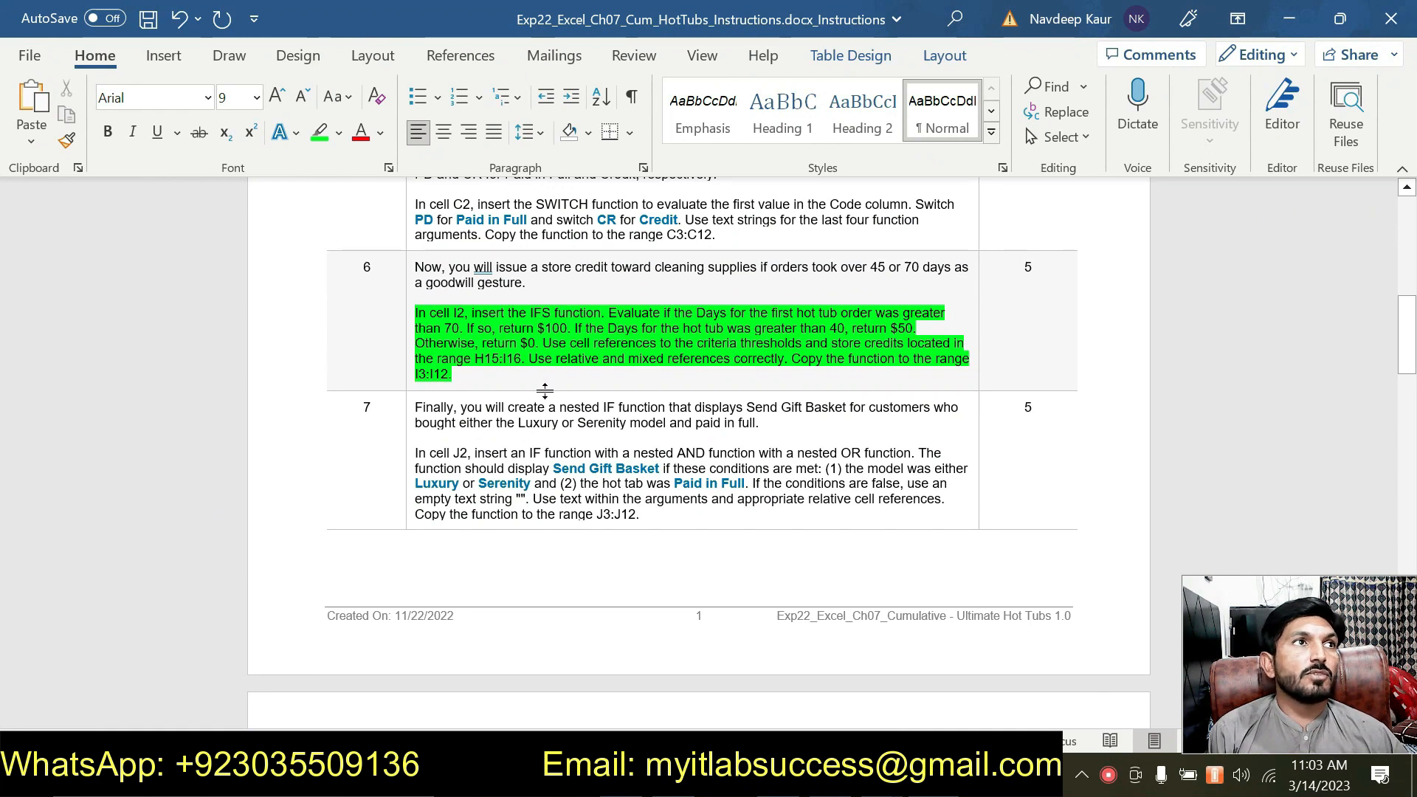
left_click(849, 781)
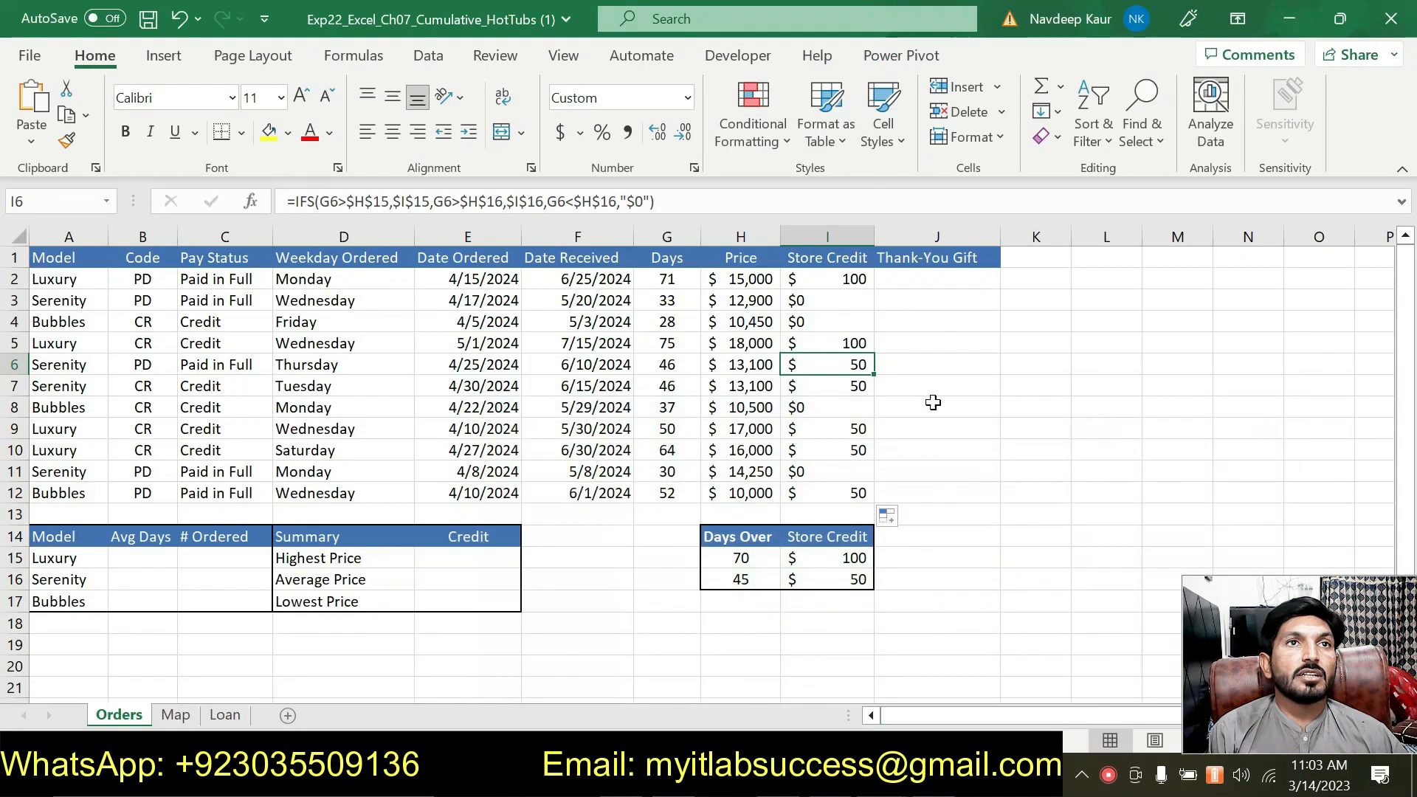
left_click(824, 280)
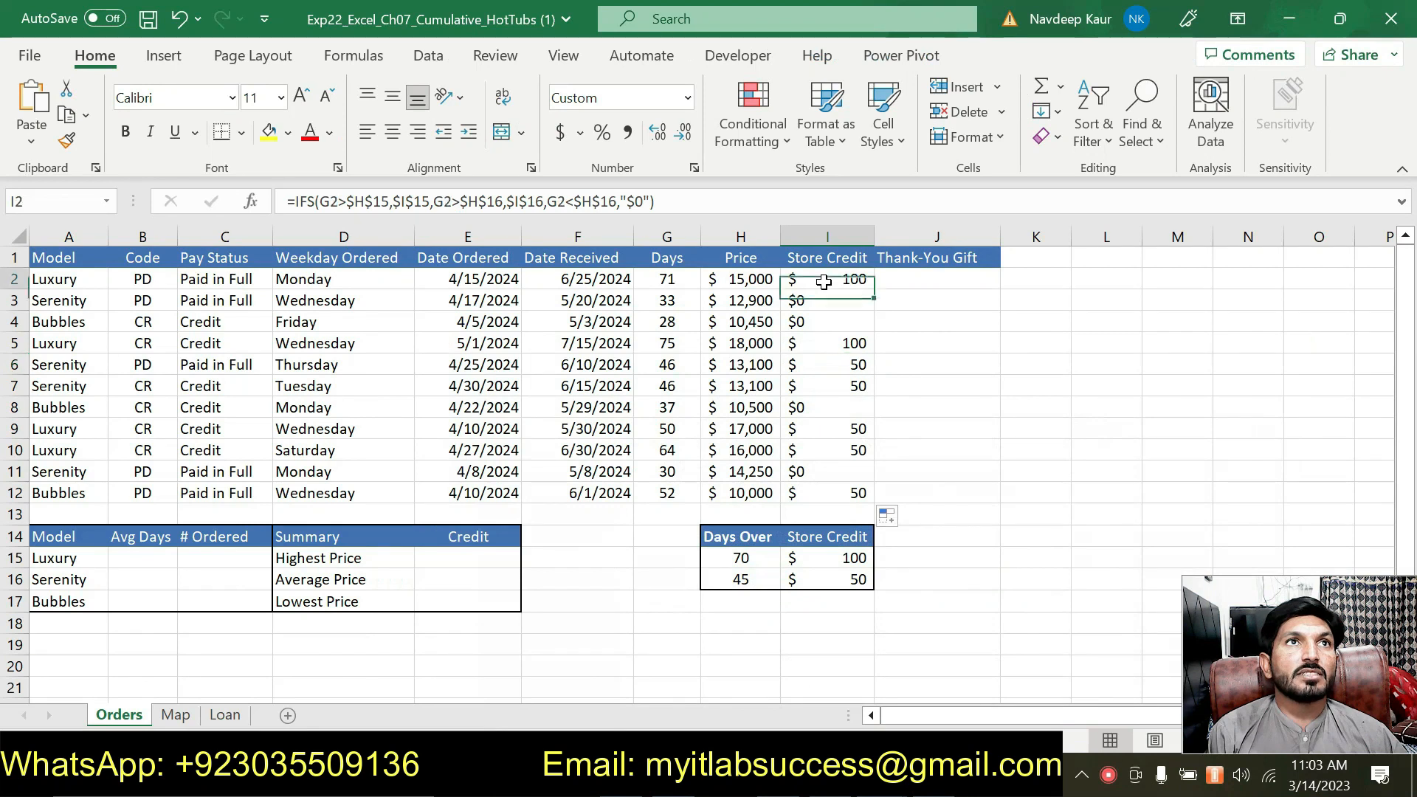
left_click(825, 445)
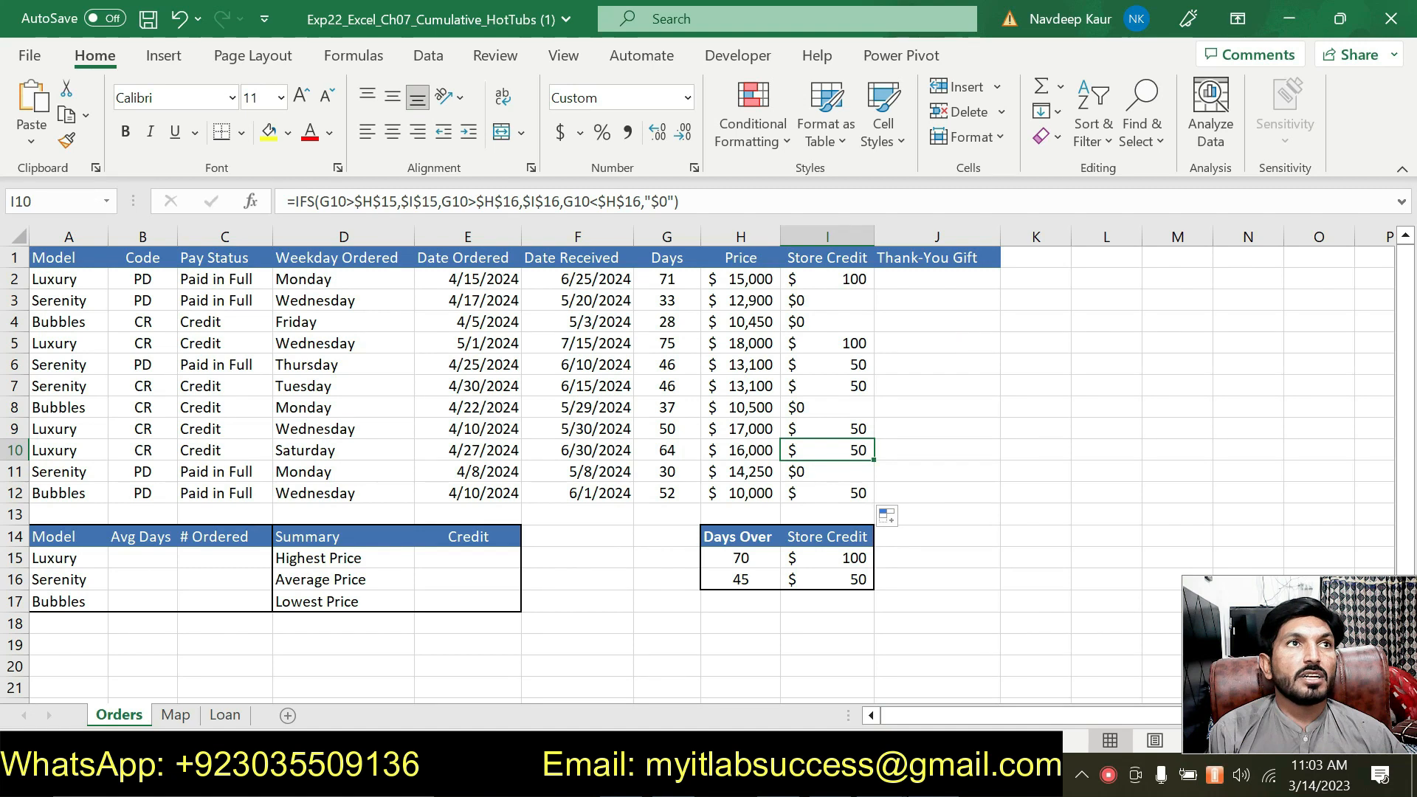
In the Word instructions, remove the highlight from step 6 and highlight the text of step 7 in bright green.
key("alt+Tab")
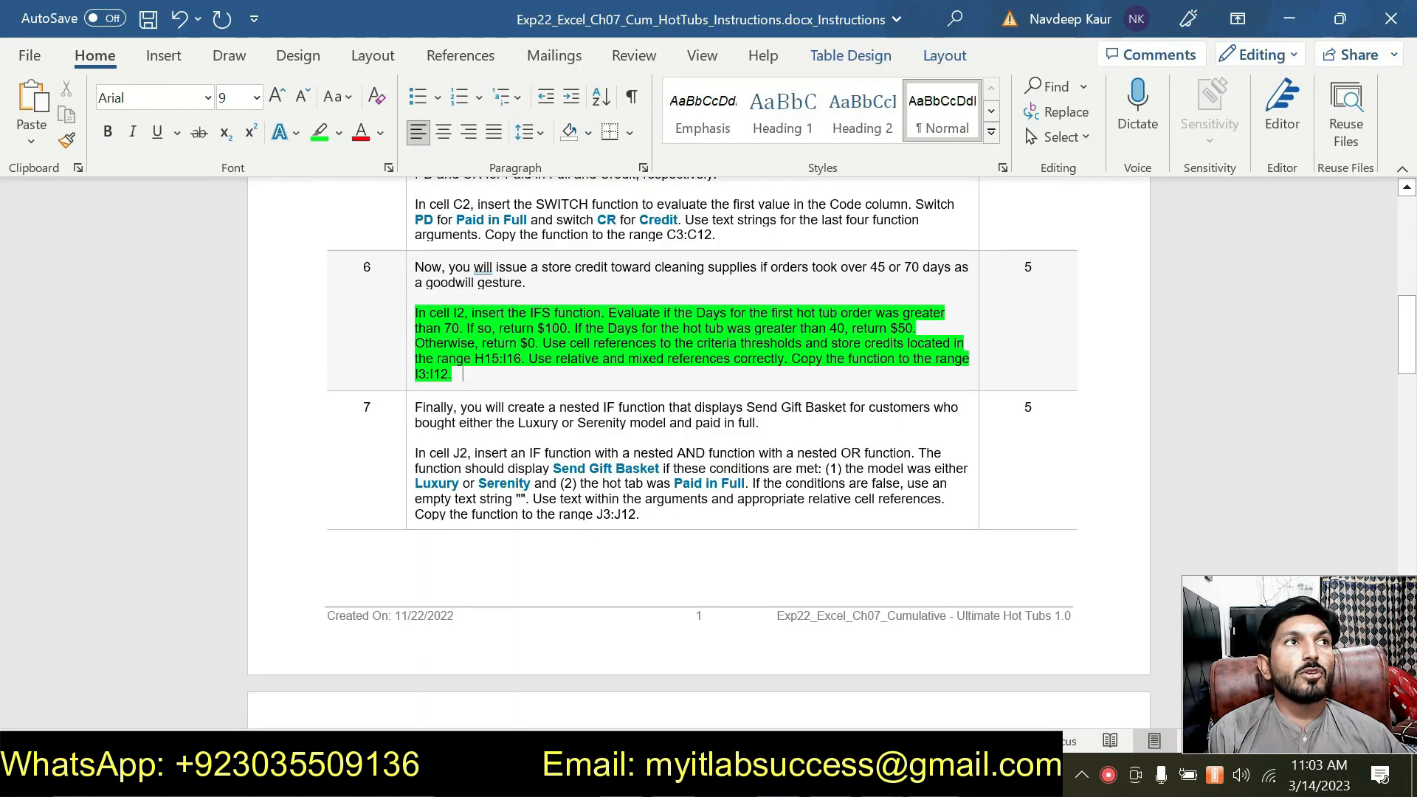
left_click_drag(463, 374, 415, 313)
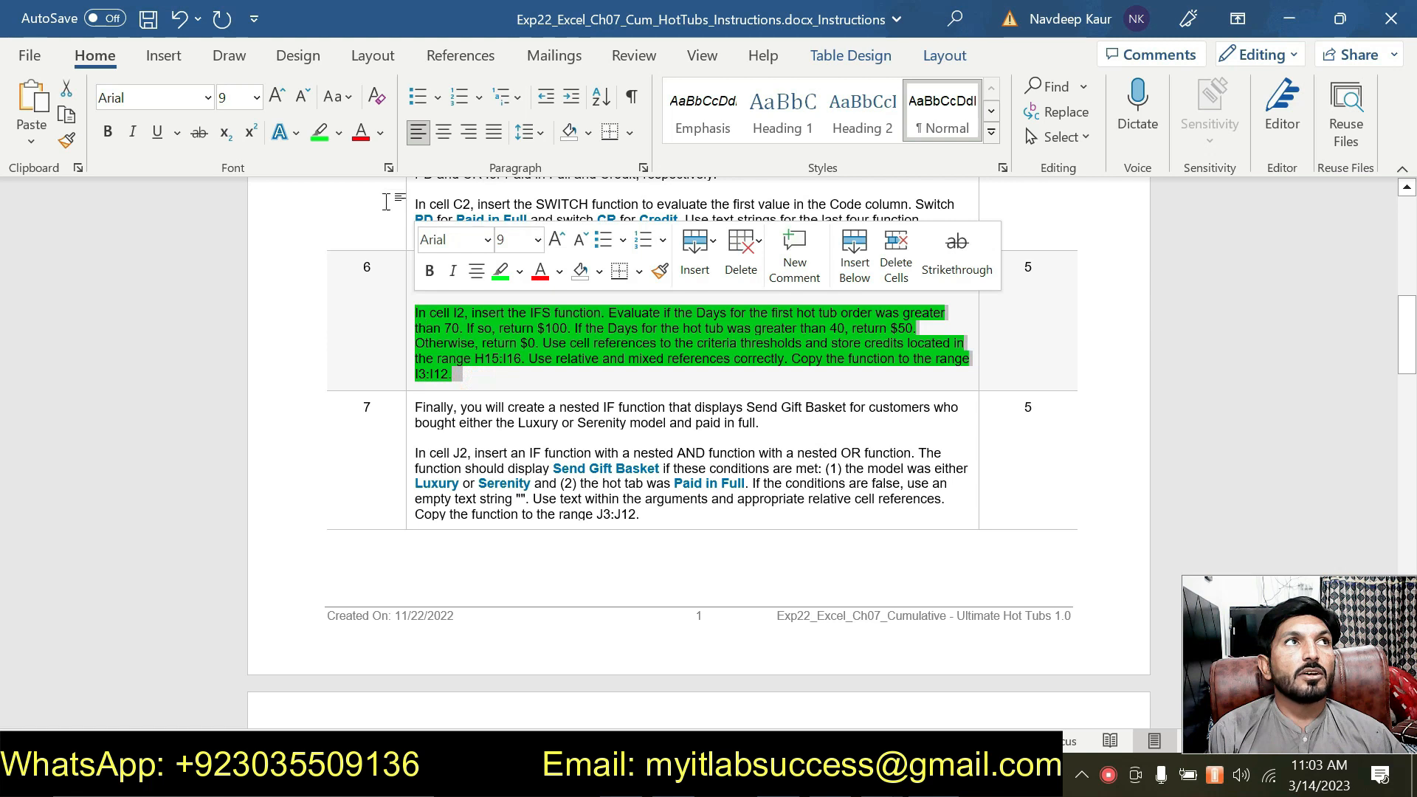
left_click(501, 271)
left_click_drag(642, 515, 415, 408)
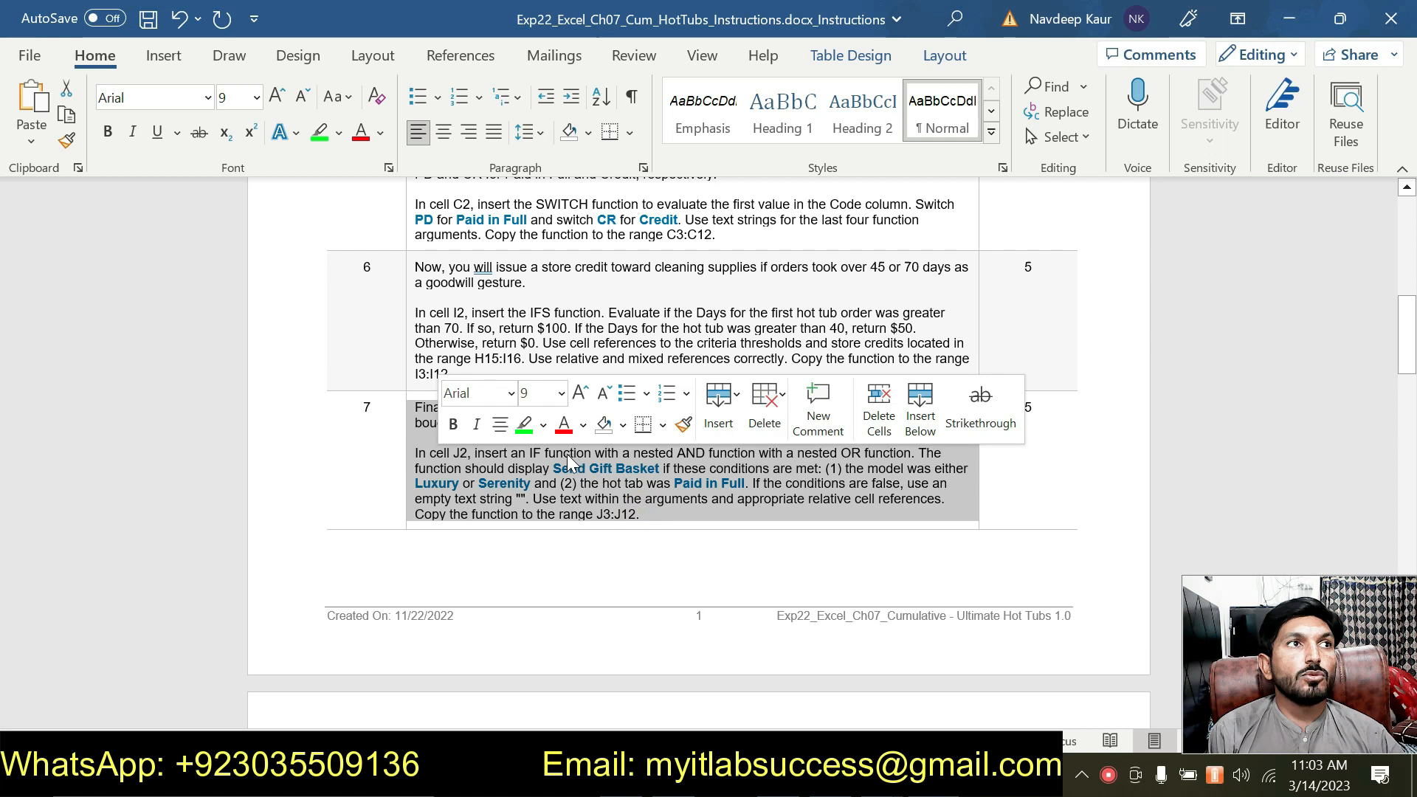
left_click(517, 422)
left_click(669, 523)
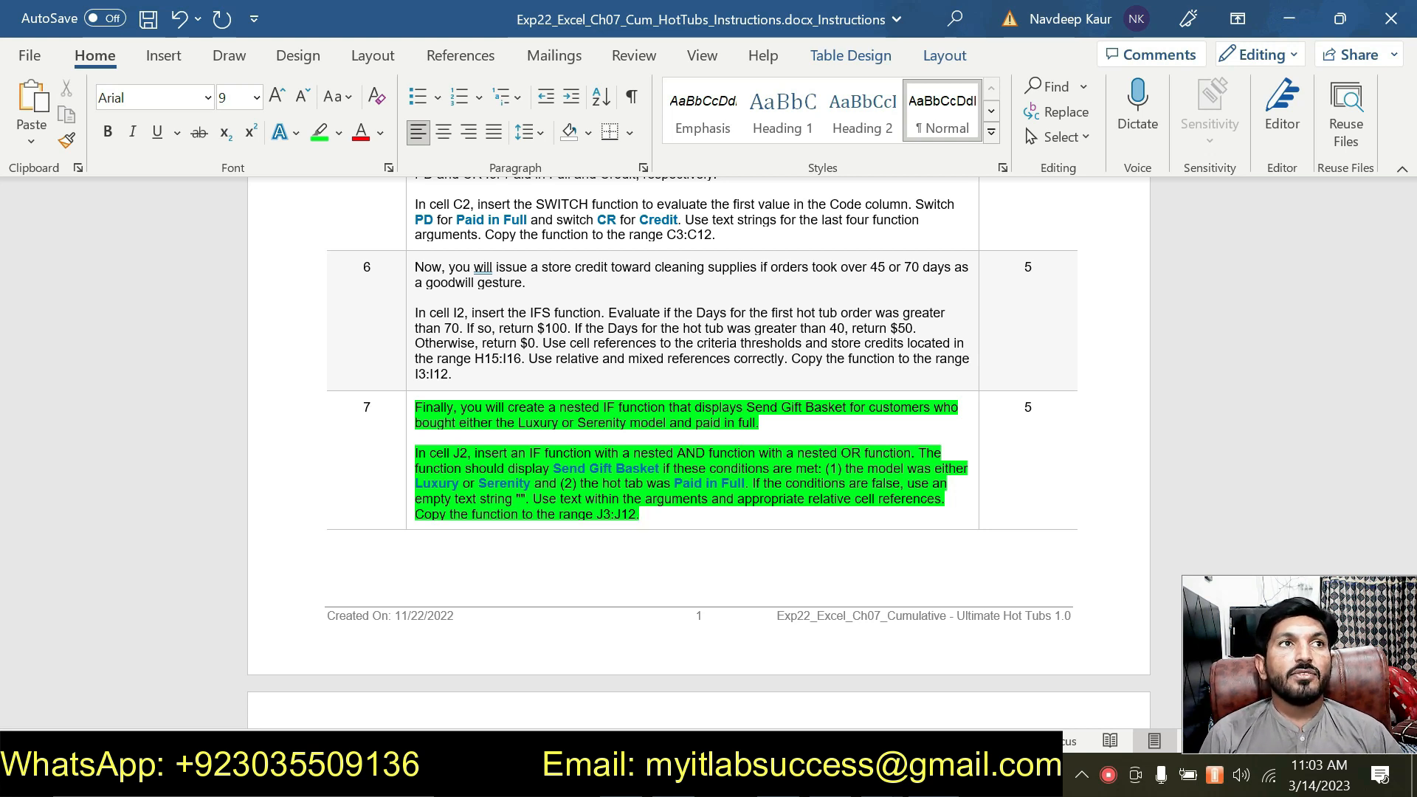
left_click(671, 523)
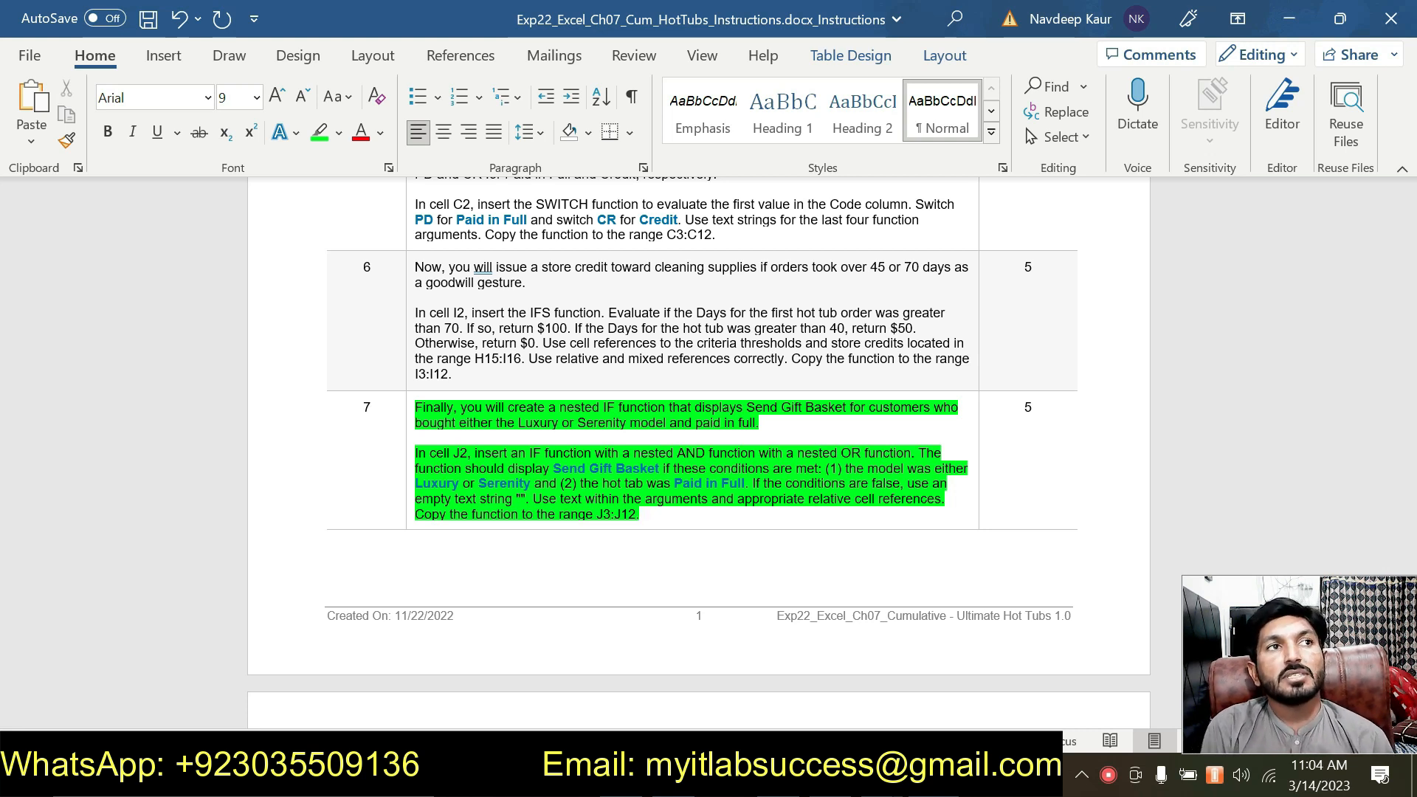
In the Excel workbook, begin the Thank-You Gift formula in J2 with nested IF, AND and OR functions: =IF(AND(OR(.
left_click(679, 516)
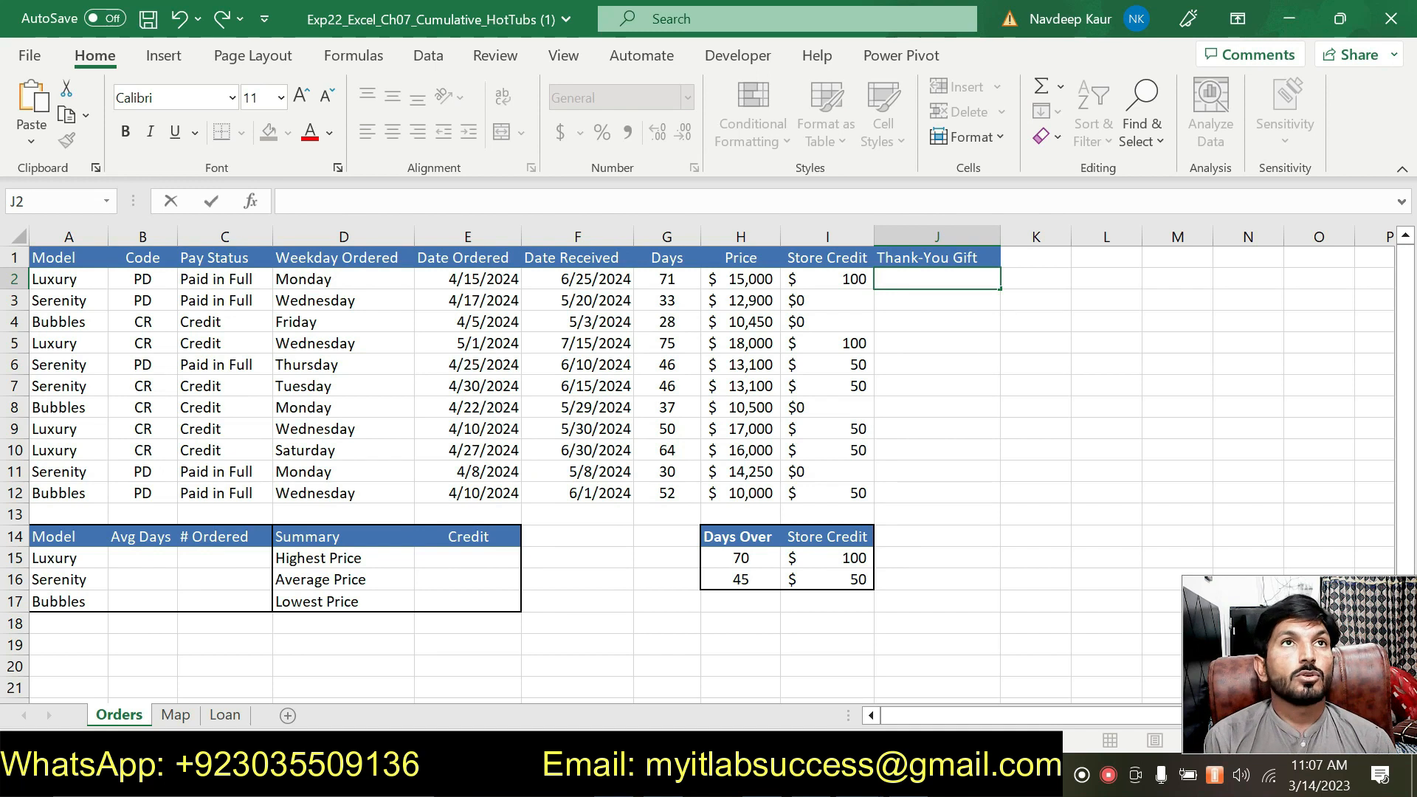
type("=")
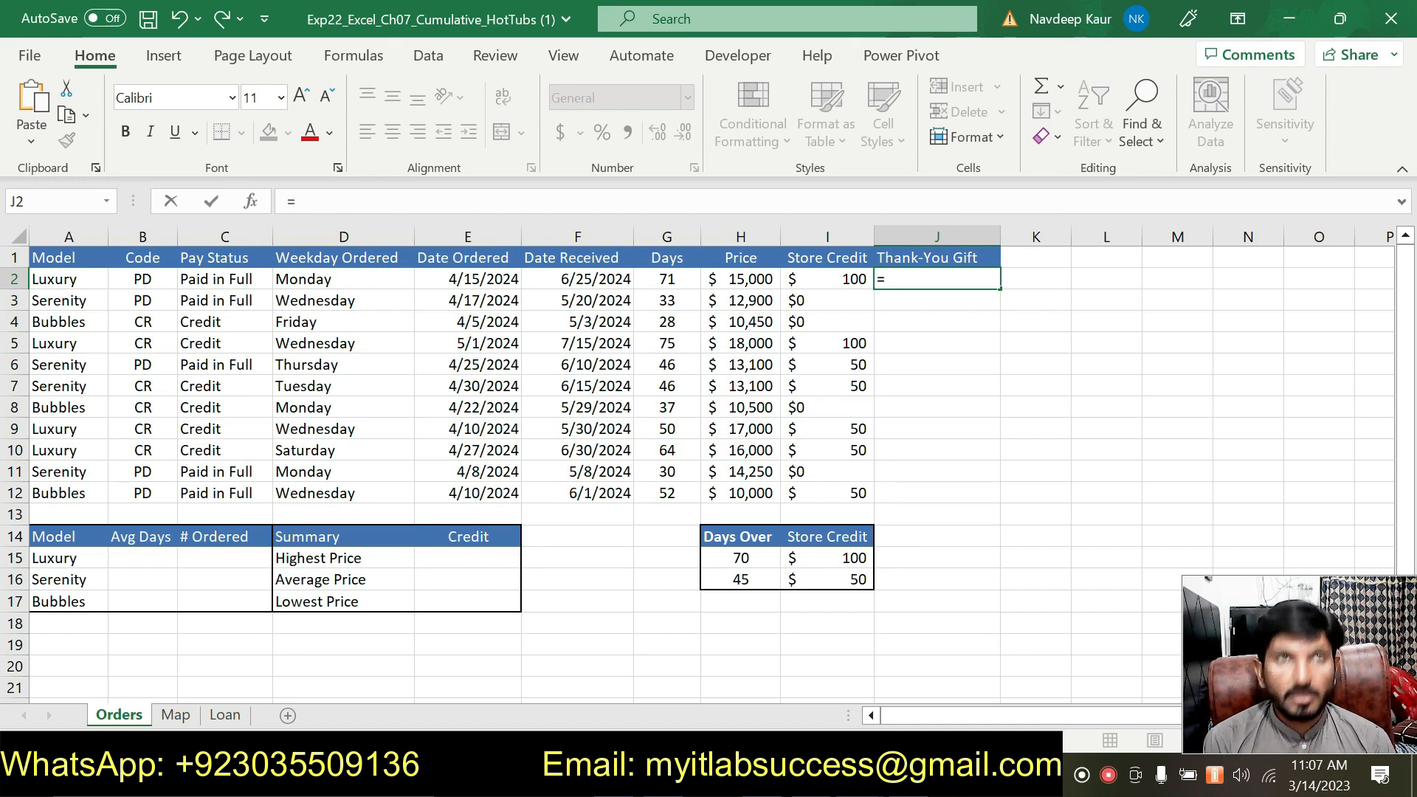
type("if")
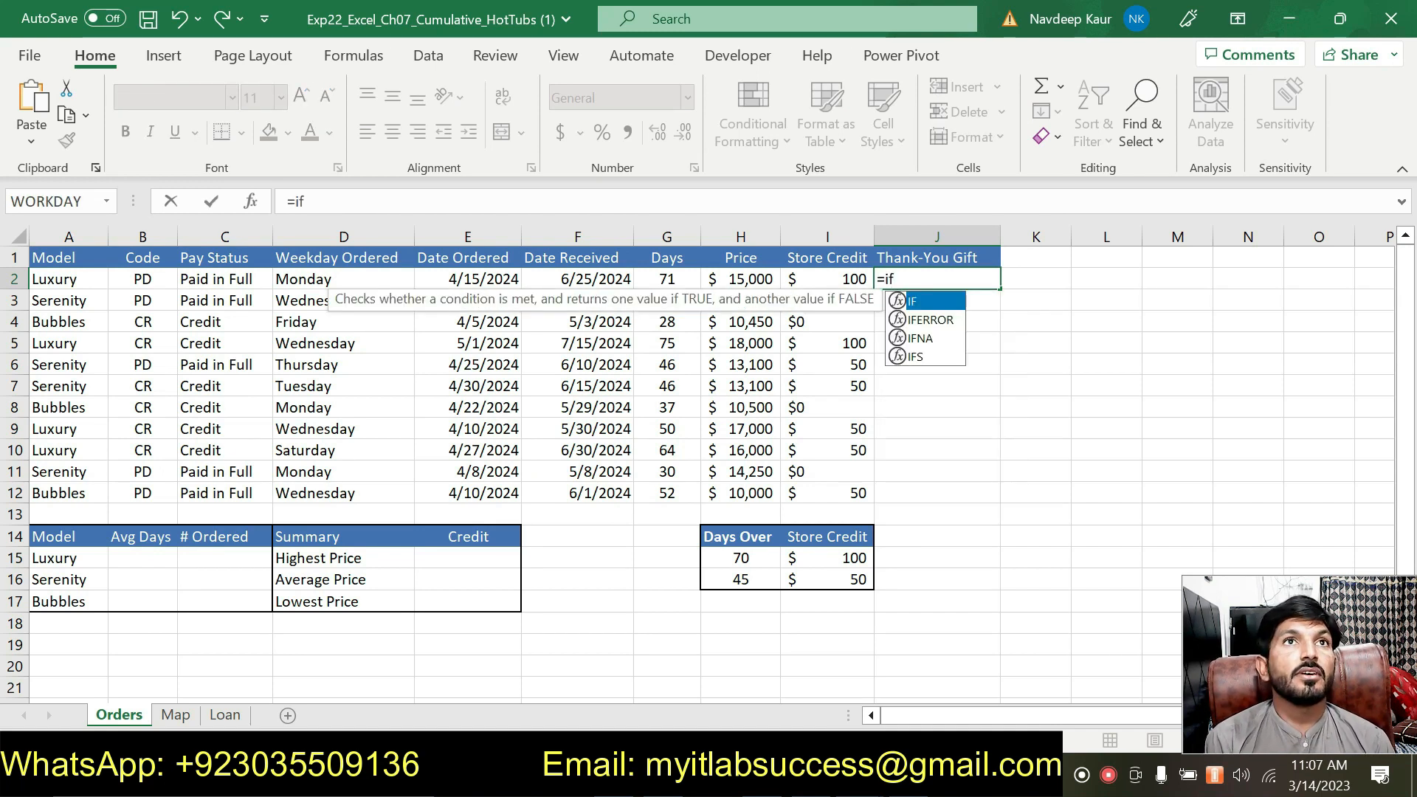
double_click(923, 302)
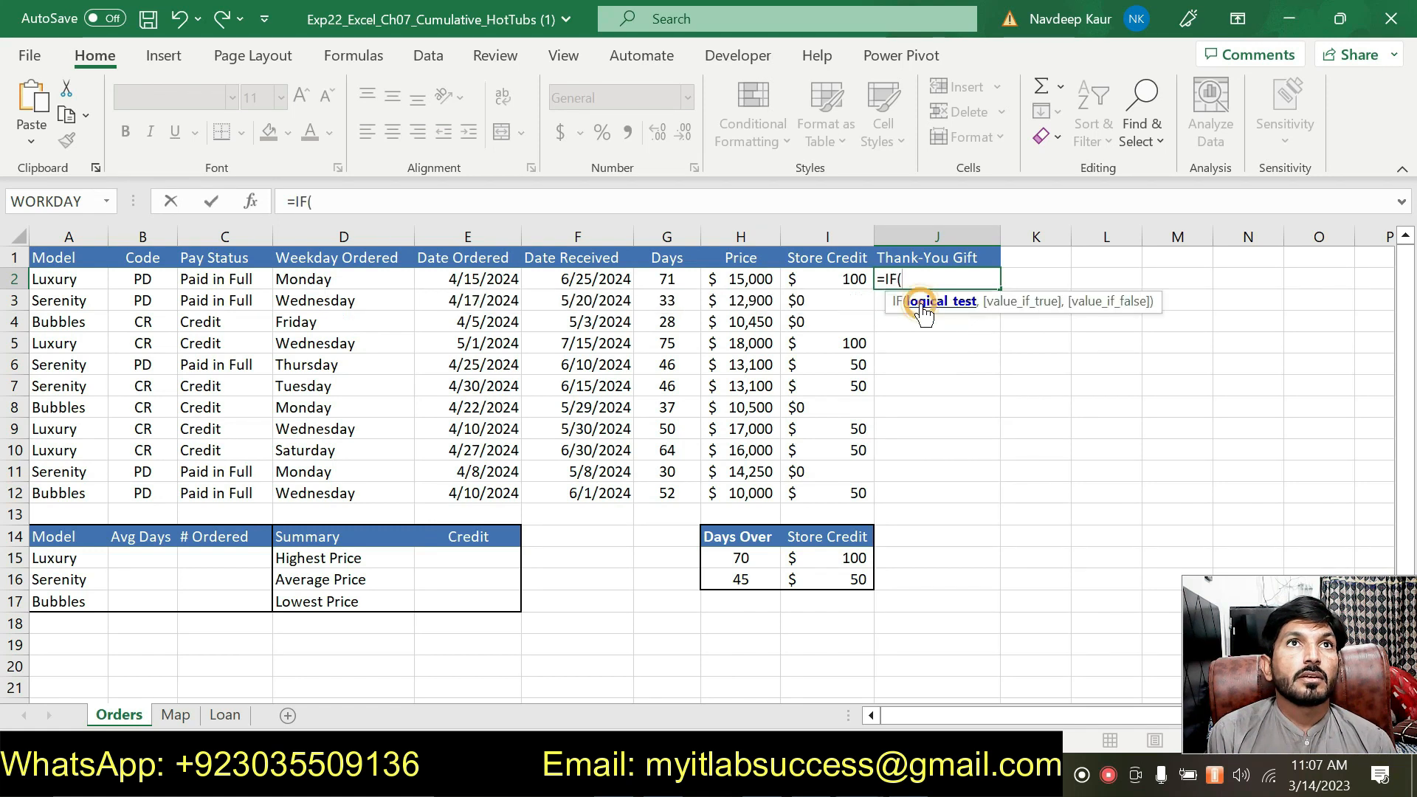
type("A")
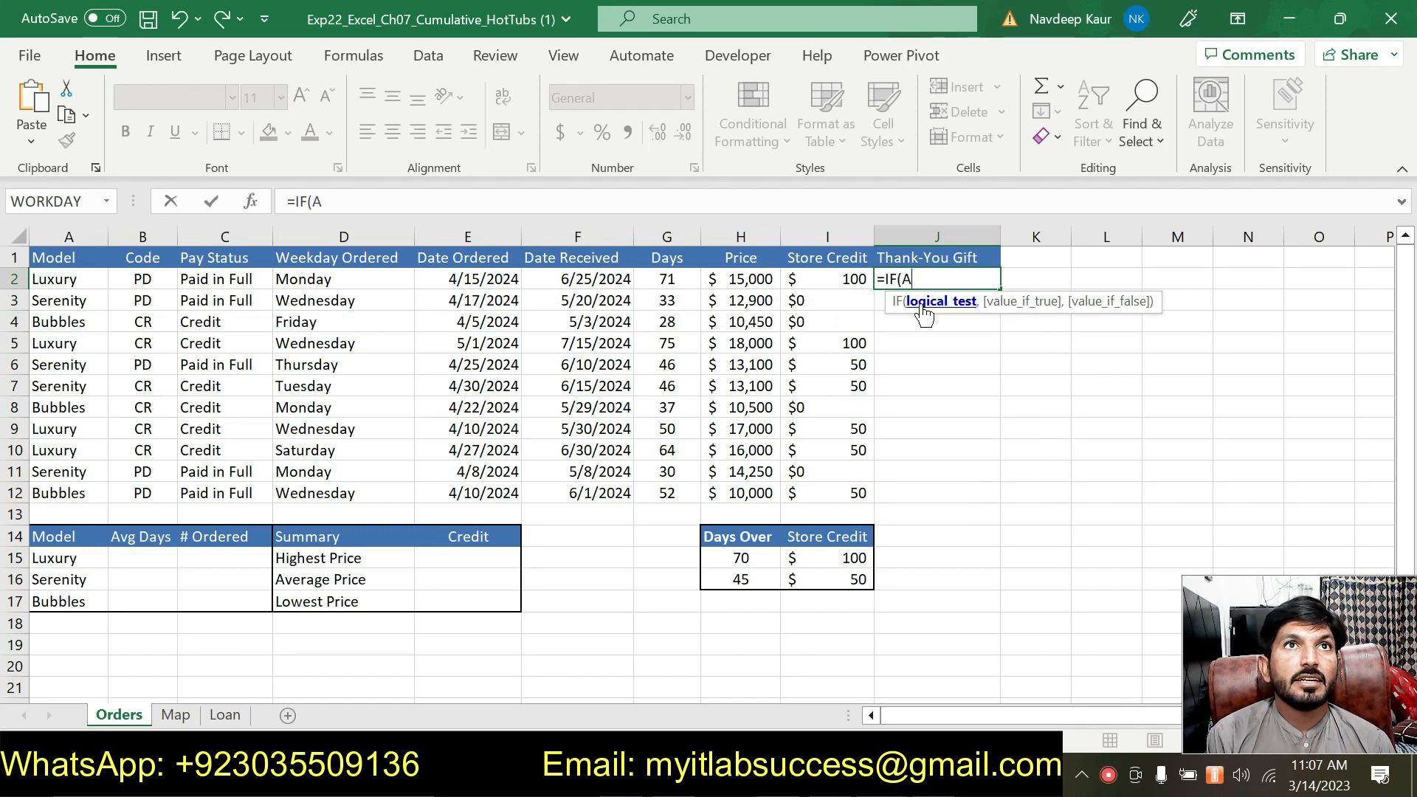
type("nd")
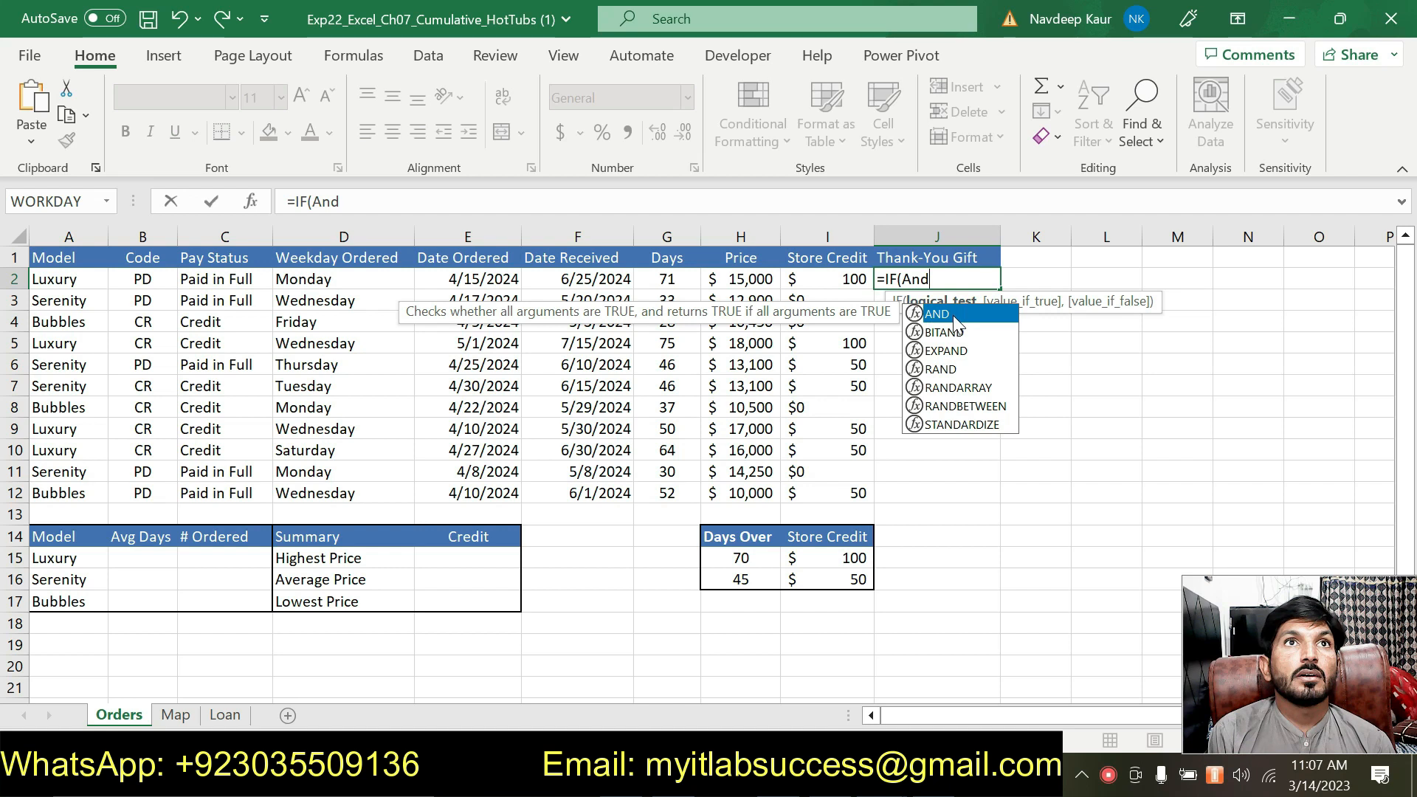
double_click(936, 314)
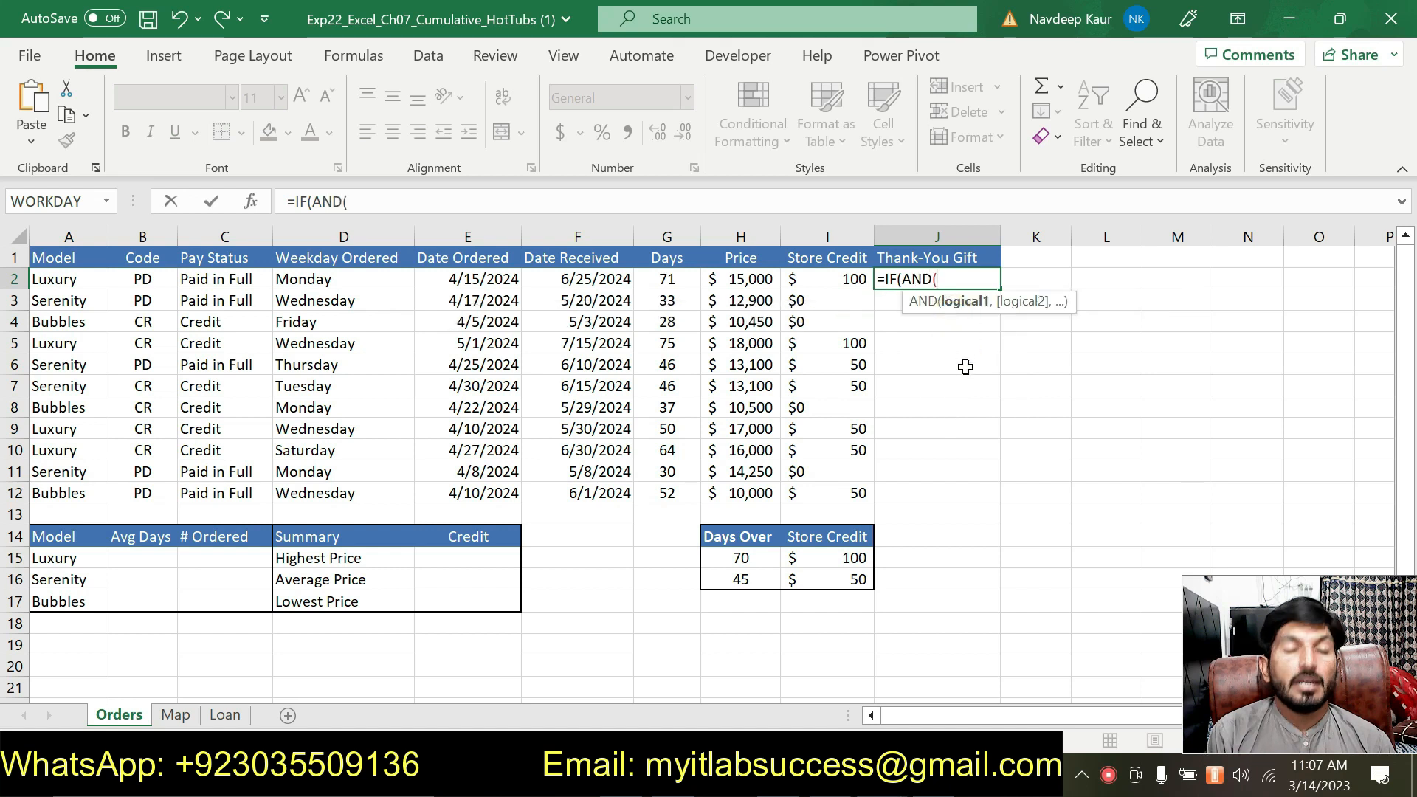
type("Or")
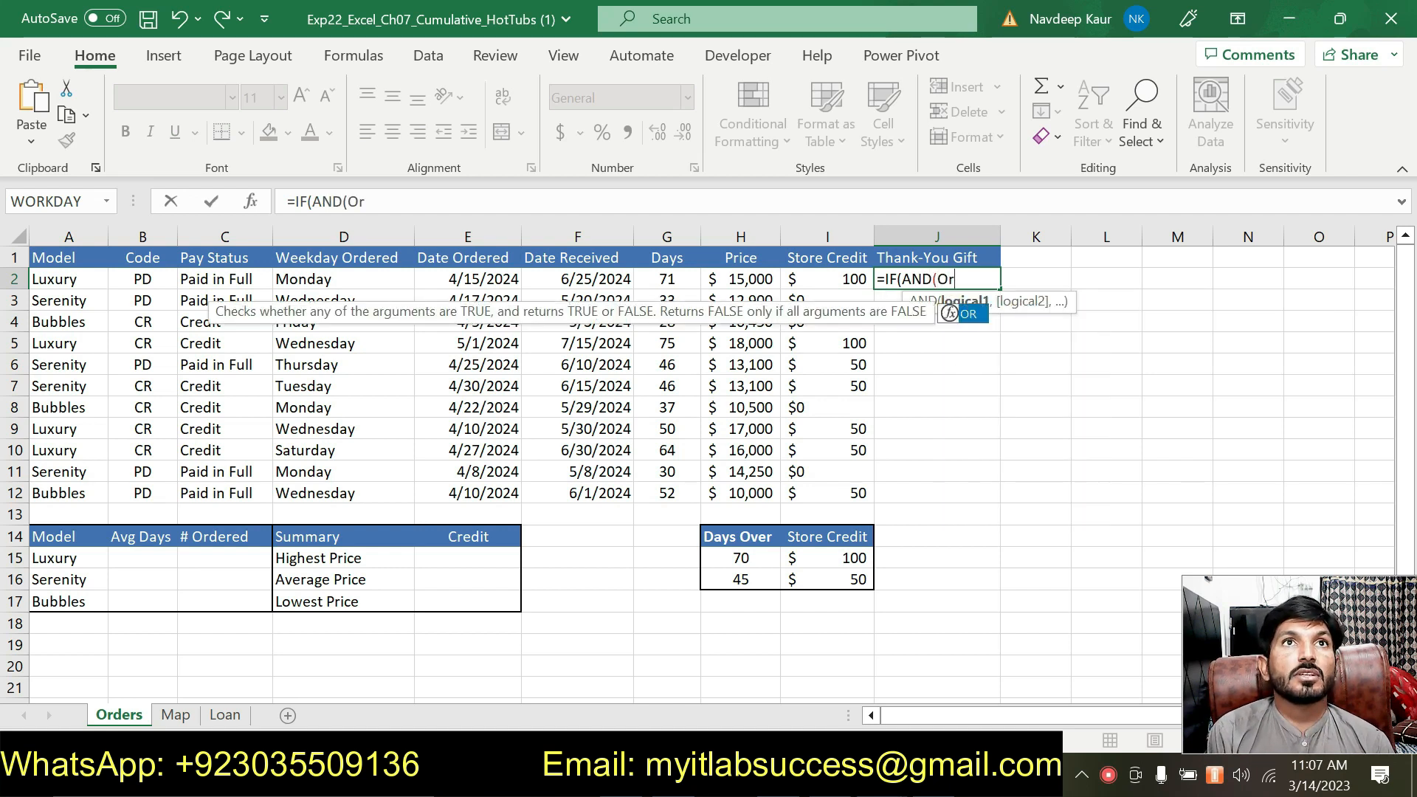
double_click(967, 313)
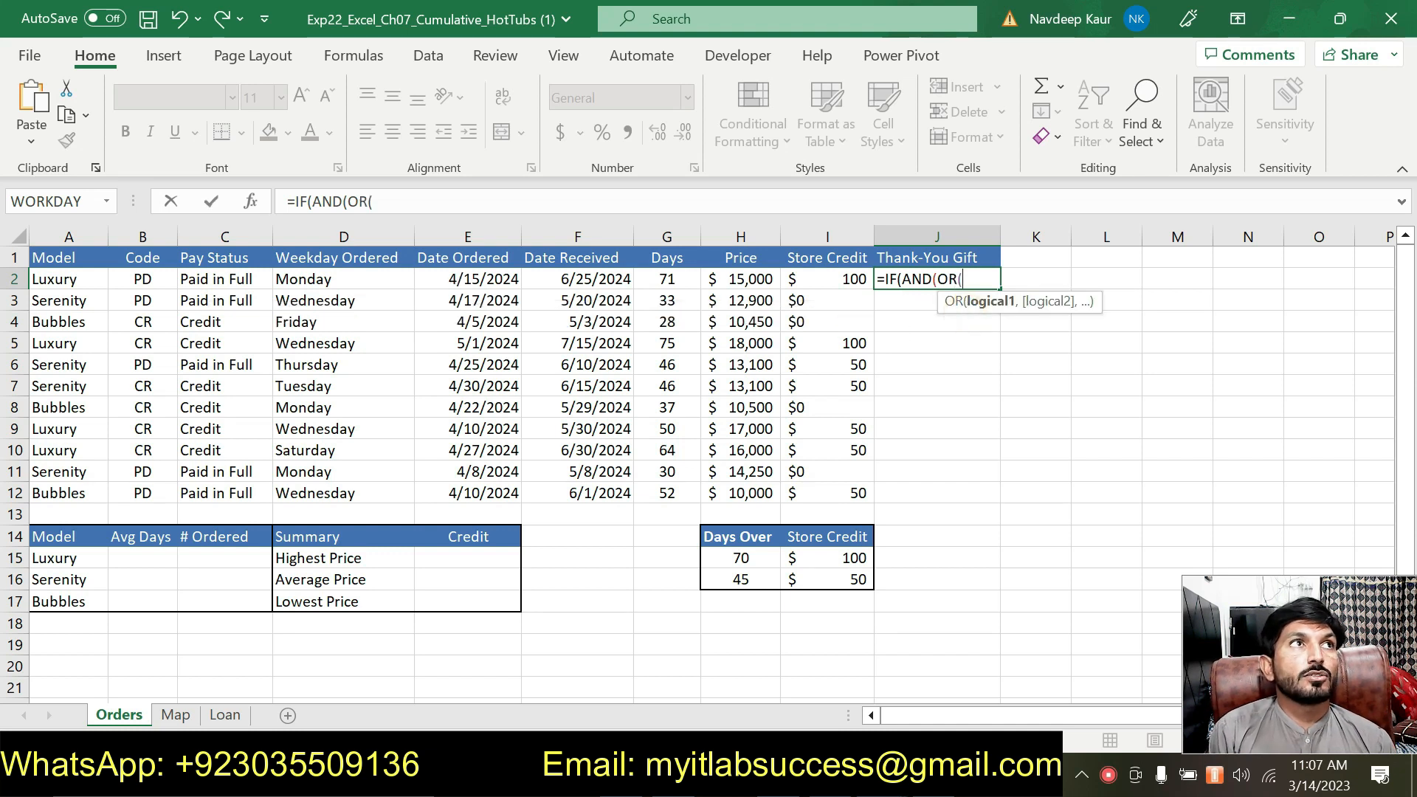
Enter A2="Luxury" as the first logical test of the OR function in J2's formula.
left_click(407, 201)
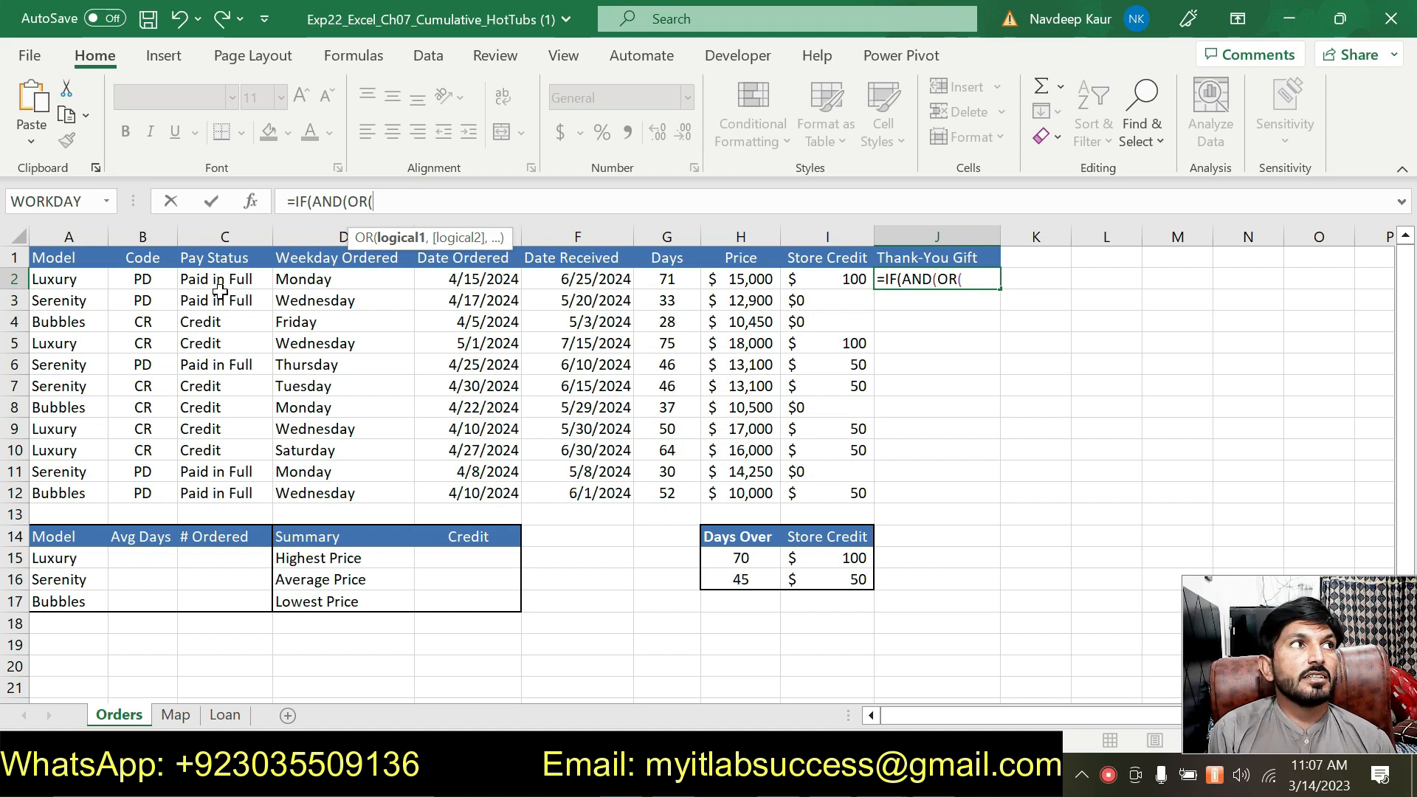
left_click(96, 281)
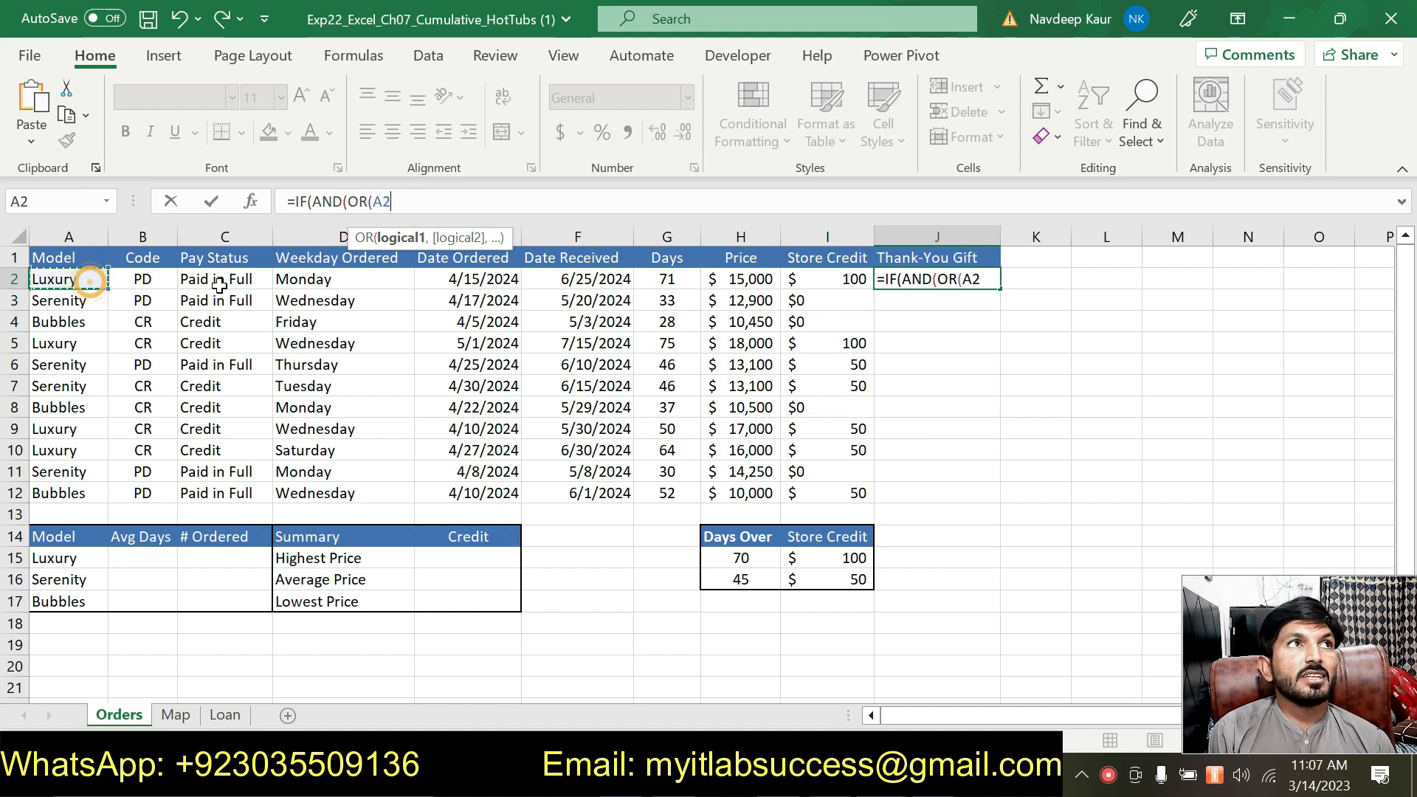
type("=")
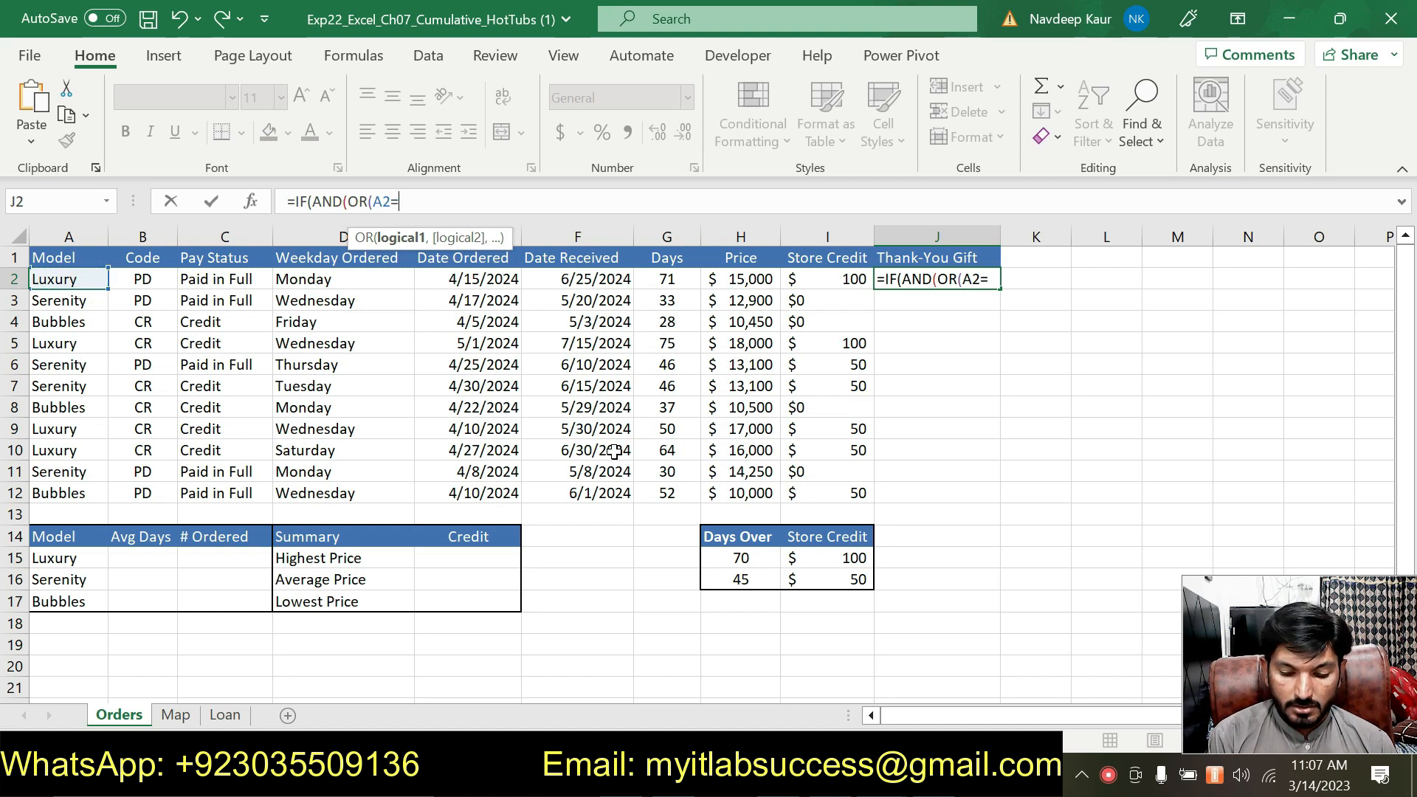
type("\"")
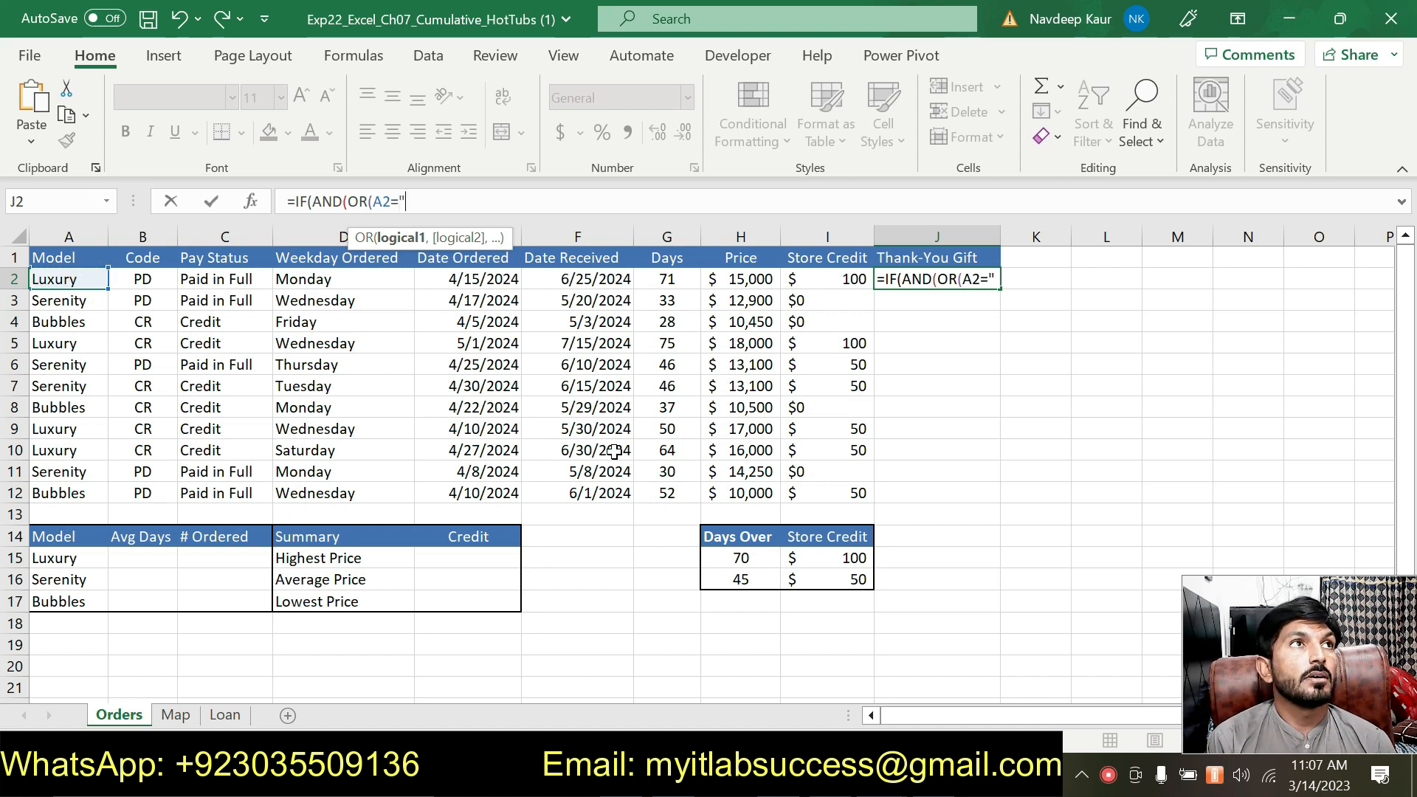
type("Lu")
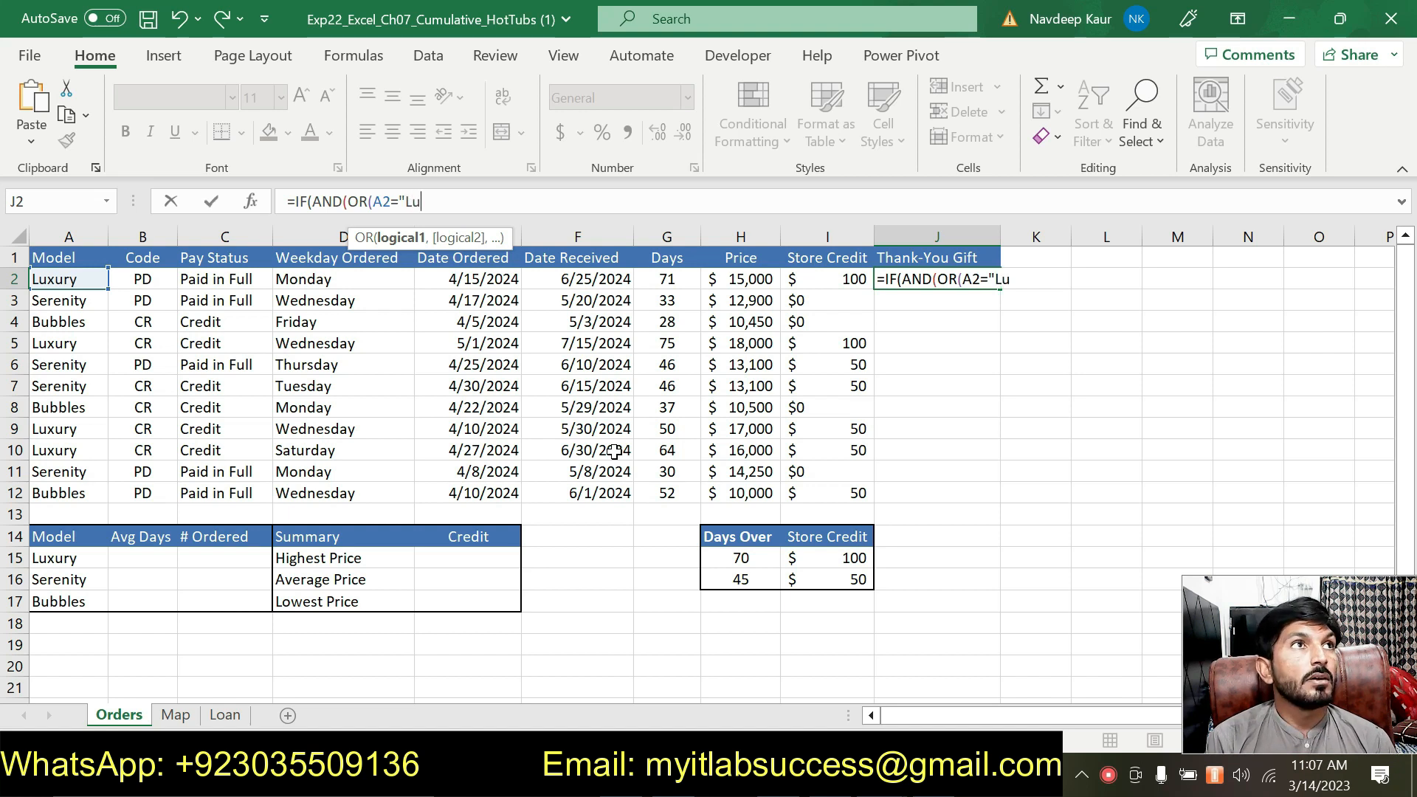
type("xury")
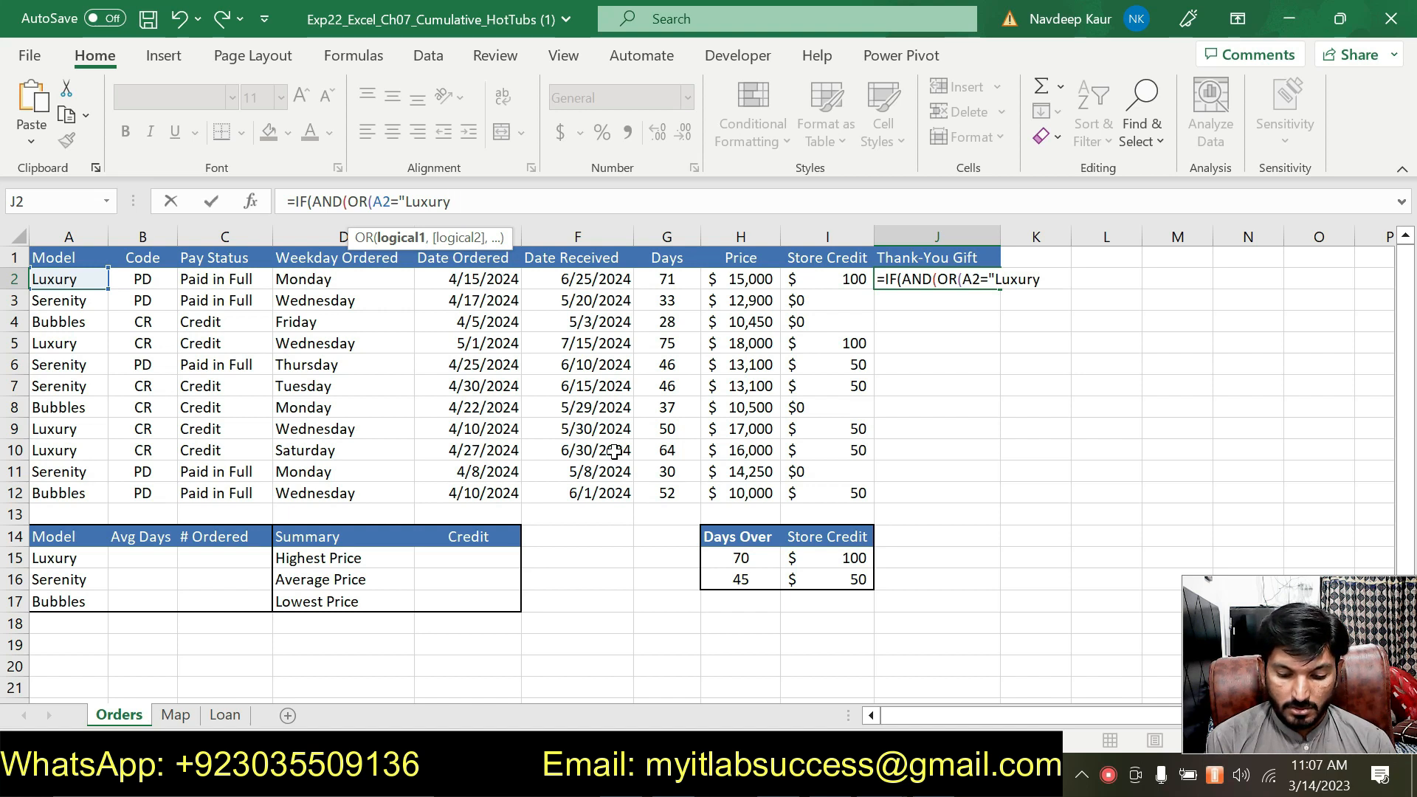
type("\"")
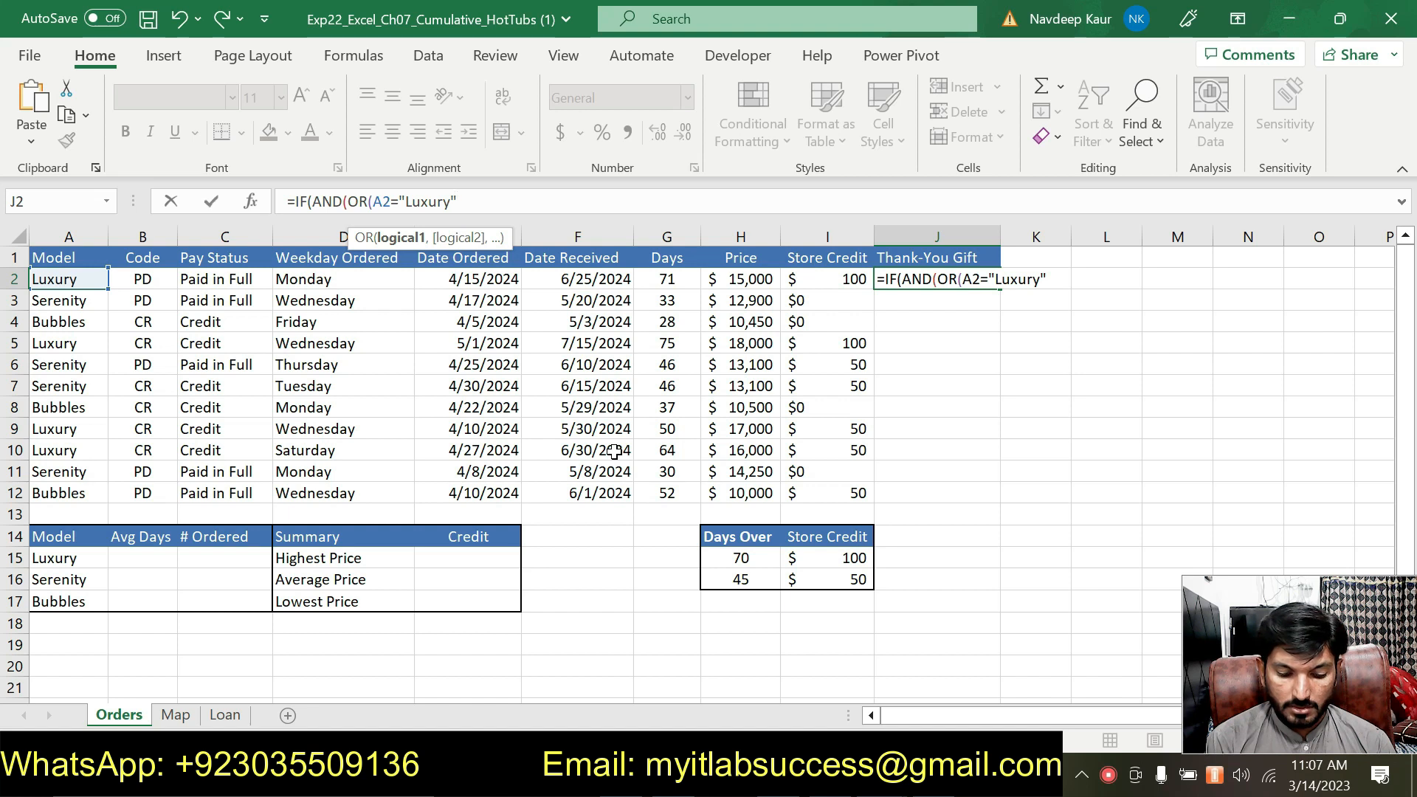
Add a second logical test to the OR function in J2, comparing A2 with the text "Serenity".
type(",")
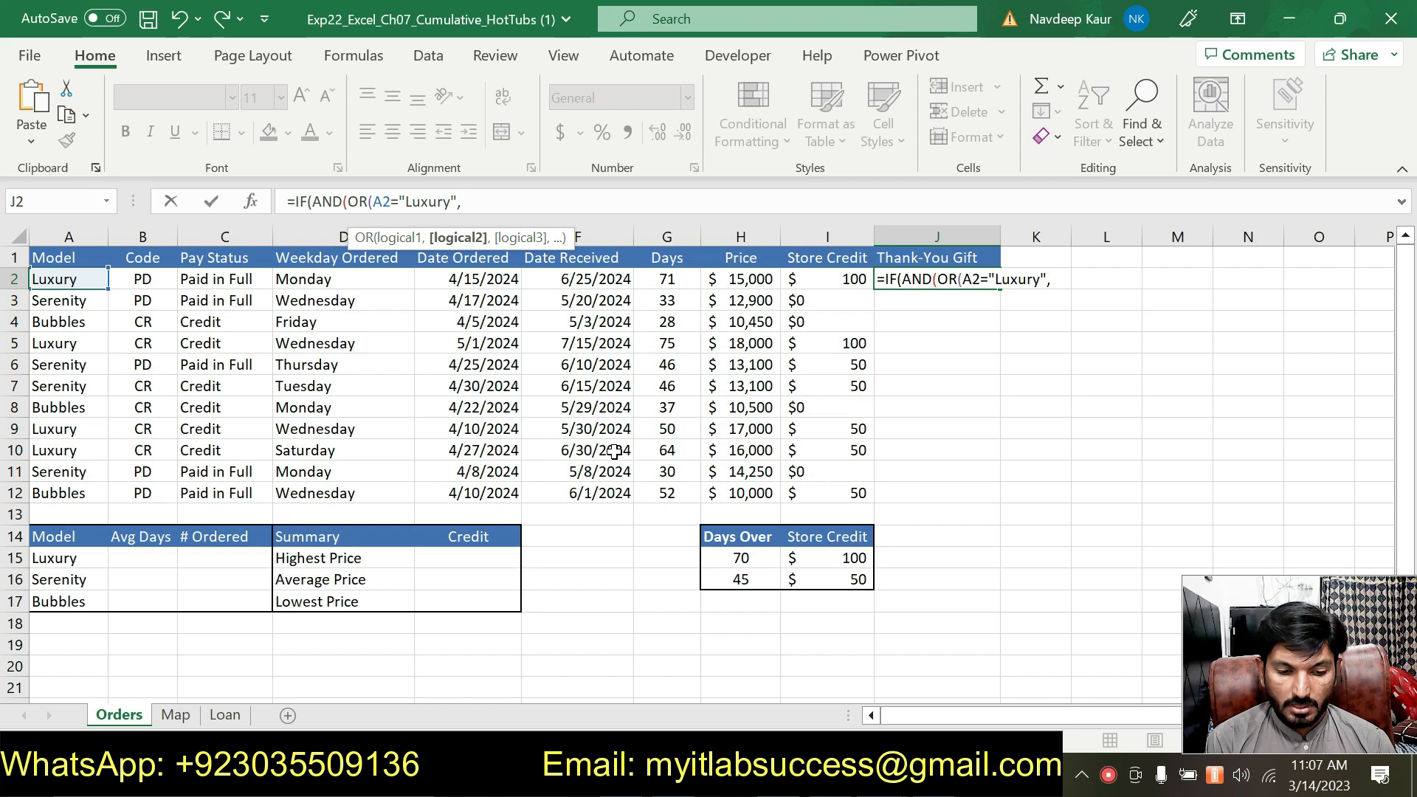
type("A")
type("2")
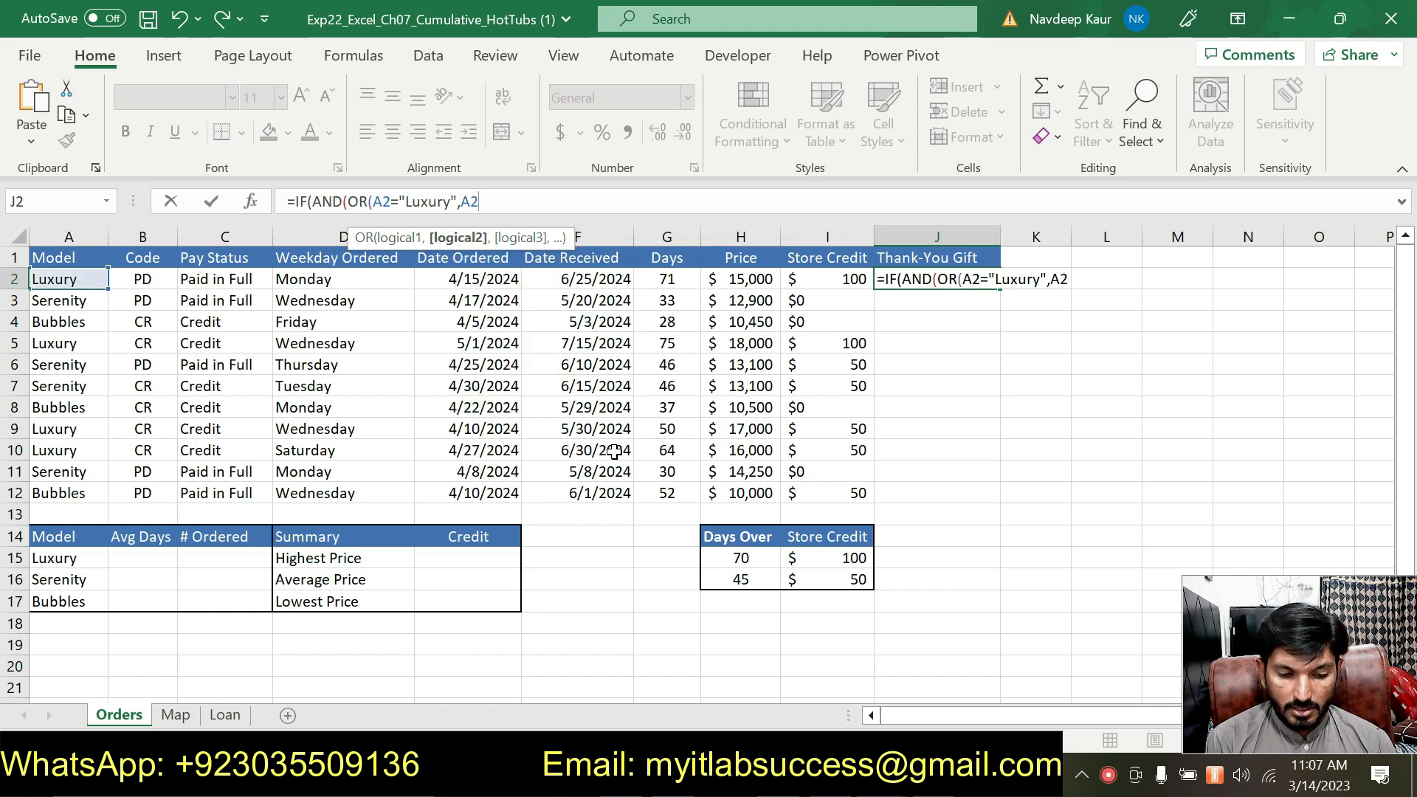
type("+")
key("BackSpace")
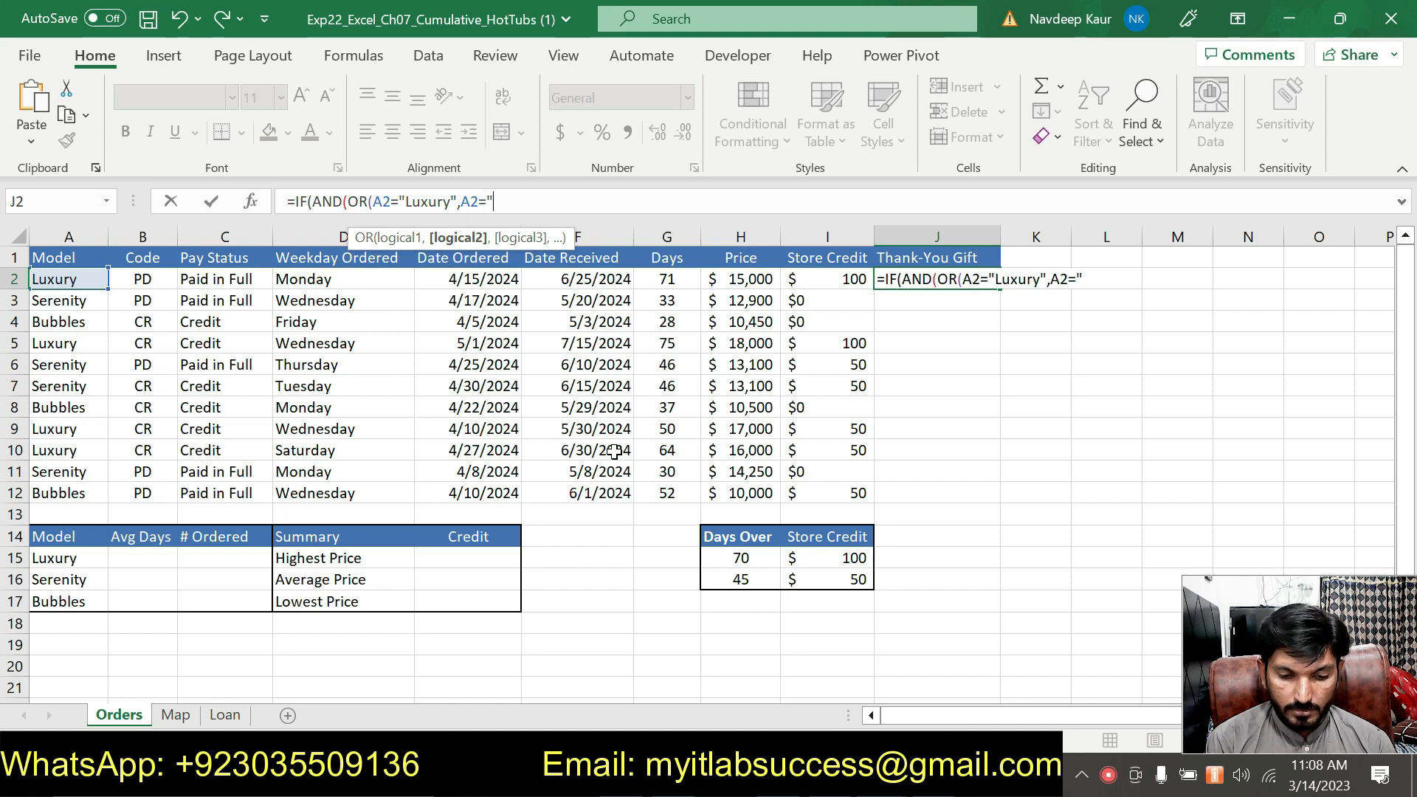
type("=\"Sere")
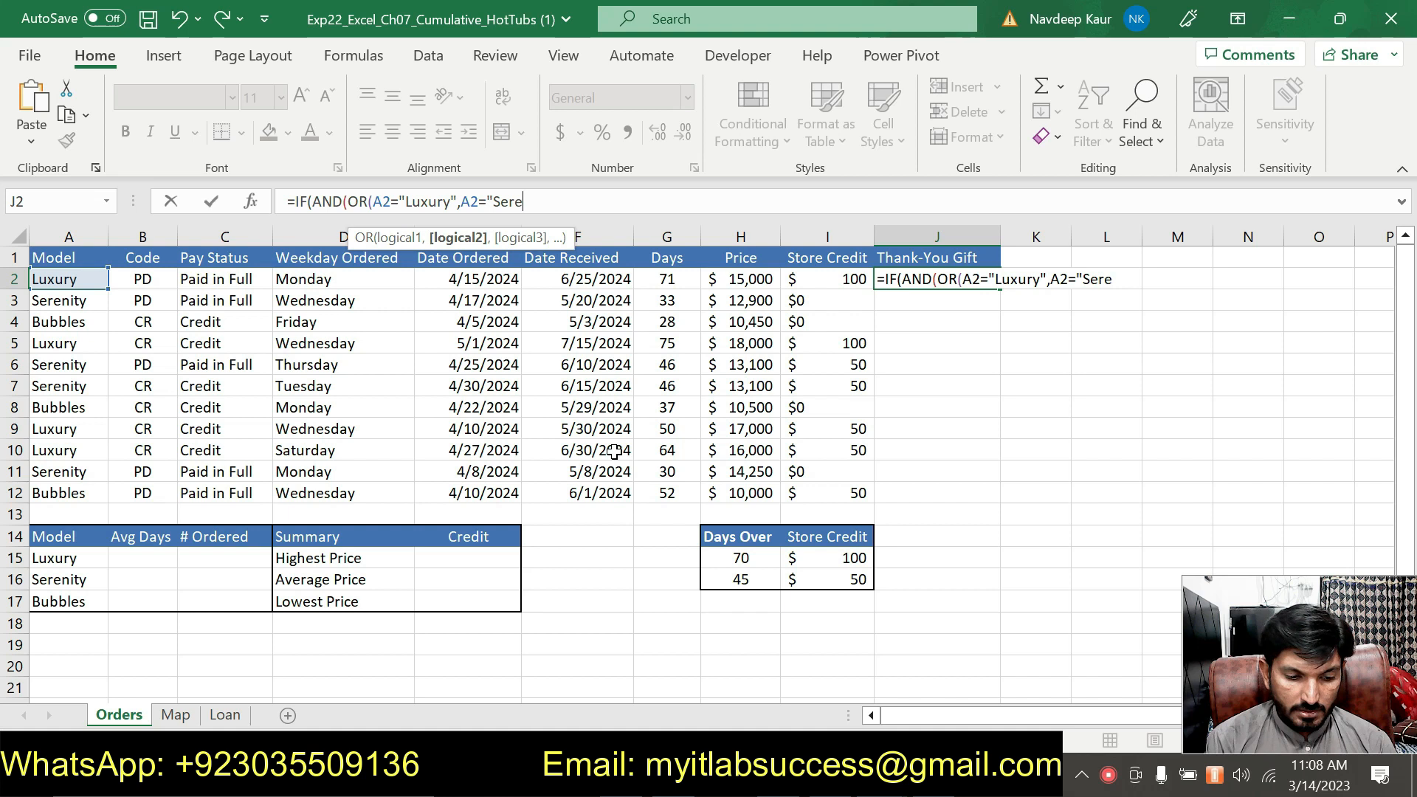
Complete the logical test of the IF formula in J2 with A2="Serenity" inside OR and C2="Paid in Full" inside AND.
type("nity")
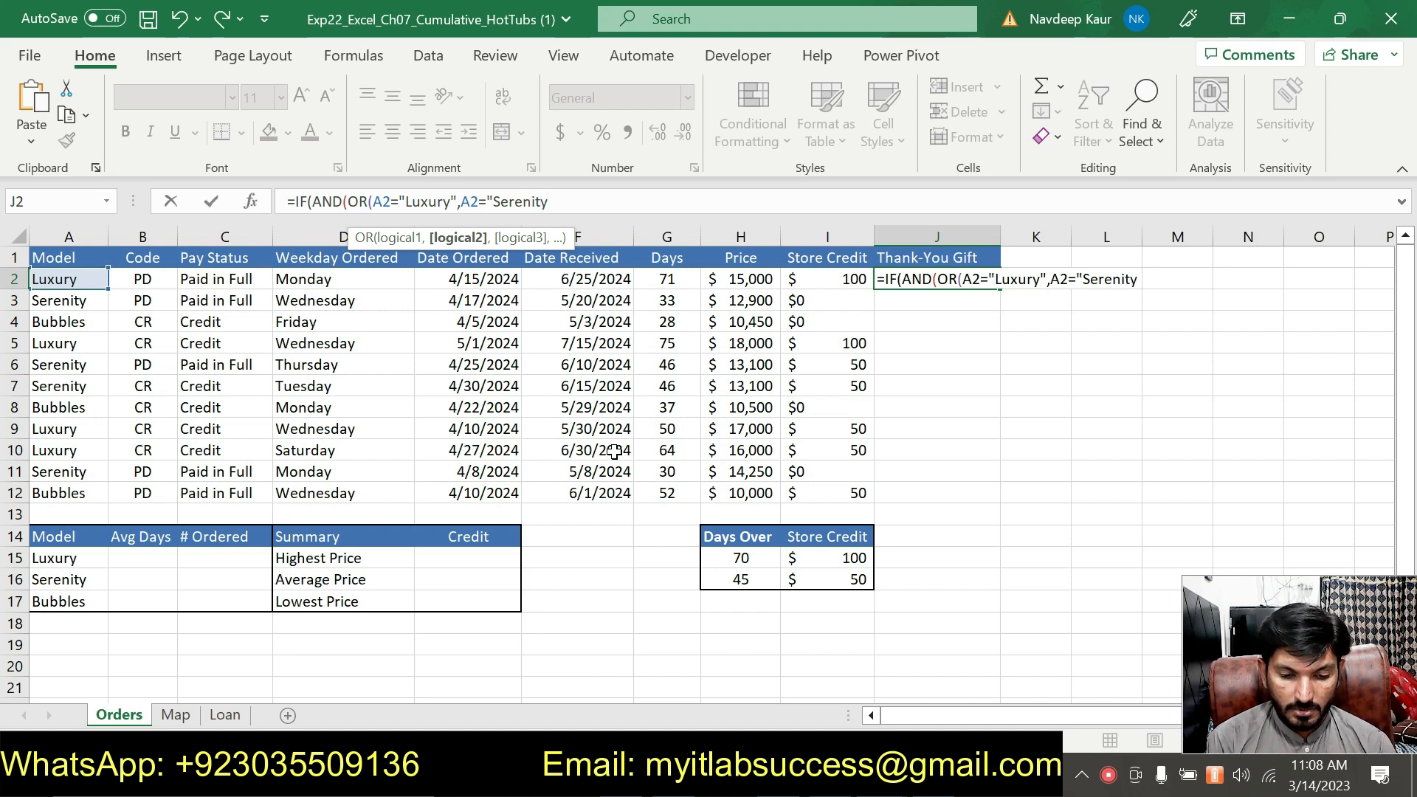
type("\")")
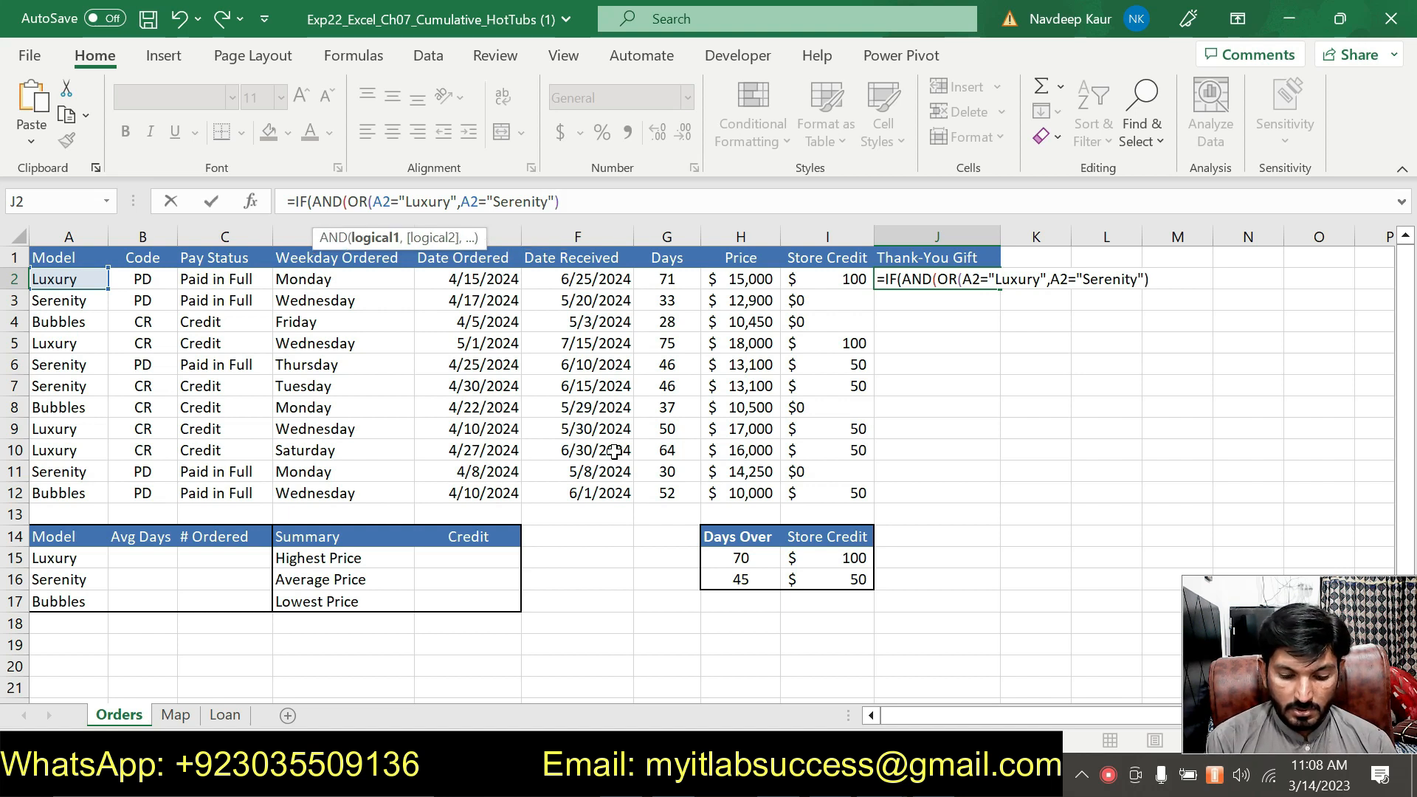
type(",")
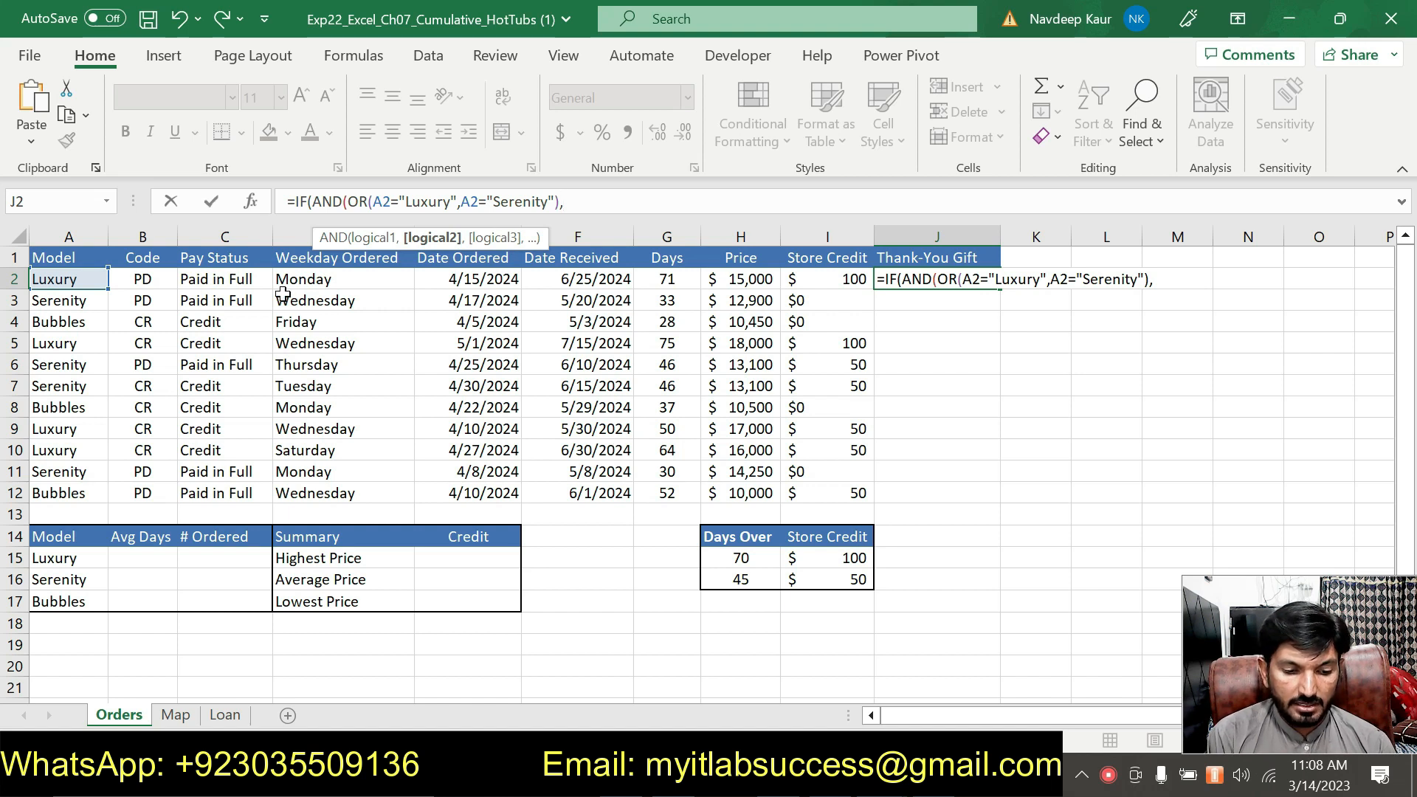
left_click(216, 281)
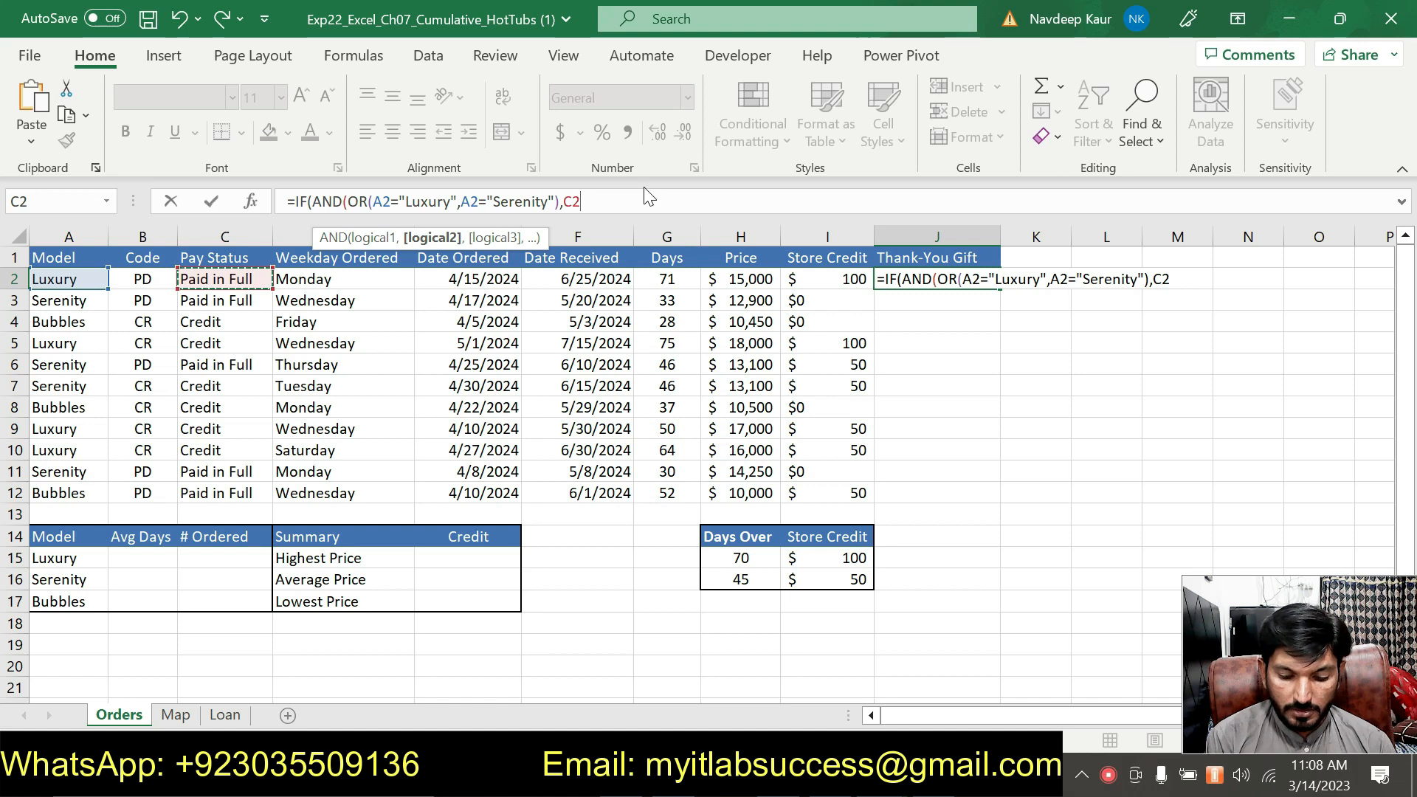
type("=")
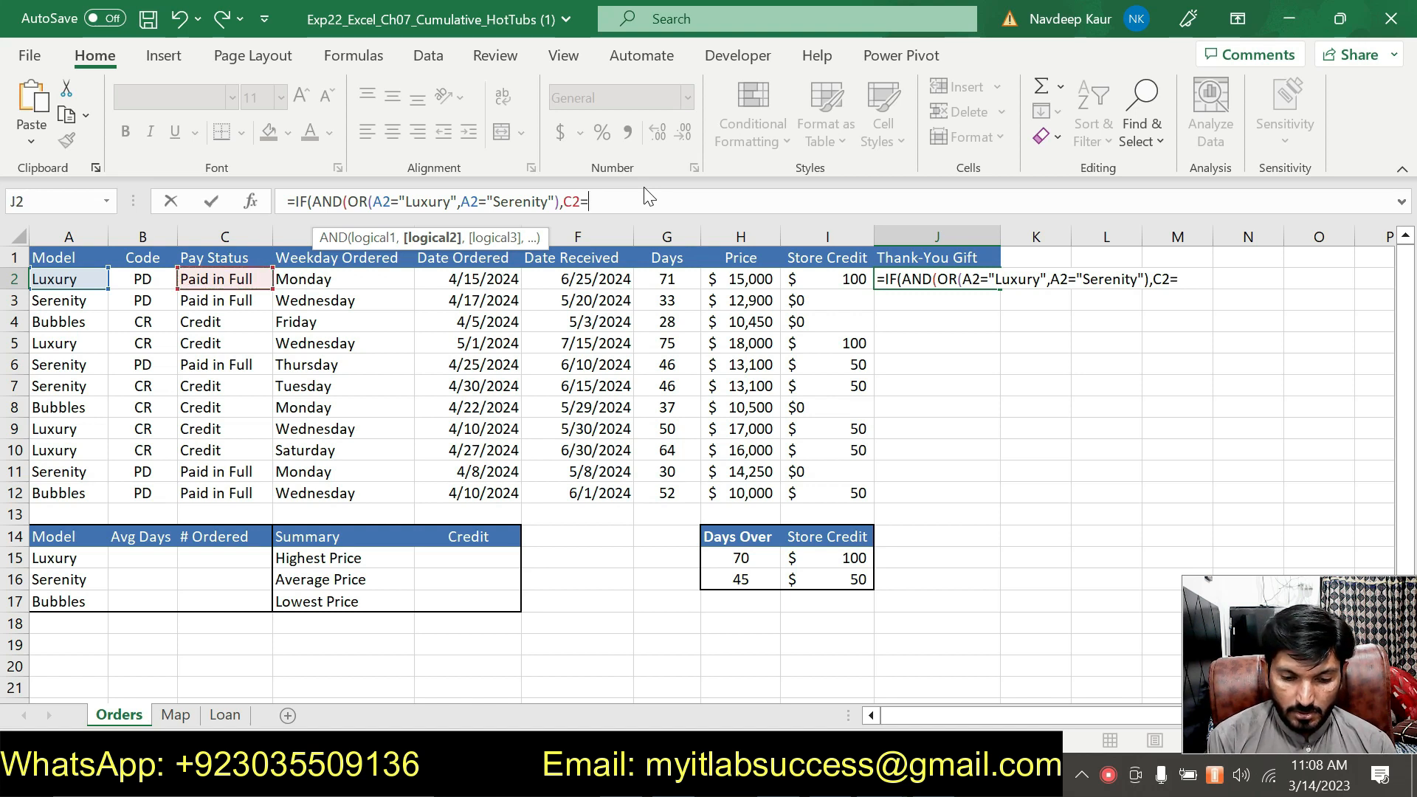
type("\"Paid")
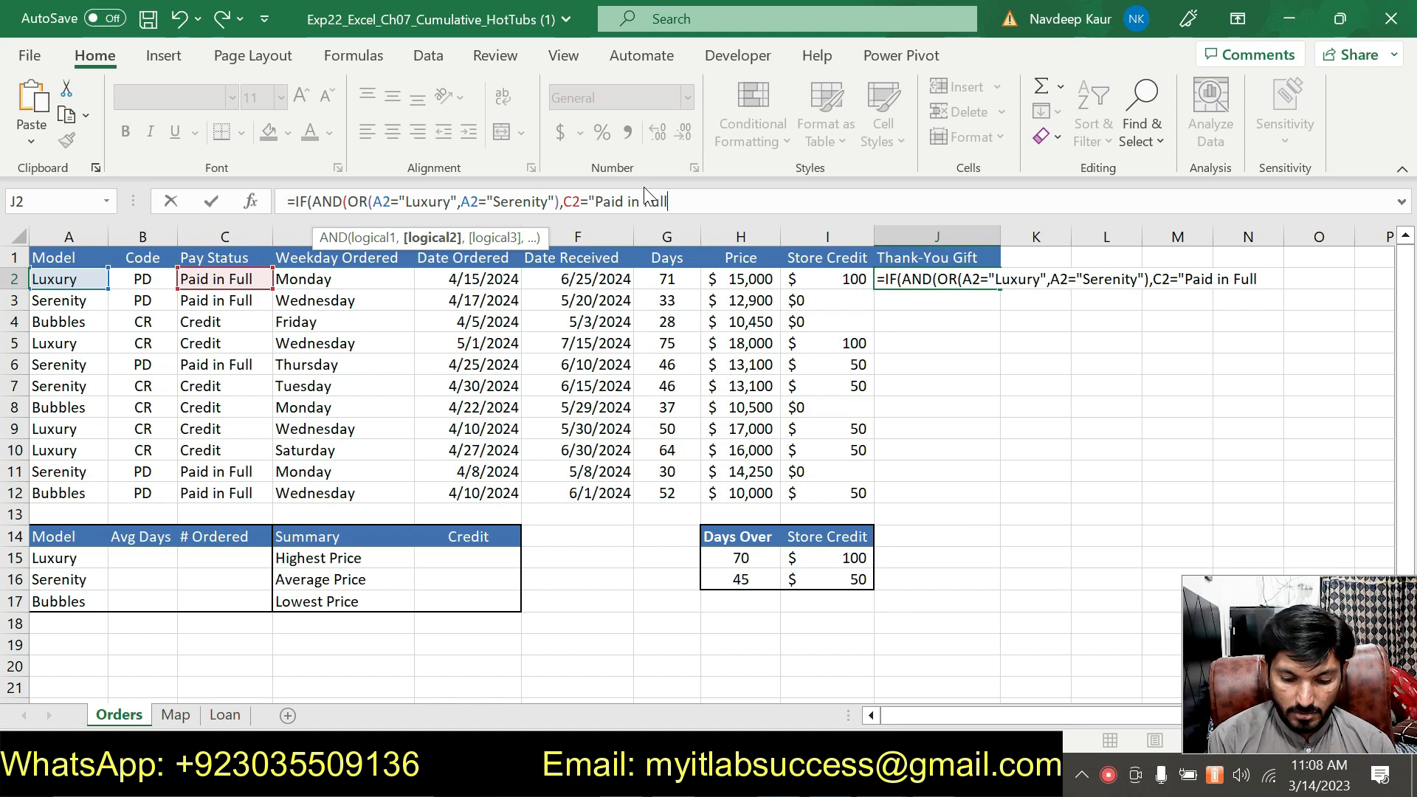
type("in Full\")")
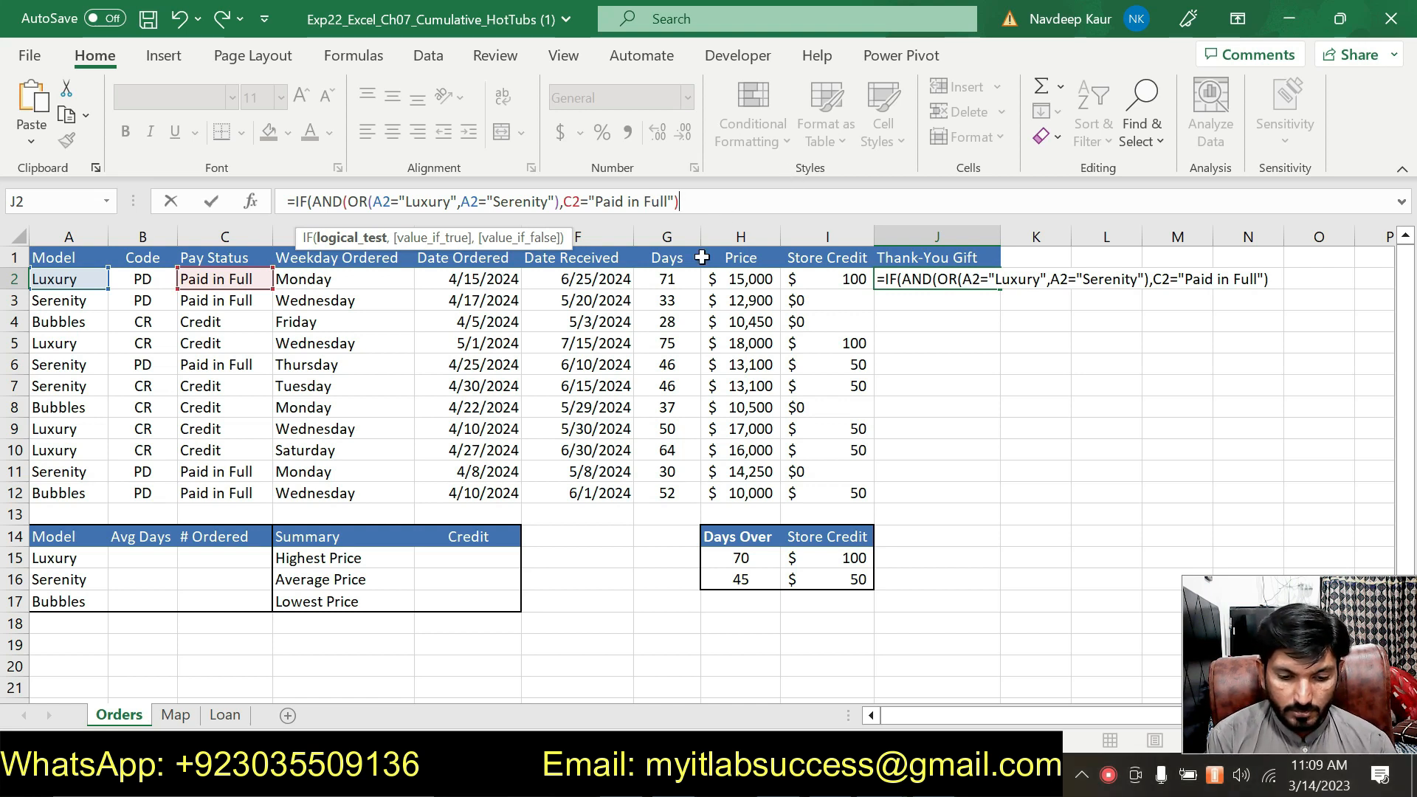
Check the Word instructions for step 7 and enter "Send Gift Basket" as the value if true in J2's IF formula.
type(",")
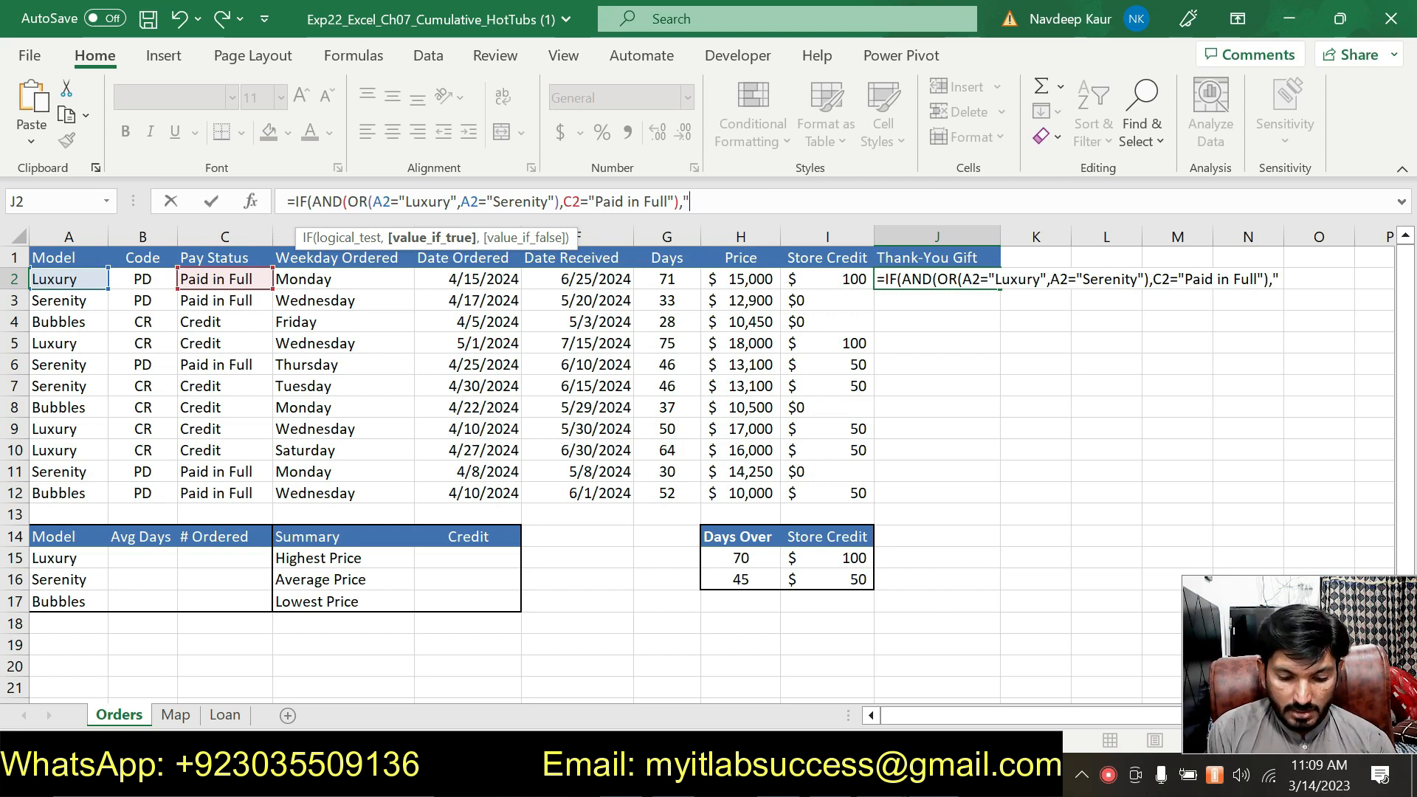
key("alt+Tab")
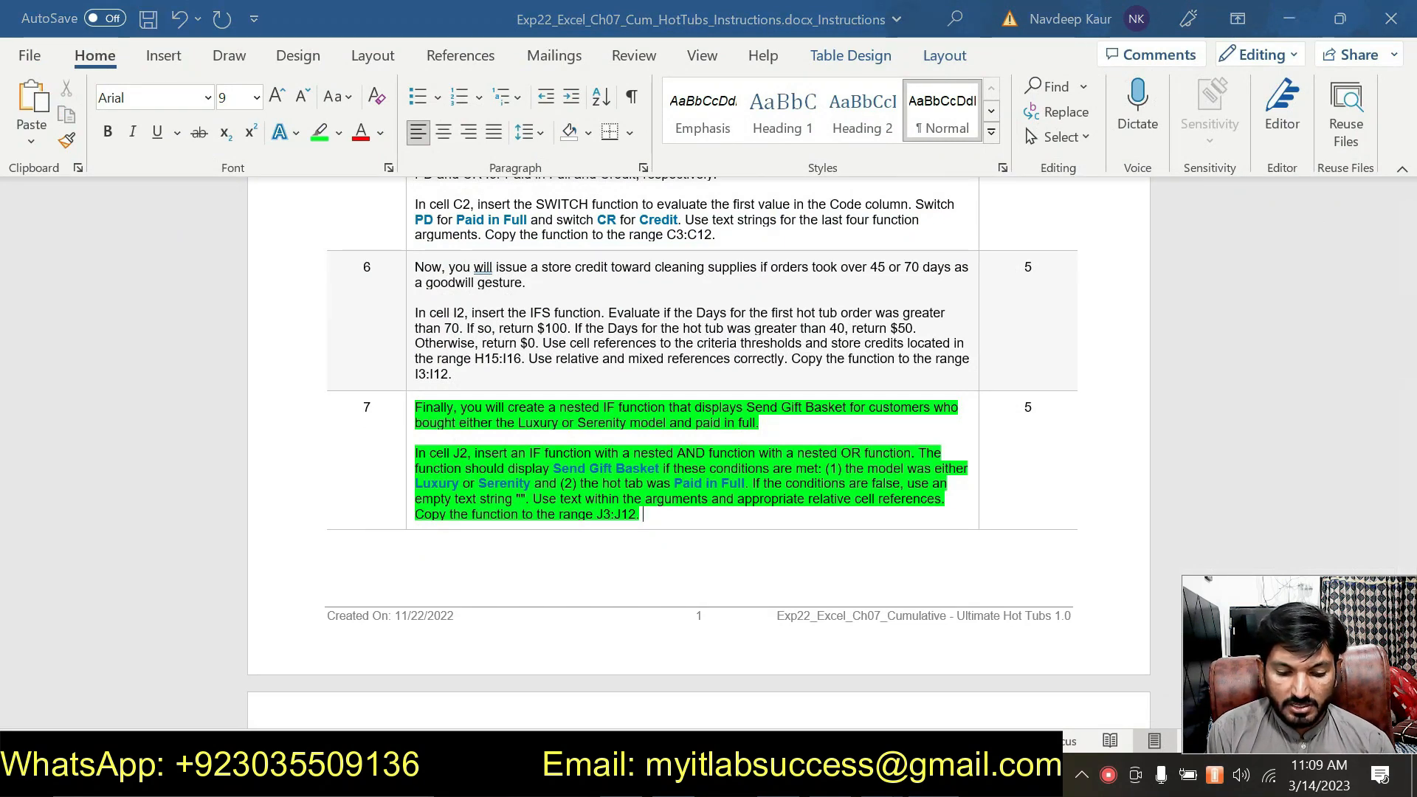
key("alt+Tab")
type("\"")
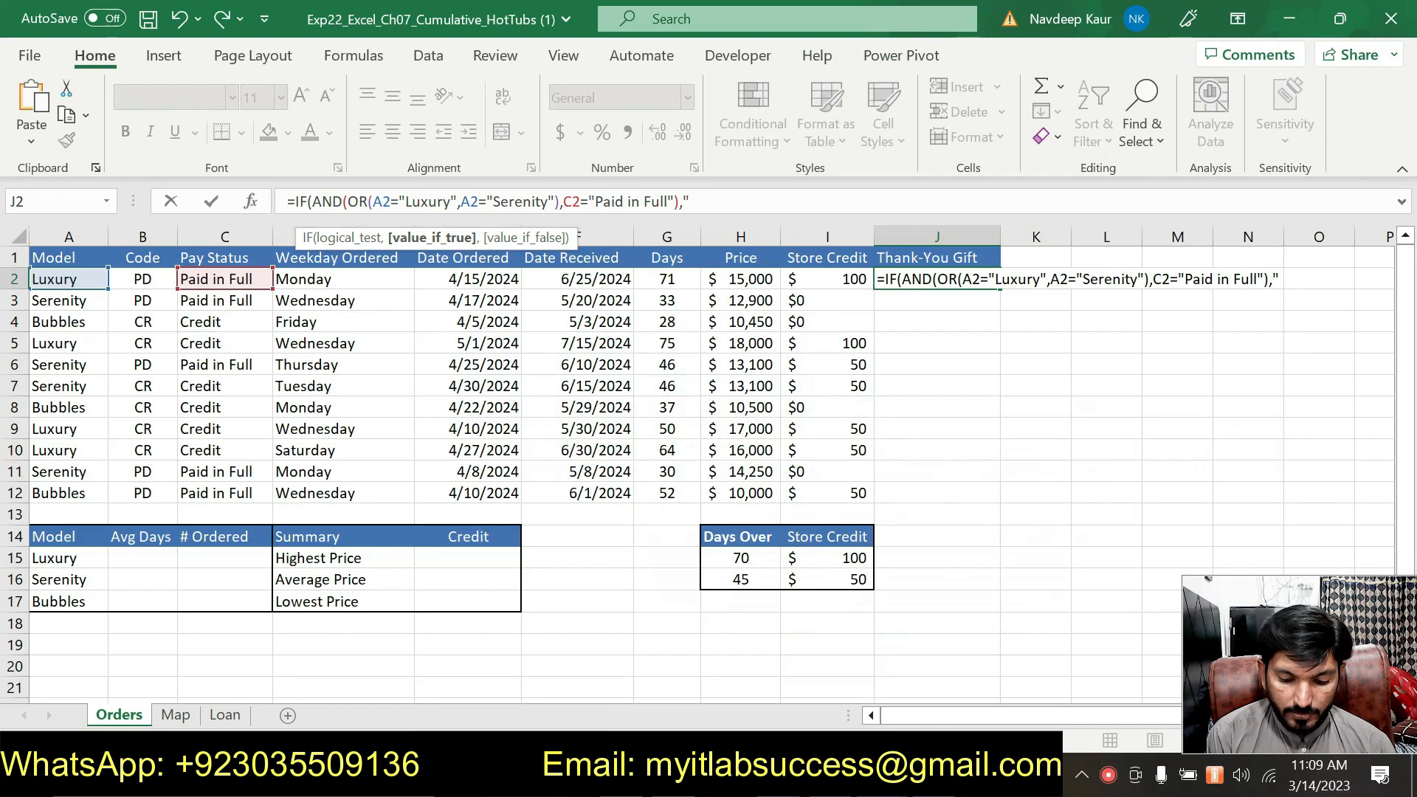
type("s")
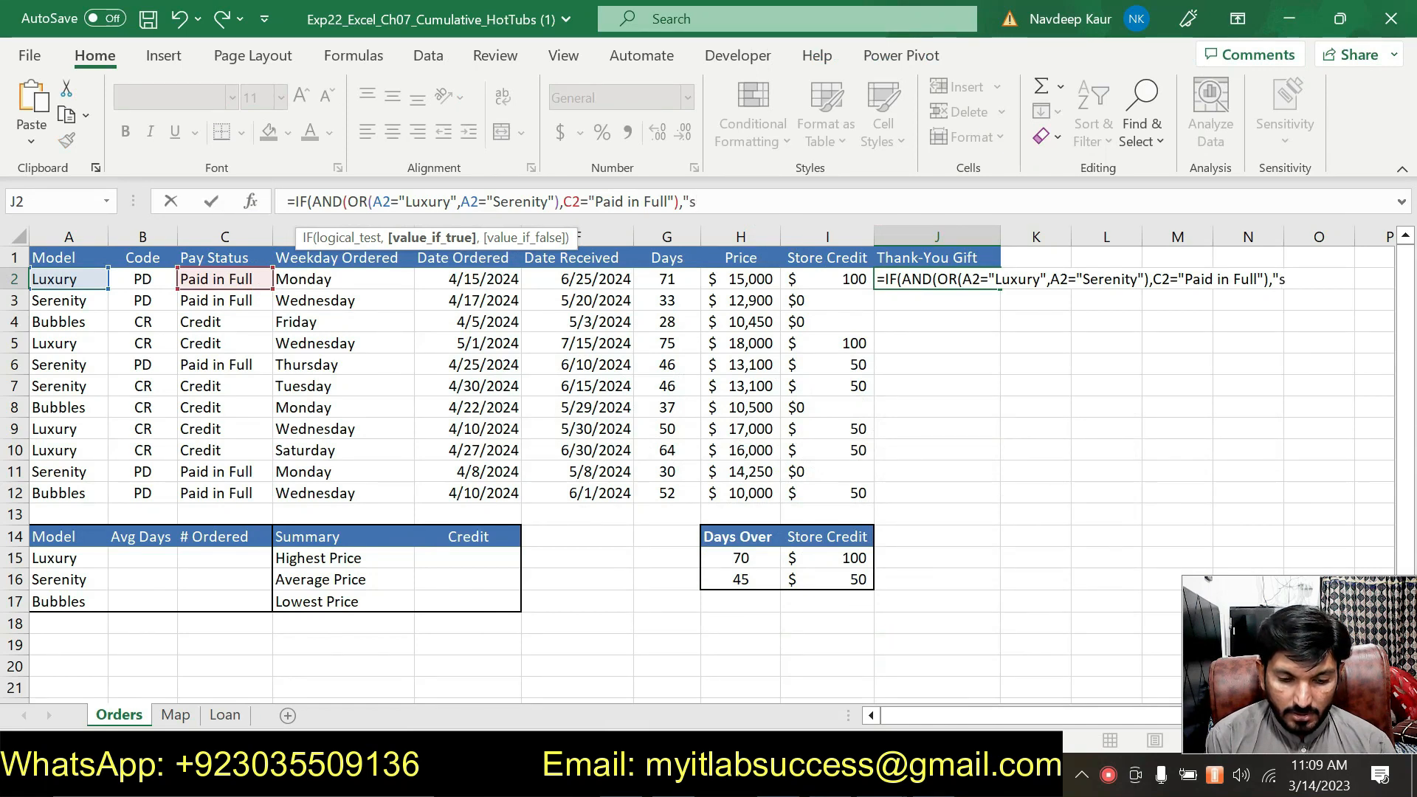
type("Send")
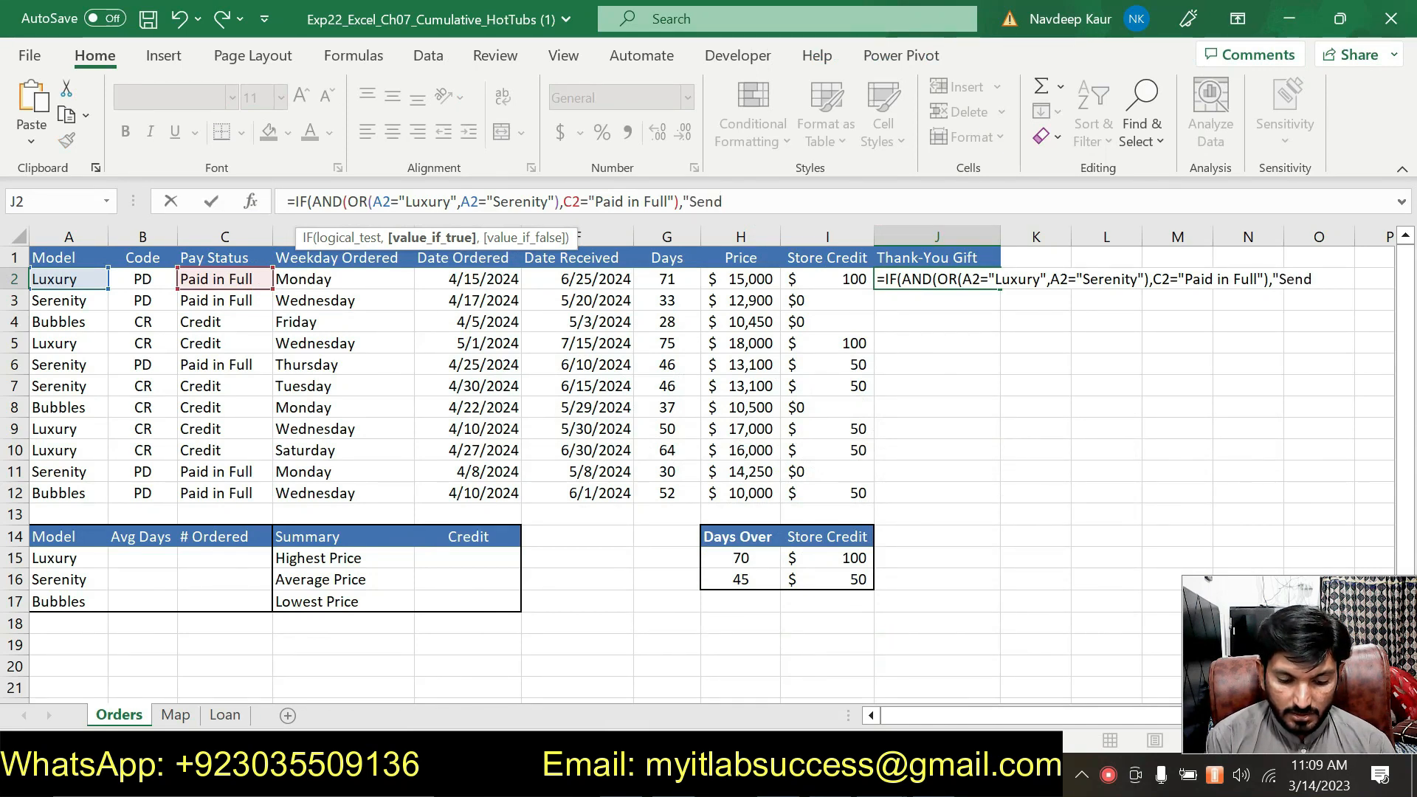
type(" G ift")
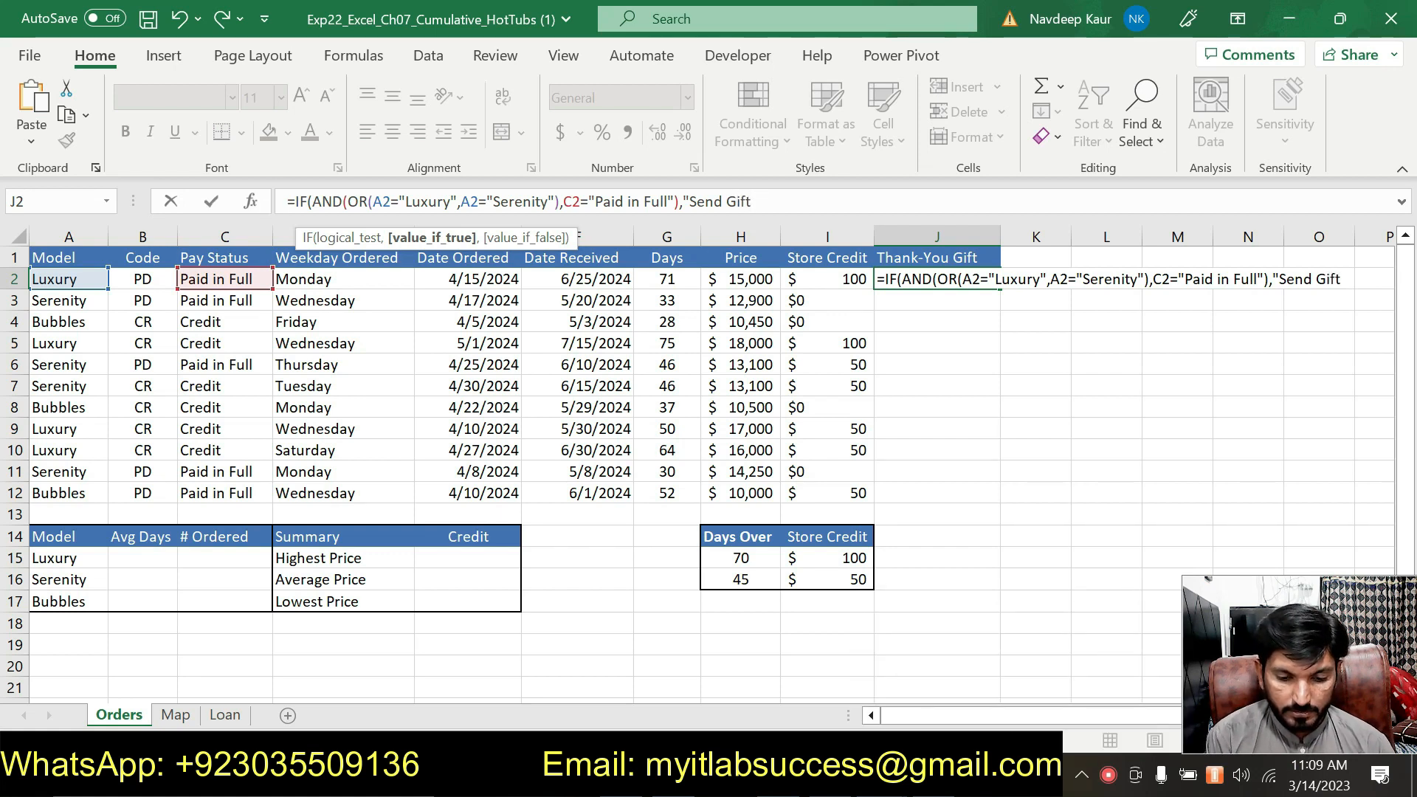
type(" Ba")
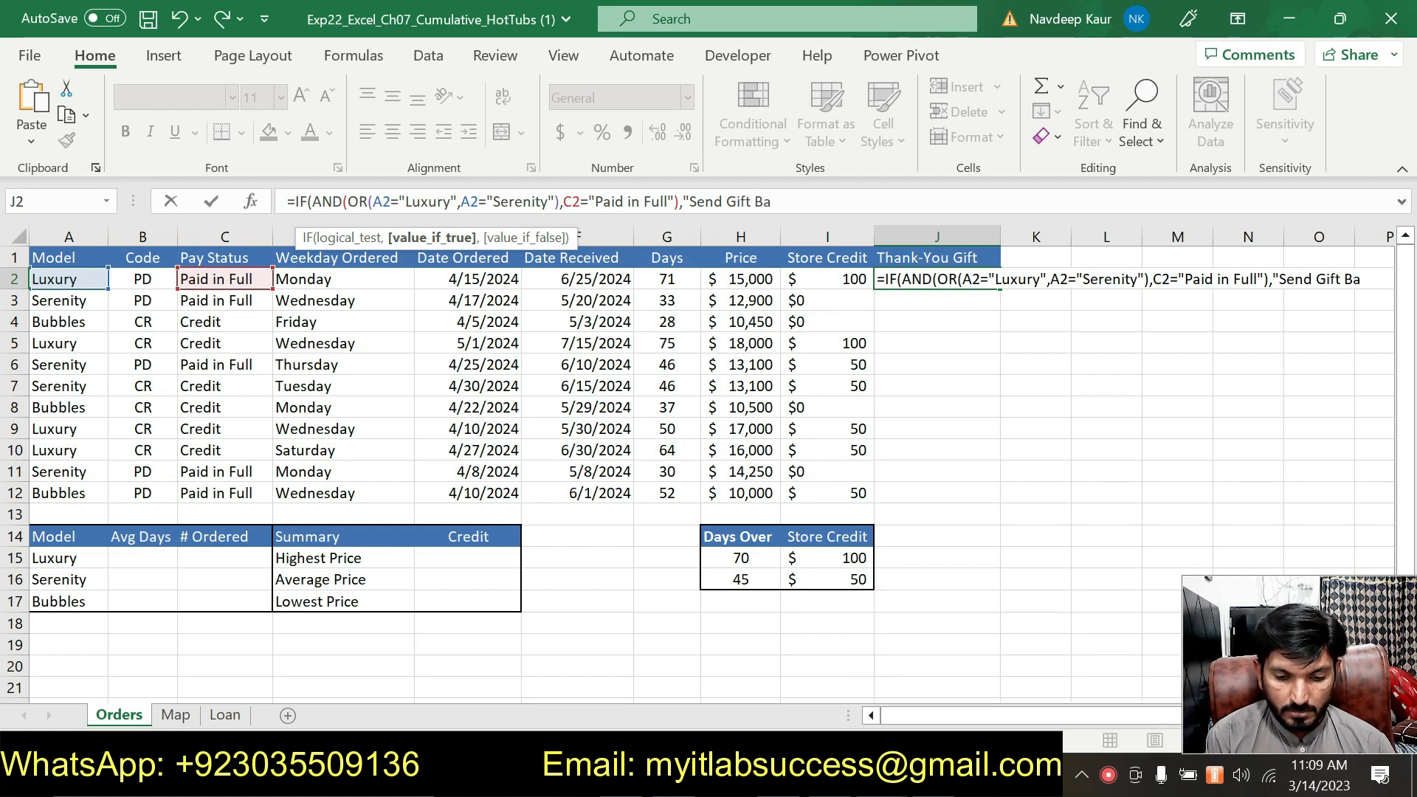
type("sket\"")
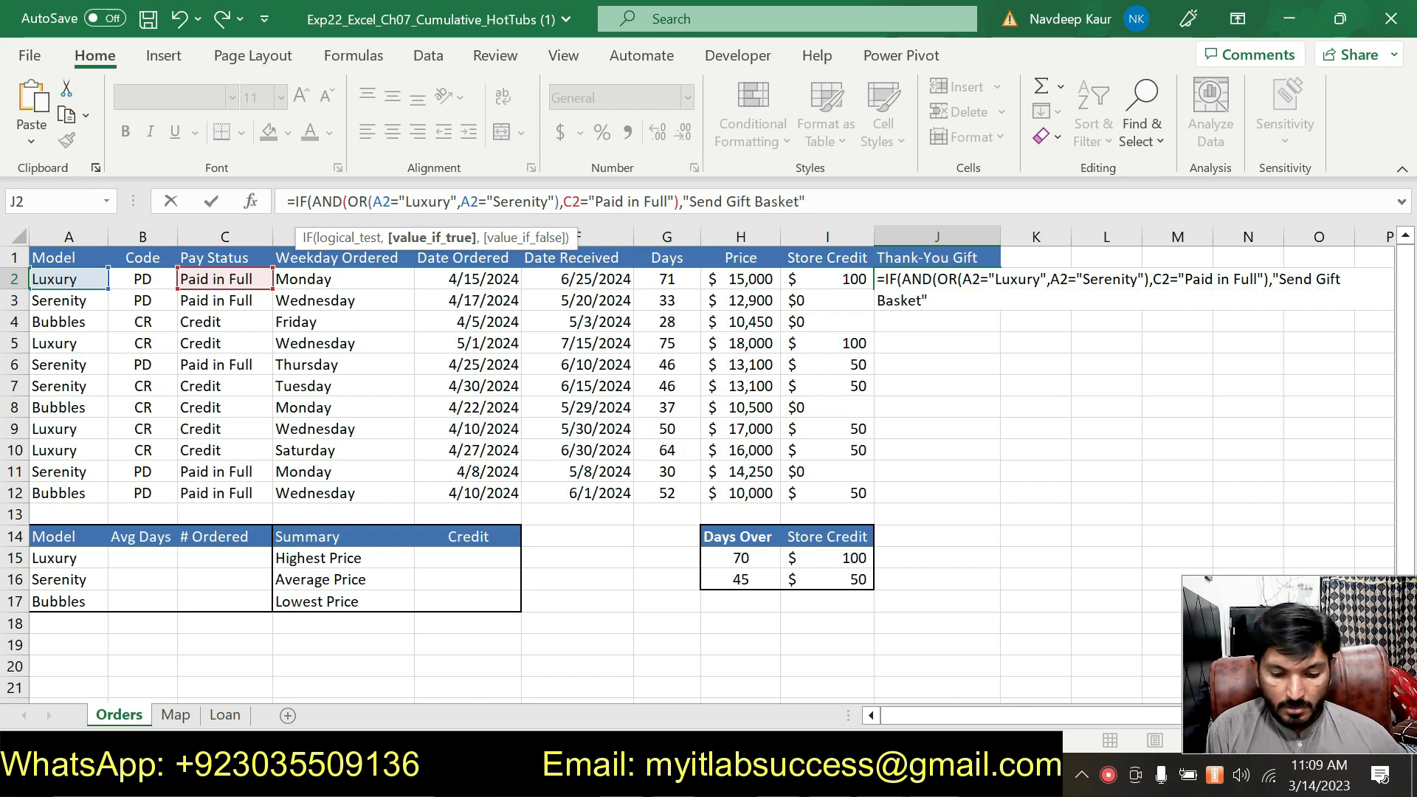
Recheck the instructions, add an empty text string "" as the value if false, and complete the IF formula in J2.
key("alt+Tab")
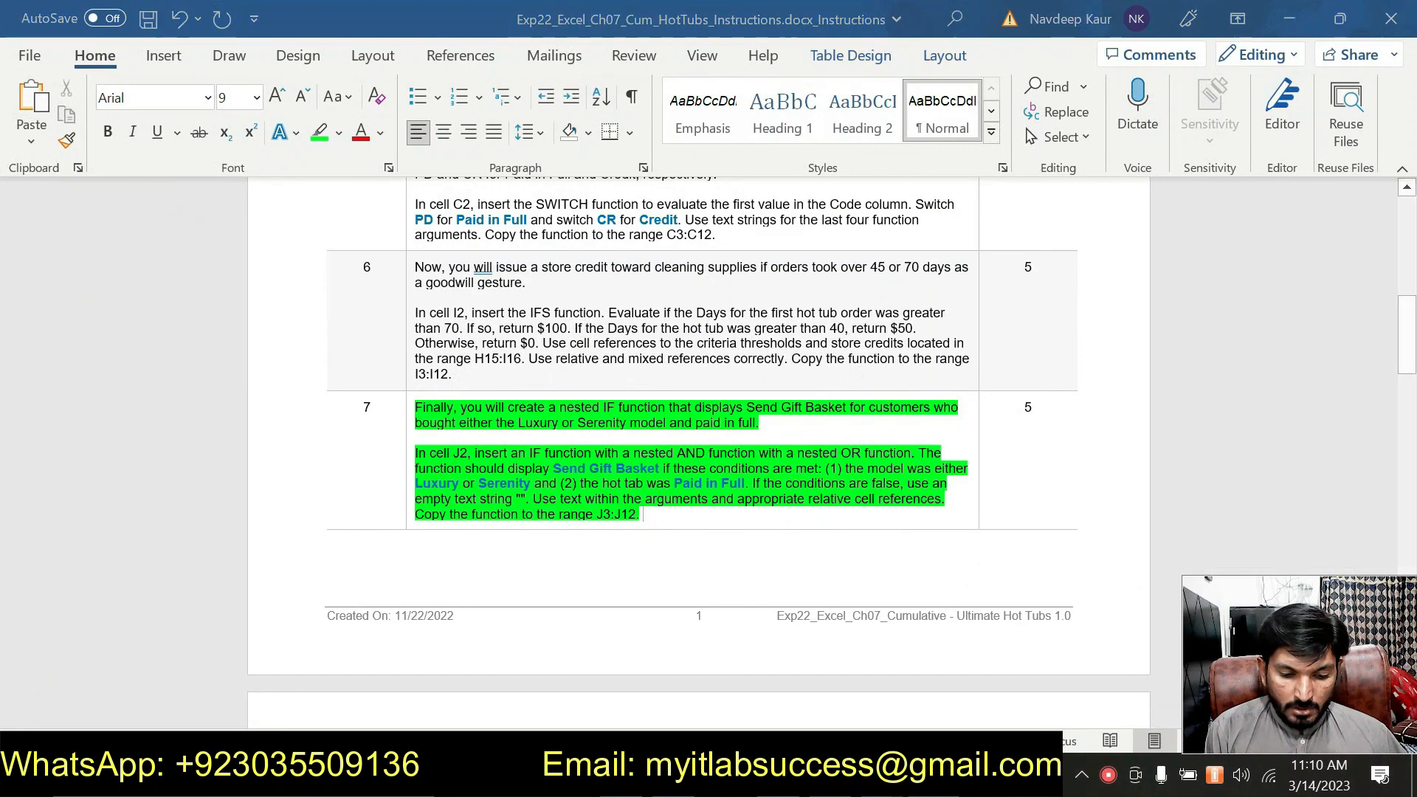
key("alt+Tab")
type(",")
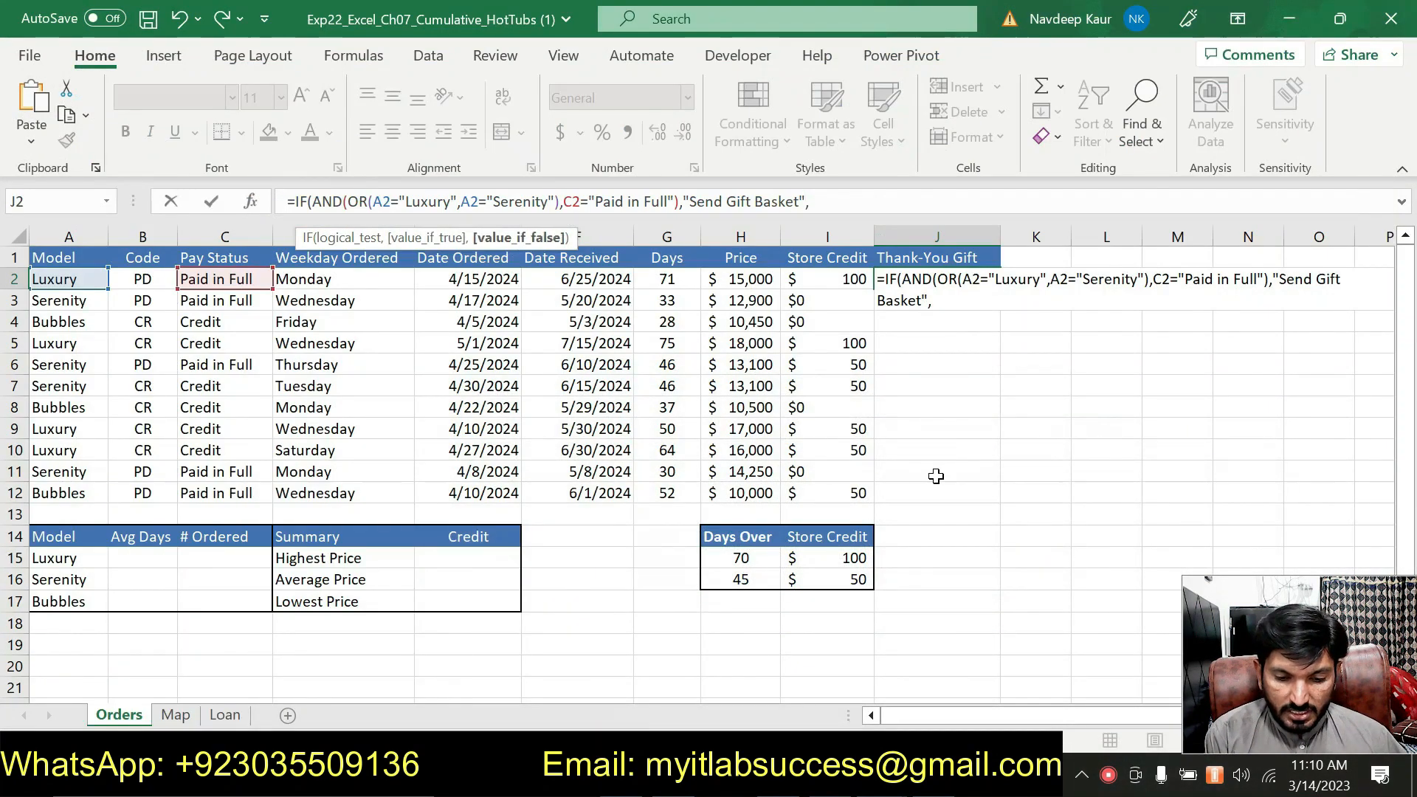
type("\"\"")
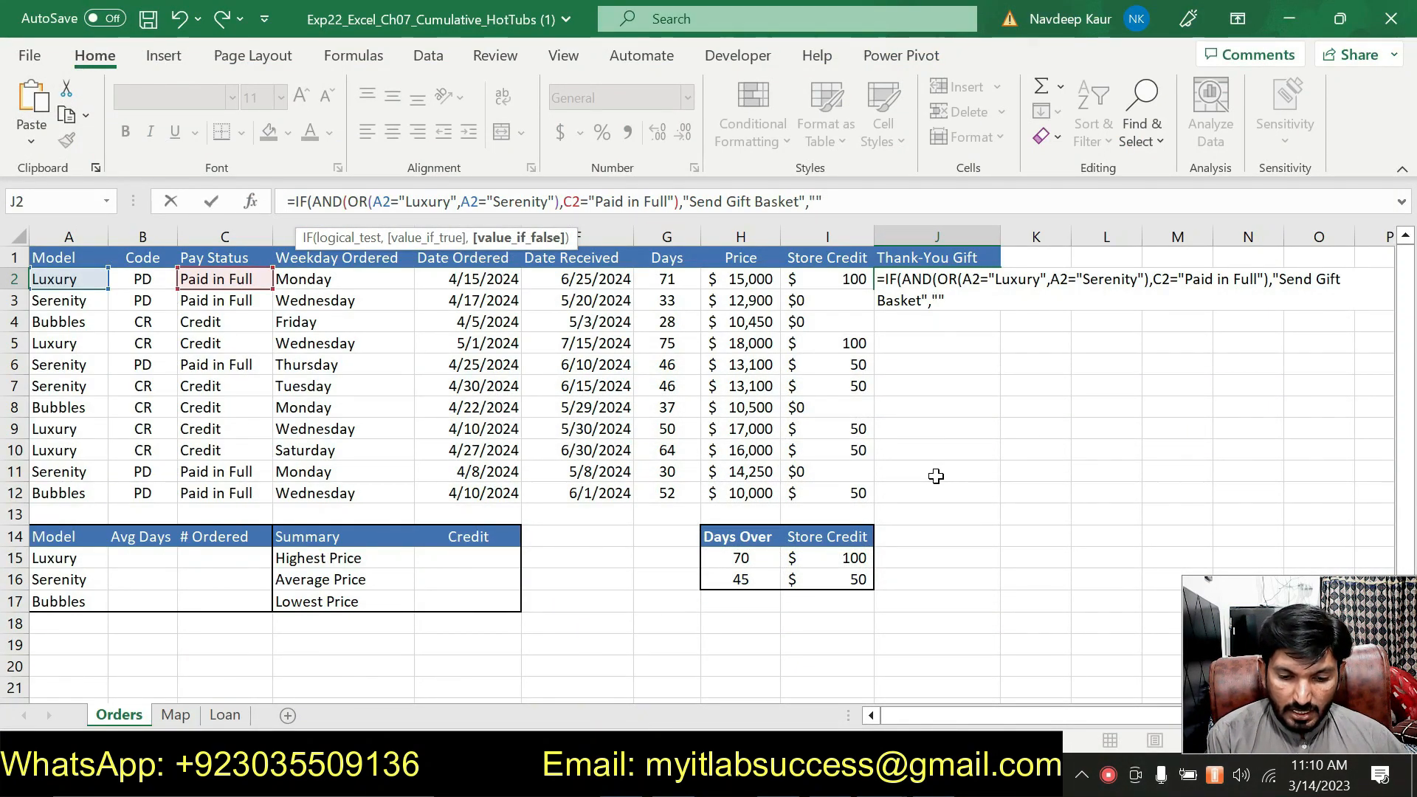
type(")")
key("Return")
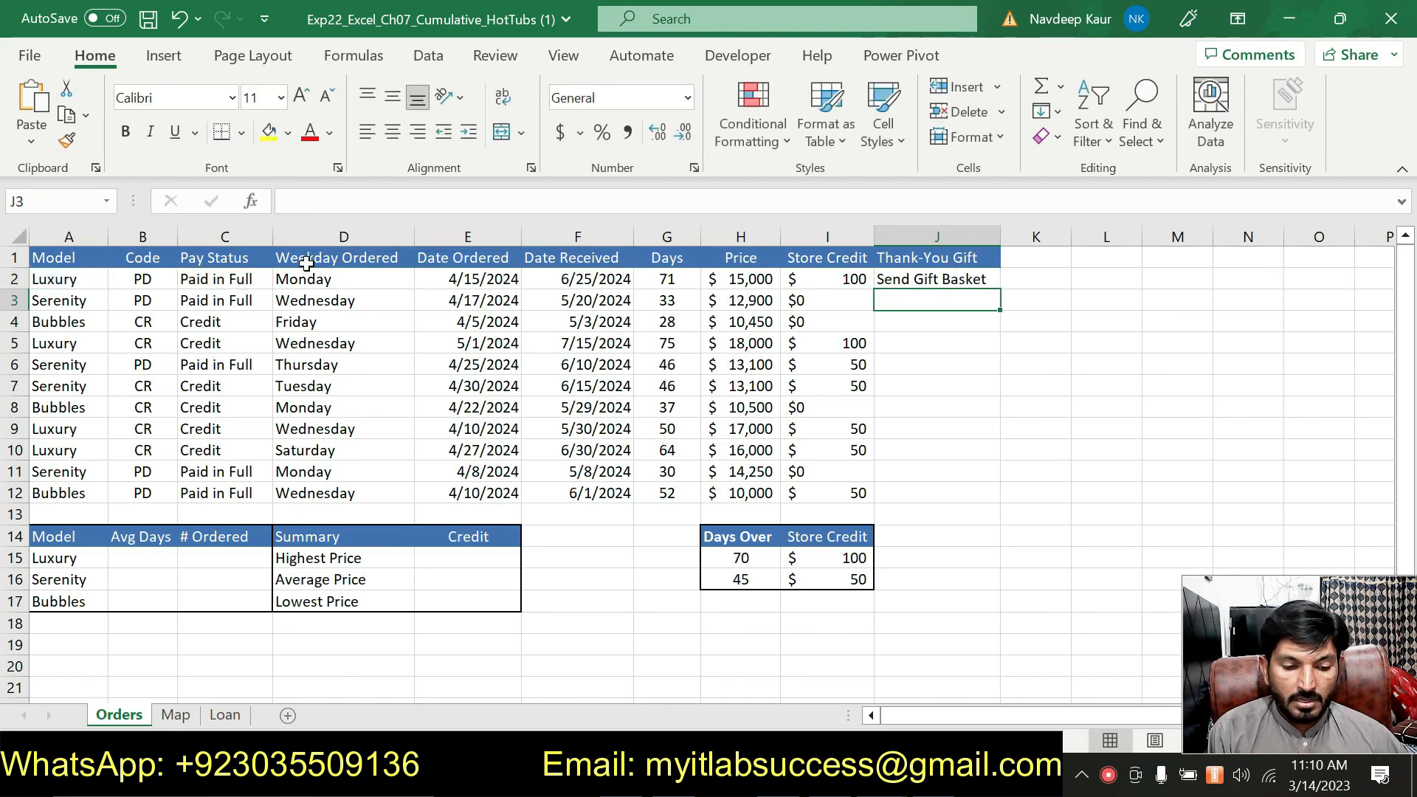
Copy the Thank-You Gift formula from J2 down through J12.
left_click(239, 279)
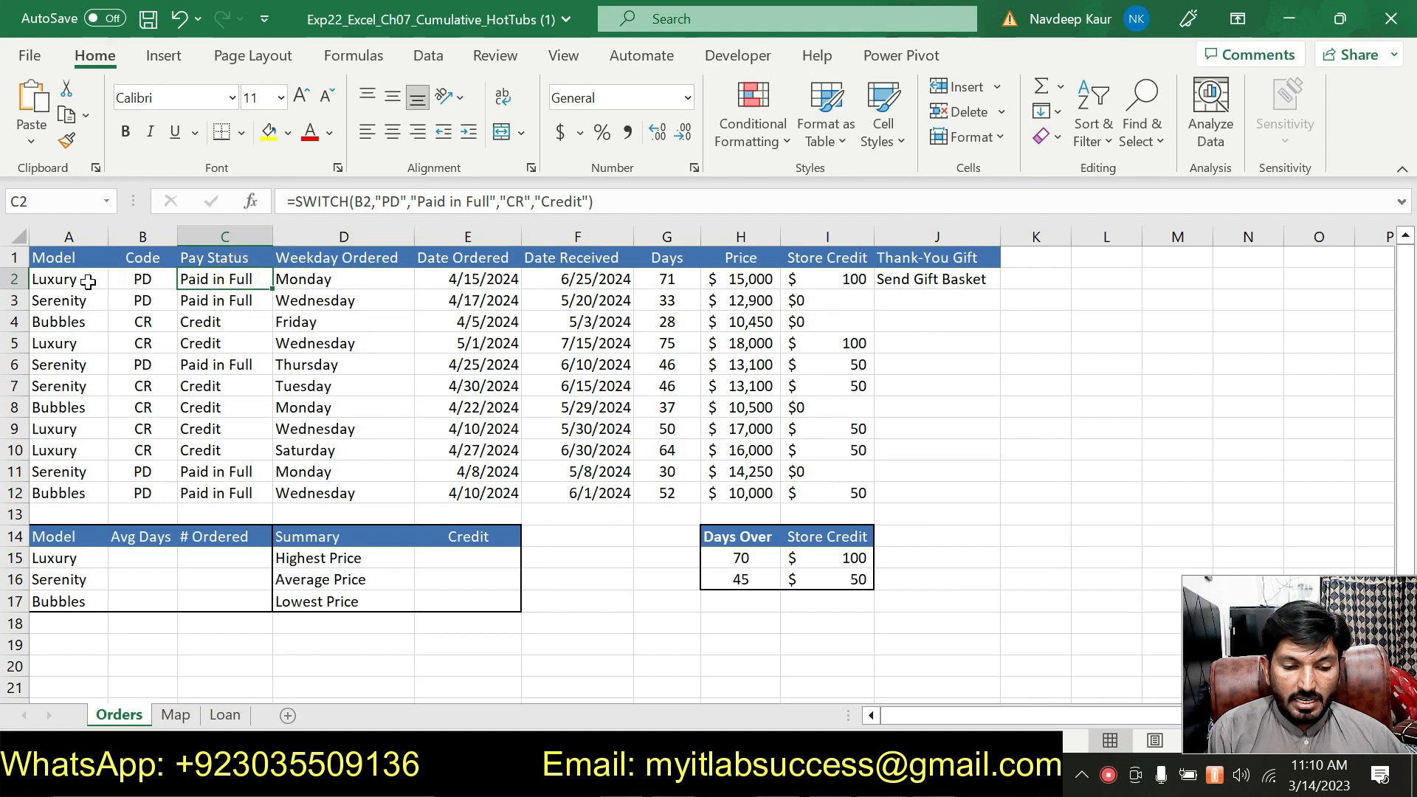
left_click(88, 282)
left_click(923, 280)
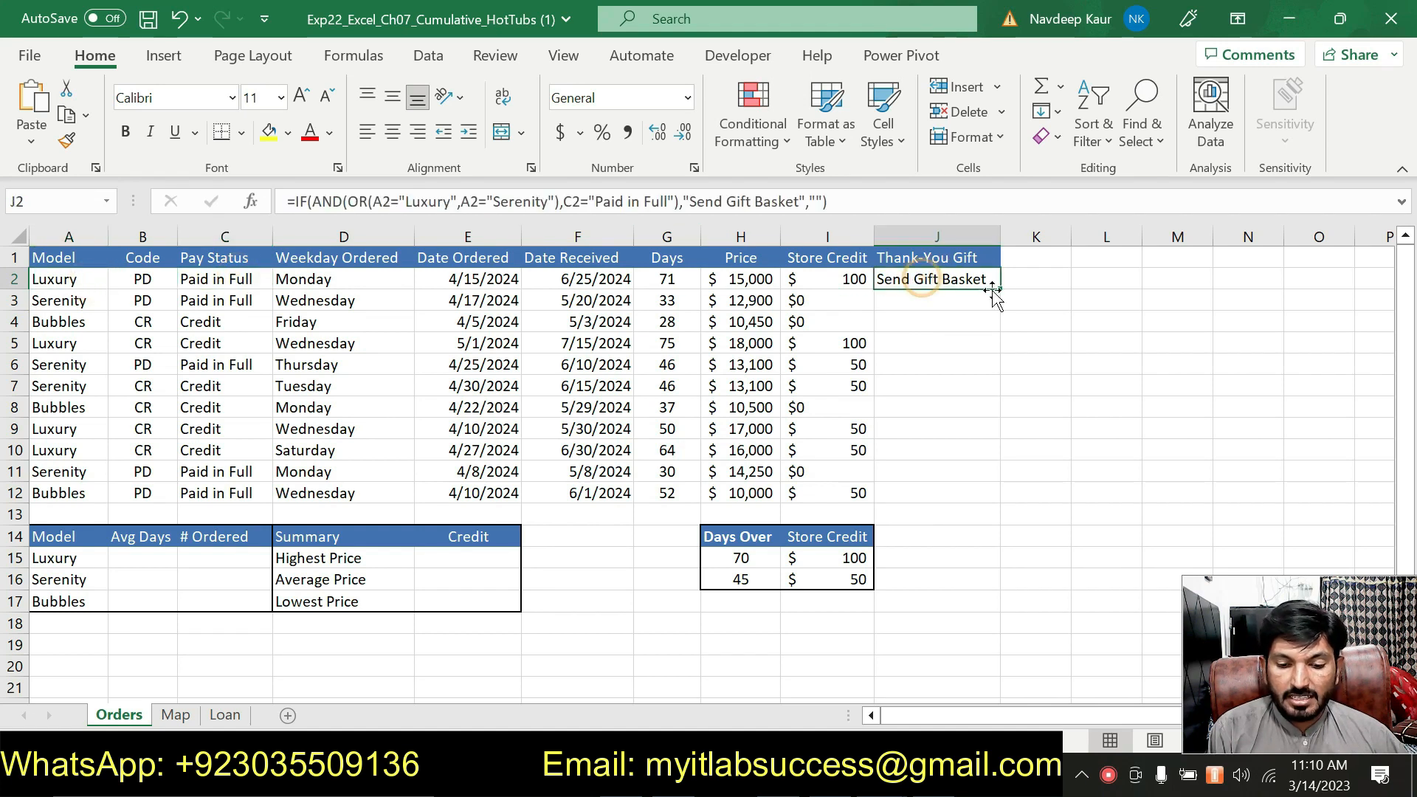
left_click_drag(1001, 294, 990, 495)
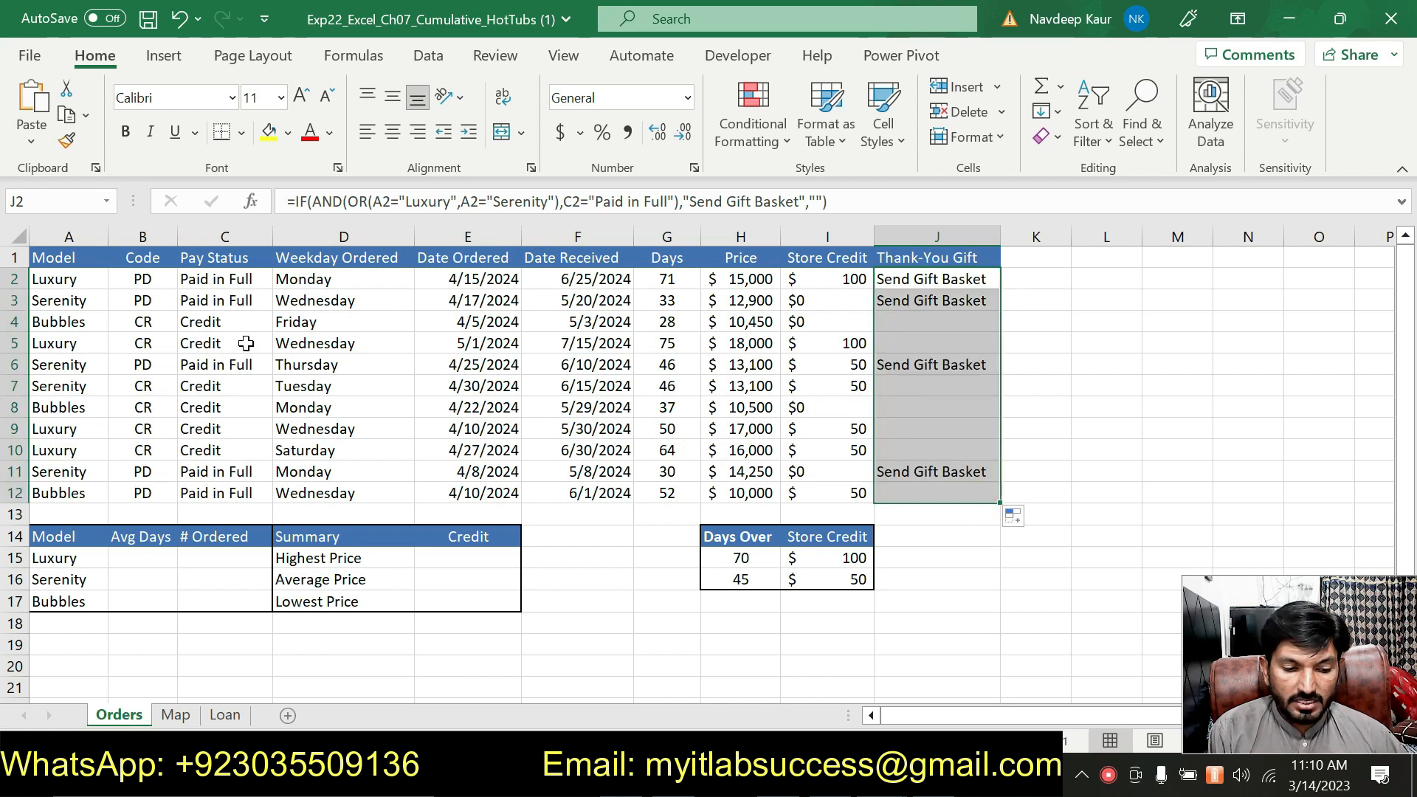
Compare the Thank-You Gift formulas and results in rows 2 to 5 against each order's model and pay status.
left_click(58, 306)
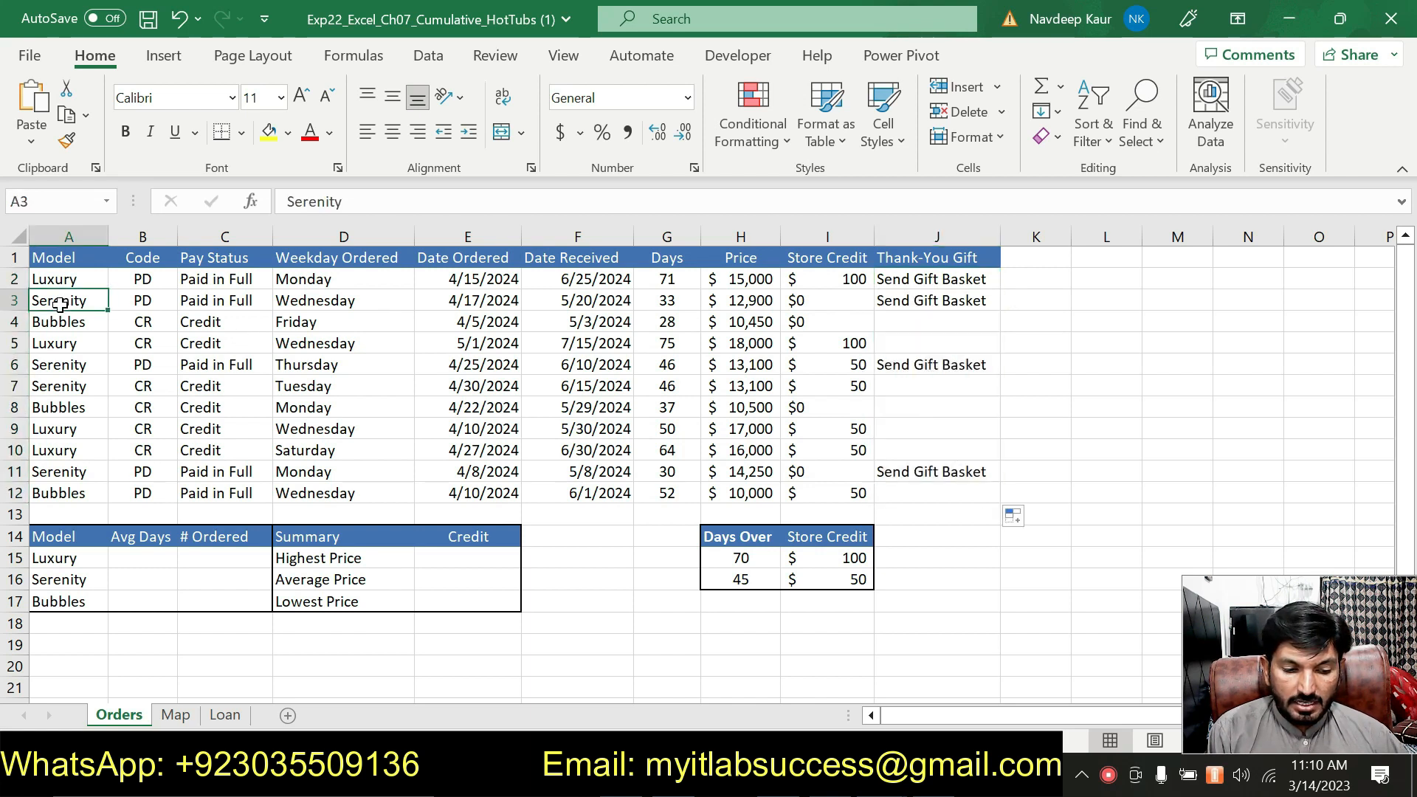
left_click(909, 301)
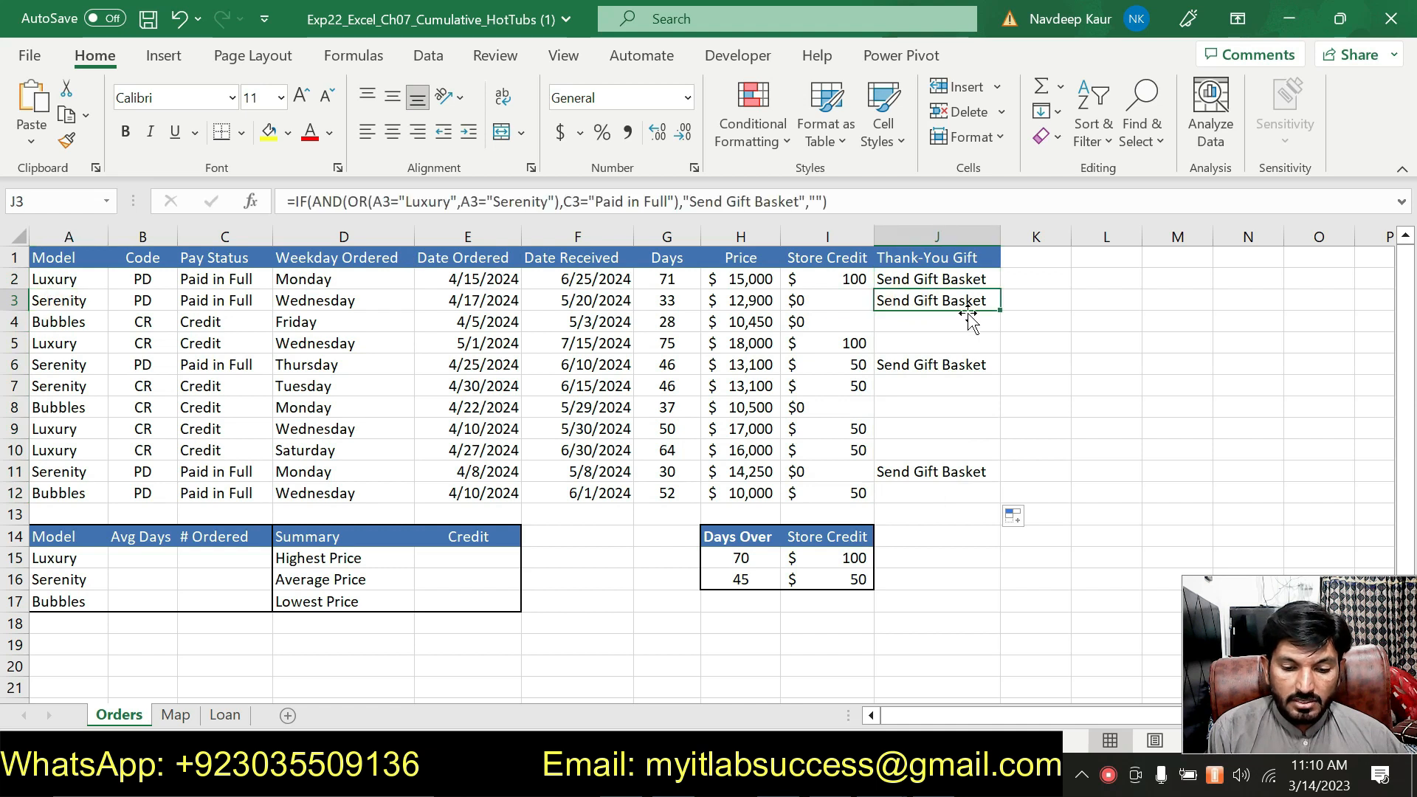
left_click(80, 323)
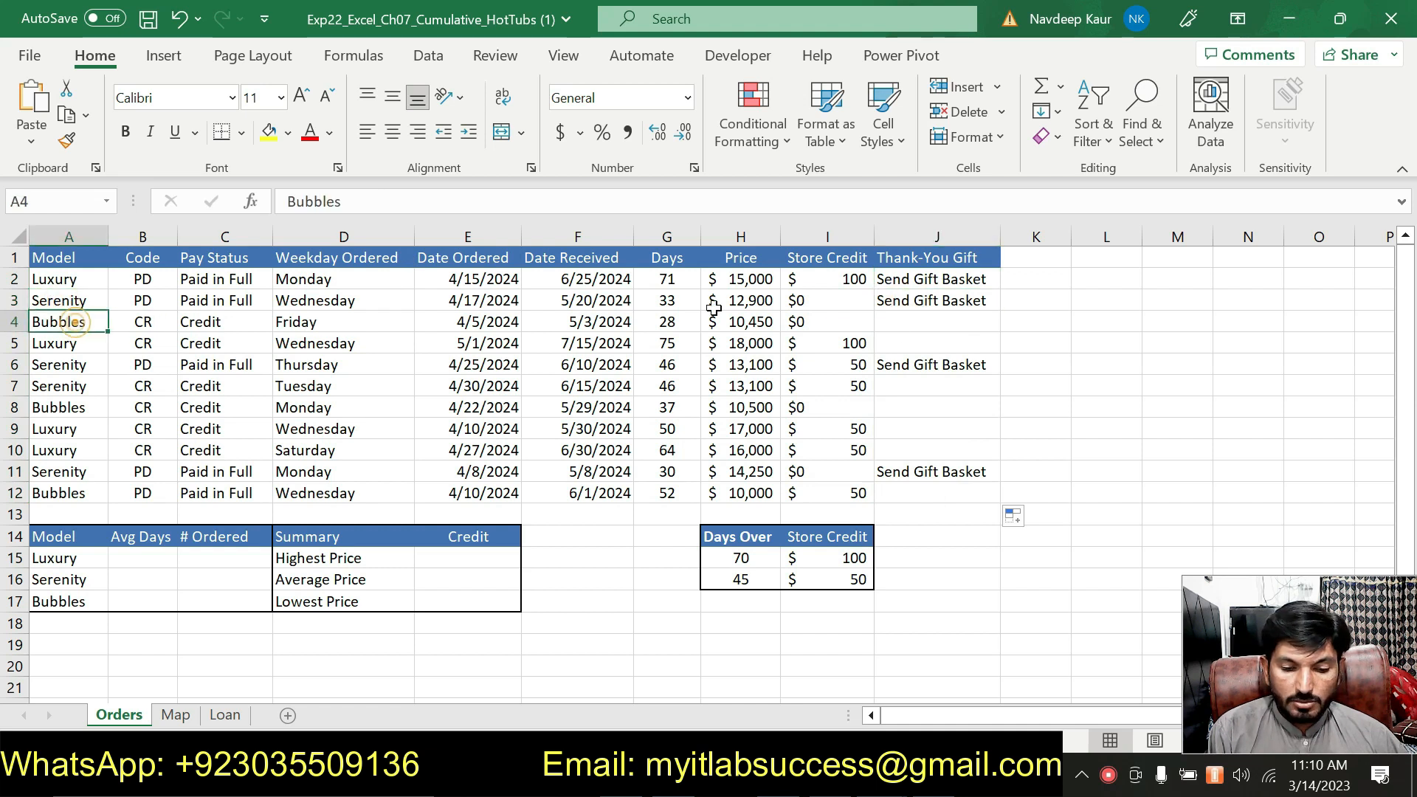
left_click(906, 321)
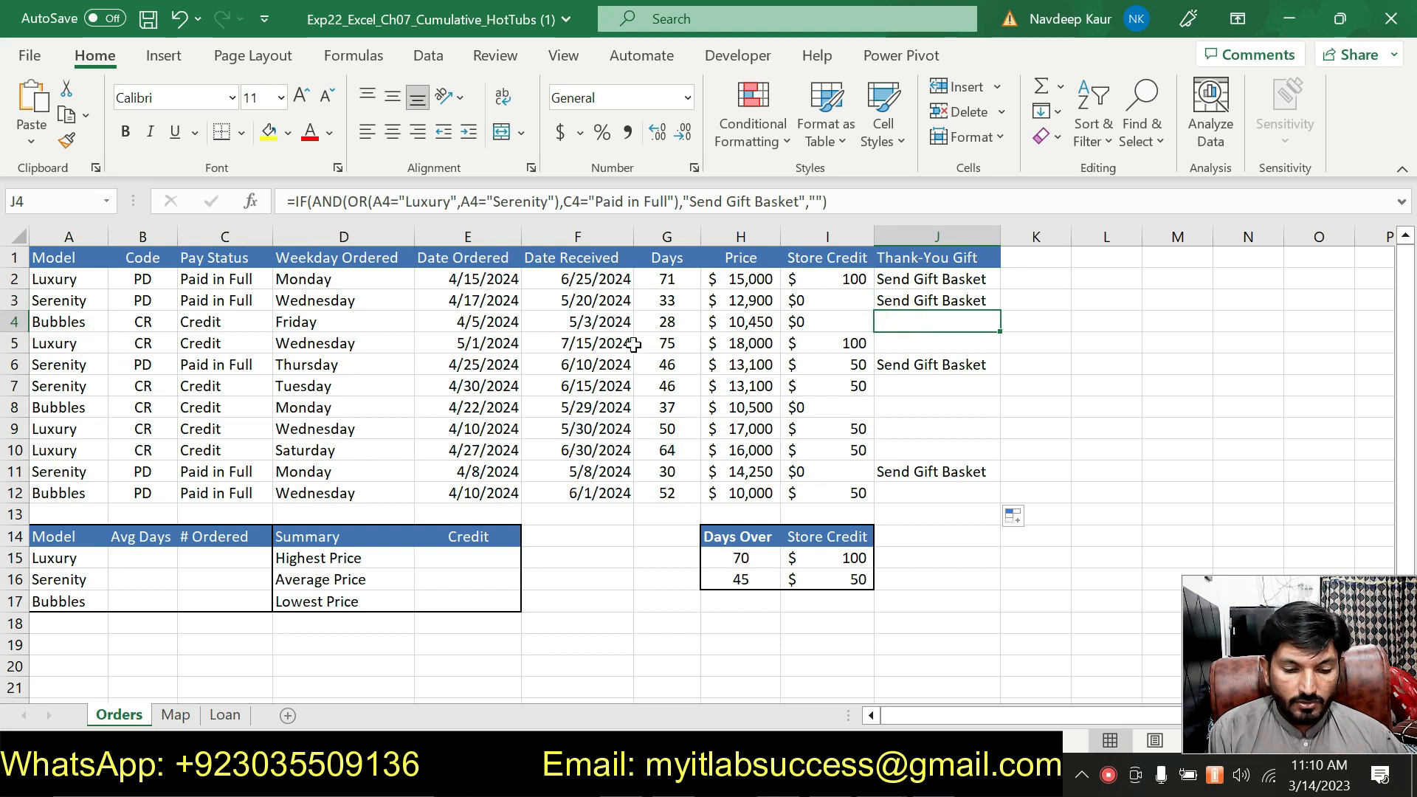
left_click(102, 348)
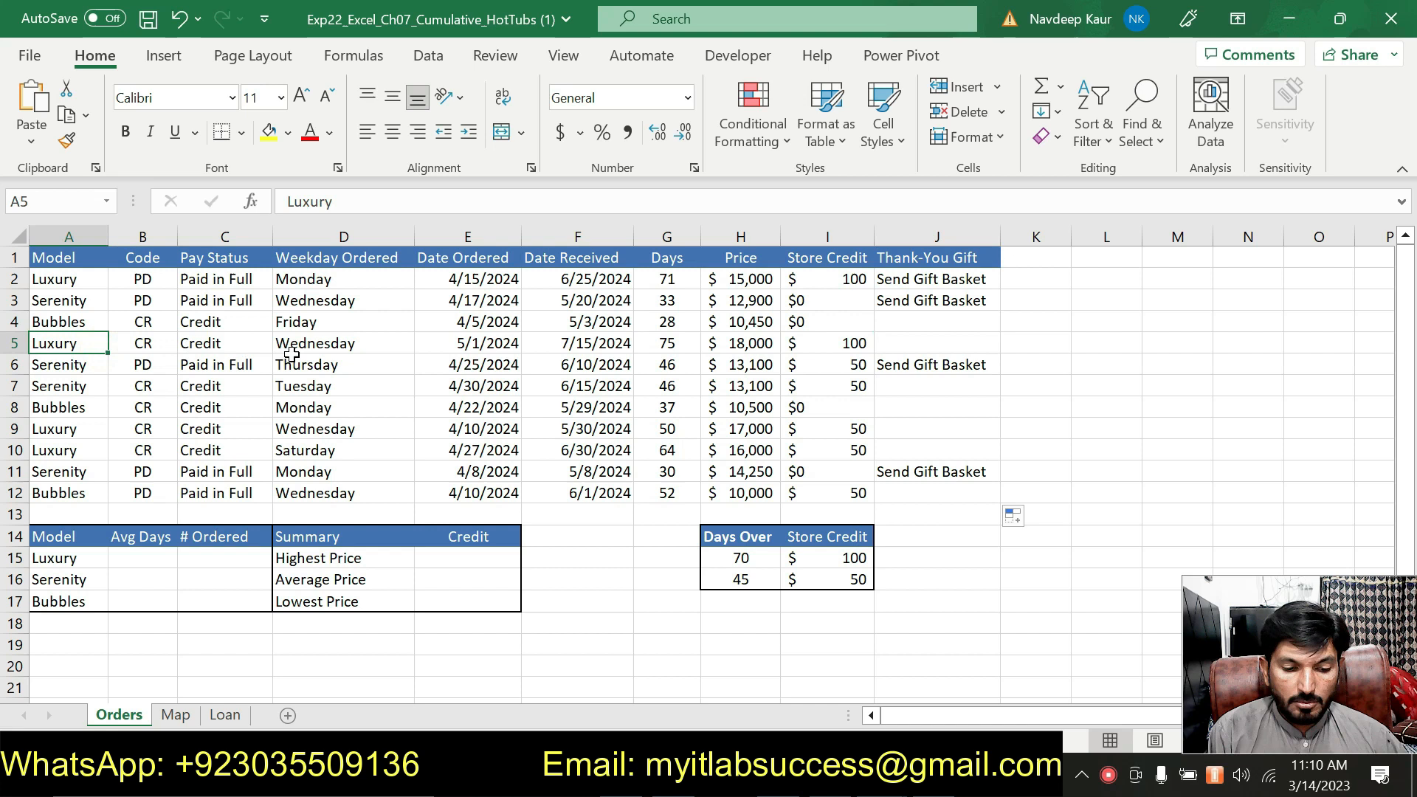
left_click(237, 344)
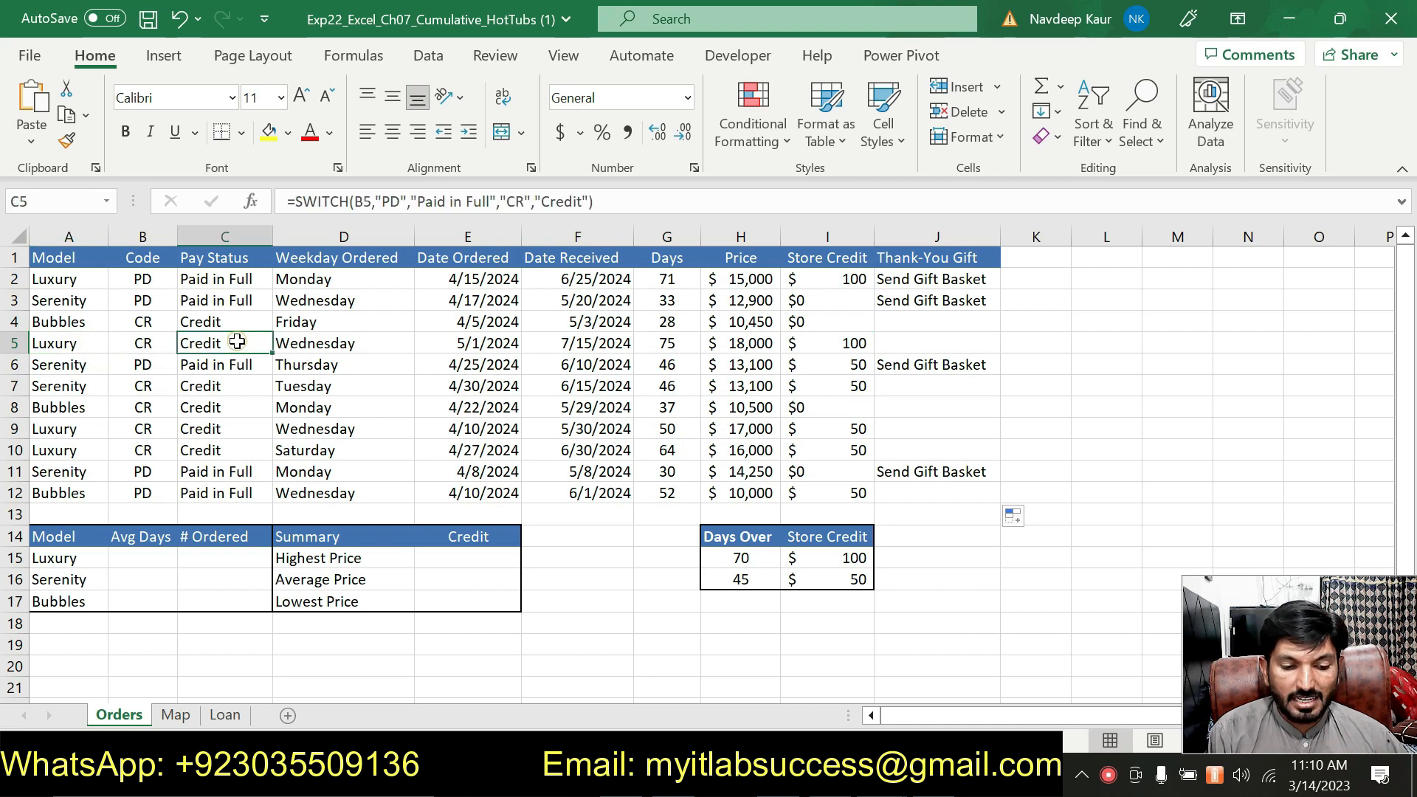
left_click(911, 347)
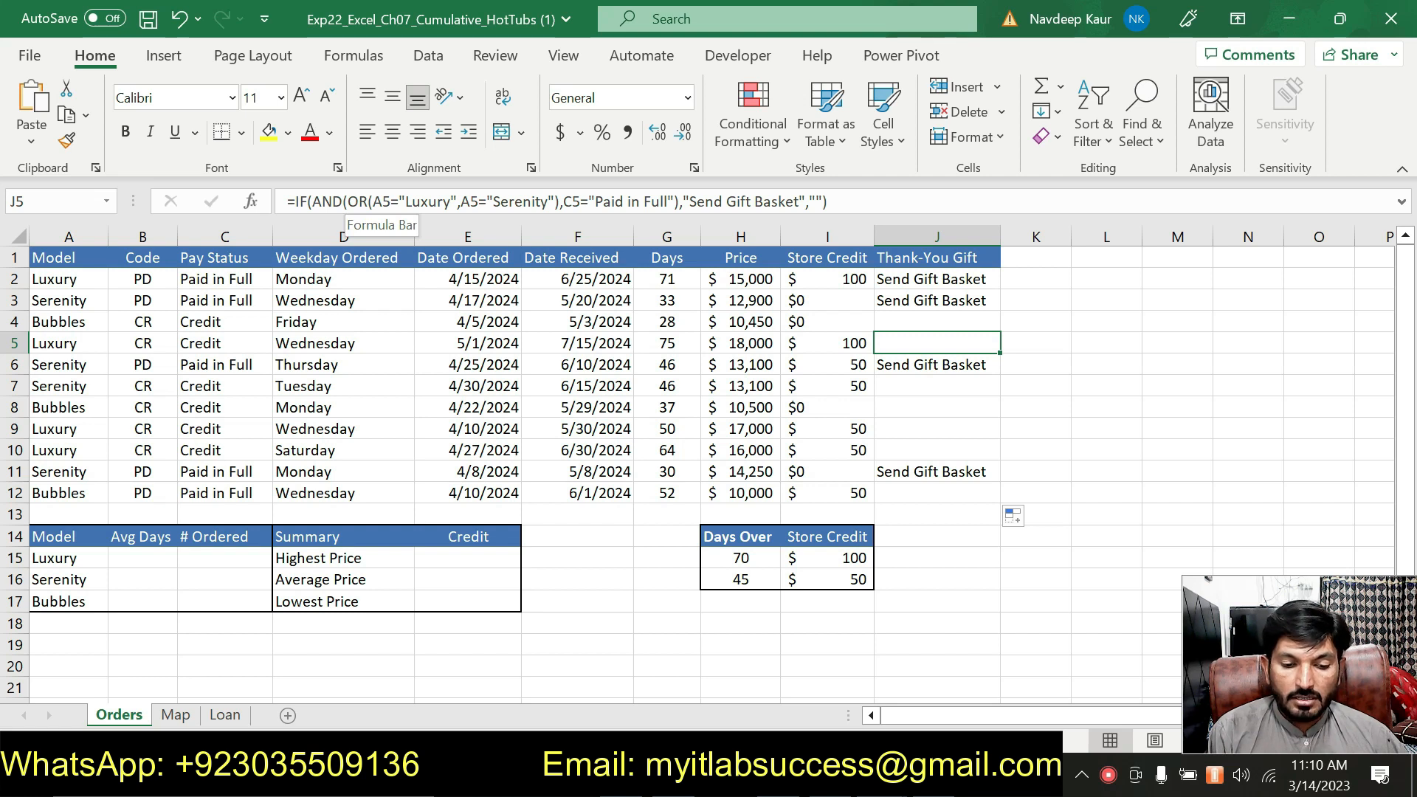
left_click(934, 277)
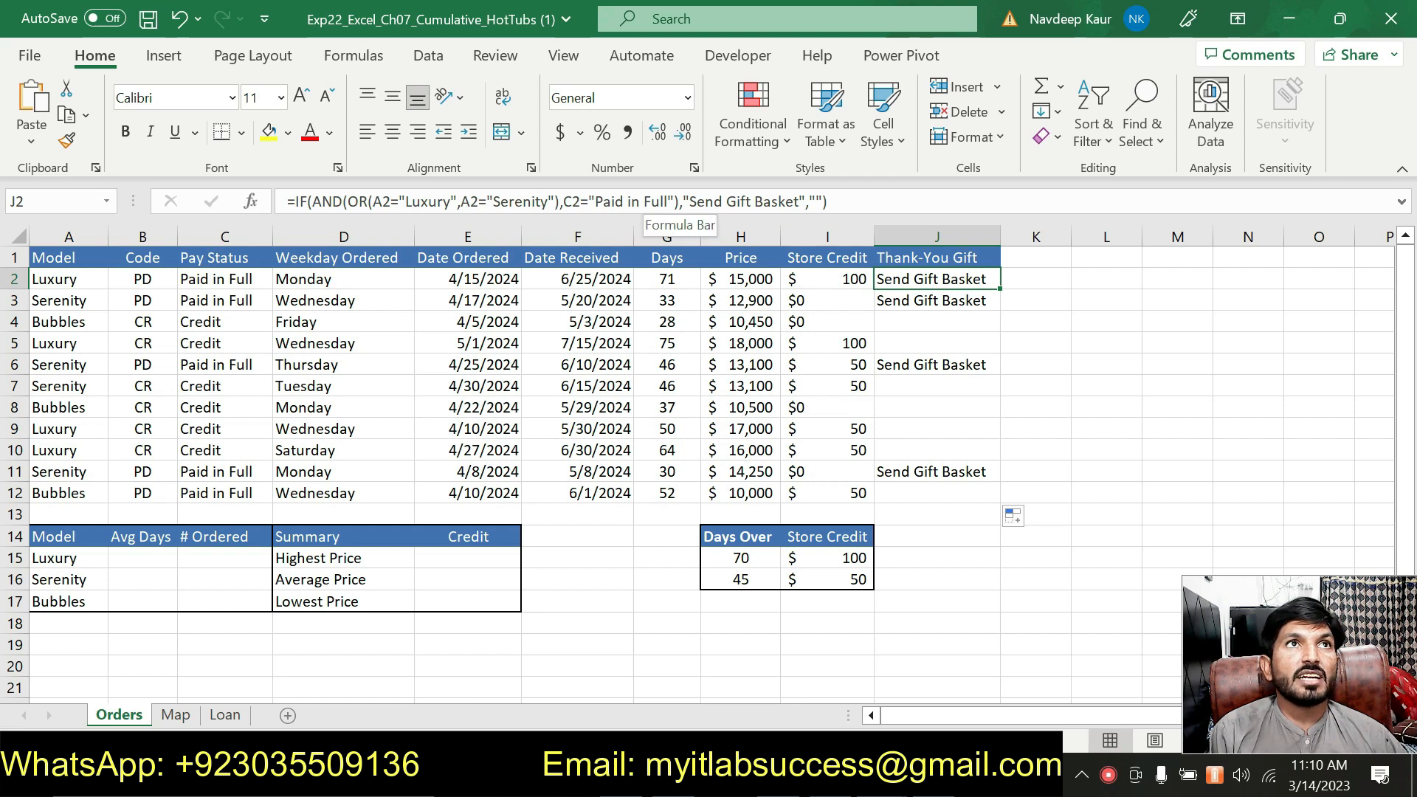
left_click(936, 323)
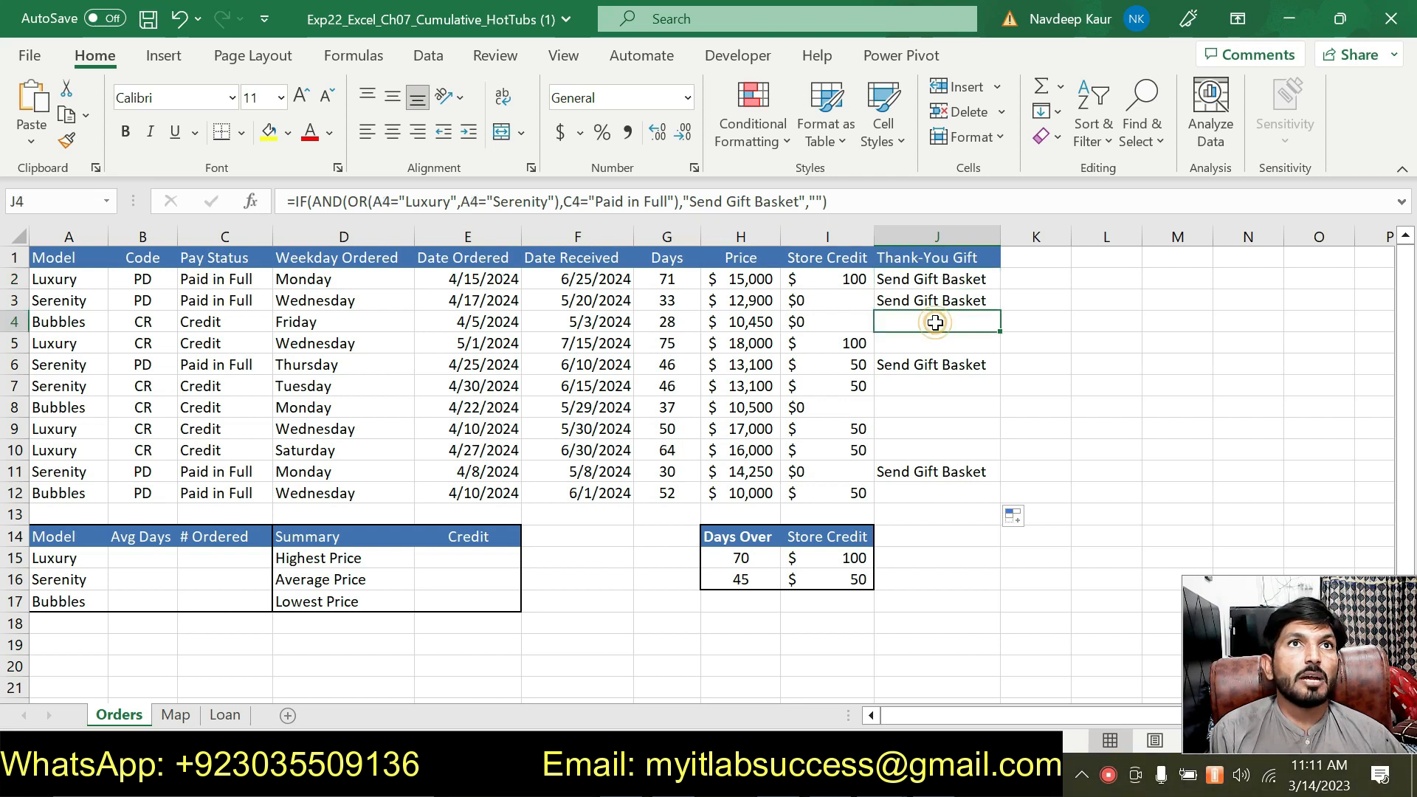
left_click(78, 279)
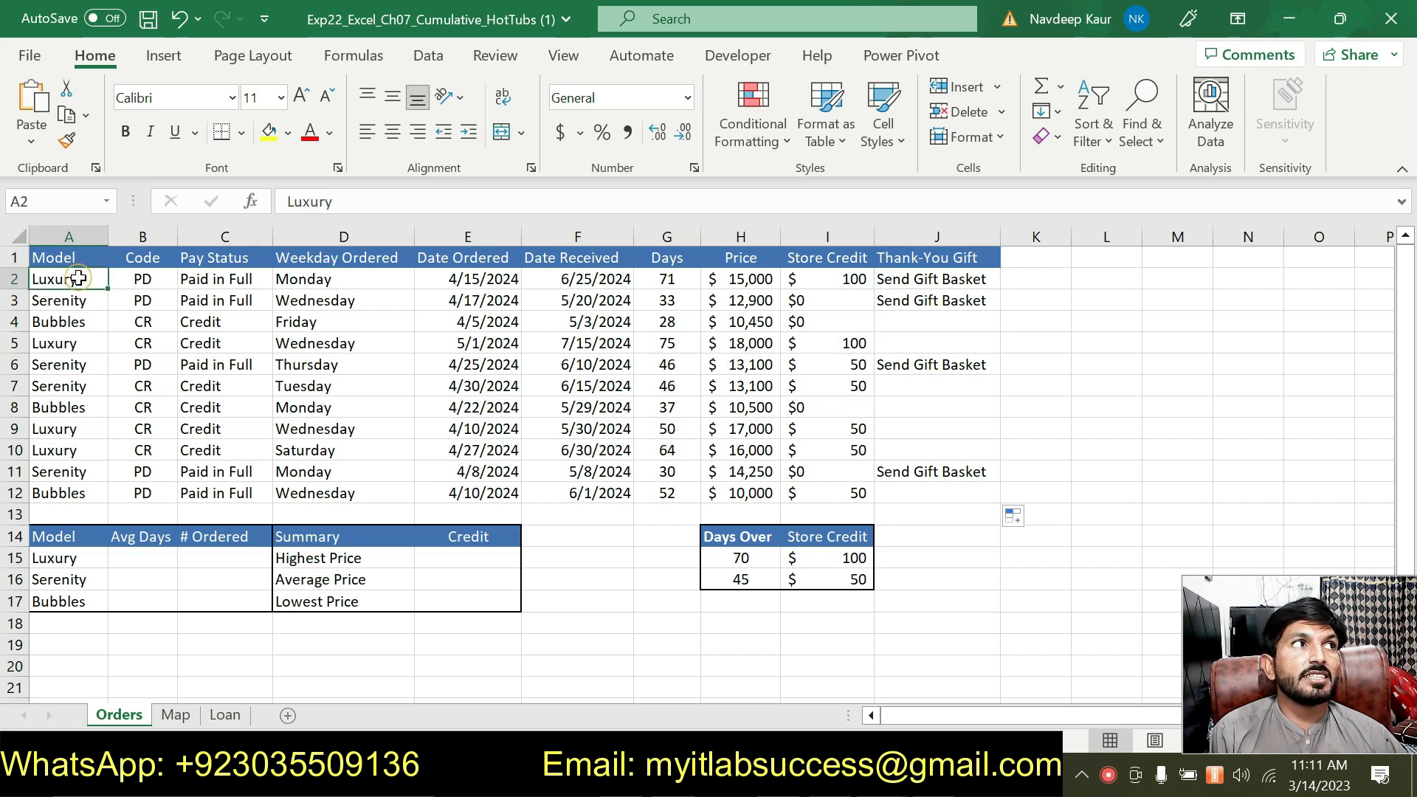
left_click(226, 280)
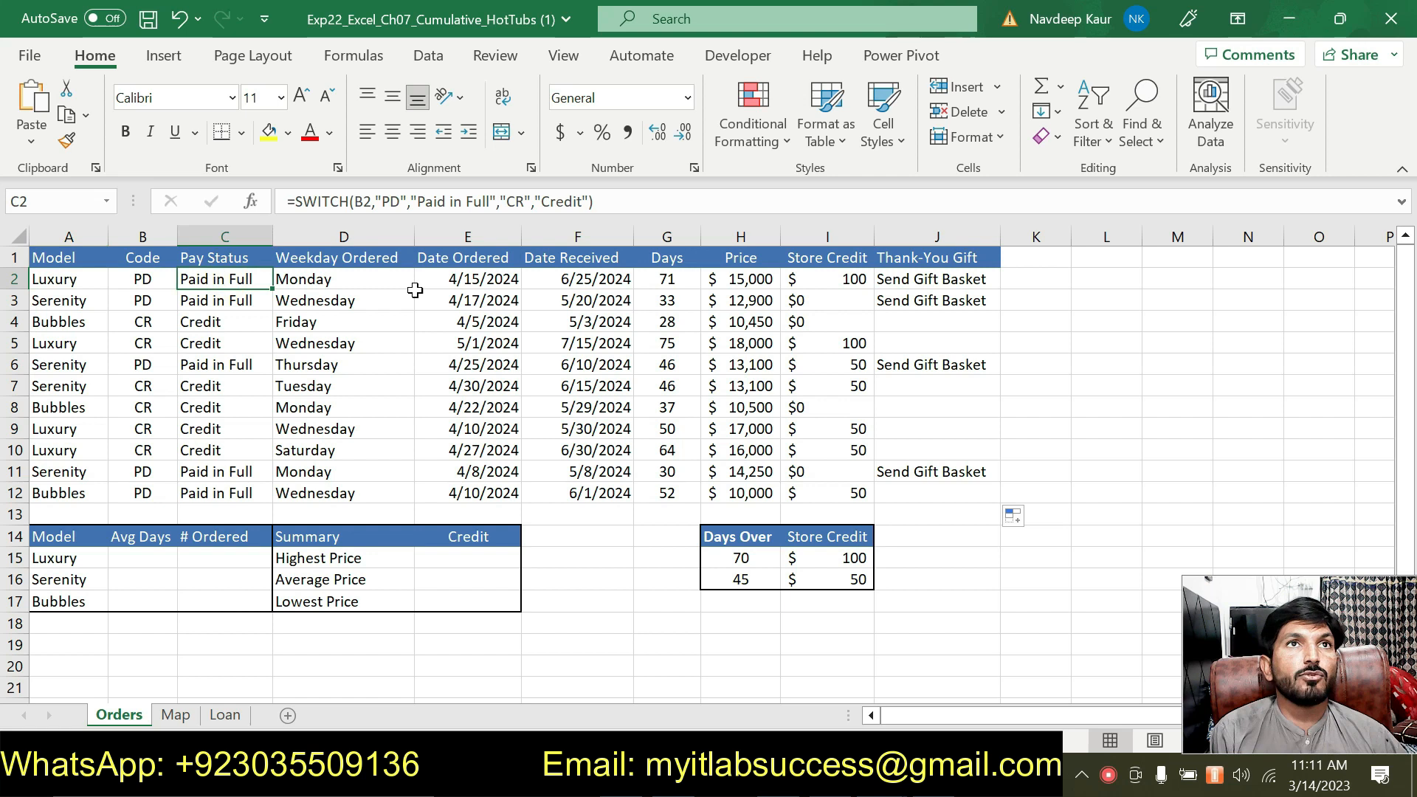
left_click(920, 280)
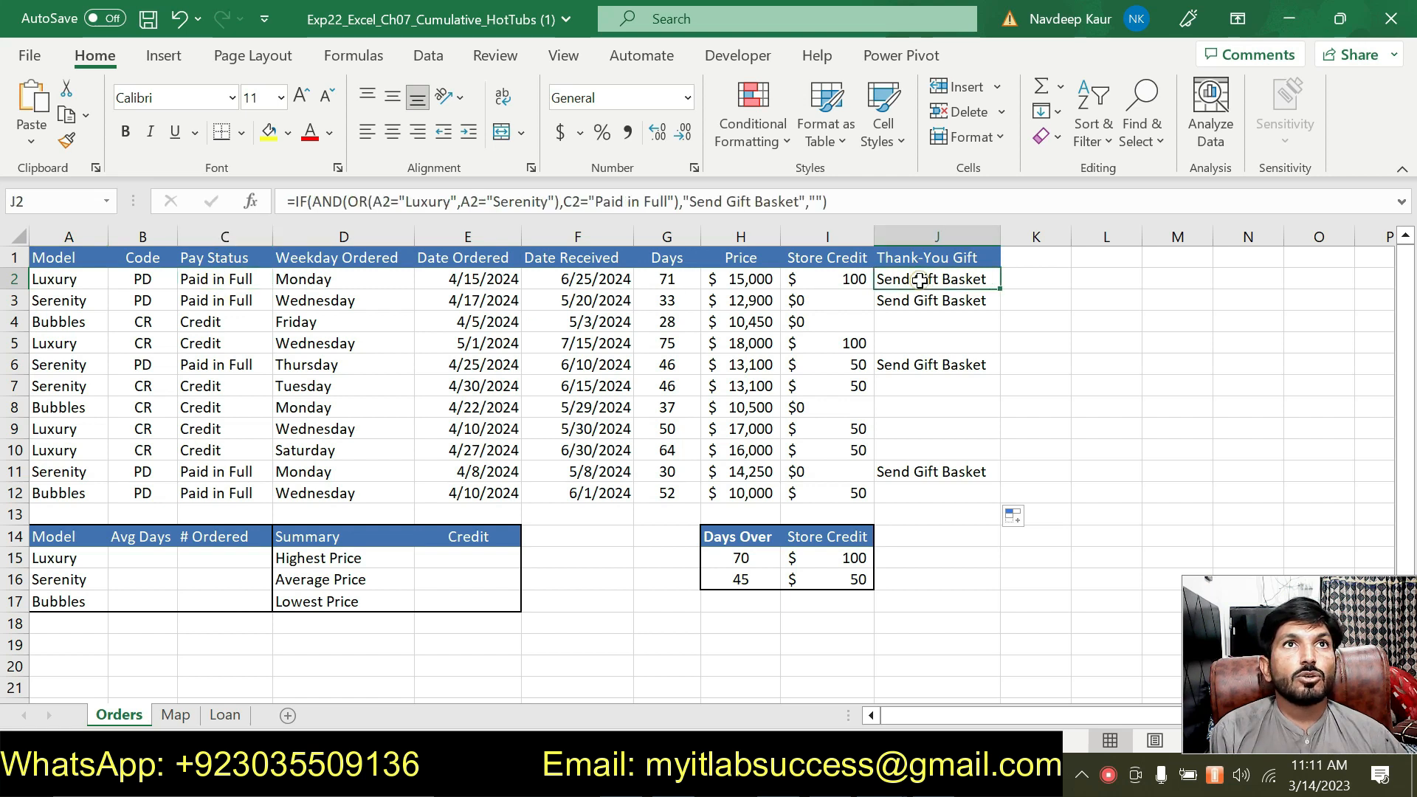
left_click(41, 323)
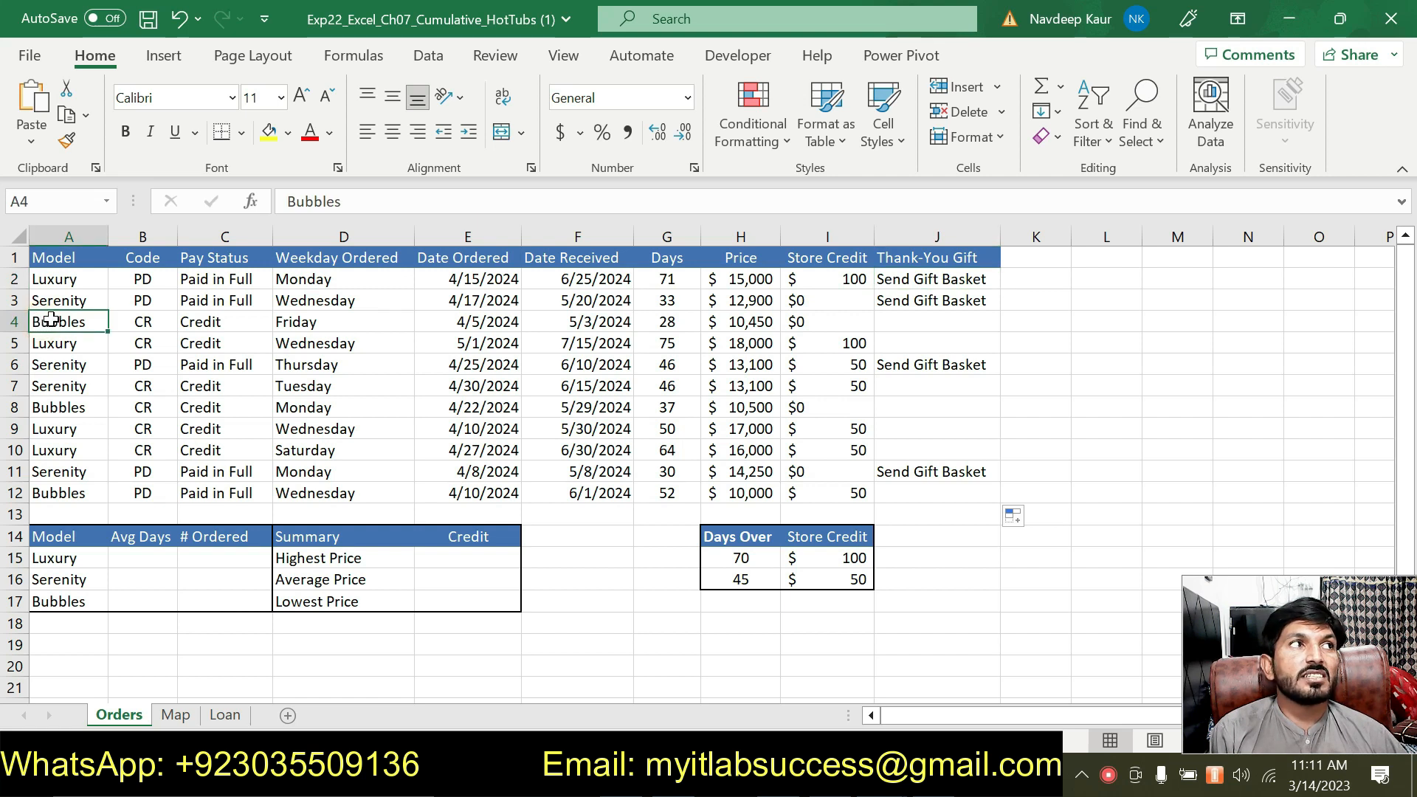
Check the Thank-You Gift formulas in rows 4 and 6 against each order's model and pay status.
left_click(923, 324)
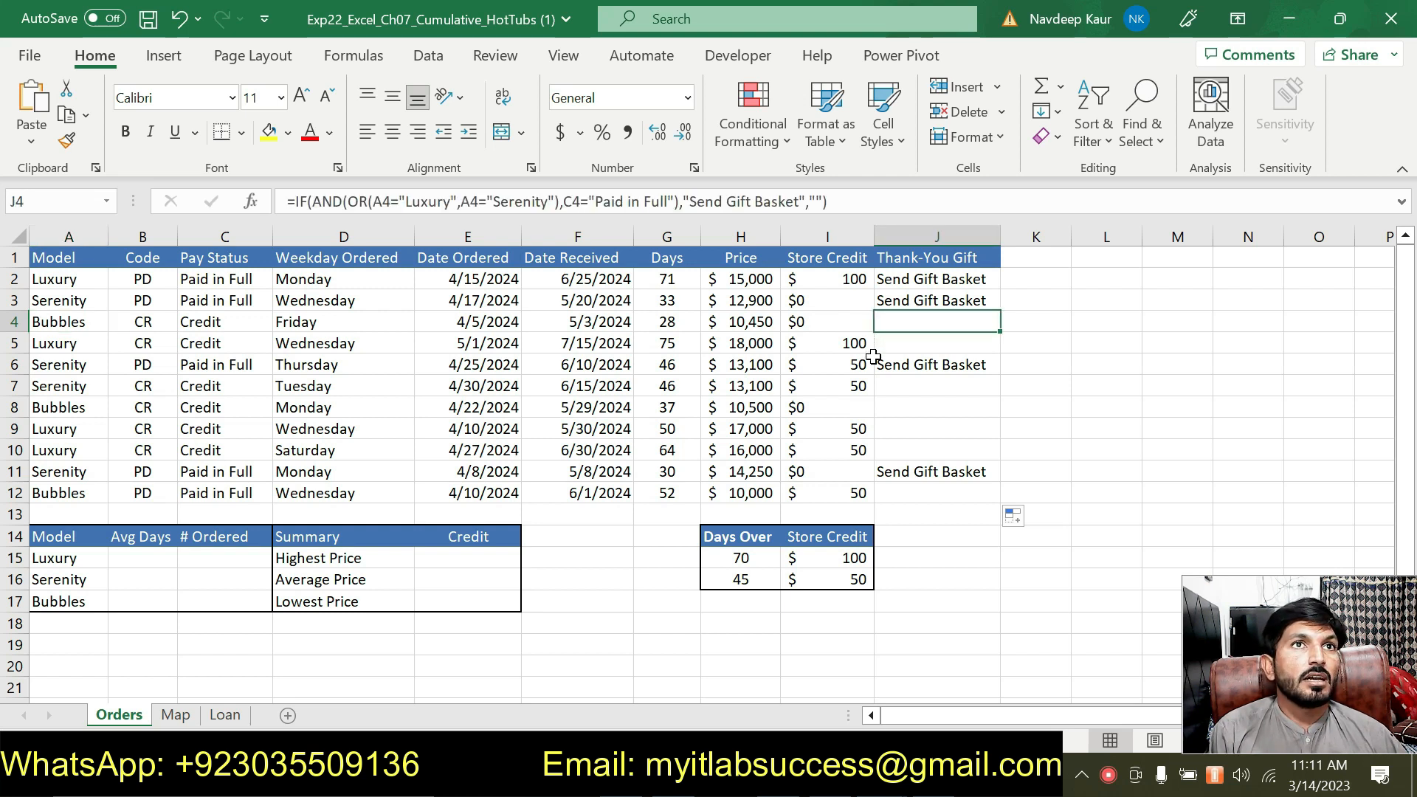
left_click(66, 365)
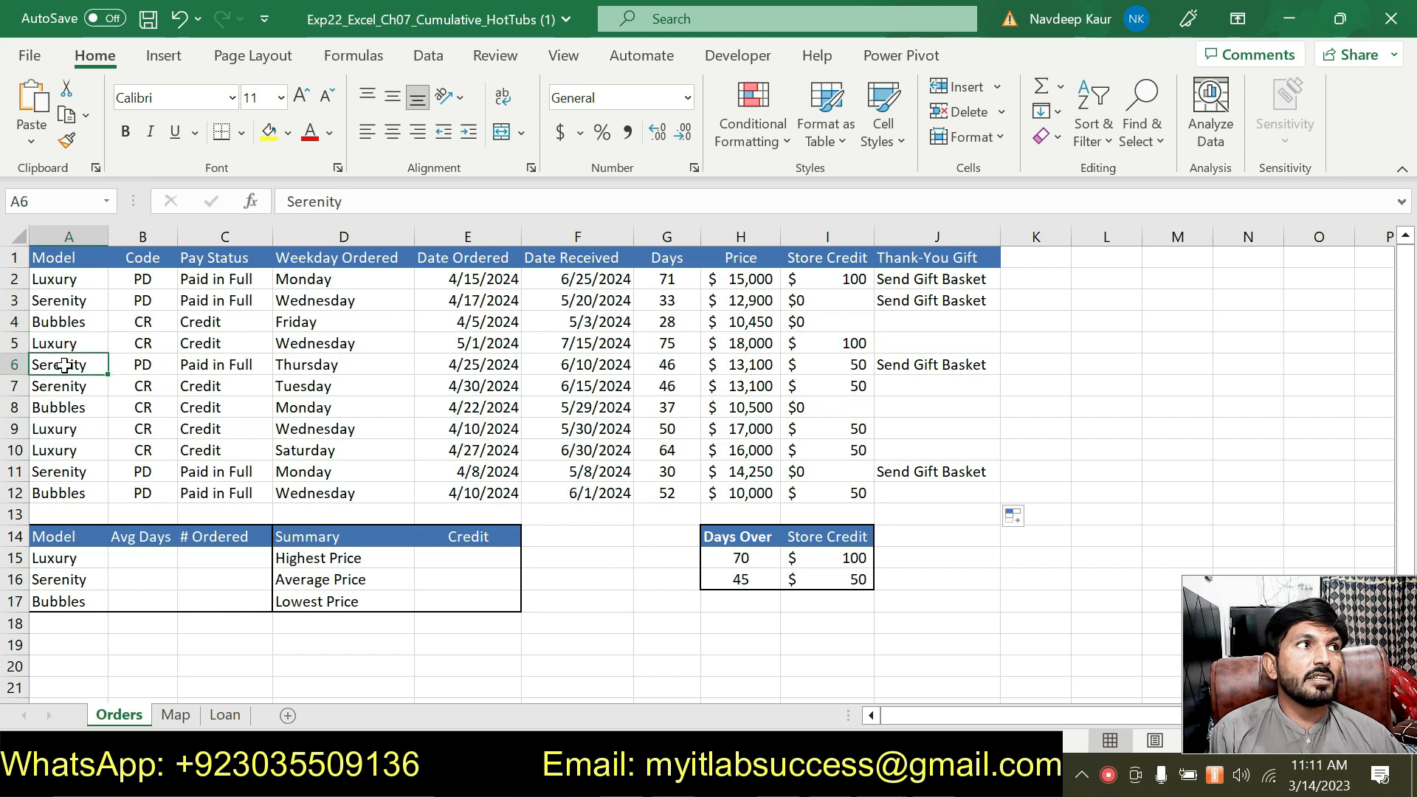
left_click(222, 365)
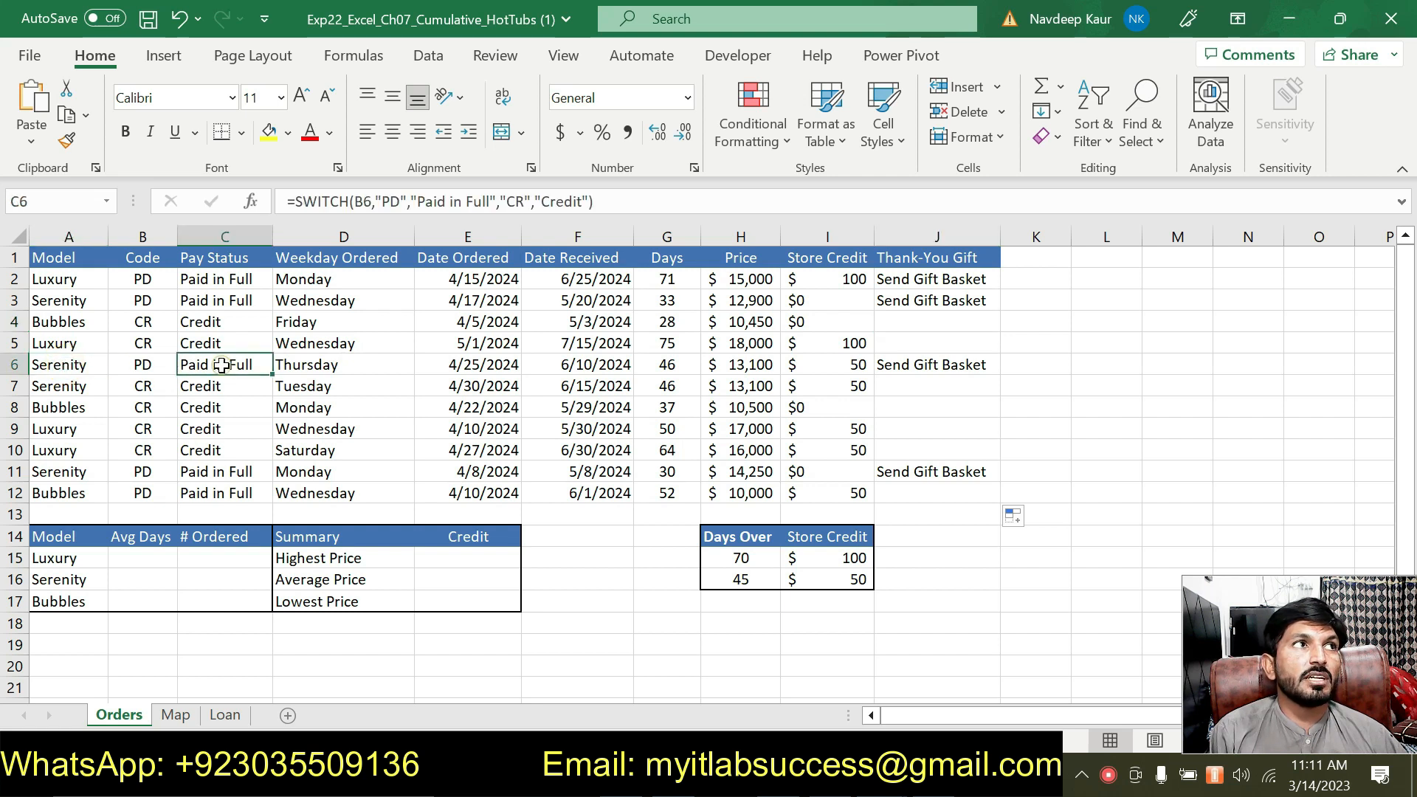
left_click(889, 360)
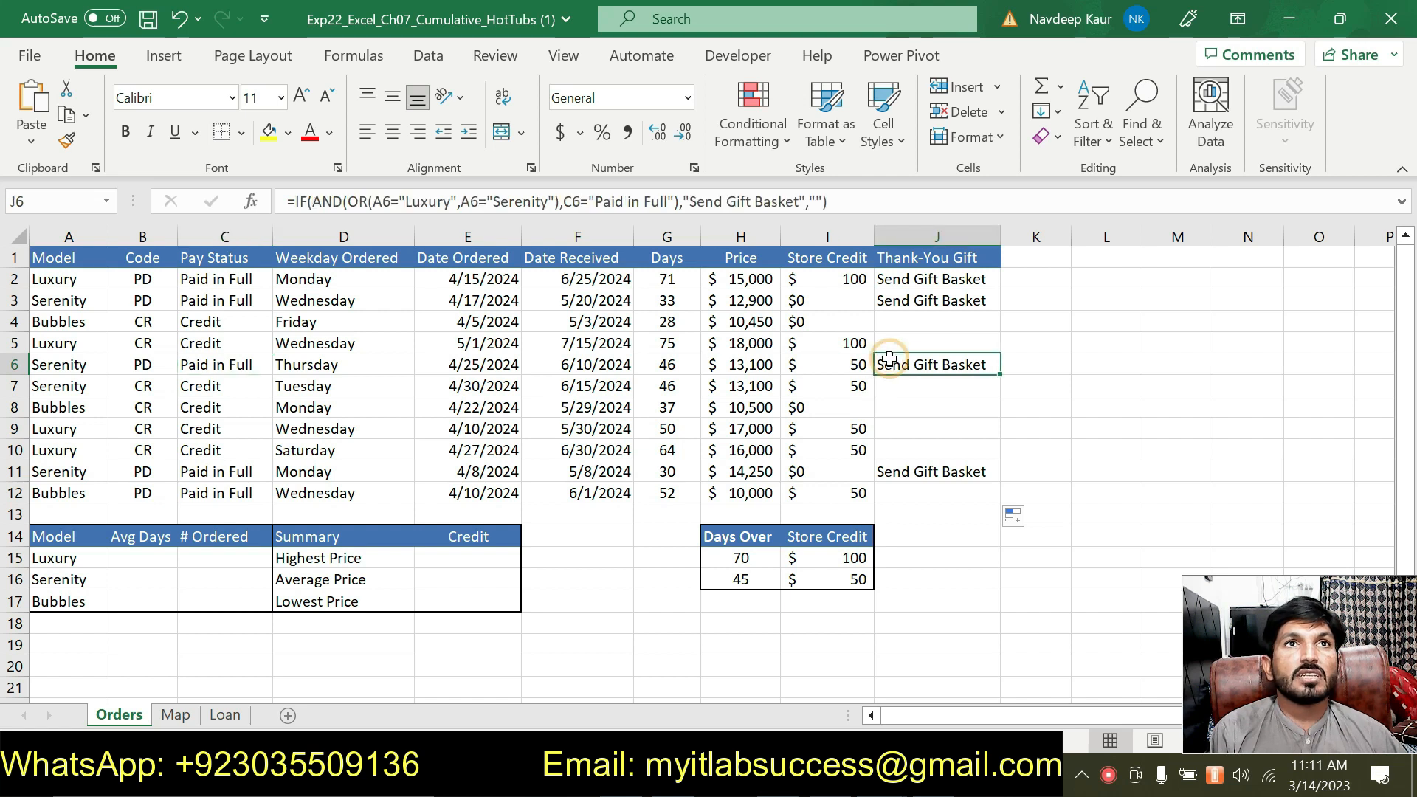
Switch to the Word instructions and remove the green highlight from step 7's text through the word "arguments".
left_click(893, 776)
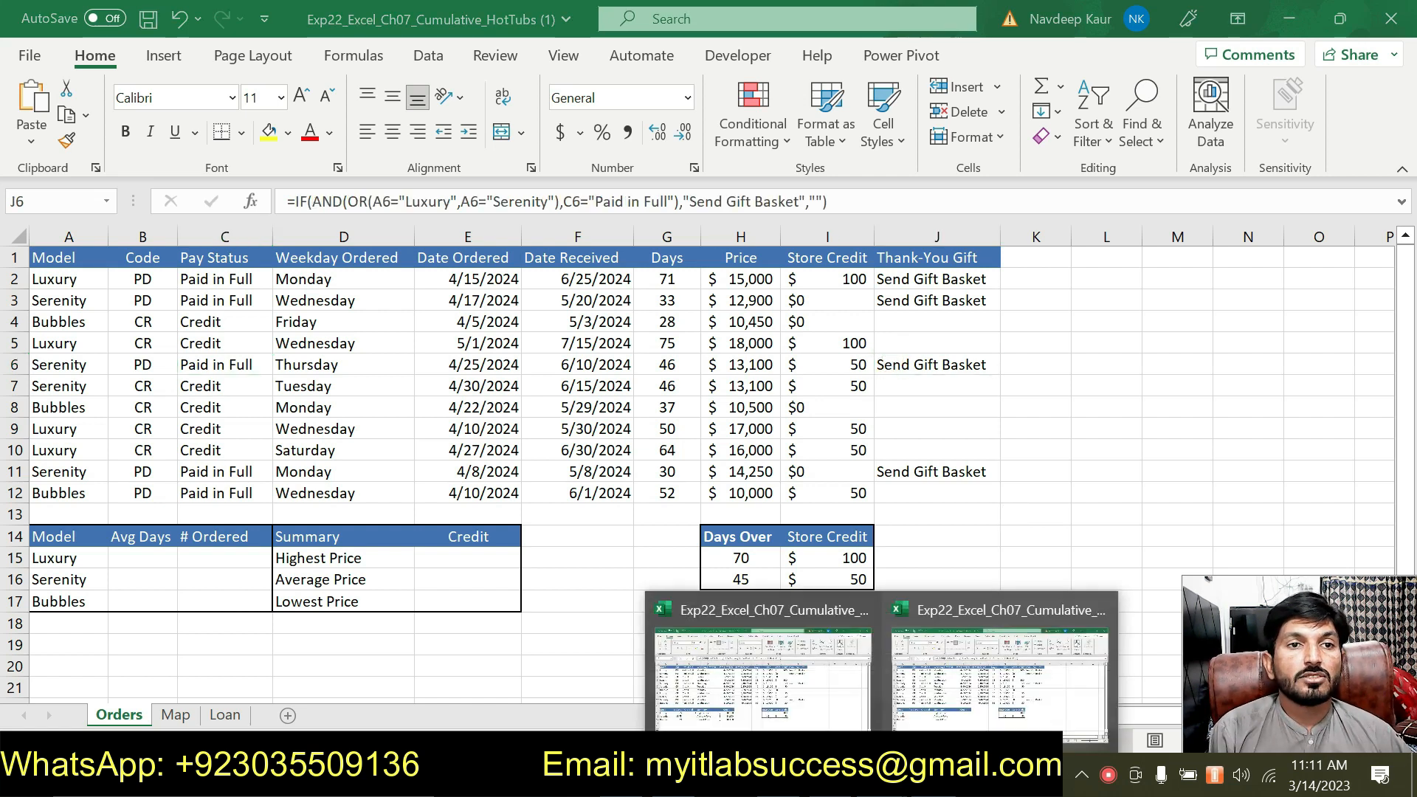
left_click(936, 777)
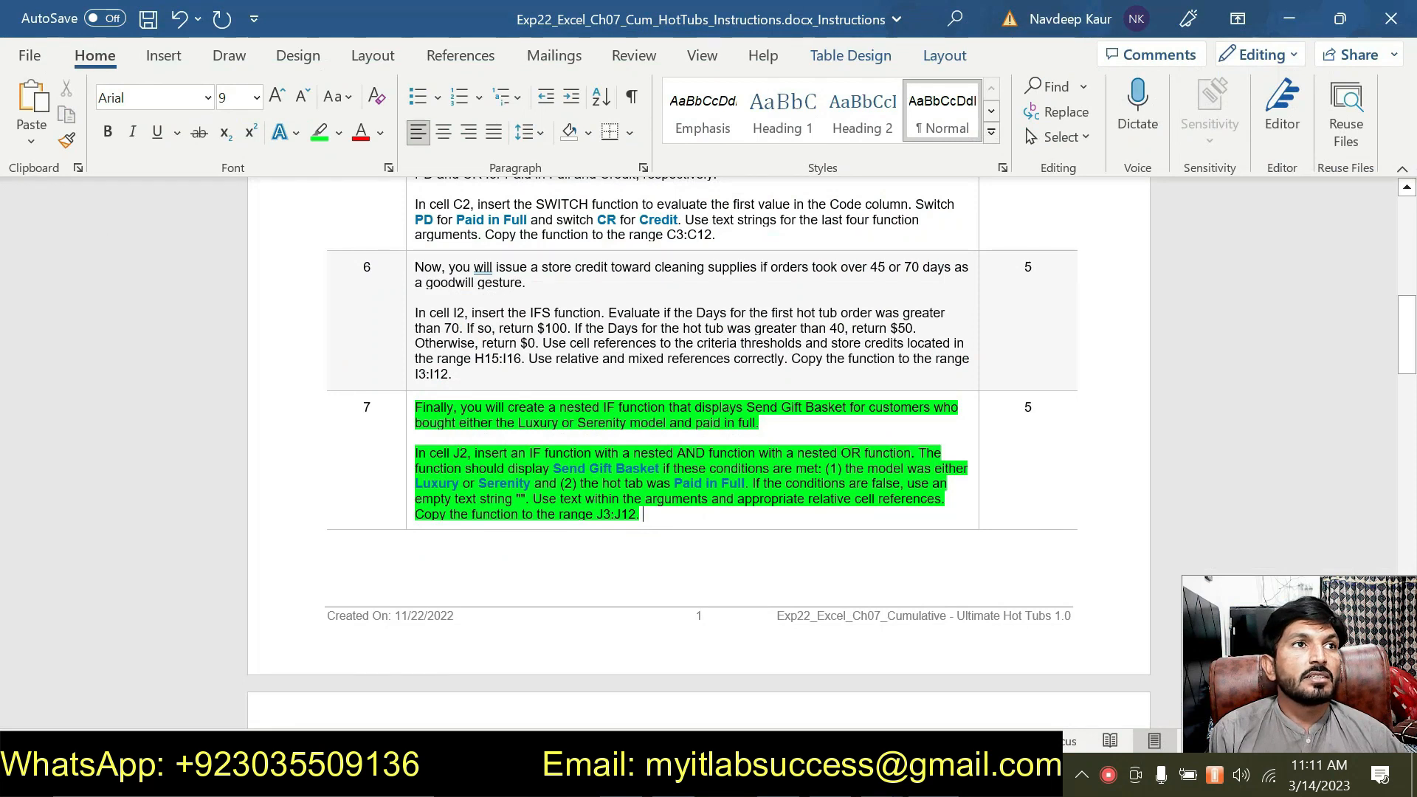
left_click_drag(651, 506, 417, 407)
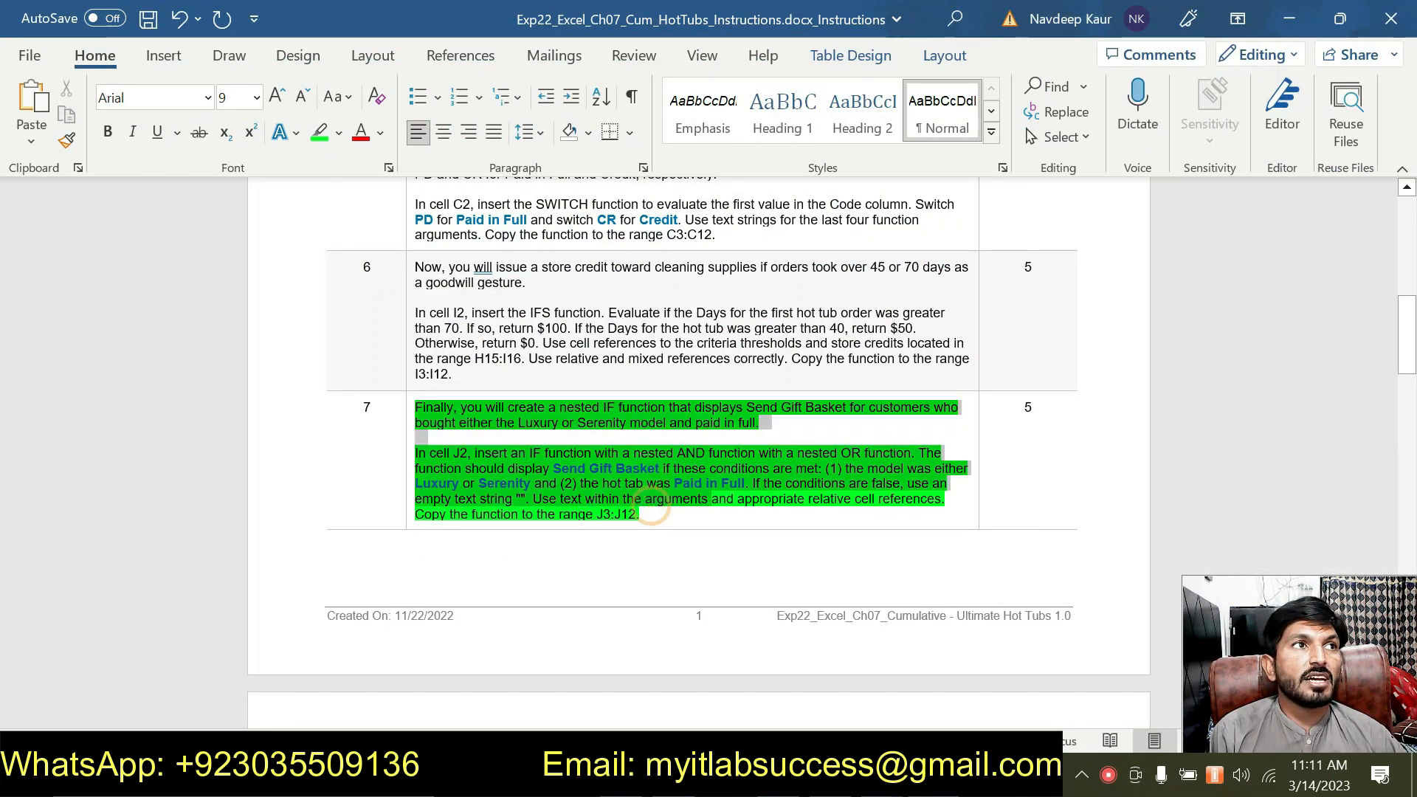
left_click(491, 368)
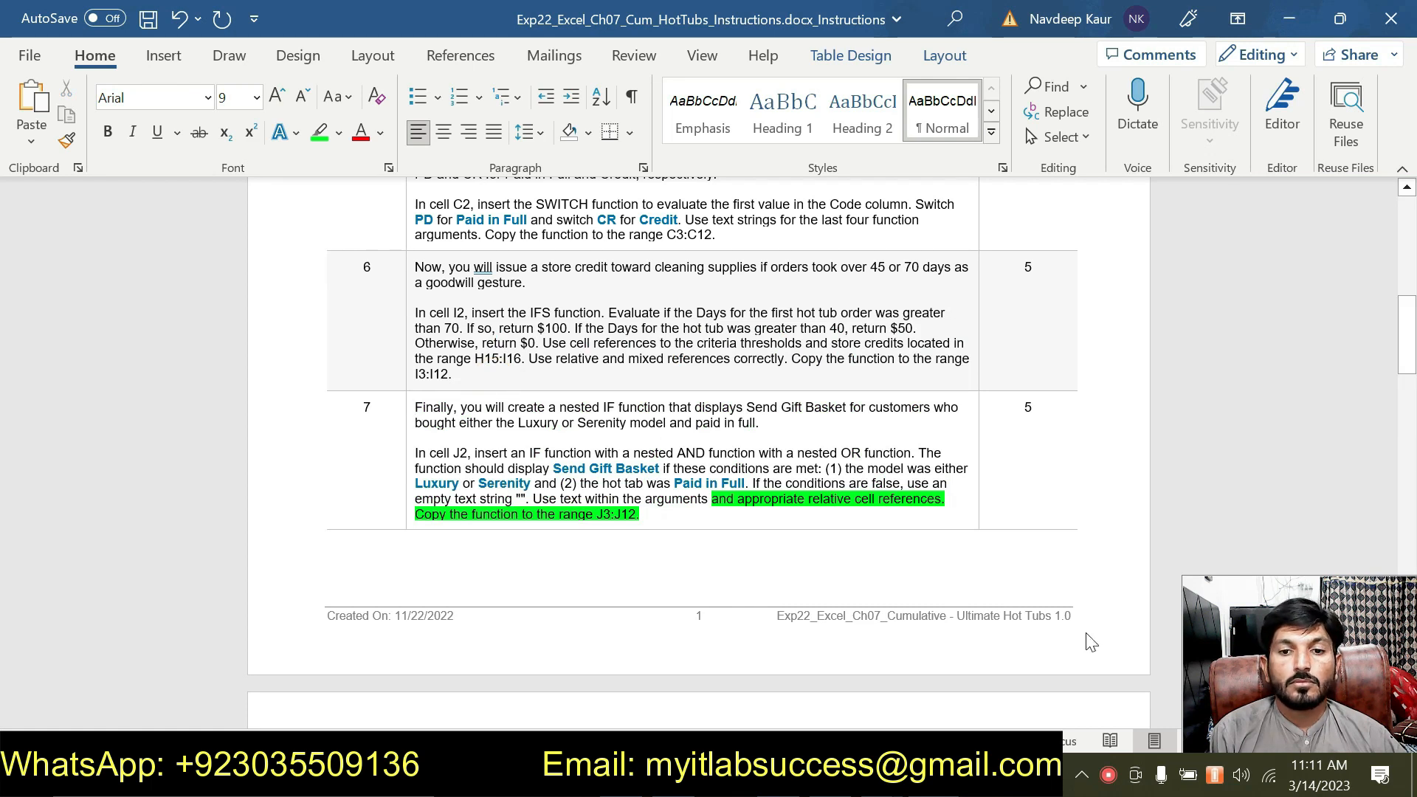
Highlight all of step 8's instruction text in green in the Word document.
left_click_drag(1415, 346, 1416, 431)
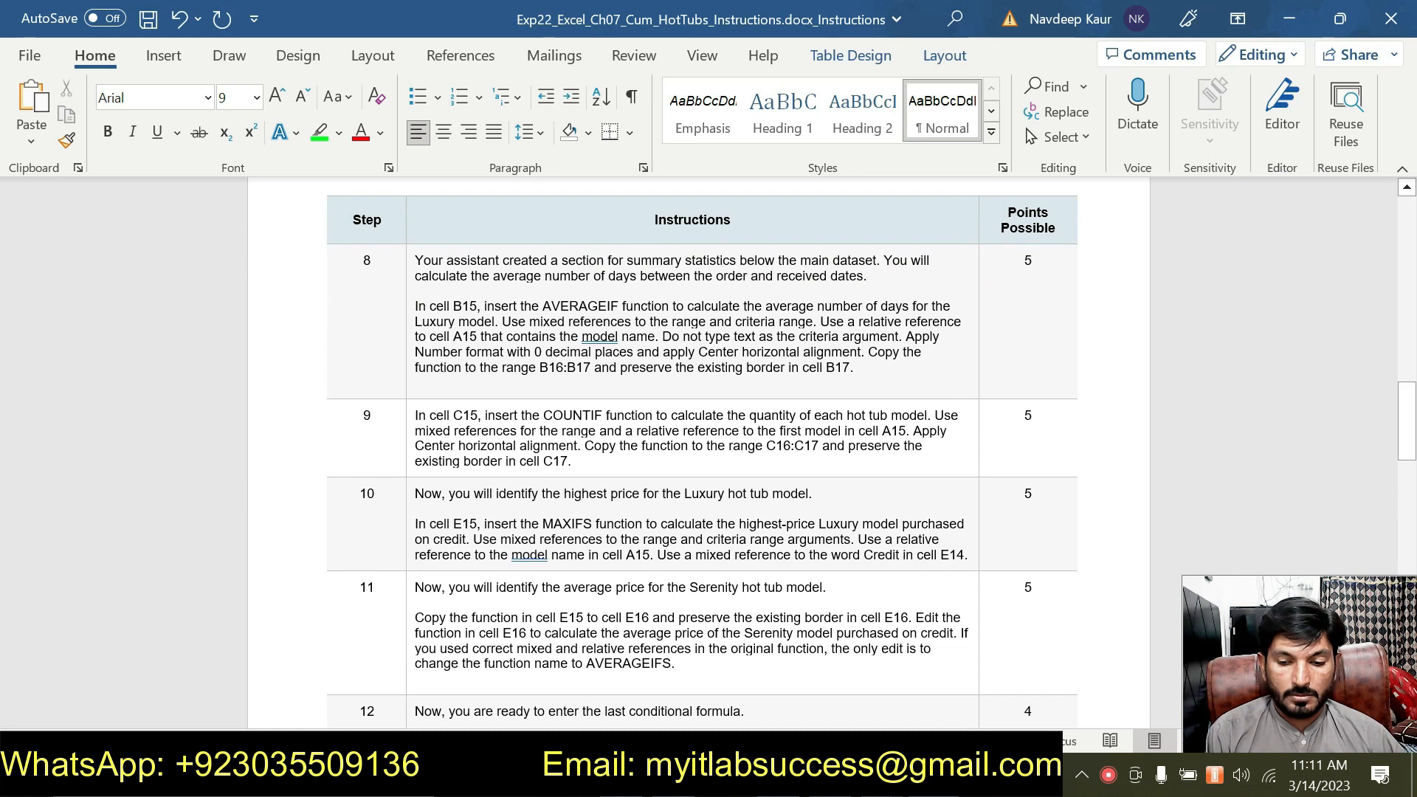
left_click_drag(869, 377, 333, 161)
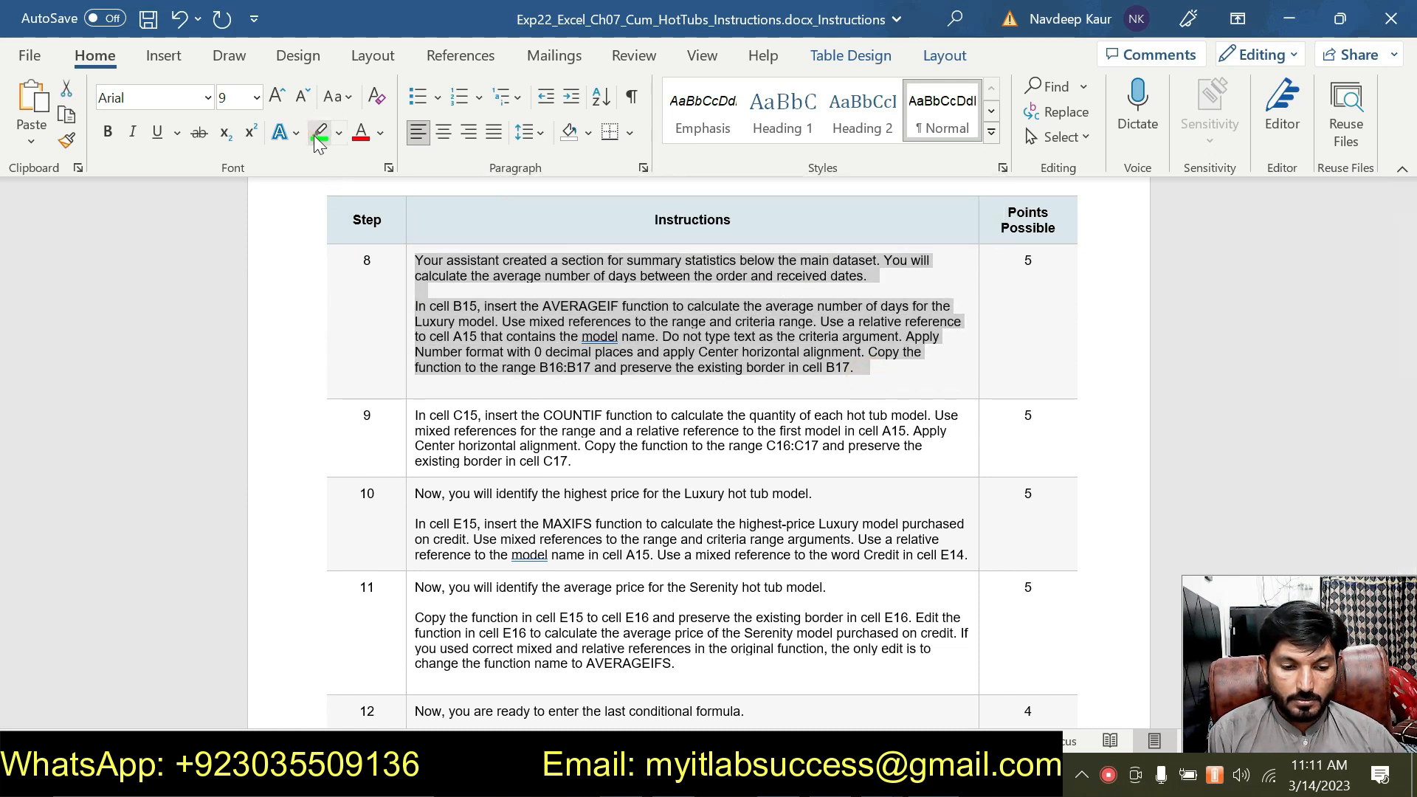
left_click(319, 133)
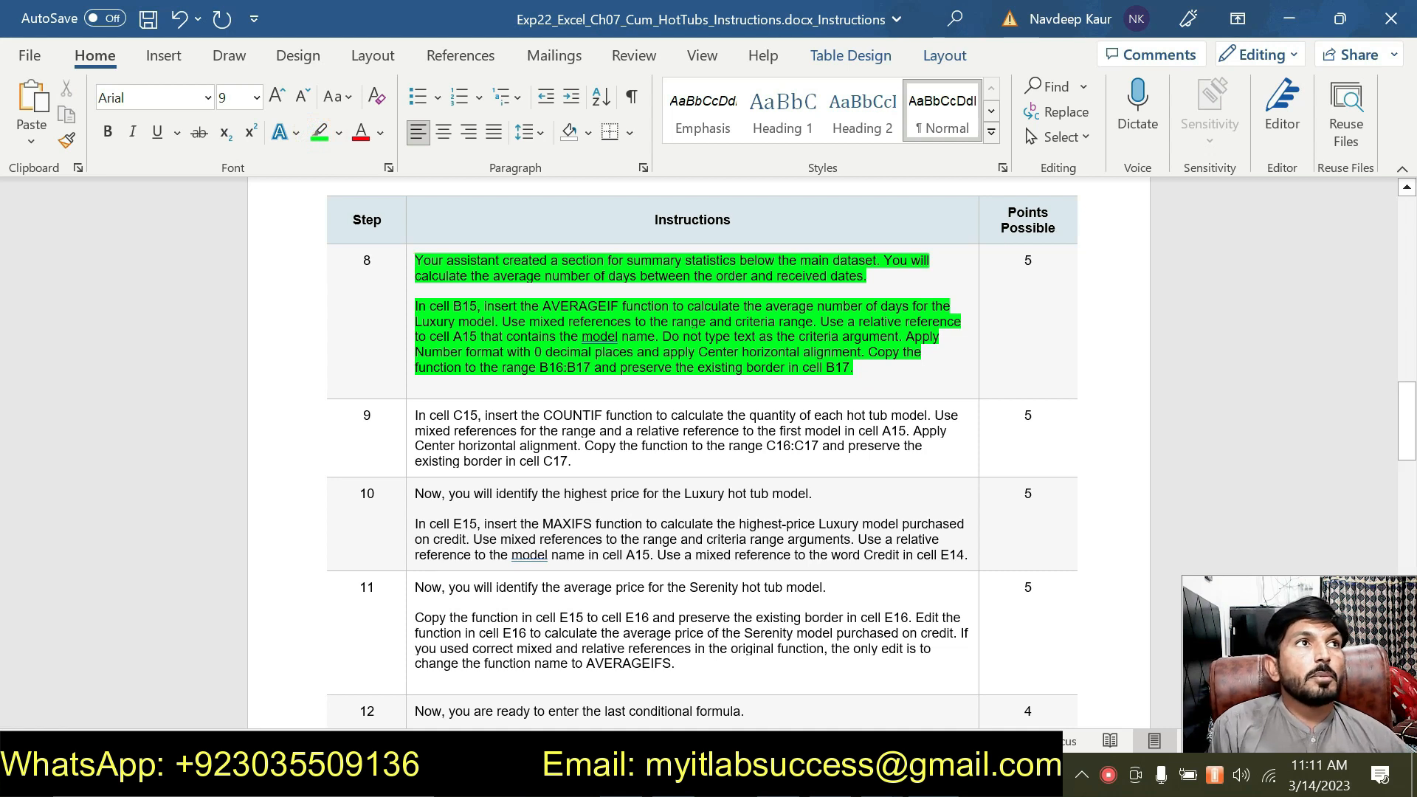
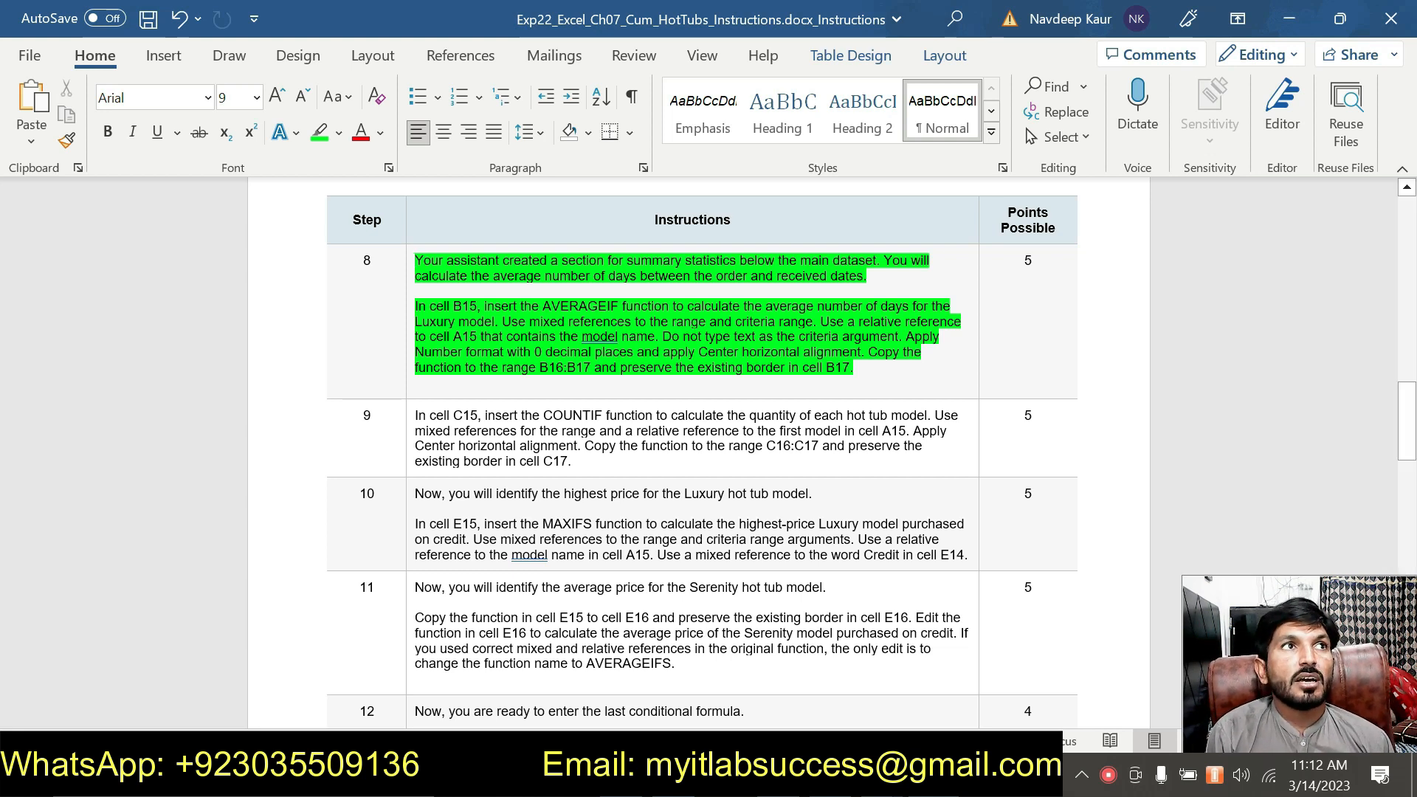
left_click(859, 373)
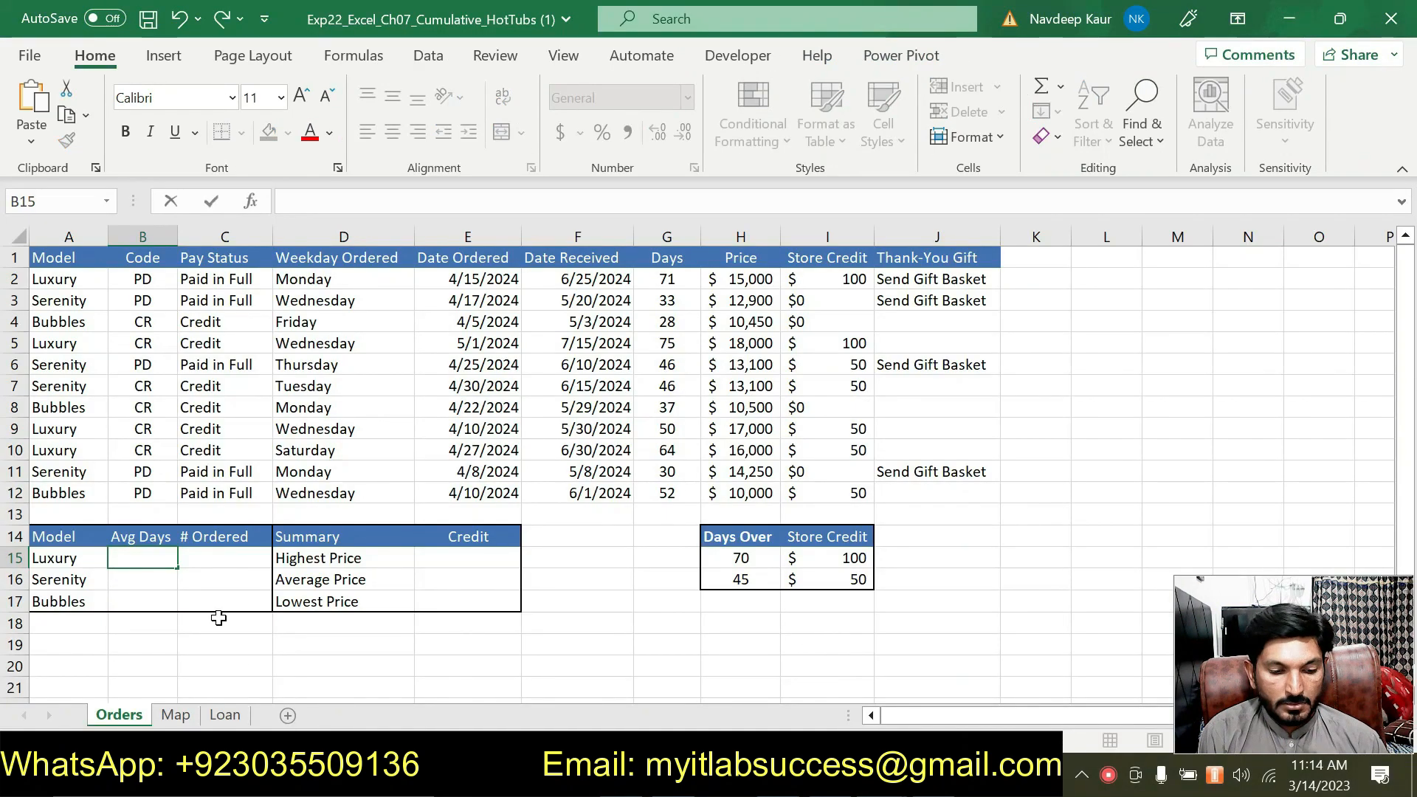
In Excel, start an AVERAGEIF function in B15 of the Orders sheet and open its function arguments.
left_click(151, 562)
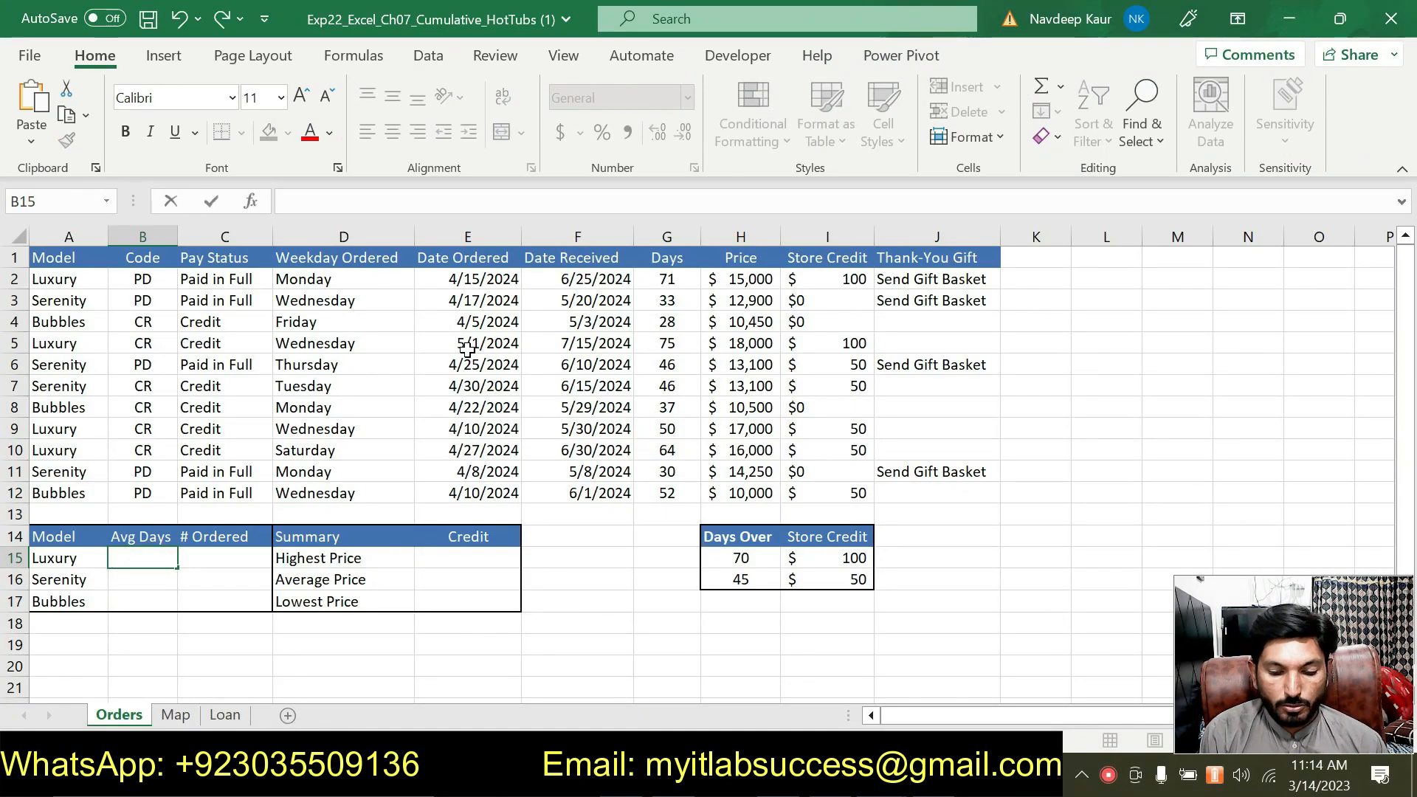
type("=aver")
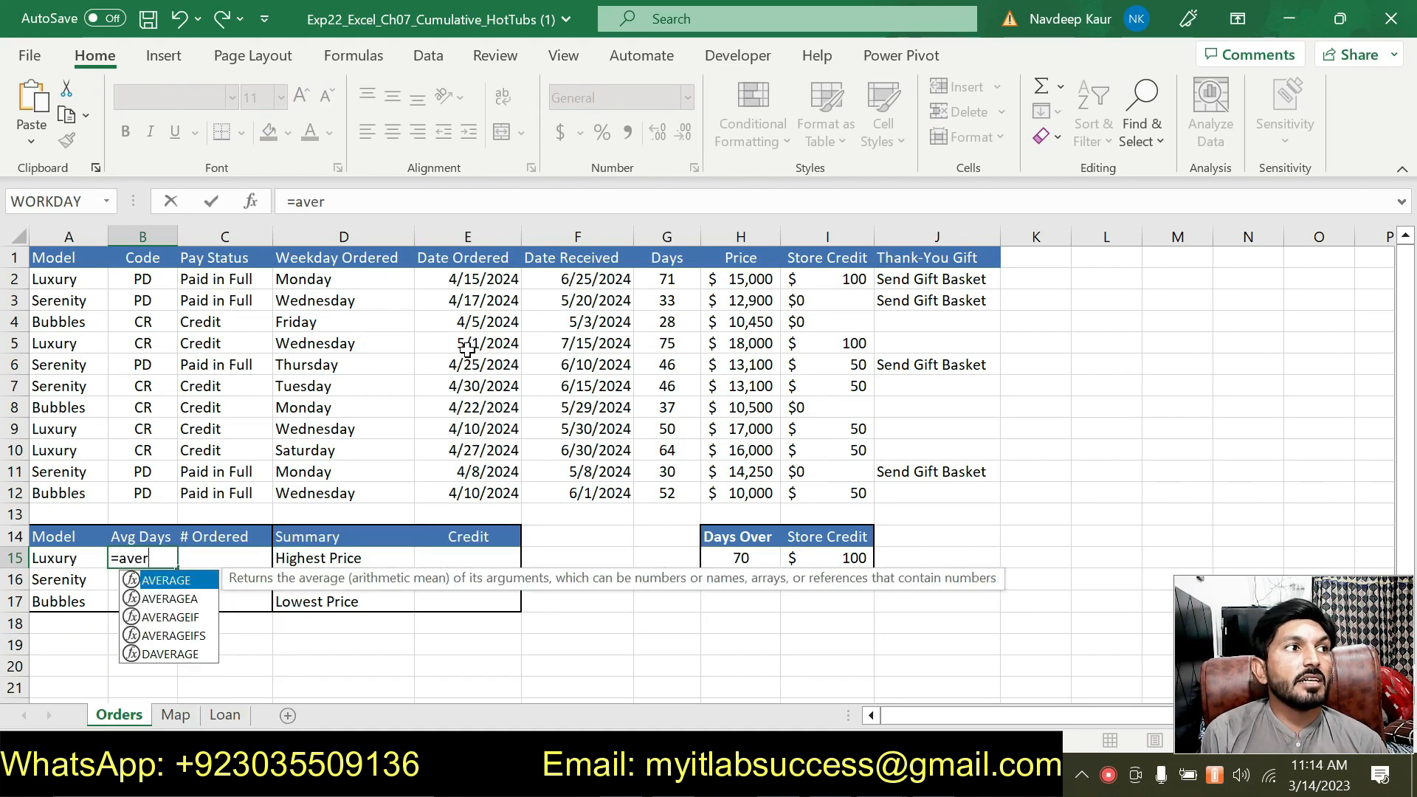
double_click(191, 623)
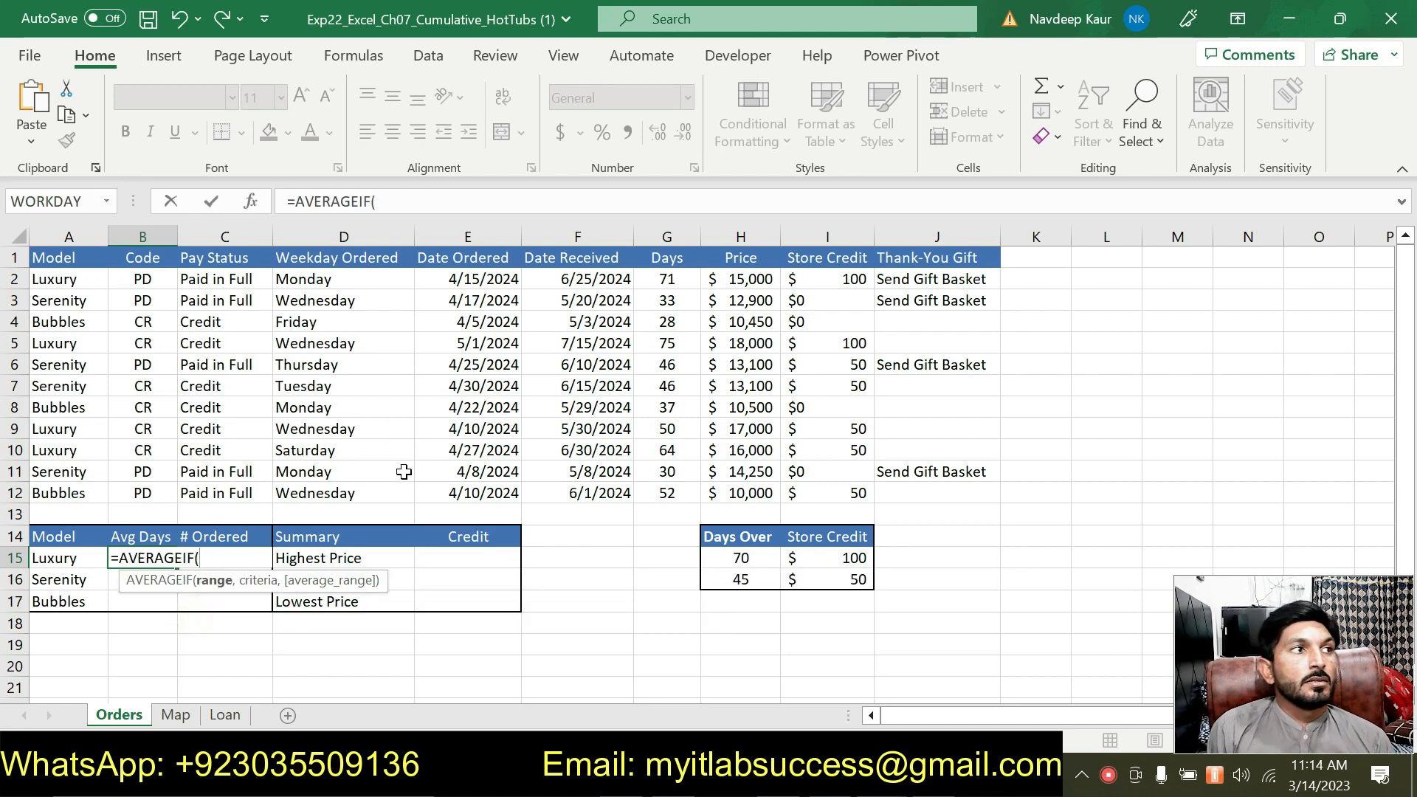
left_click(252, 200)
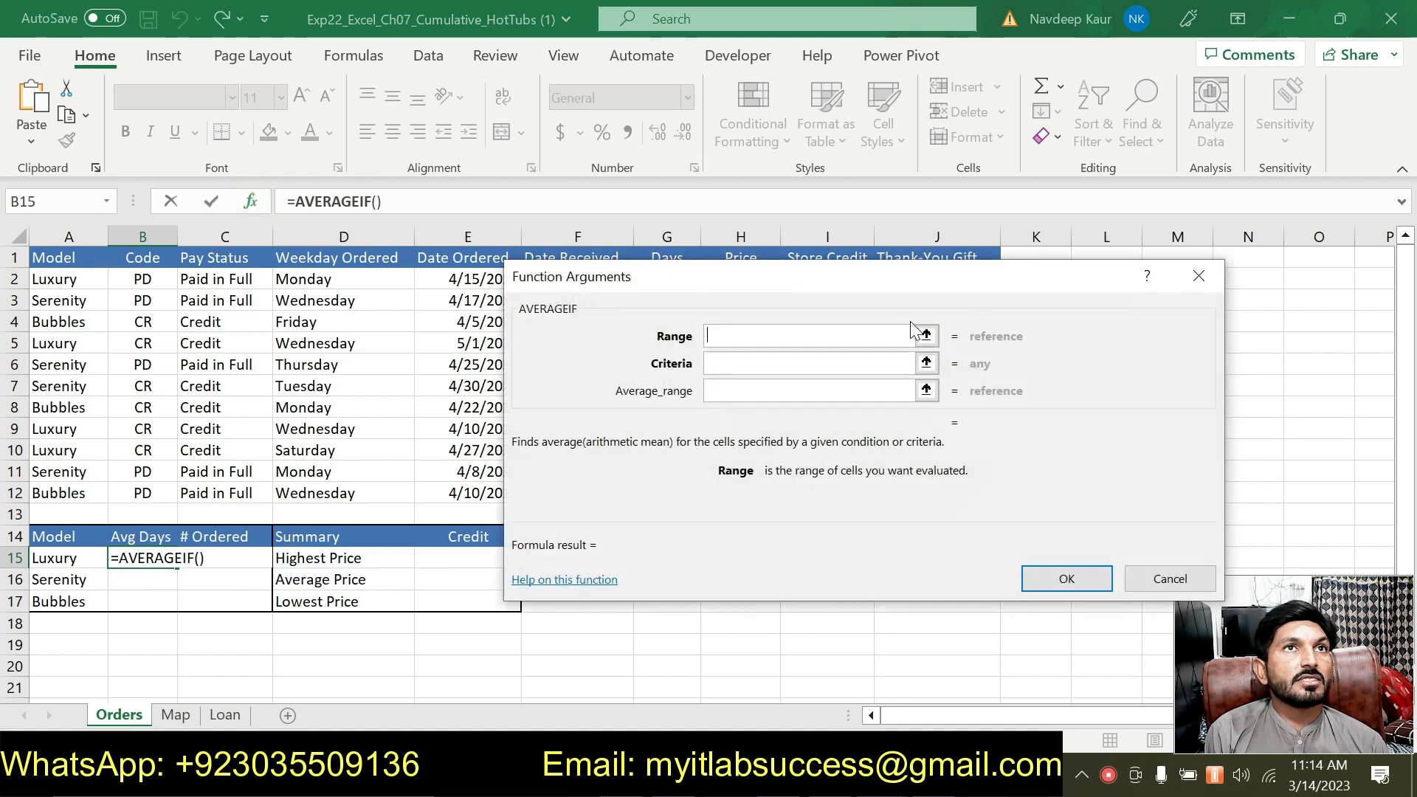
left_click_drag(802, 288, 854, 264)
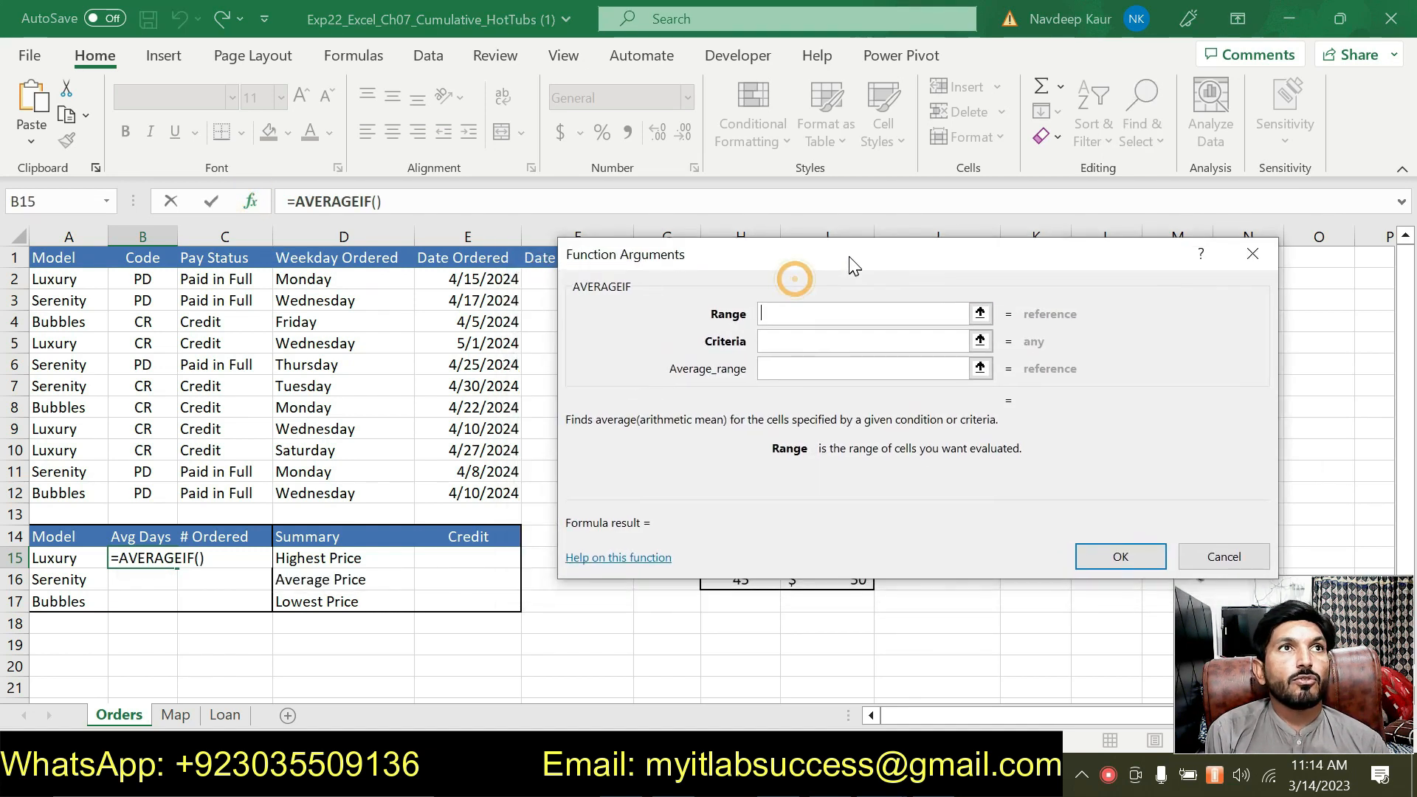
Set the AVERAGEIF range to the model names in A2:A12, written as $A$2:$A$12.
left_click_drag(76, 279, 52, 493)
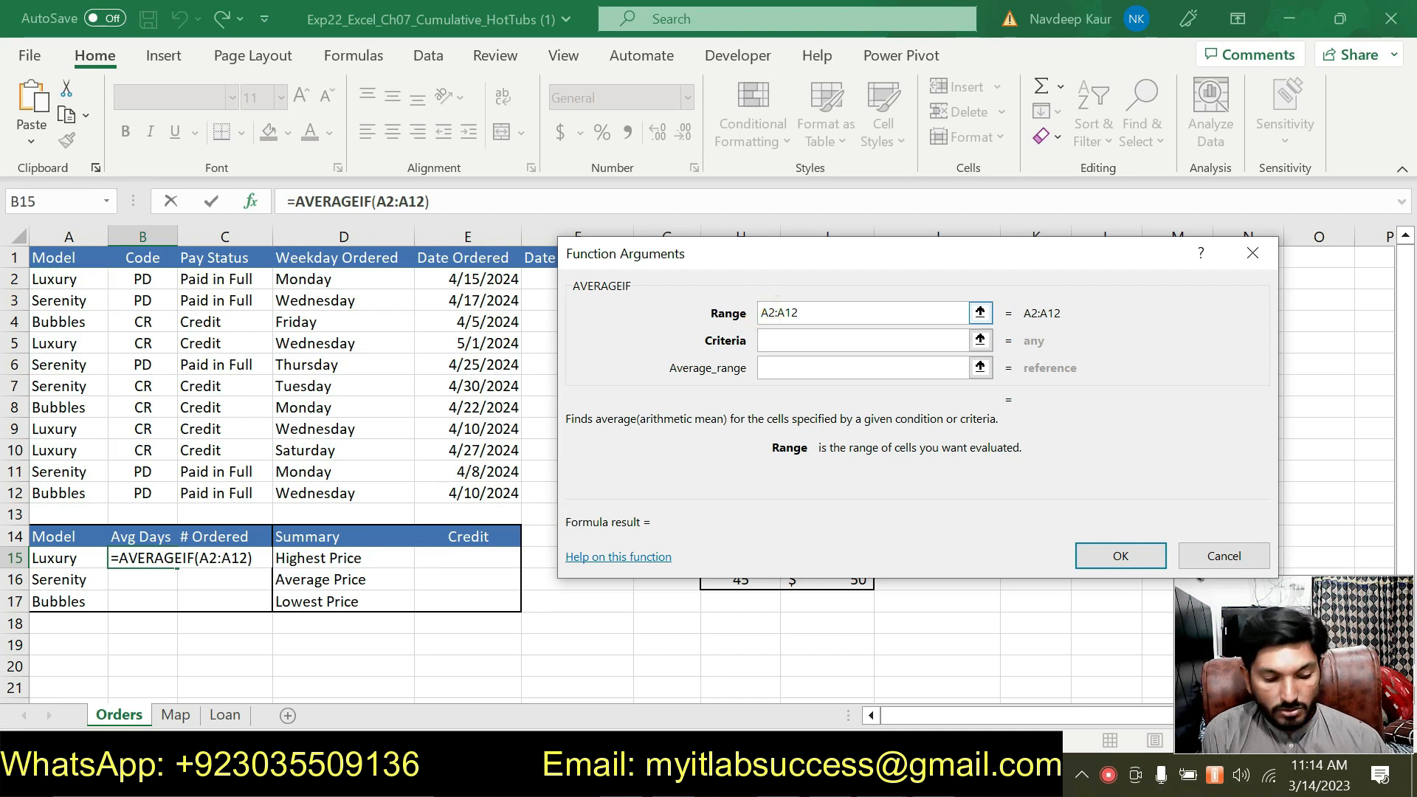
type("$")
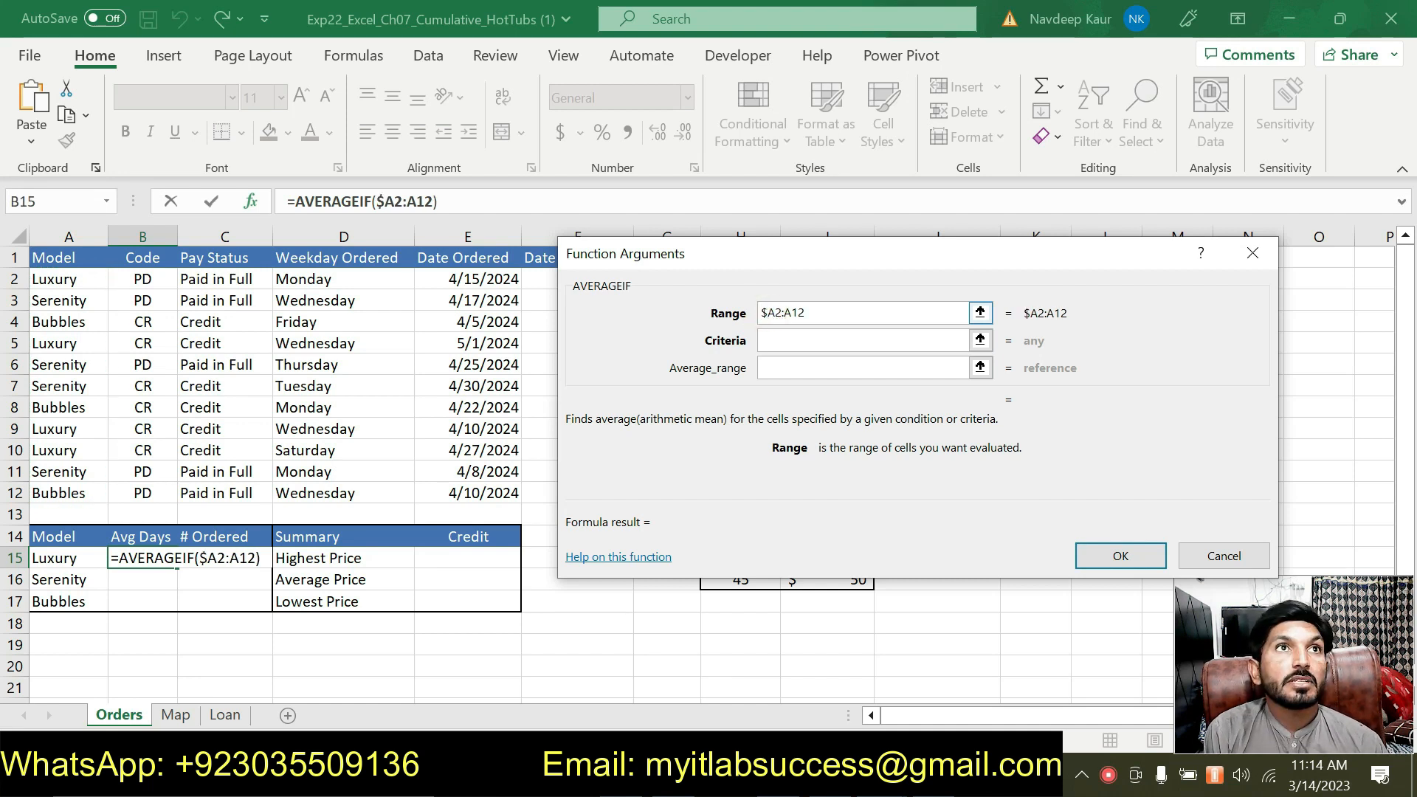
key("Right")
type("$")
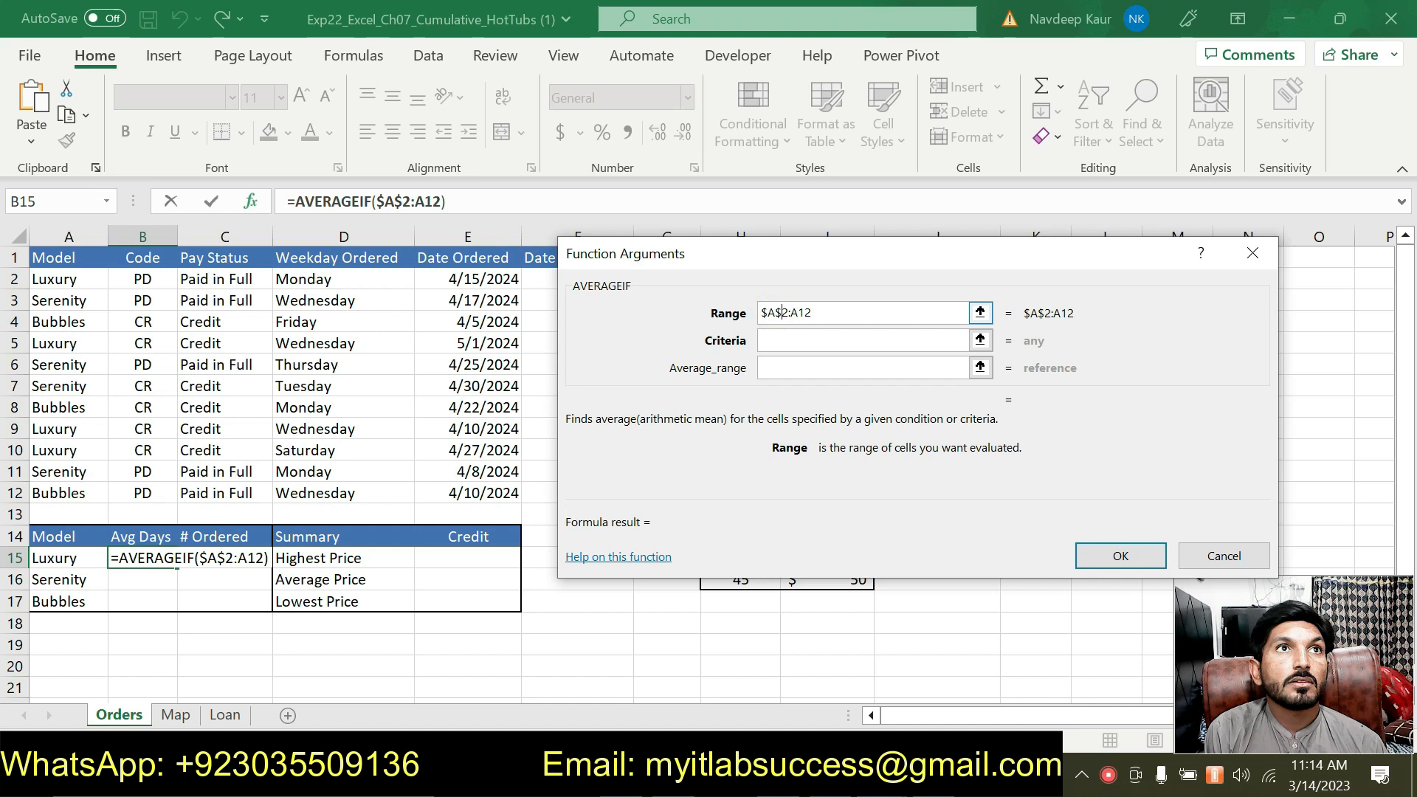
left_click(792, 313)
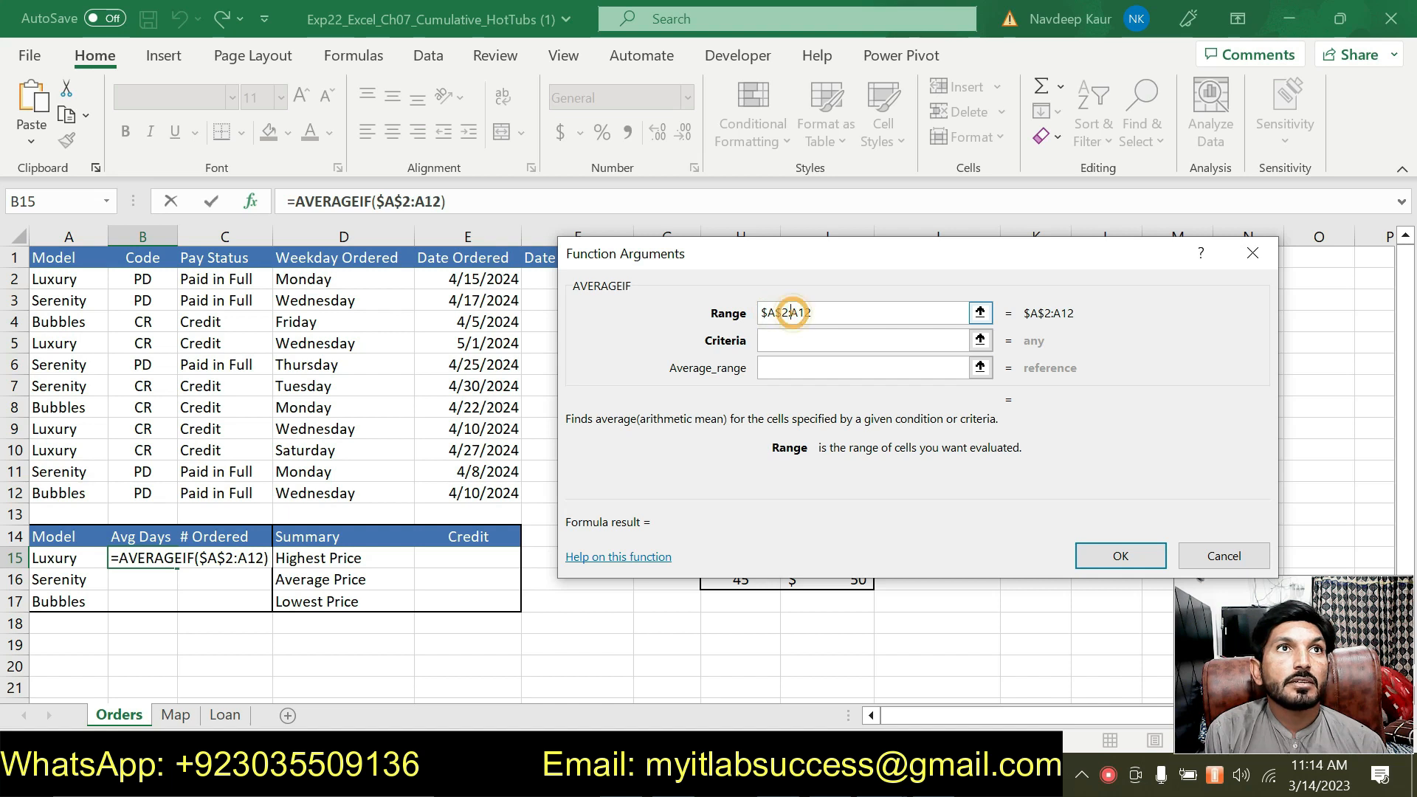
type("$")
left_click(808, 313)
type("$A$")
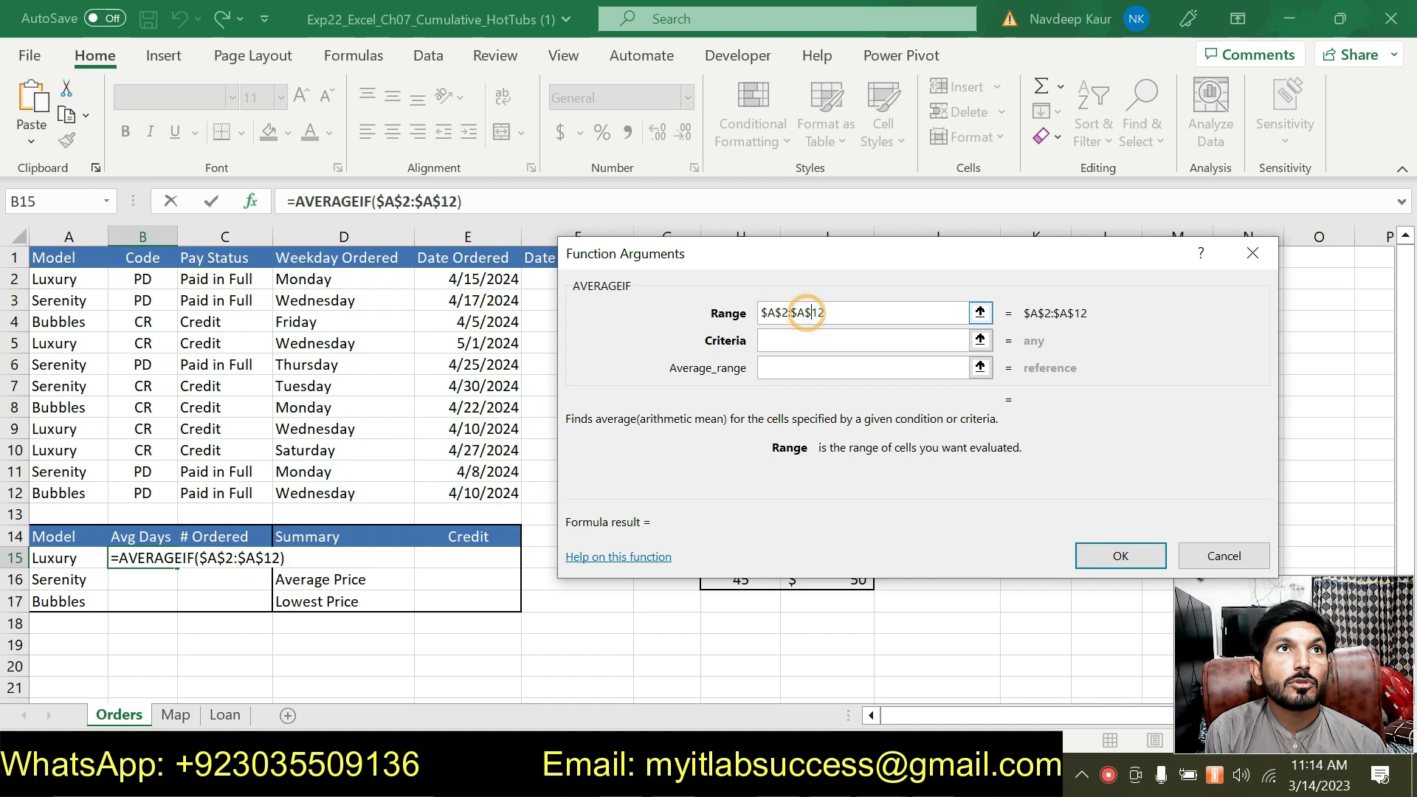
Set the AVERAGEIF criteria to A15 and the average range to the Days values in G2:G12.
left_click(788, 336)
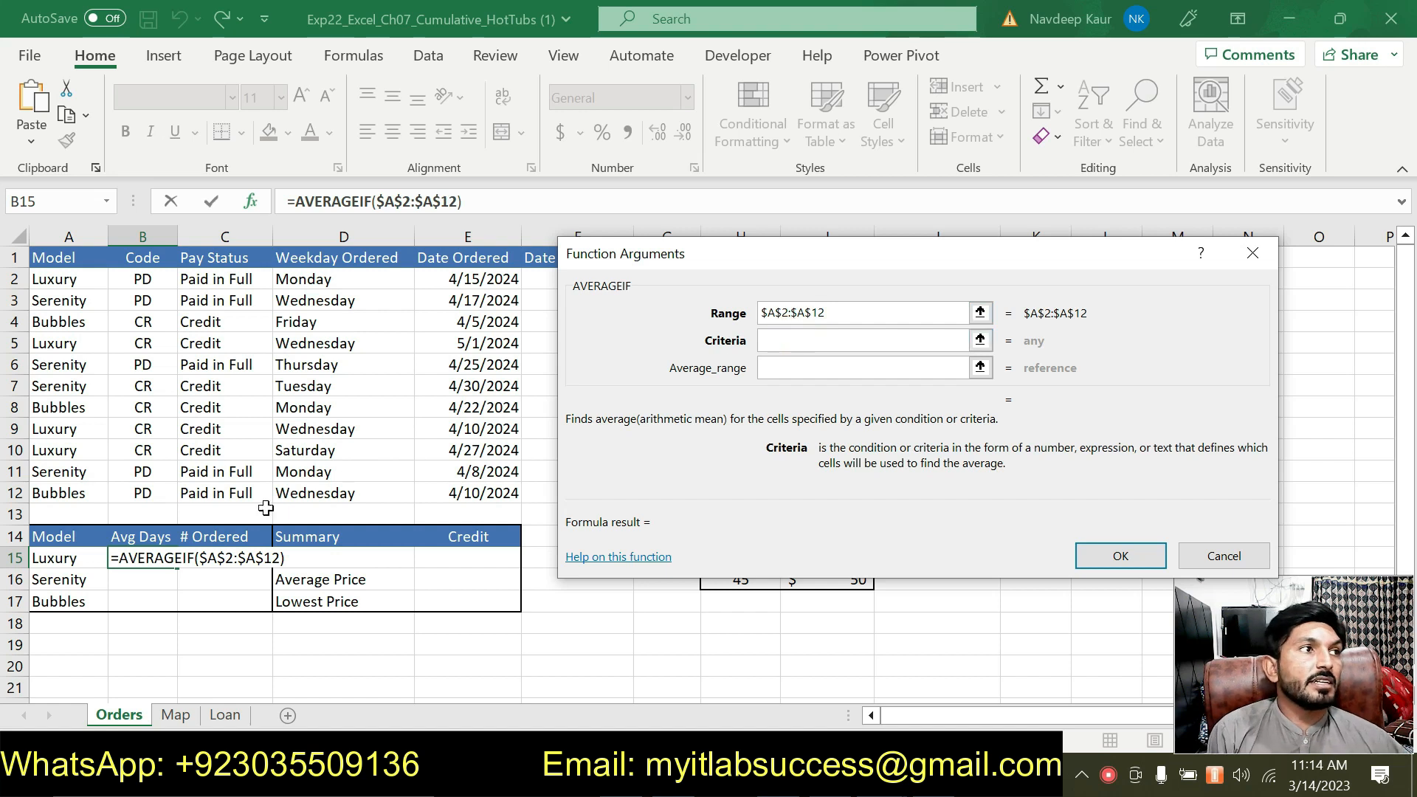
left_click(61, 558)
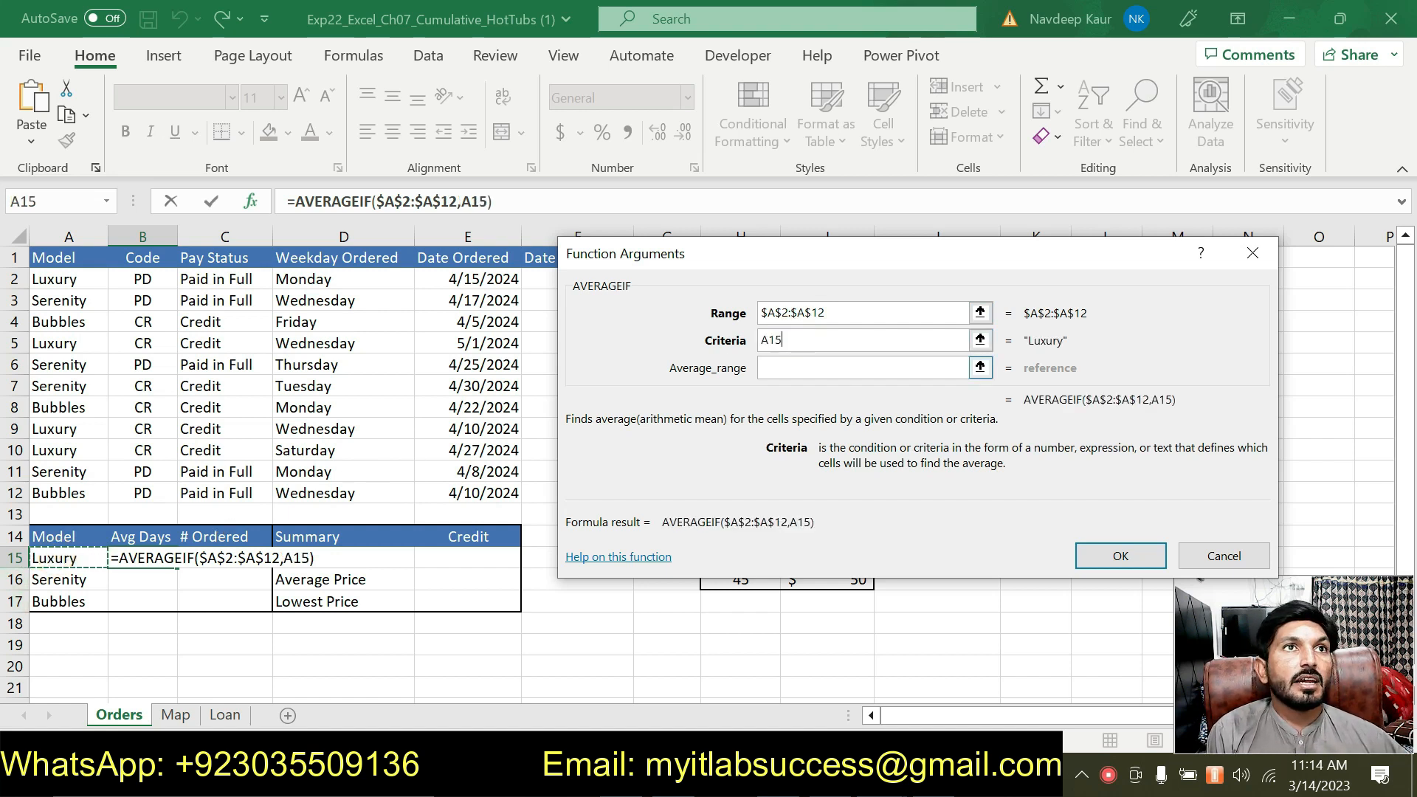
left_click(810, 360)
left_click_drag(826, 258, 1022, 212)
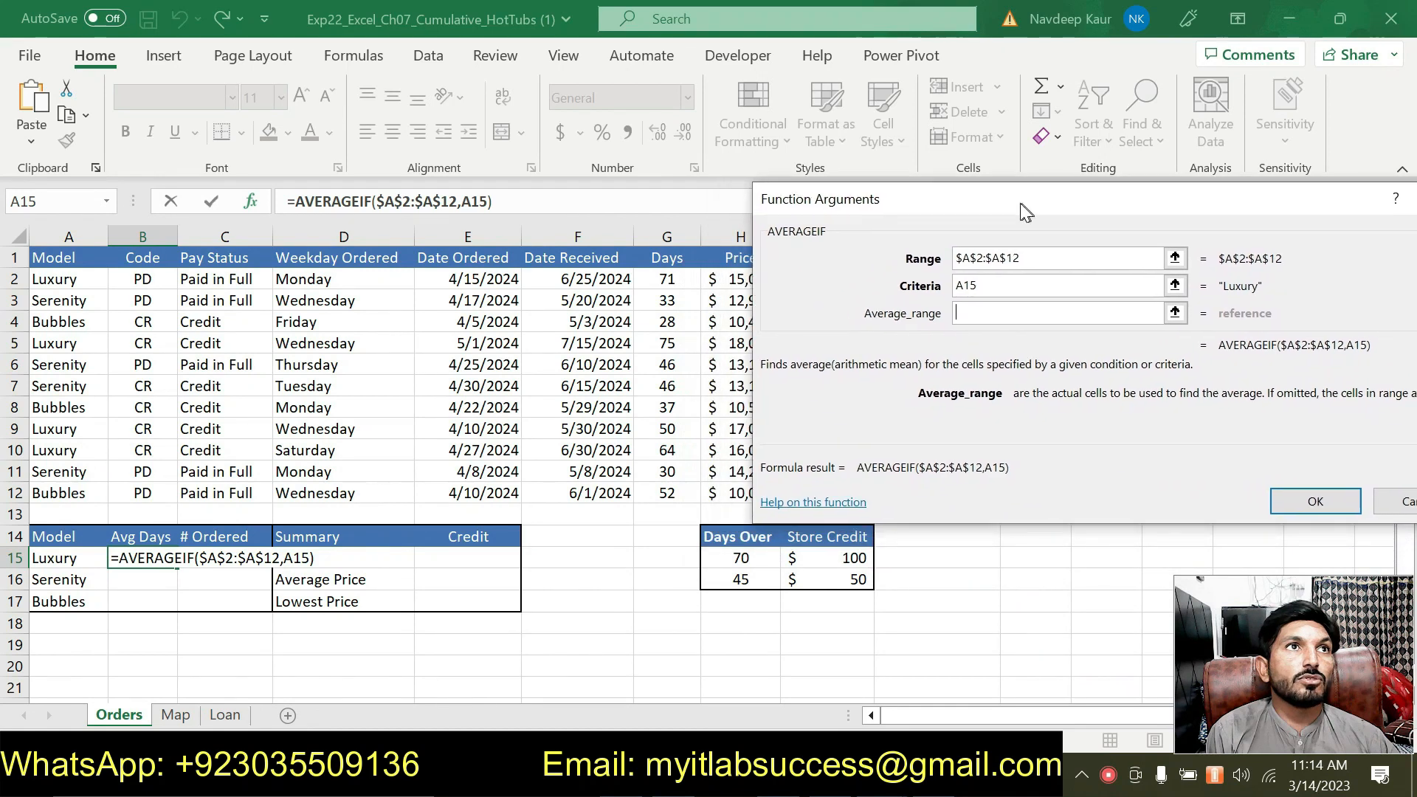
left_click_drag(668, 277, 668, 490)
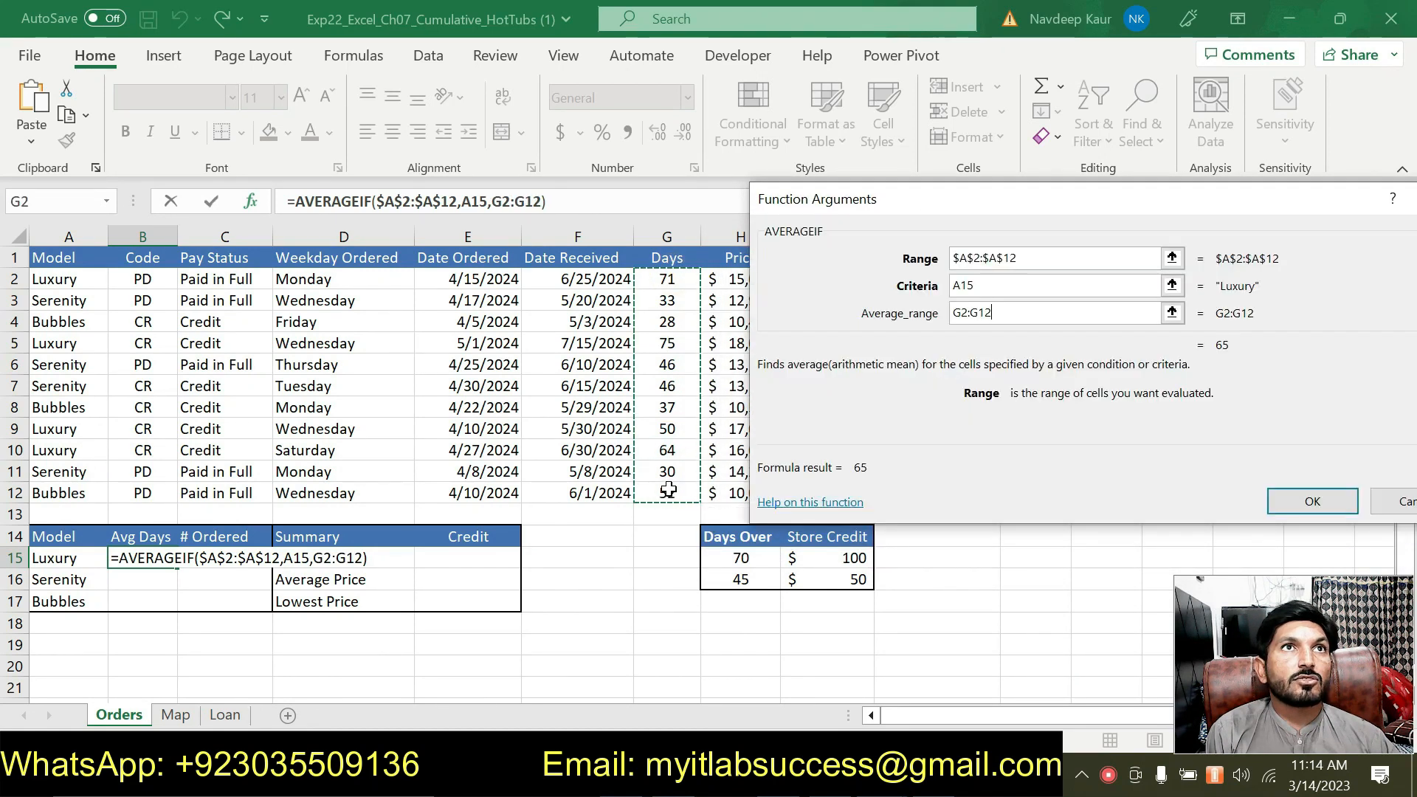
Make the average range absolute as $G$2:$G$12 and complete the AVERAGEIF formula in B15.
left_click(959, 327)
type("$")
left_click(967, 313)
type("$")
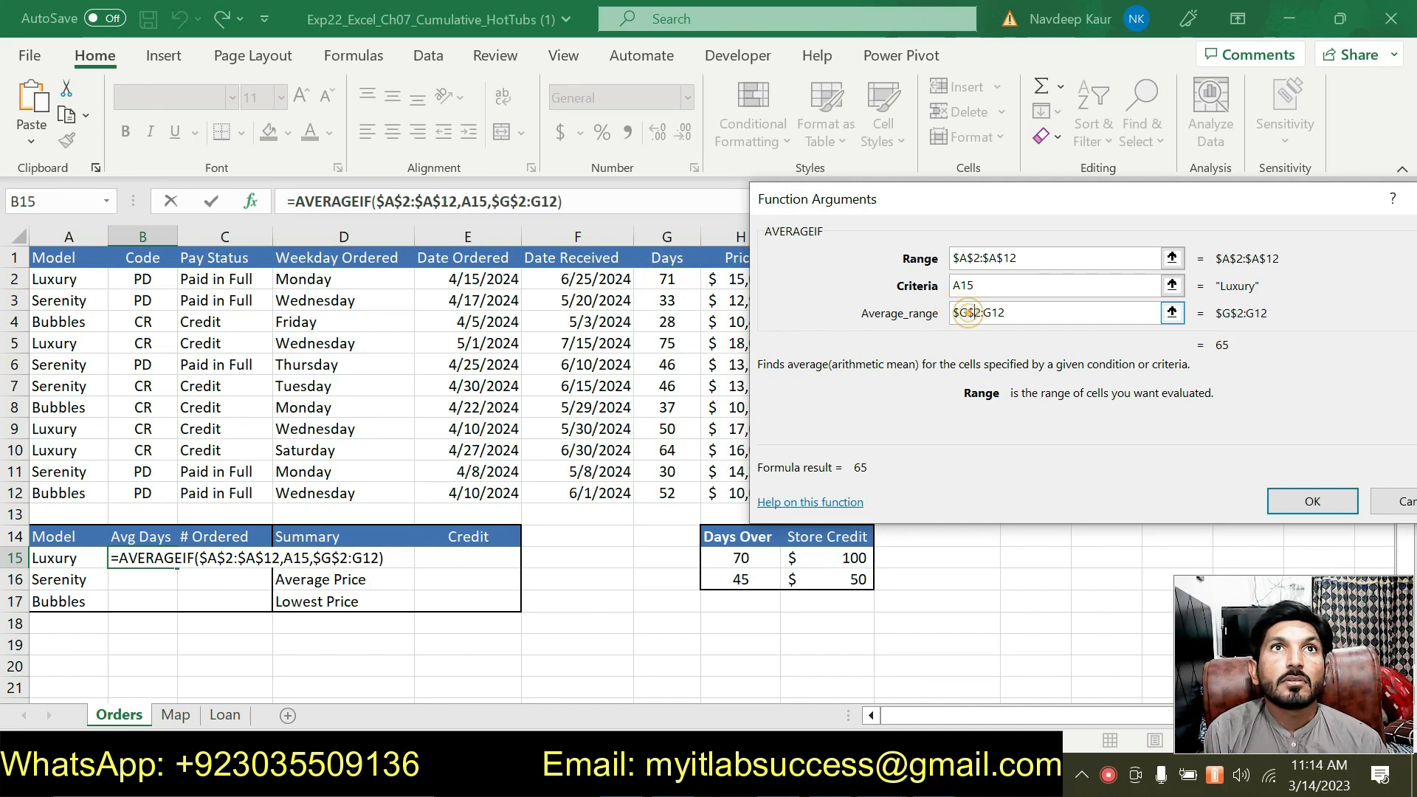
left_click(984, 312)
type("$")
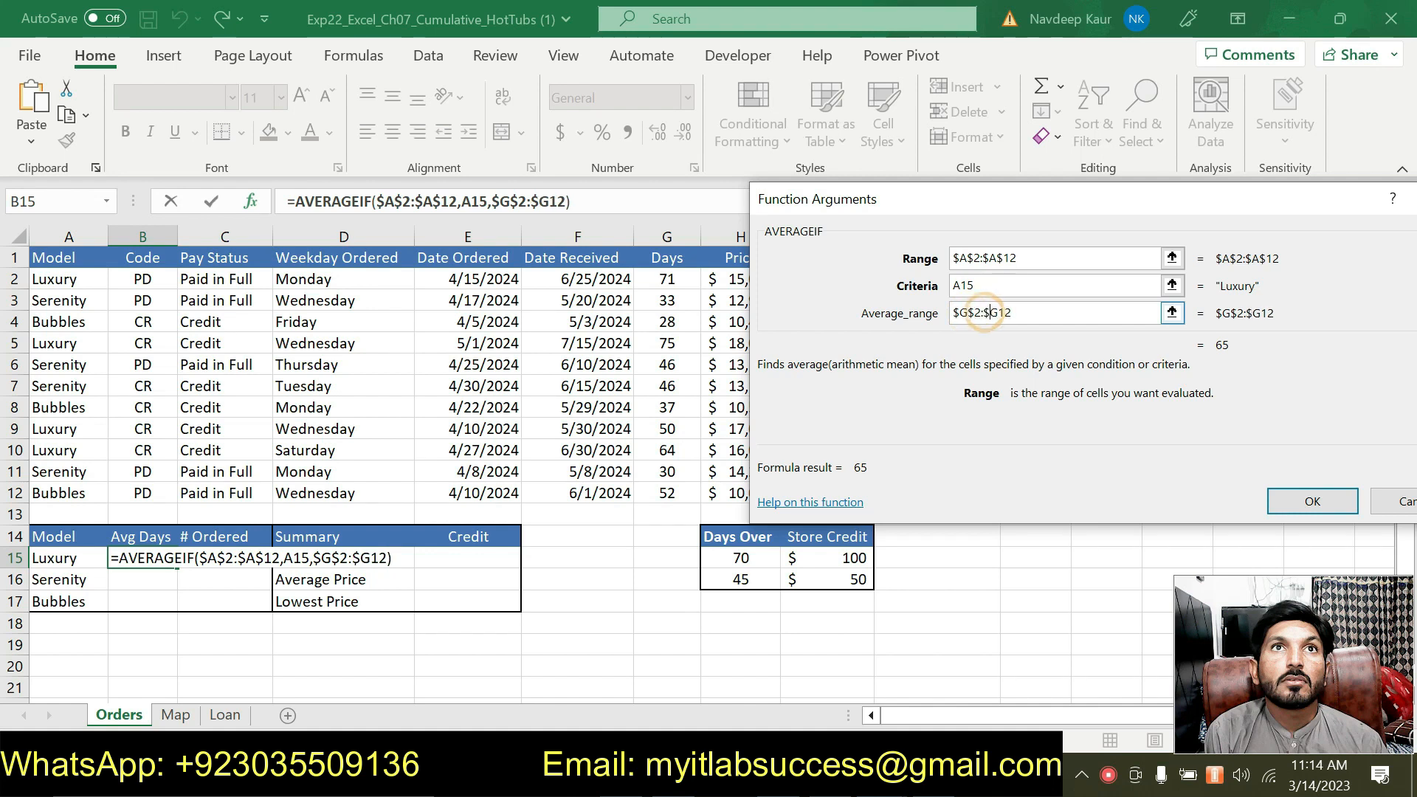
left_click(997, 312)
type("$")
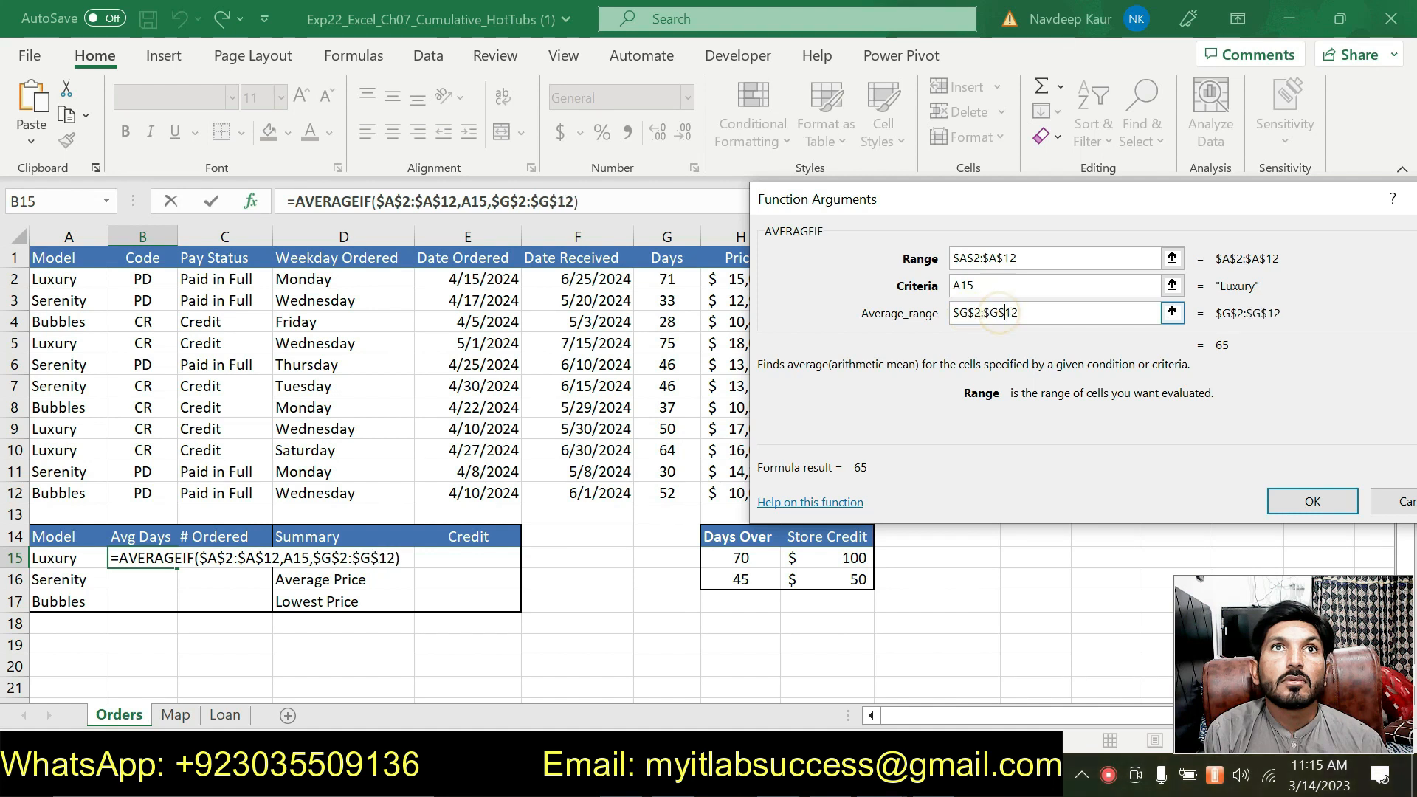
left_click(1290, 508)
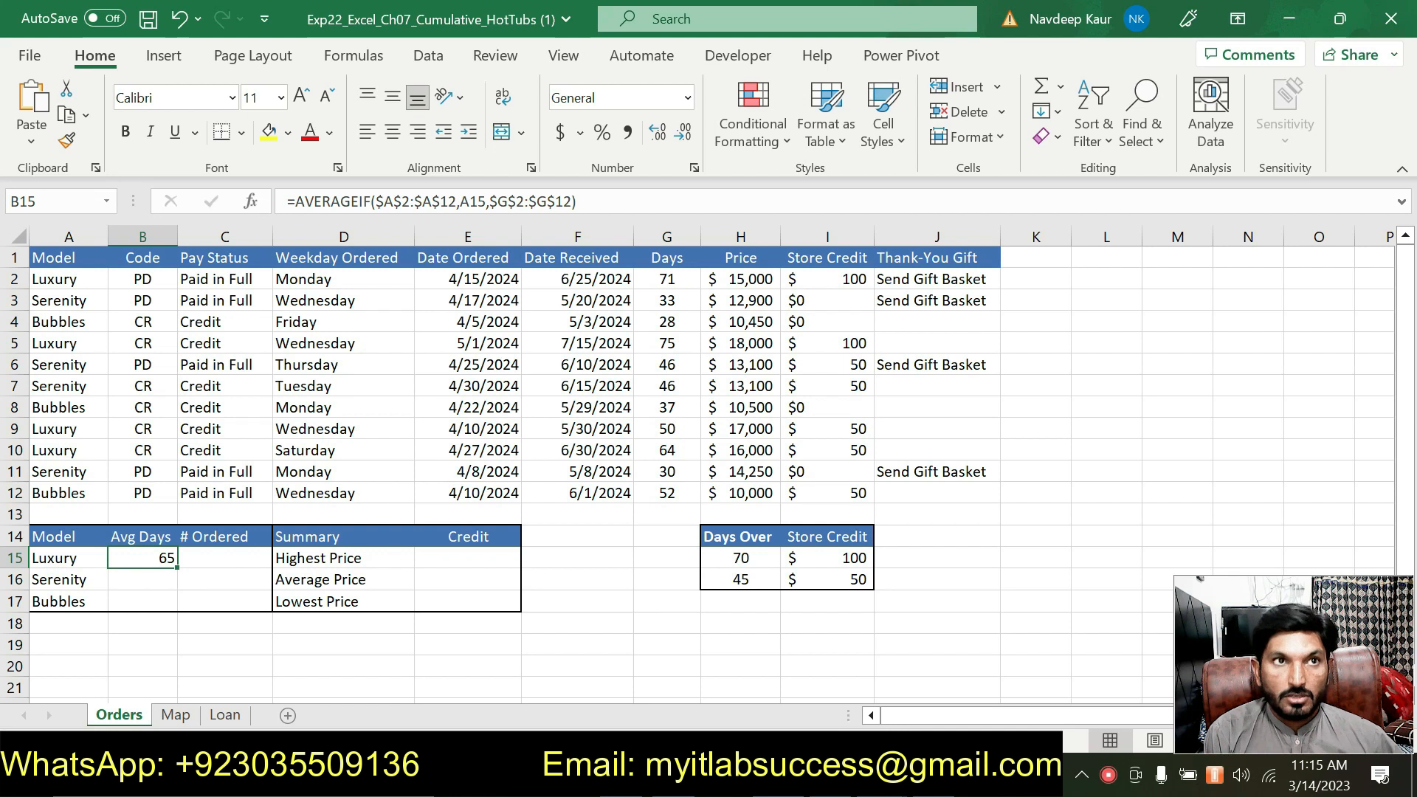
Recheck step 8 in the Word instructions and format B15 as Number with 0 decimal places.
key("alt+Tab")
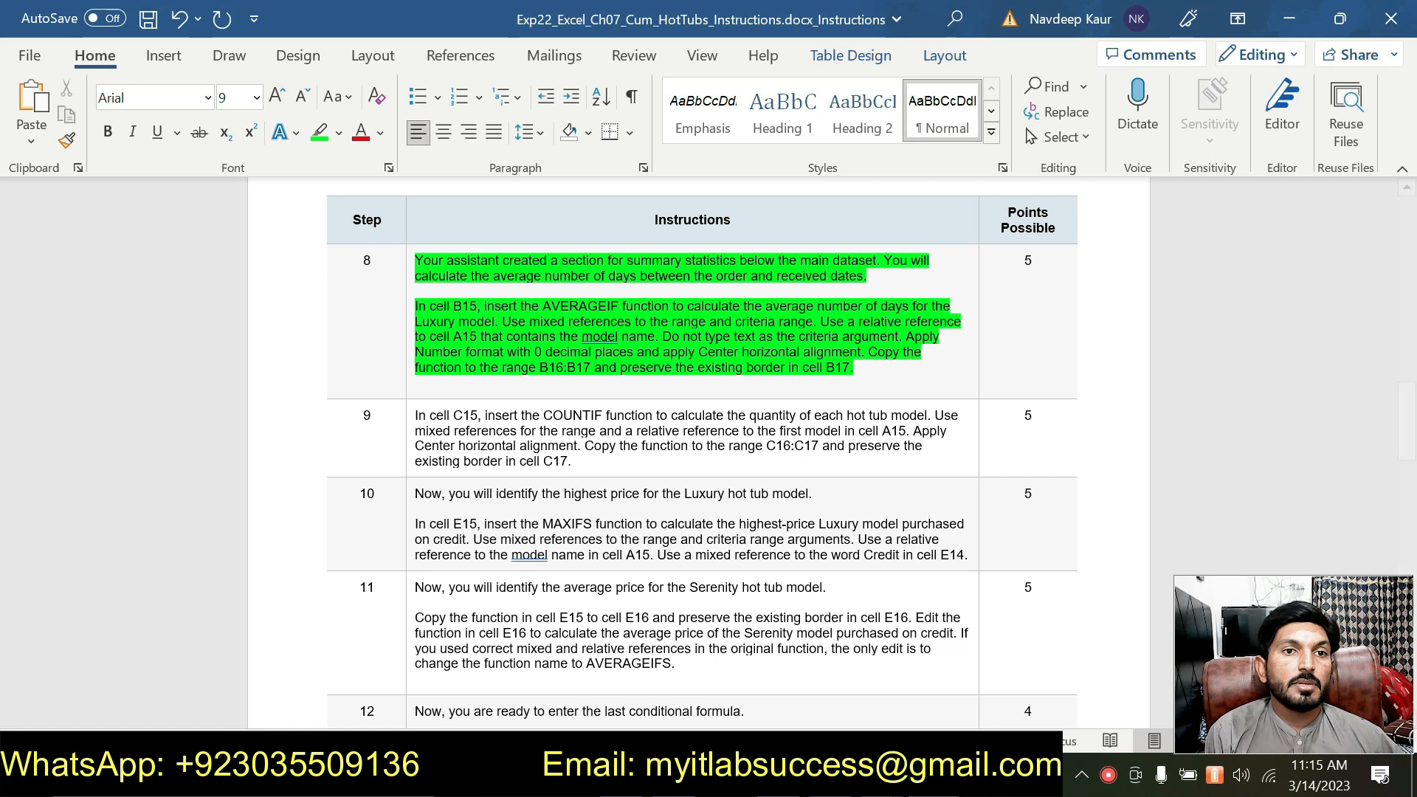
key("alt+Tab")
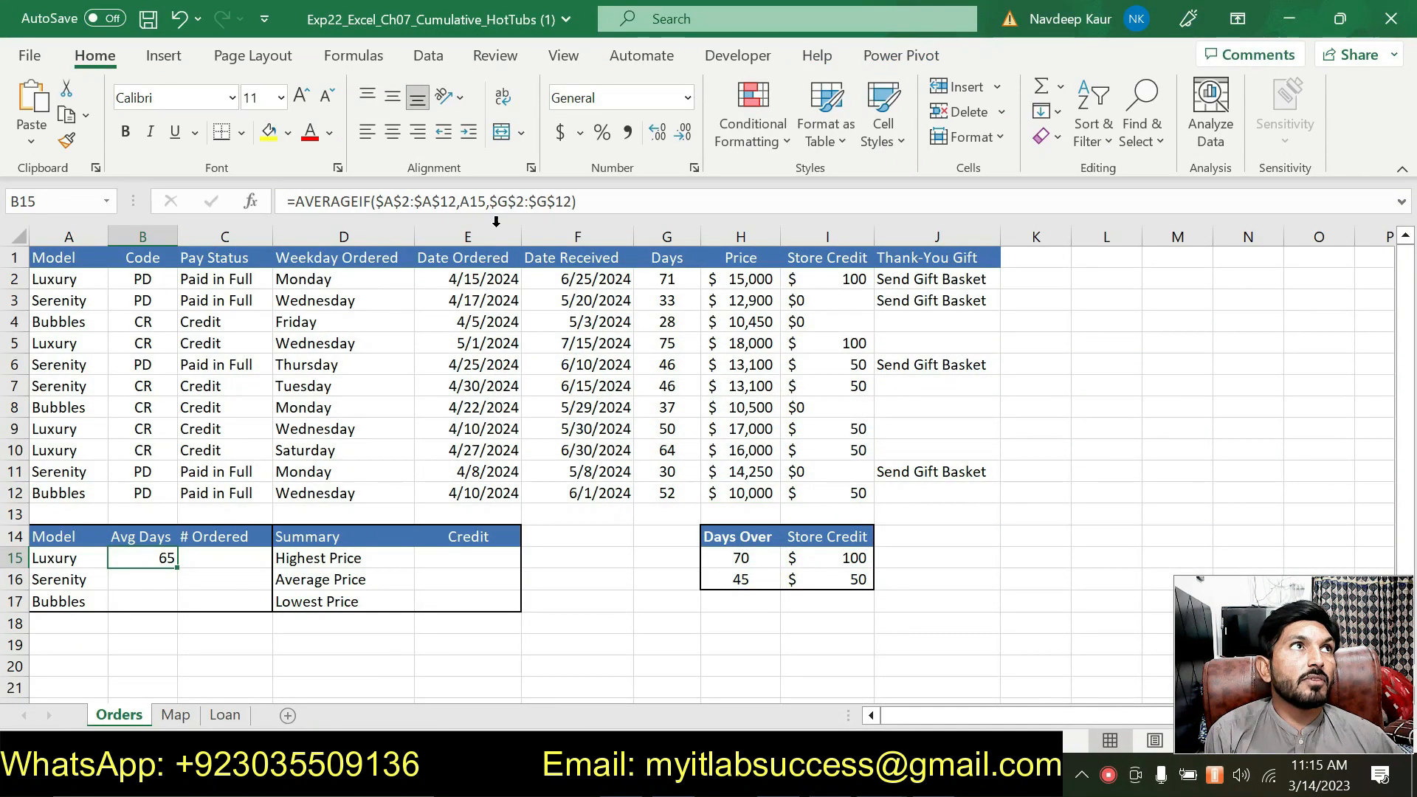
left_click(695, 167)
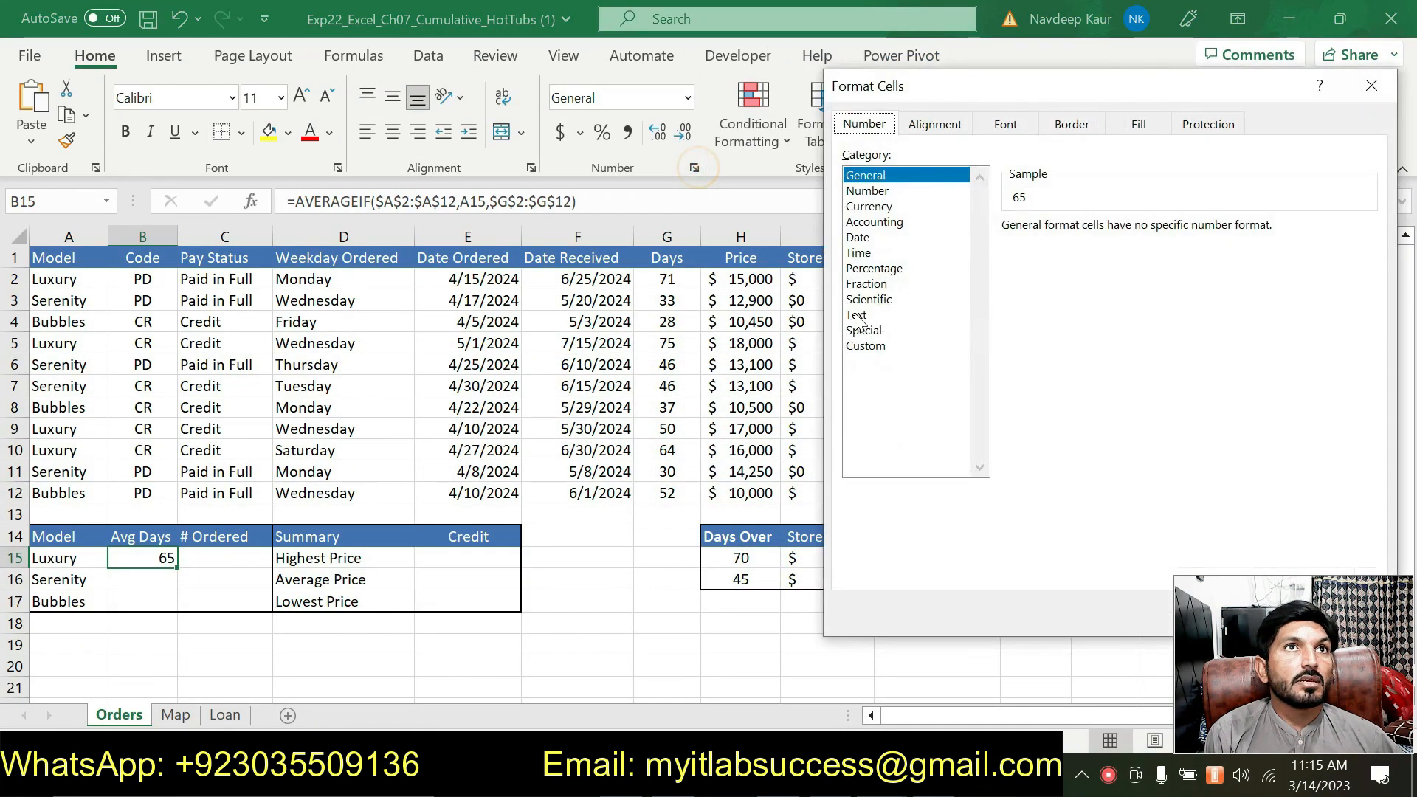
left_click(869, 191)
left_click_drag(942, 95, 618, 46)
left_click(827, 183)
left_click(828, 182)
left_click(916, 566)
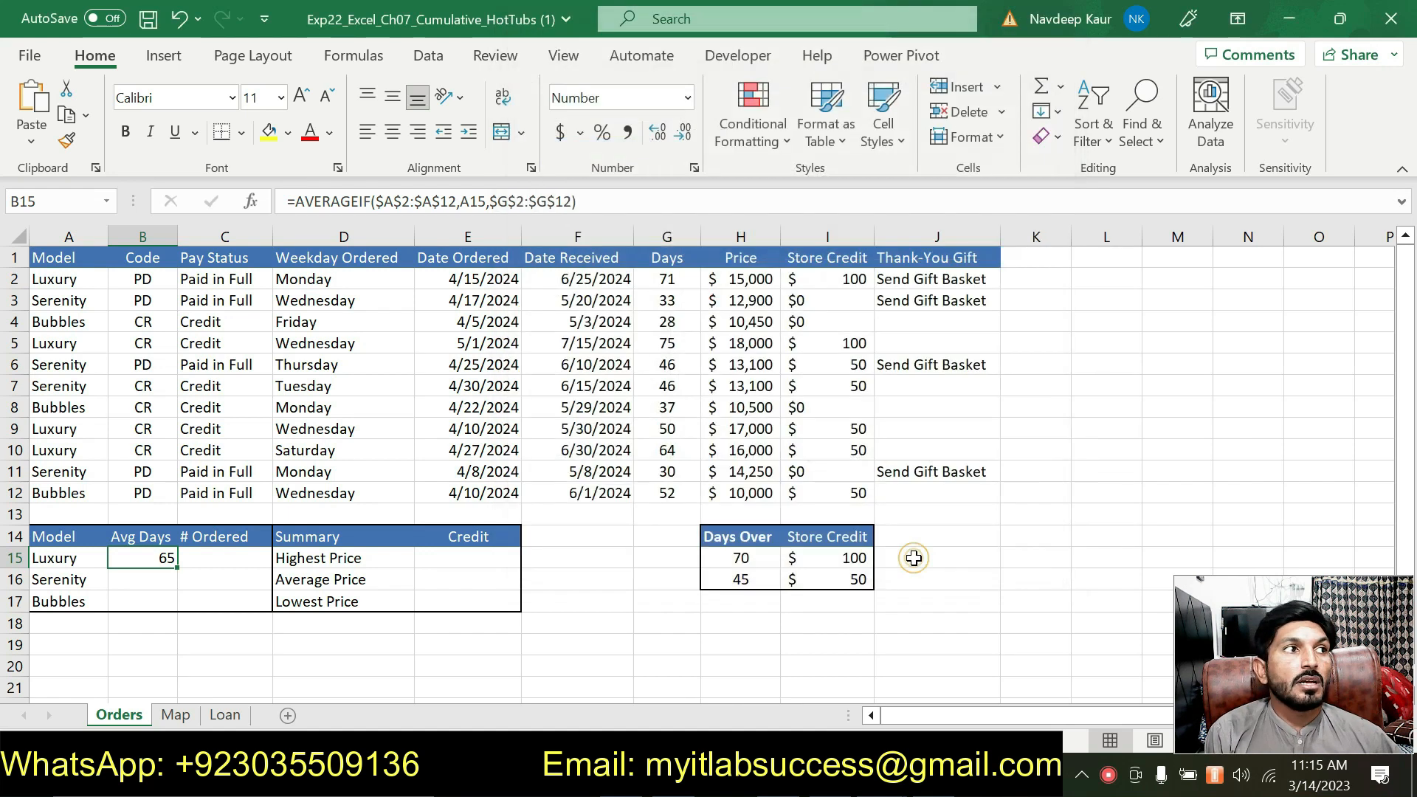
Center the average days in B15 horizontally and copy its AVERAGEIF formula down to B16:B17.
left_click(392, 132)
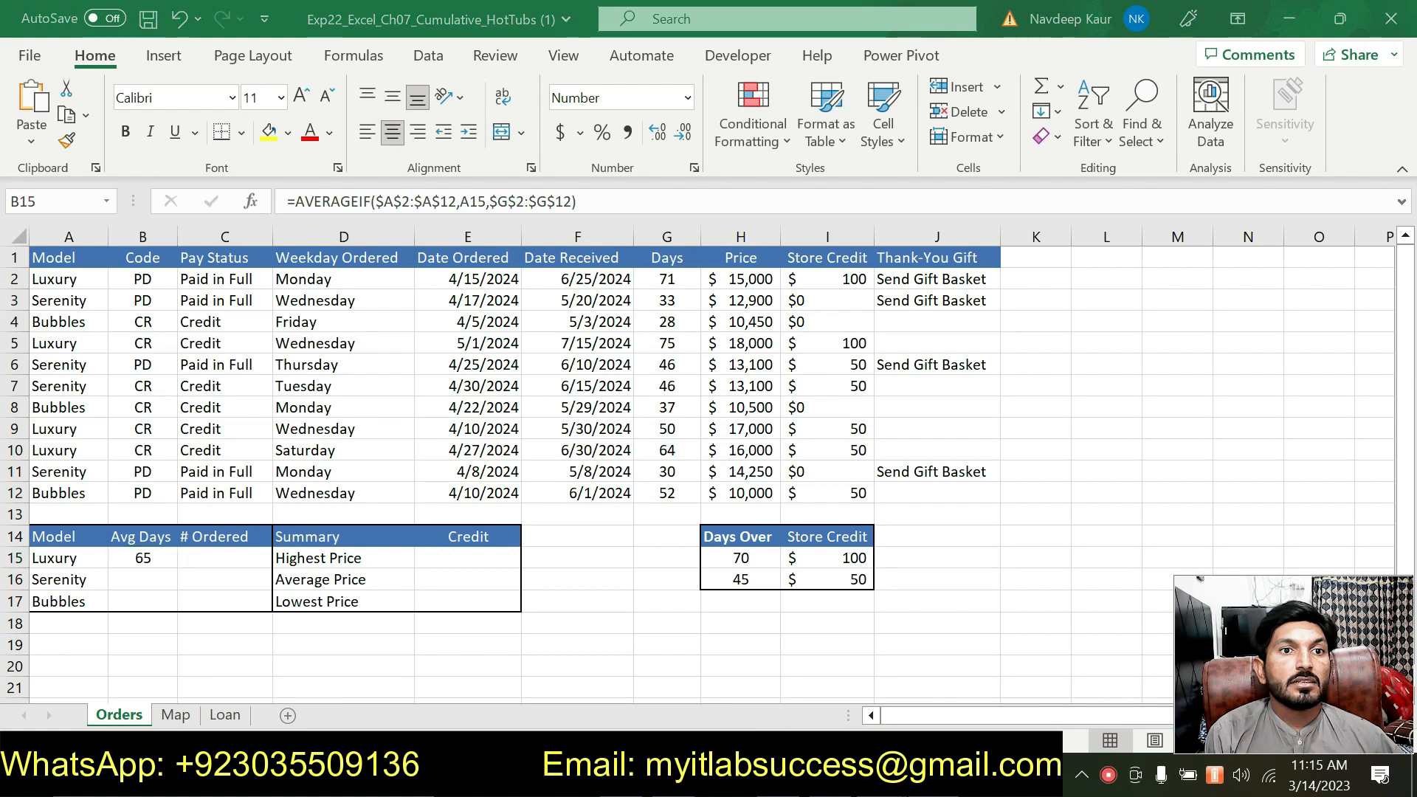
key("alt+Tab")
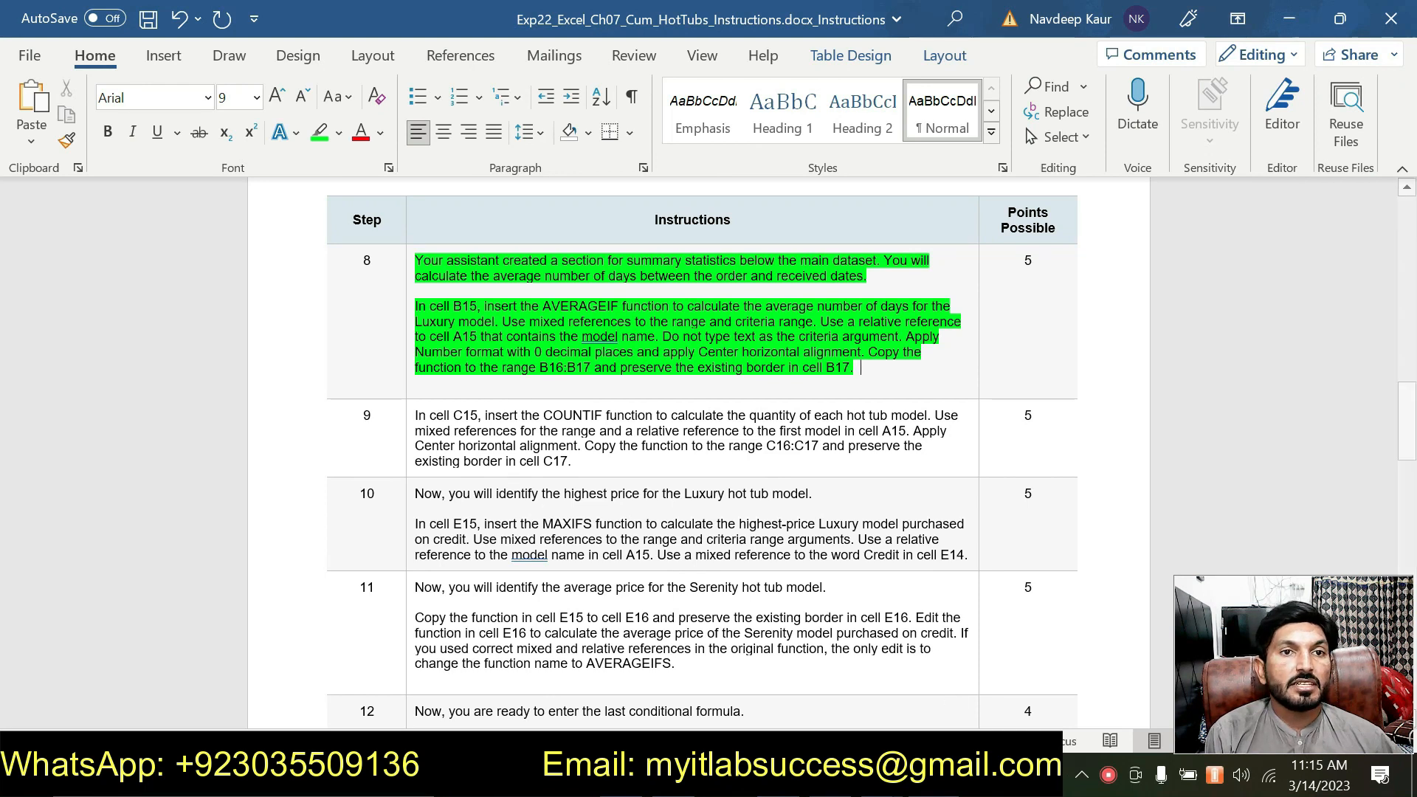
mouse_move(934, 775)
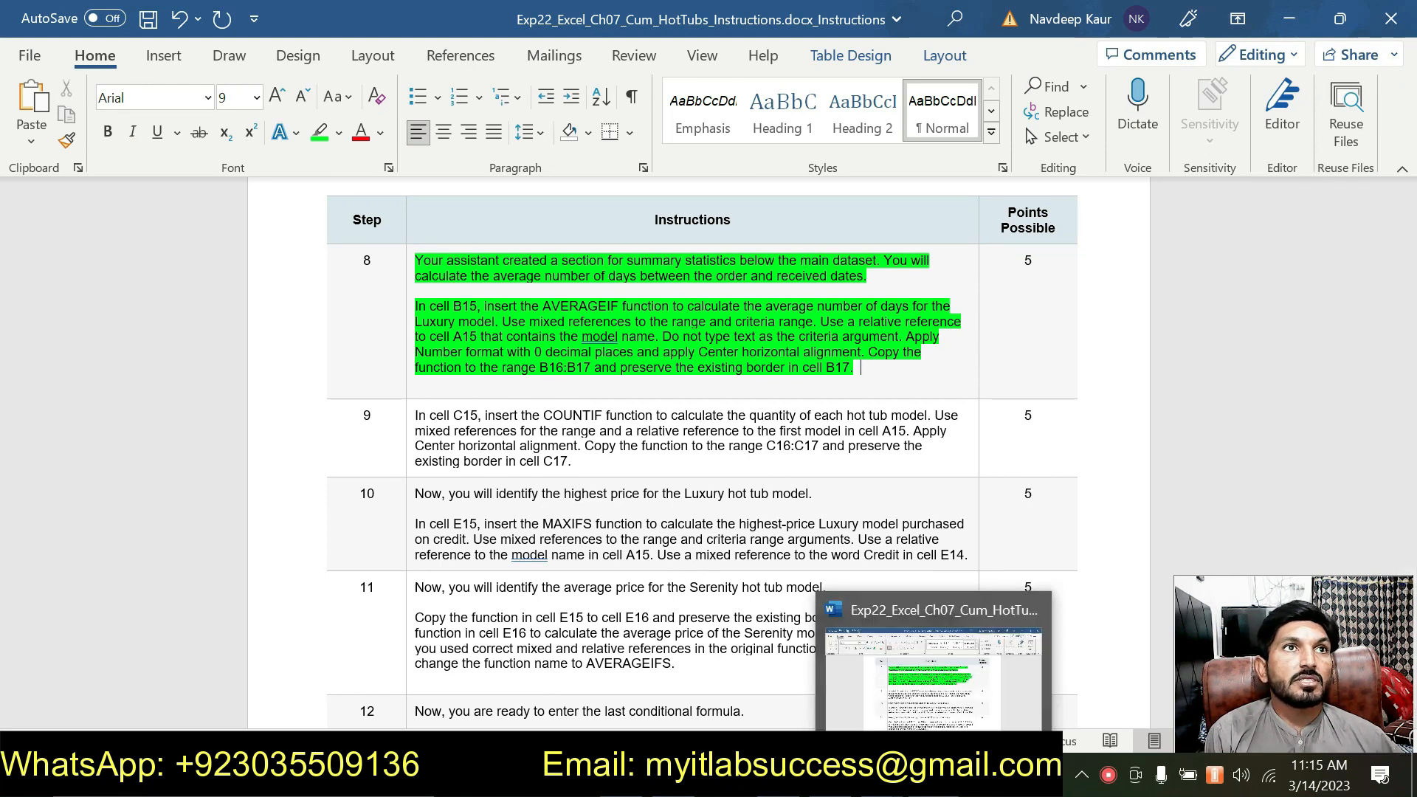
left_click(934, 775)
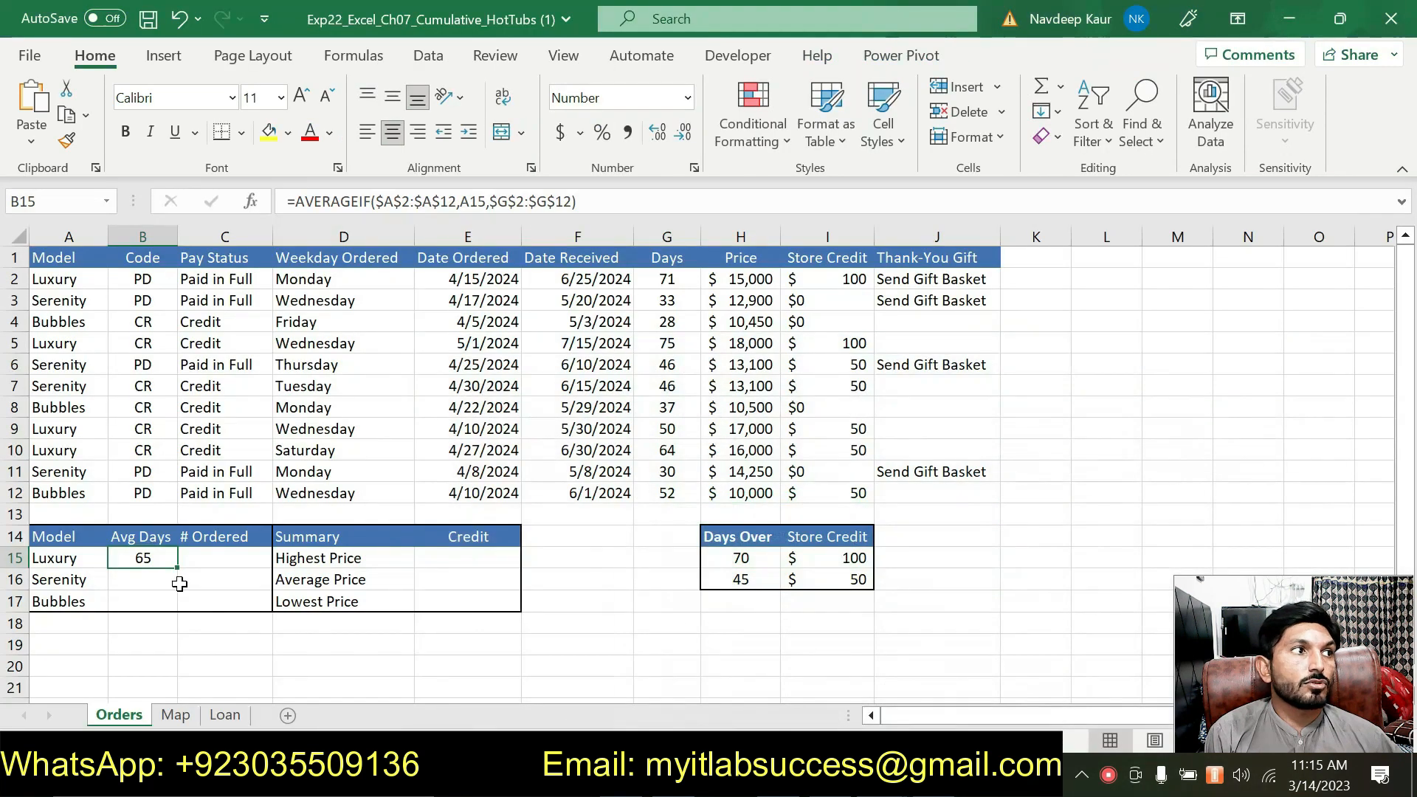
left_click_drag(177, 571, 180, 611)
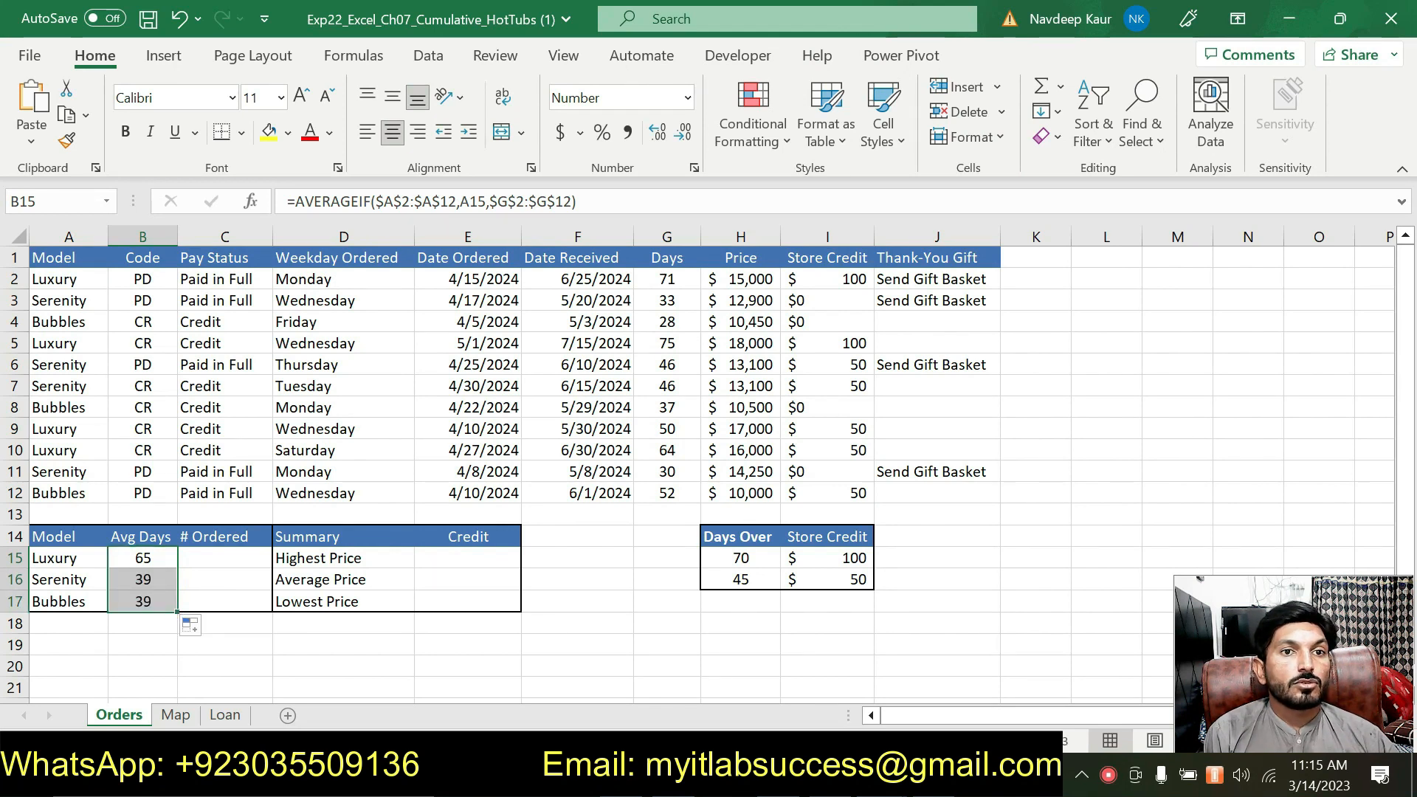
In the Word instructions, remove the highlight from step 8 and highlight the step 9 text in green.
key("alt+Tab")
left_click(860, 364)
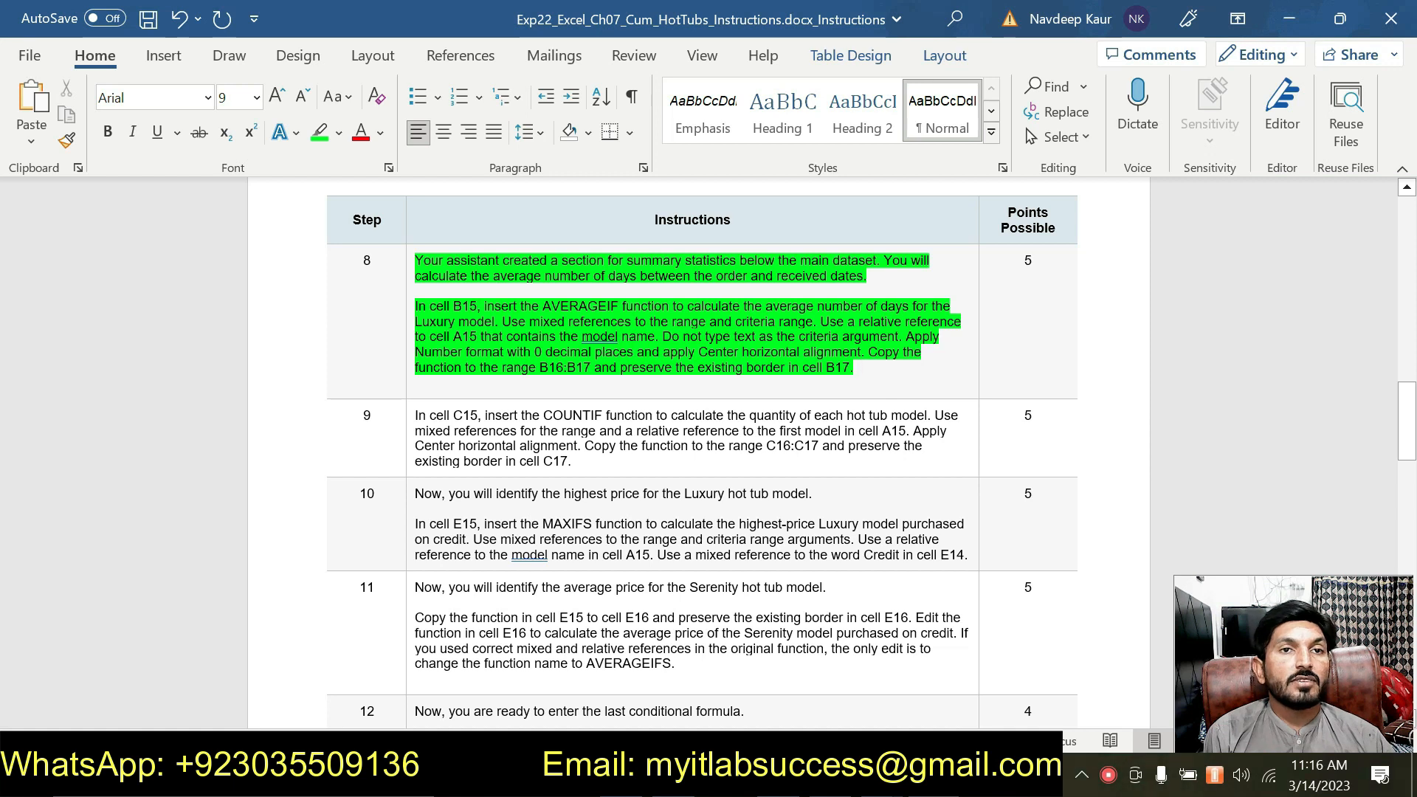
scroll(701, 443, "down", 2)
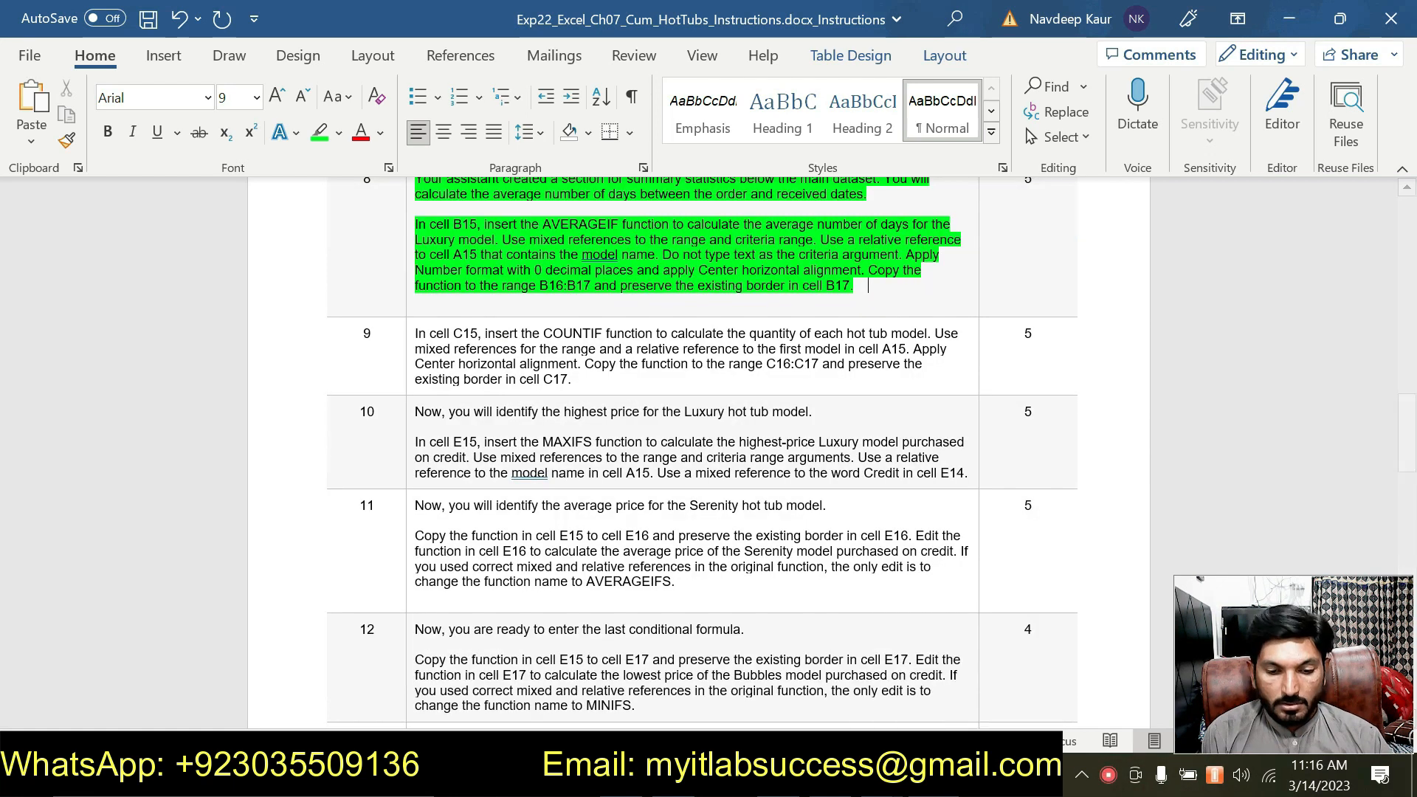
left_click_drag(873, 288, 418, 214)
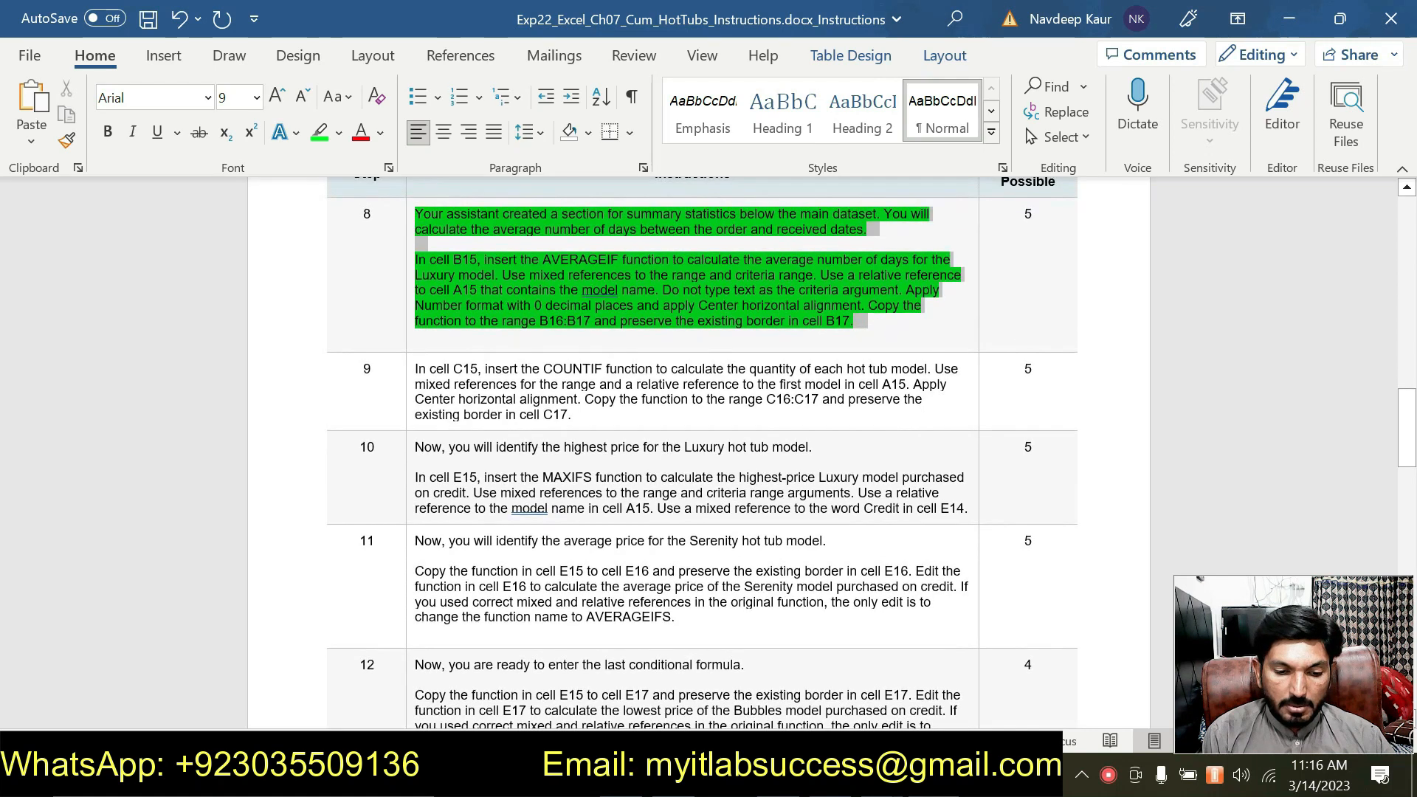
left_click(321, 137)
left_click_drag(415, 384, 587, 415)
triple_click(587, 414)
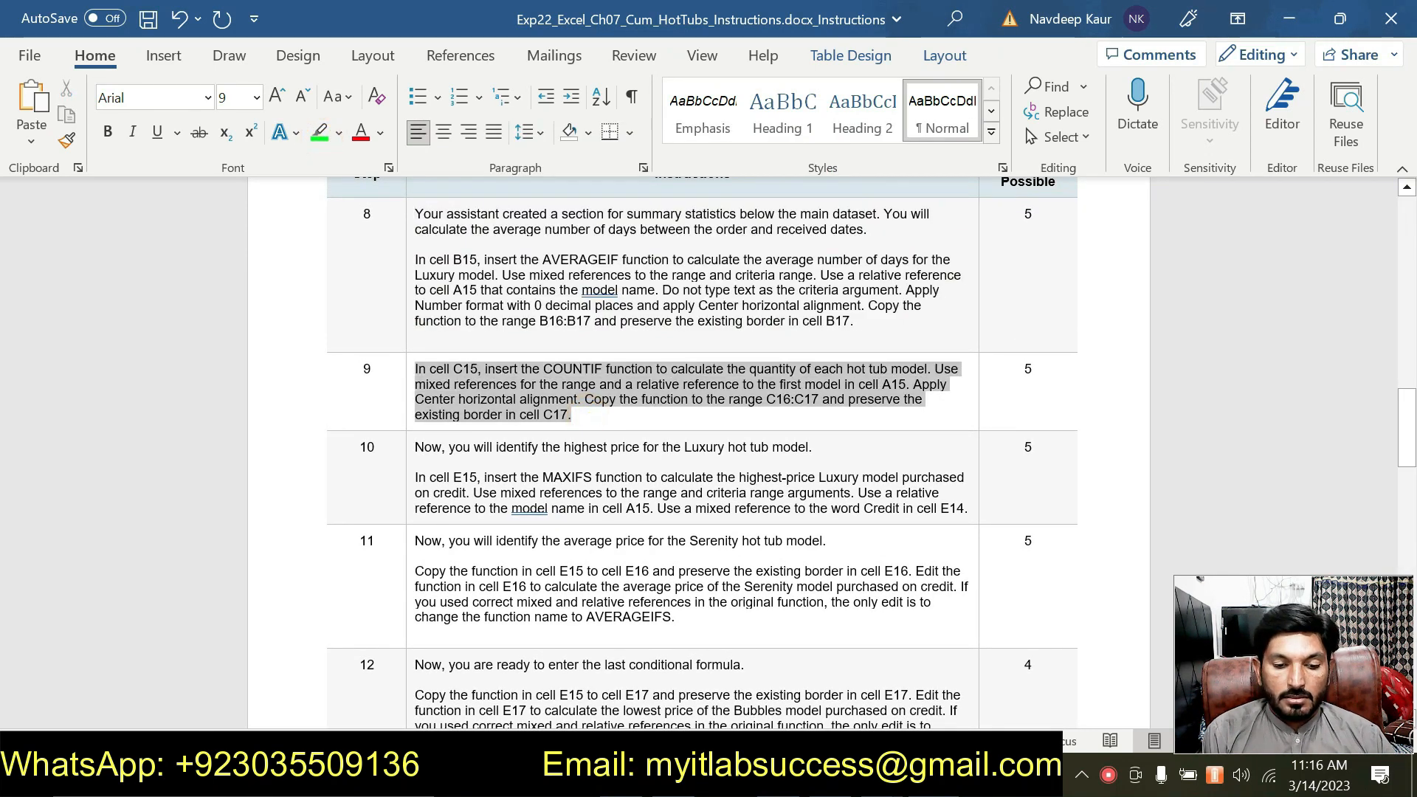
left_click(507, 332)
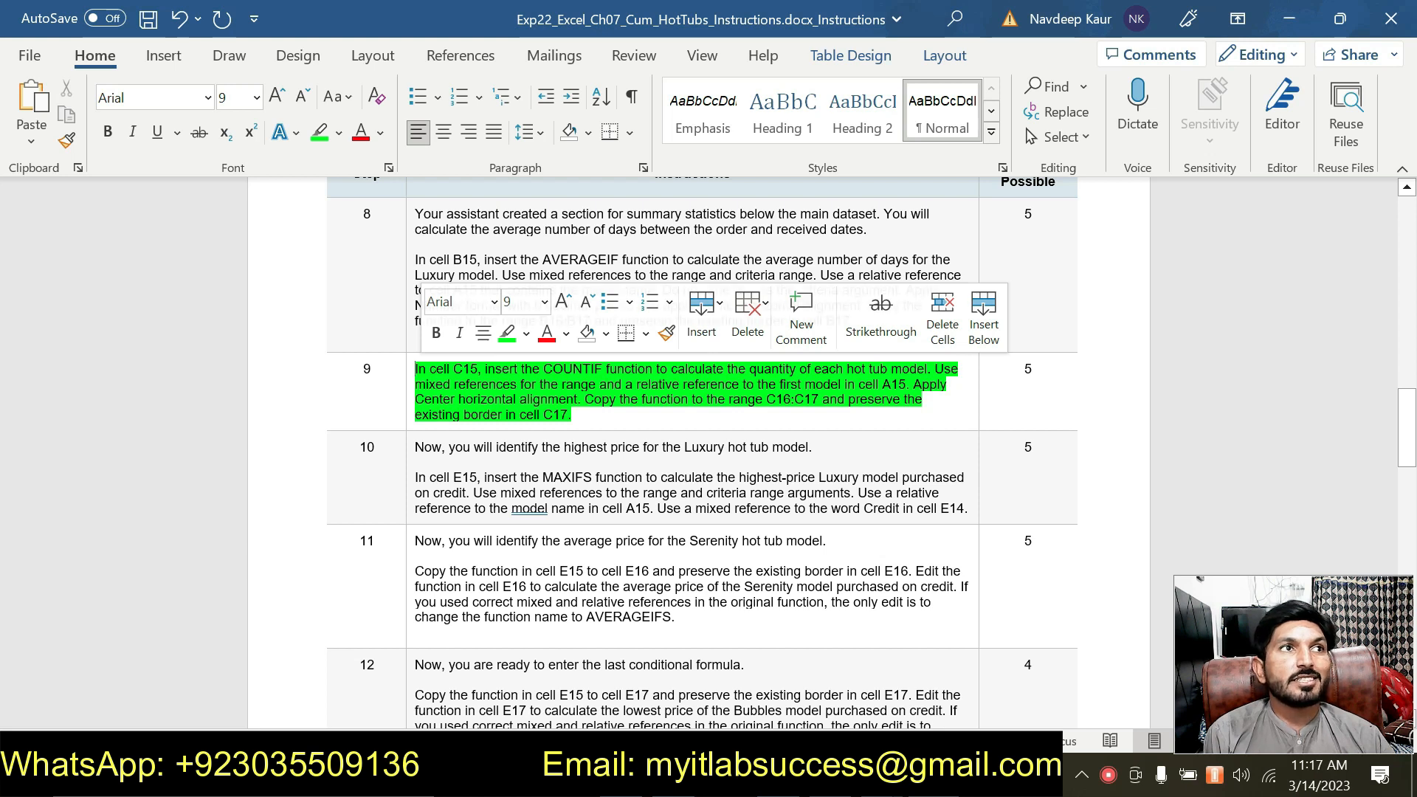
left_click(594, 414)
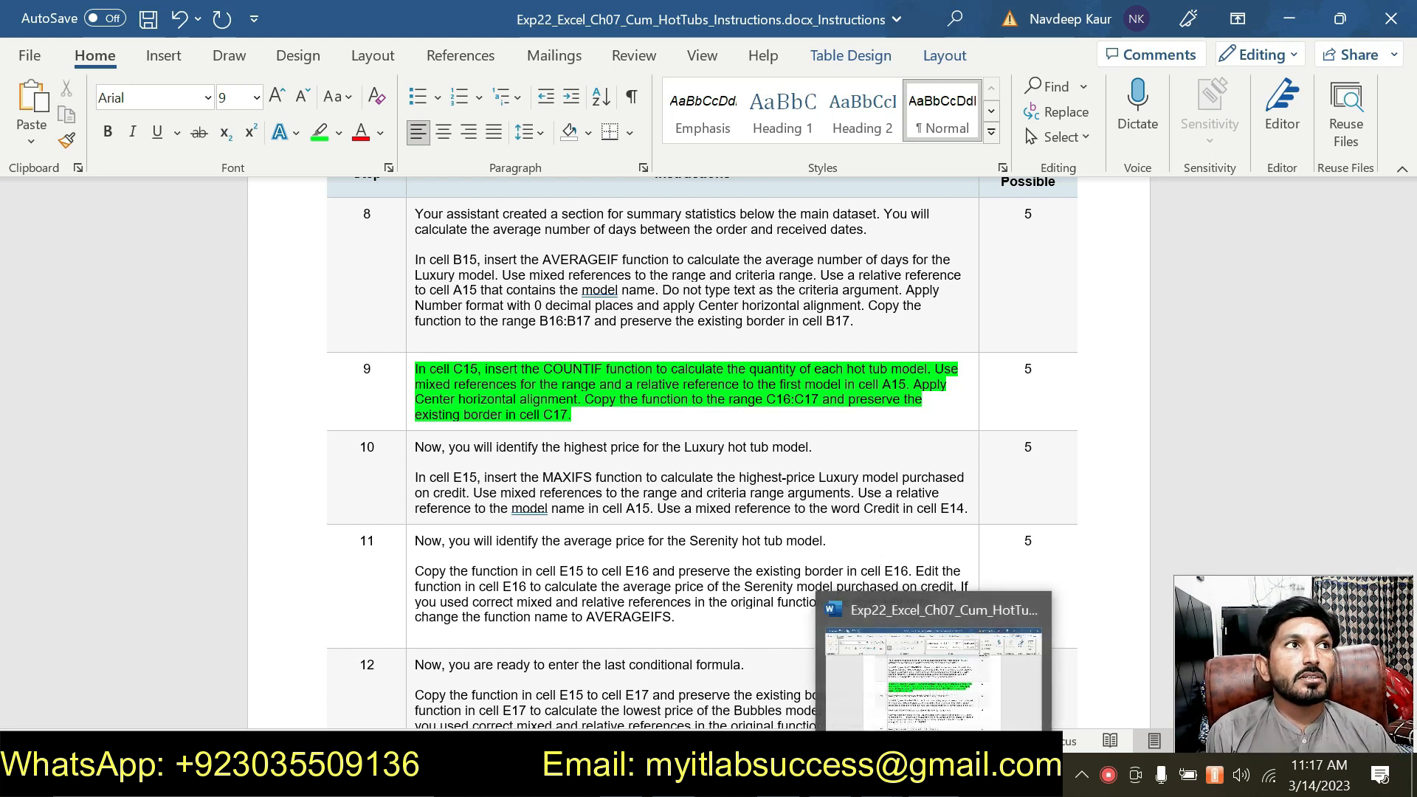
Return to the Excel workbook and start a COUNTIF function in C15 with its function arguments open.
left_click(934, 777)
left_click(215, 552)
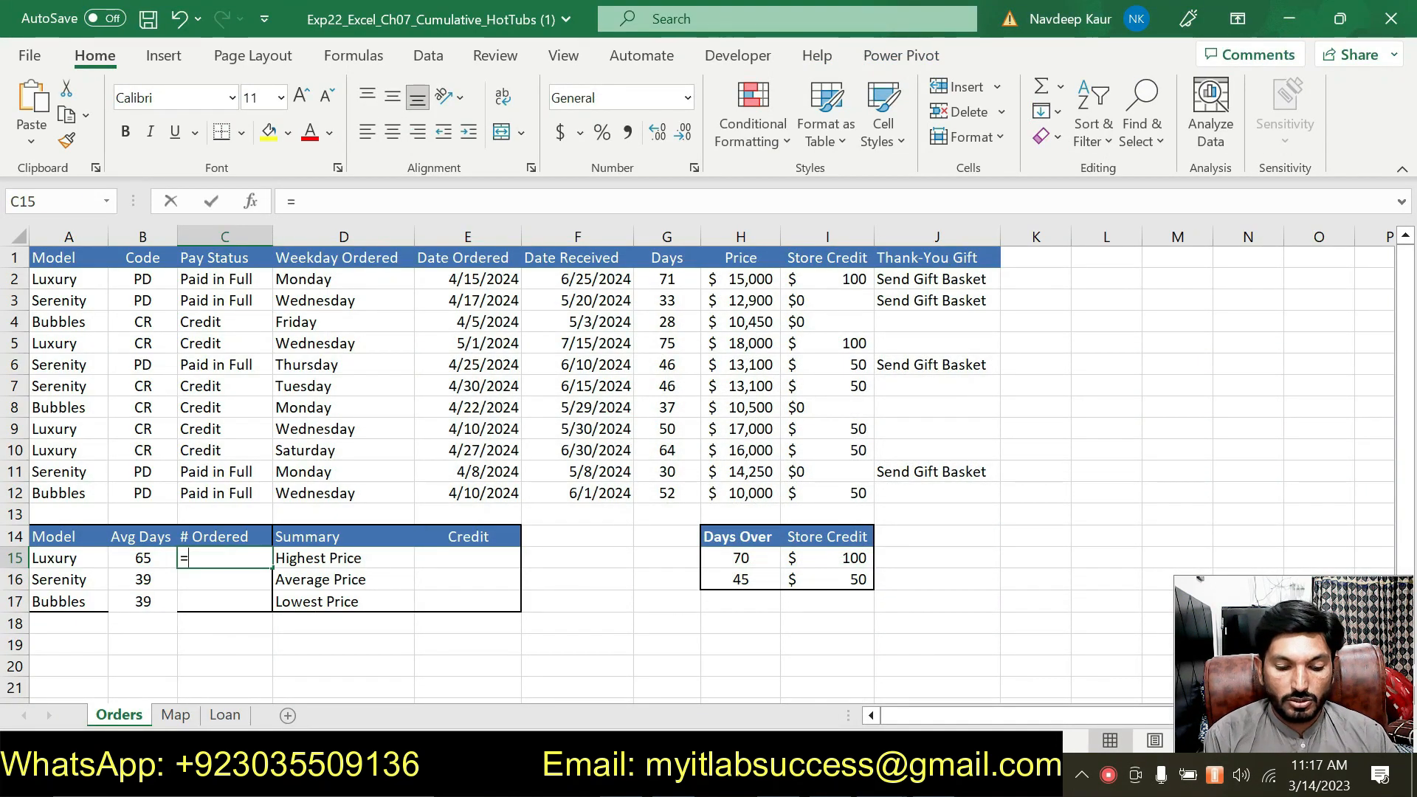
type("=count")
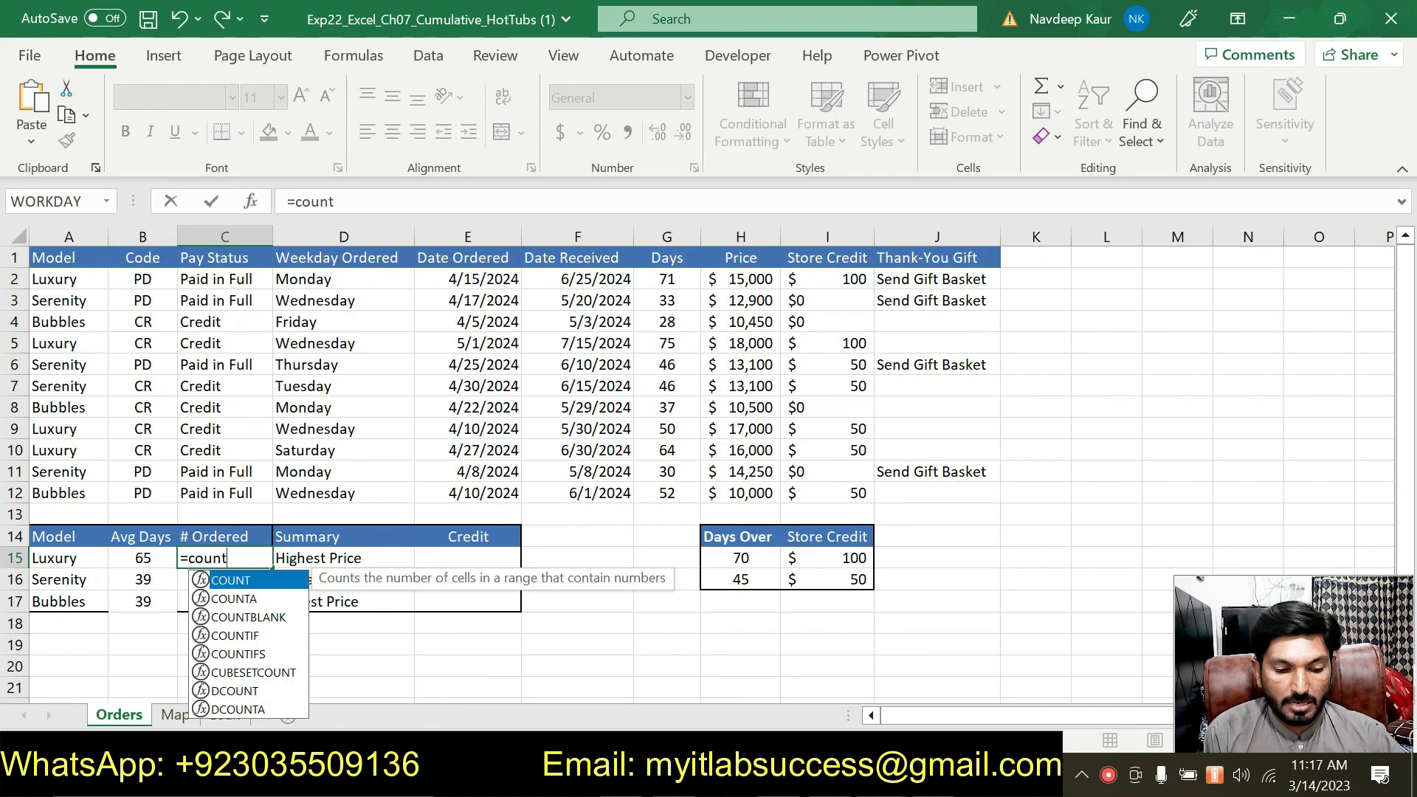
double_click(250, 636)
left_click(259, 214)
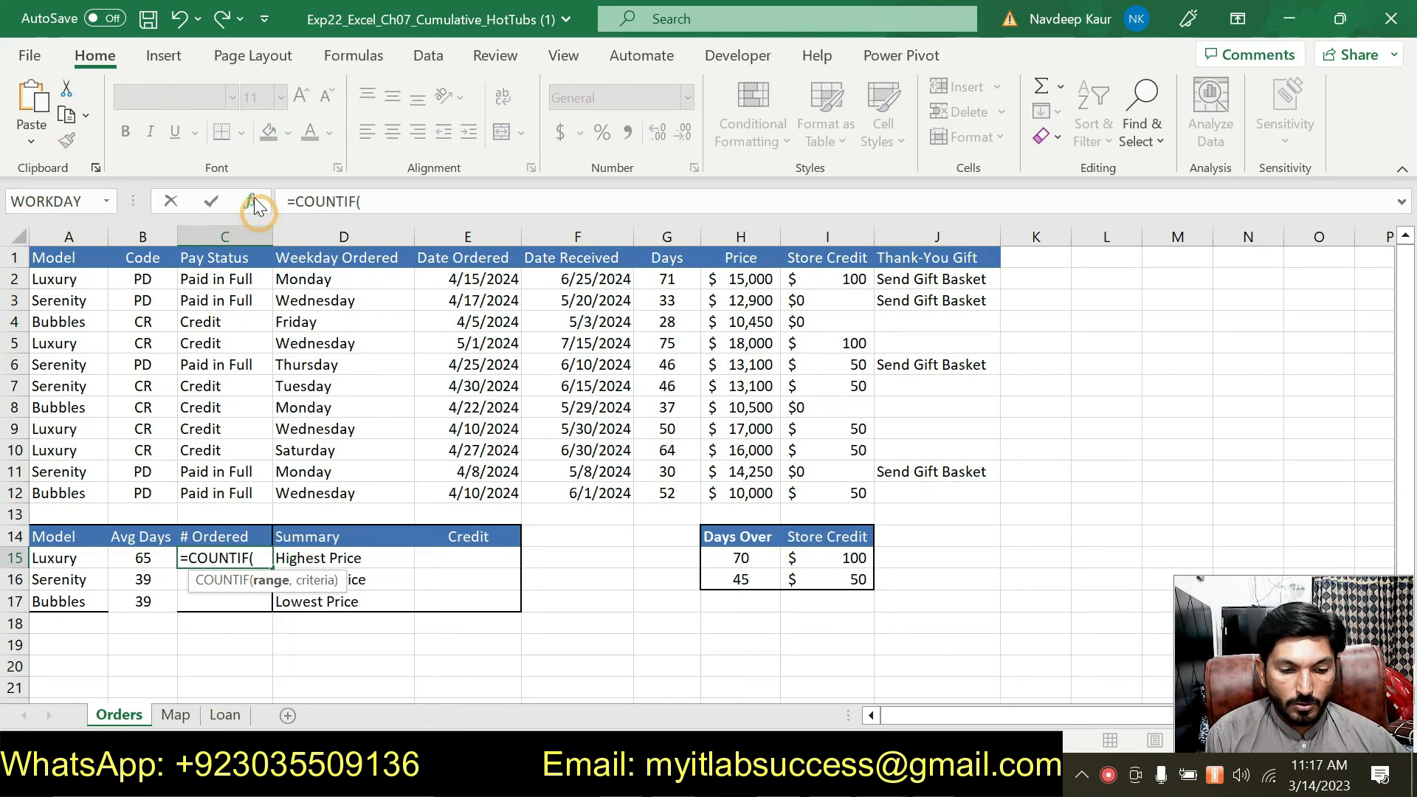
Set the COUNTIF range to the model names in A2:A12, written as $A$2:$A$12.
left_click_drag(91, 279, 70, 488)
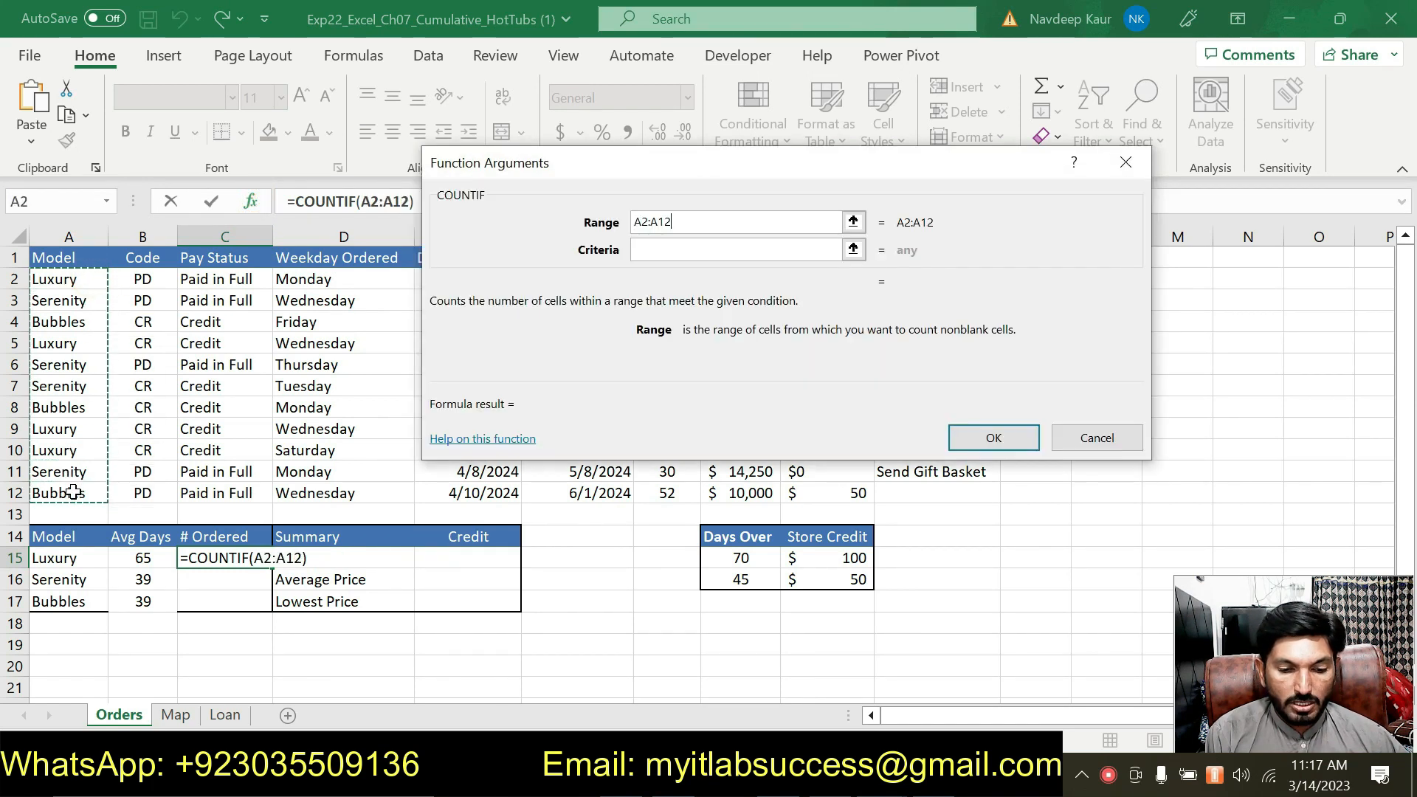
left_click(634, 222)
type("$")
left_click(647, 221)
type("$")
left_click(663, 221)
type("$")
left_click(677, 222)
type("$")
Set the COUNTIF criteria to A15, complete the formula in C15, and copy it down to C16:C17.
left_click(696, 251)
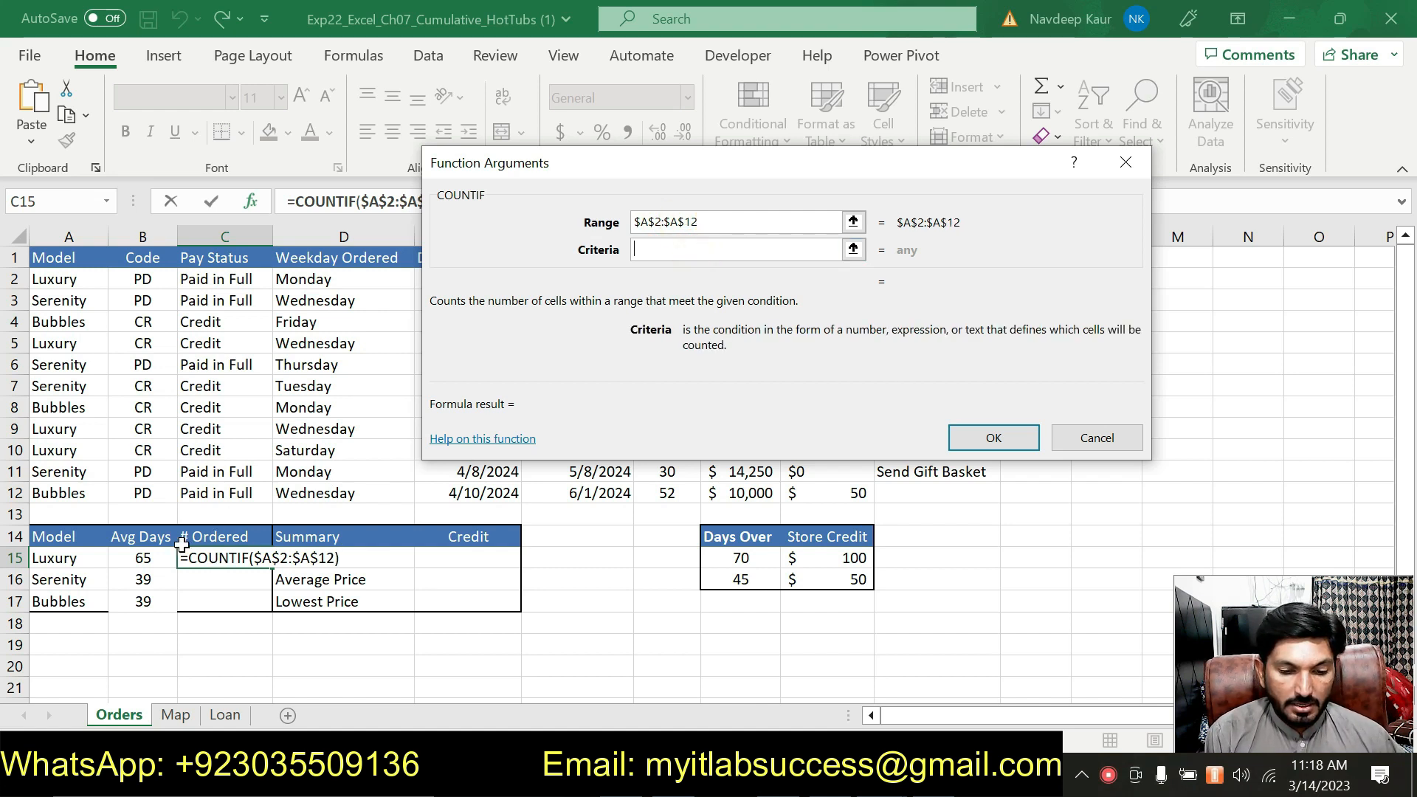
left_click(90, 557)
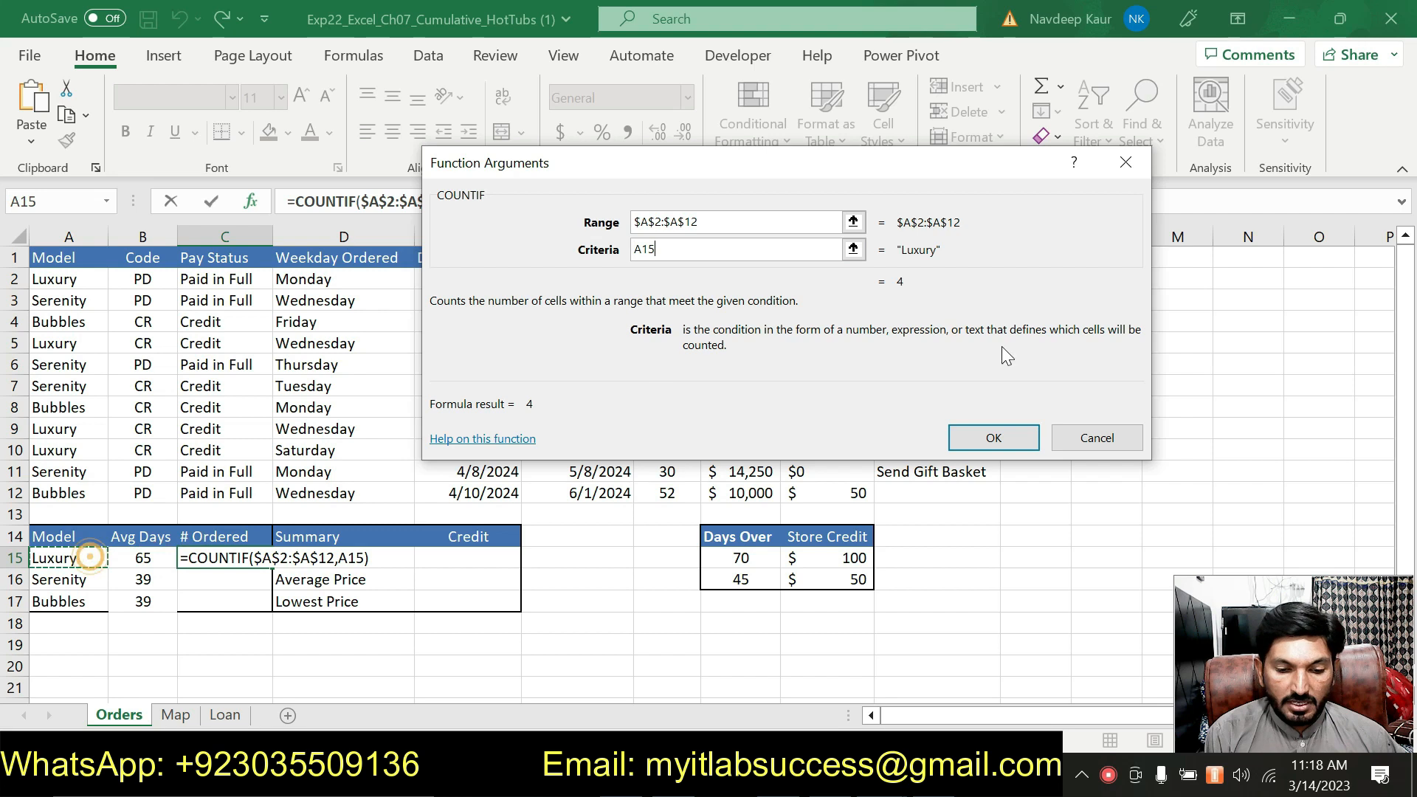
left_click(993, 437)
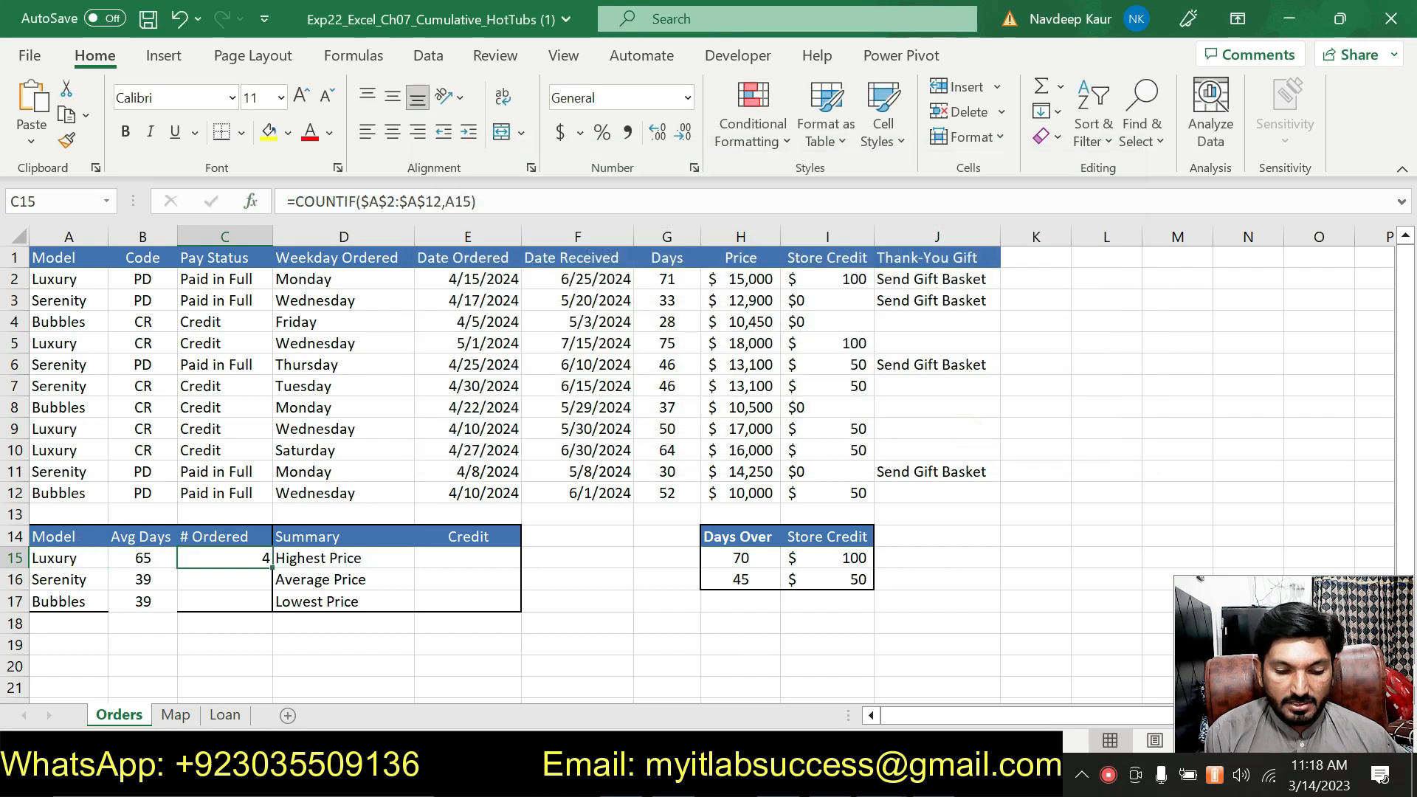
left_click_drag(267, 569, 257, 604)
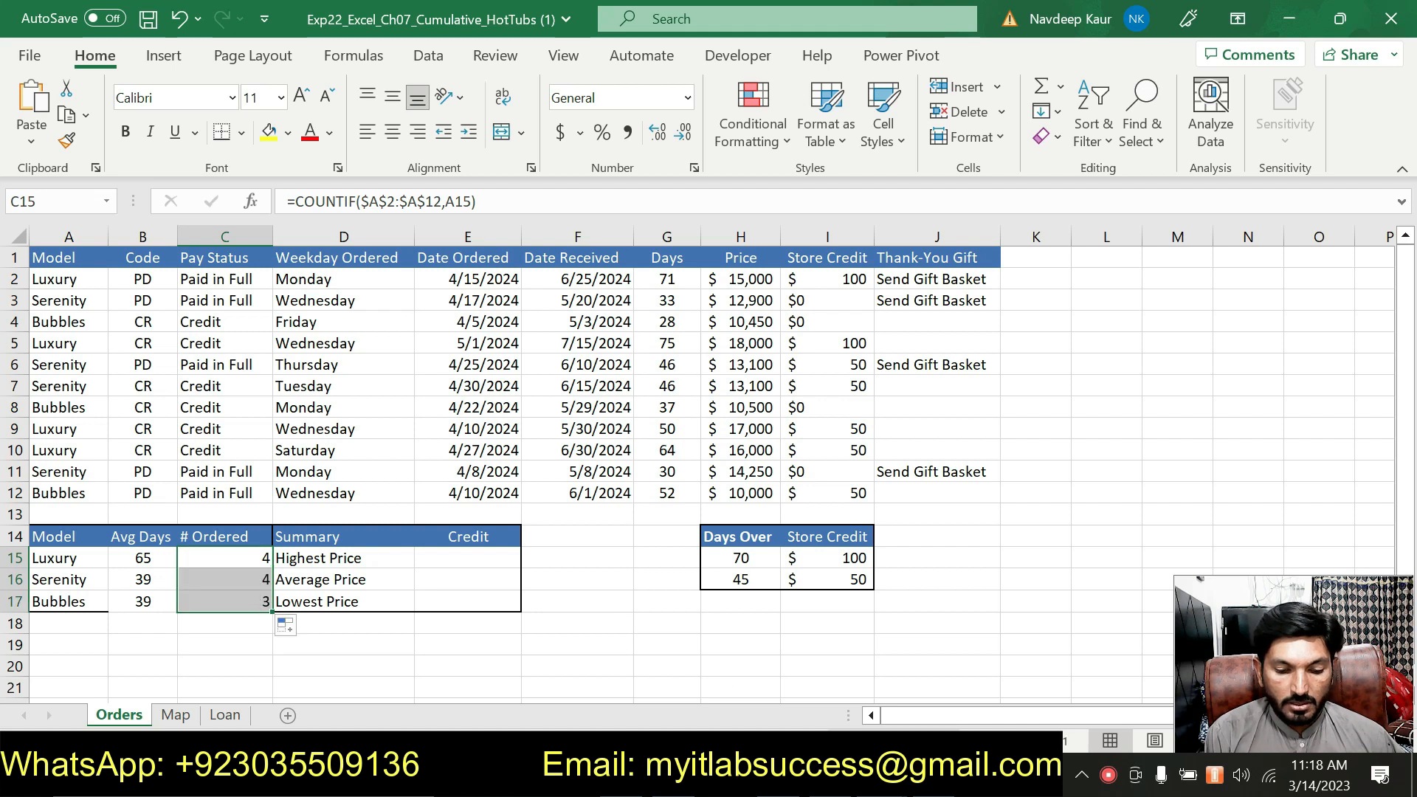
In the Word instructions, remove the highlight from step 9 and highlight the step 10 text in green.
key("alt+Tab")
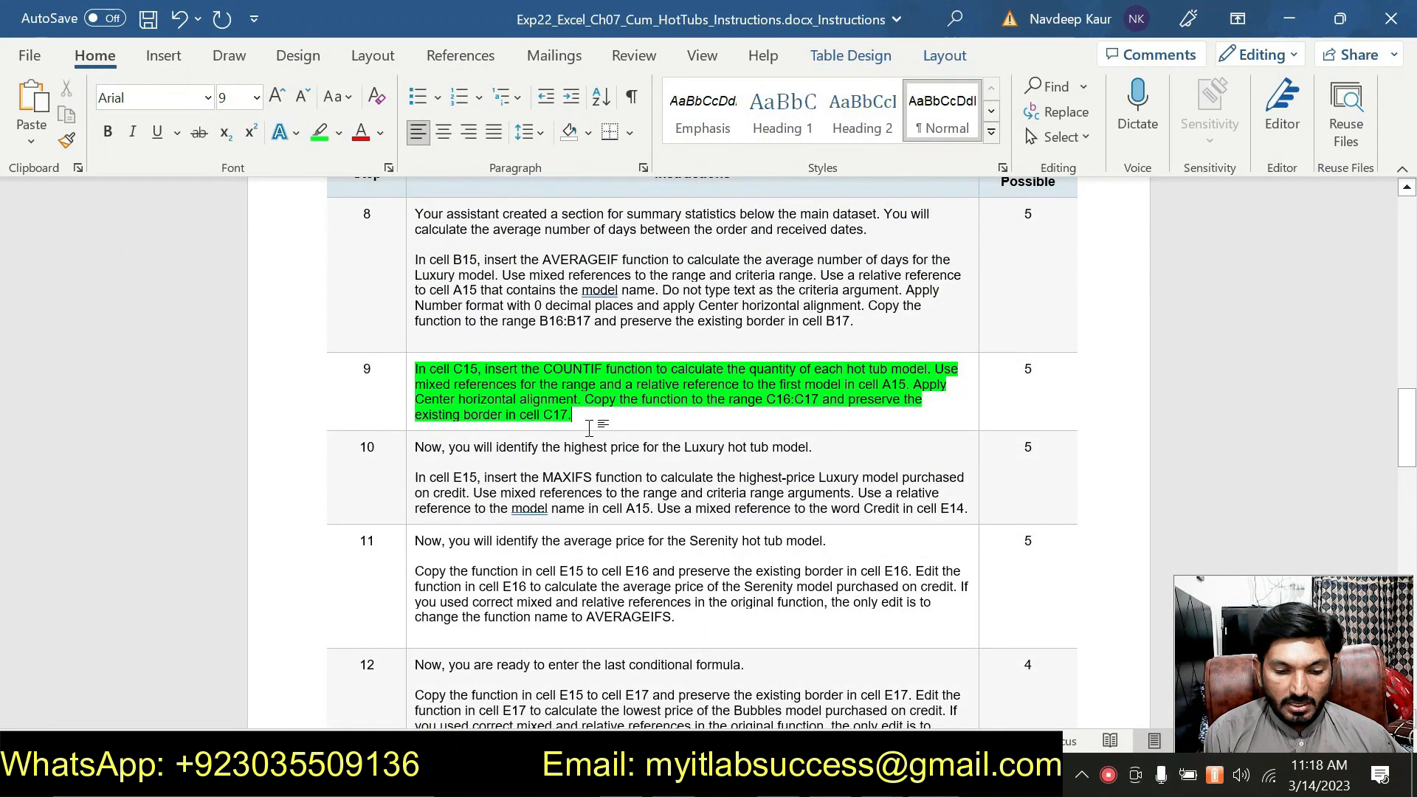
left_click_drag(584, 418, 418, 369)
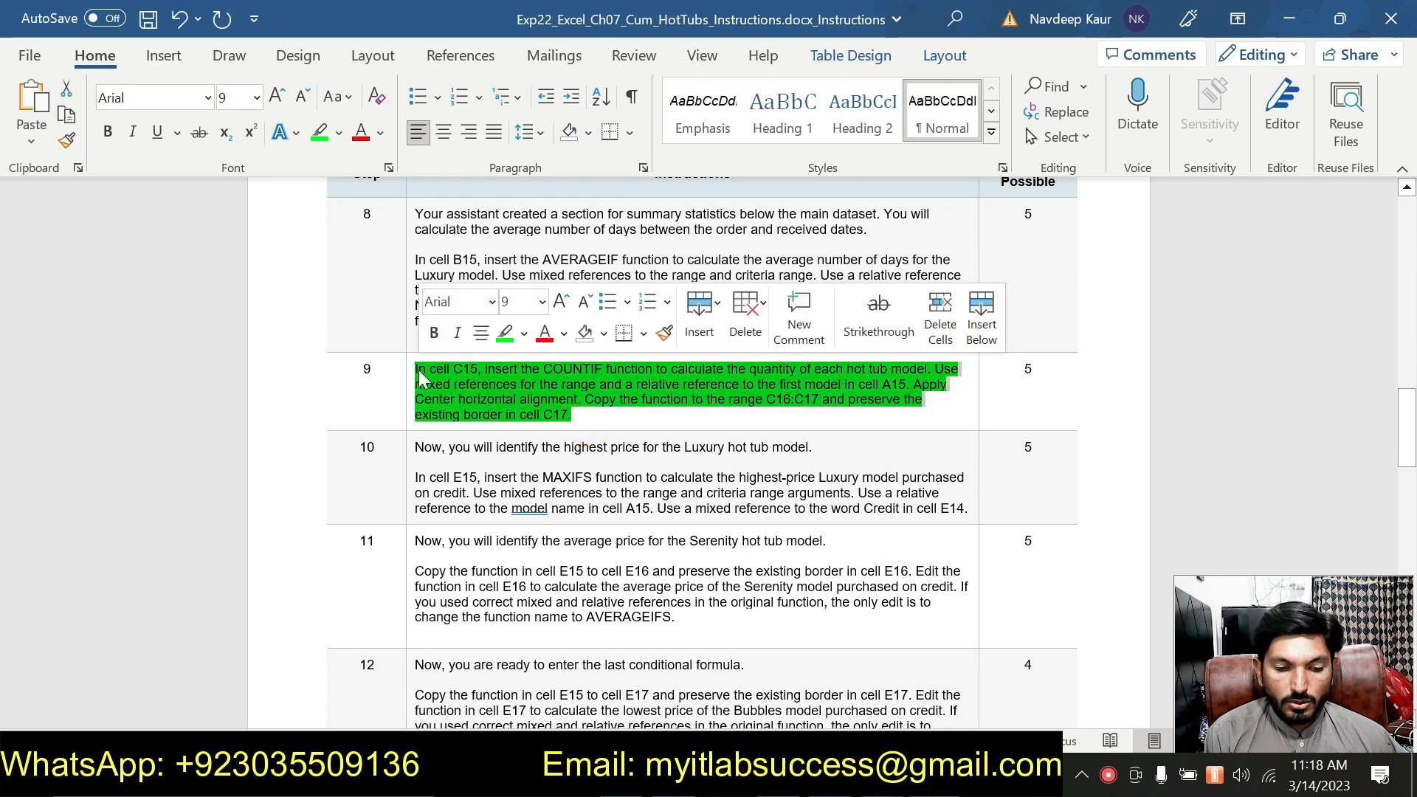
left_click(320, 134)
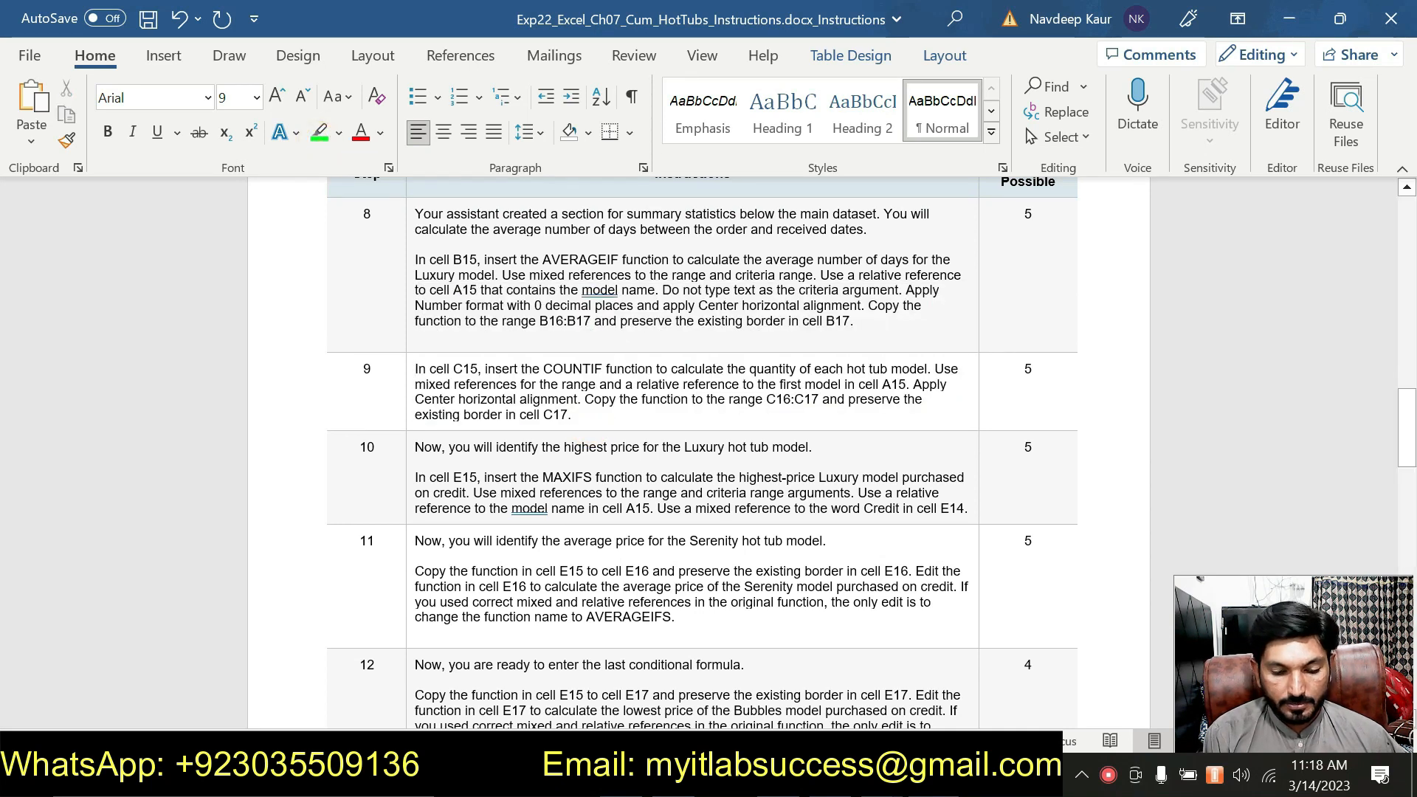
left_click_drag(964, 510, 415, 448)
left_click(317, 140)
left_click_drag(1410, 411, 1411, 448)
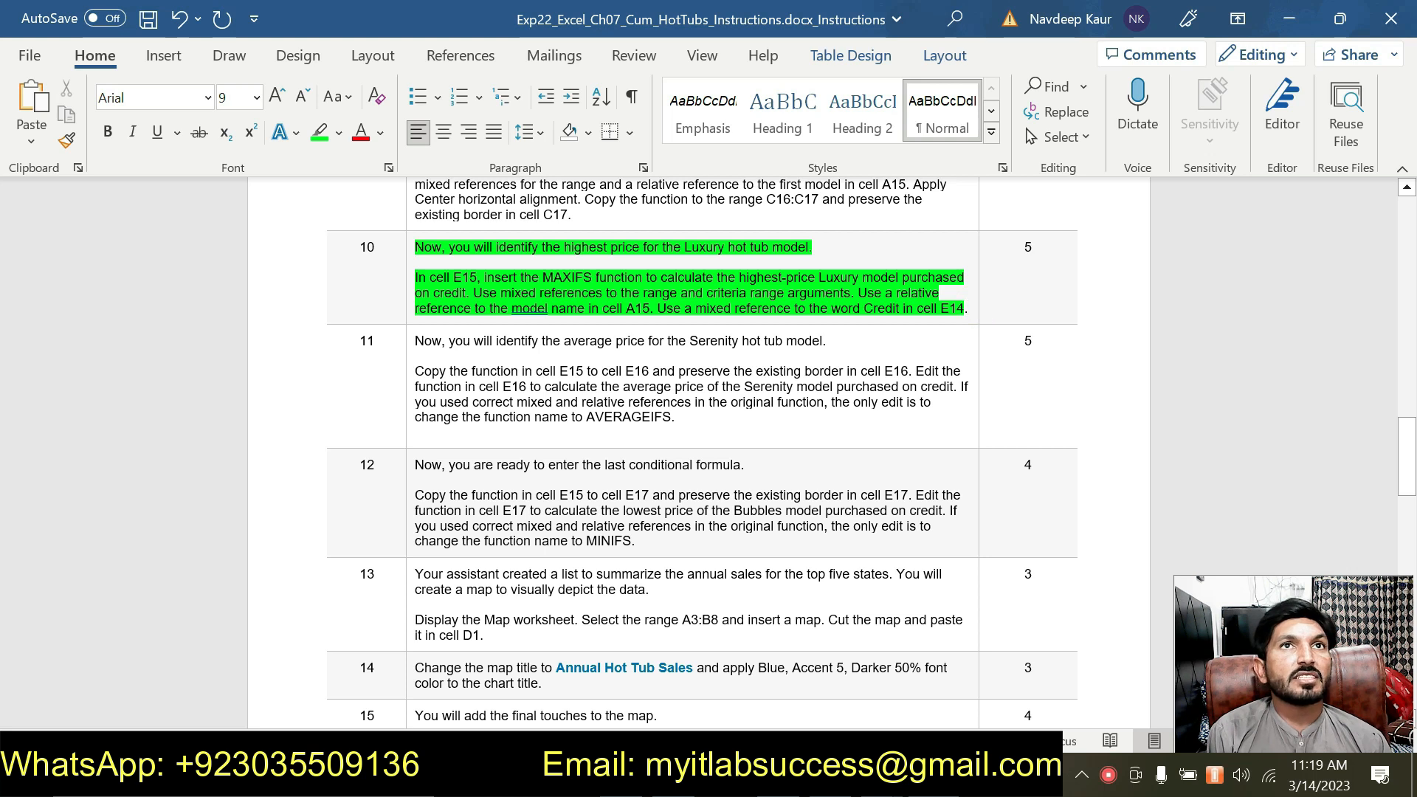
Return to the Excel workbook and start a MAXIFS function in E15 with the Price values in H2:H12 as the max range.
key("alt+Tab")
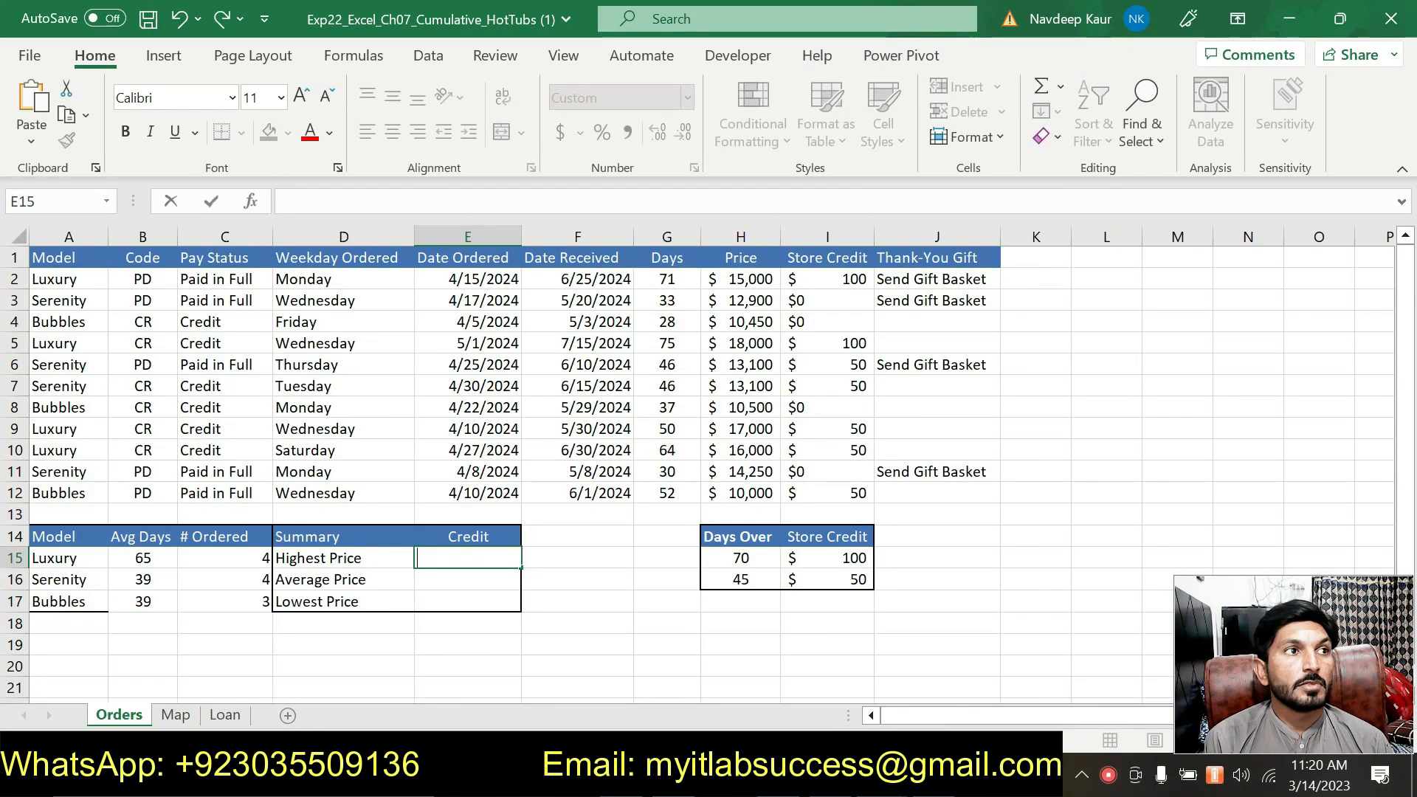
type("=max")
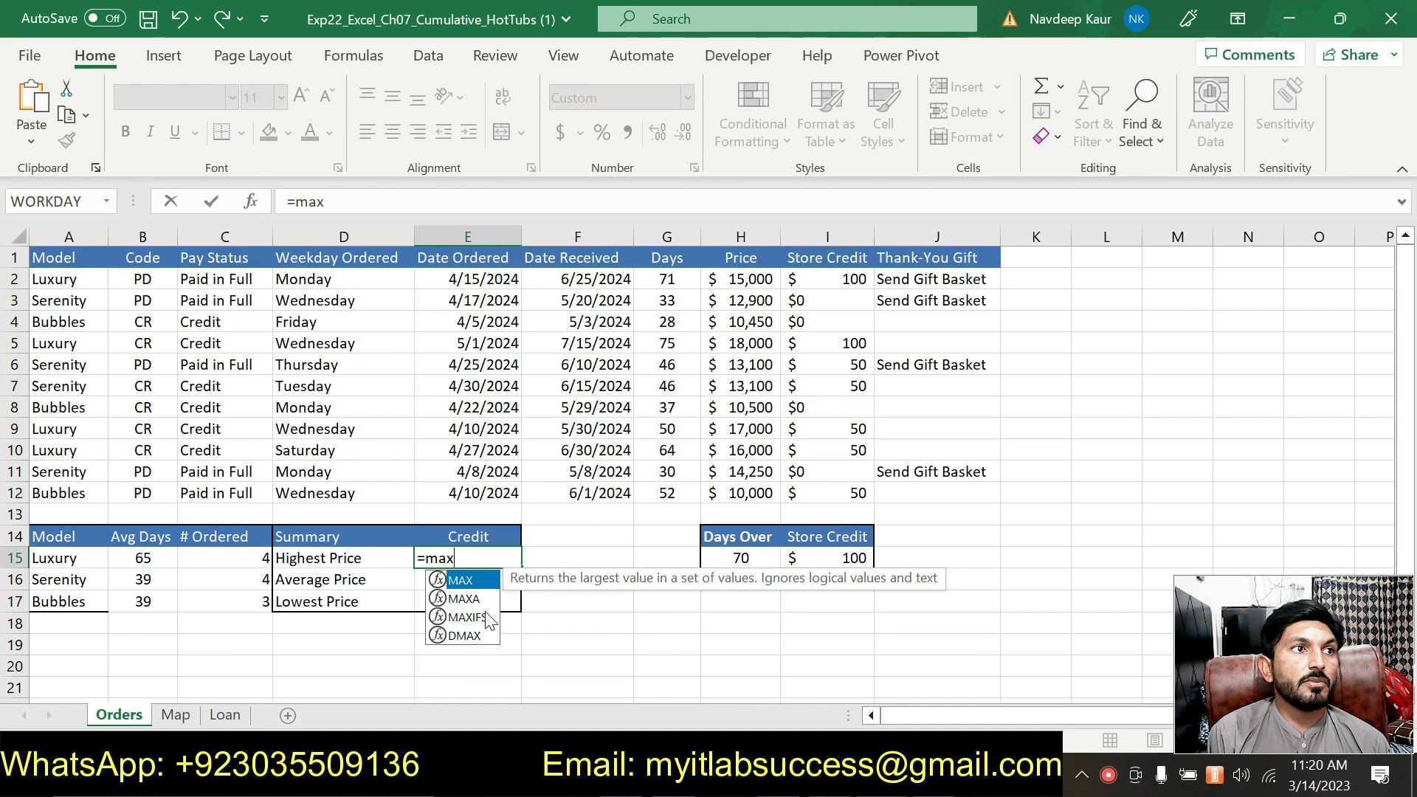
left_click(482, 619)
double_click(481, 618)
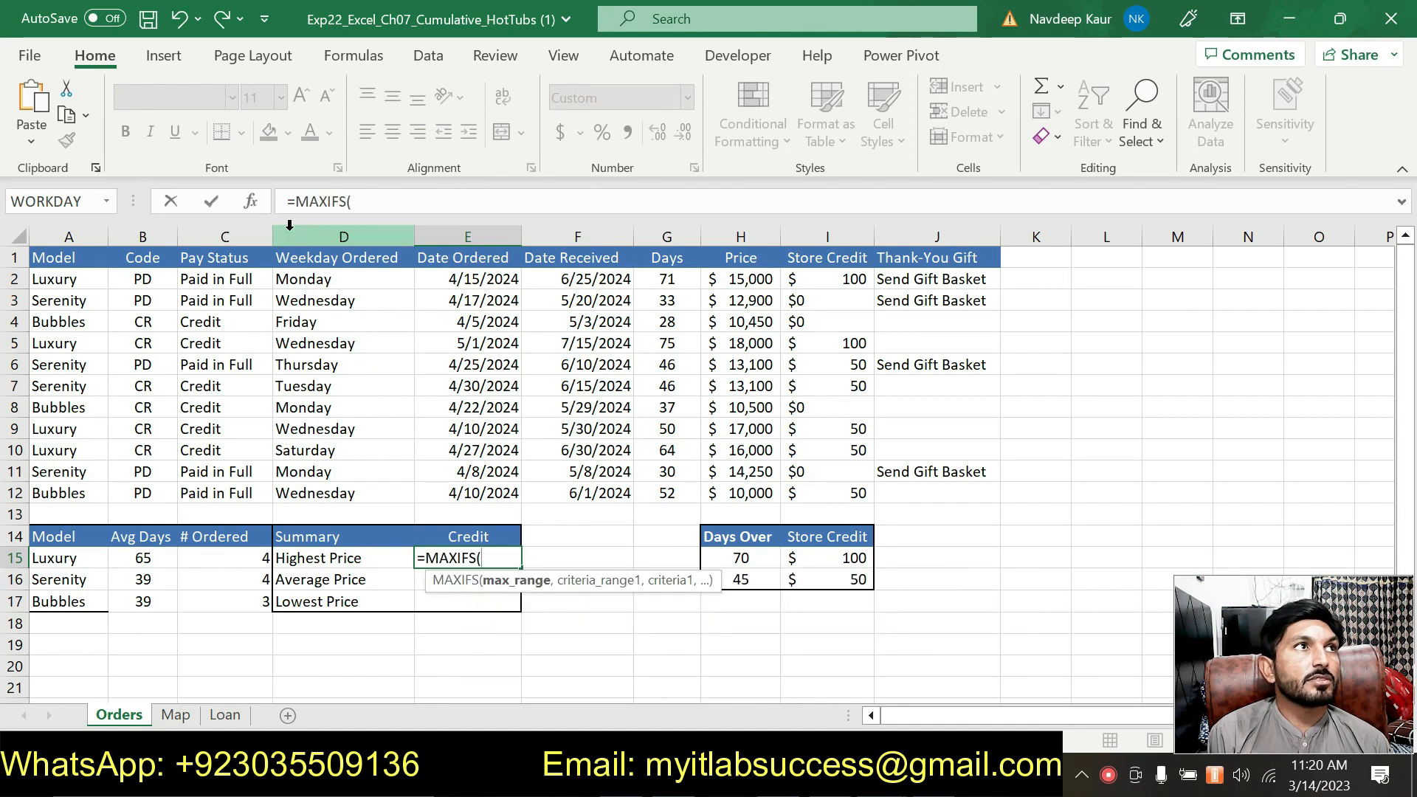
left_click(251, 202)
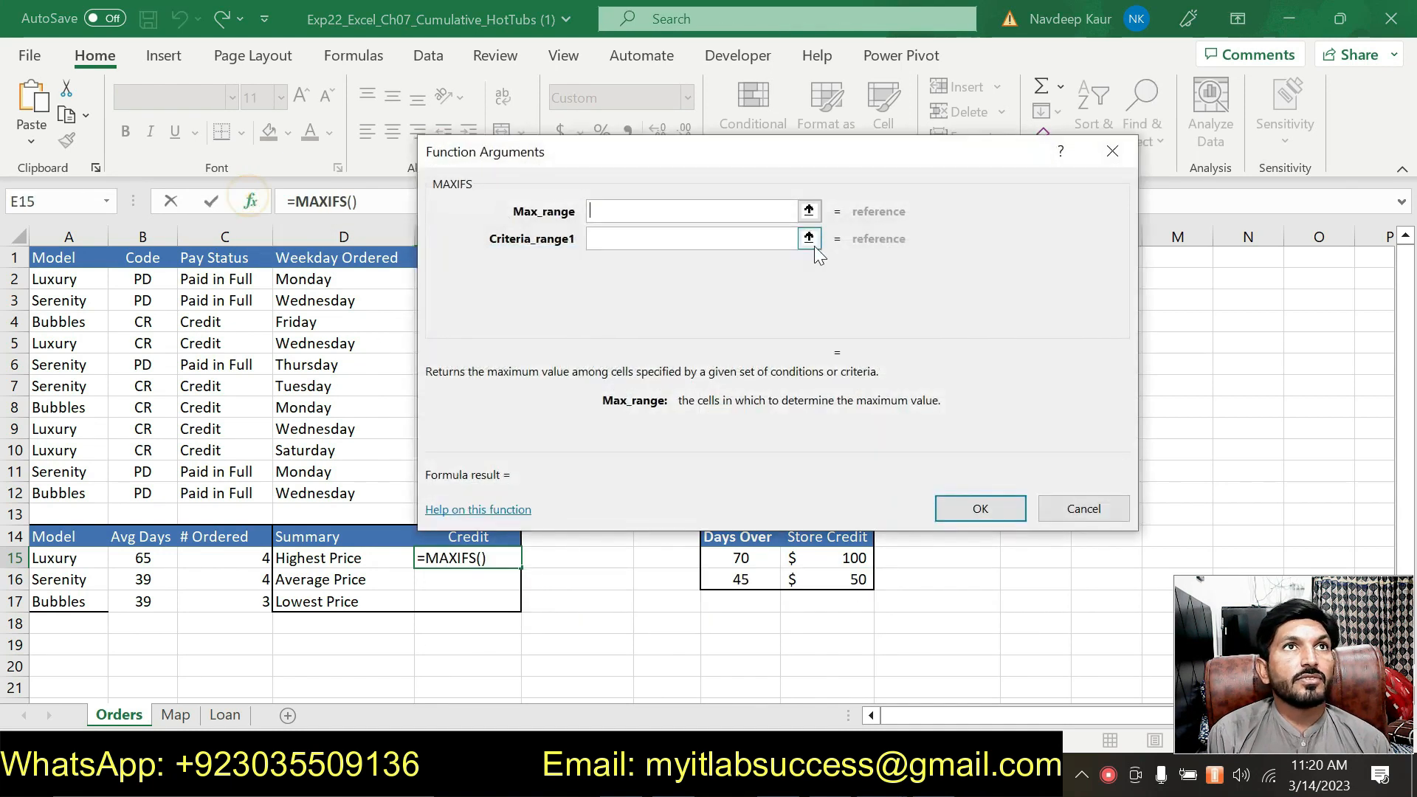
left_click_drag(672, 151, 251, 140)
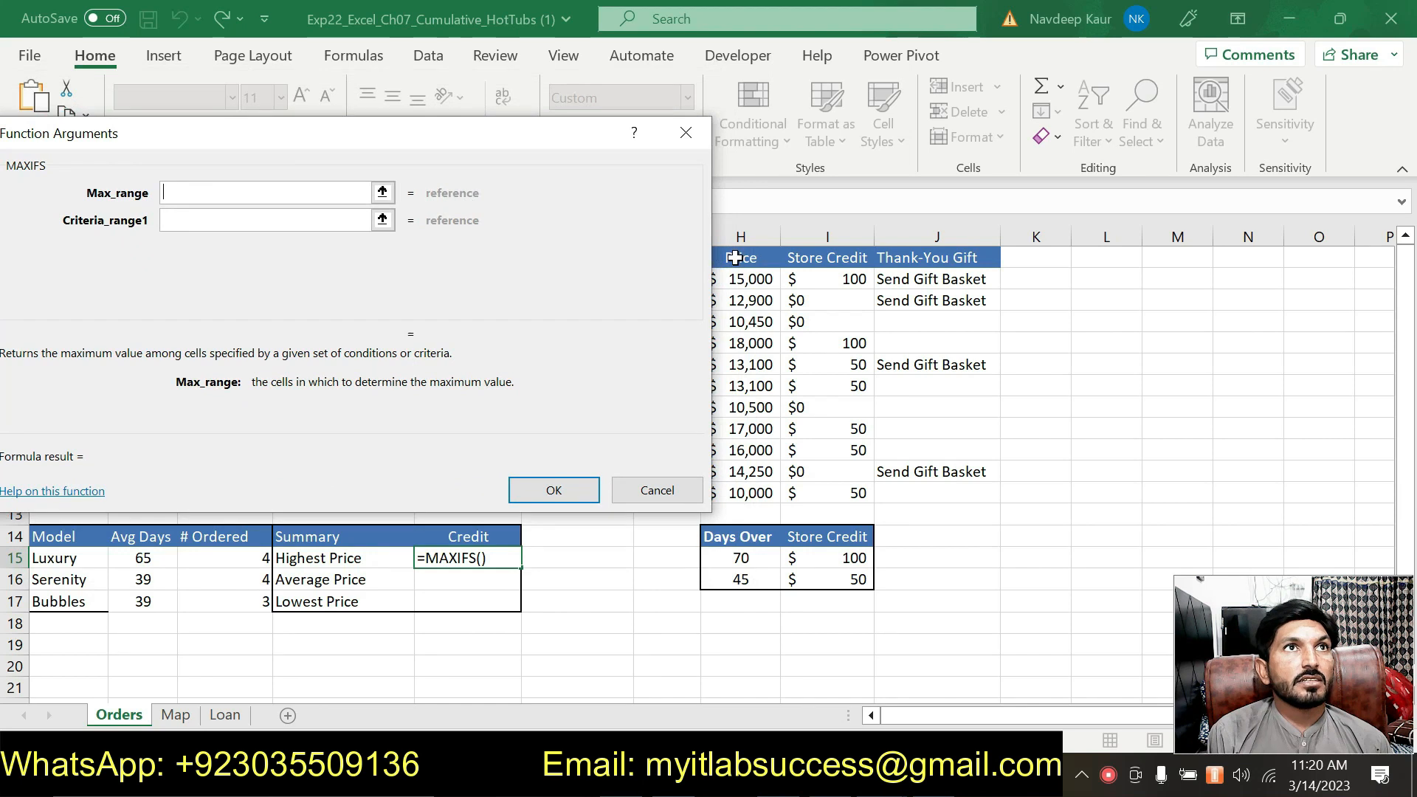
left_click_drag(756, 276, 749, 493)
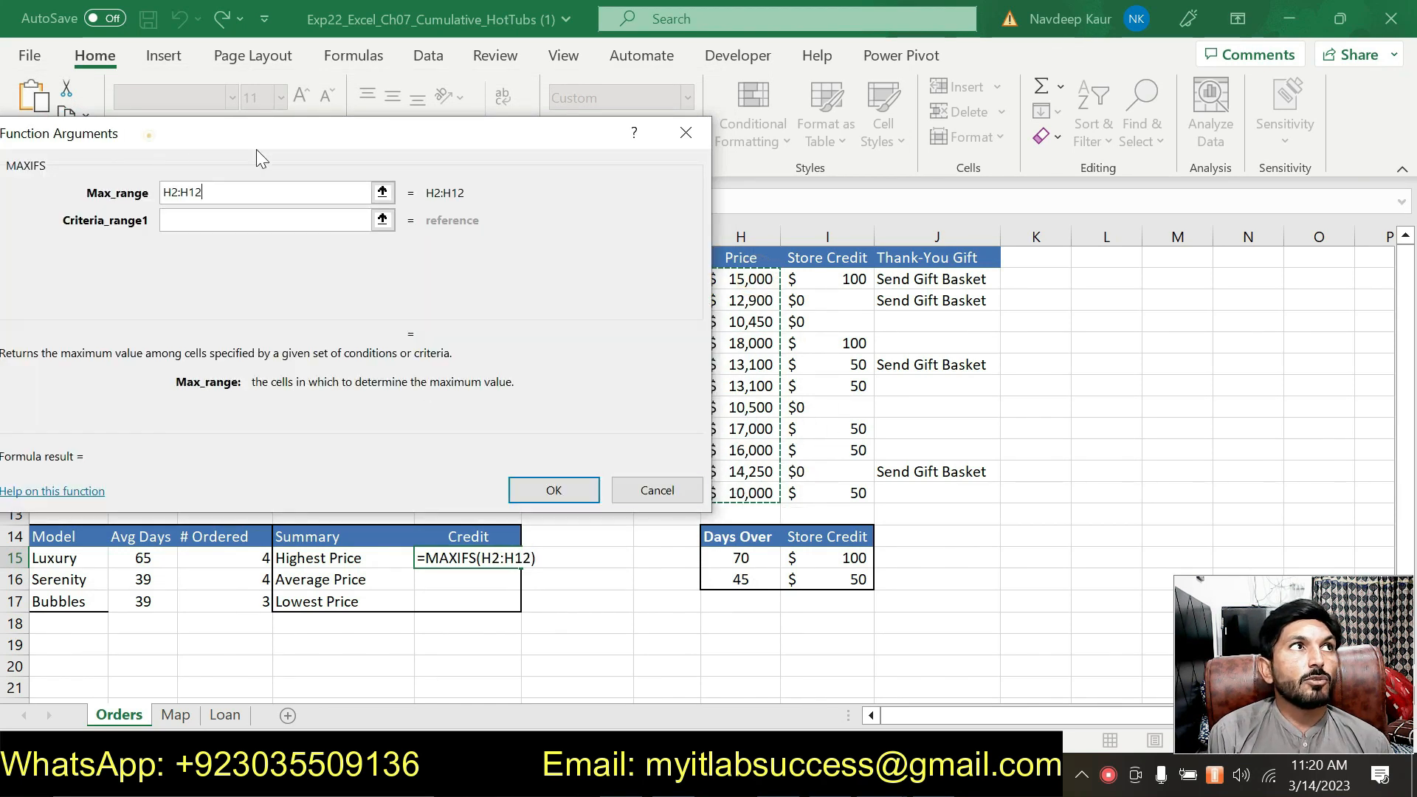
left_click_drag(149, 135, 436, 162)
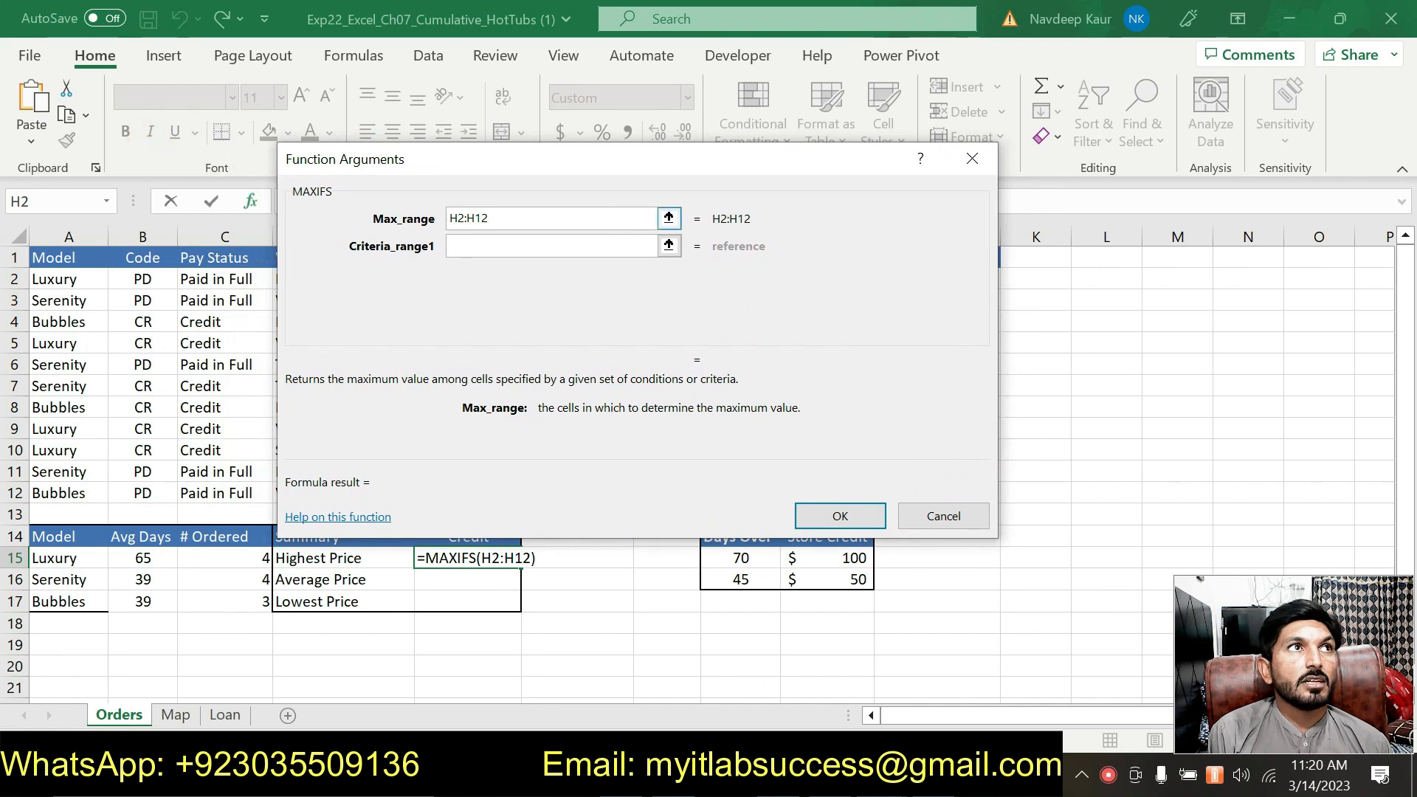
Make the MAXIFS max range fully absolute, written as $H$2:$H$12.
left_click(451, 217)
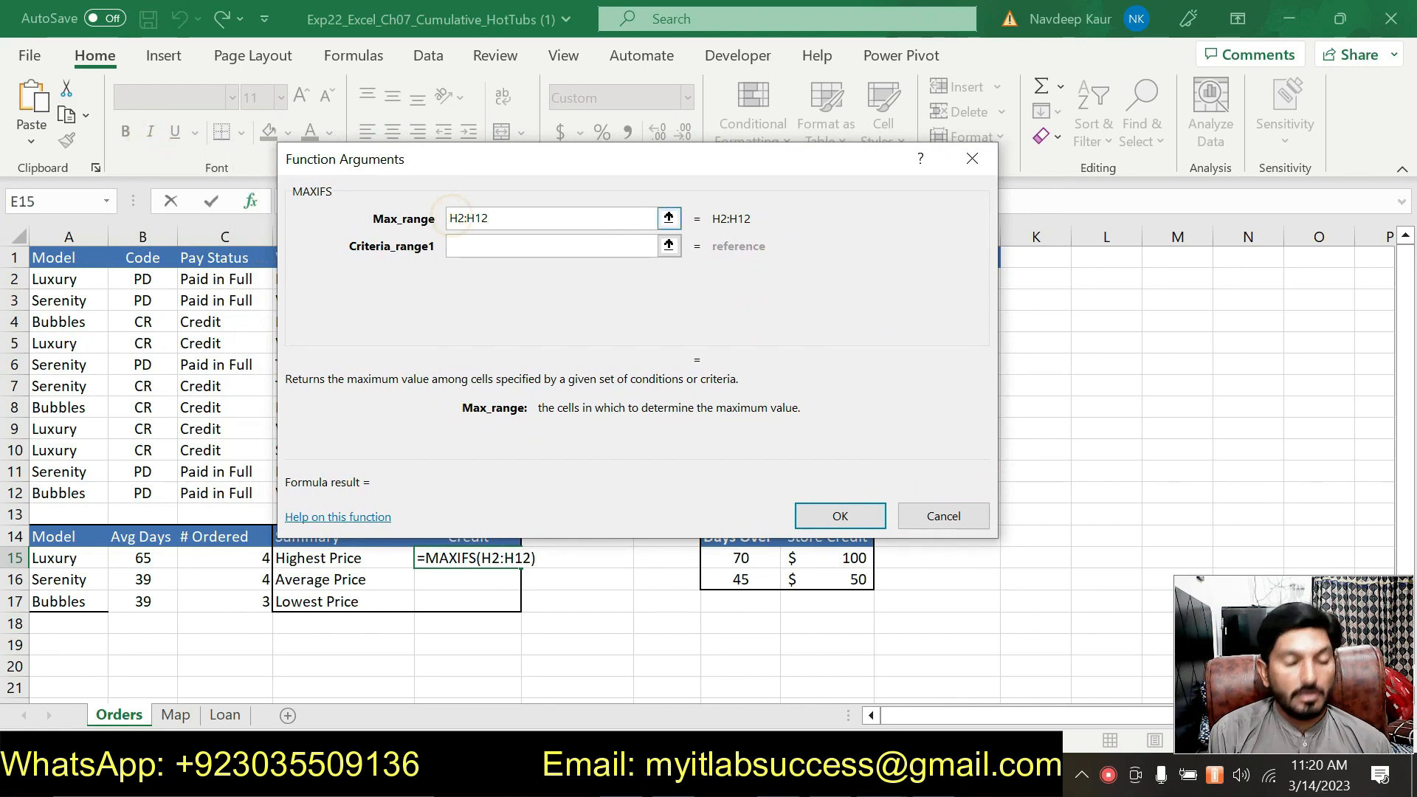
type("$")
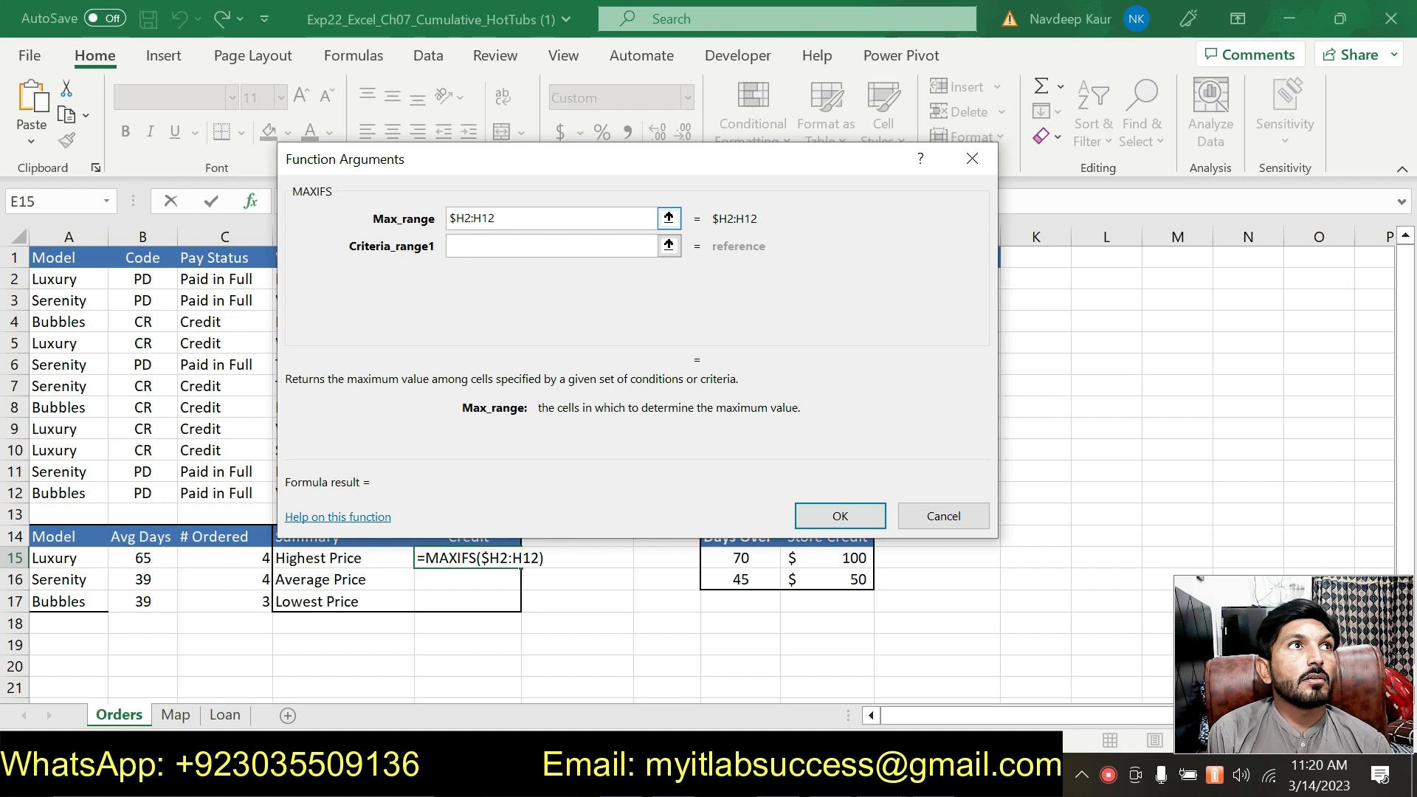
left_click(463, 215)
type("$")
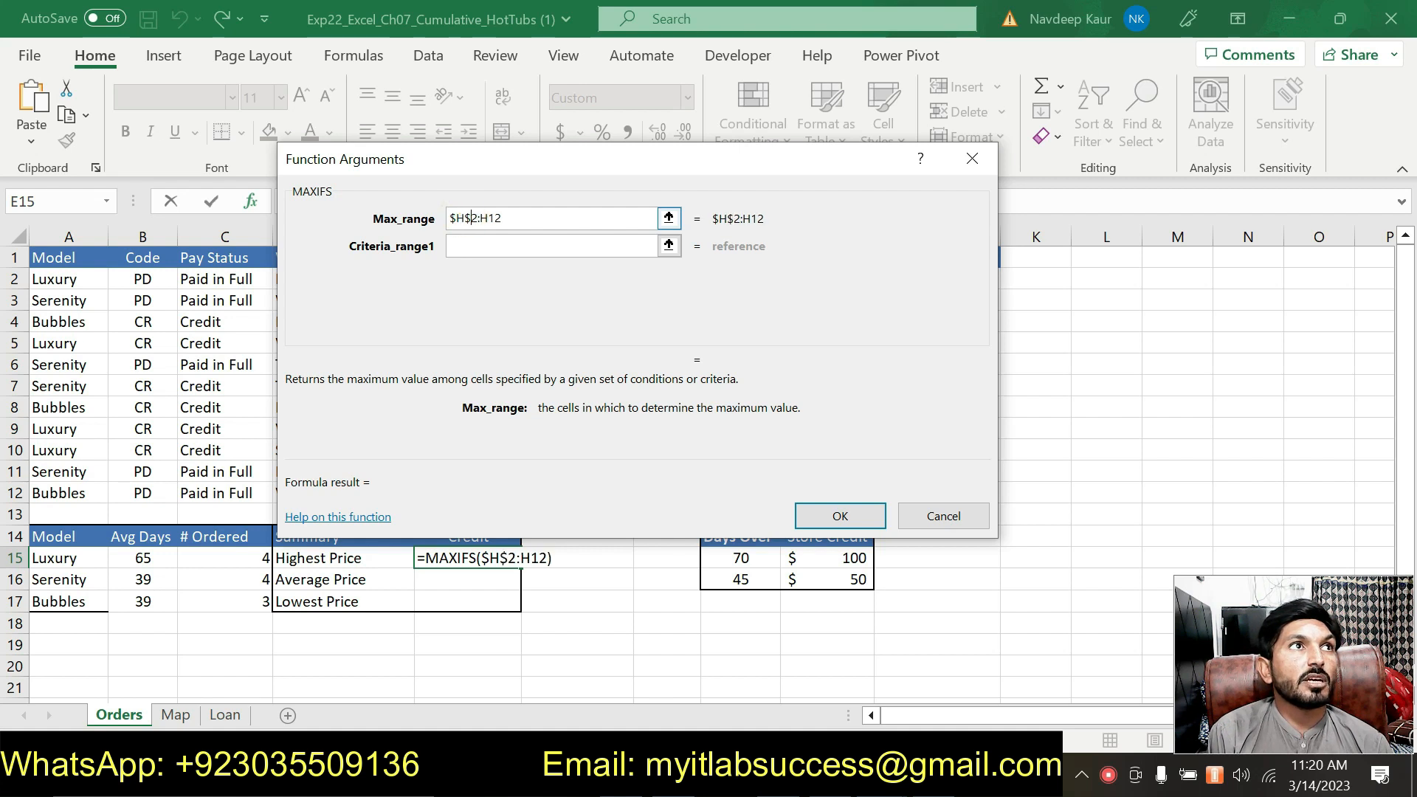
left_click(483, 217)
type("$")
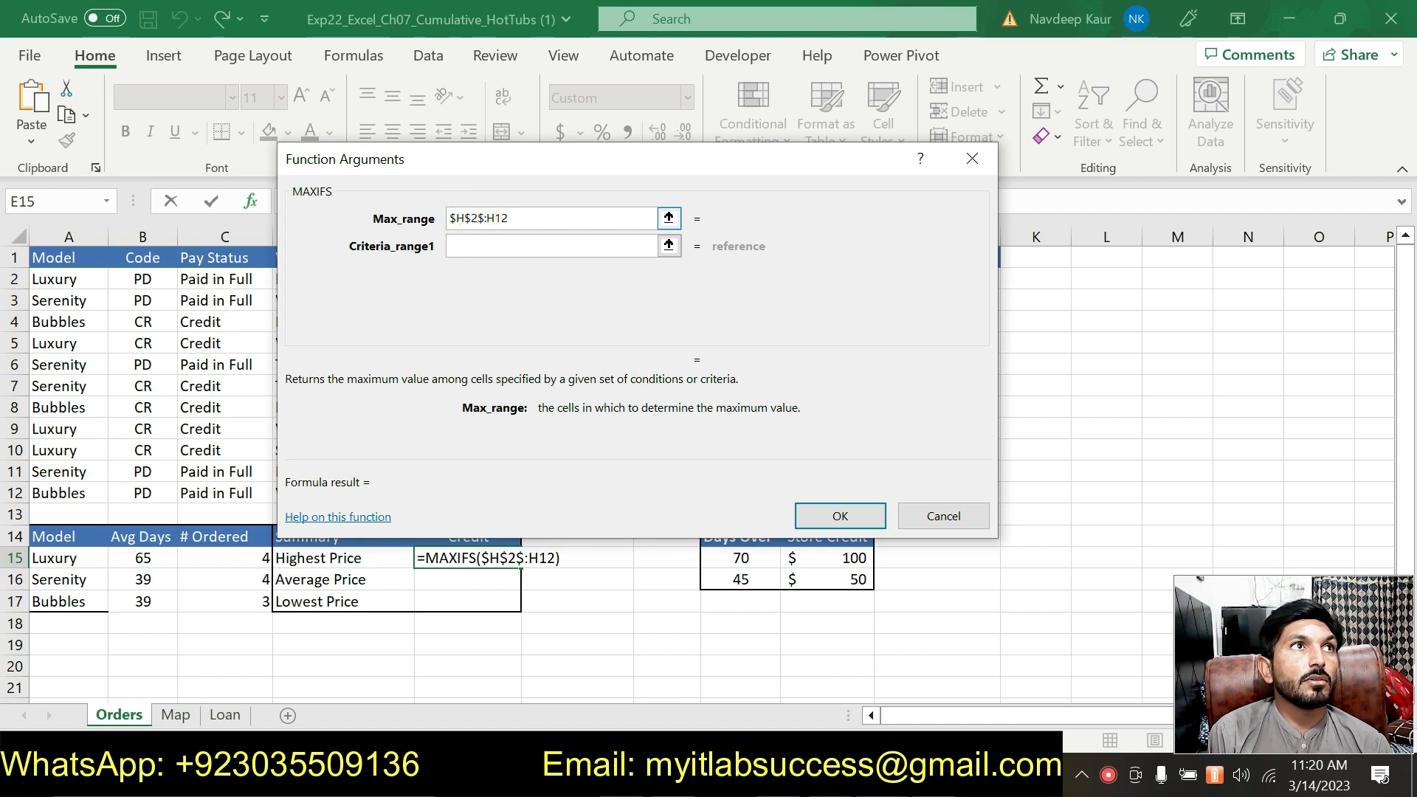
left_click(496, 217)
type("$")
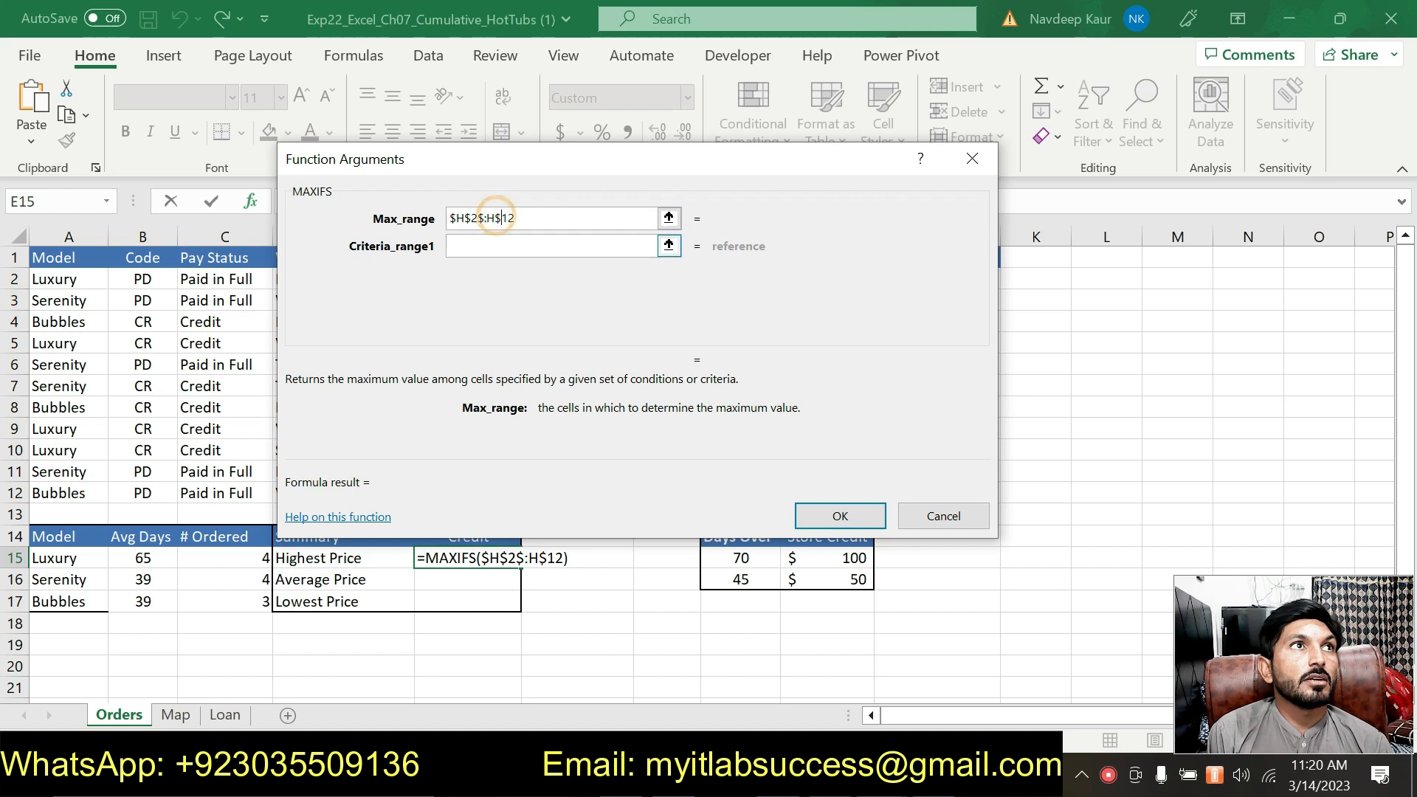
left_click(510, 255)
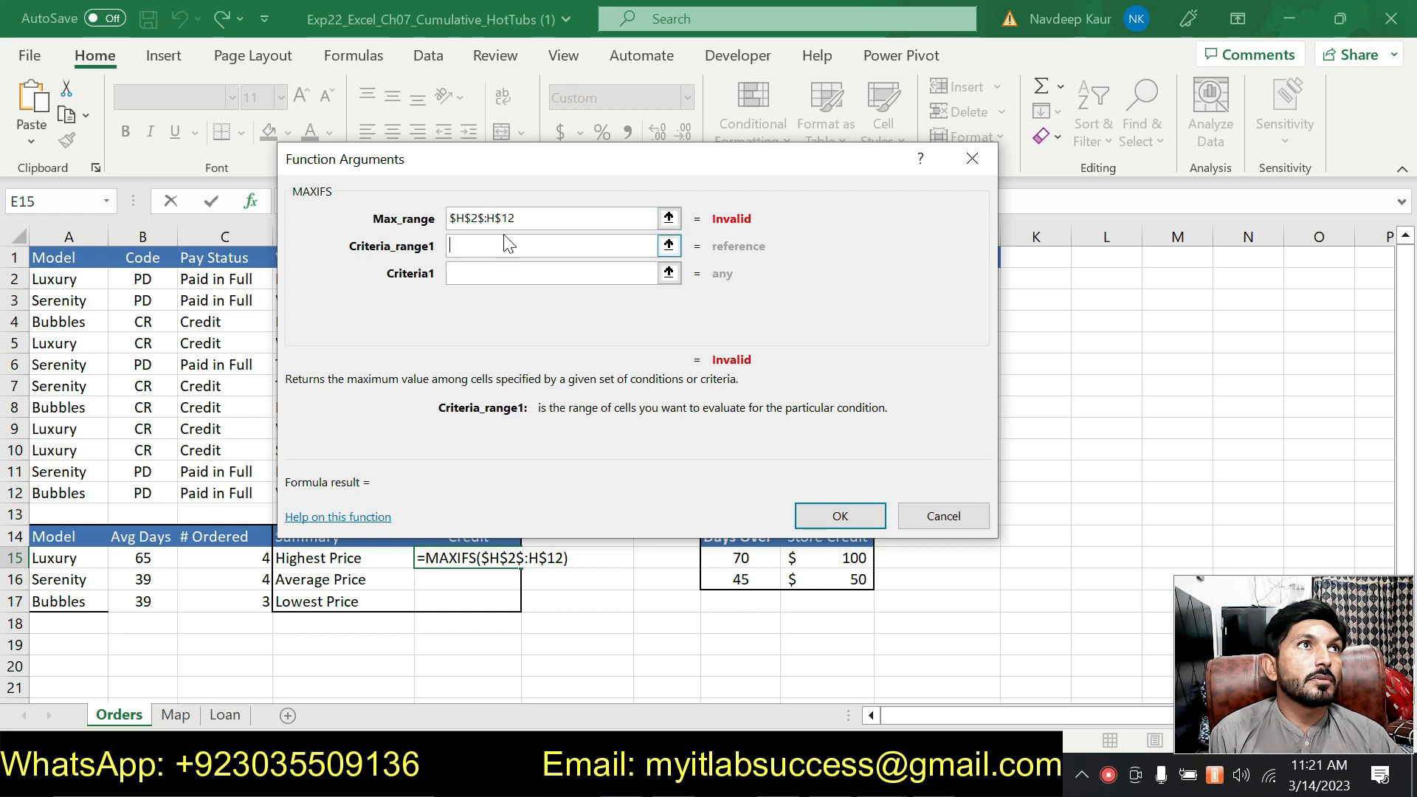
left_click(484, 218)
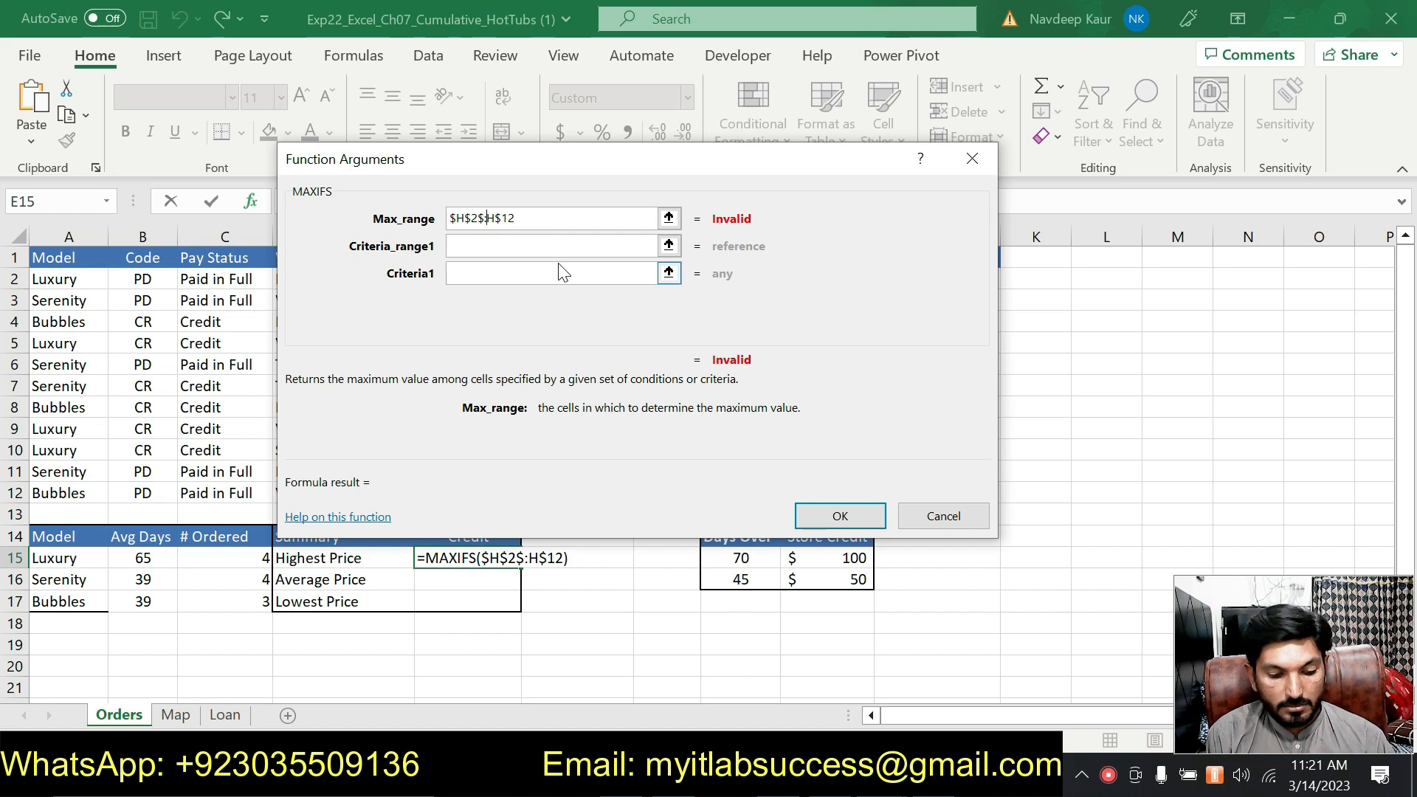
type("#")
key("BackSpace")
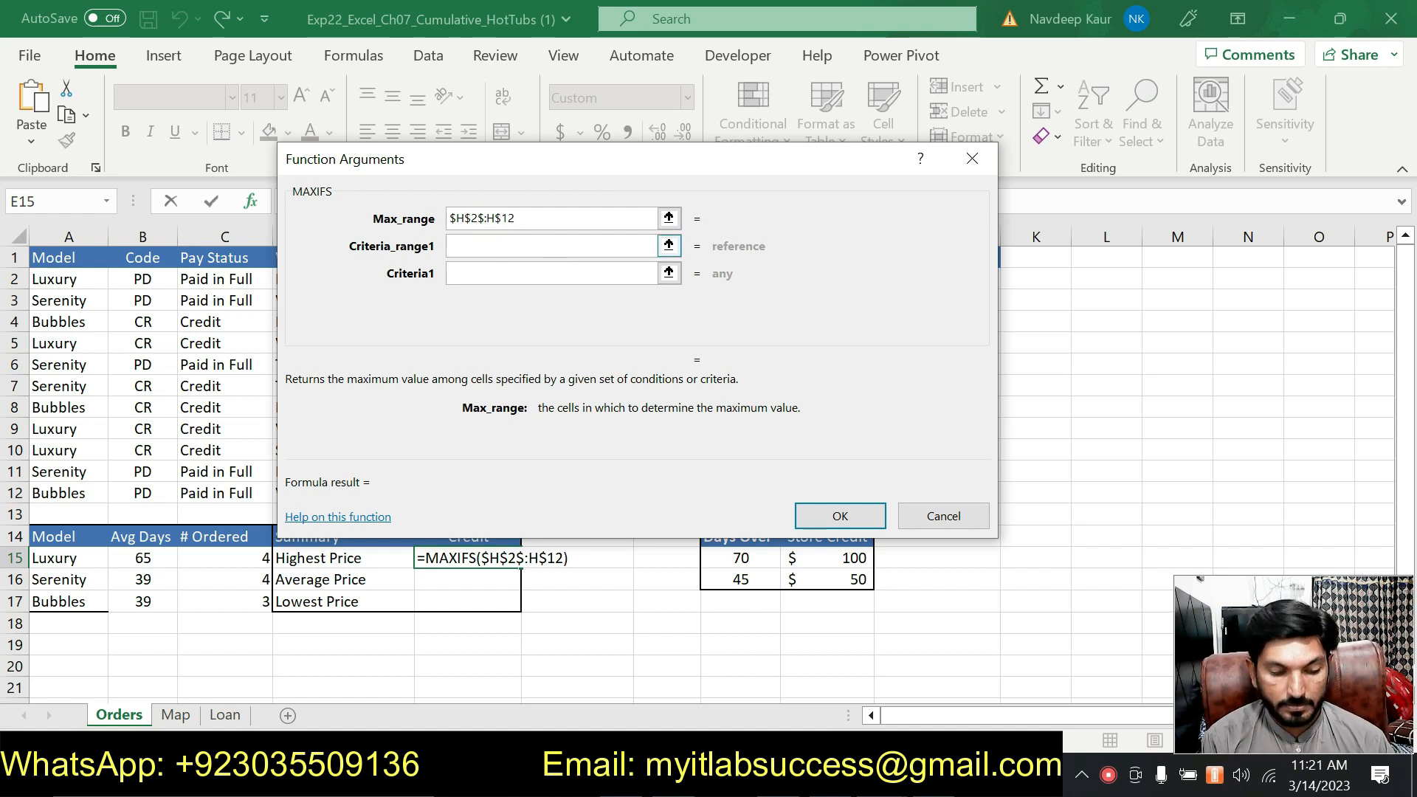
type("$")
left_click(480, 246)
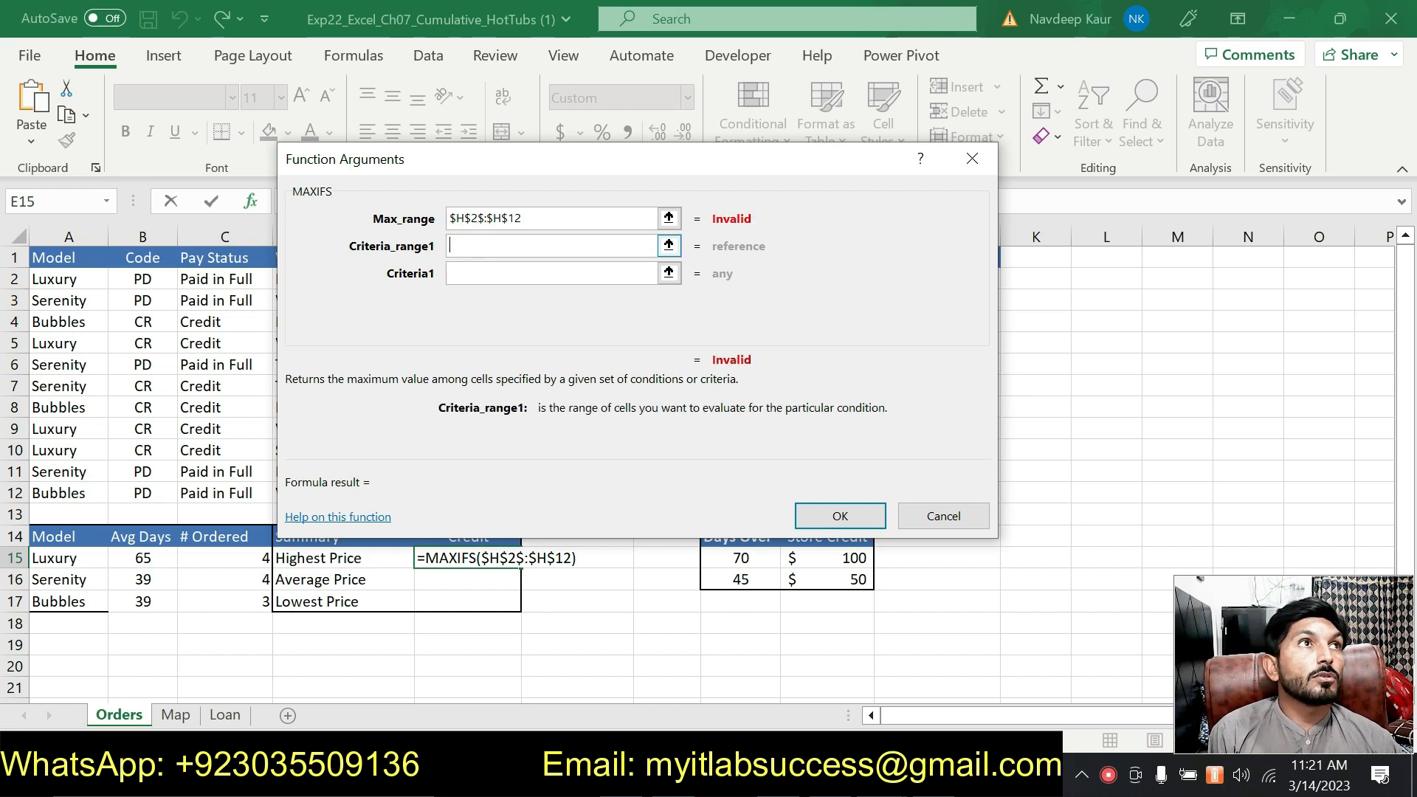
left_click(482, 221)
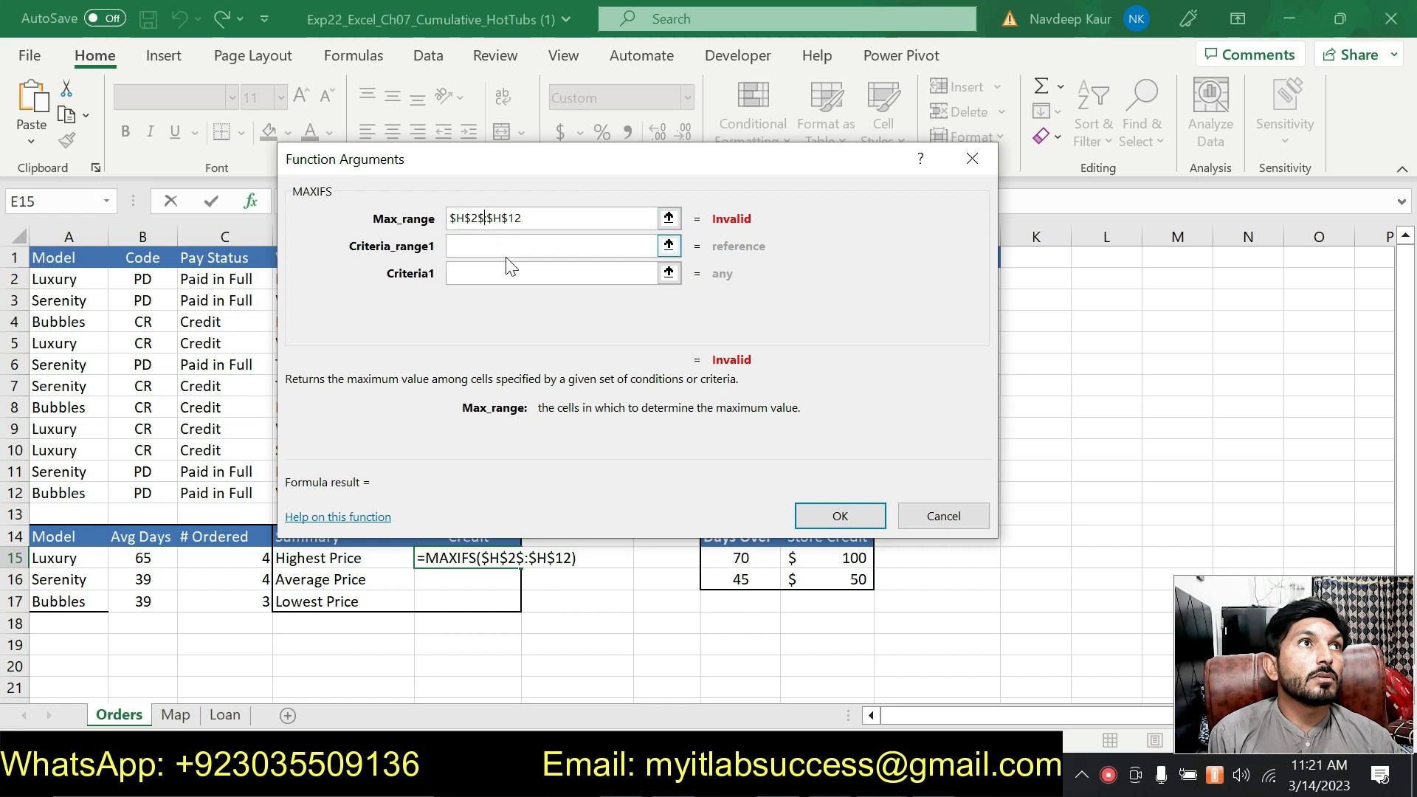
key("BackSpace")
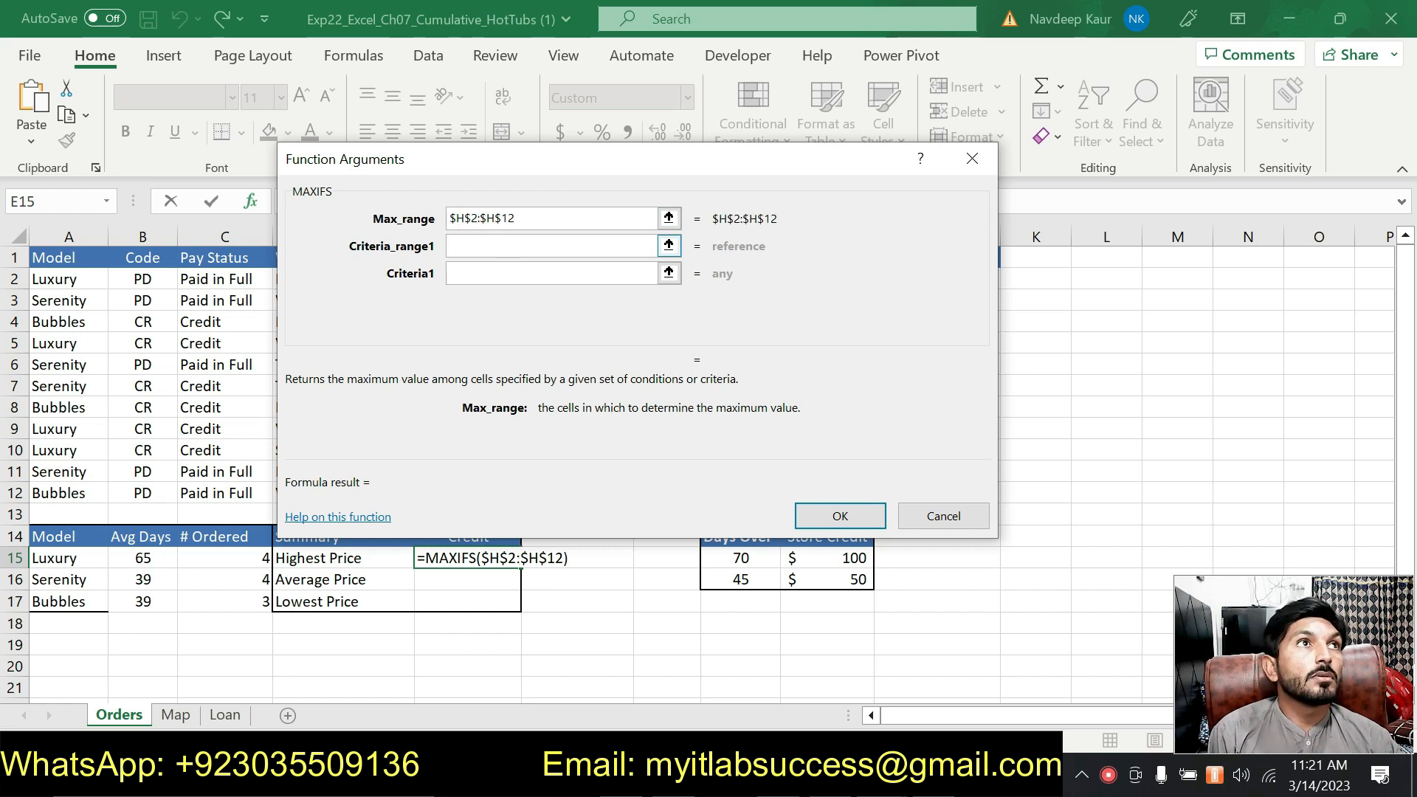
Set the first criteria range to the model names as $A$2:$A$12 and its criterion to the model in A15.
left_click(508, 253)
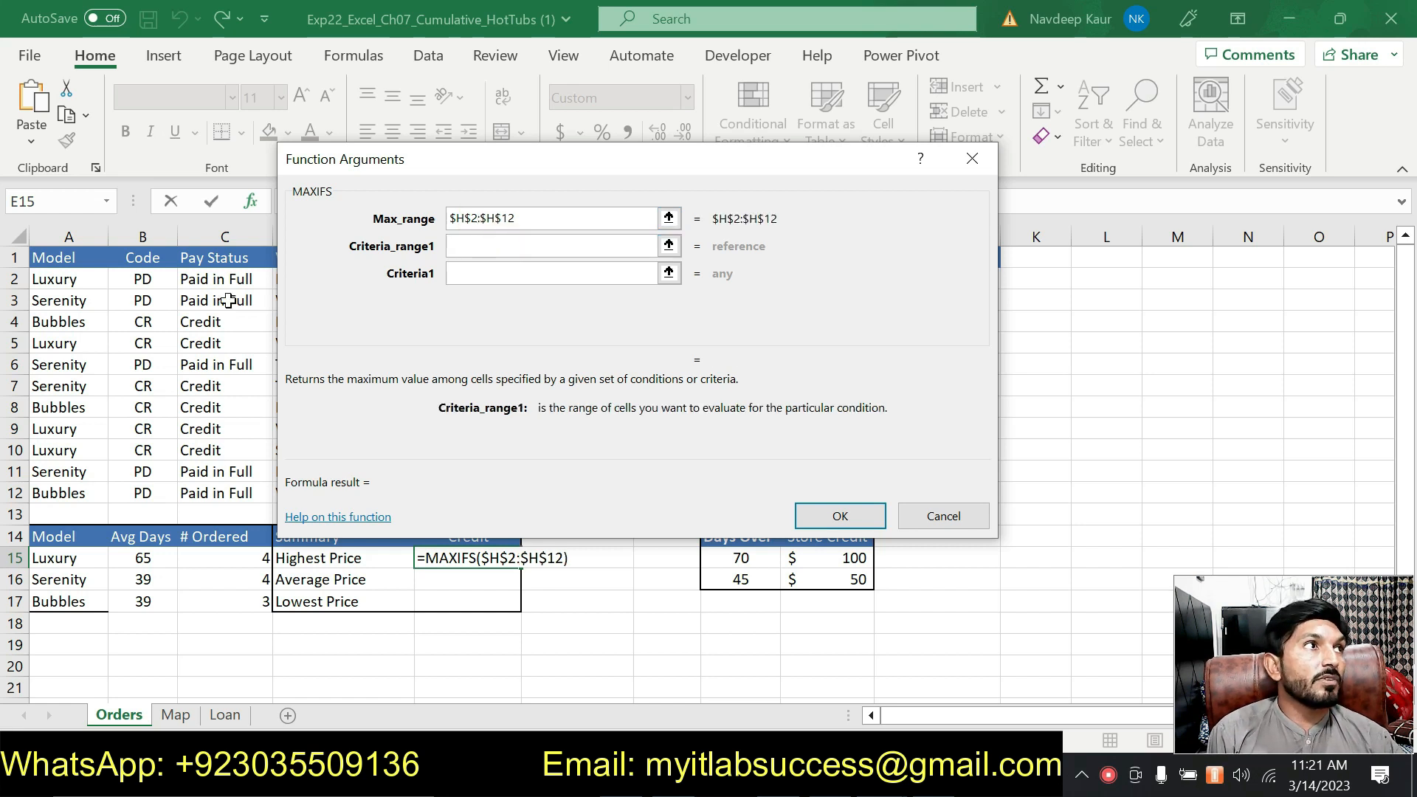
left_click_drag(92, 279, 90, 494)
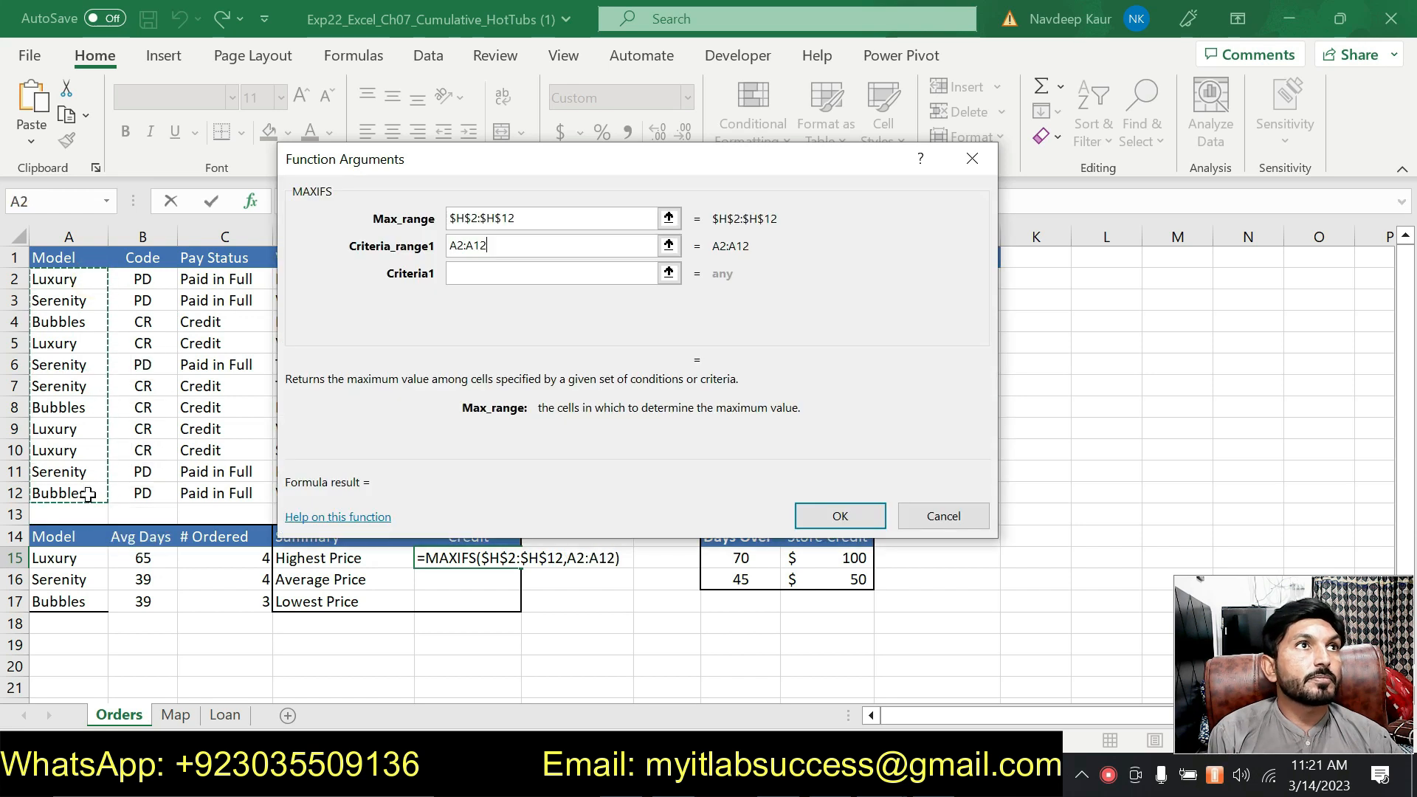
left_click(451, 247)
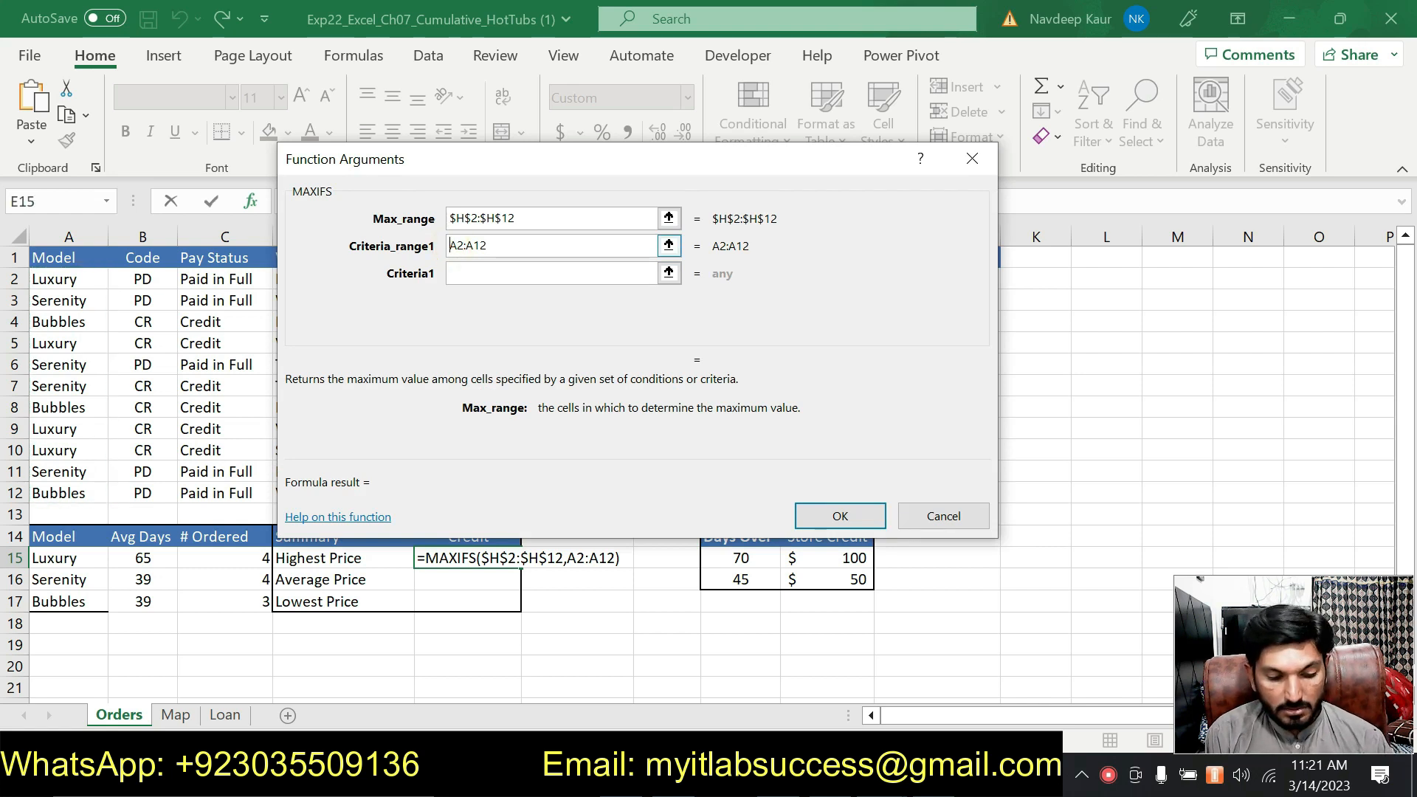
type("$")
left_click(459, 246)
type("$")
left_click(480, 246)
type("$")
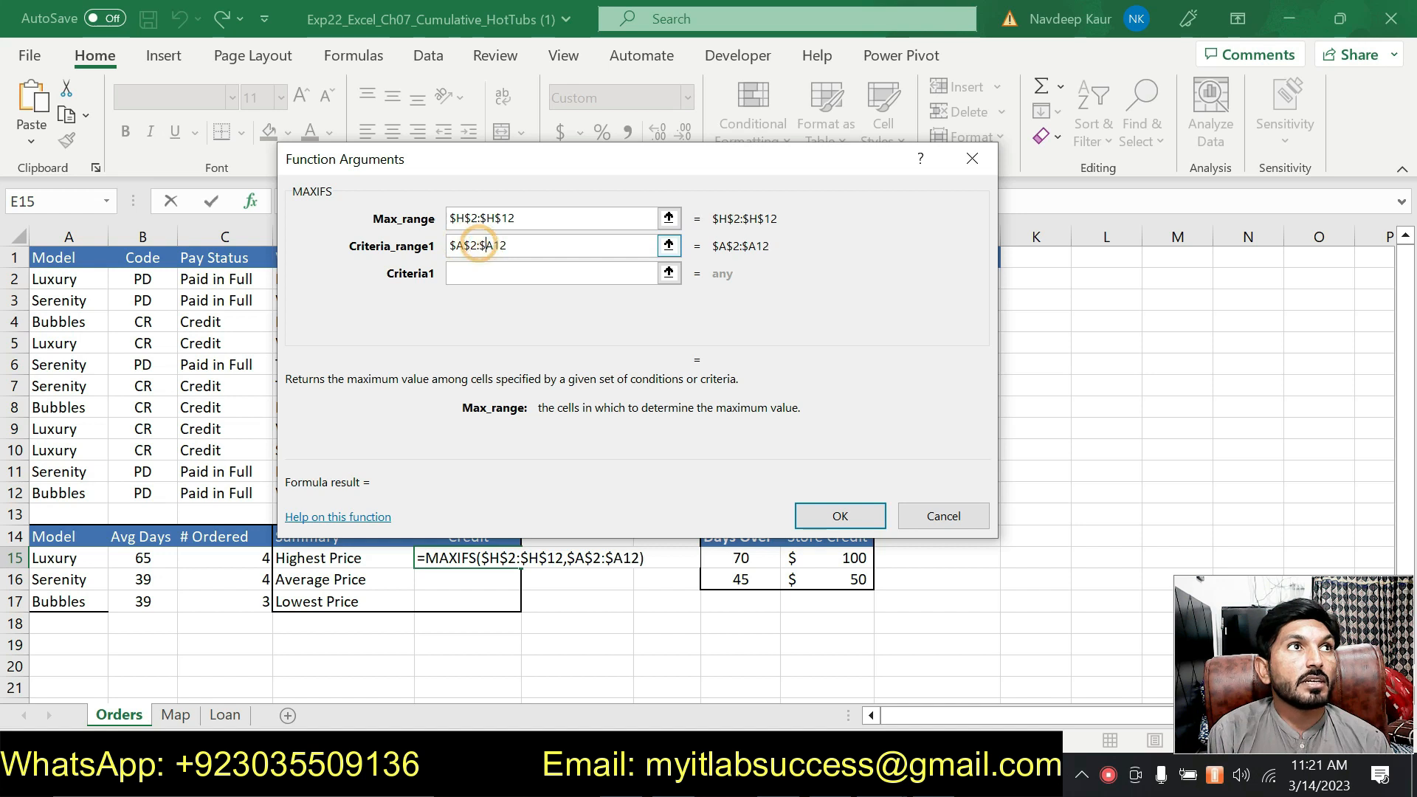
left_click(493, 246)
type("$")
left_click(500, 272)
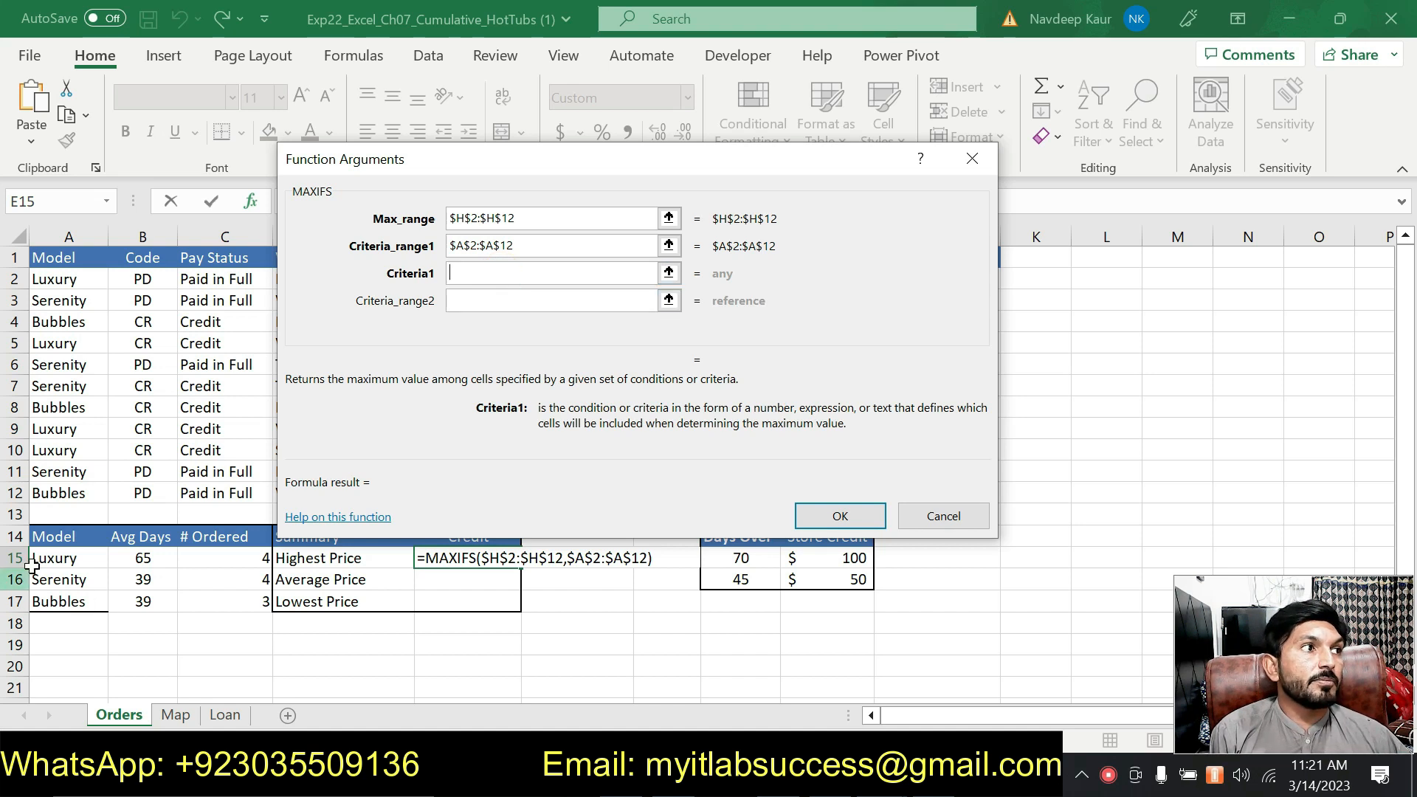
left_click(72, 558)
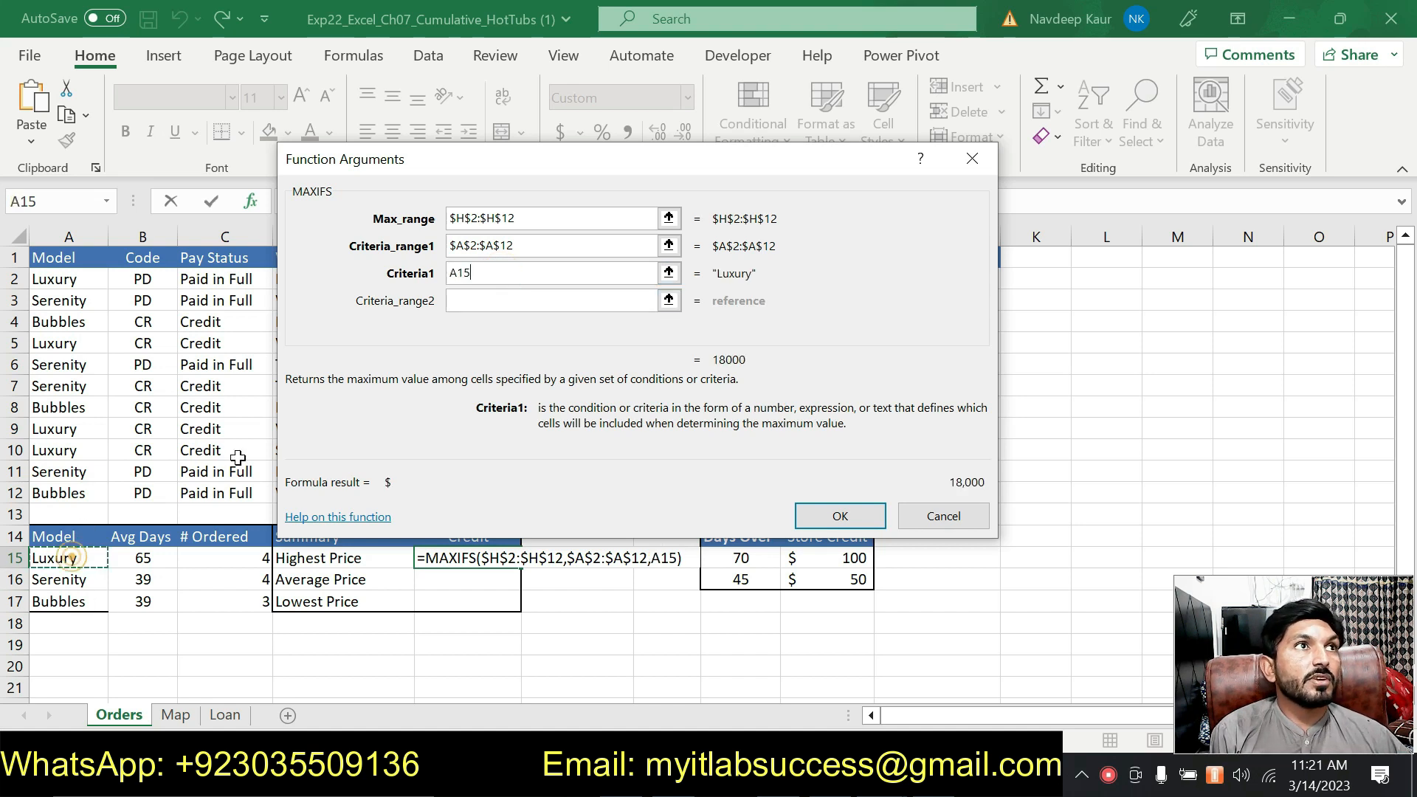
Set the second criteria range to the Pay Status values in C2:C12, written as $C$2:$C$12.
left_click(484, 298)
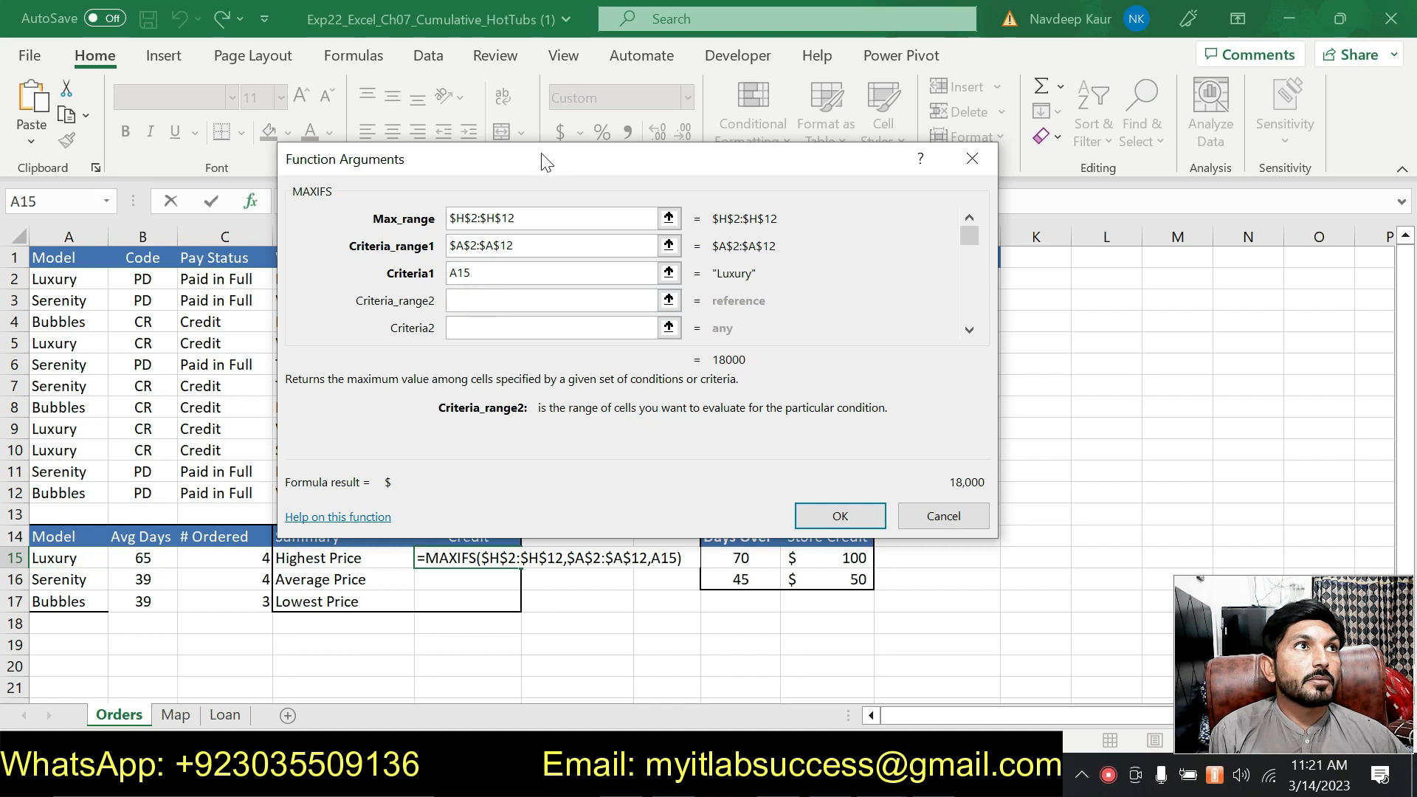
left_click_drag(544, 161, 691, 118)
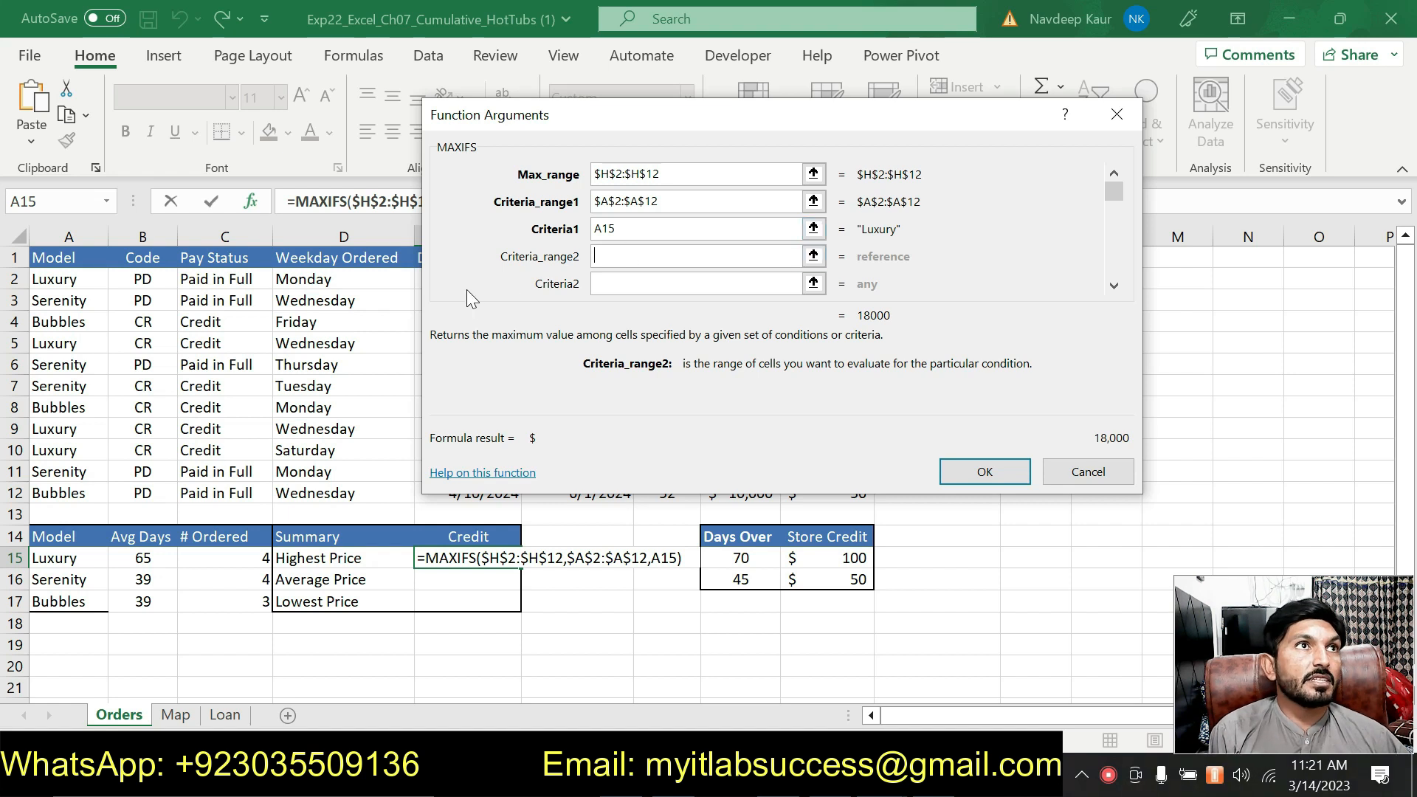
left_click_drag(218, 279, 216, 484)
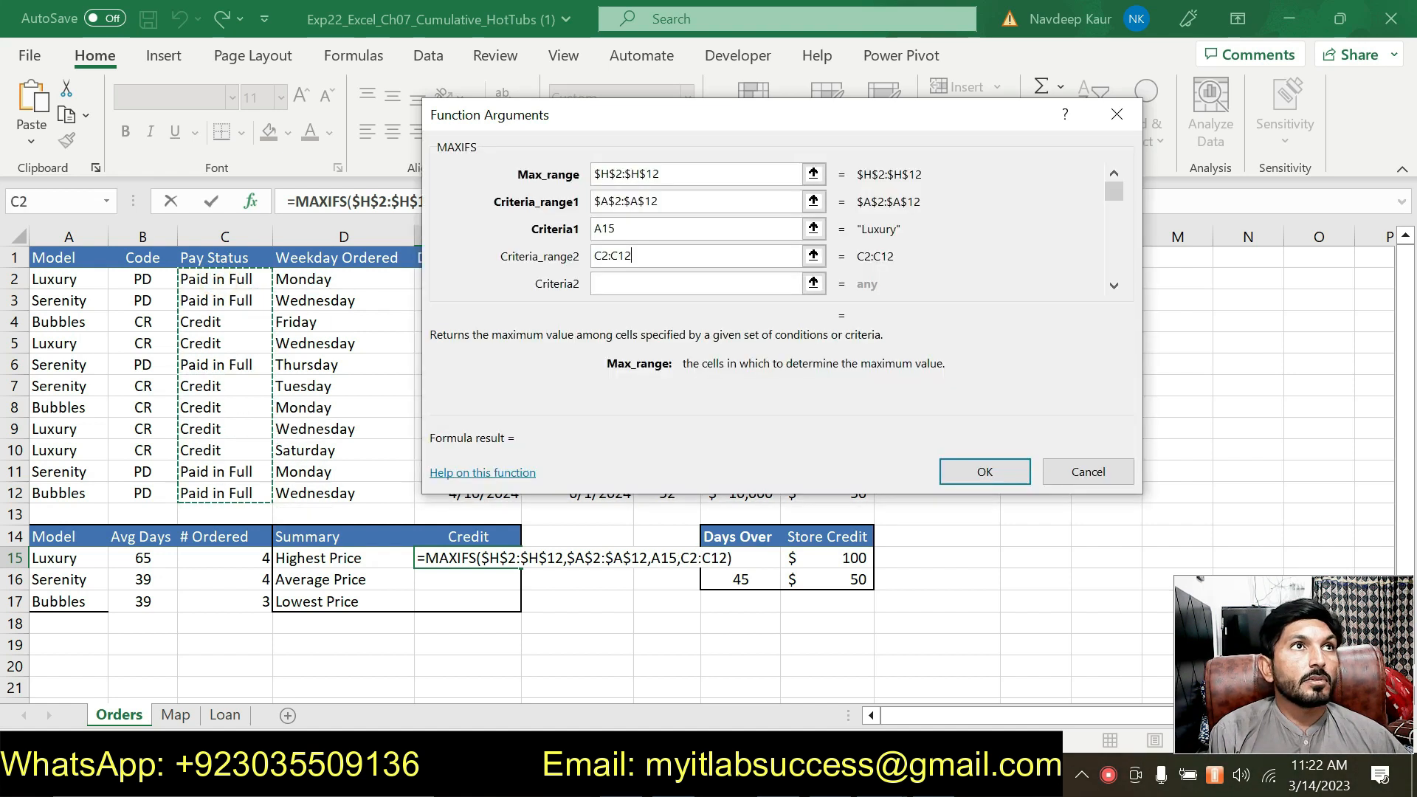
left_click(596, 257)
type("$")
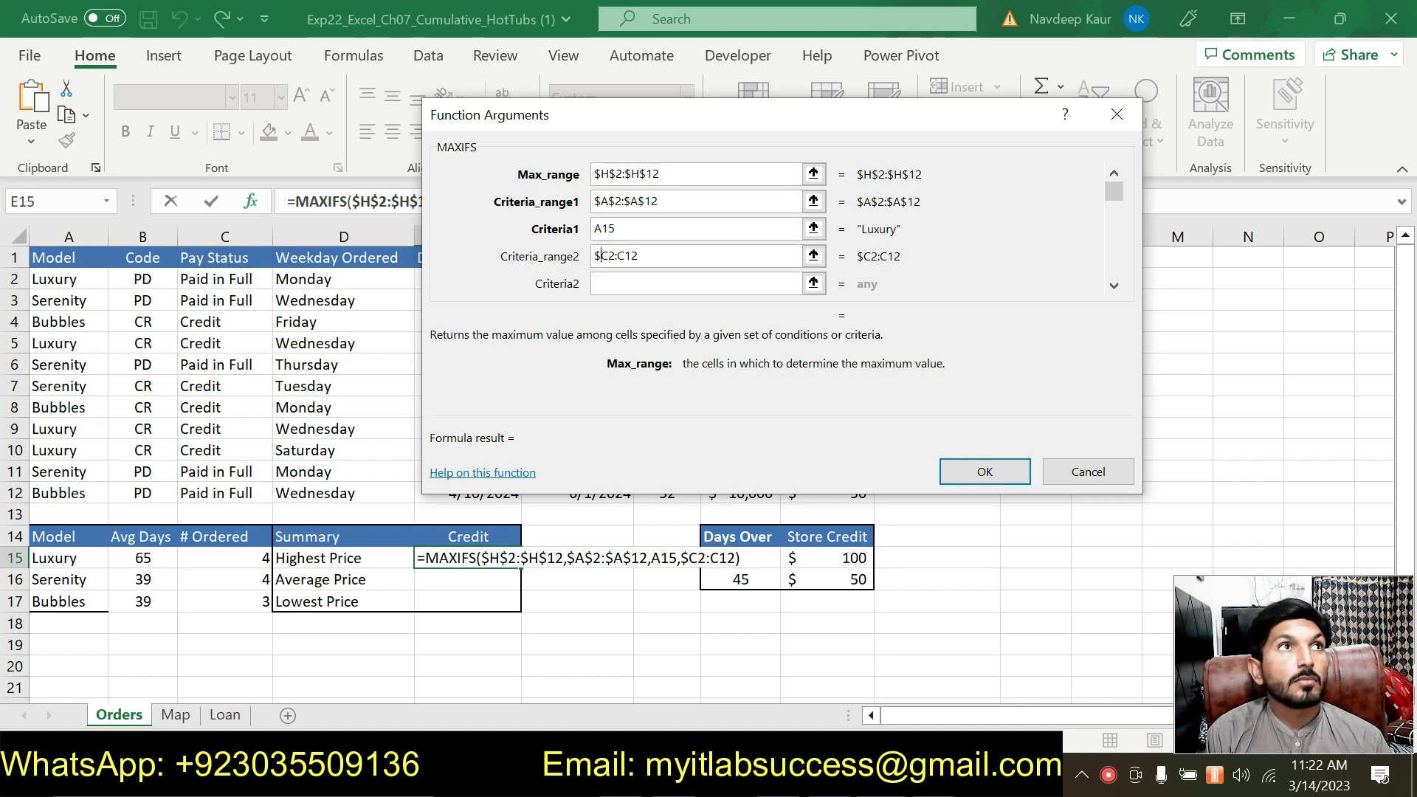
left_click(607, 256)
type("$")
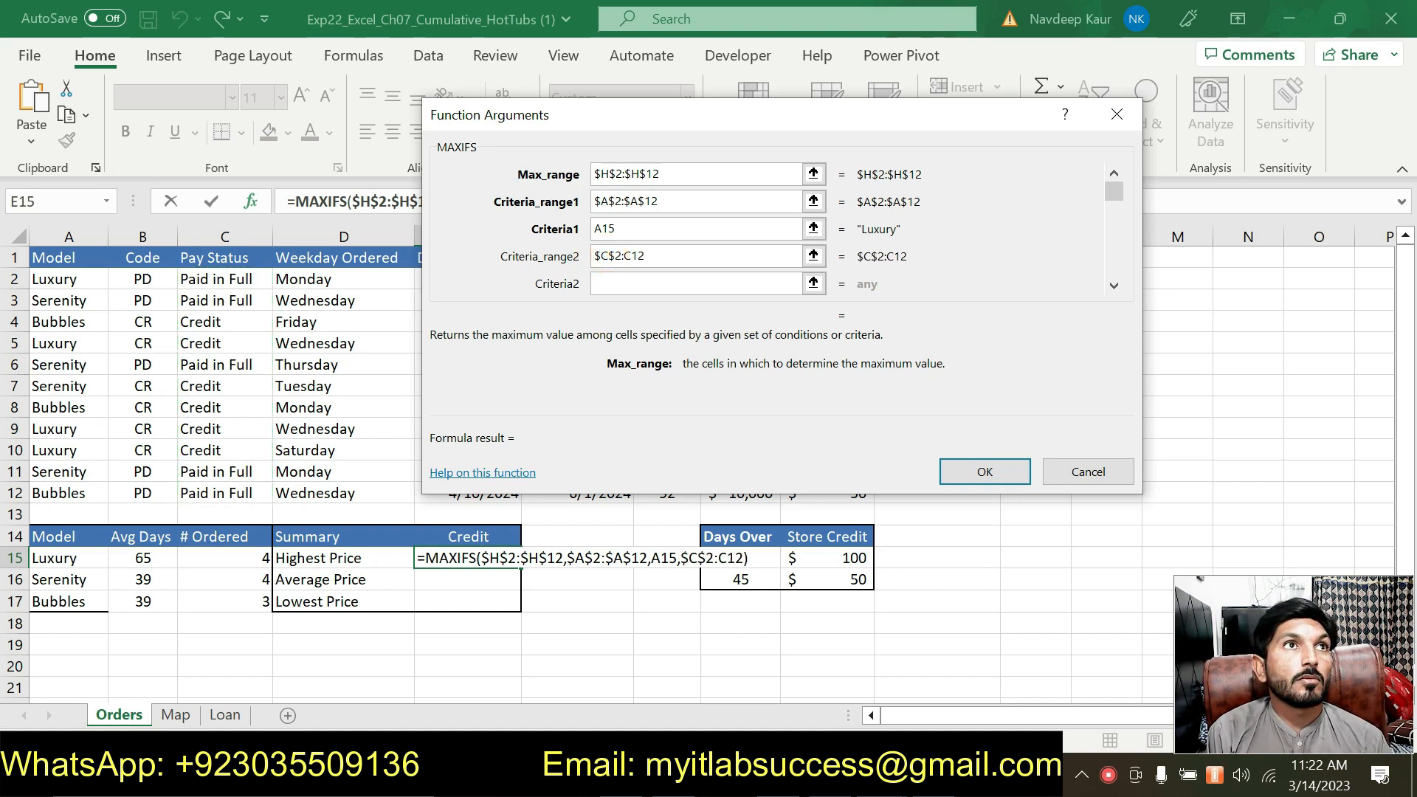
left_click(624, 256)
type("$")
left_click(630, 256)
type("$C$")
Set the second criterion to the Credit heading as $E$14 and complete the MAXIFS formula in E15.
left_click(617, 285)
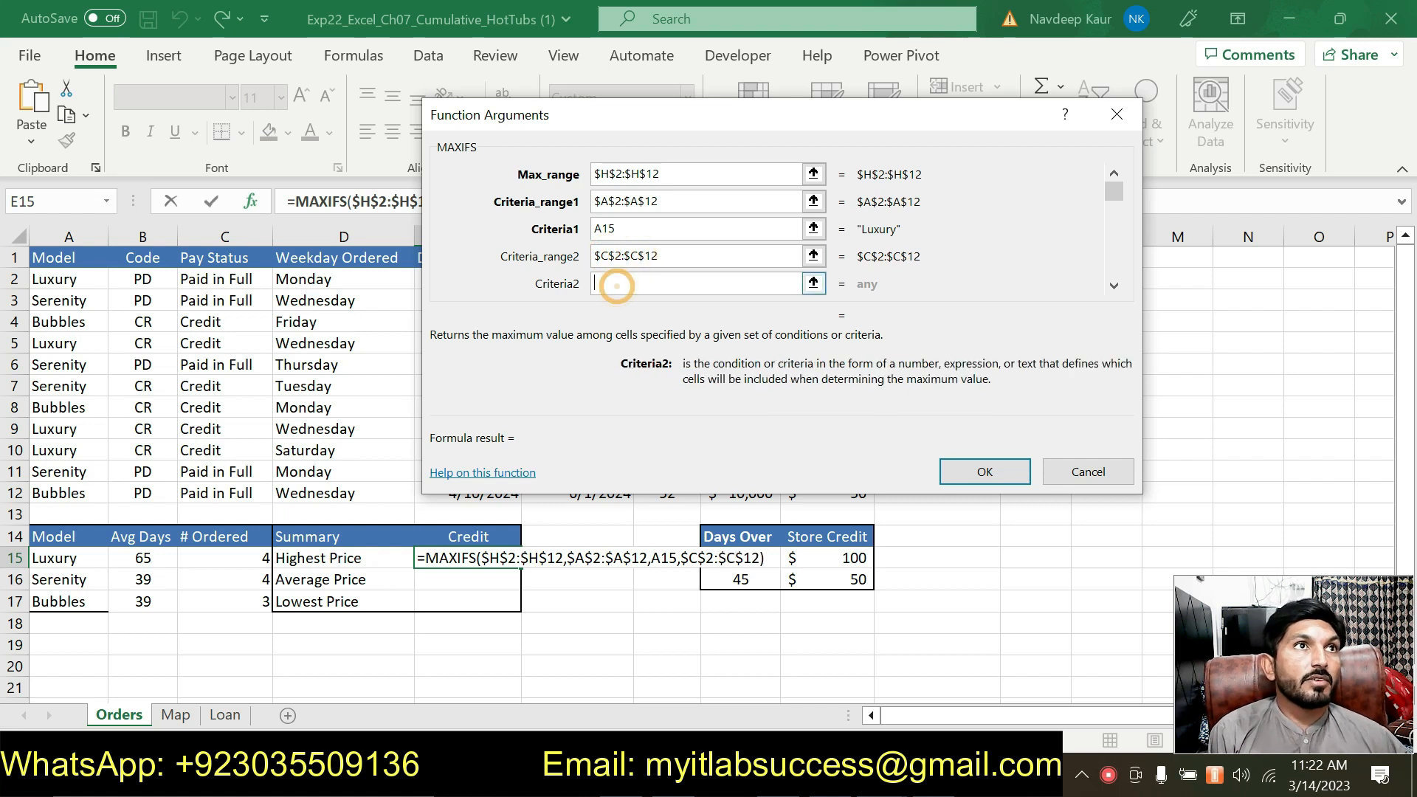
left_click(456, 536)
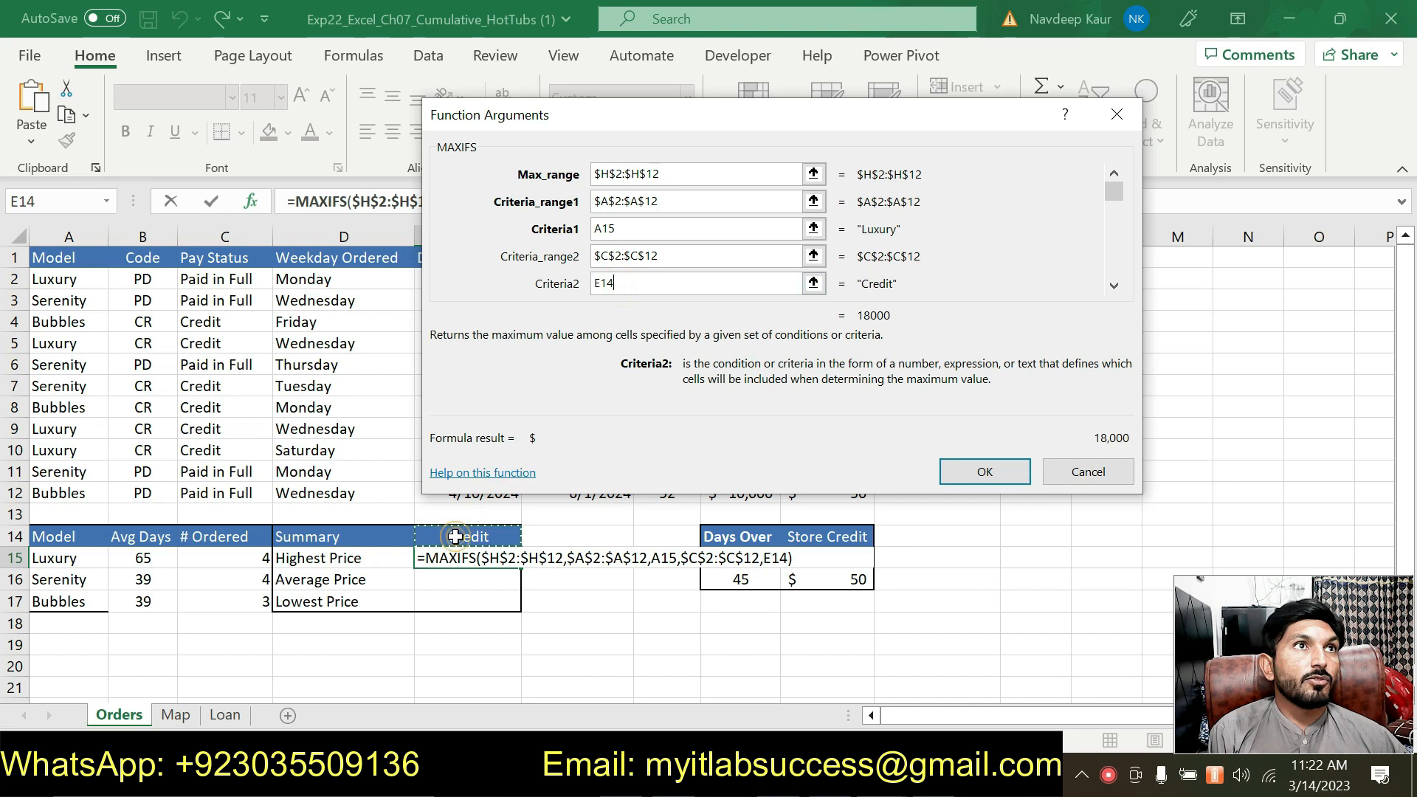
left_click(595, 280)
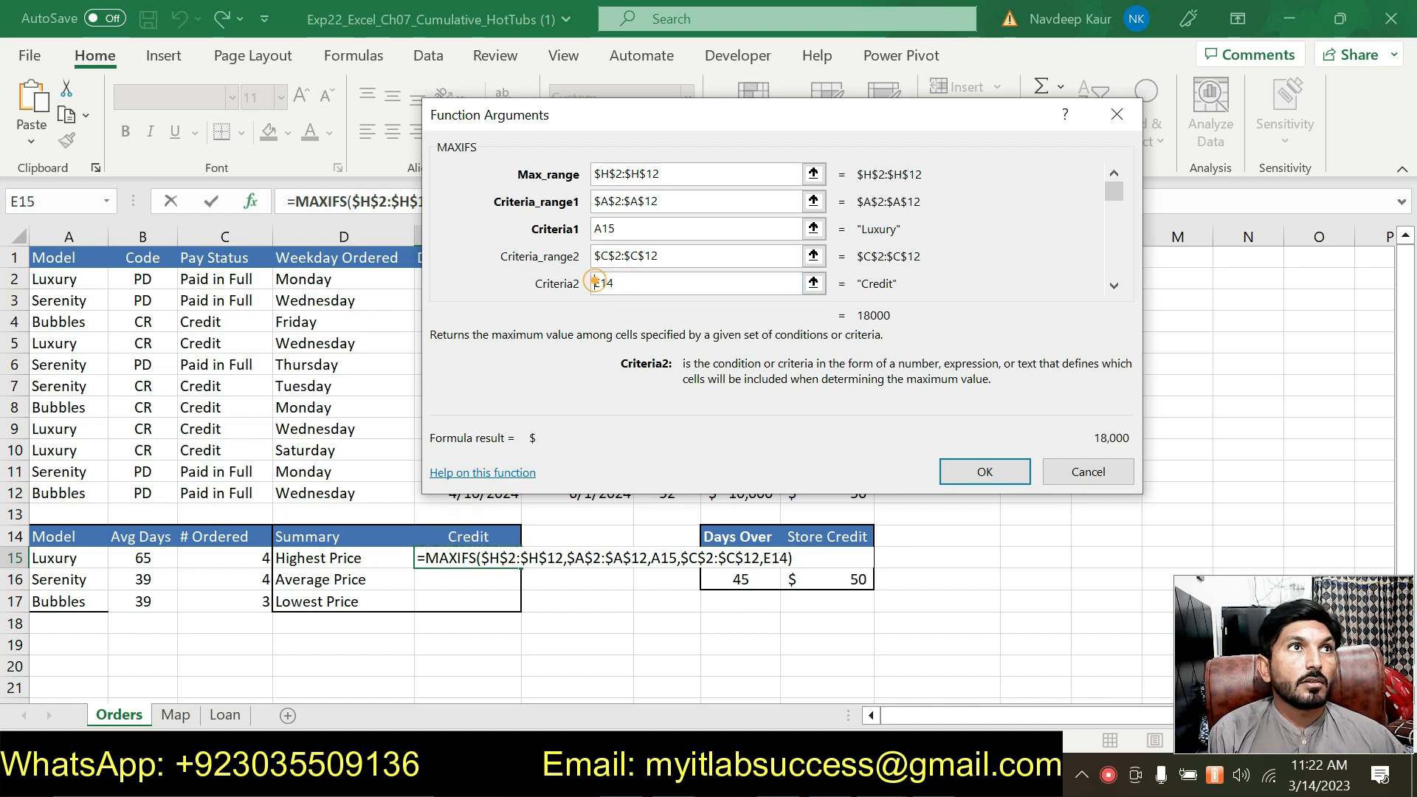
type("#")
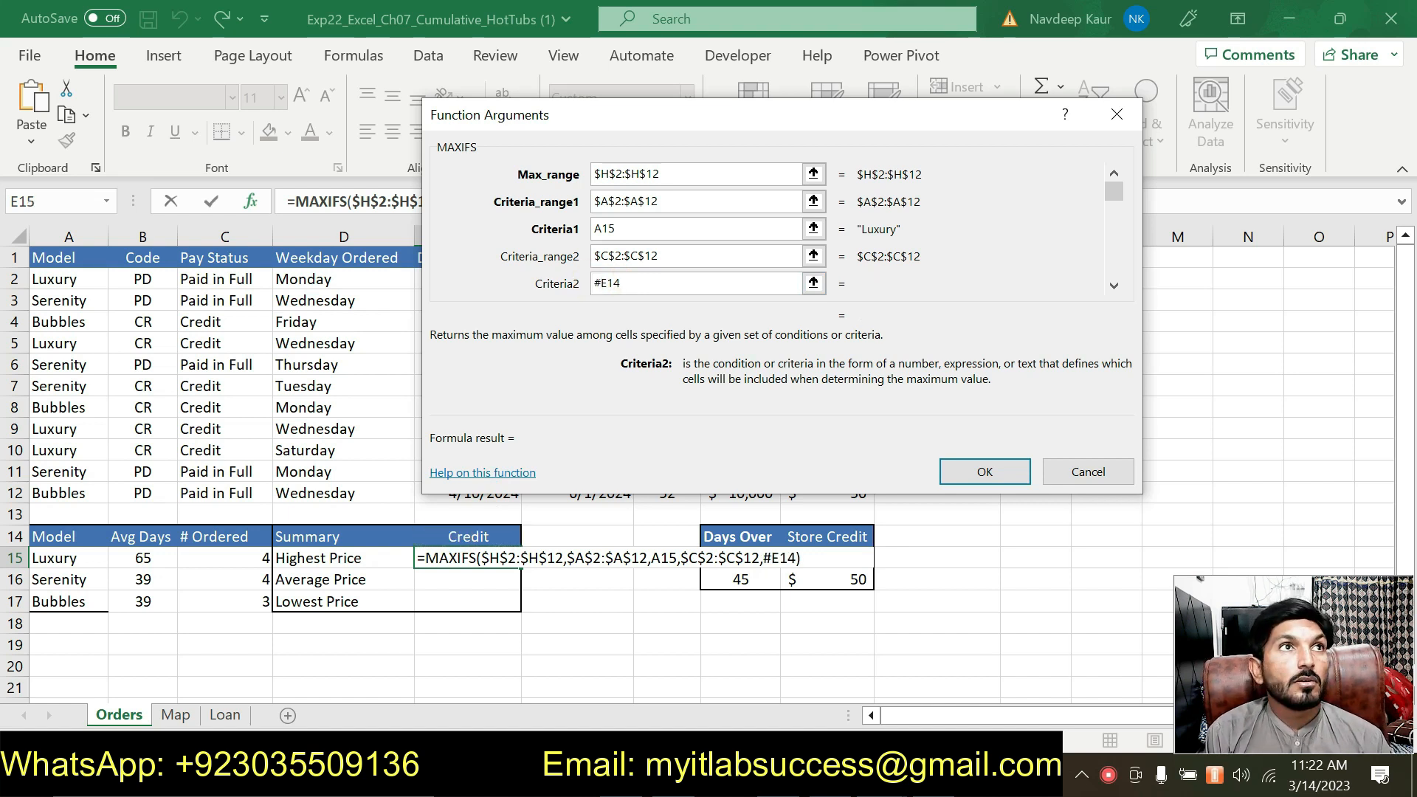
key("BackSpace")
type("$")
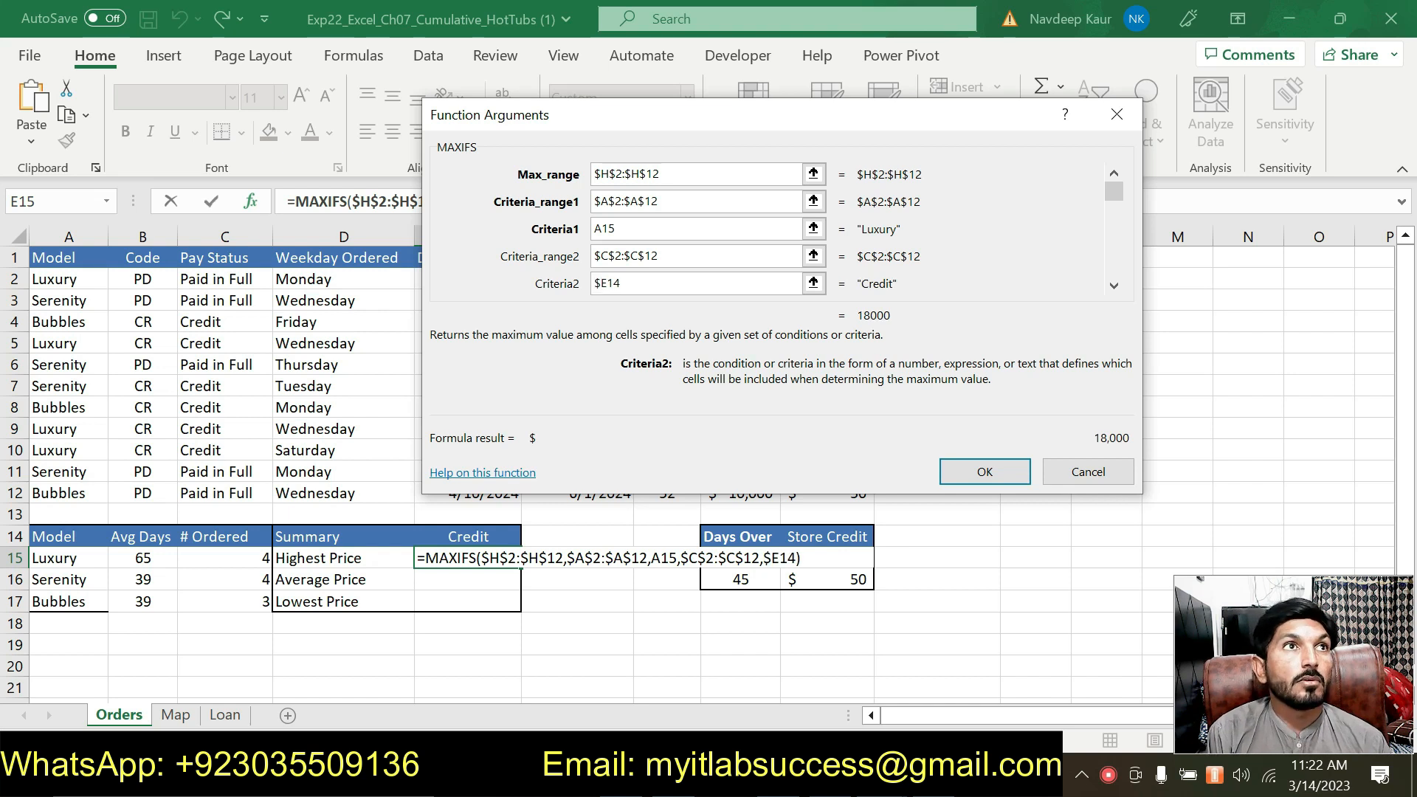
left_click(605, 280)
type("$")
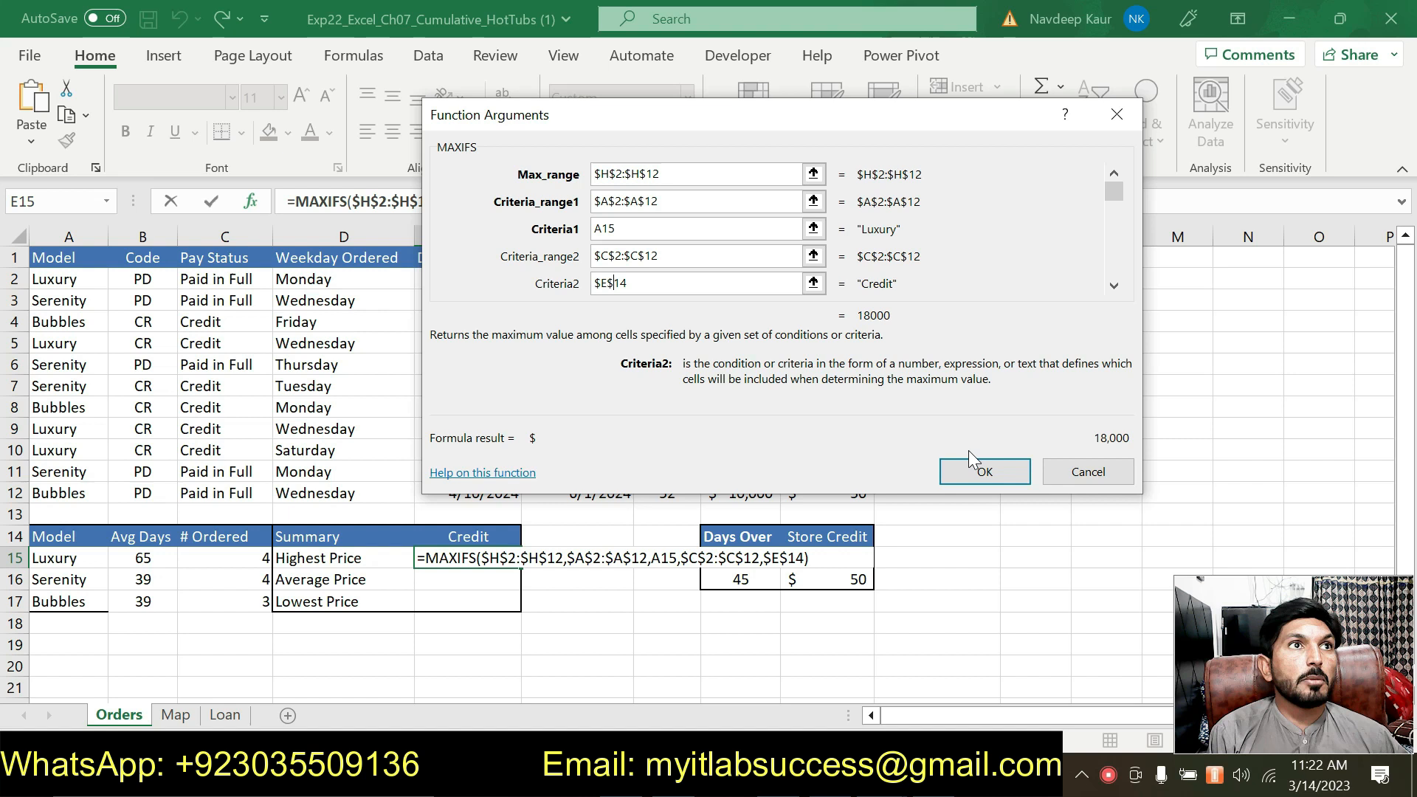
left_click(969, 470)
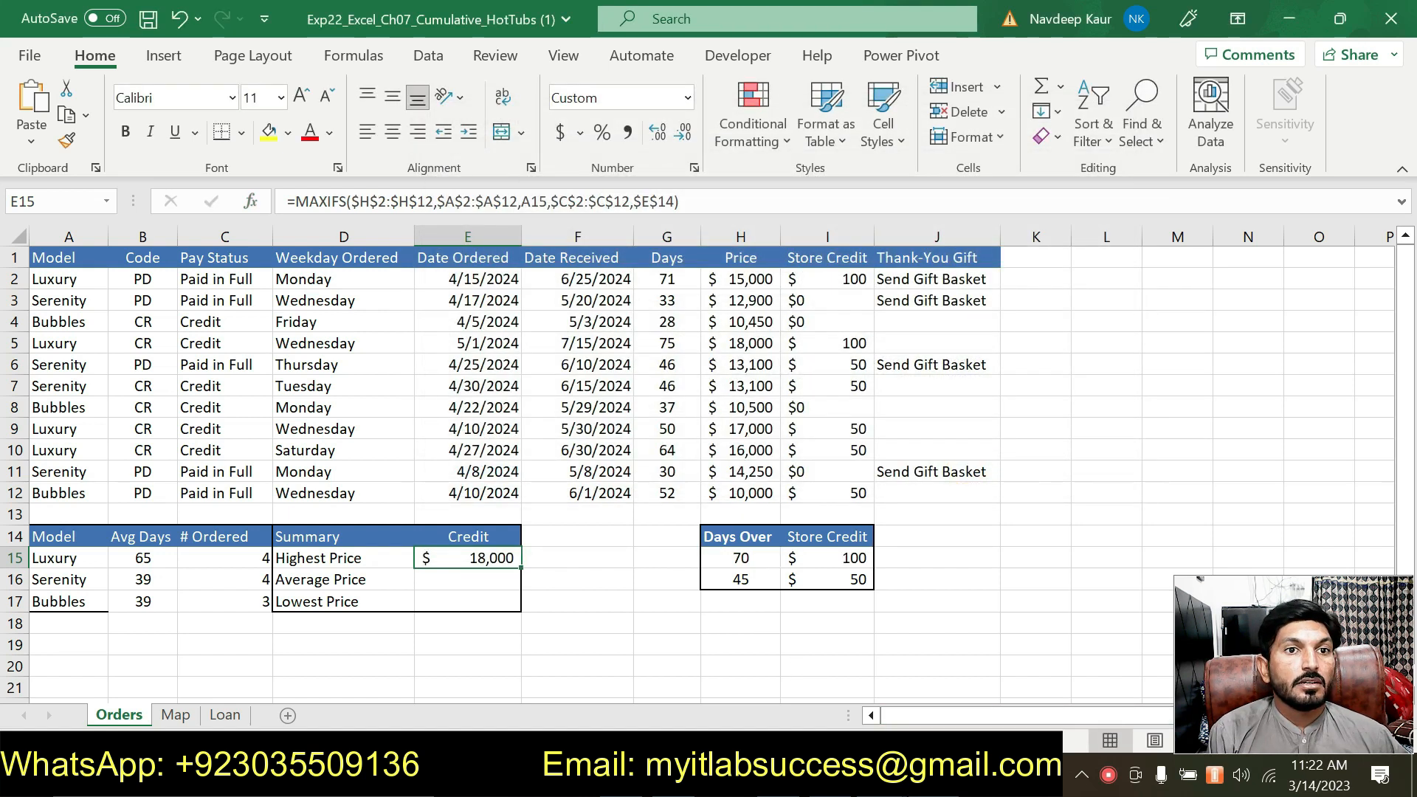
In the Word instructions, move the green highlight from step 10 to the step 11 paragraph on copying E15 to E16, and return to Excel.
key("alt+Tab")
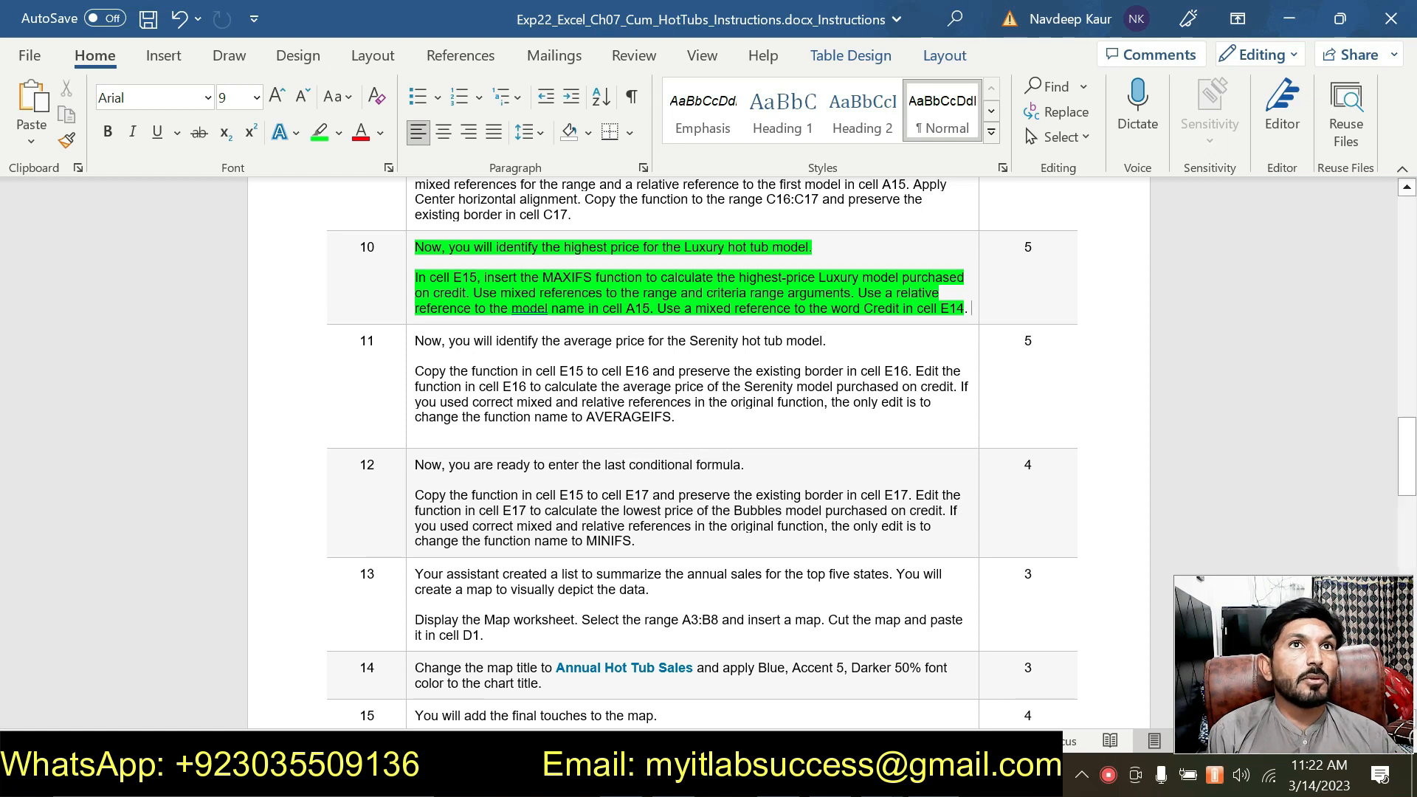
key("ctrl+shift+Up")
key("ctrl+shift+Up")
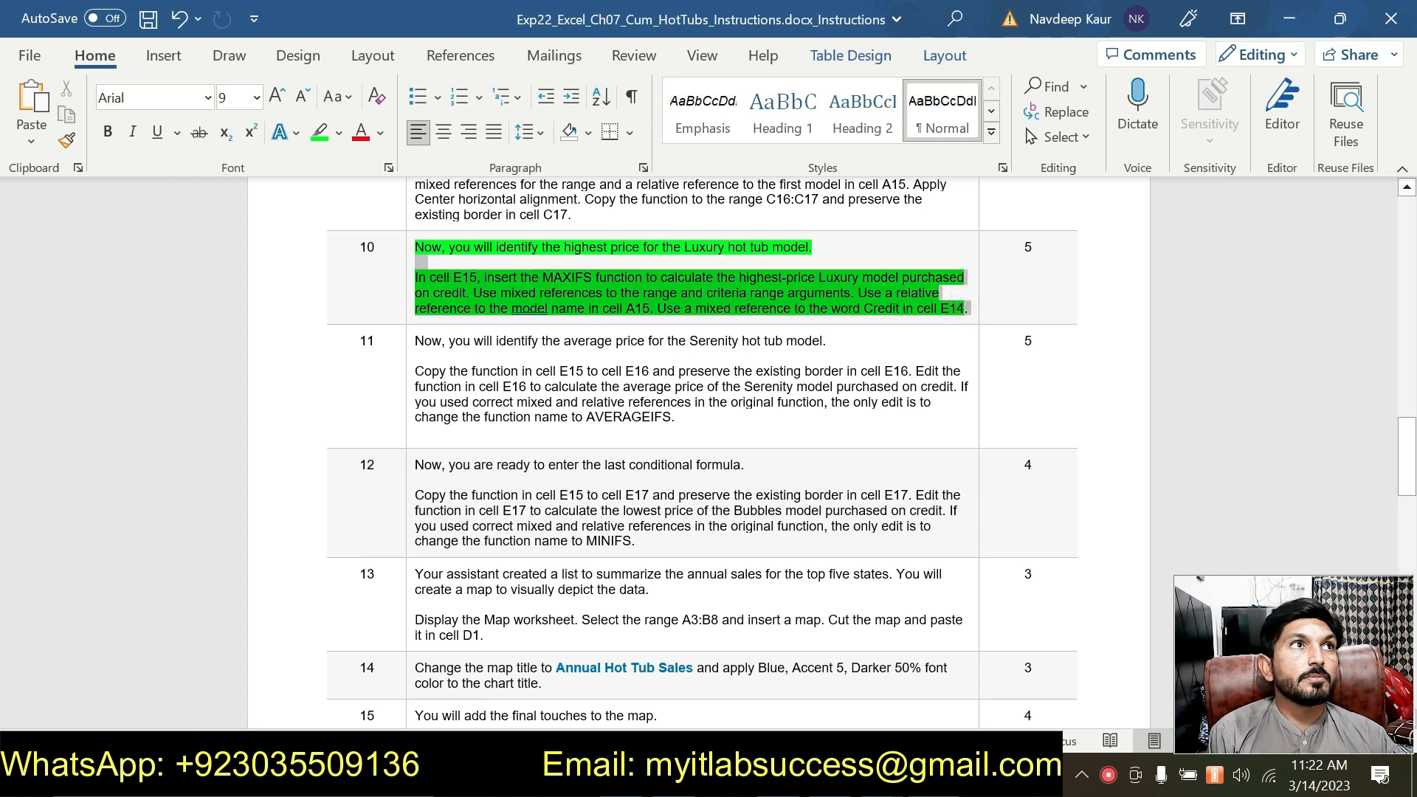
left_click(321, 132)
left_click_drag(970, 309, 417, 248)
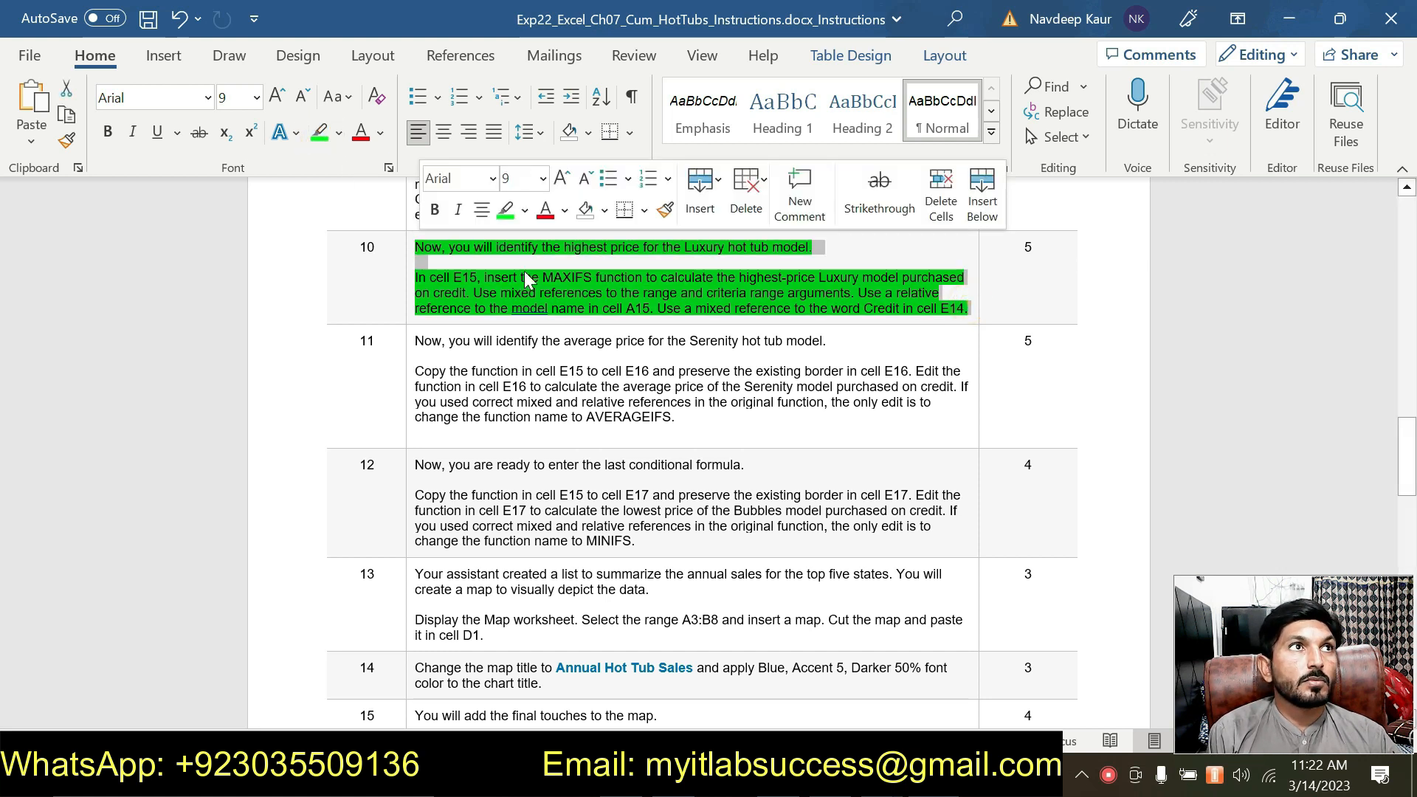
left_click(505, 211)
left_click_drag(675, 418, 414, 371)
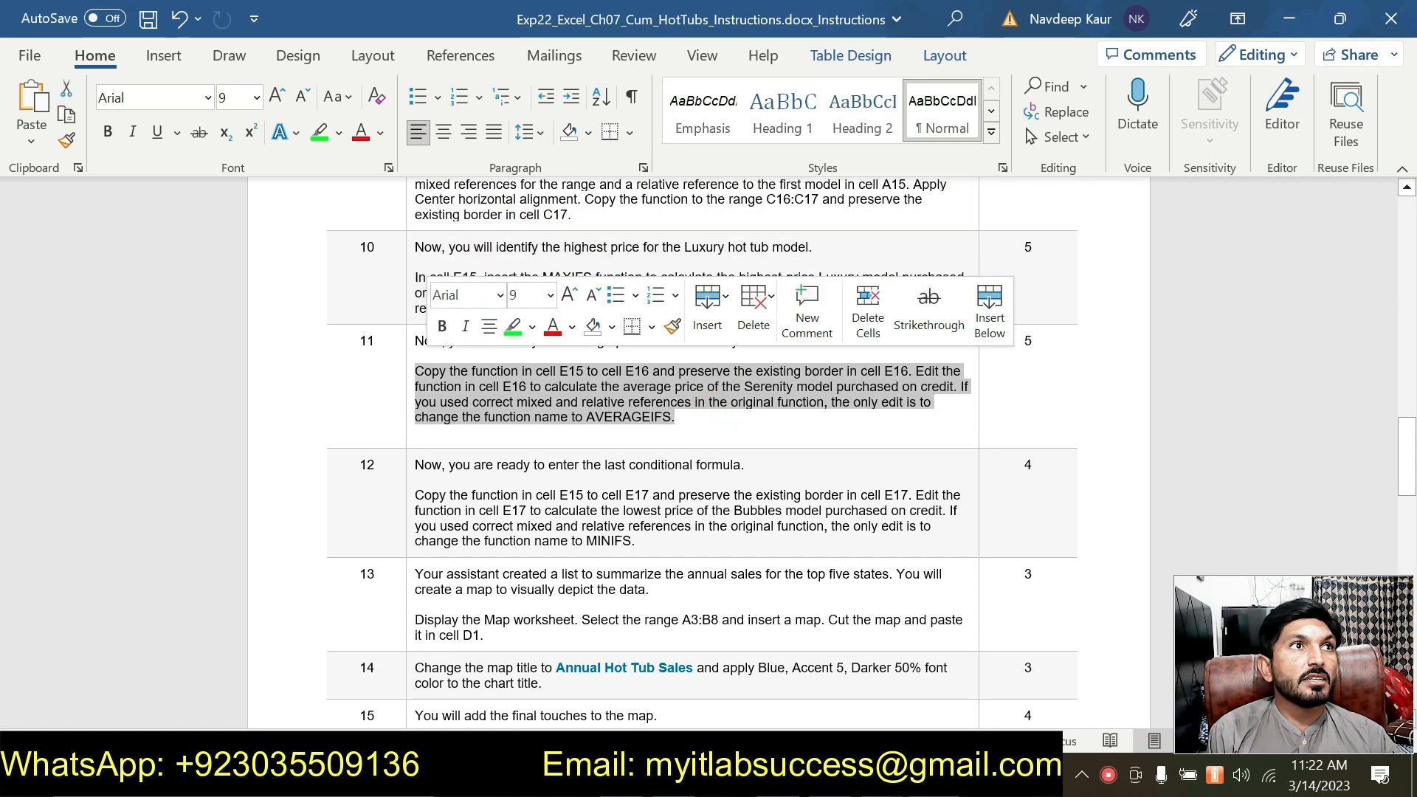
left_click(513, 327)
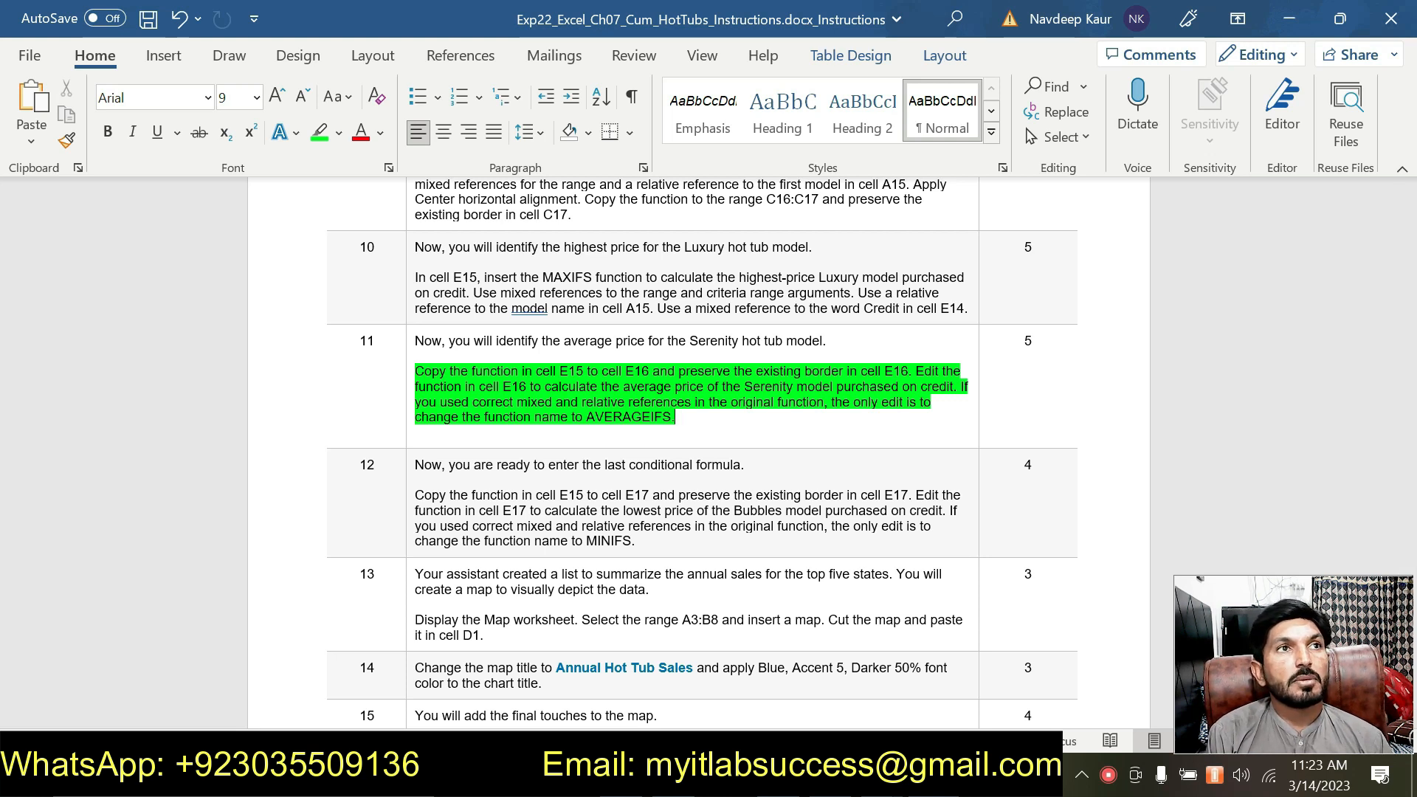
key("alt+Tab")
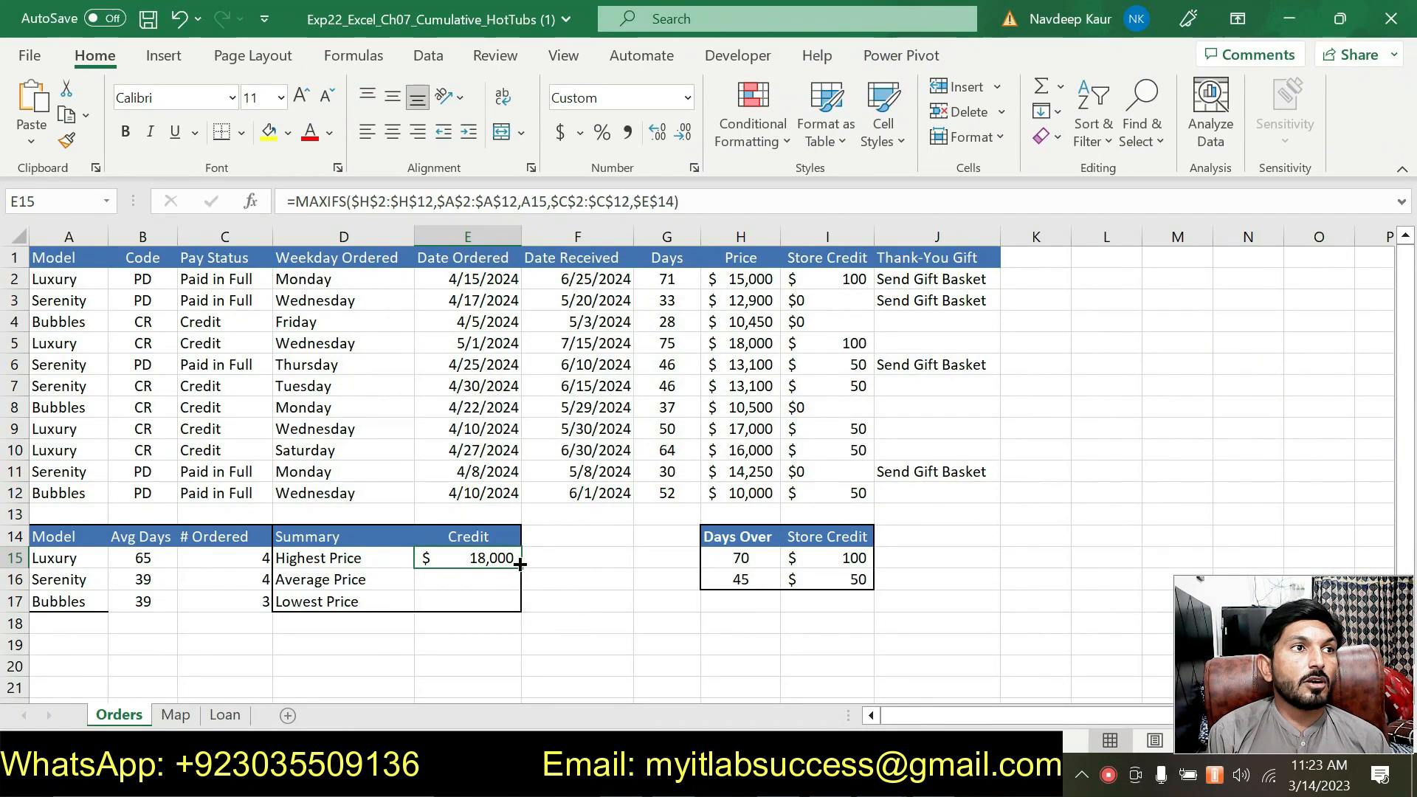
Copy the MAXIFS formula in E15 down to E16 on the Orders sheet.
left_click_drag(520, 564, 522, 590)
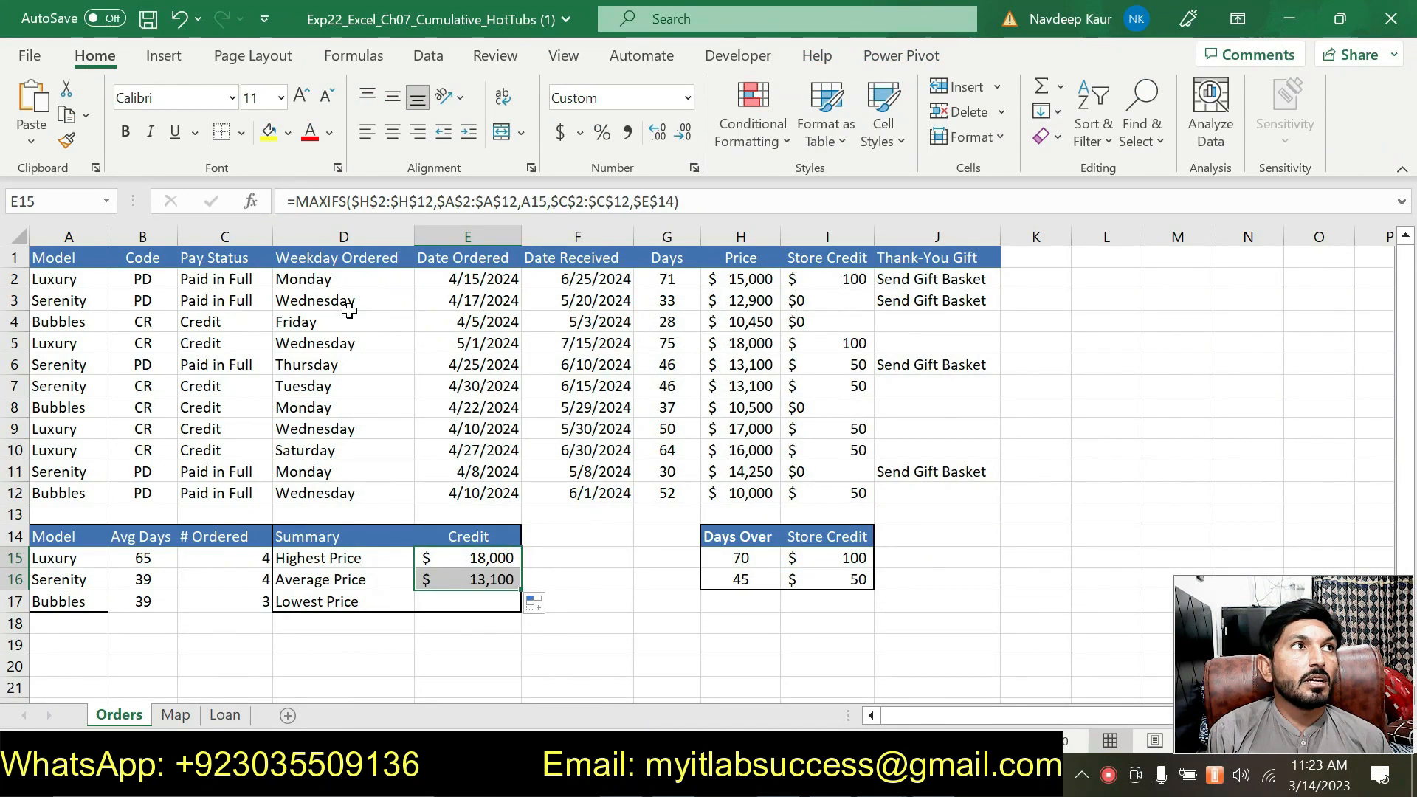
left_click(347, 207)
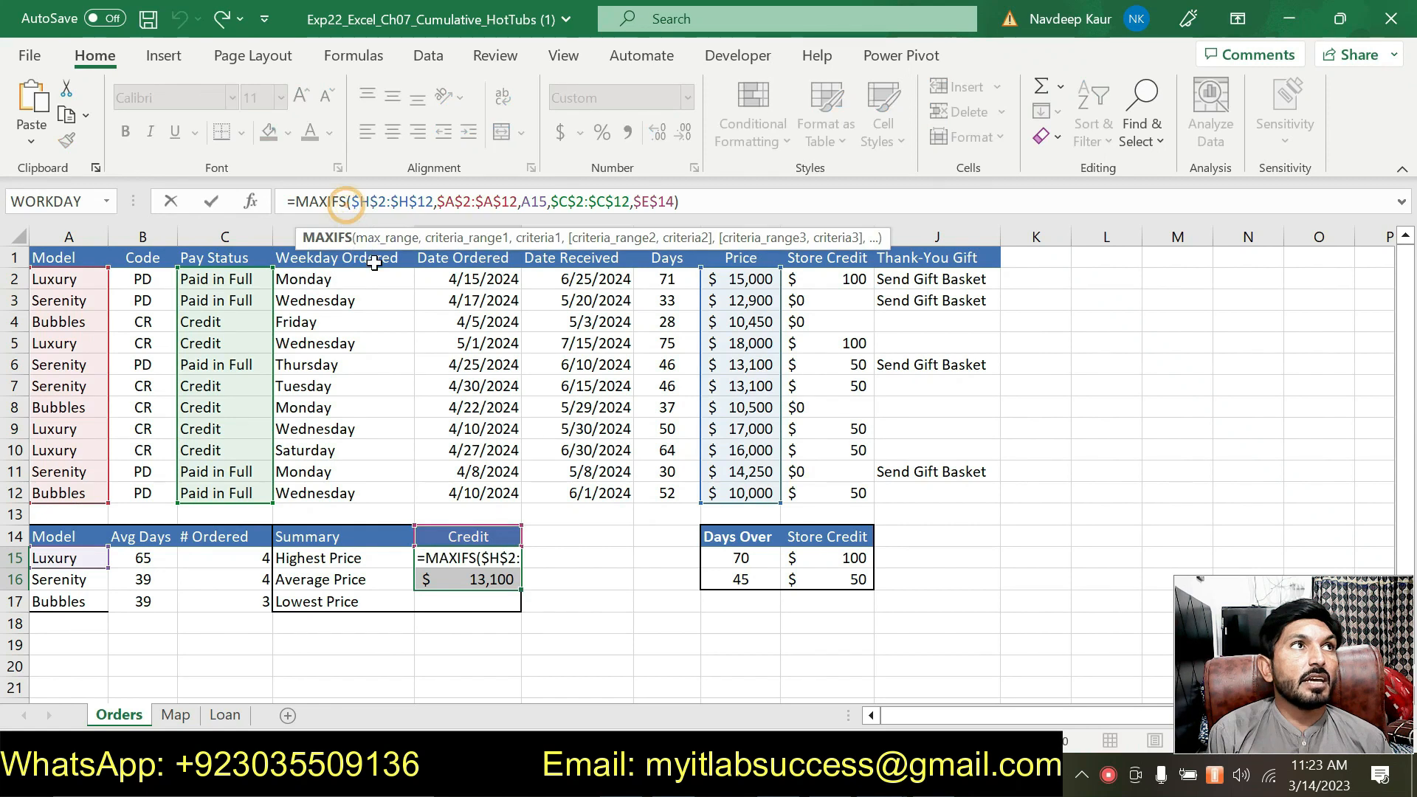
key("BackSpace")
key("BackSpace")
key("BackSpace")
key("BackSpace")
key("BackSpace")
key("BackSpace")
type("Aver")
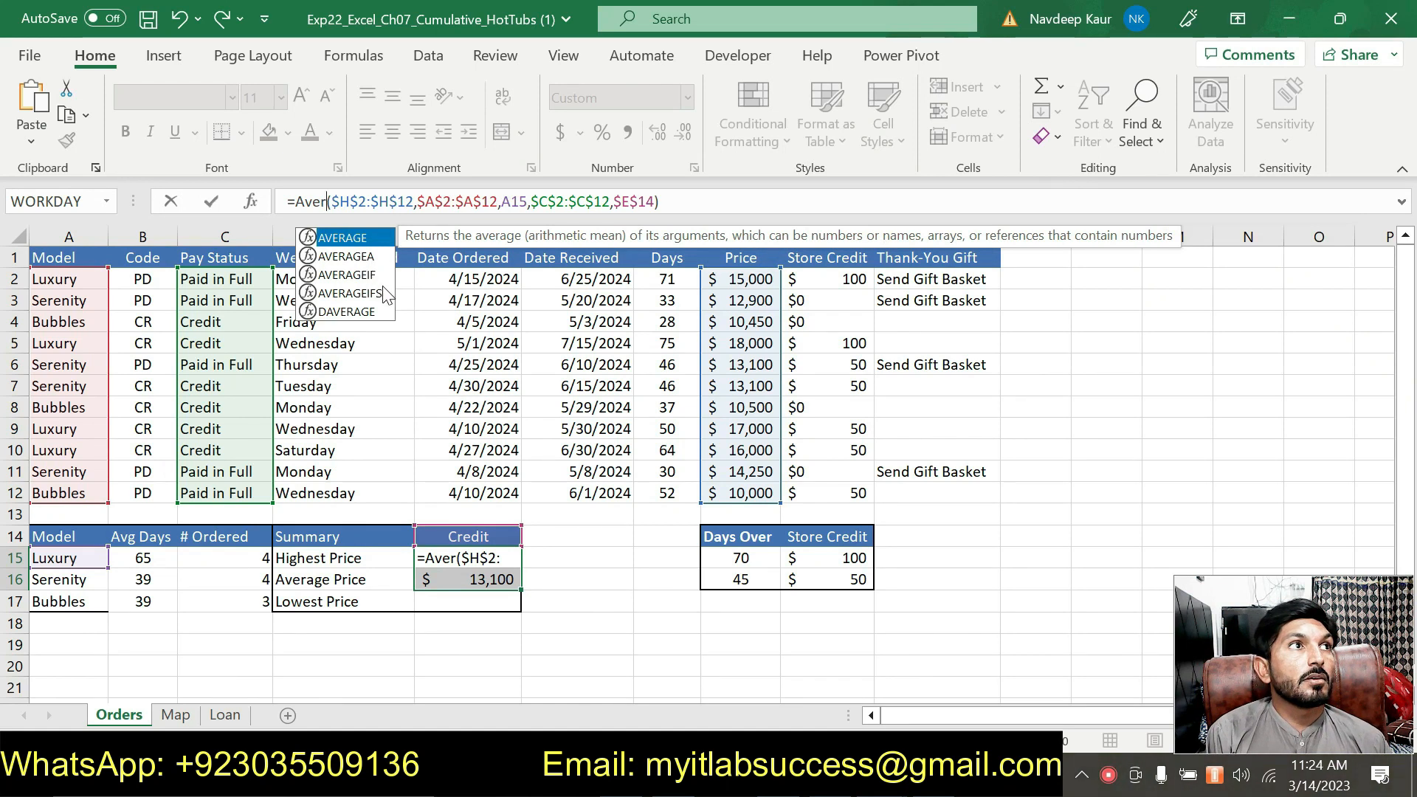
double_click(378, 287)
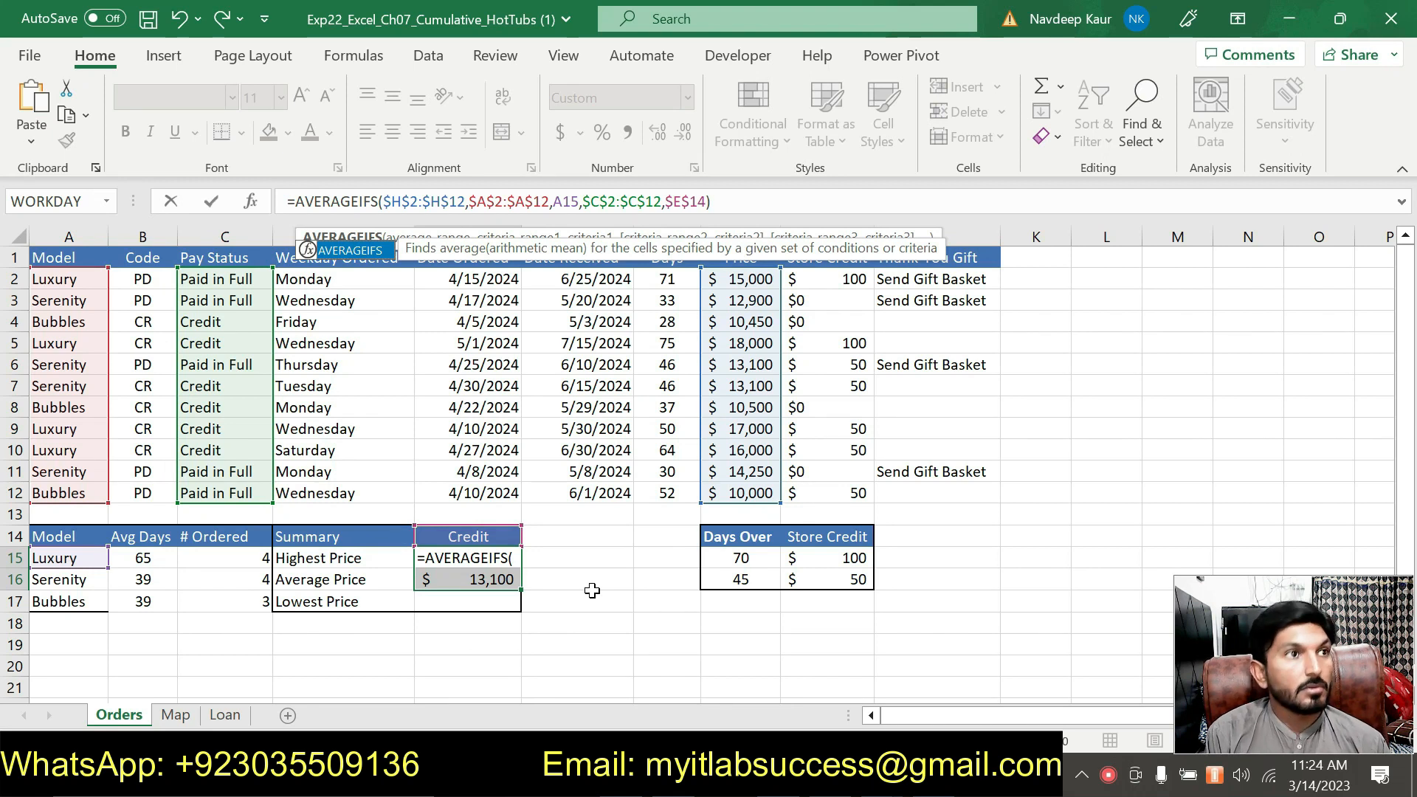
key("ctrl+z")
key("ctrl+z")
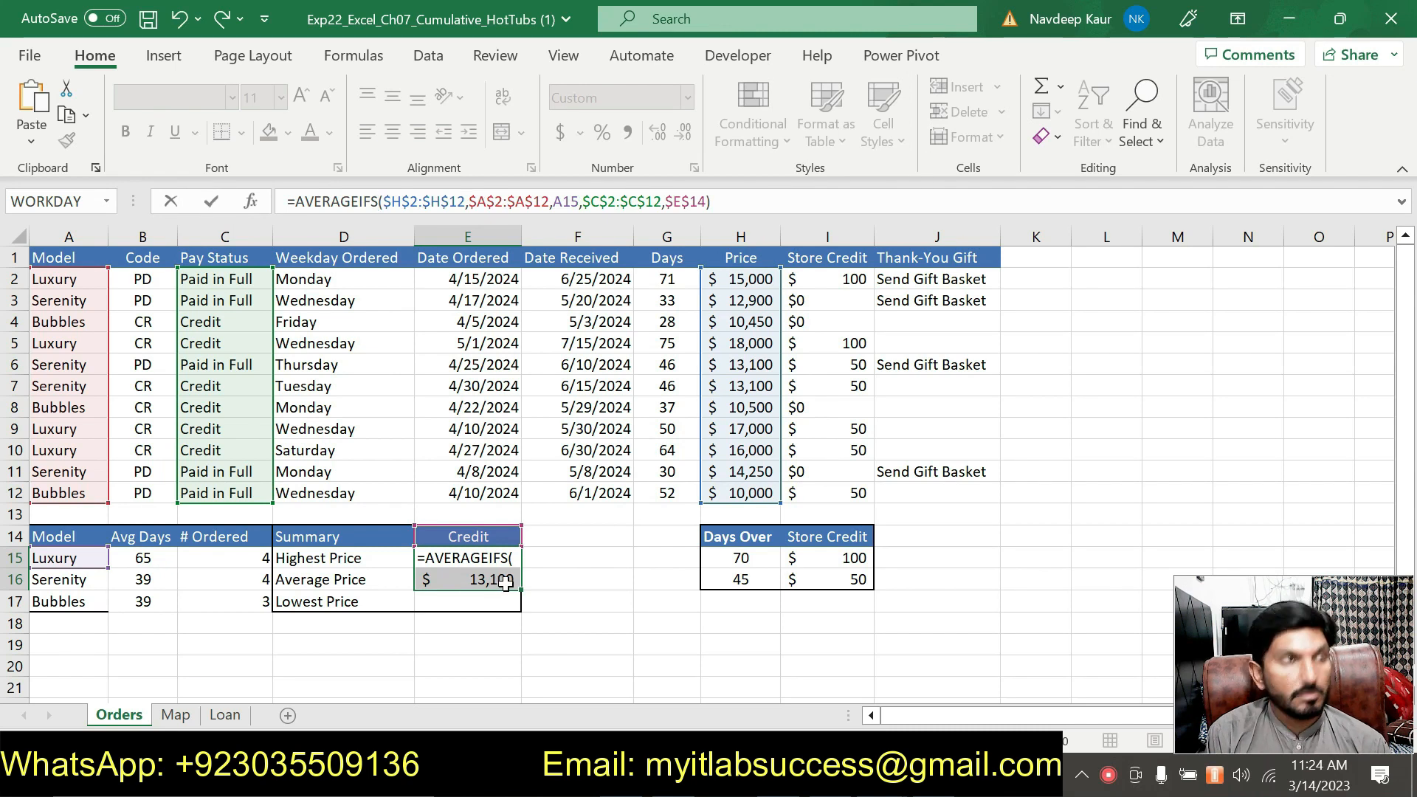
key("Escape")
Change the function name in E16 from MAXIFS to AVERAGEIFS, keeping its arguments, to calculate the Serenity average price.
left_click(504, 582)
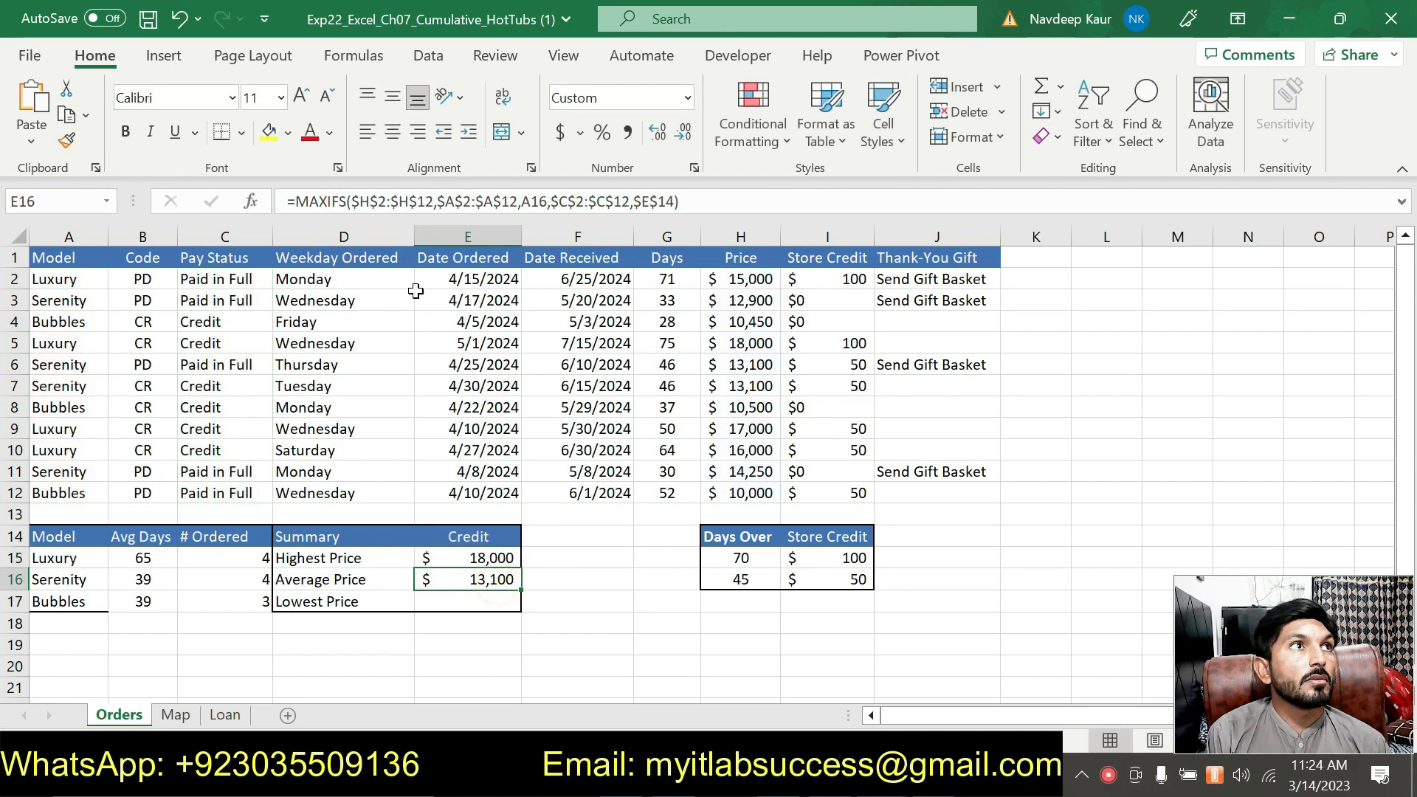
left_click(346, 201)
left_click_drag(346, 202, 296, 201)
type("aver")
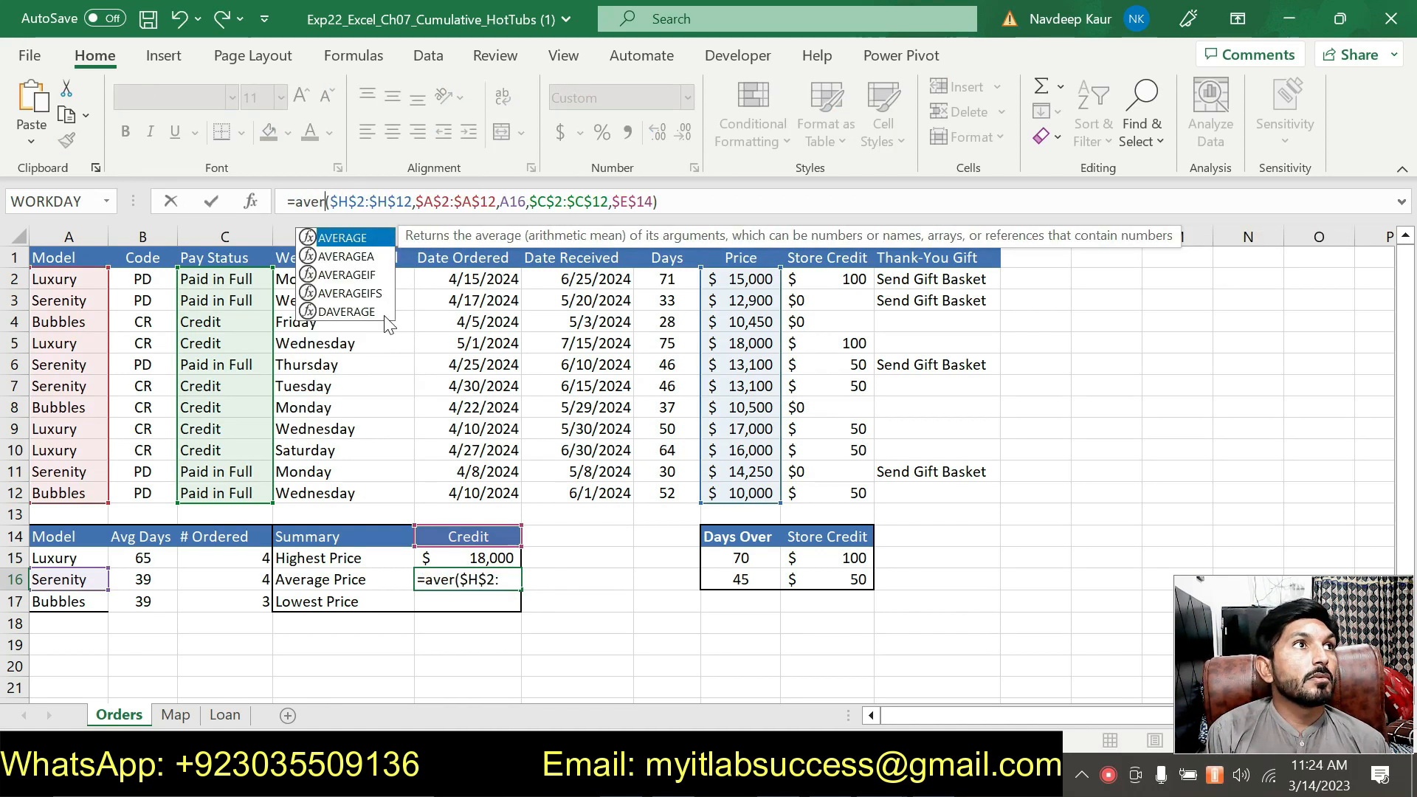
double_click(370, 293)
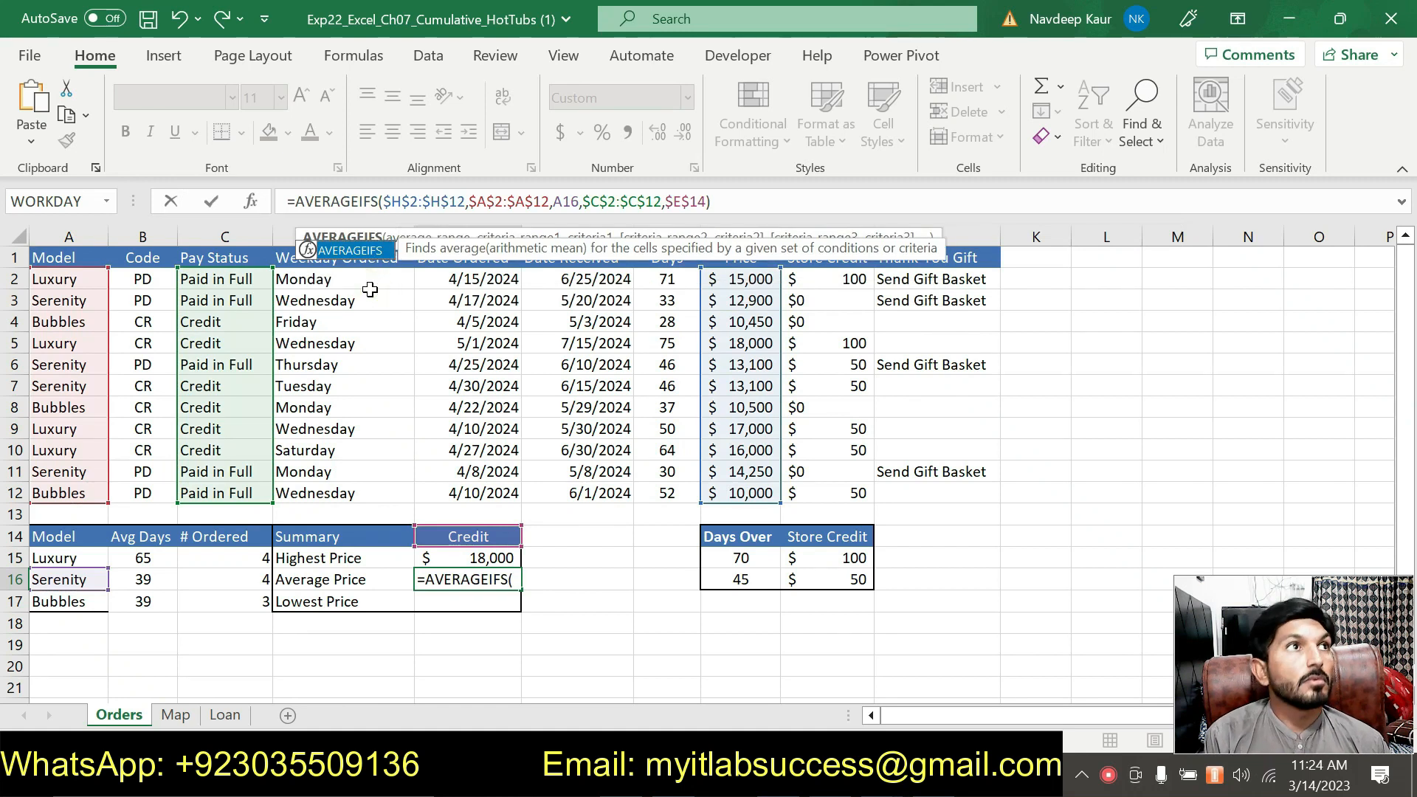
key("Return")
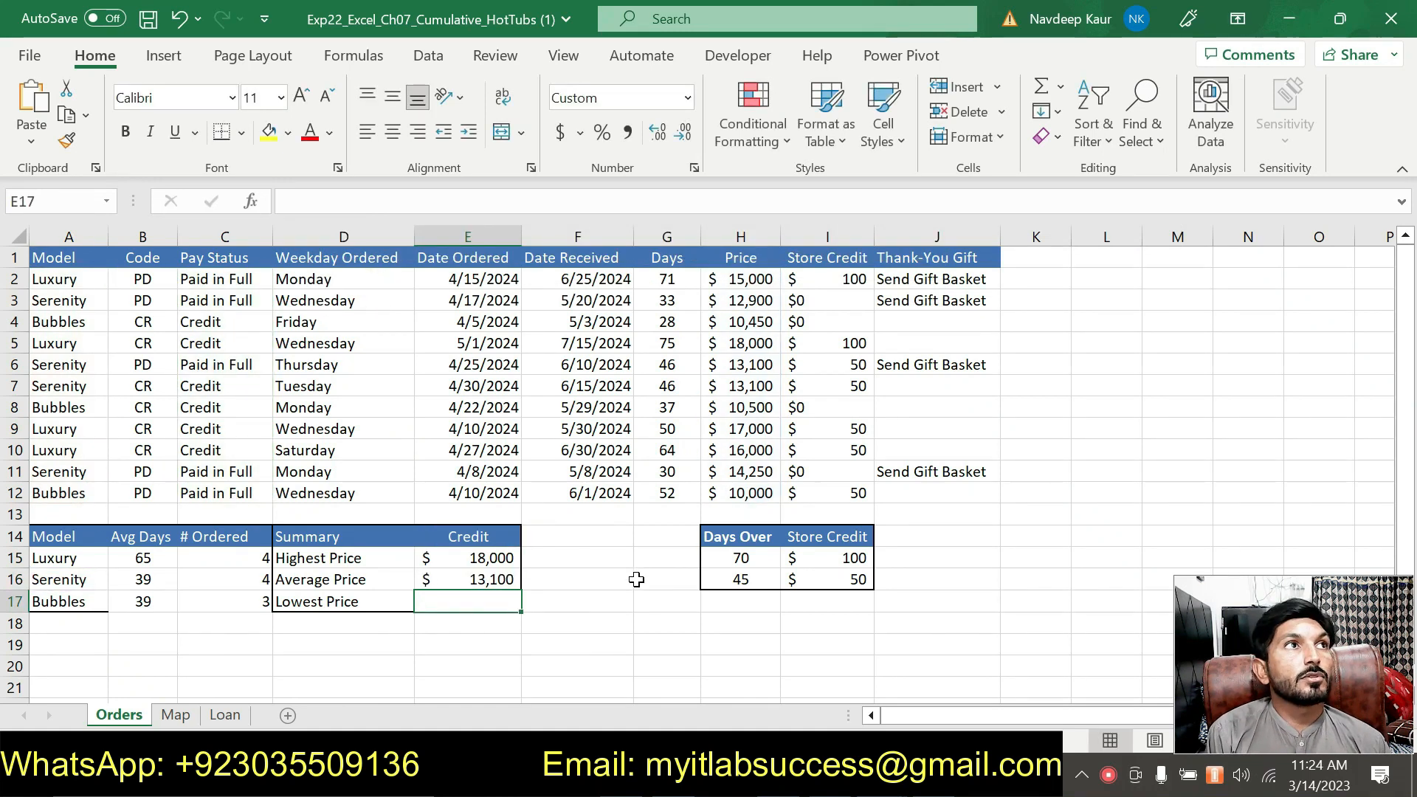
left_click(504, 566)
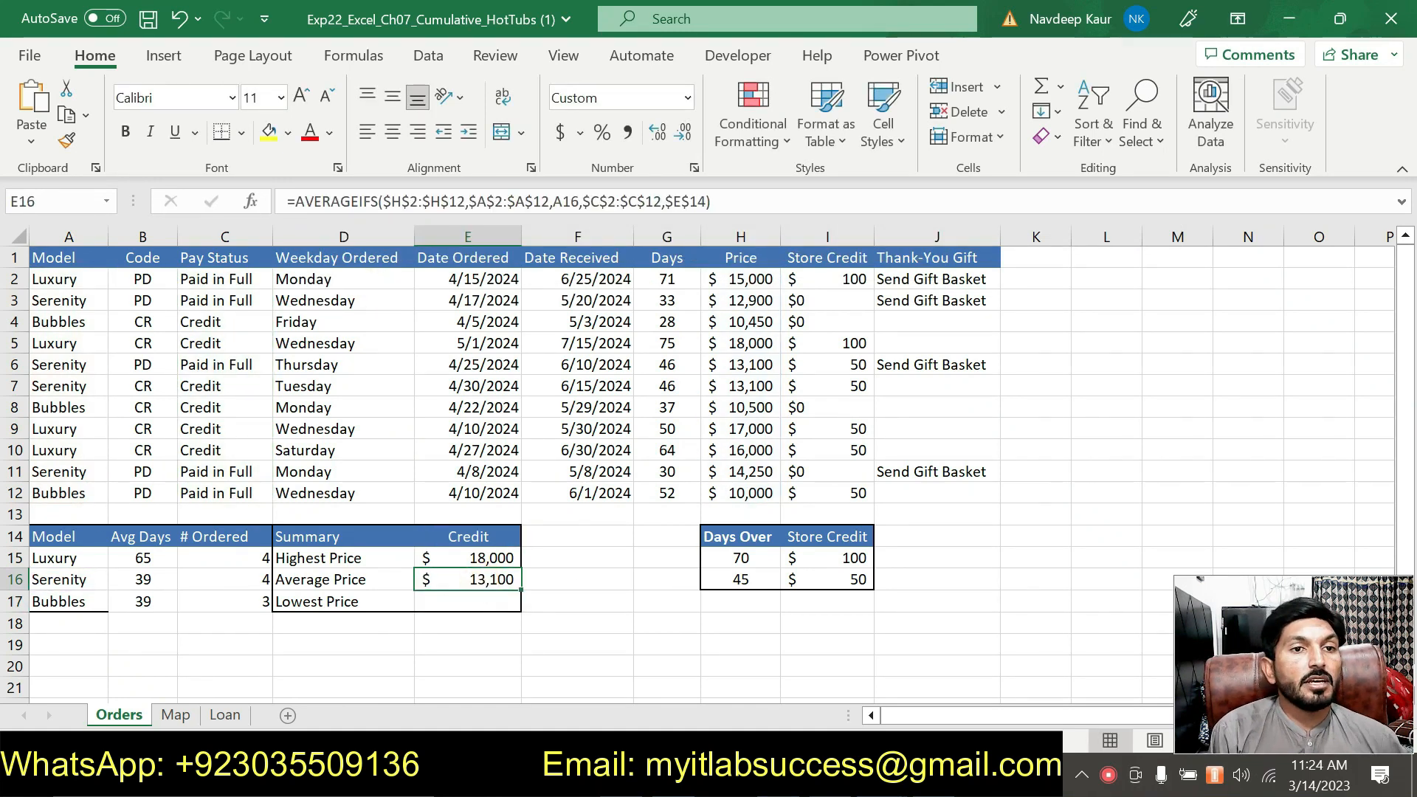
In the Word instructions, move the green highlight from the step 11 paragraph to the step 12 text, and return to Excel.
key("alt+Tab")
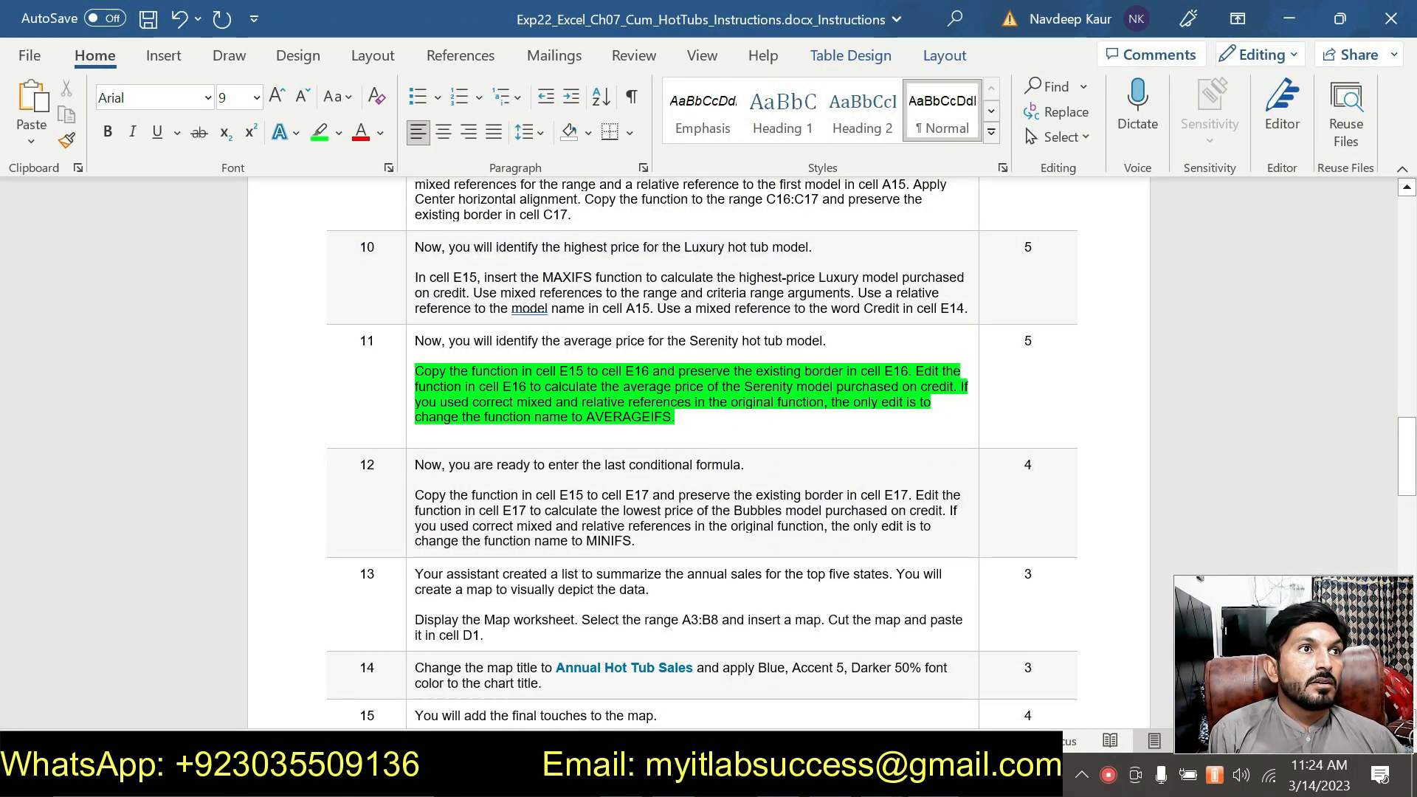
left_click_drag(694, 403, 473, 403)
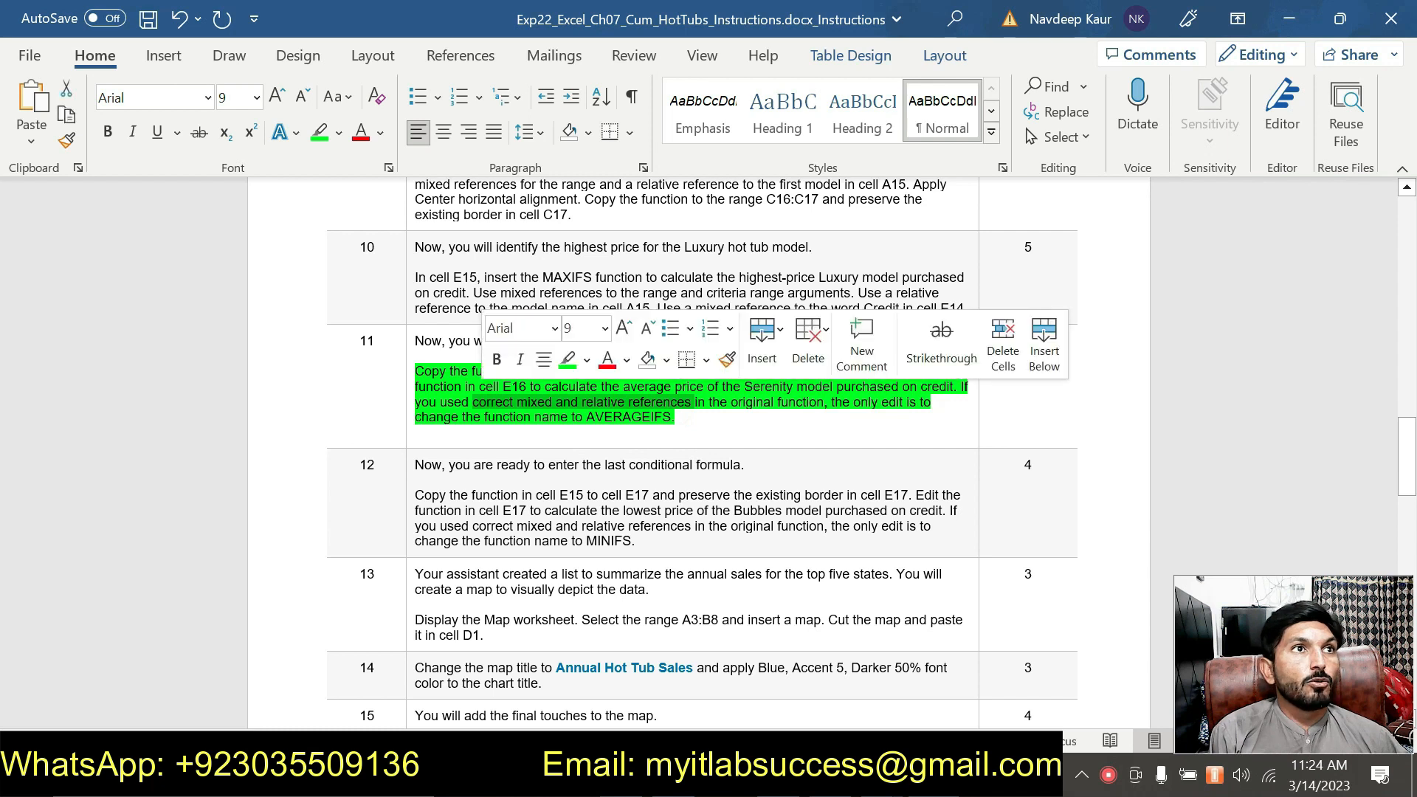
left_click_drag(694, 418, 415, 372)
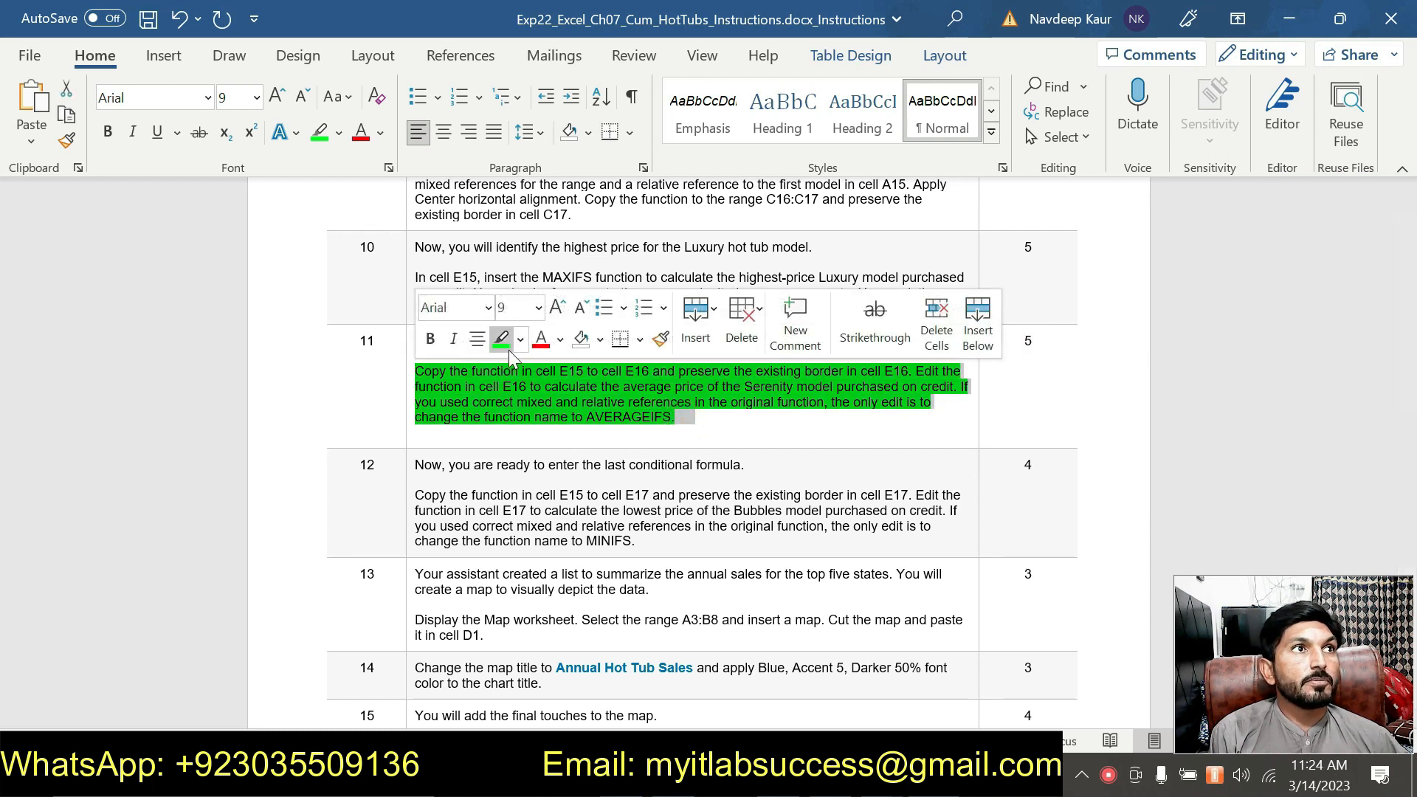
left_click(501, 340)
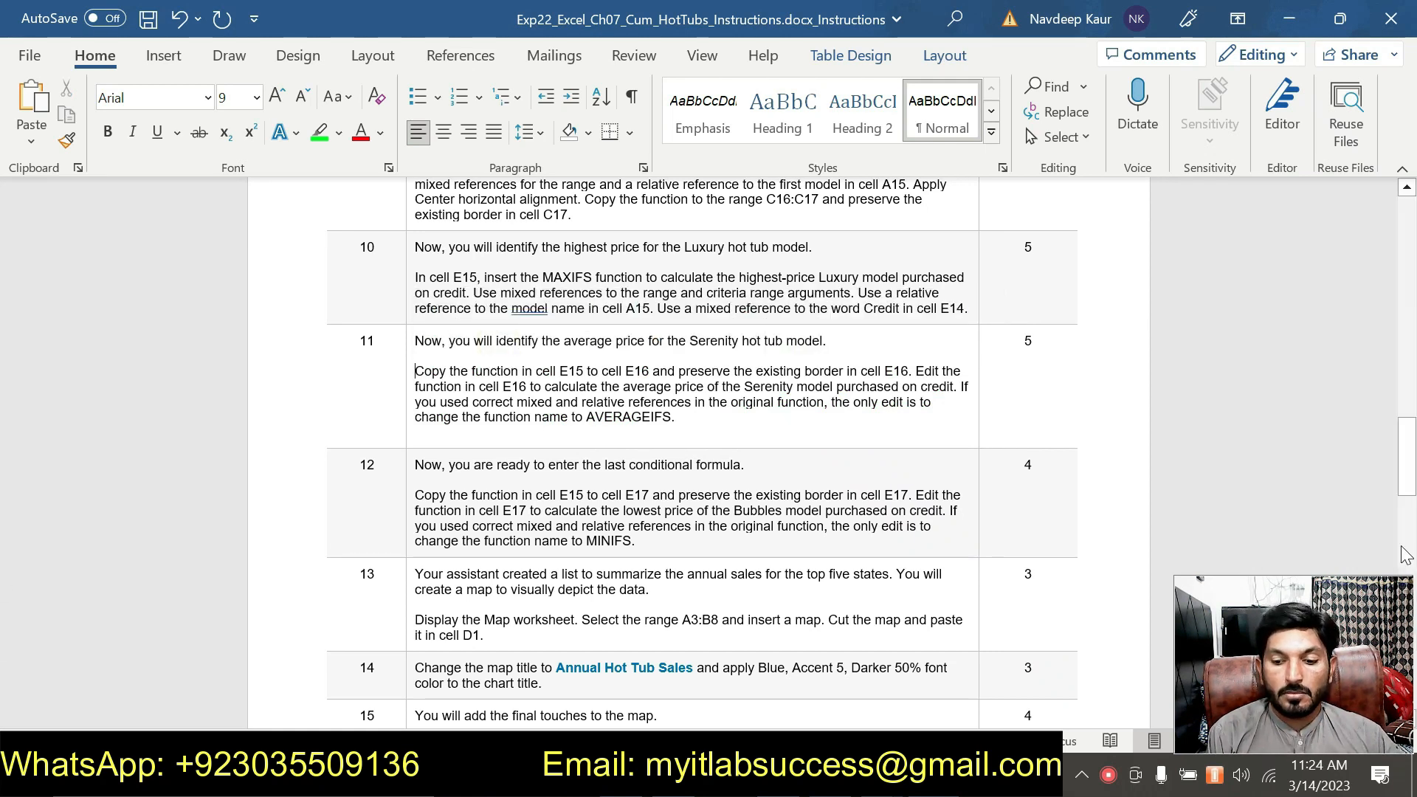
mouse_move(1413, 465)
left_mouse_down()
mouse_move(1413, 687)
mouse_move(1413, 477)
mouse_move(1413, 490)
left_mouse_up()
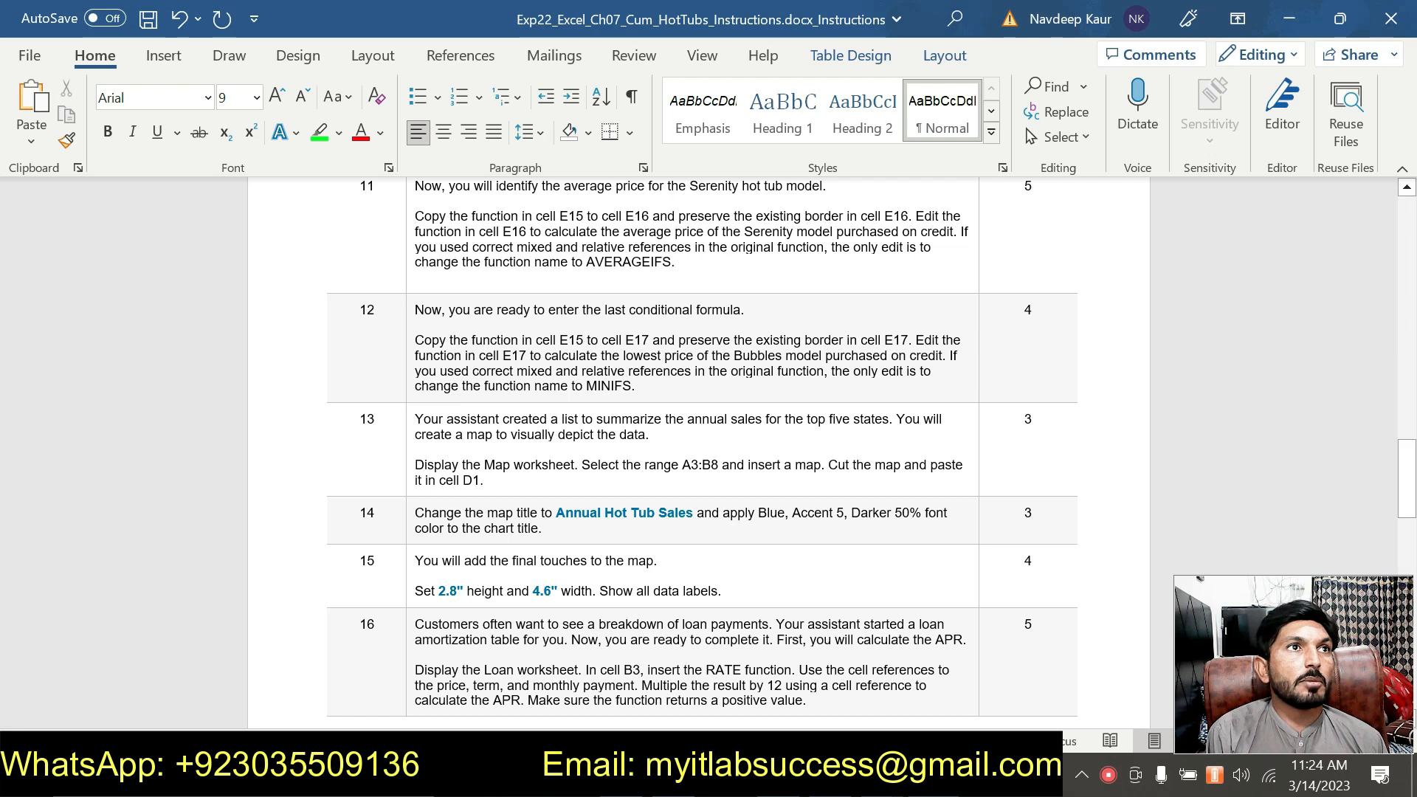
left_click_drag(649, 386, 437, 356)
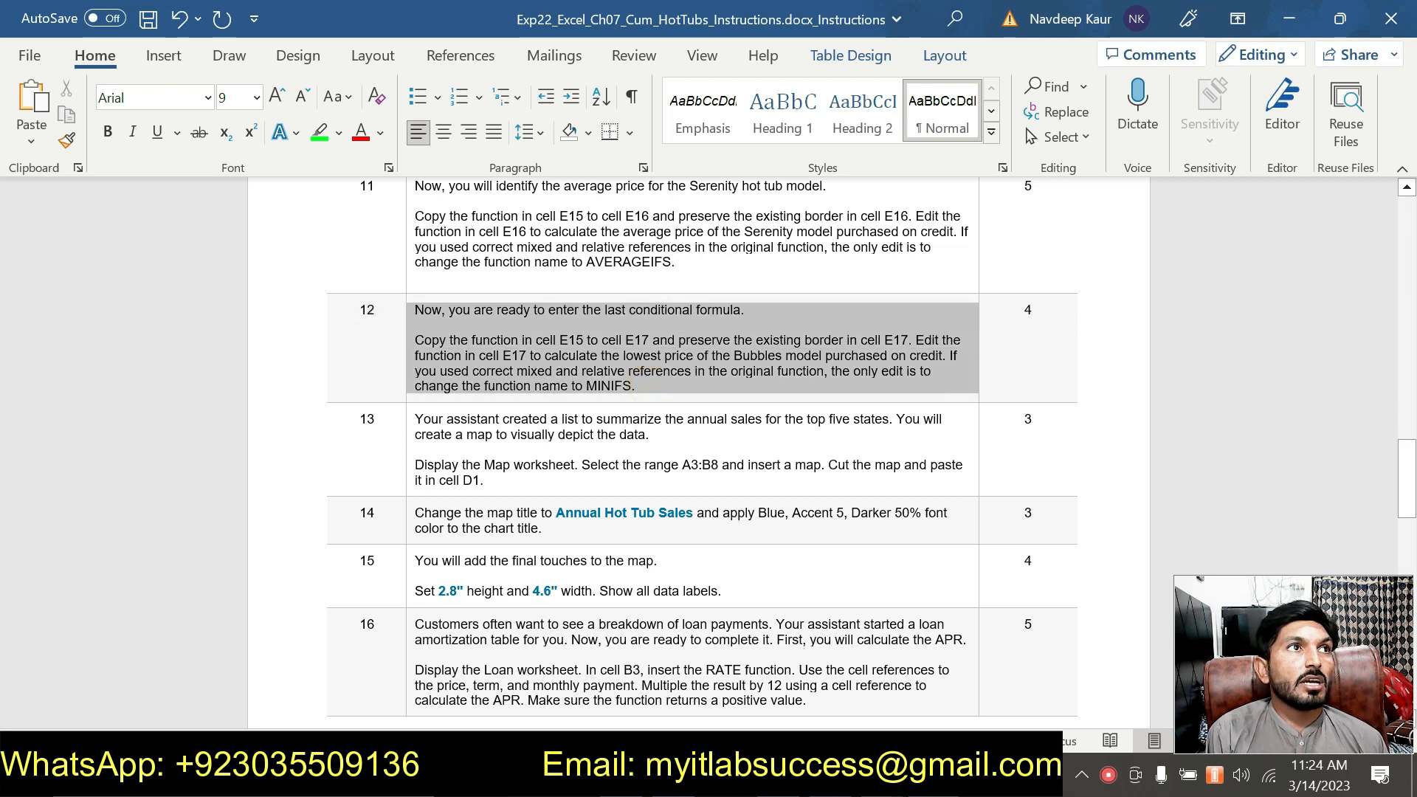
left_click(320, 133)
key("Right")
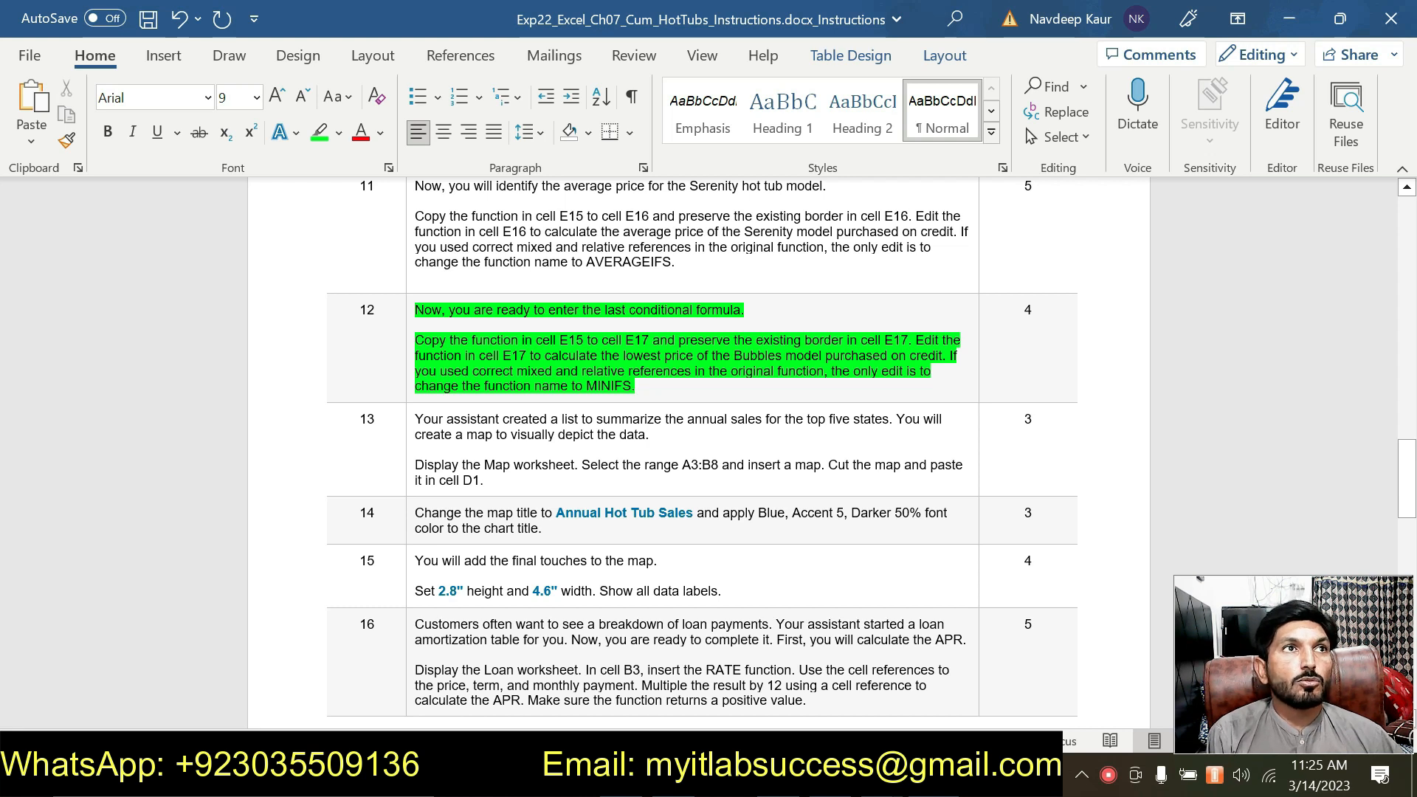
key("alt+Tab")
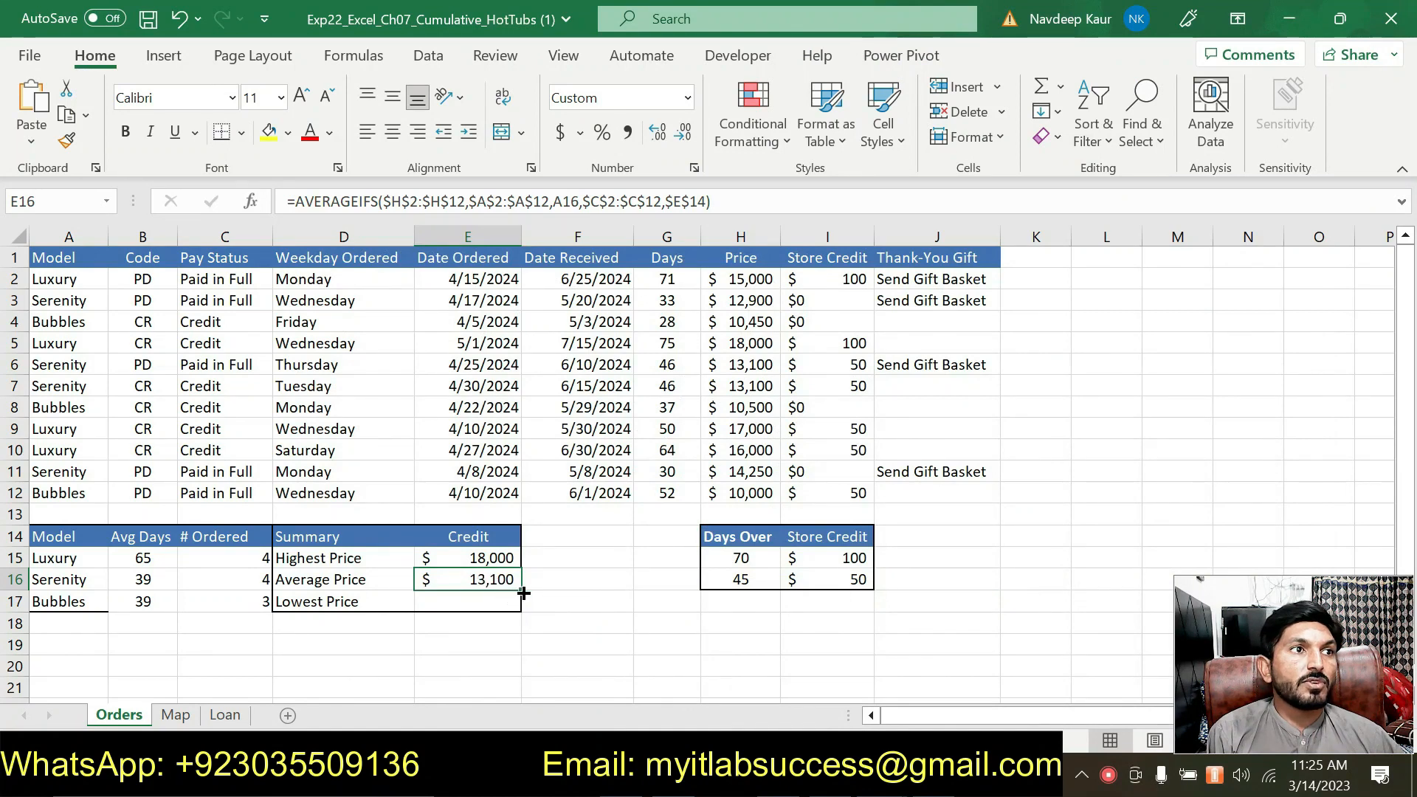
Copy the E16 formula down to E17 and change its function name to MINIFS for the lowest Bubbles price.
left_click_drag(523, 593, 522, 610)
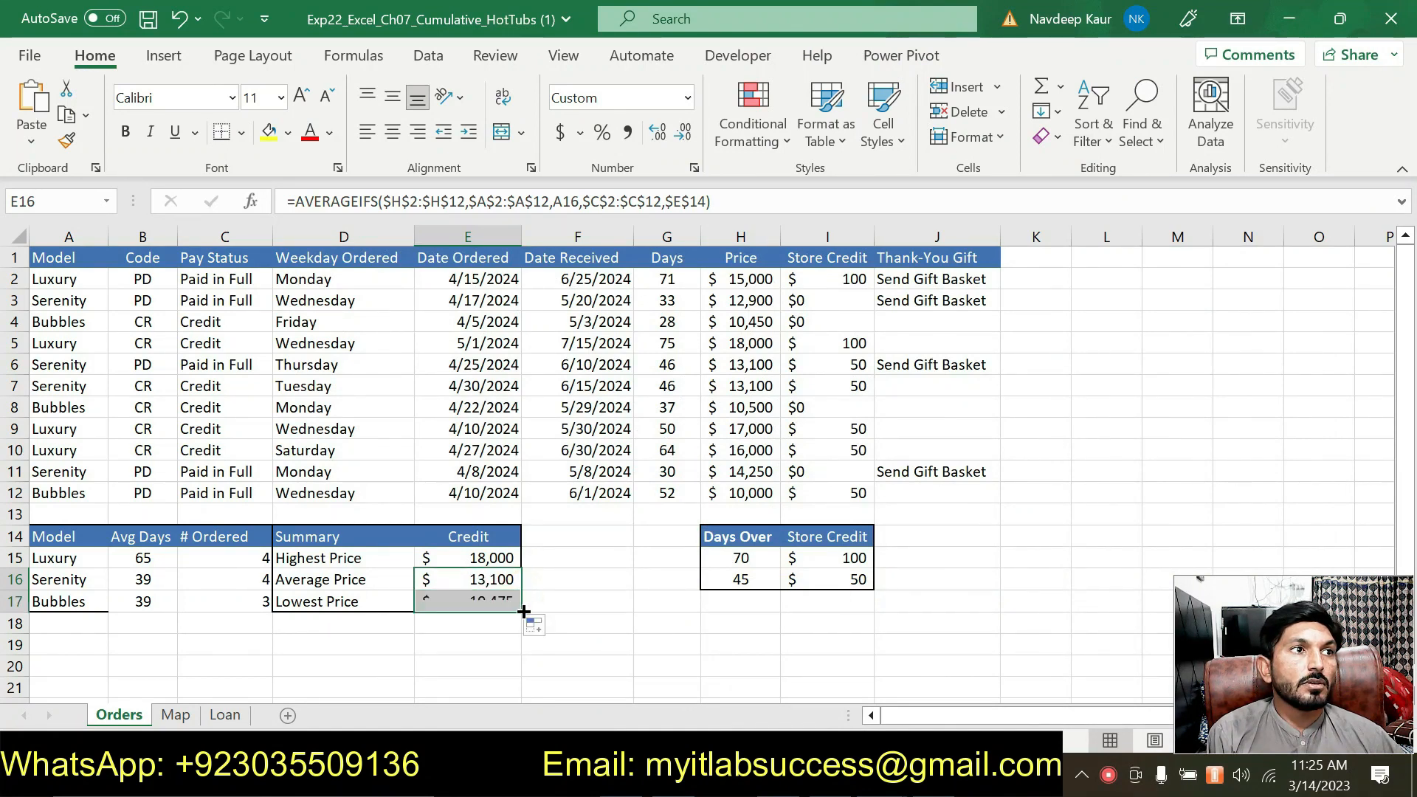
left_click(497, 605)
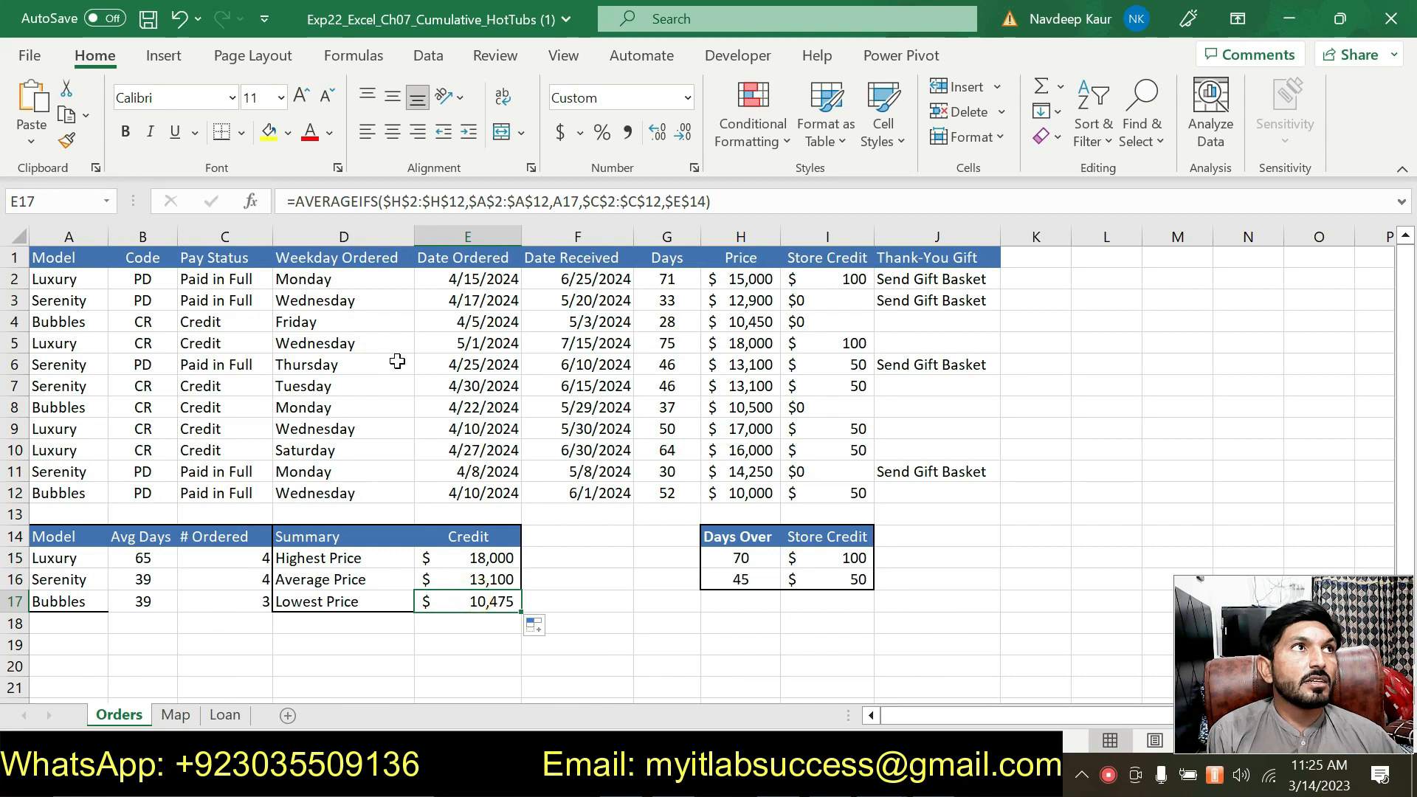
left_click_drag(378, 202, 295, 201)
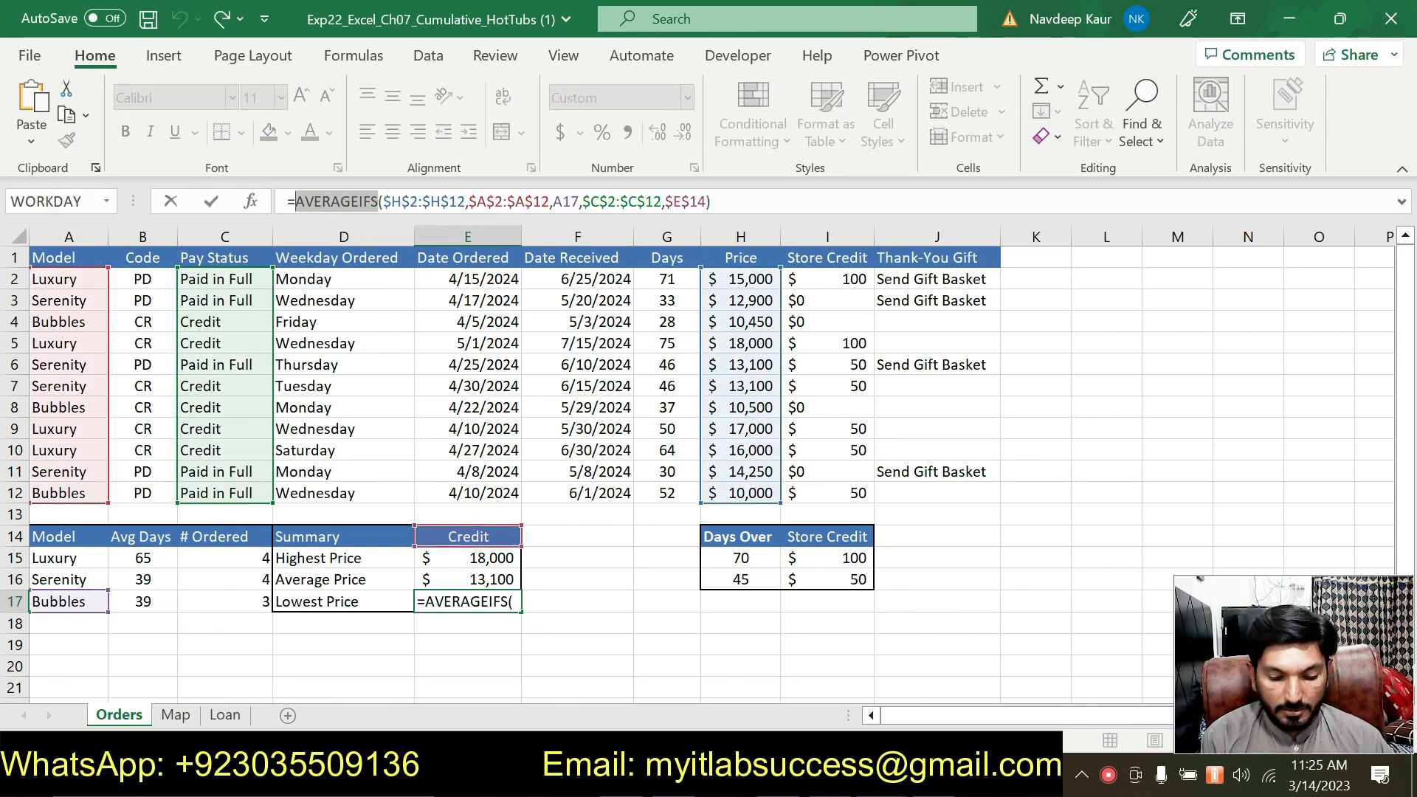
type("Min")
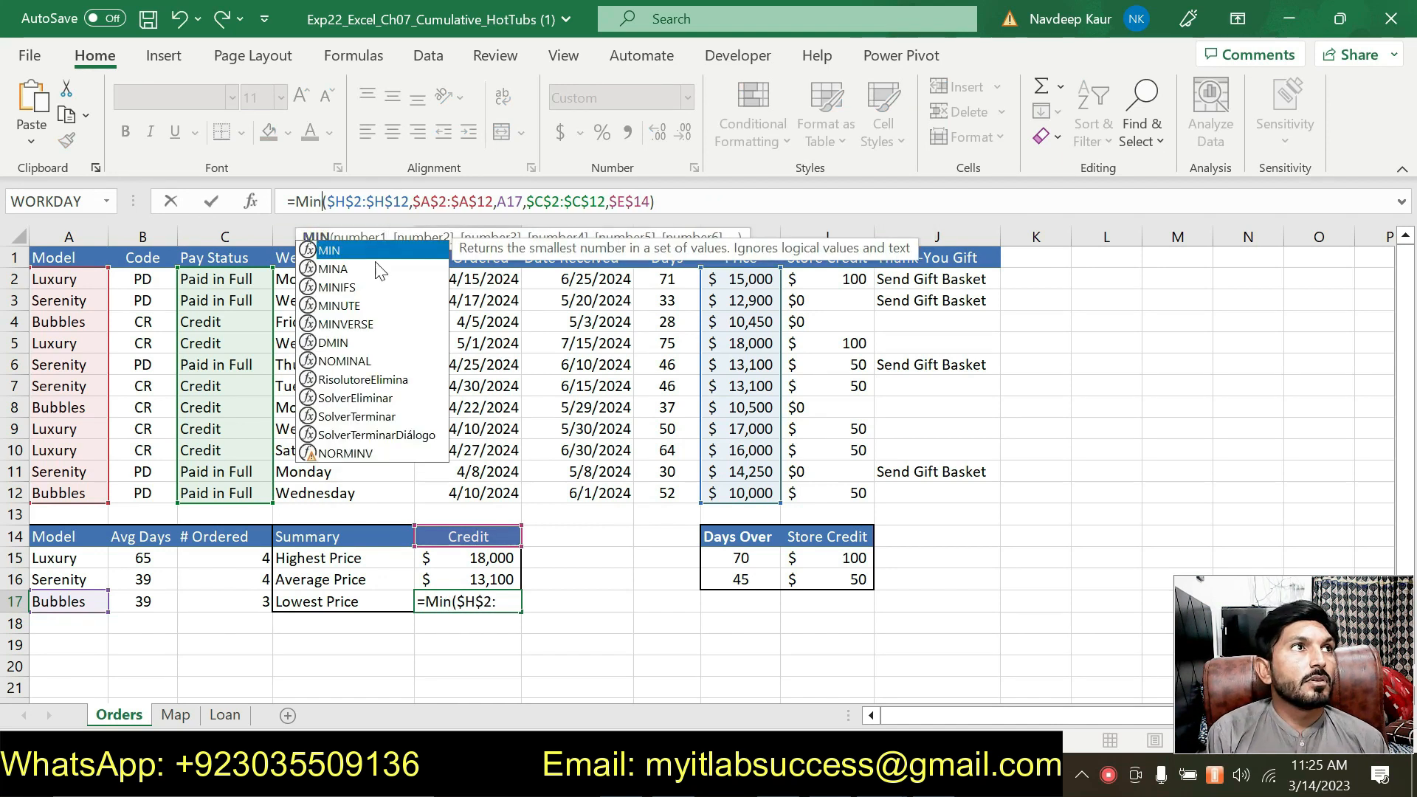
left_click(362, 287)
double_click(361, 287)
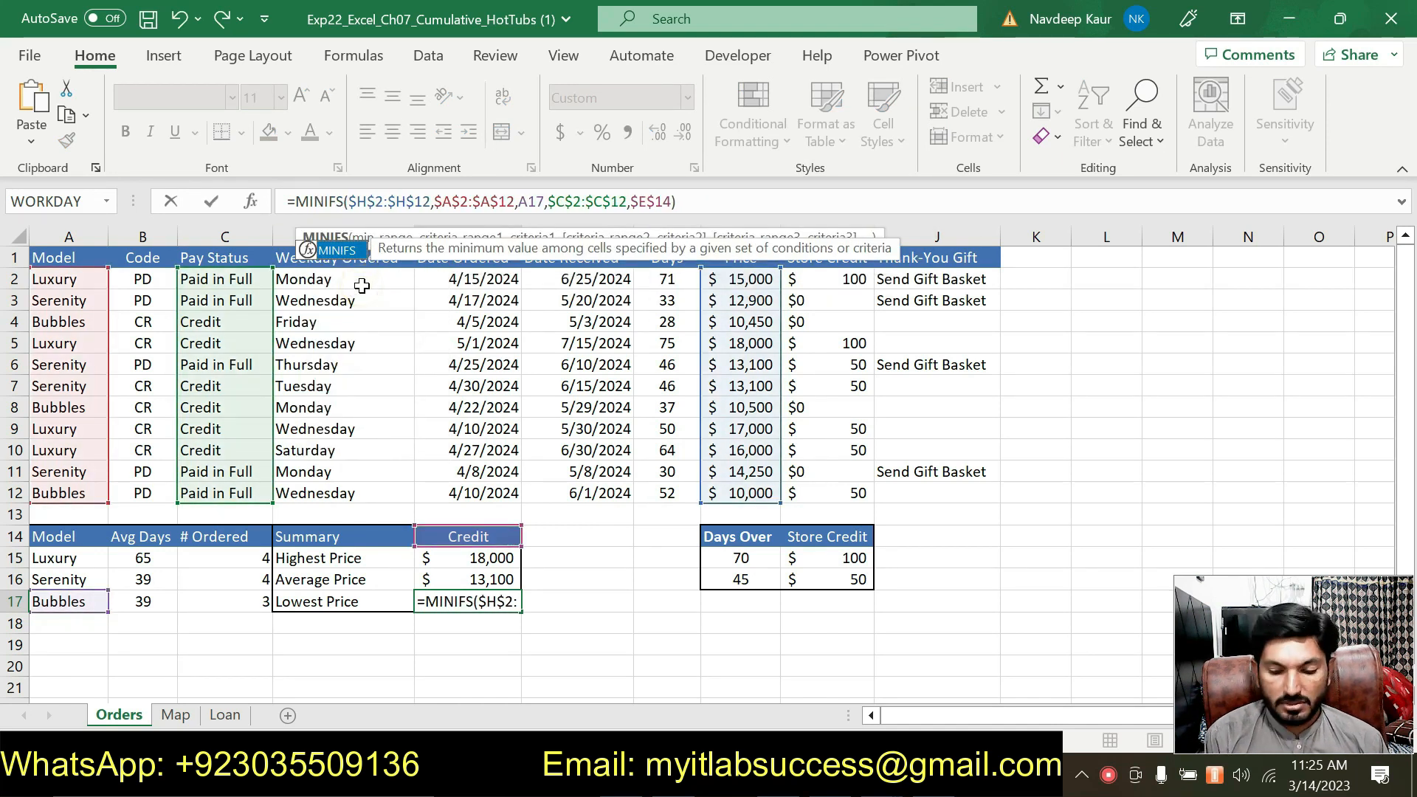
key("Return")
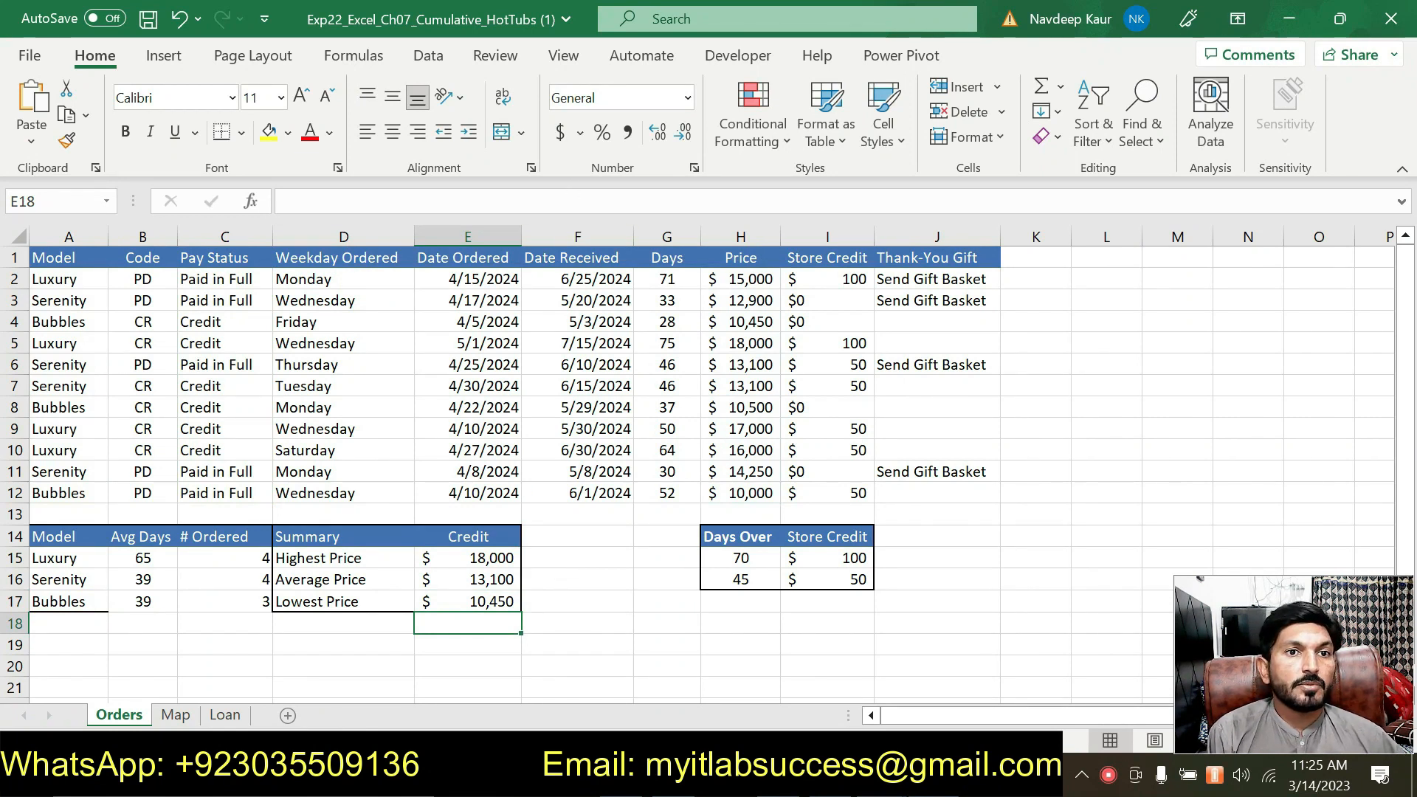
Switch to the Word instructions and remove the green highlight from the step 12 text.
left_click(849, 779)
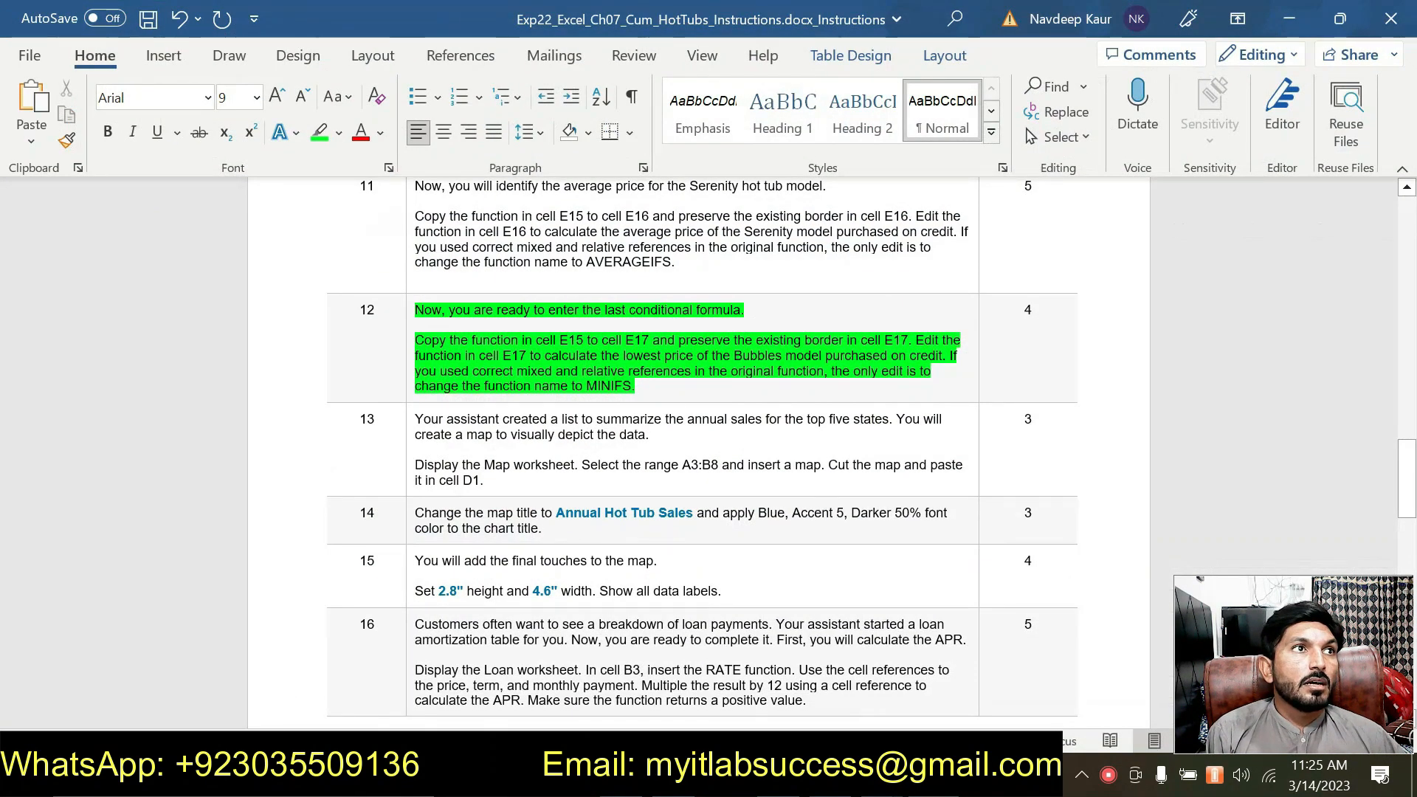
left_click_drag(635, 386, 417, 309)
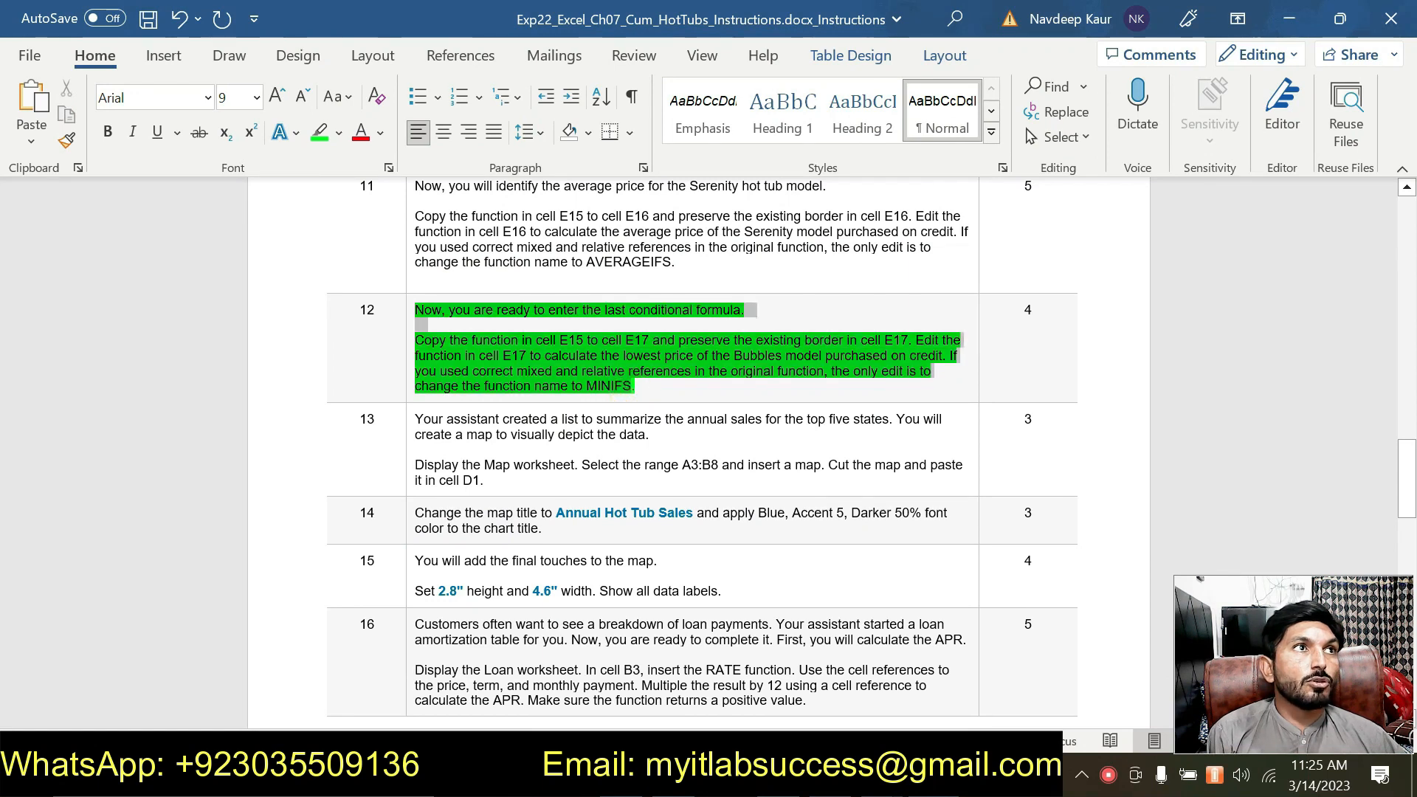
left_click(317, 133)
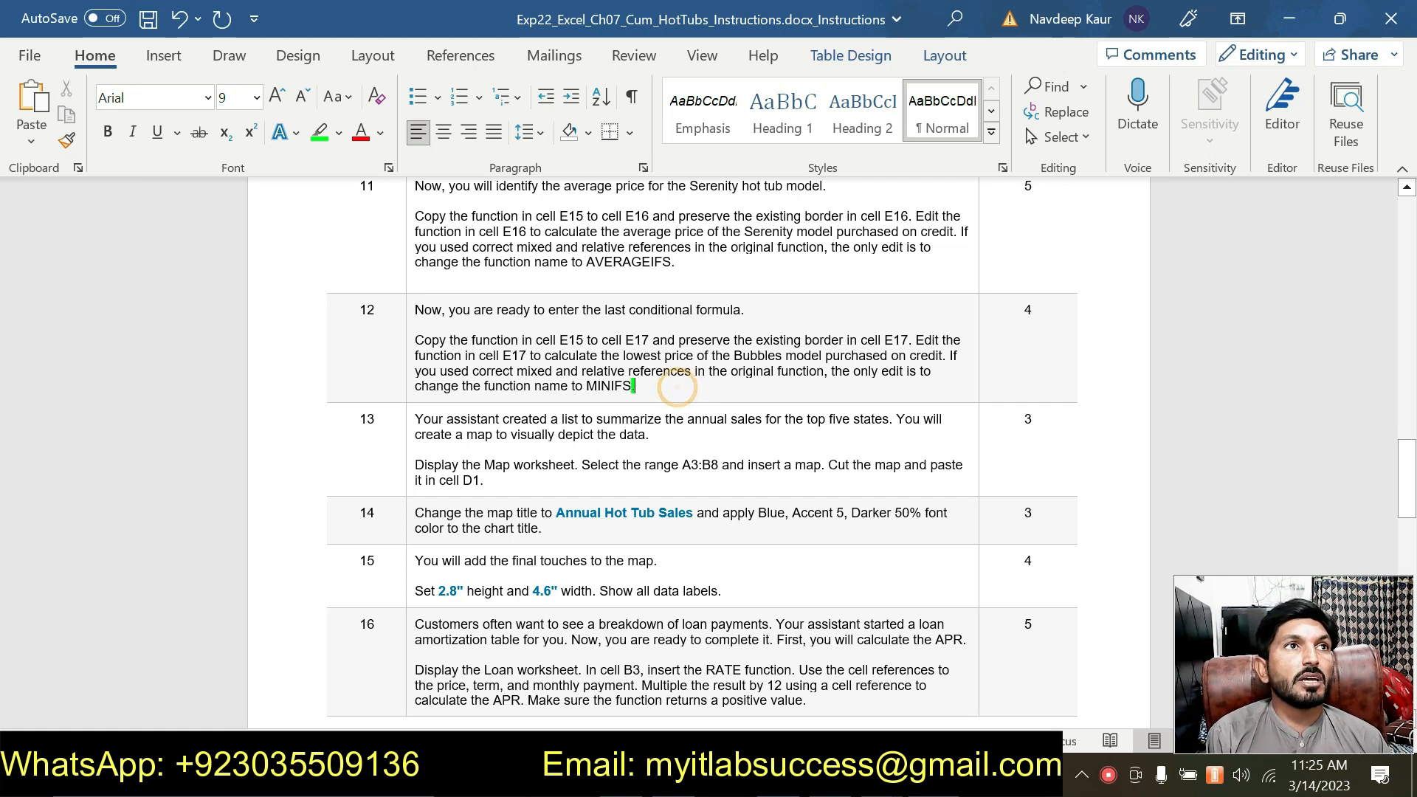
left_click(678, 387)
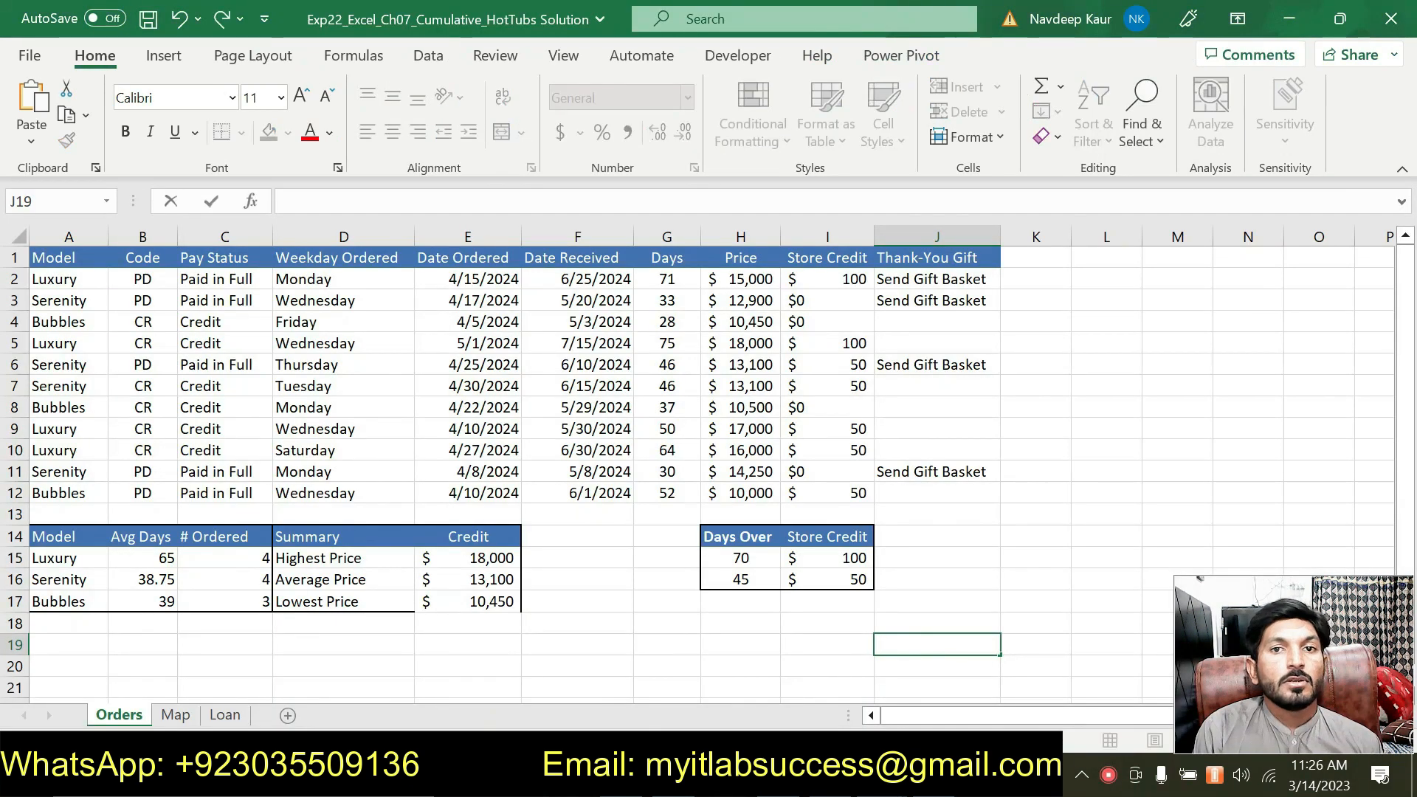
Review instruction steps 13 and 14 in Word and examine the finished map on the Map sheet of the Excel solution workbook.
key("alt+Tab")
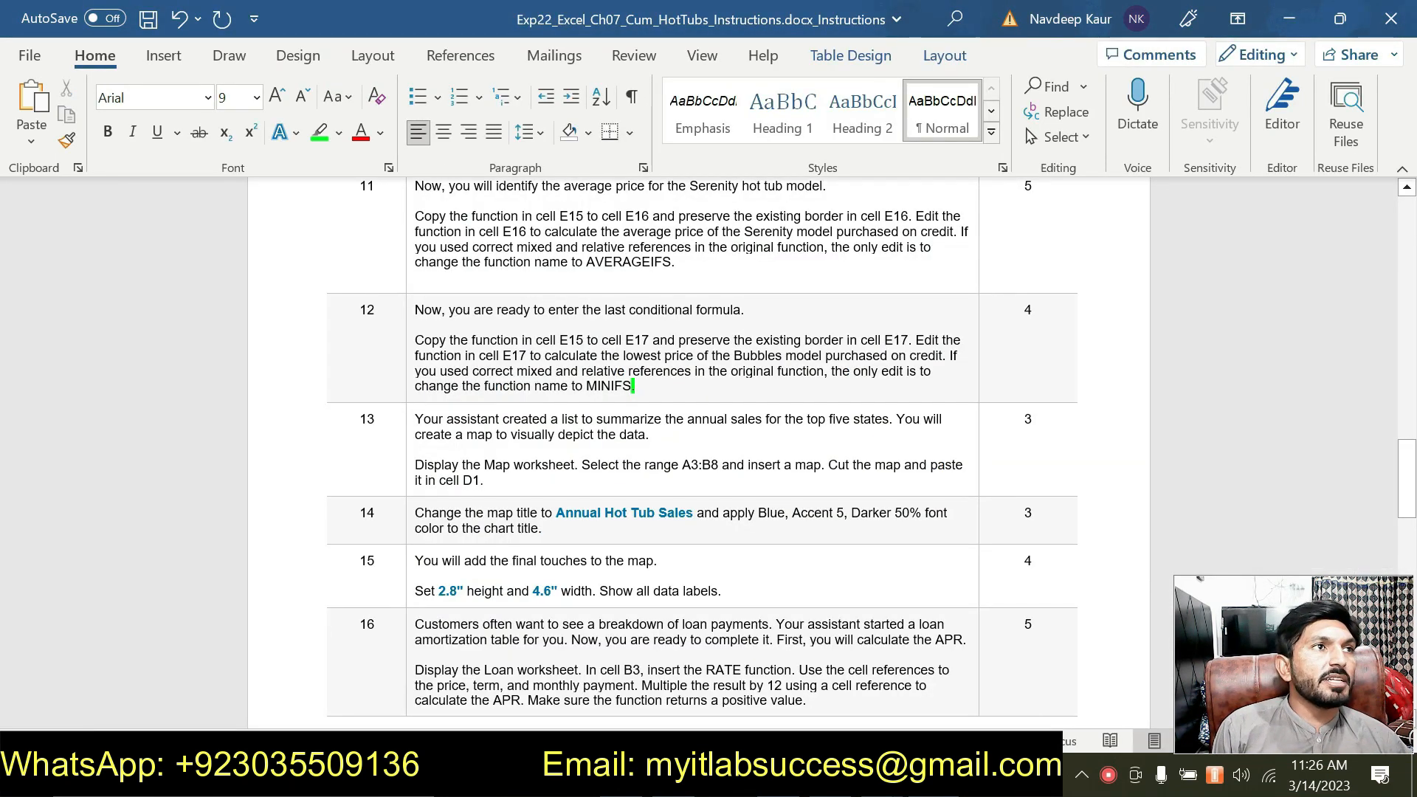
left_click_drag(416, 463, 484, 478)
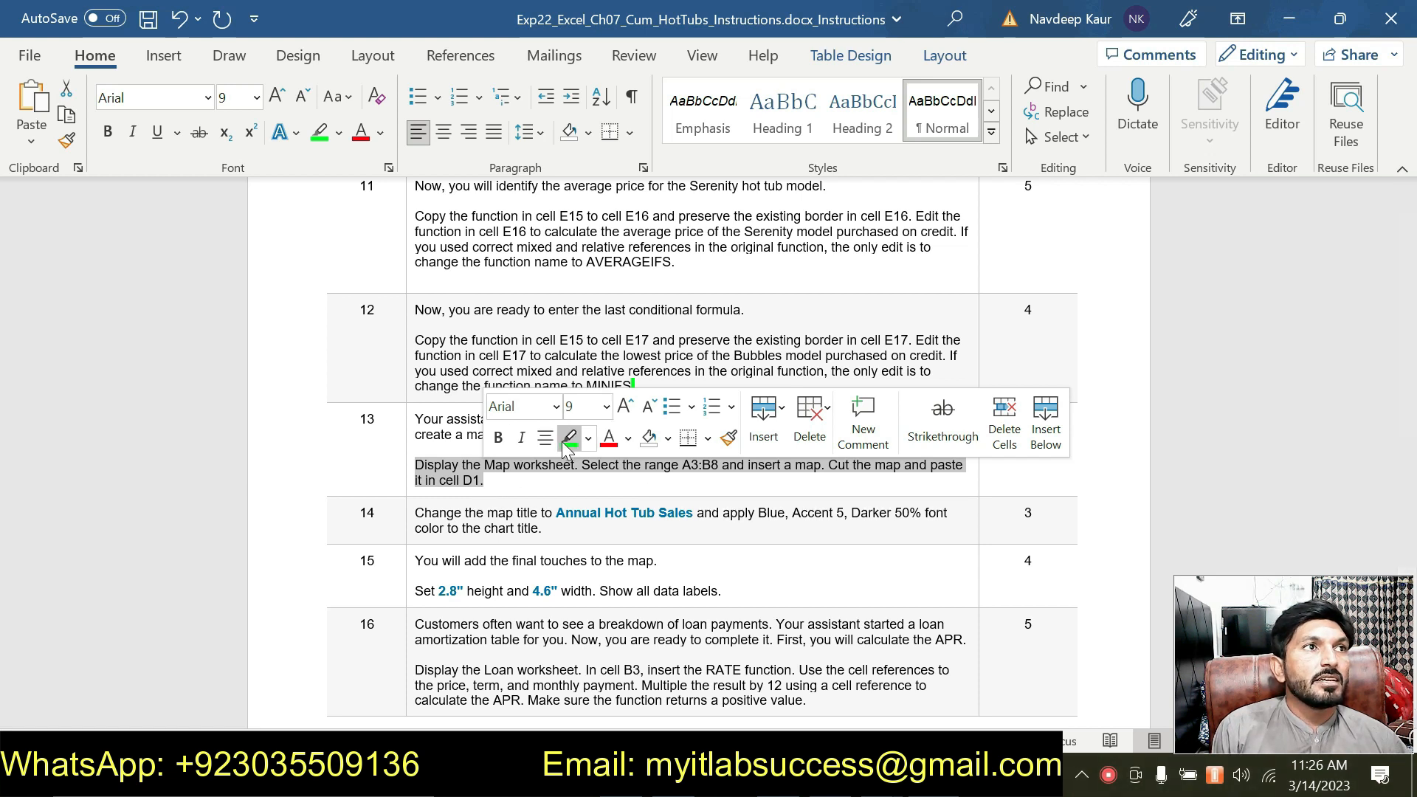
key("alt+Tab")
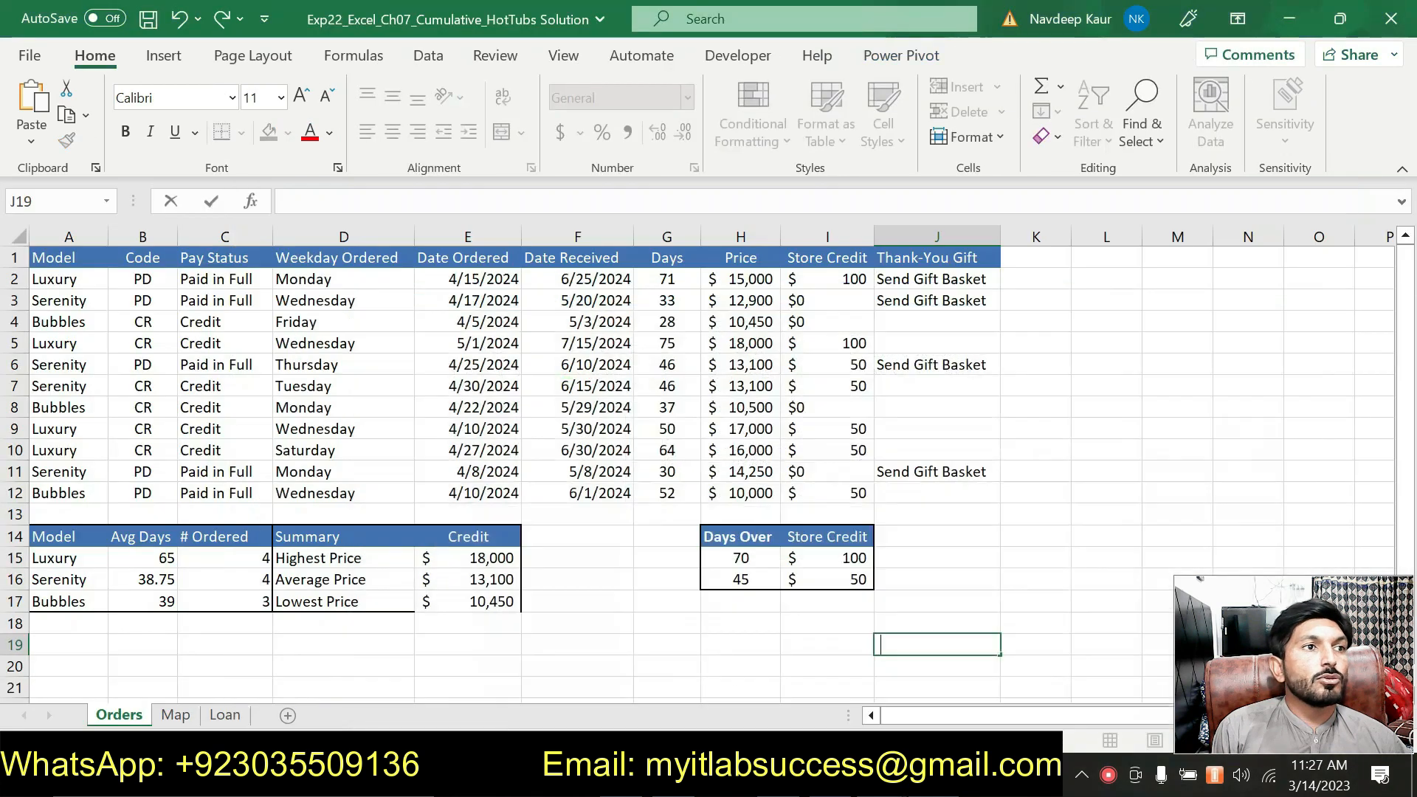
left_click(176, 714)
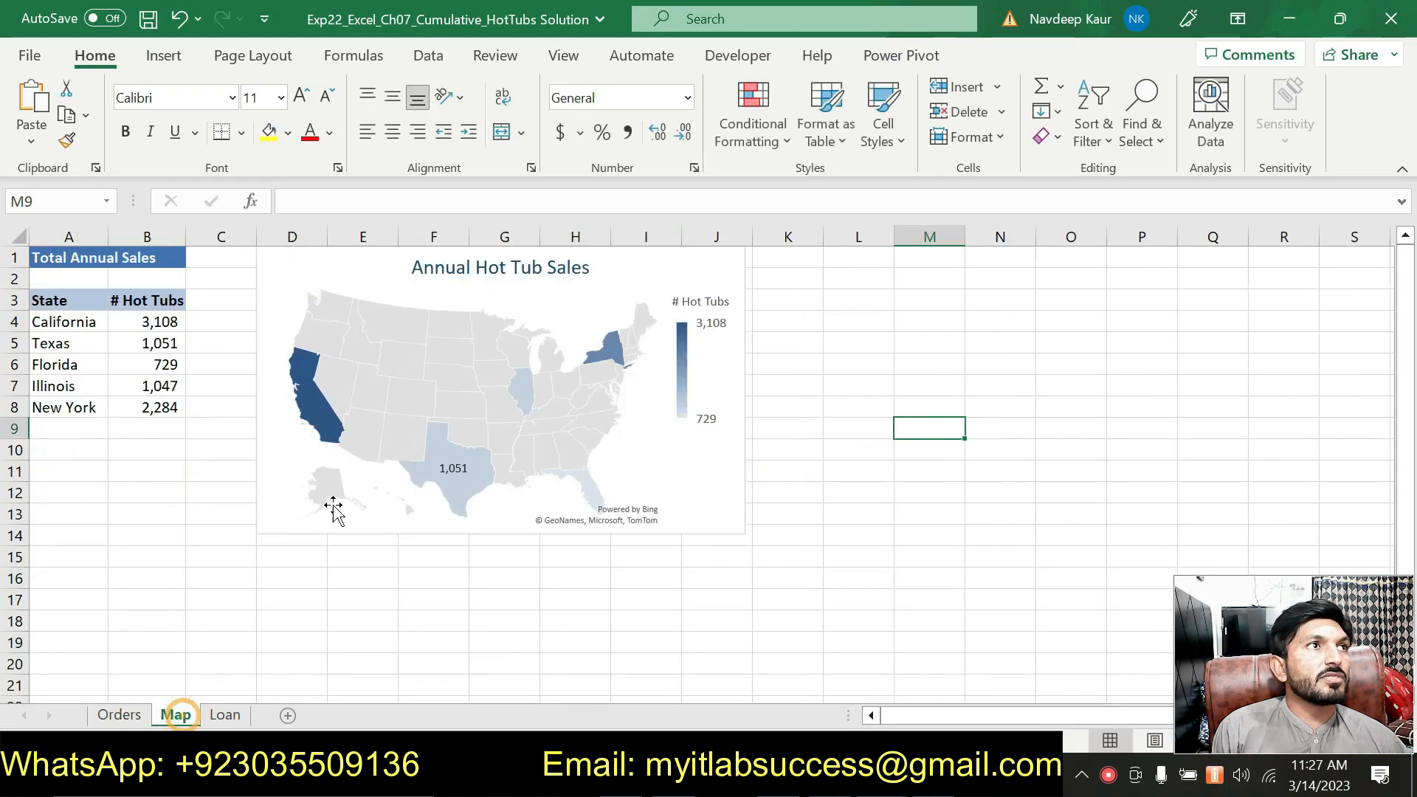
left_click(321, 267)
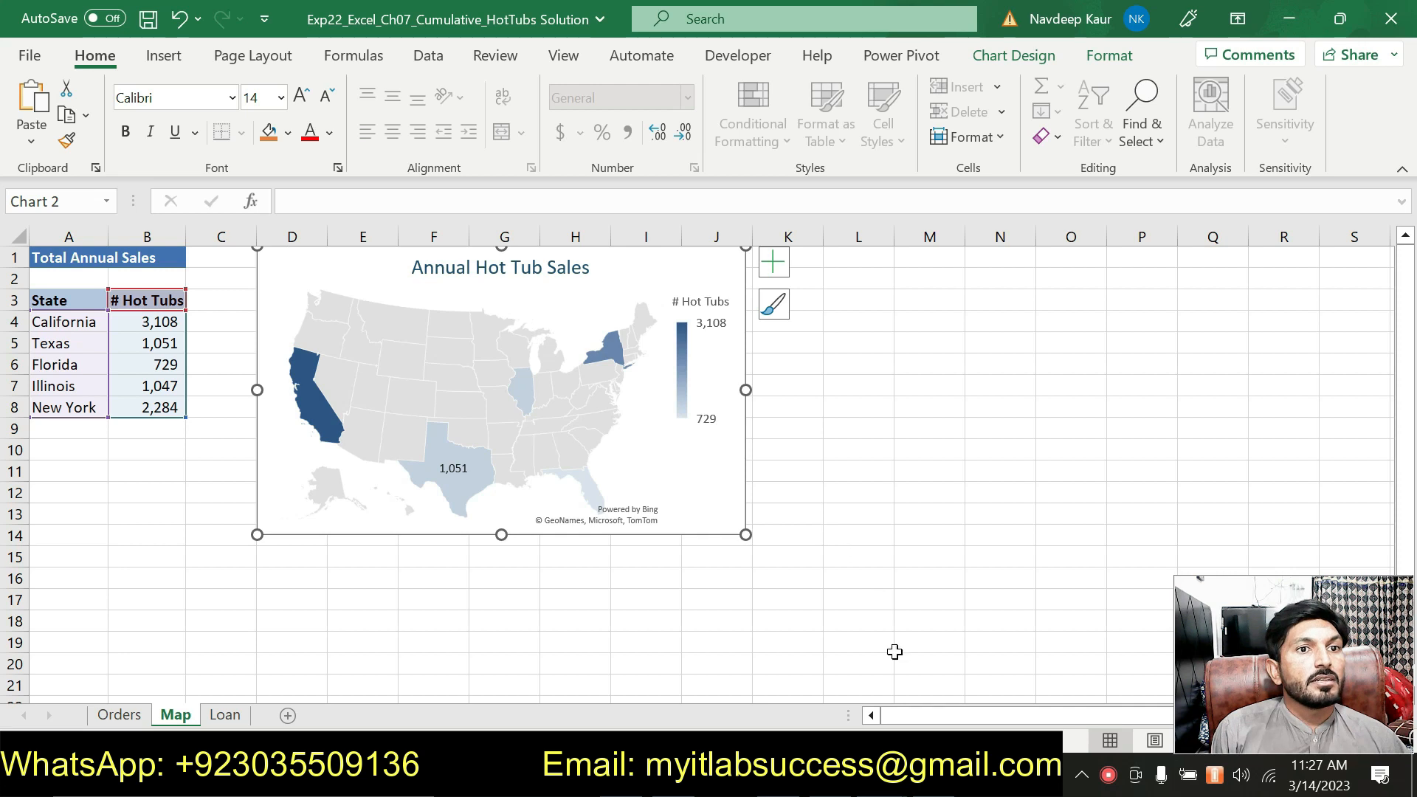
key("alt+Tab")
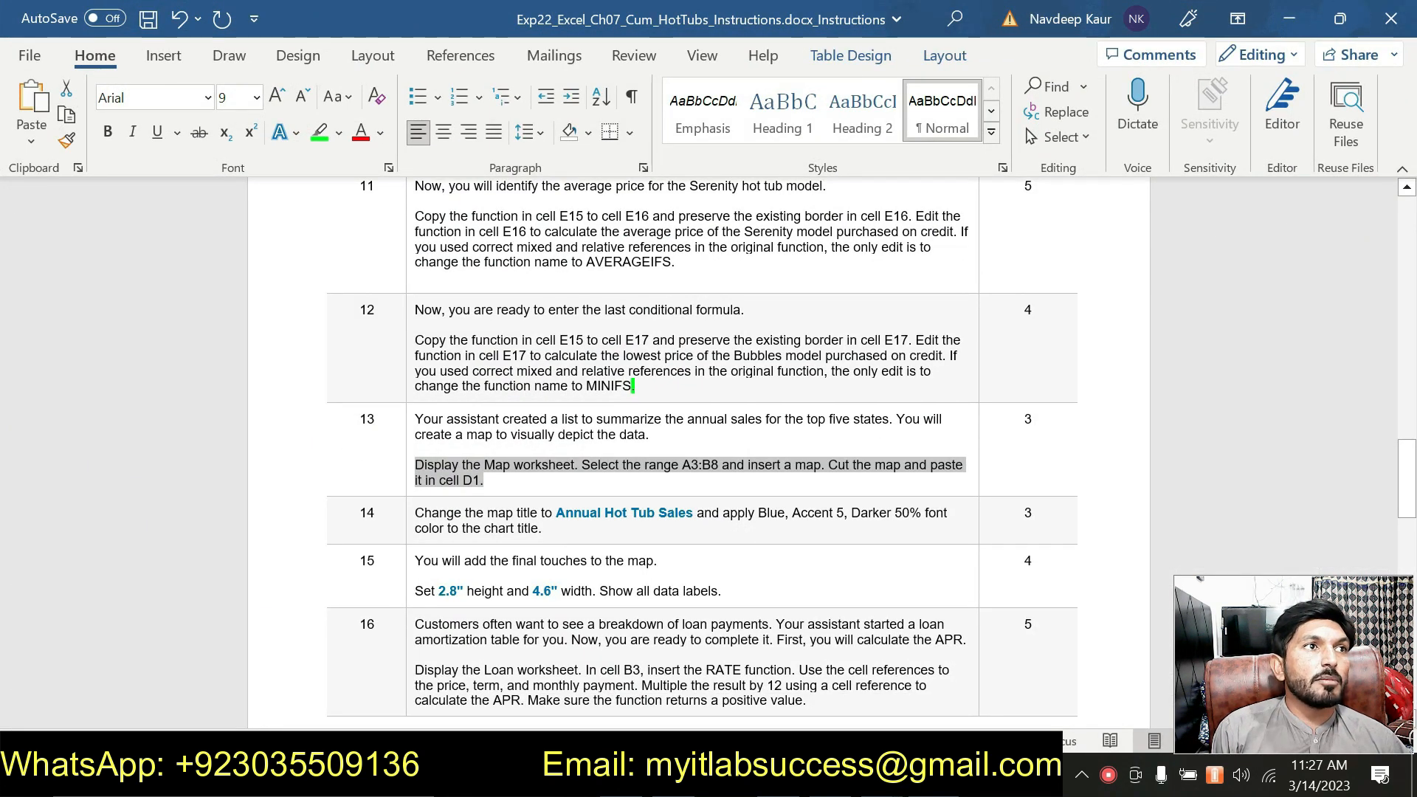
left_click_drag(543, 529, 415, 512)
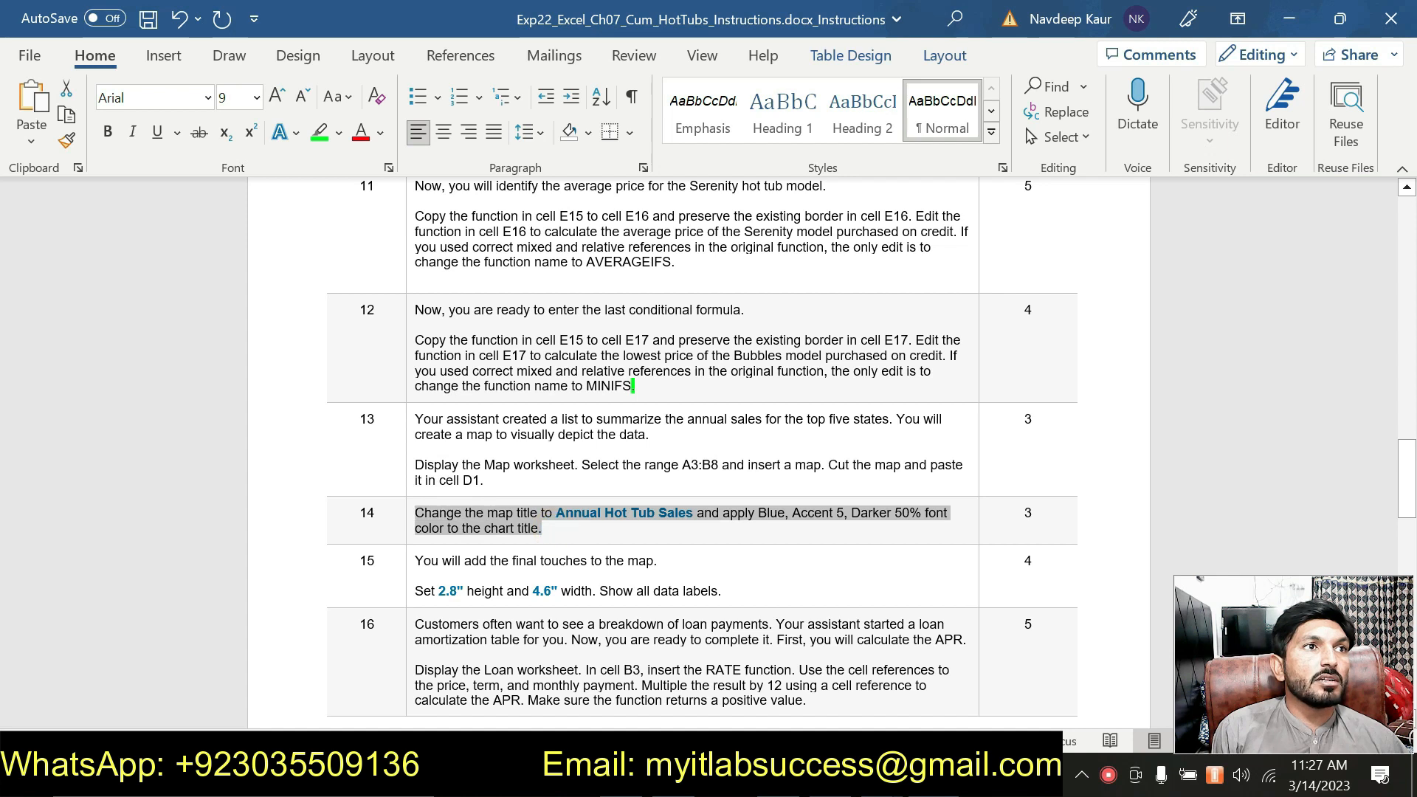
Compare instruction steps 14 and 15 in Word with the map's title and size settings in the Excel solution workbook.
right_click(530, 521)
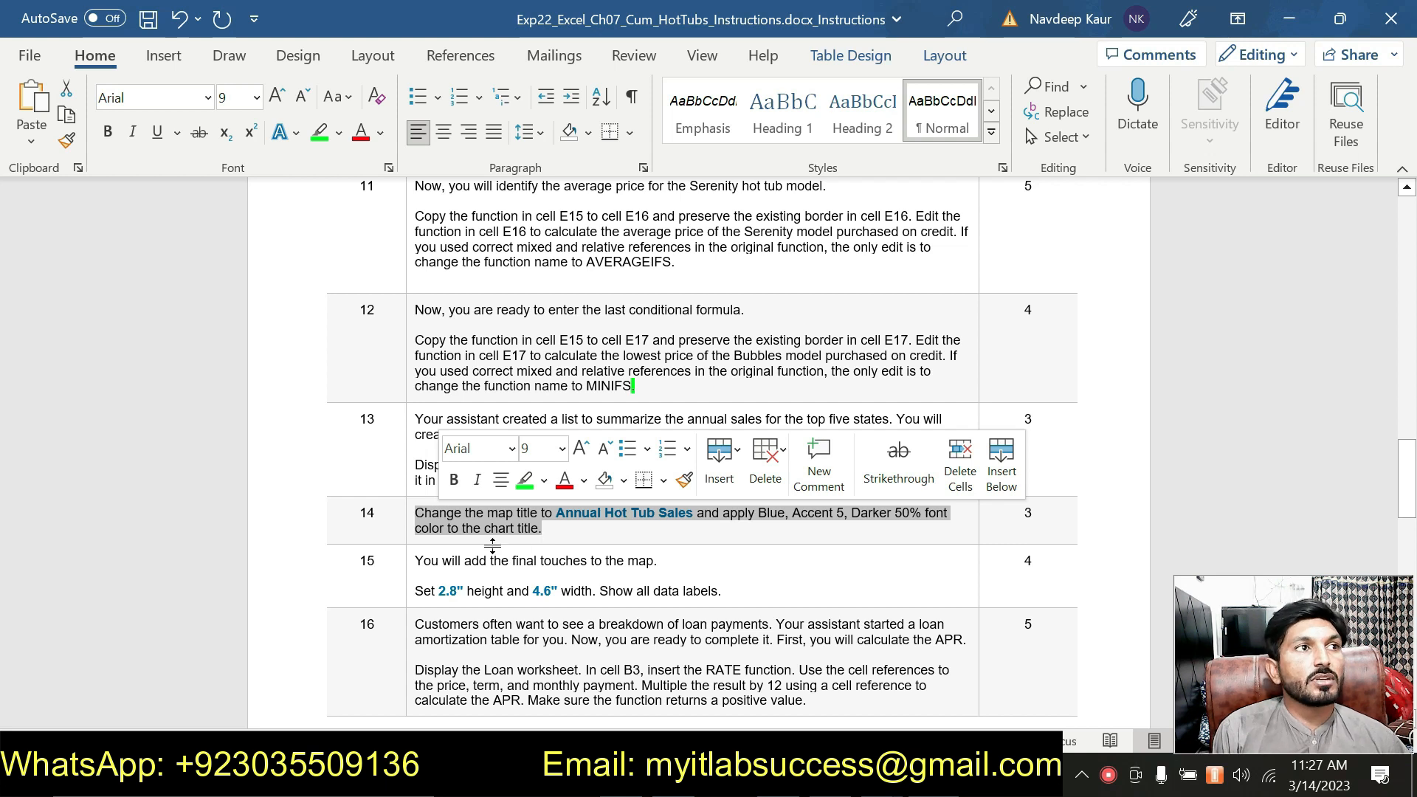
left_click(634, 780)
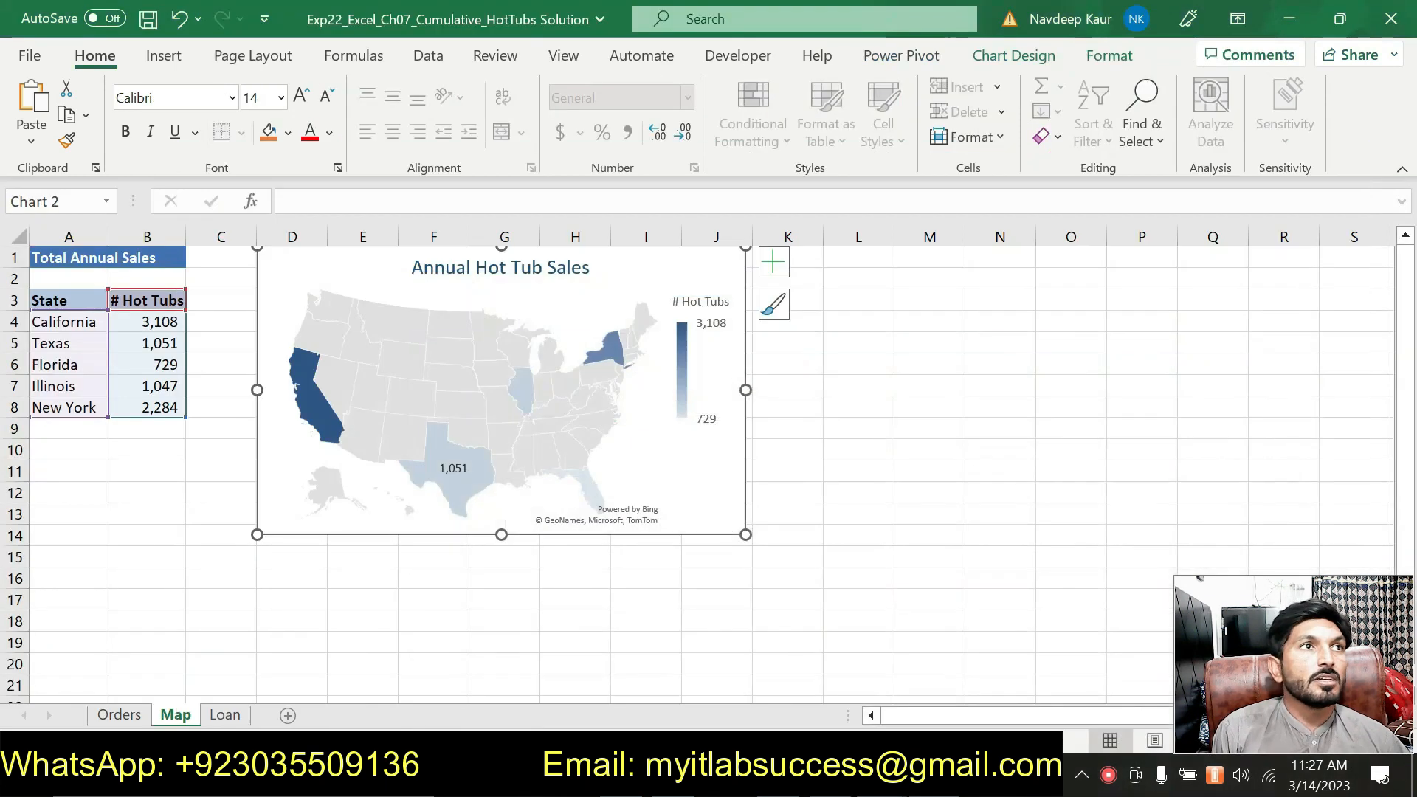
left_click(500, 270)
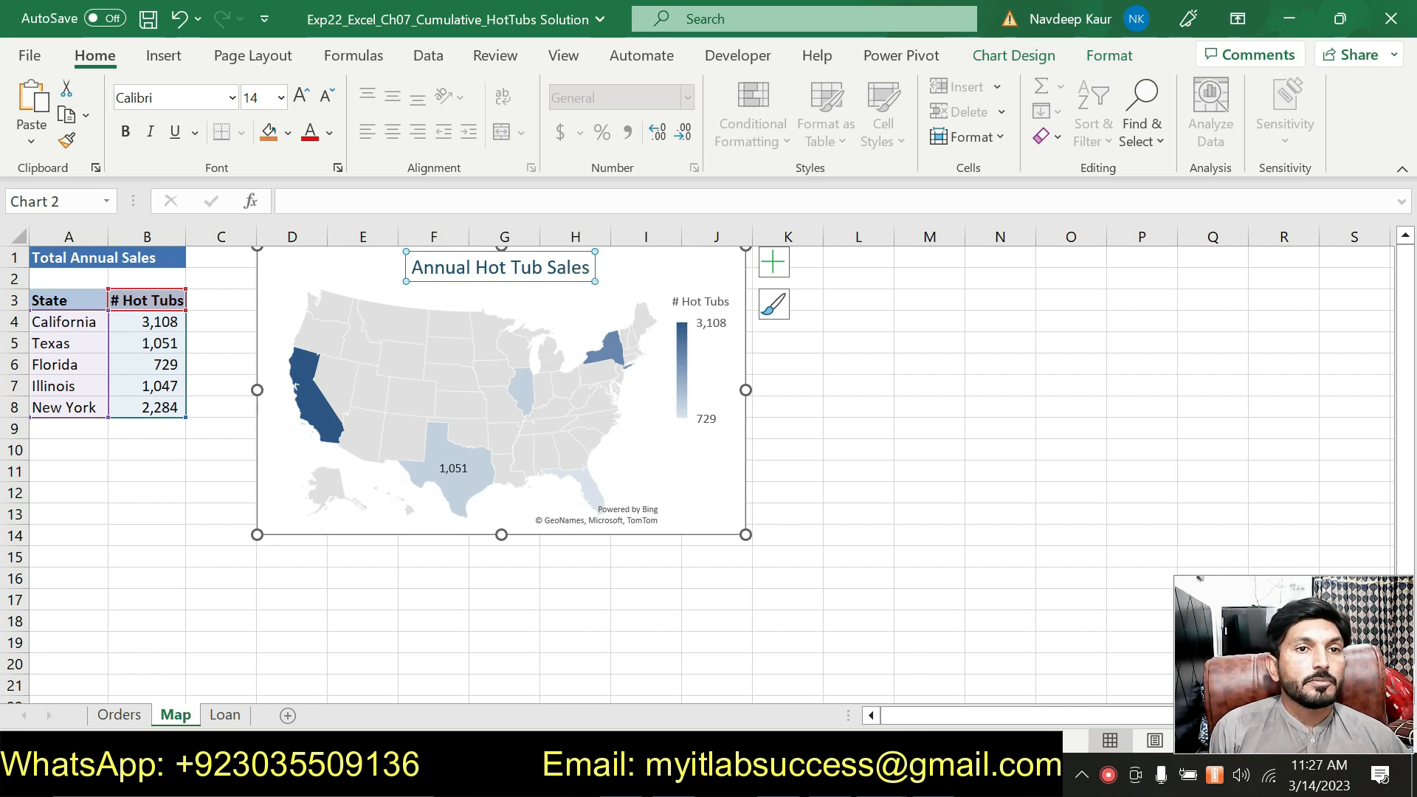
key("alt+Tab")
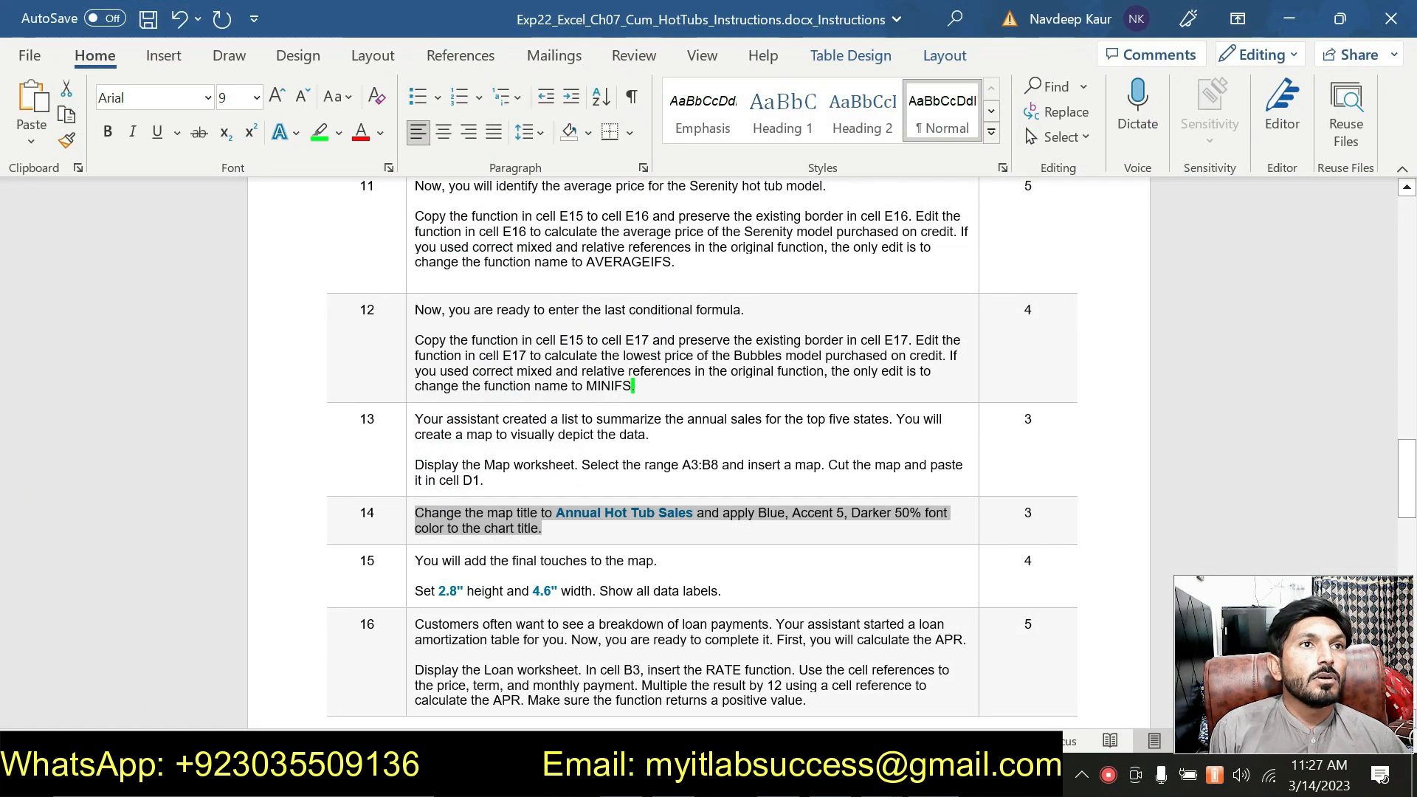
key("alt+Tab")
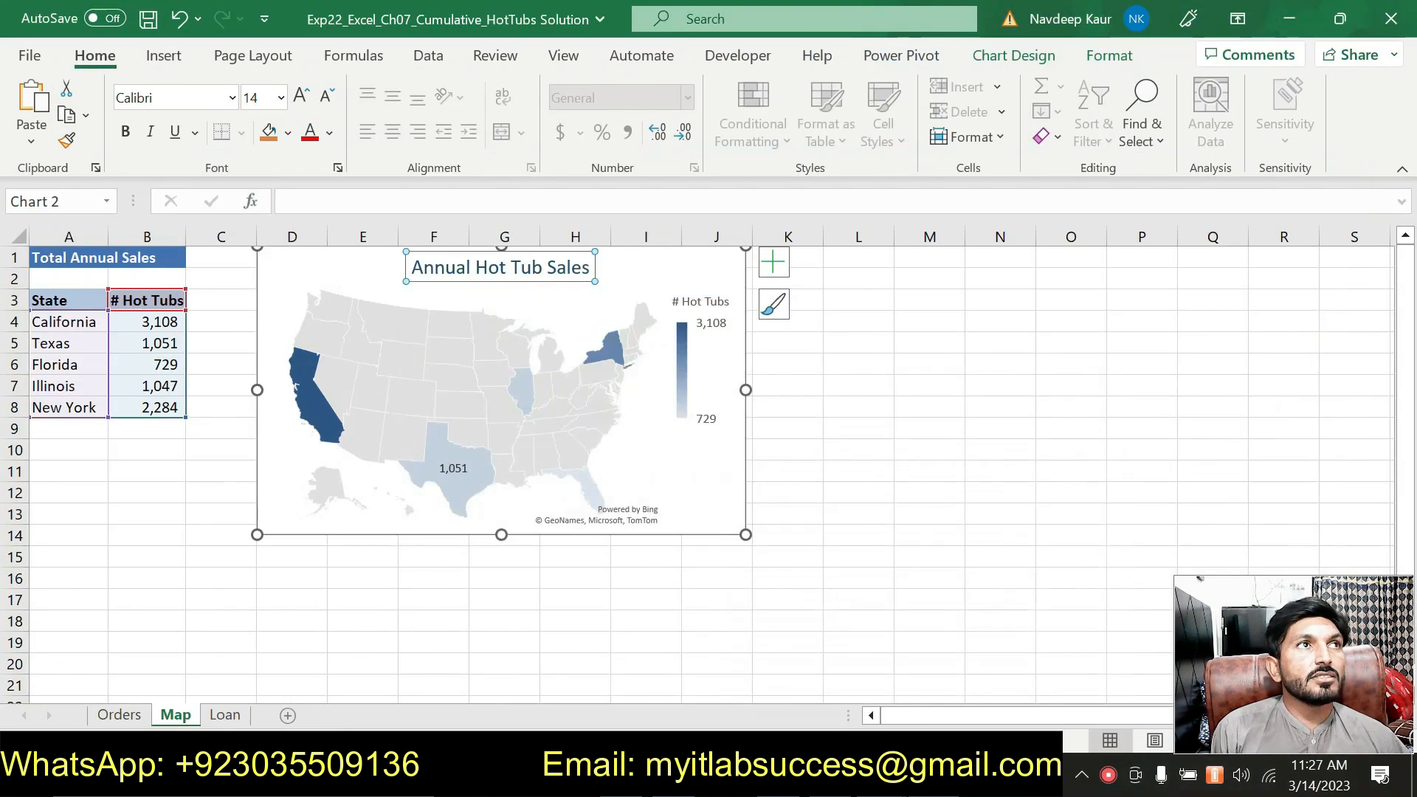
key("alt+Tab")
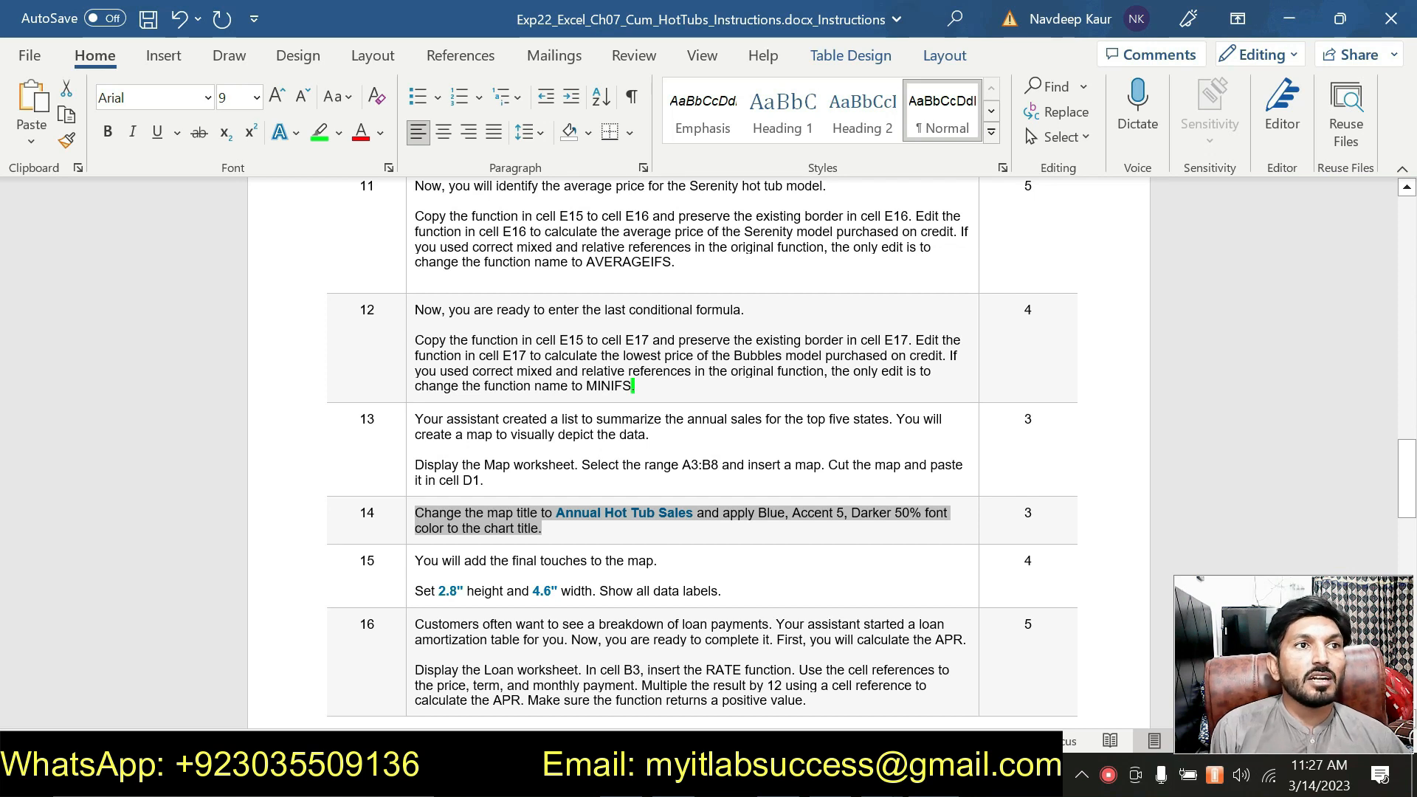
key("alt+Tab")
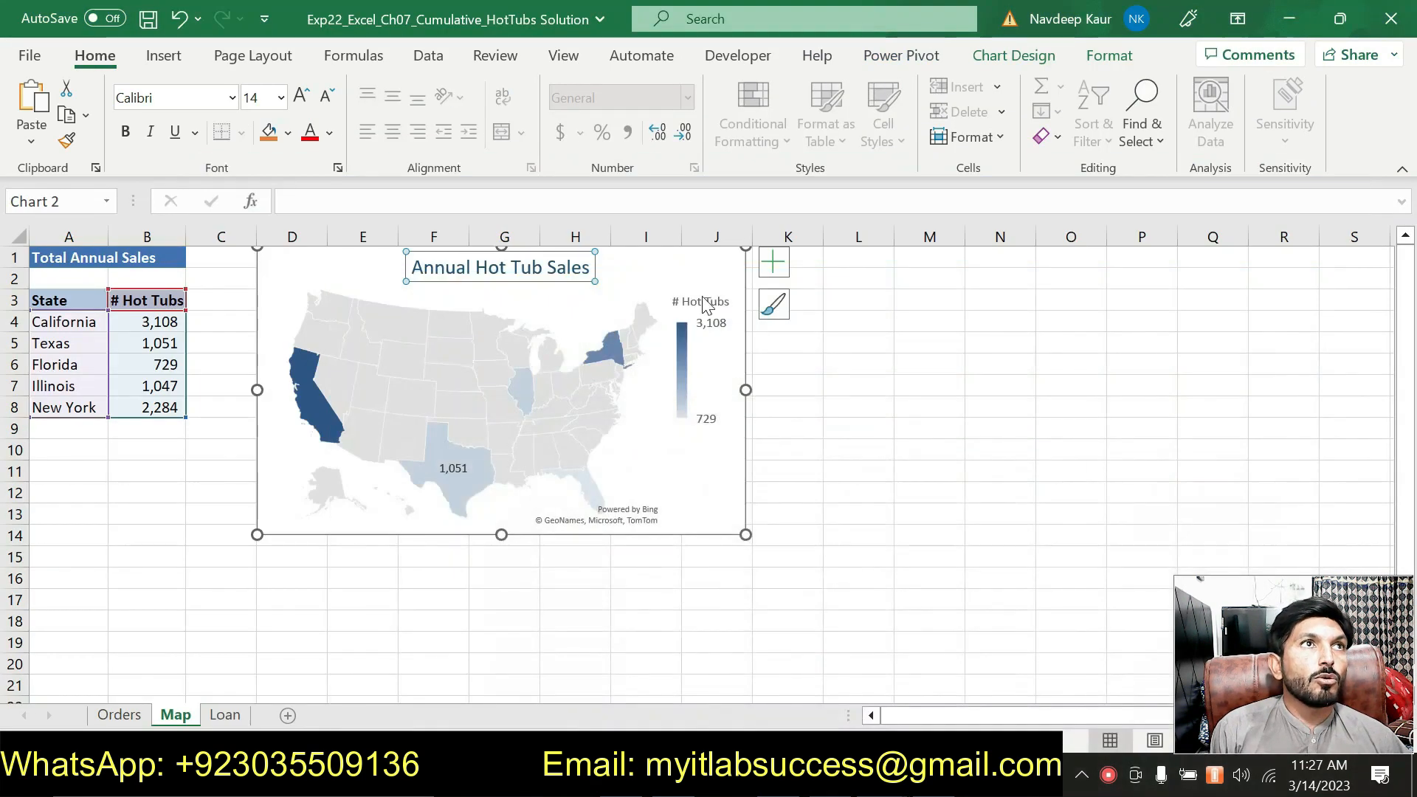
left_click(1116, 59)
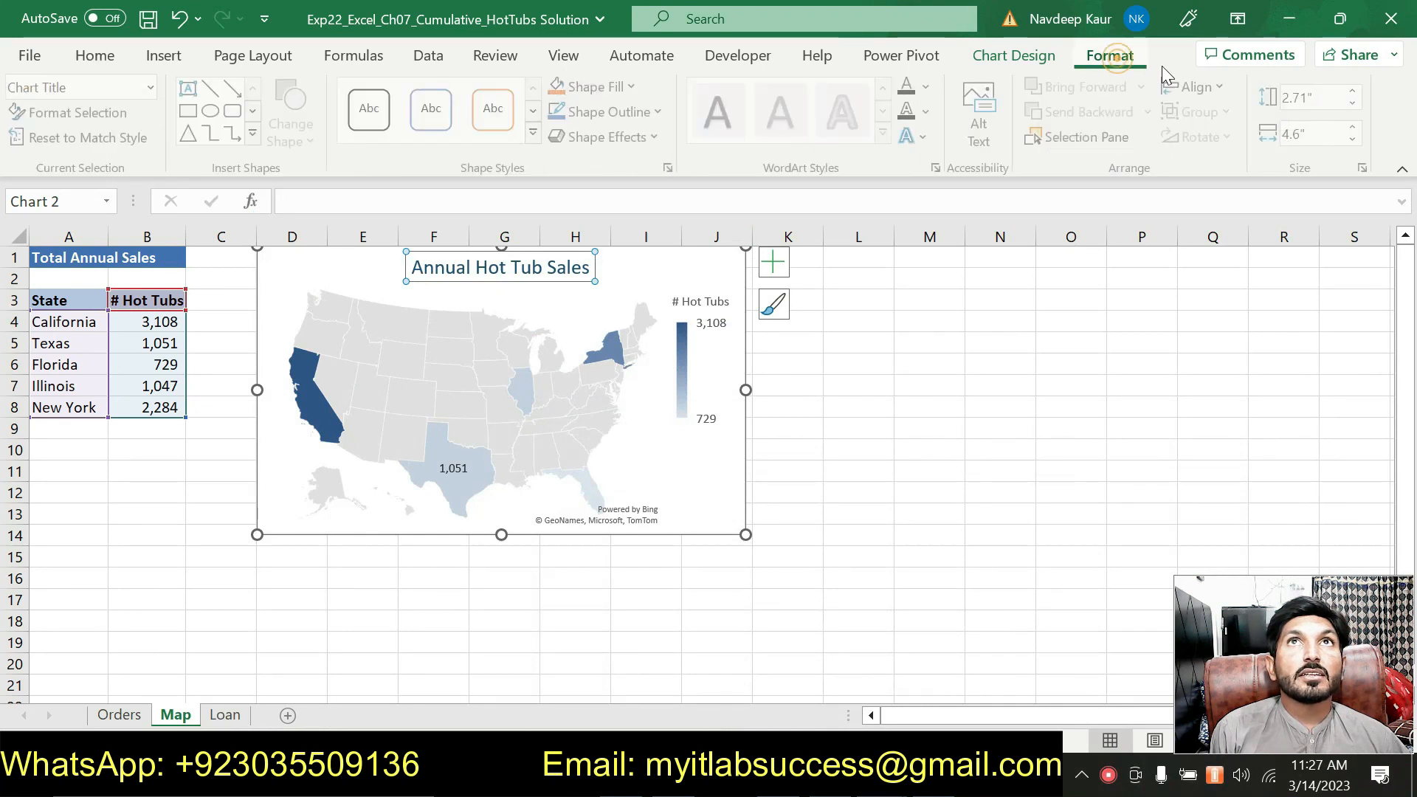
left_click(641, 273)
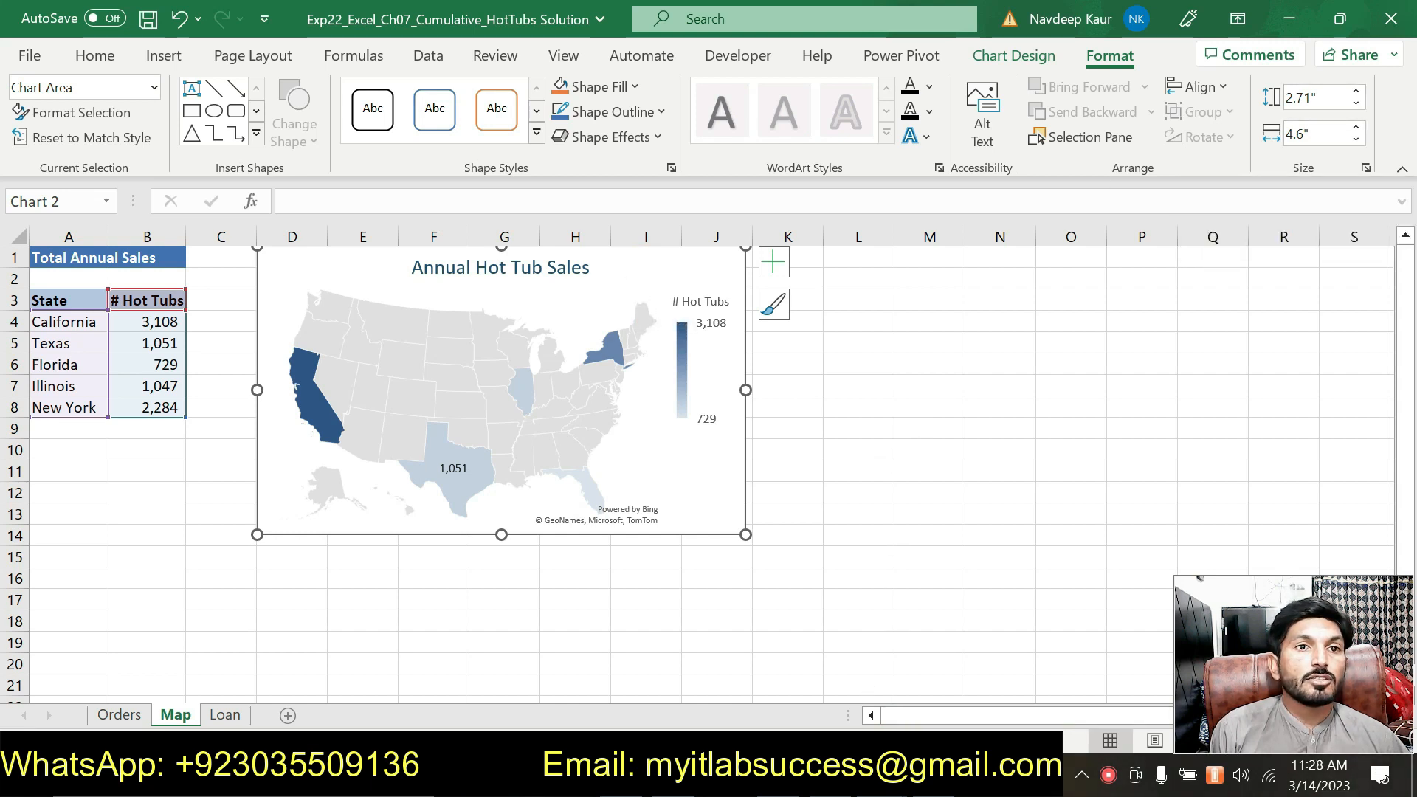
Review instruction step 17 in Word about the EDATE due dates, and return to the Excel solution workbook.
key("alt+Tab")
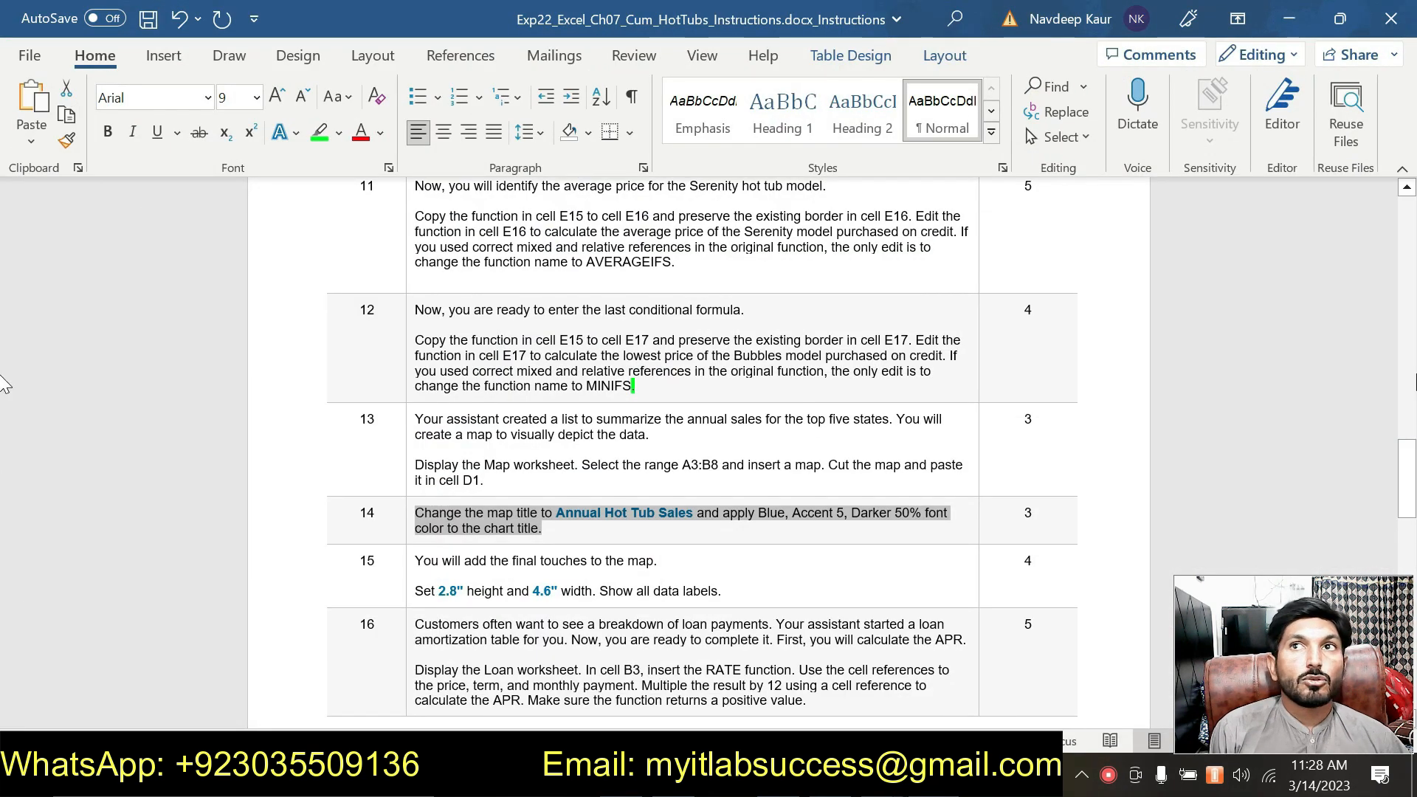
left_click(1411, 395)
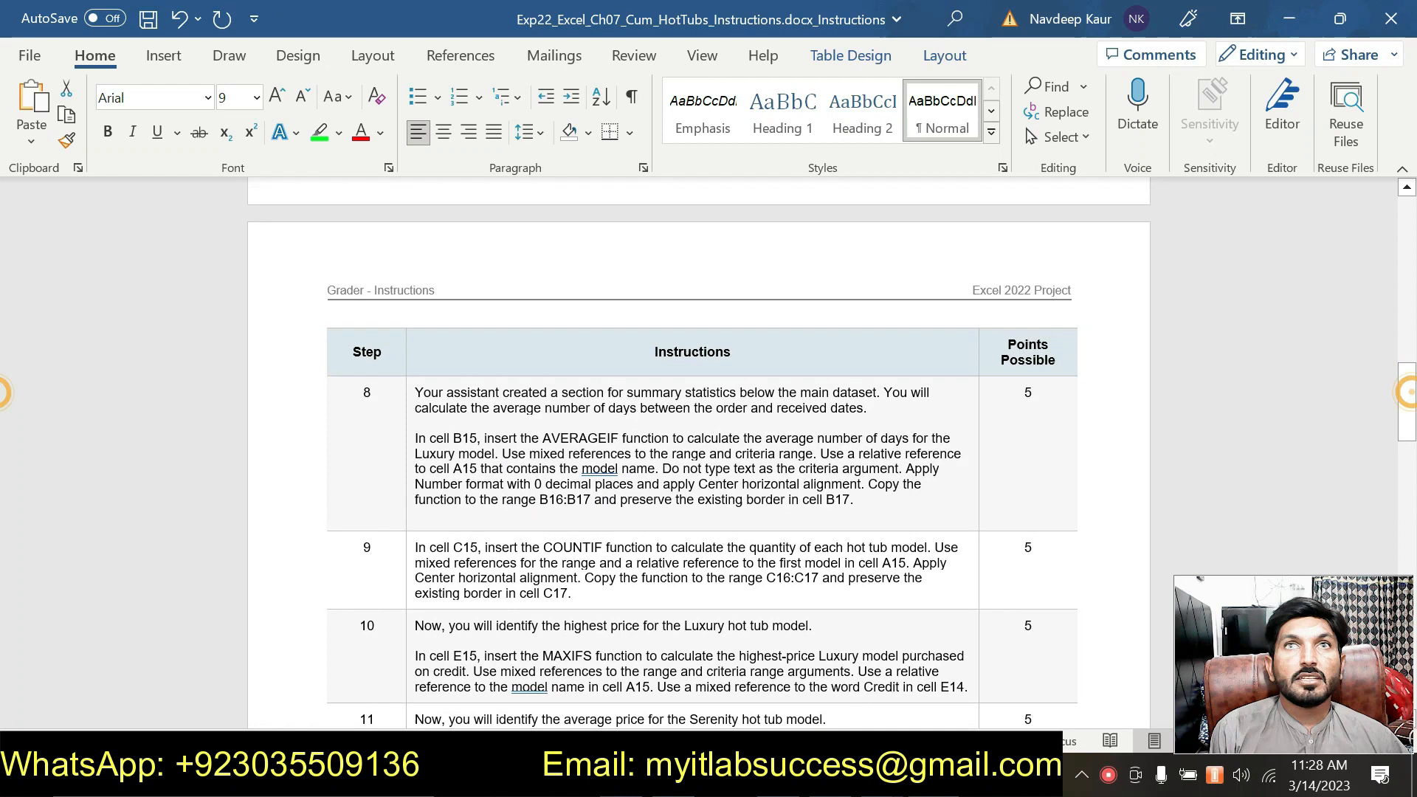
left_click_drag(1407, 417, 1410, 618)
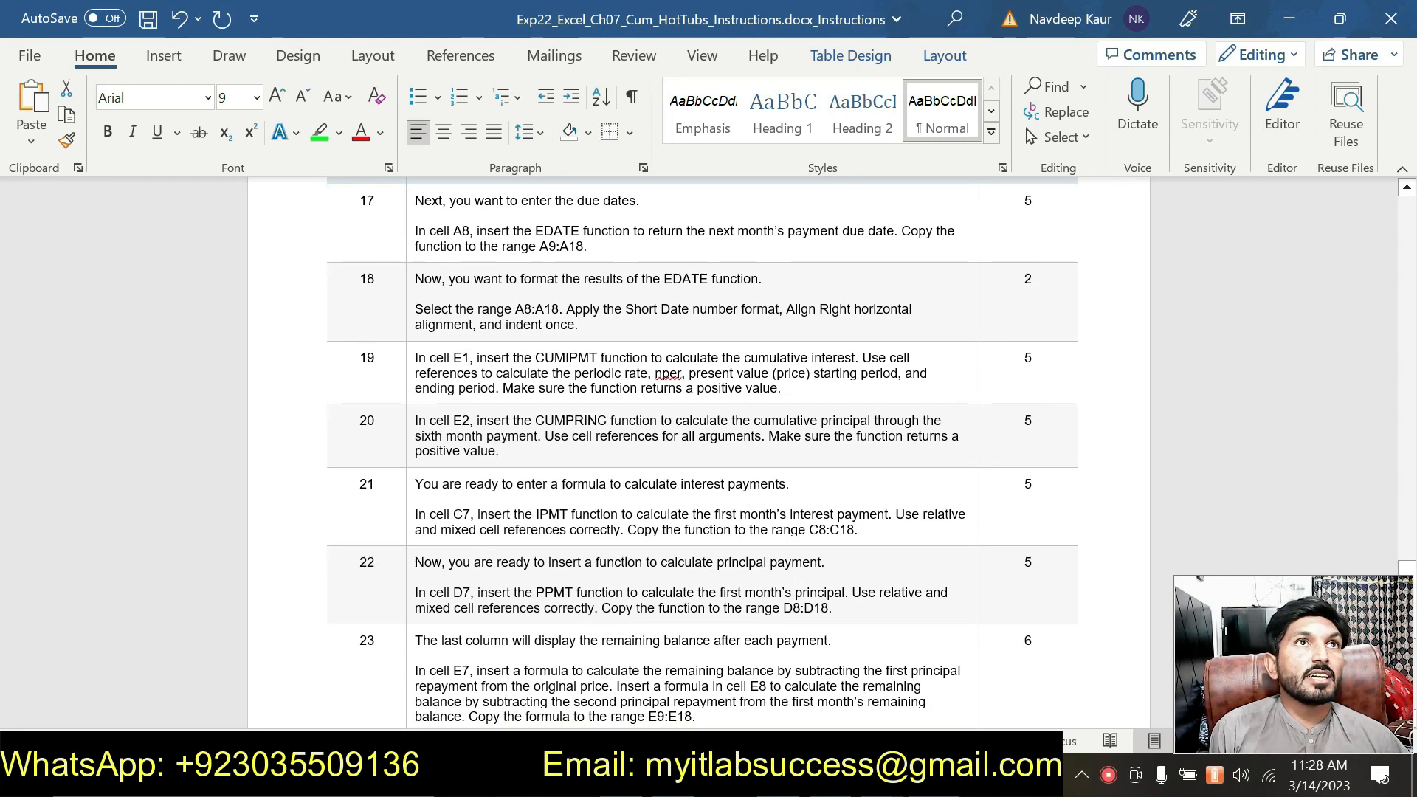
left_click_drag(587, 247, 415, 230)
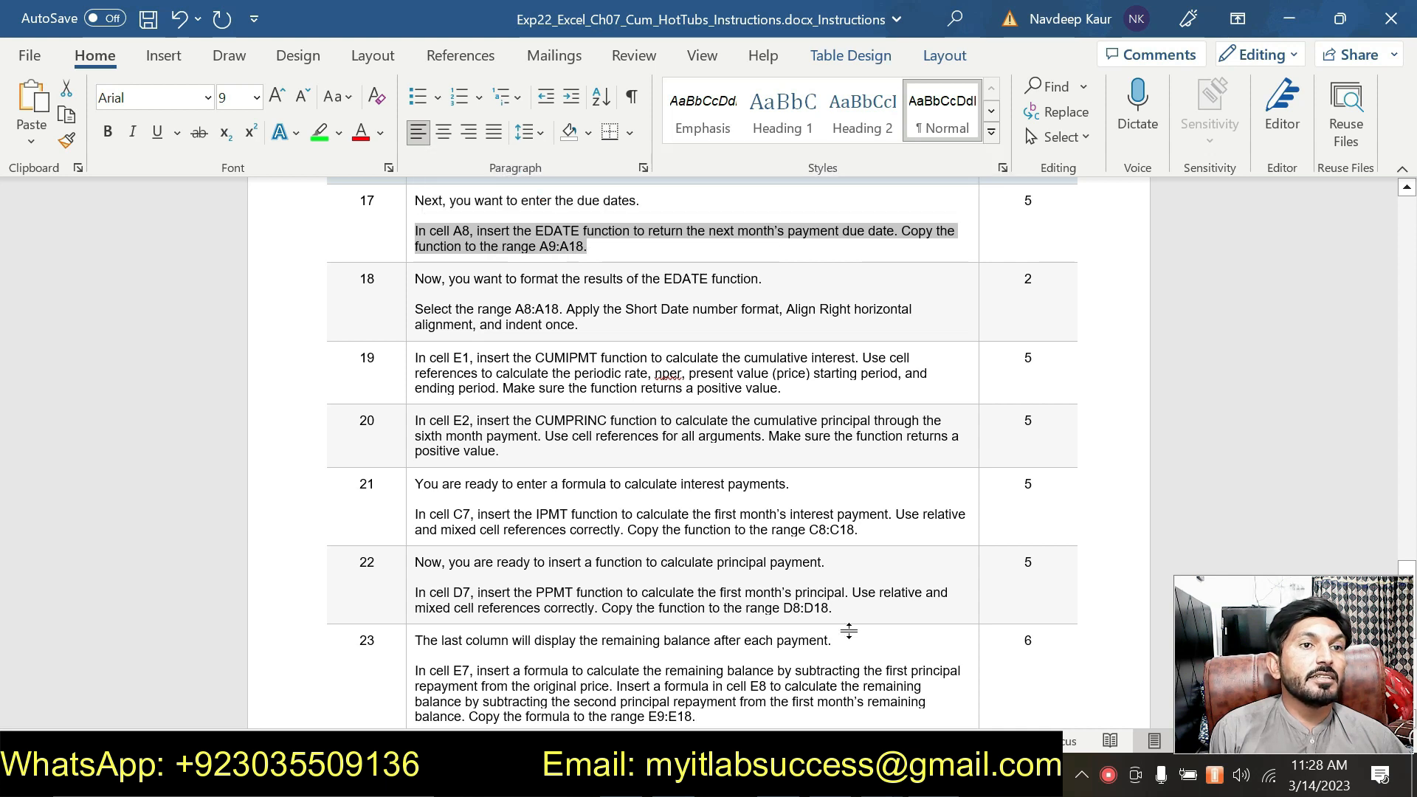
left_click(883, 775)
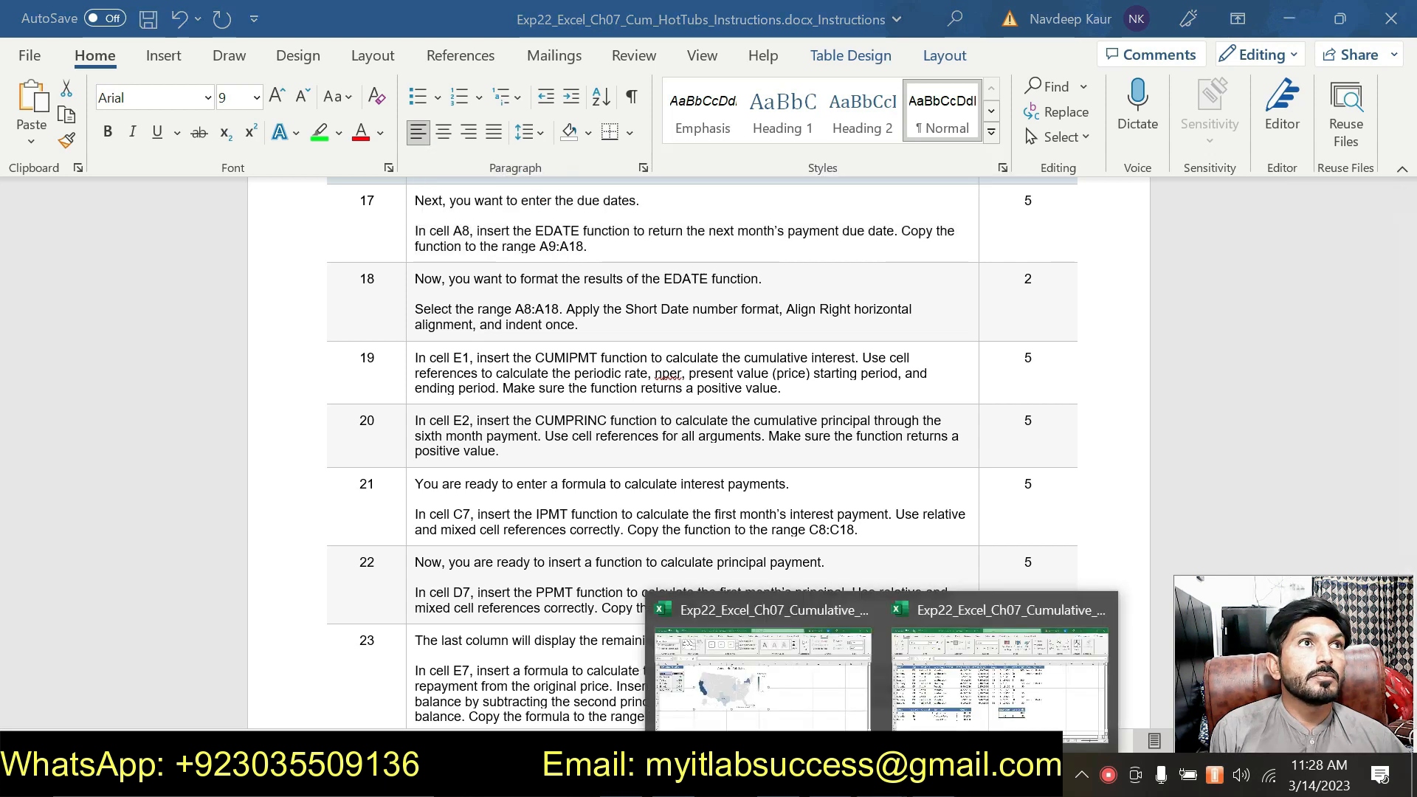
left_click(883, 775)
left_click(882, 775)
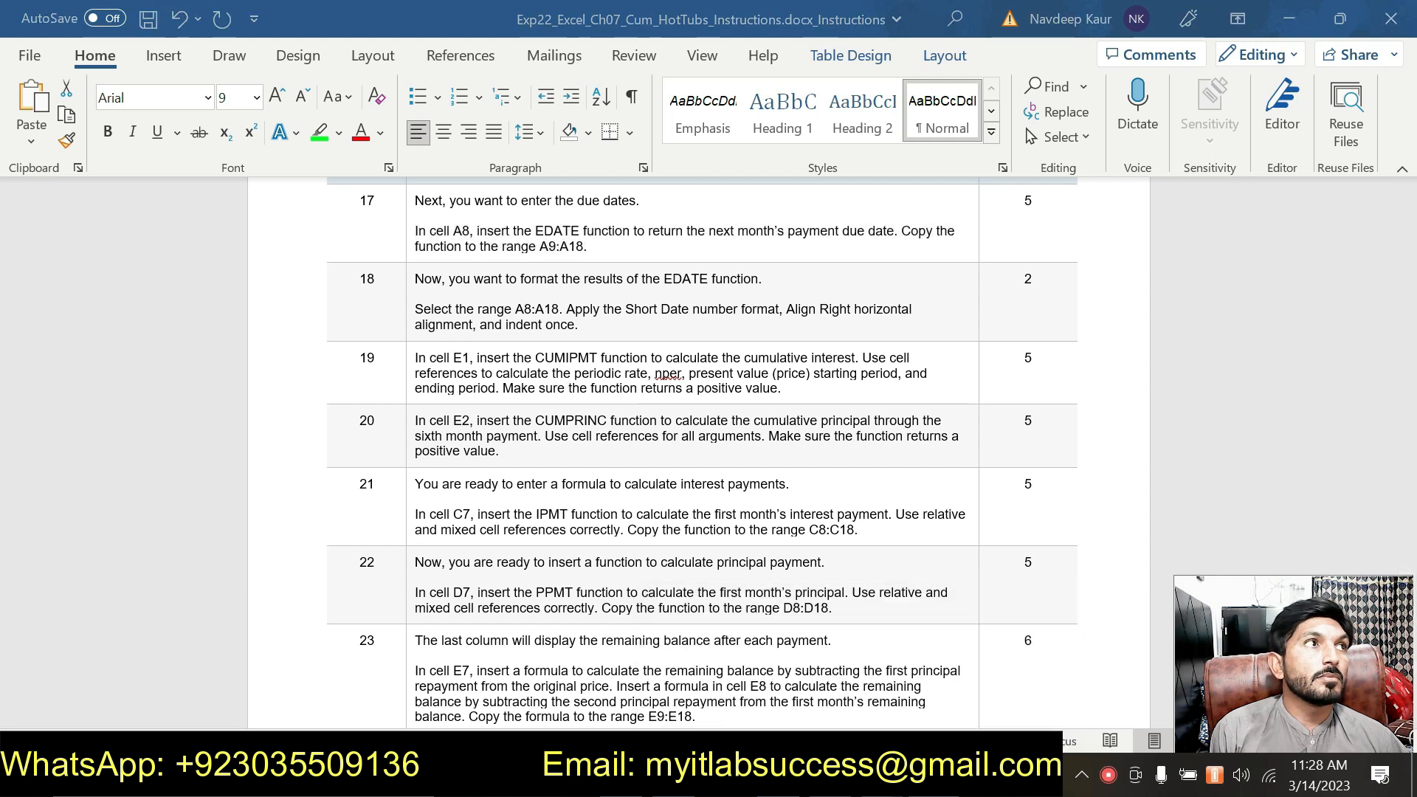
right_click(935, 775)
left_click(935, 775)
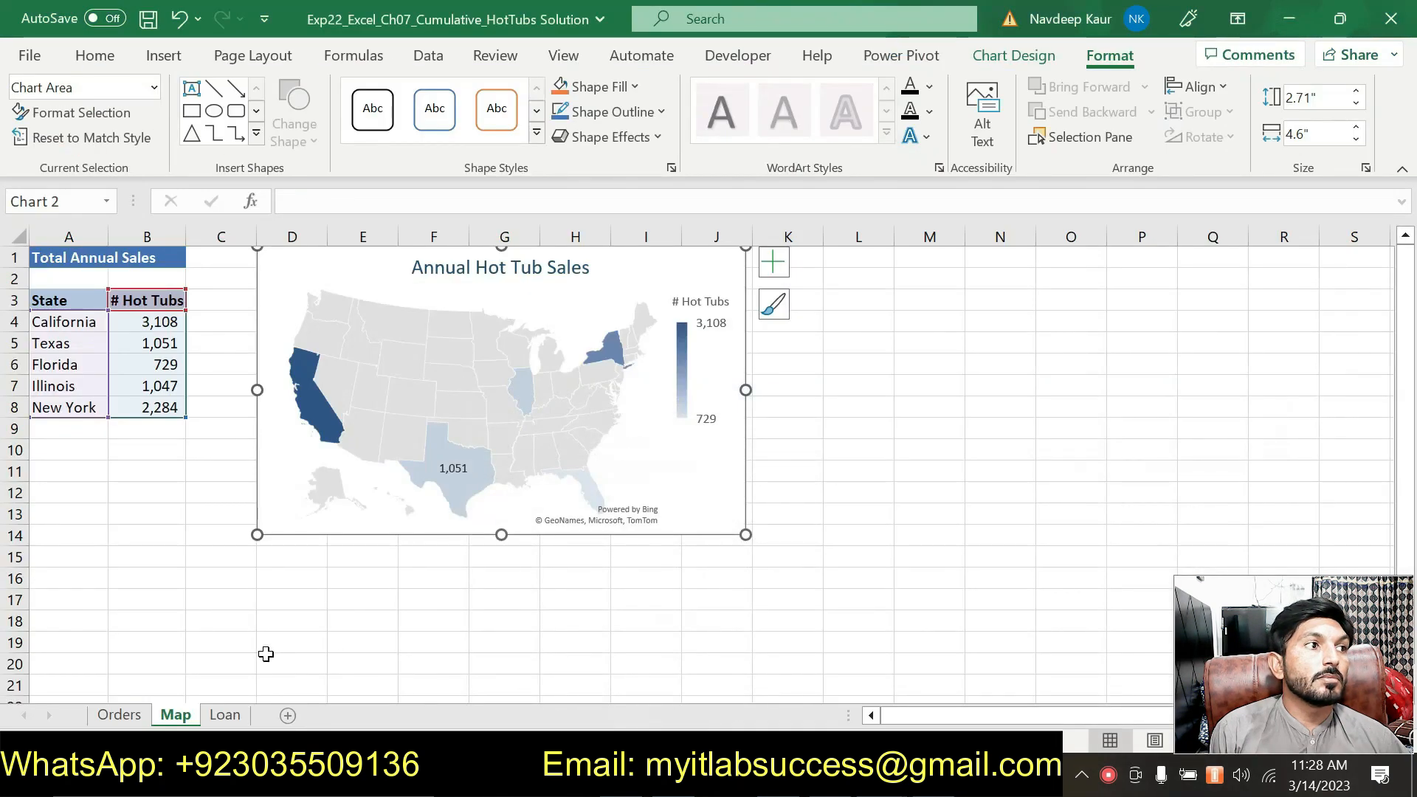
Examine the completed Loan sheet in the solution workbook, including the first payment due date and the monthly payment cell.
left_click(234, 713)
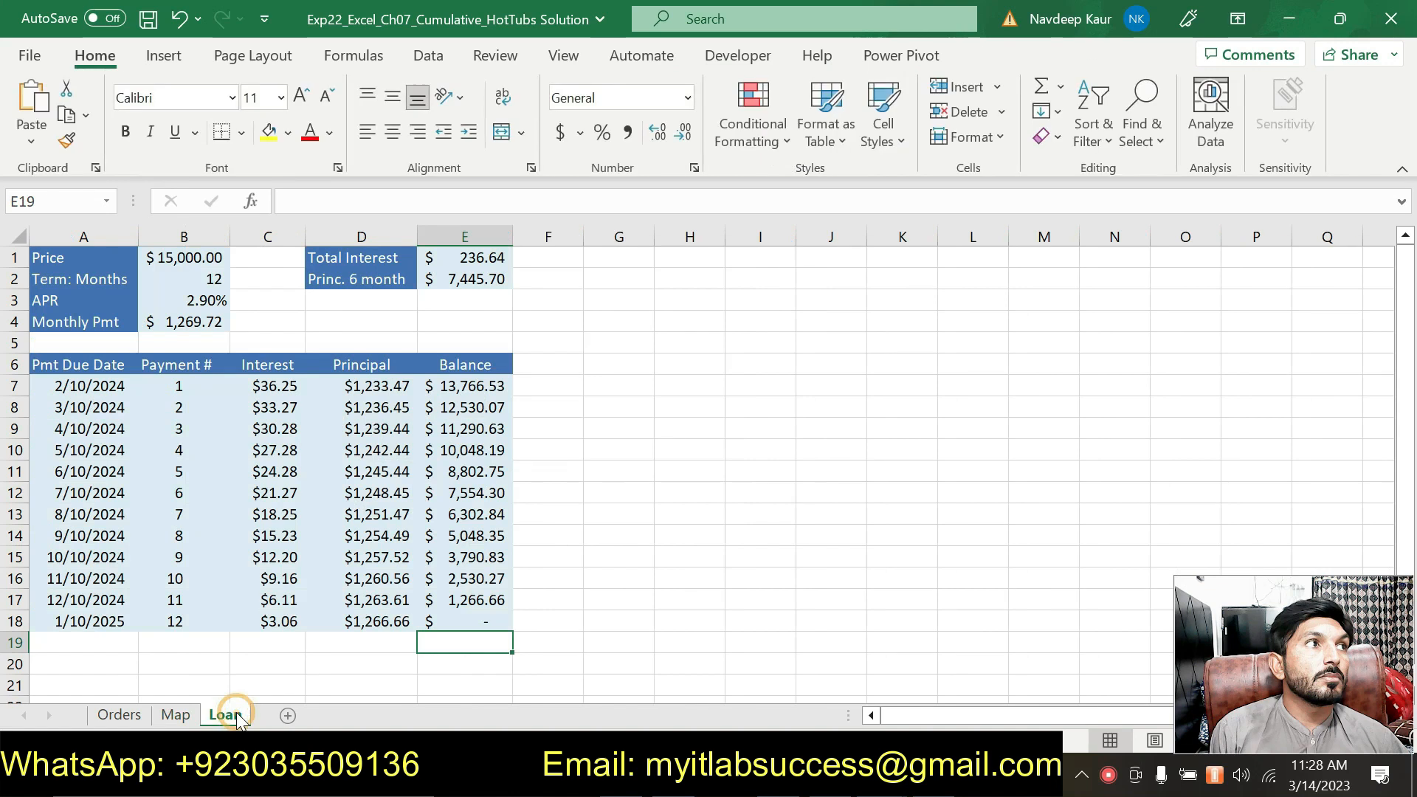
left_click(176, 715)
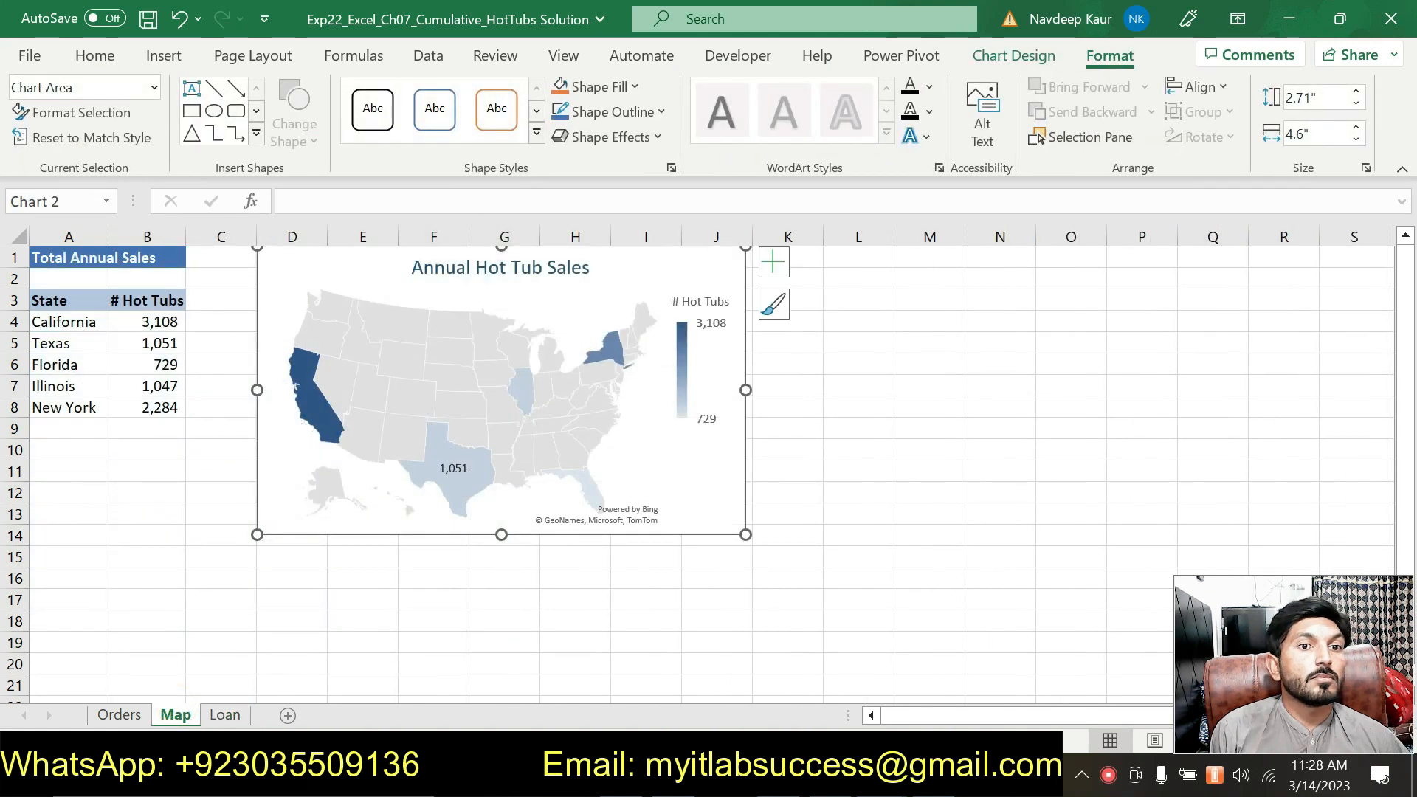
key("alt+Tab")
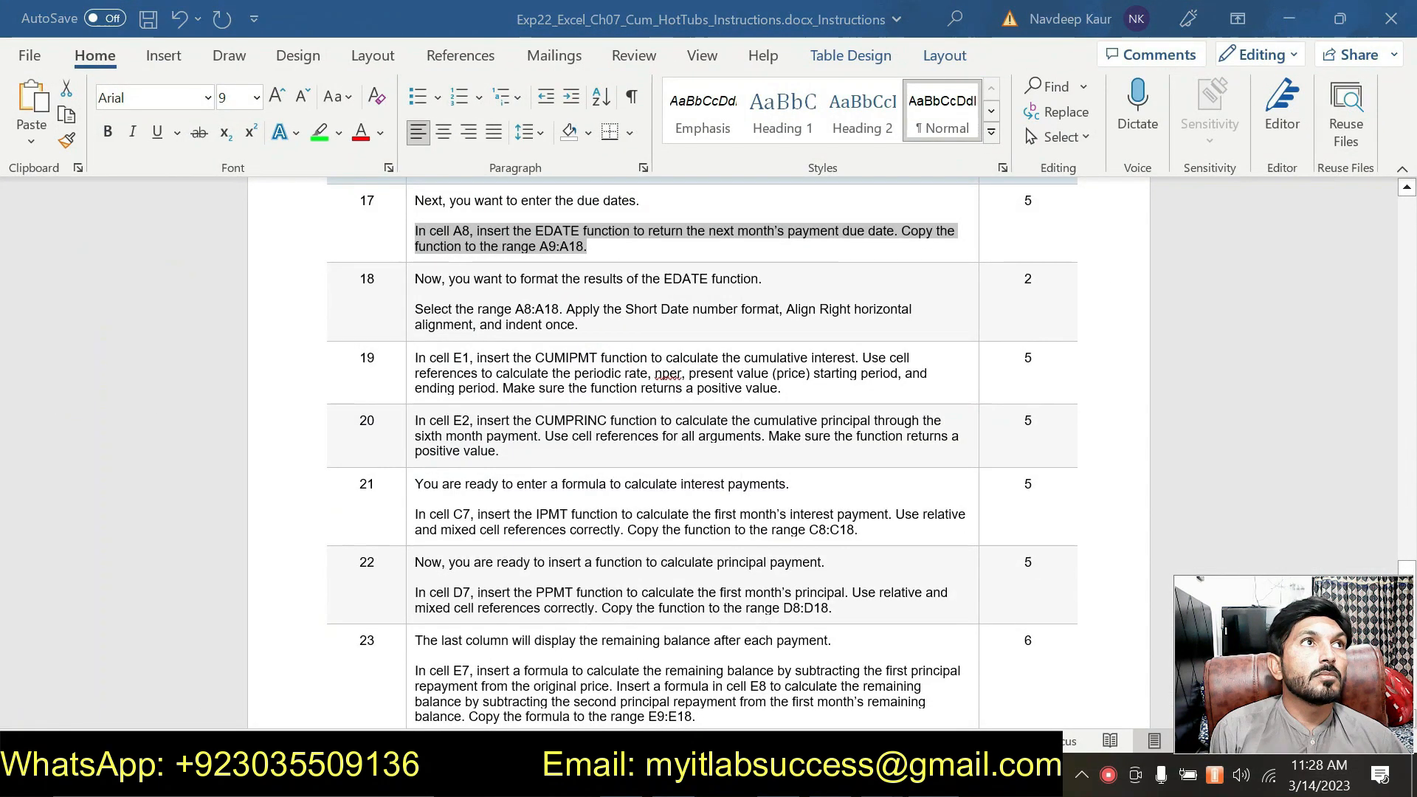
key("alt+Tab")
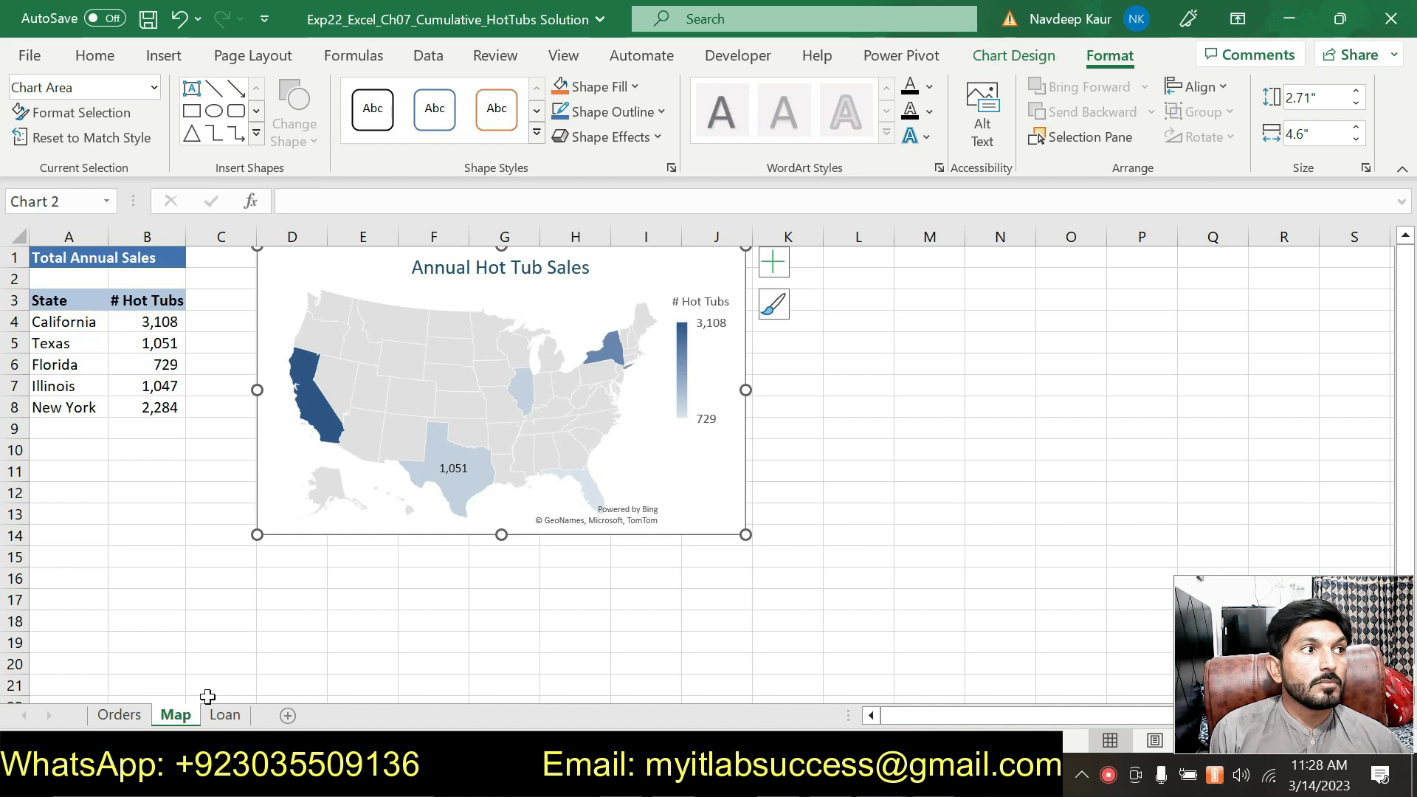
left_click(223, 716)
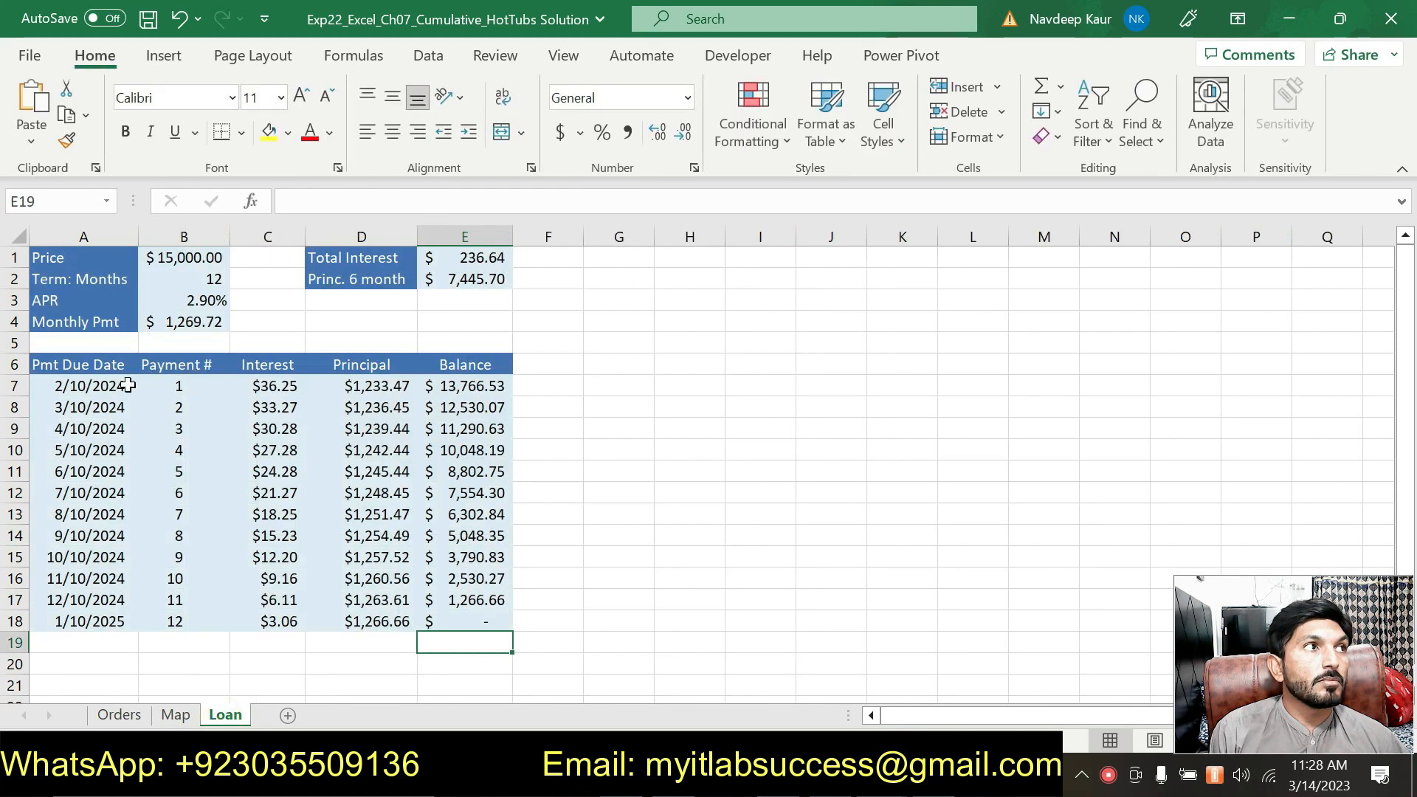
left_click(94, 391)
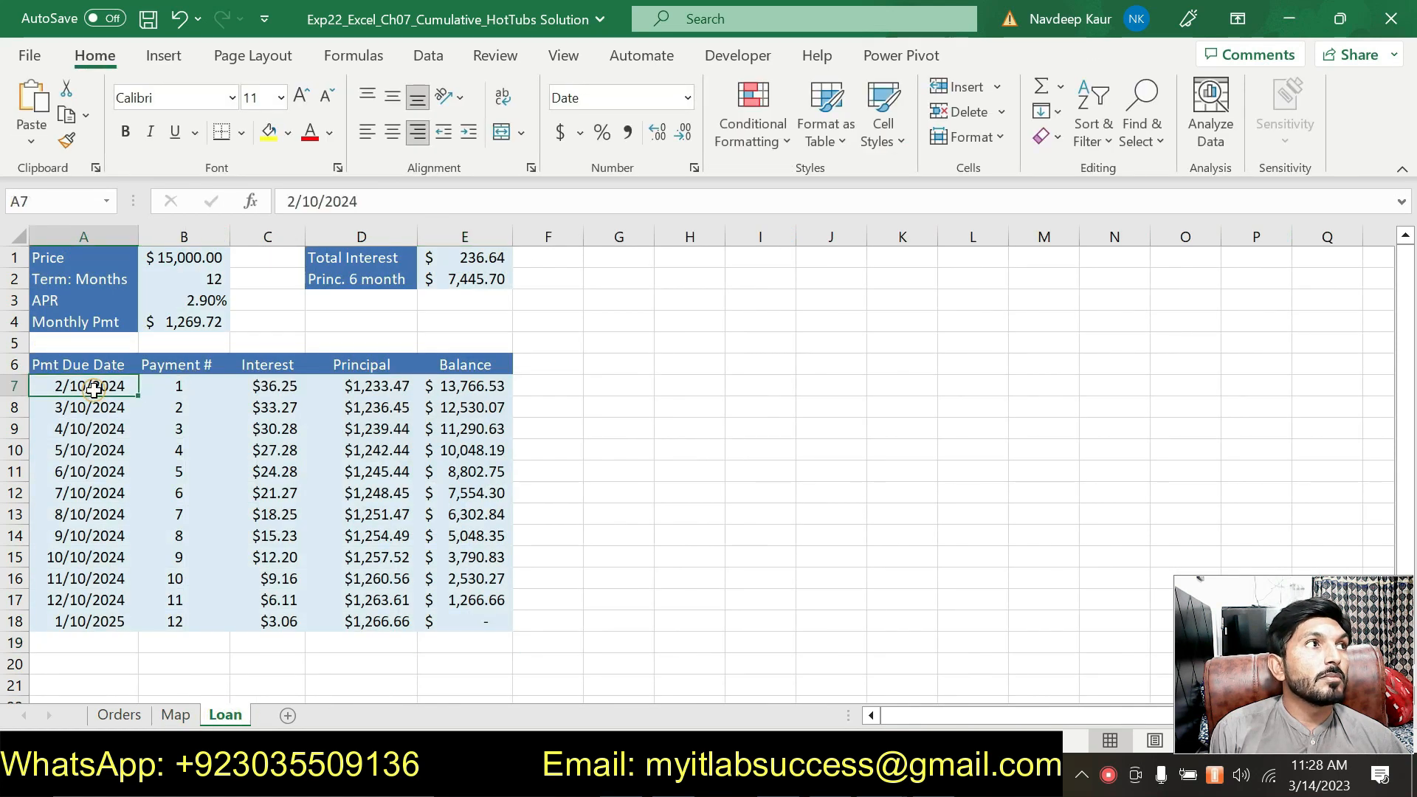
left_click(180, 322)
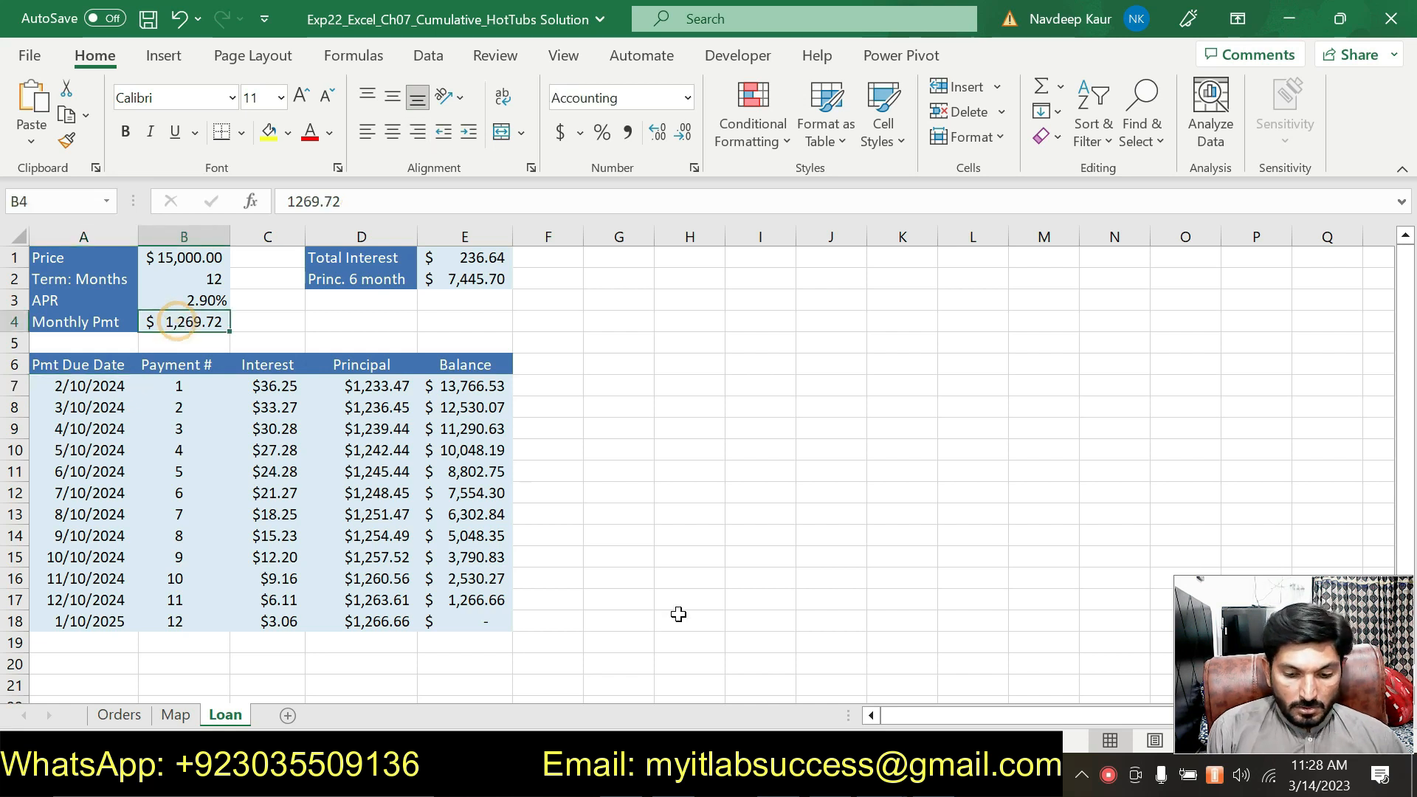
Review instruction step 16 in Word about the RATE function, and check it against the Loan sheet of the Excel solution workbook.
key("alt+Tab")
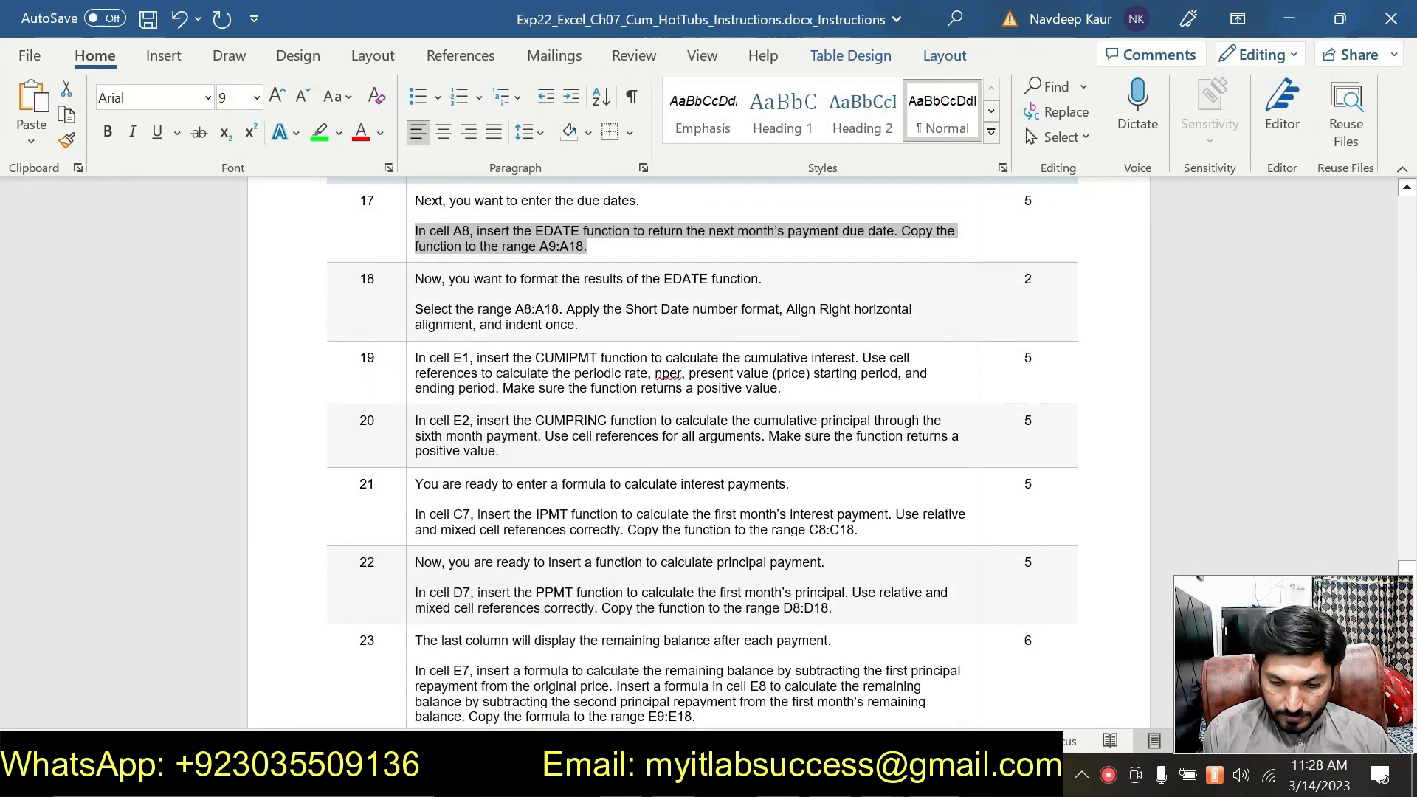
left_click_drag(1410, 568, 1412, 511)
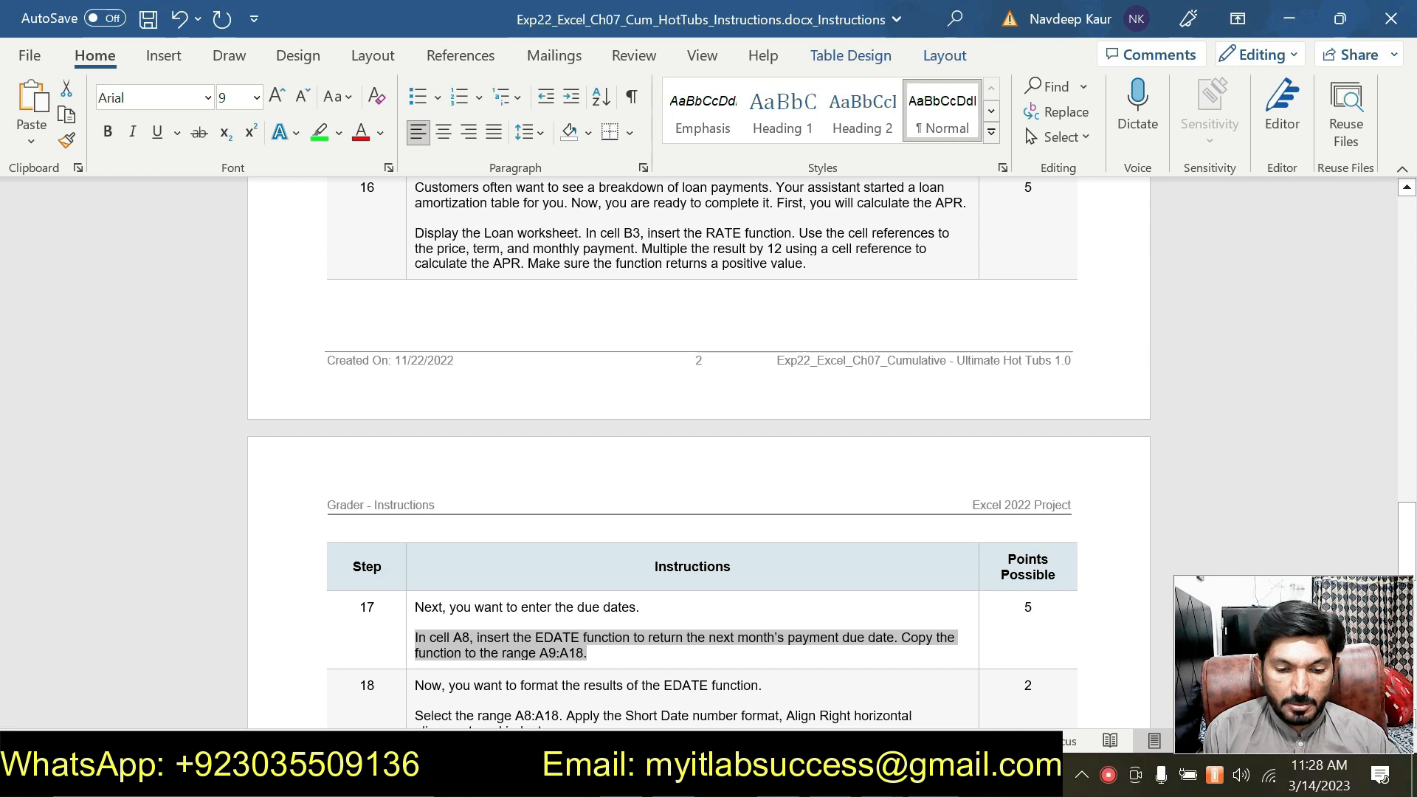
left_click_drag(416, 234, 806, 264)
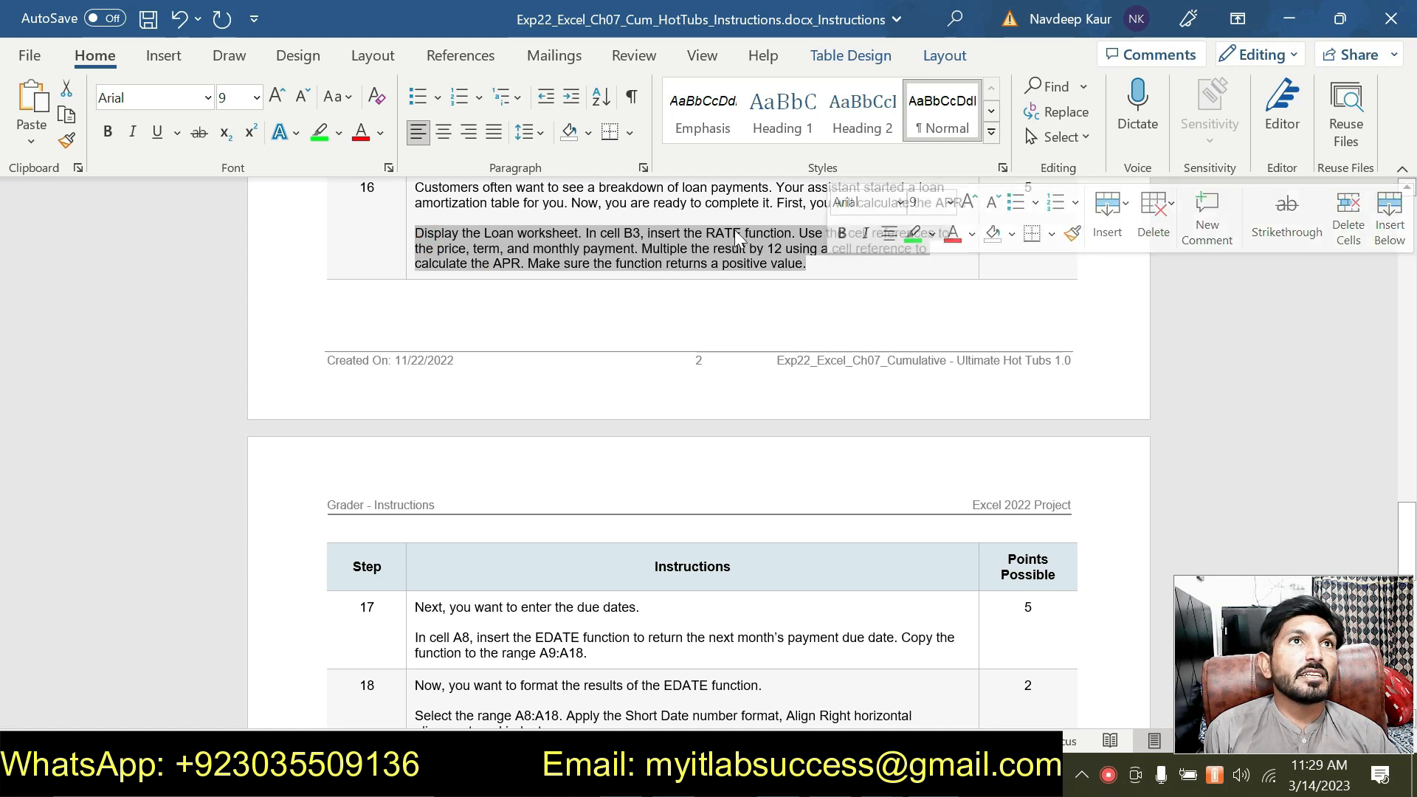
left_click(776, 264)
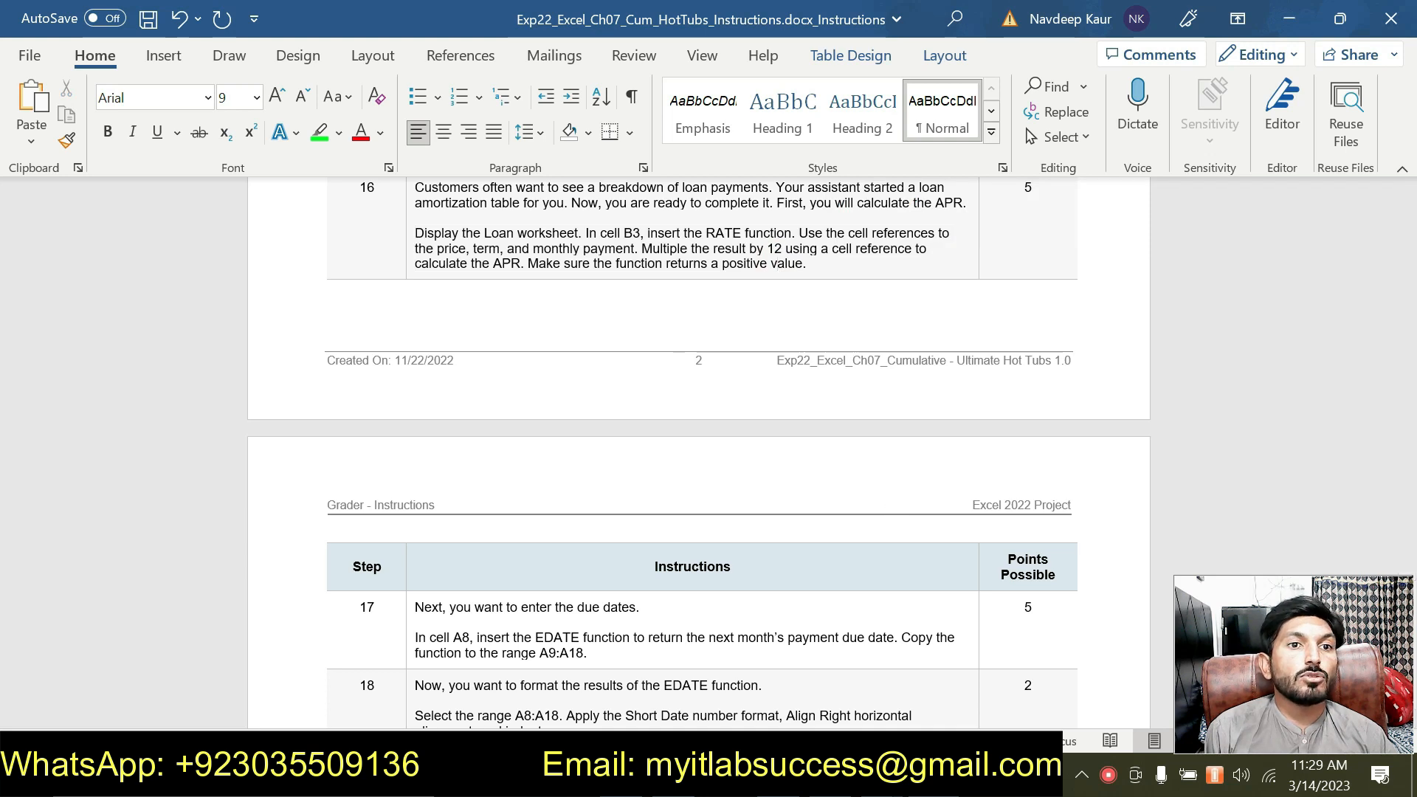
left_click(935, 775)
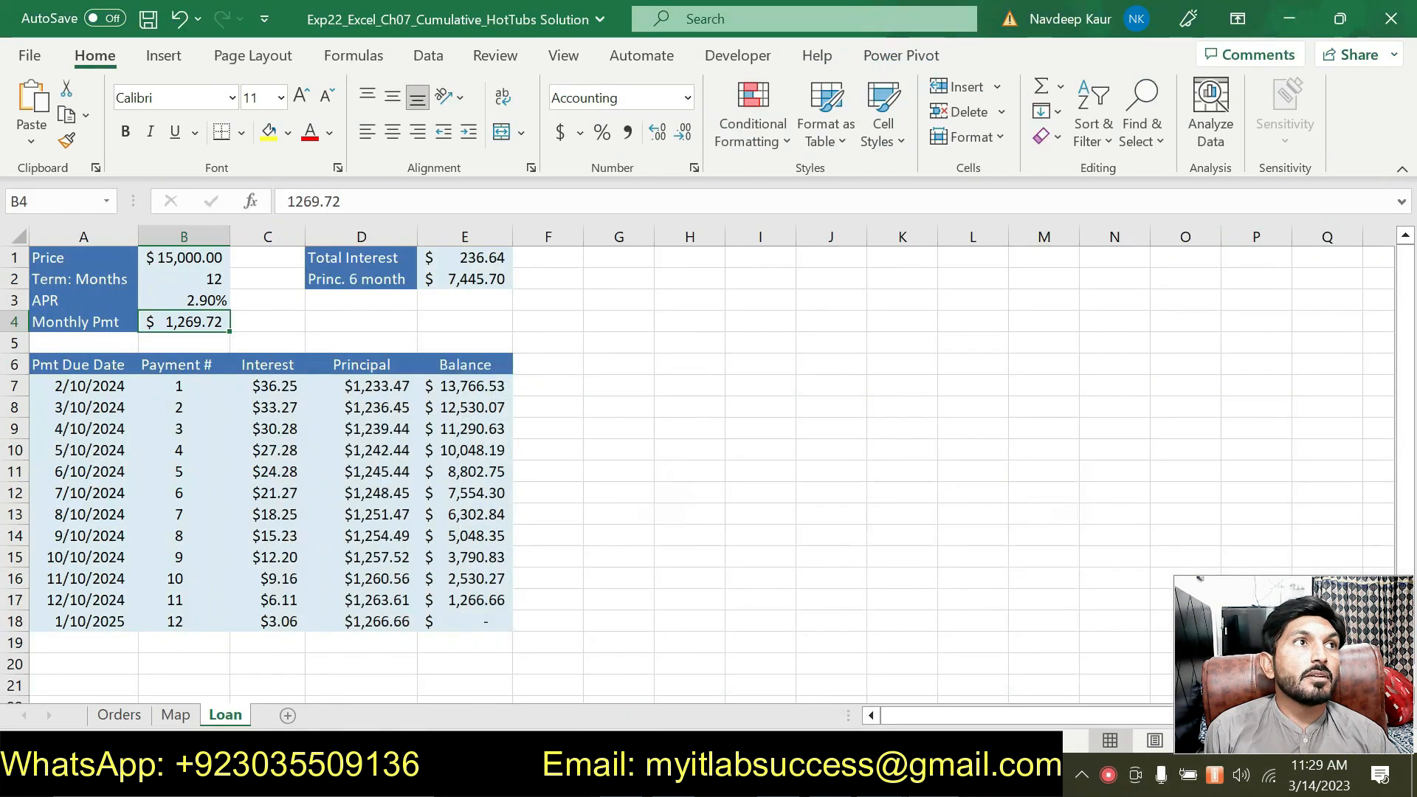
left_click(166, 381)
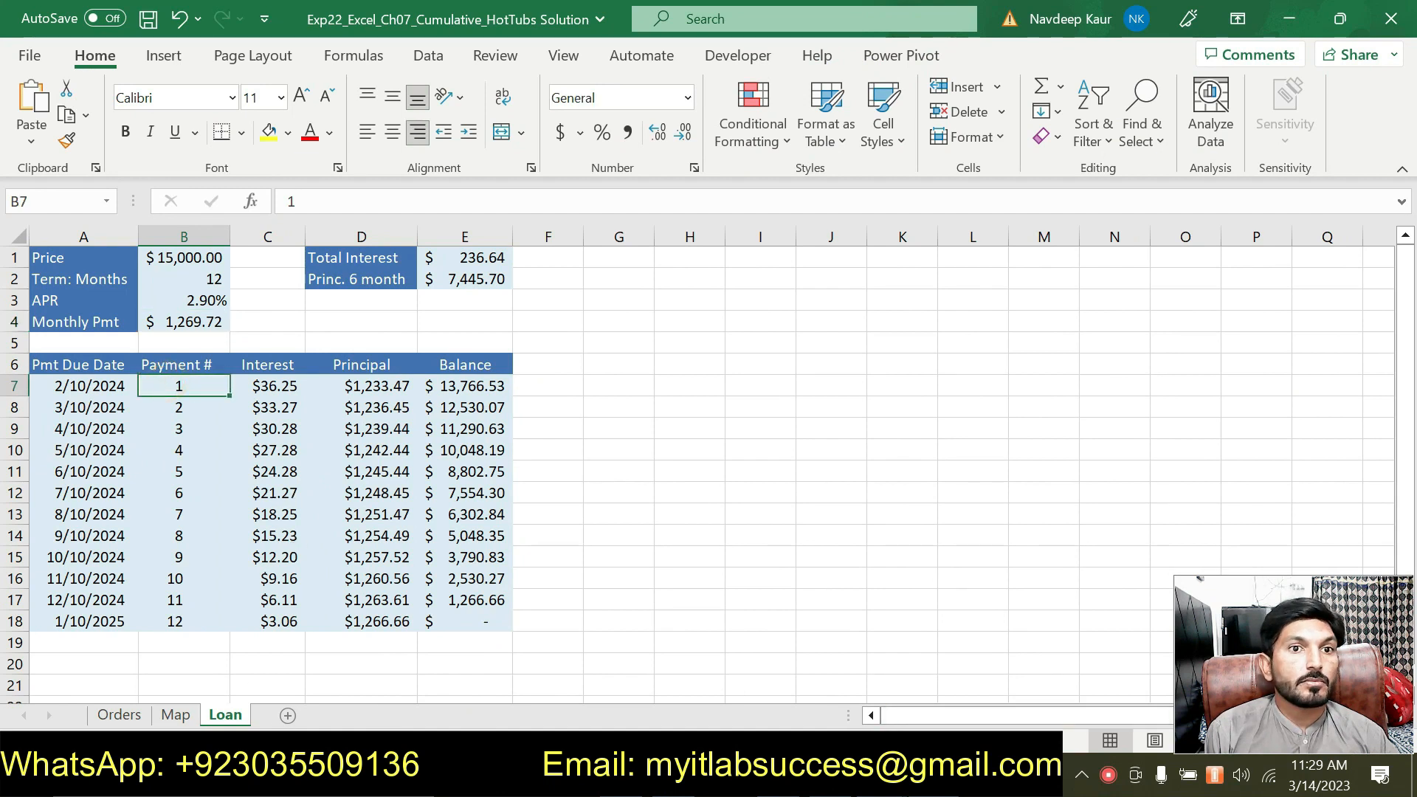
left_click(893, 776)
left_click(935, 776)
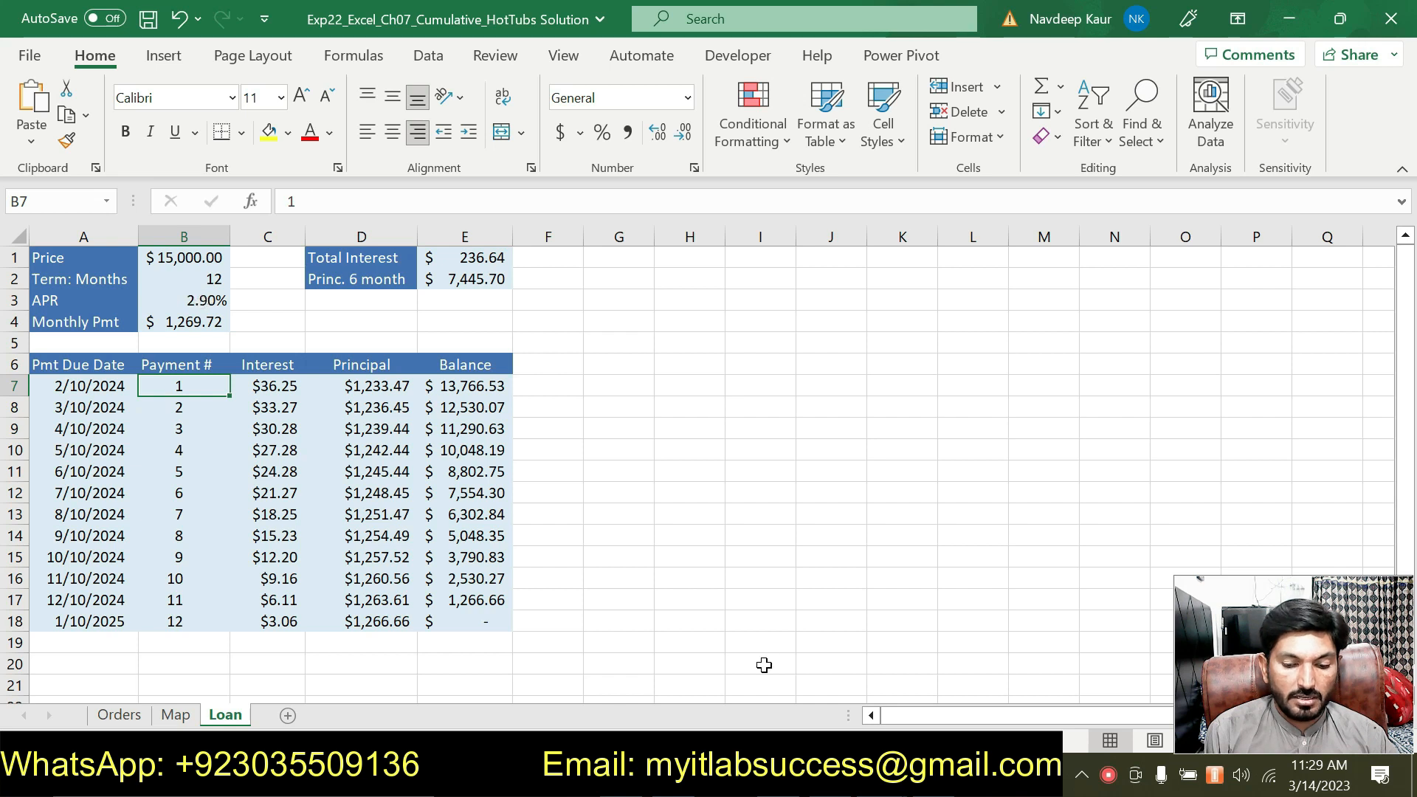
Read instruction steps 18 to 25 in Word and compare them with the completed Loan sheet in Excel.
key("alt+Tab")
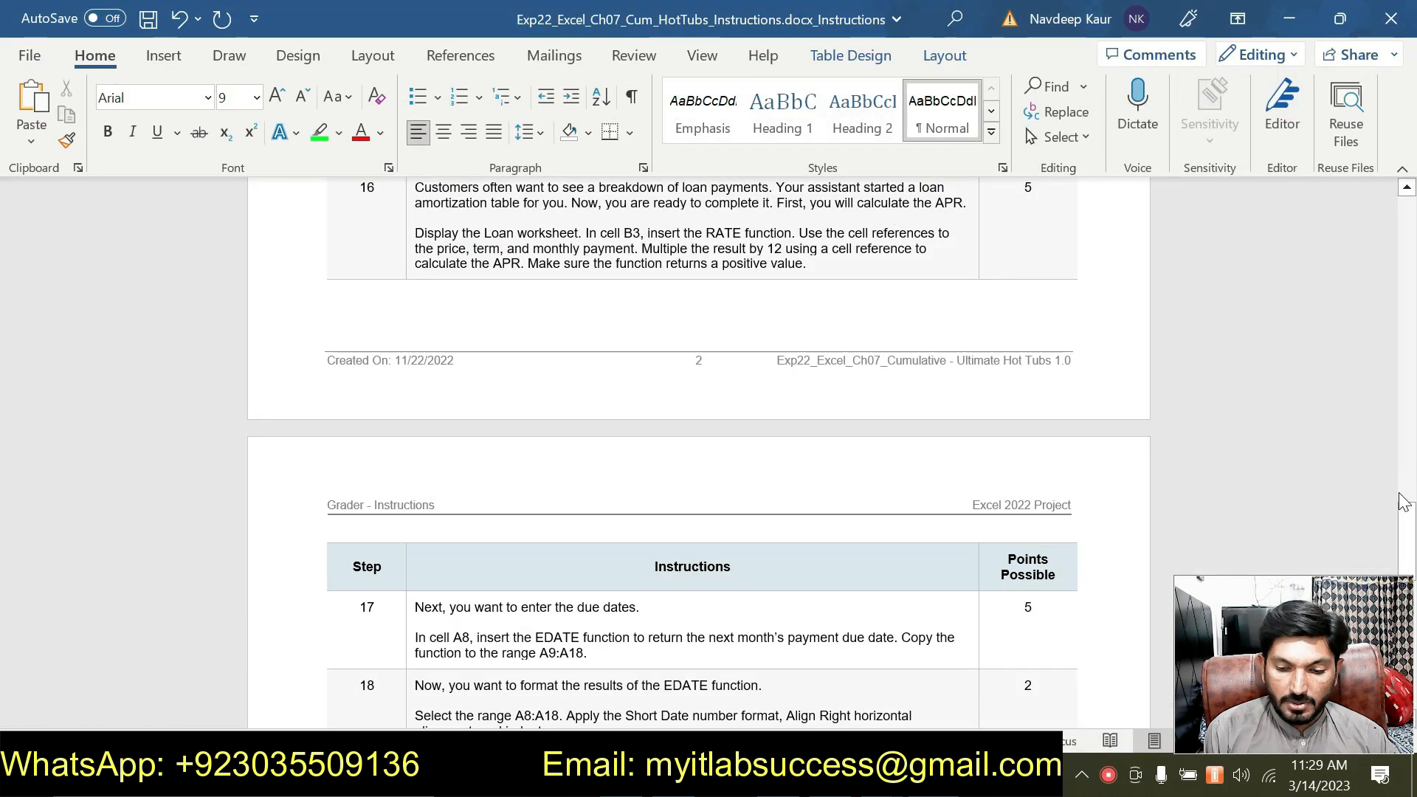
scroll(3, 552, "down", 10)
scroll(4, 553, "up", 2)
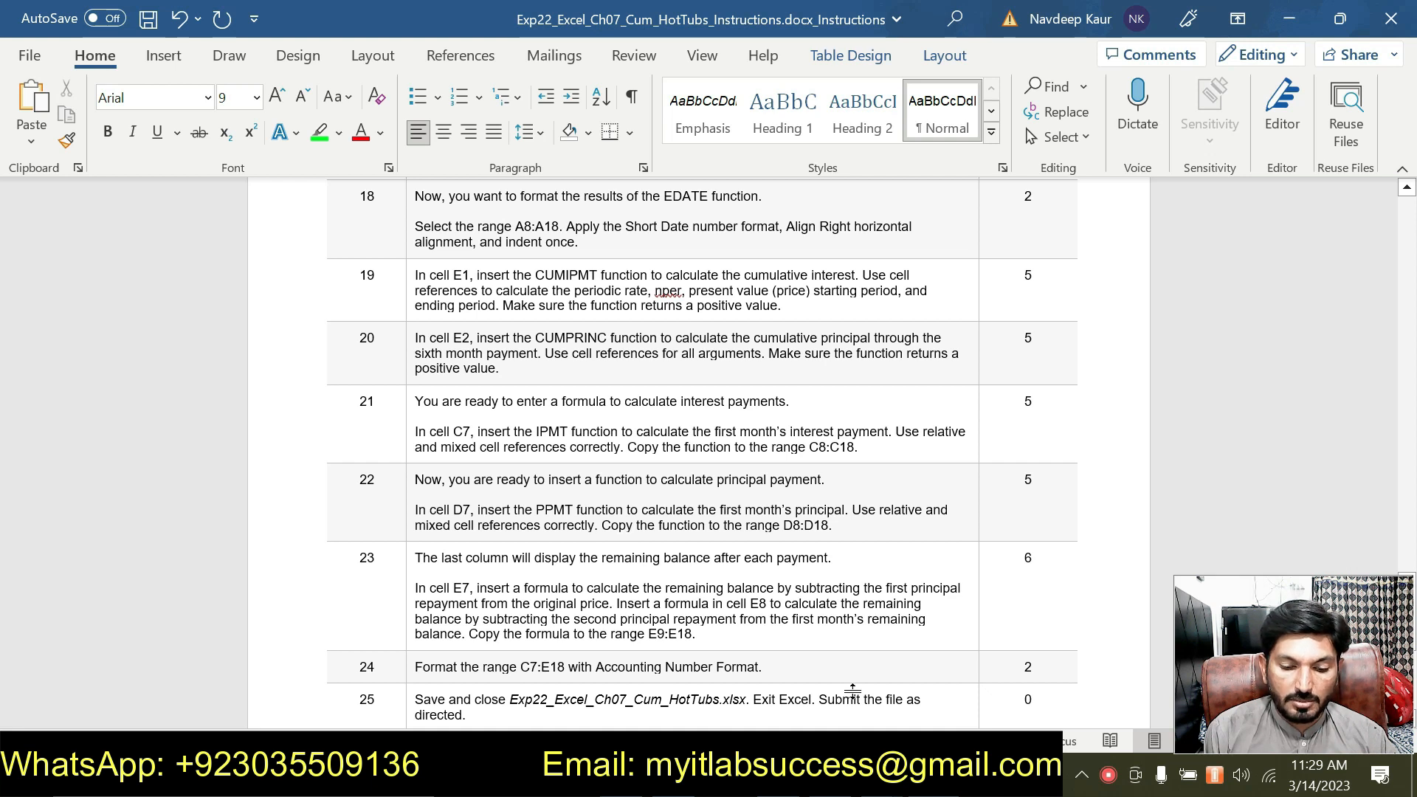
key("alt+Tab")
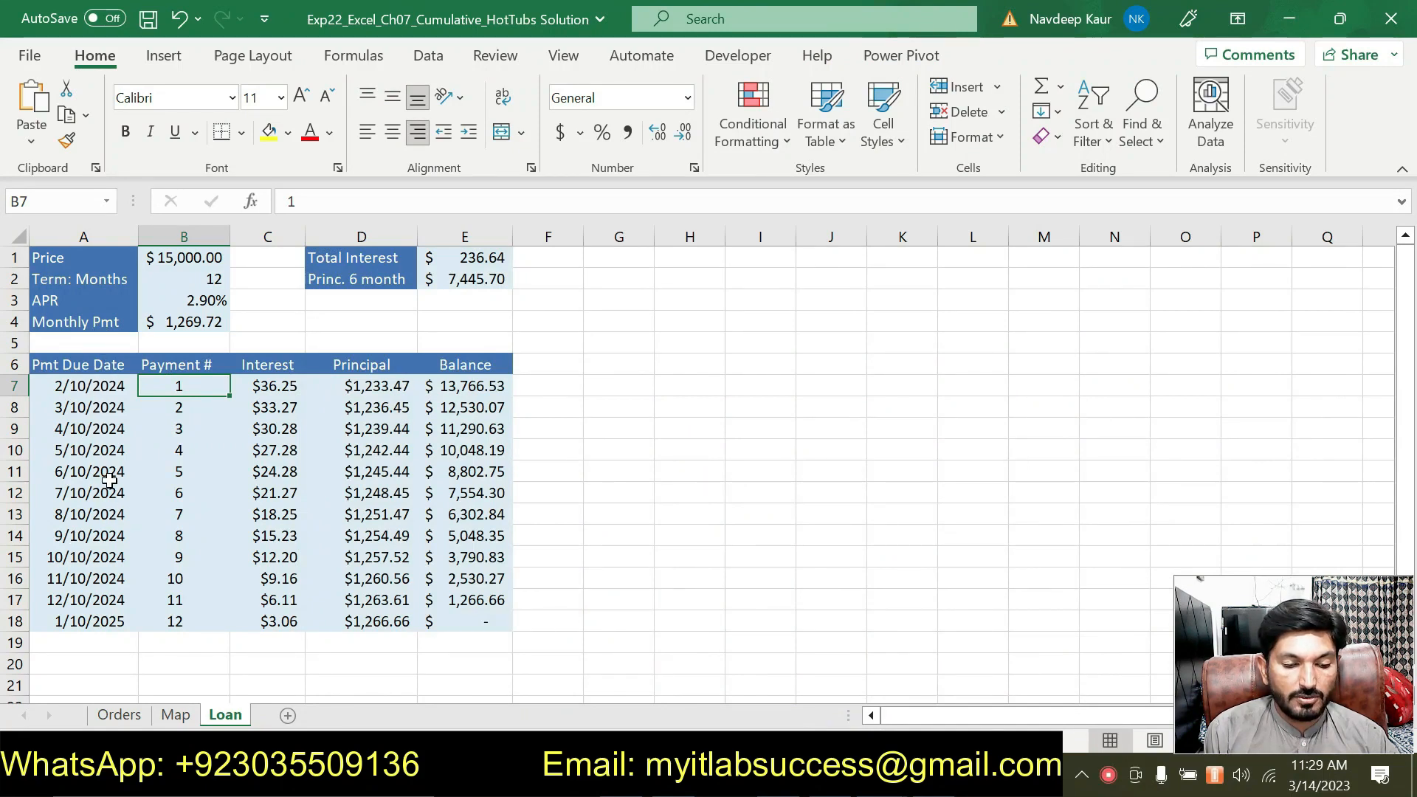
key("alt+Tab")
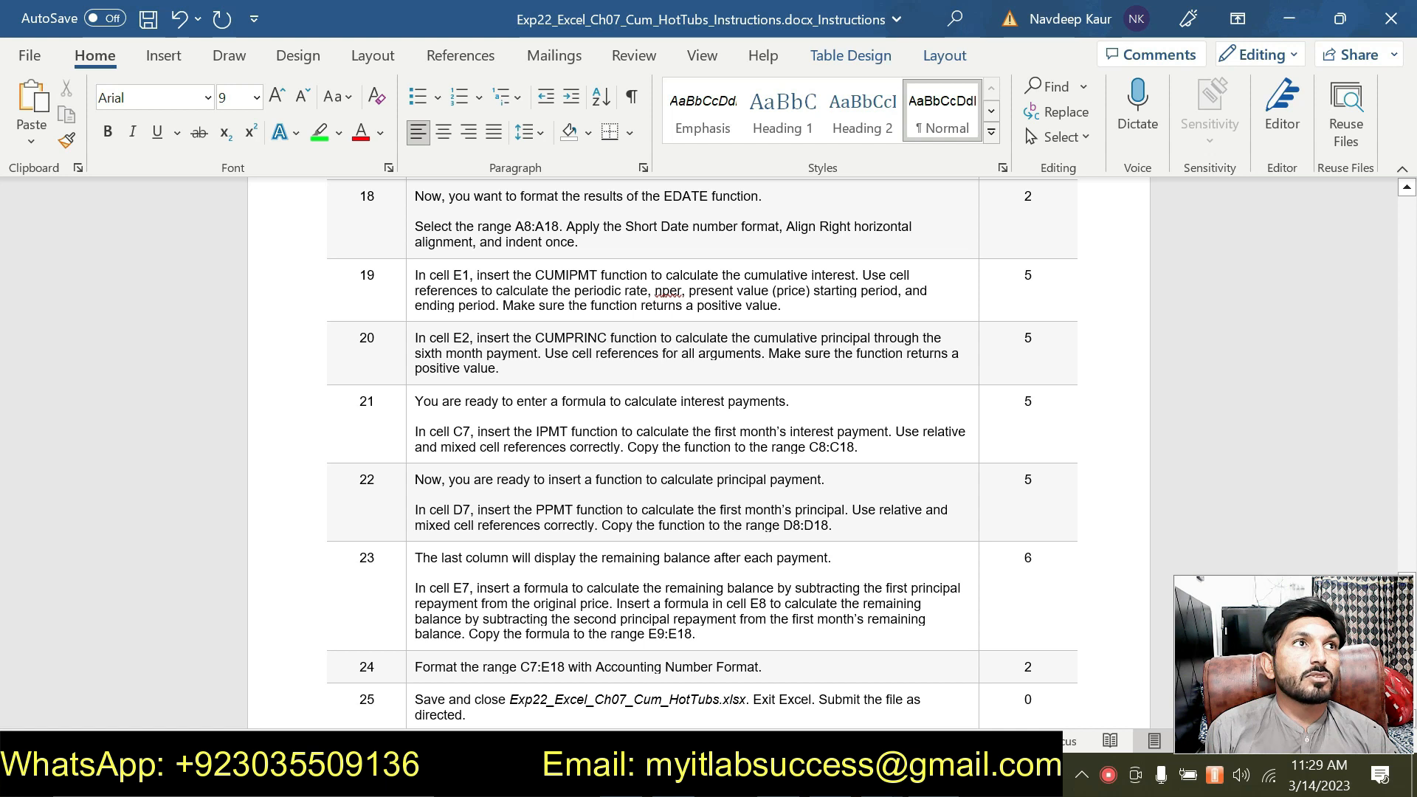
key("alt+Tab")
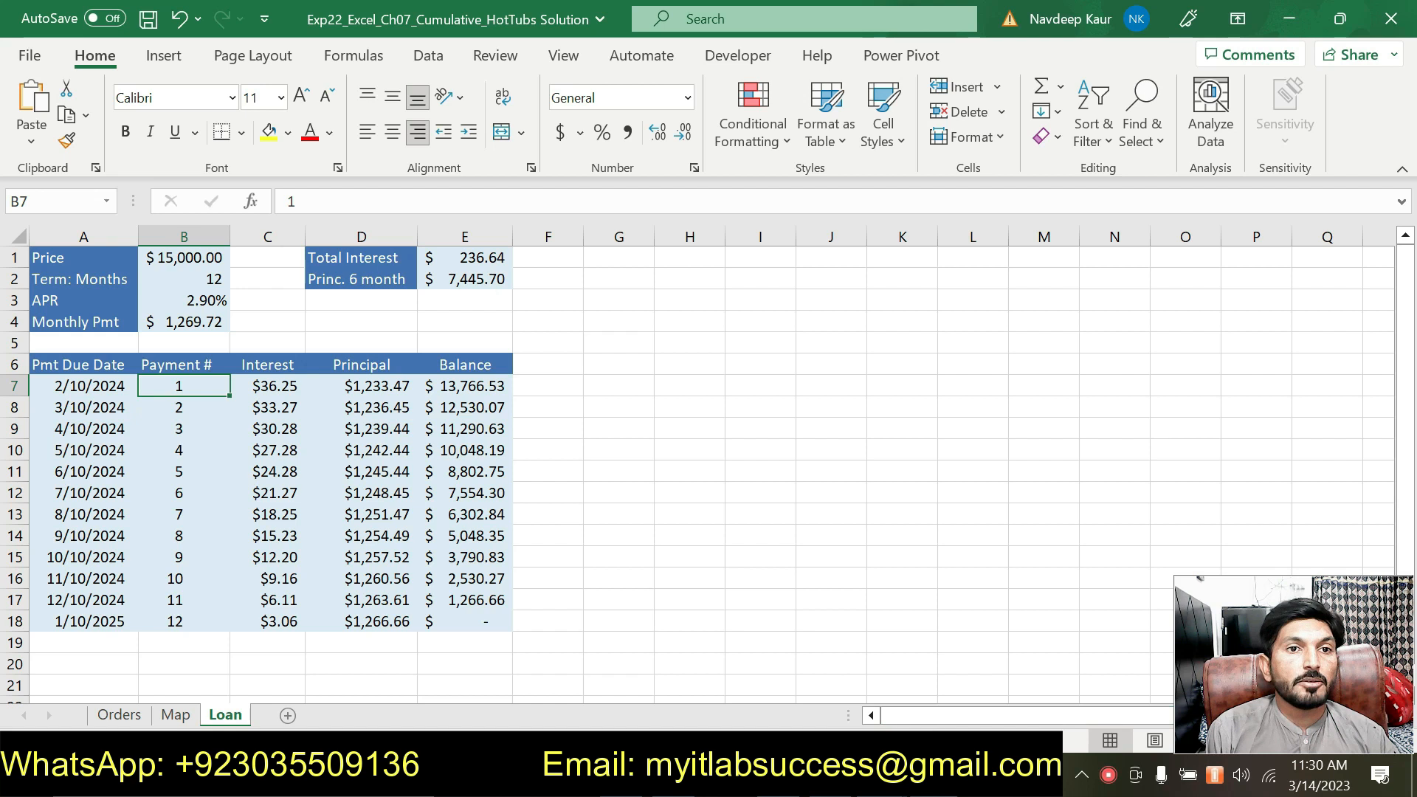
Cross-check the solution workbook's interest, principal and balance figures on the Loan sheet against instruction steps 19 to 24 in Word.
left_click(936, 775)
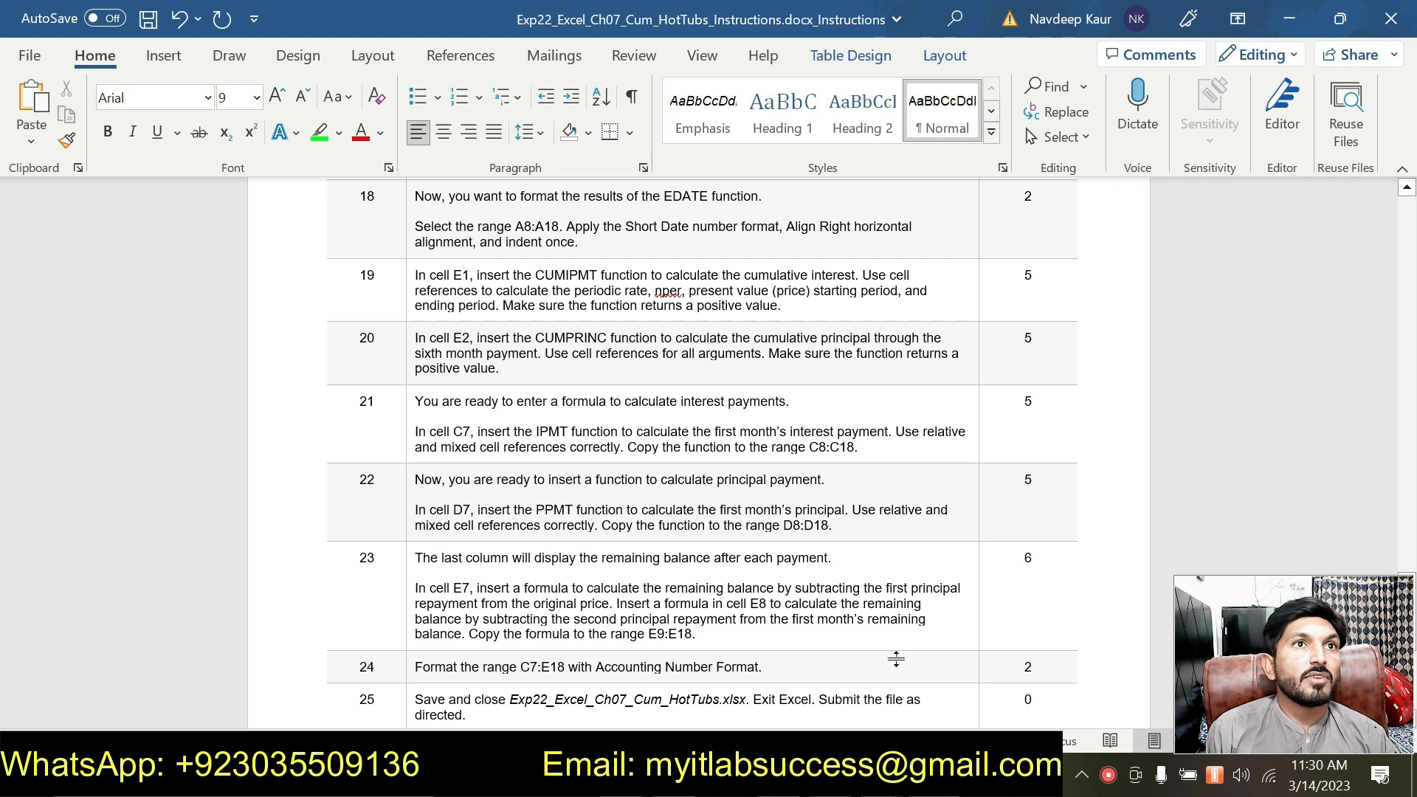
left_click(936, 776)
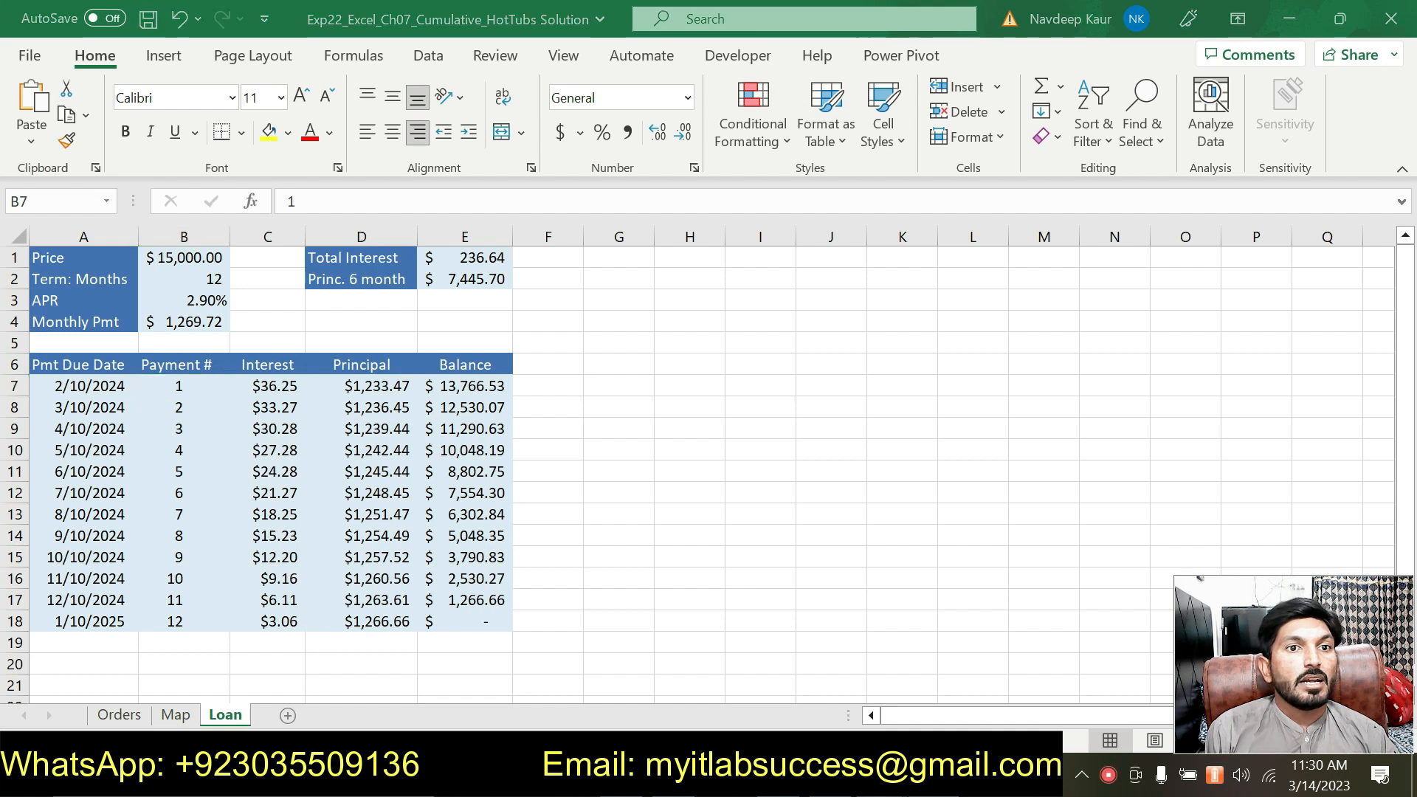
key("alt+Tab")
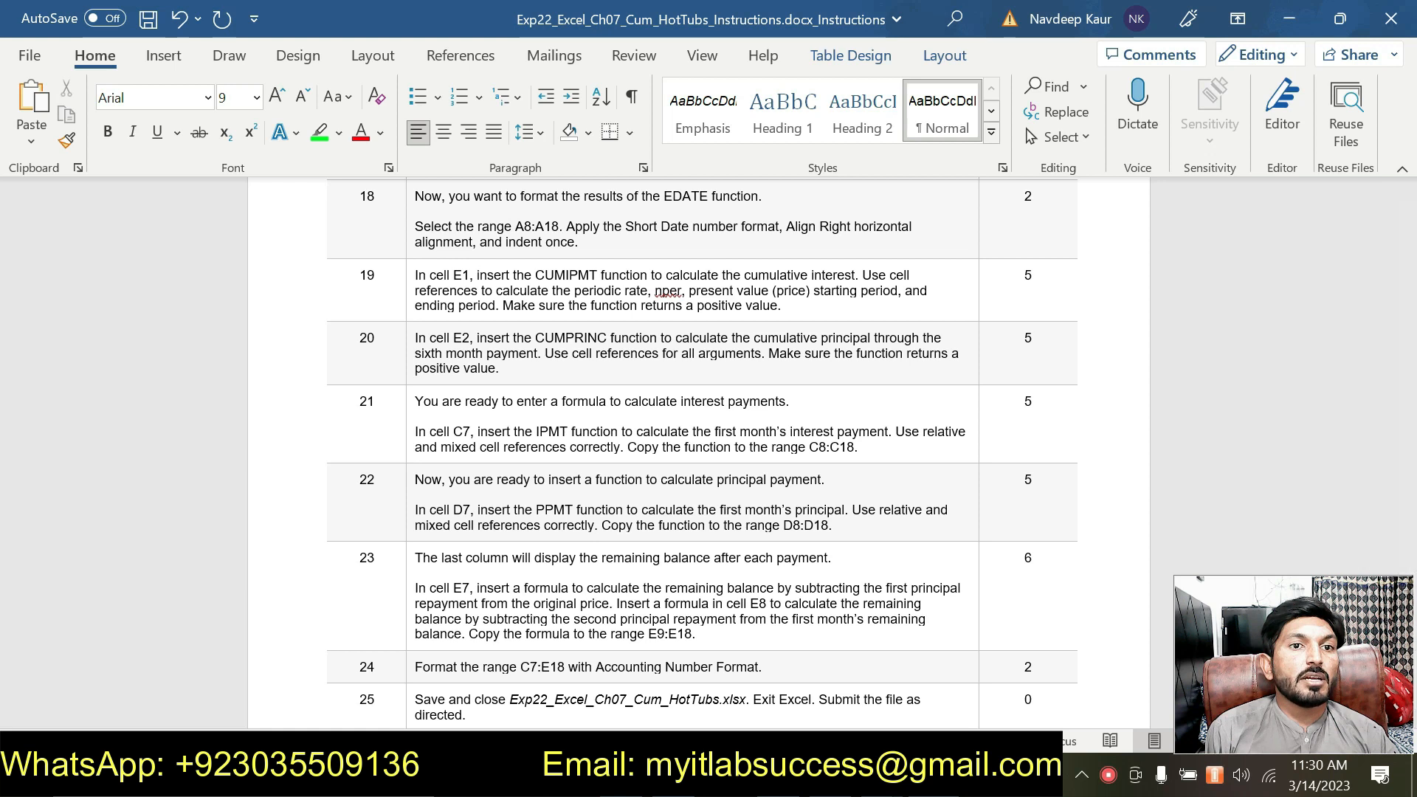
key("alt+Tab")
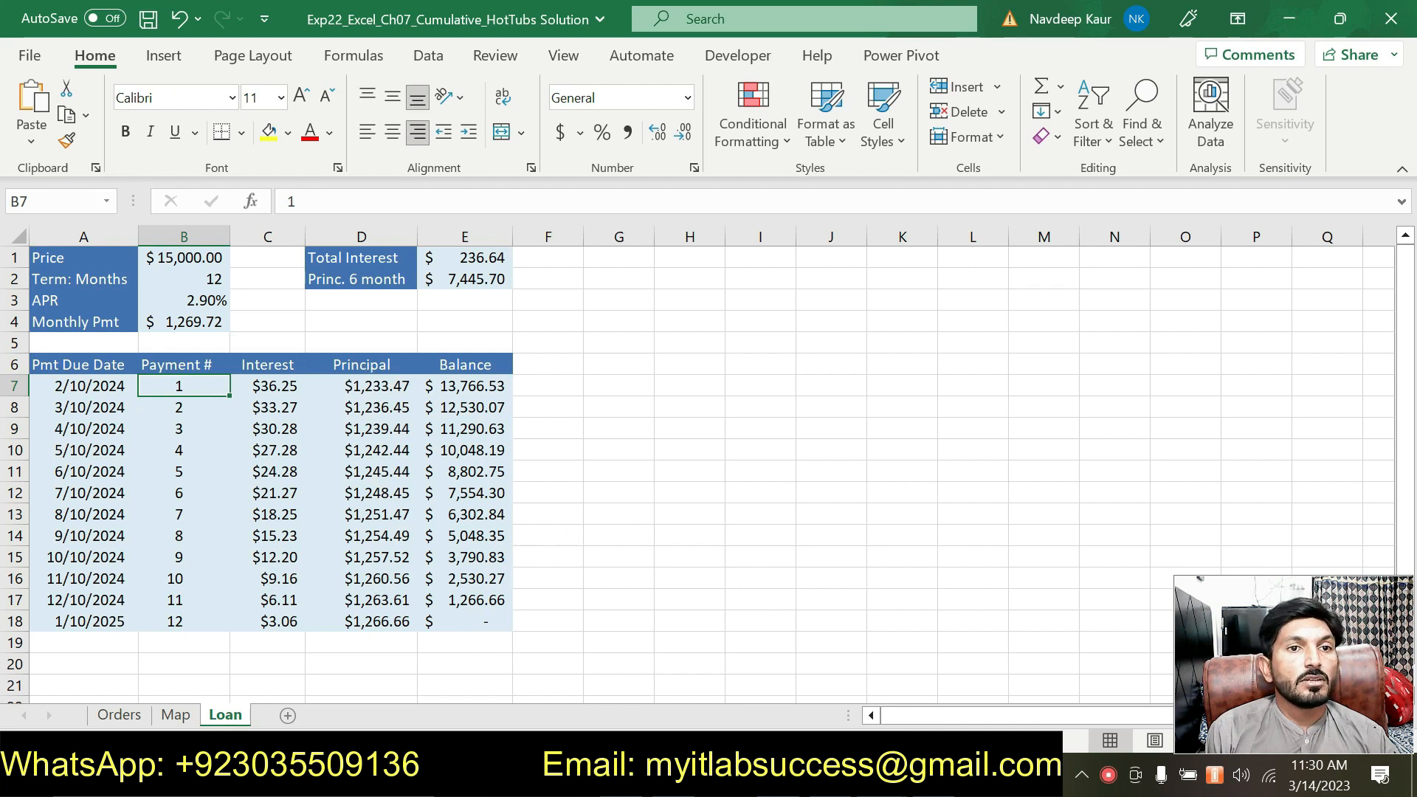
key("alt+Tab")
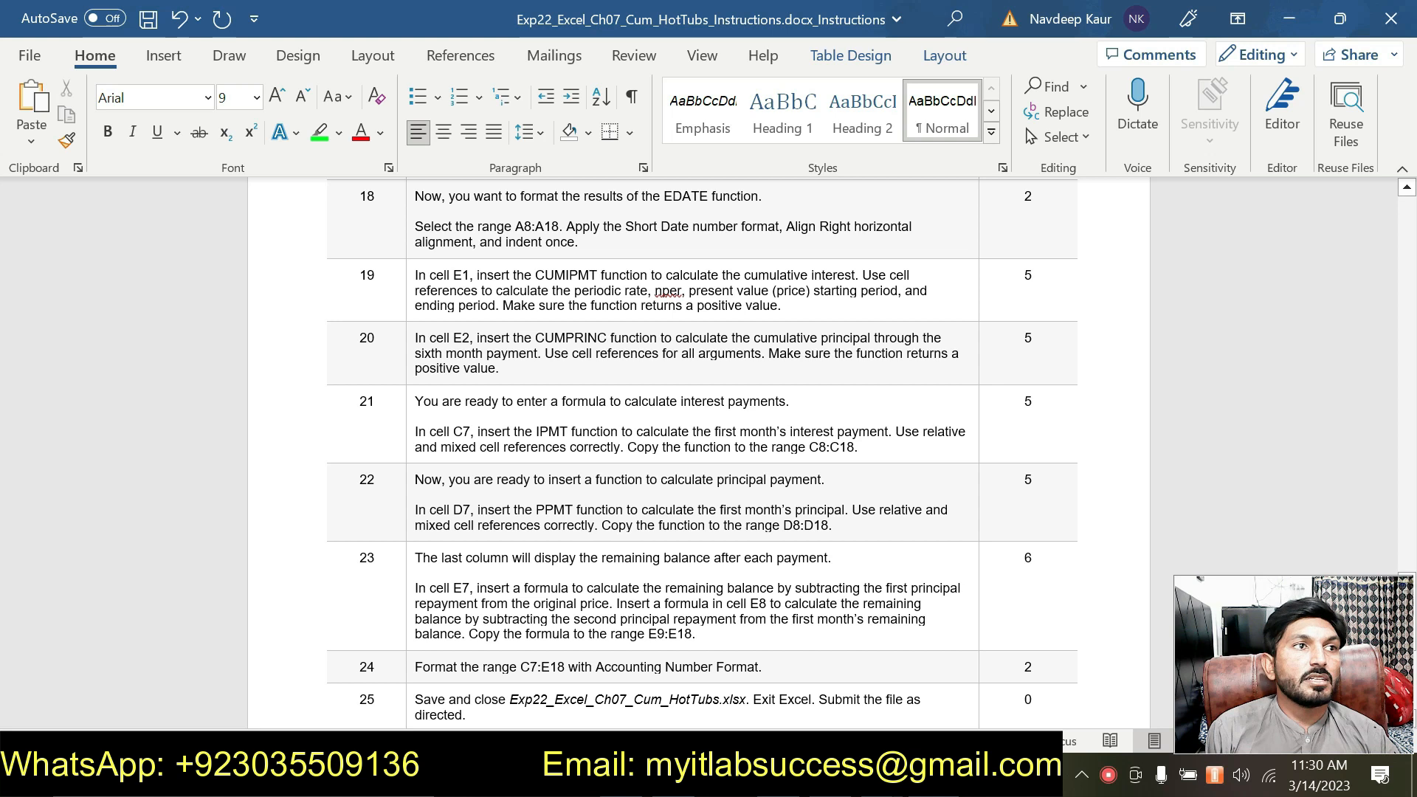
key("alt+Tab")
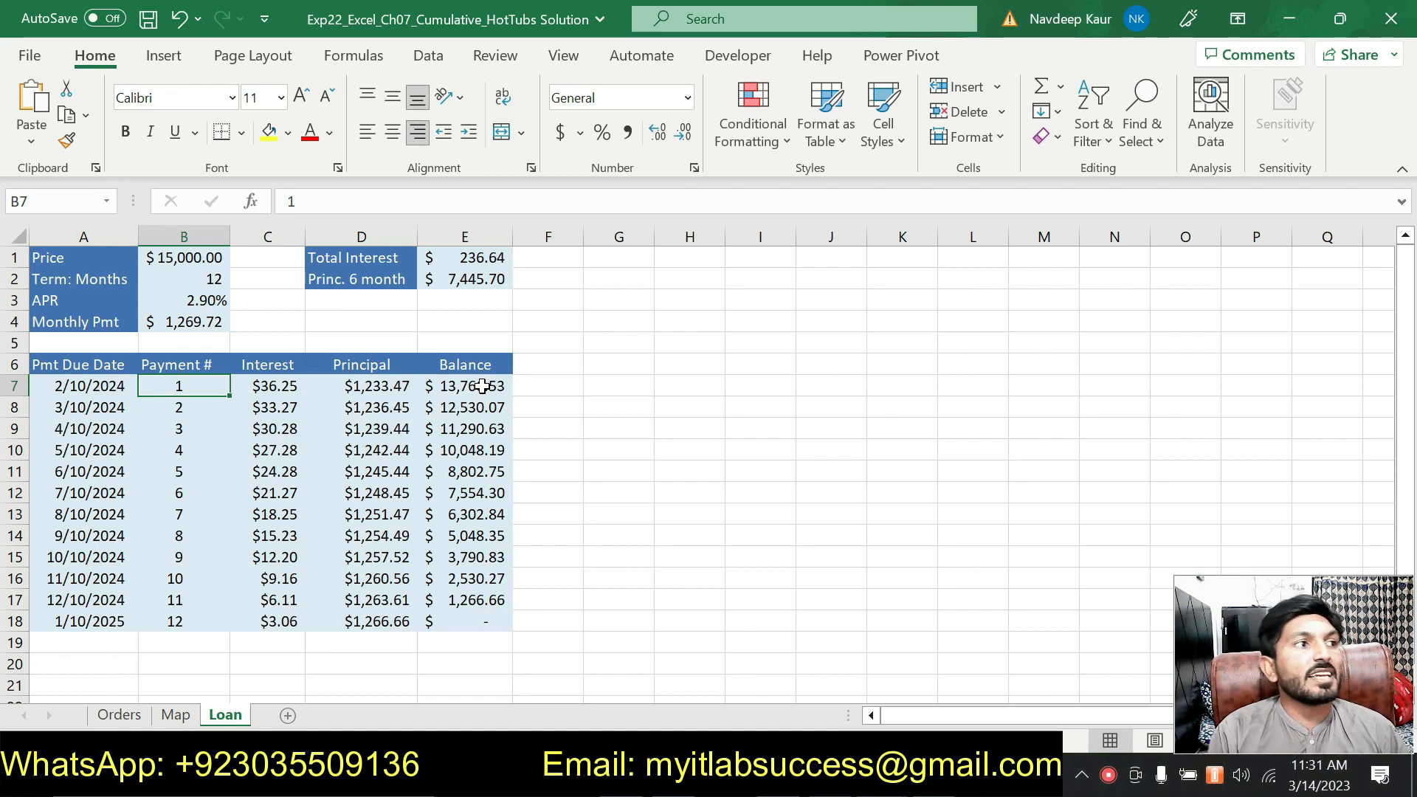
Look over the completed Orders, Map and Loan sheets of the solution workbook, and return to the instructions in Word.
left_click(119, 715)
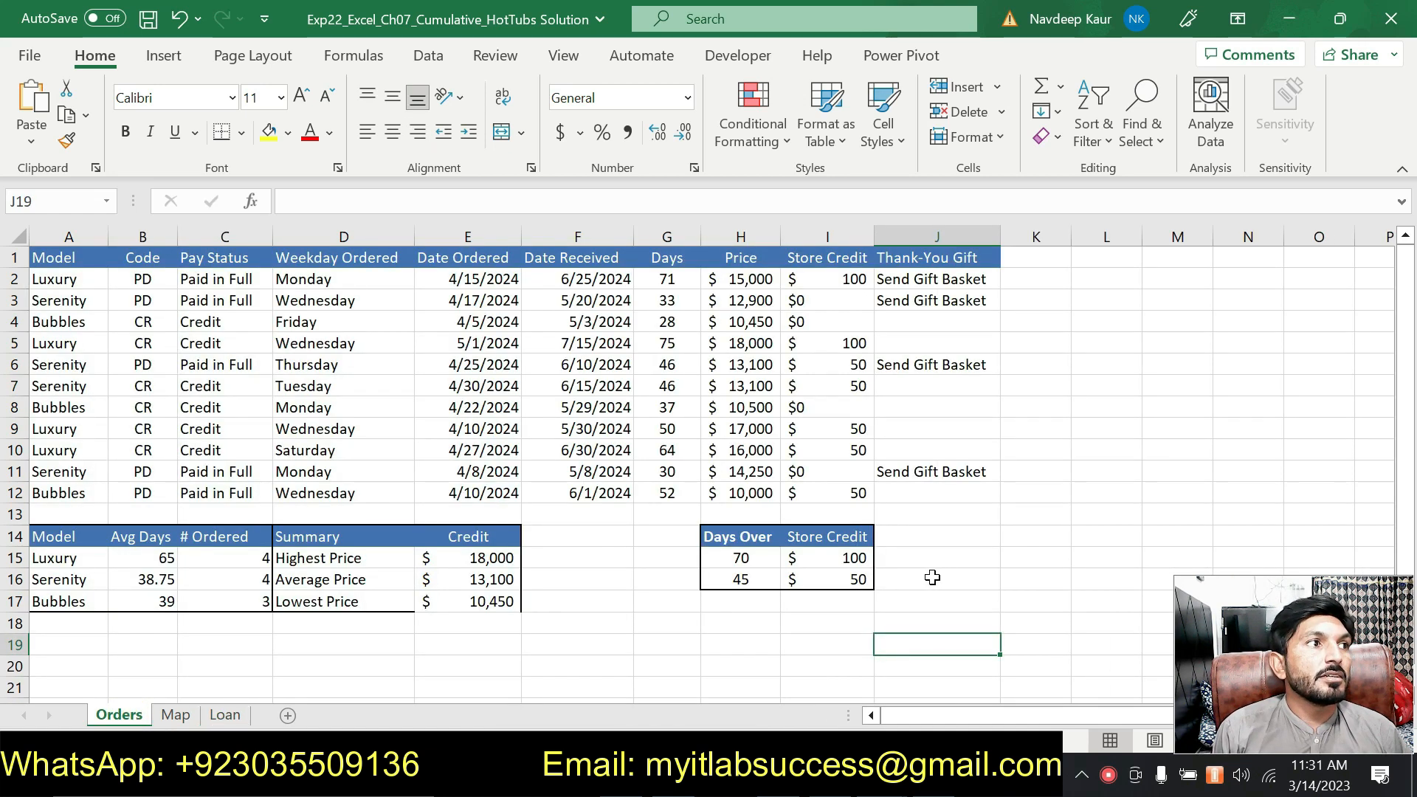
left_click(178, 716)
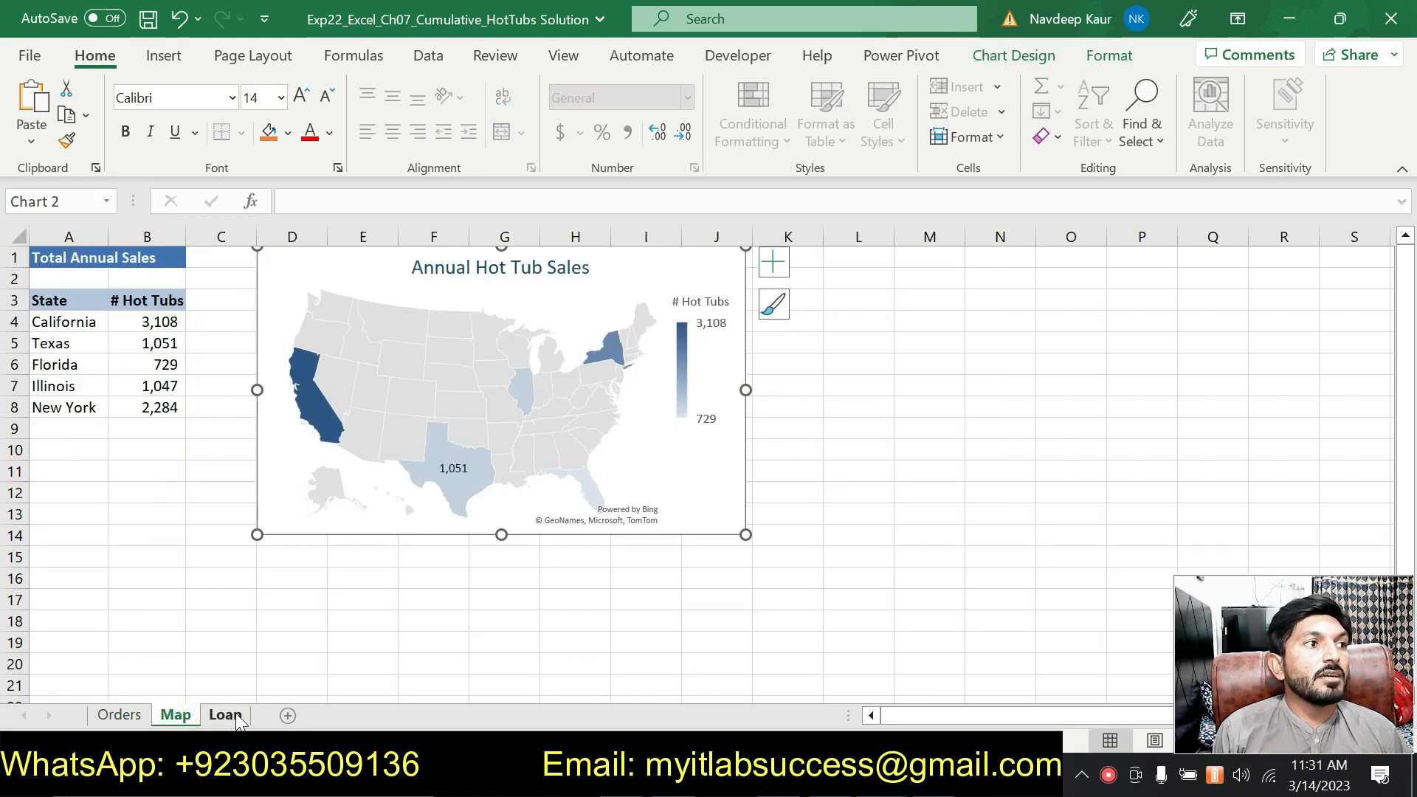
left_click(225, 716)
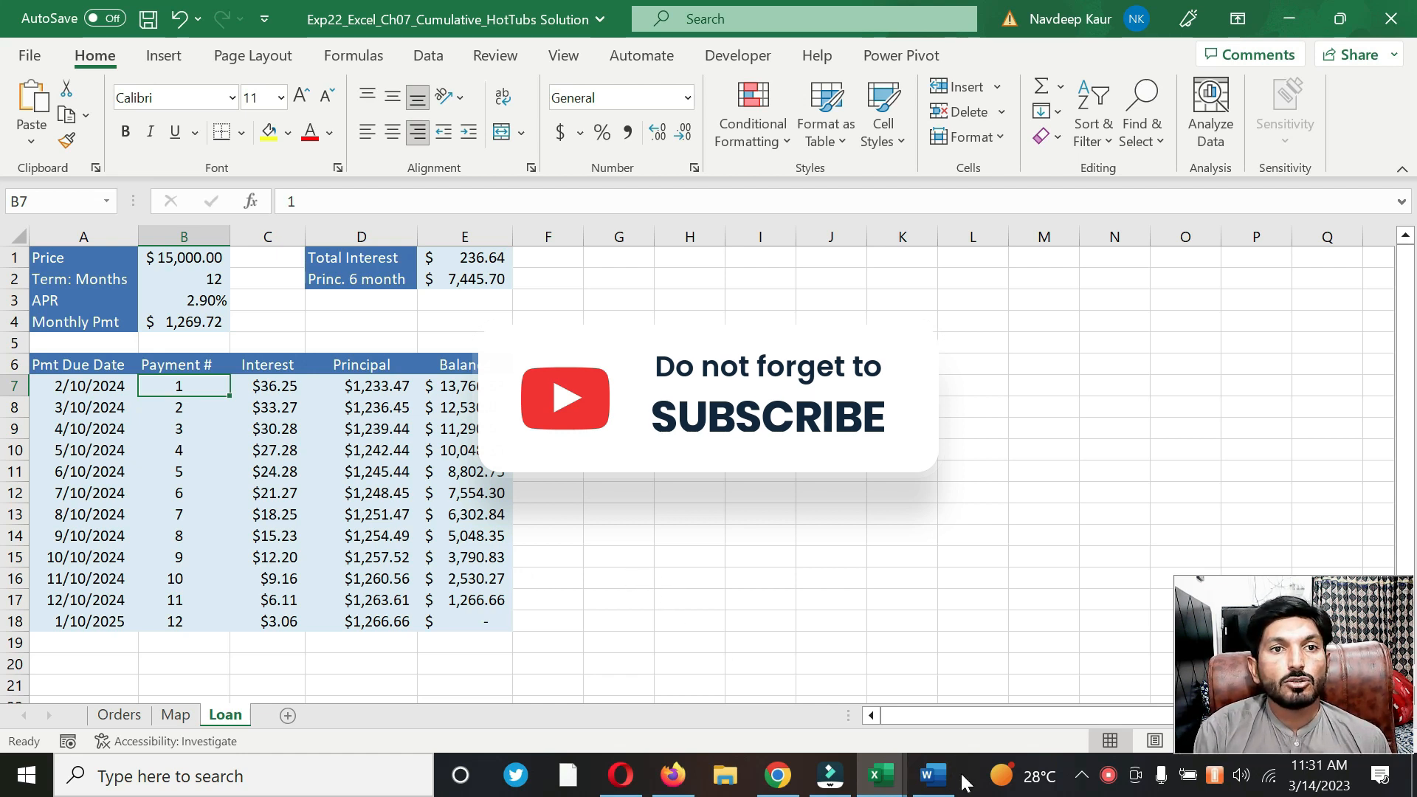
left_click(936, 775)
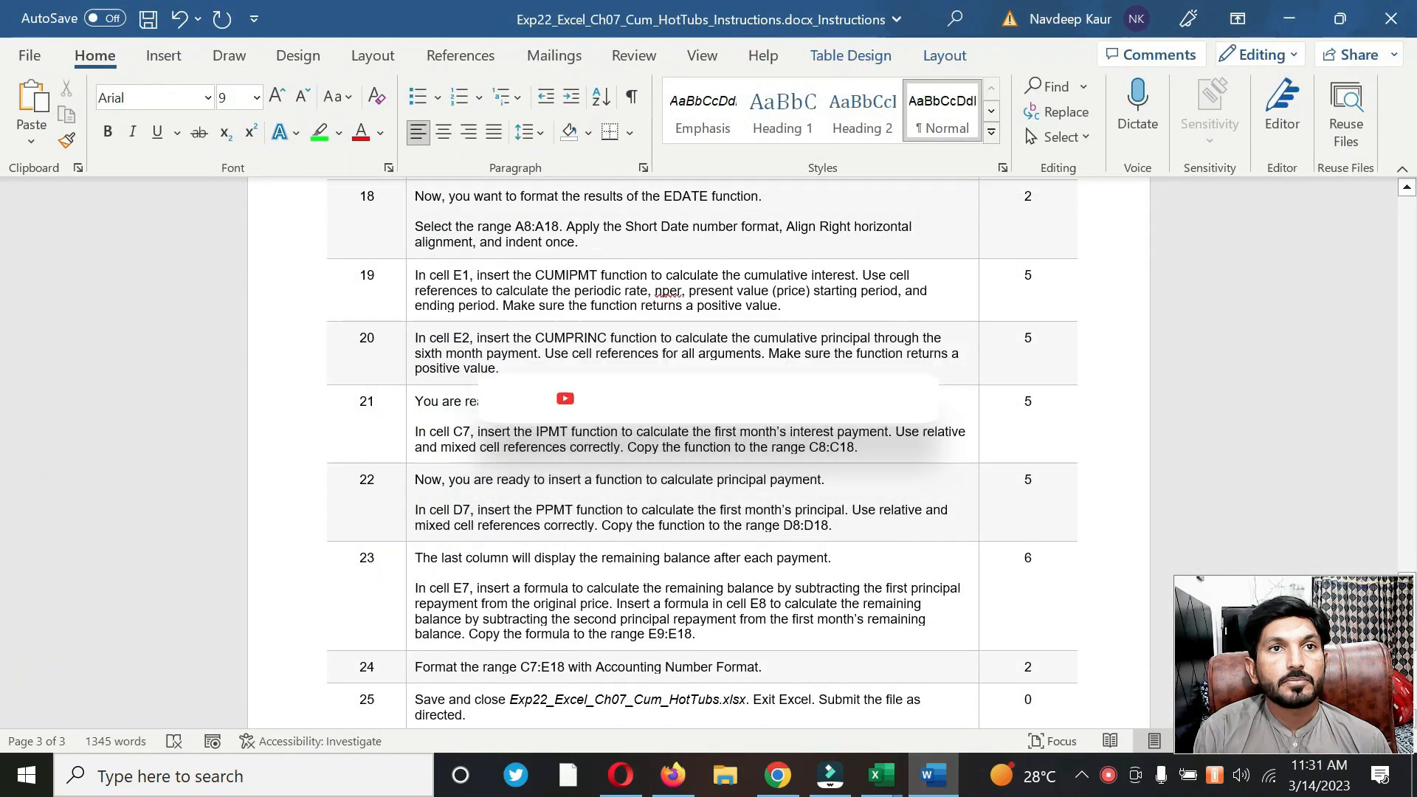